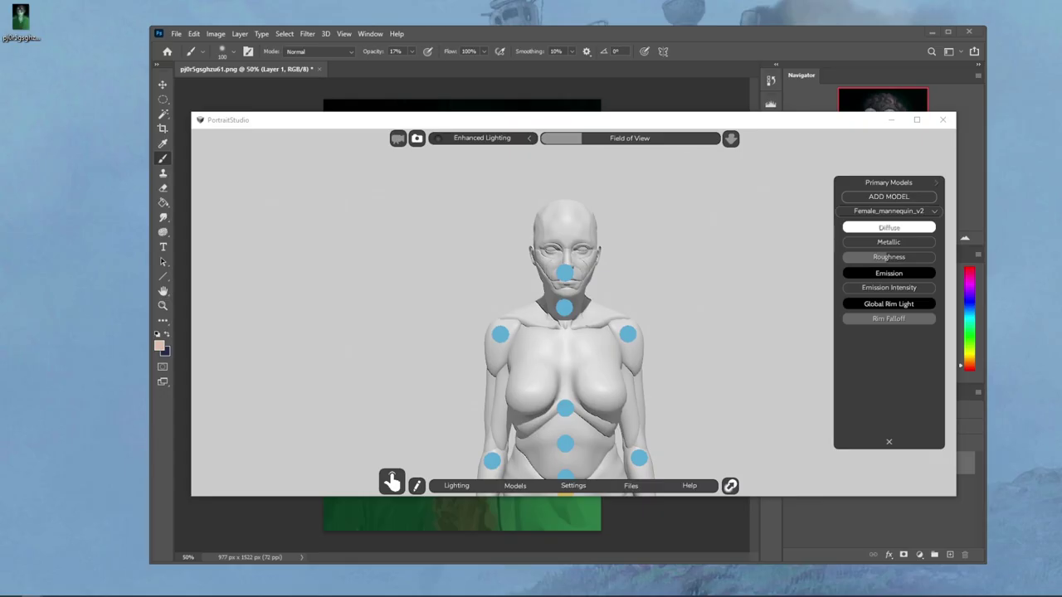
# Step: Go to the istebrak.com website in the browser and open its linked Reddit community r/istebrak
pyautogui.click(695, 35)
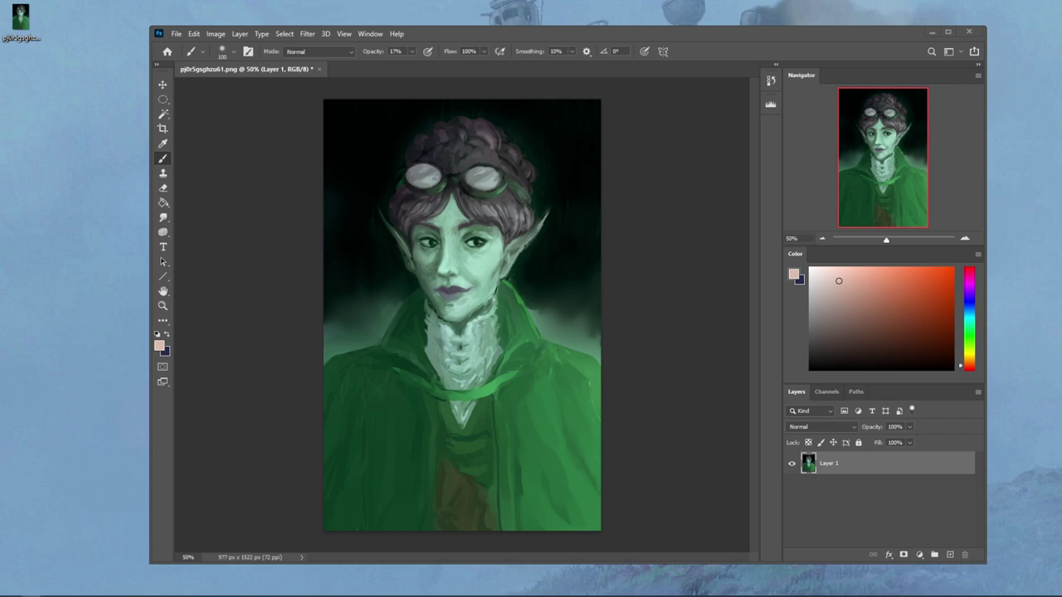
pyautogui.moveTo(1061, 199); pyautogui.dragTo(284, 38)
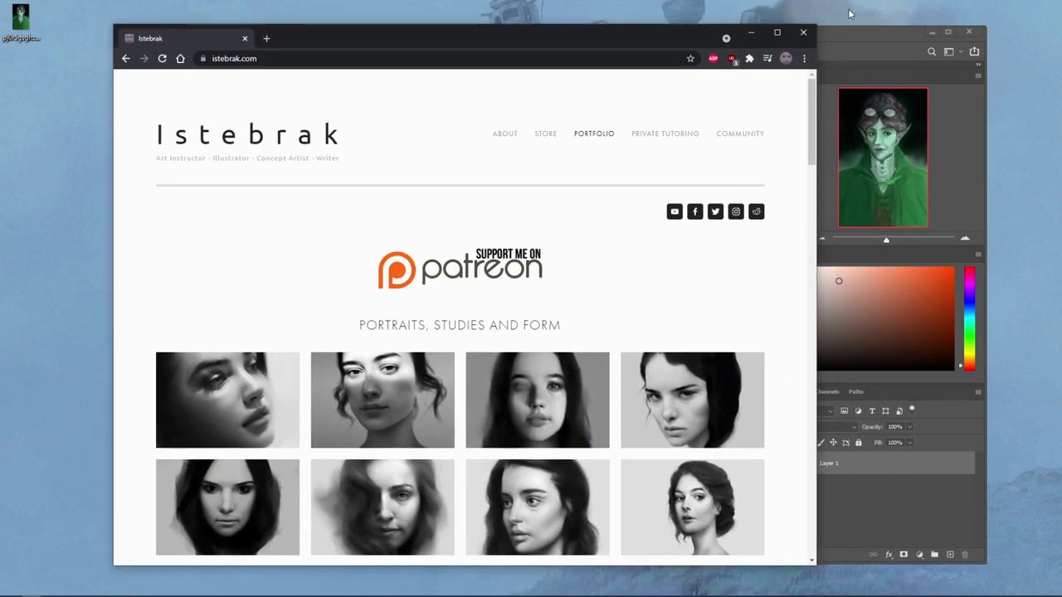
pyautogui.click(882, 7)
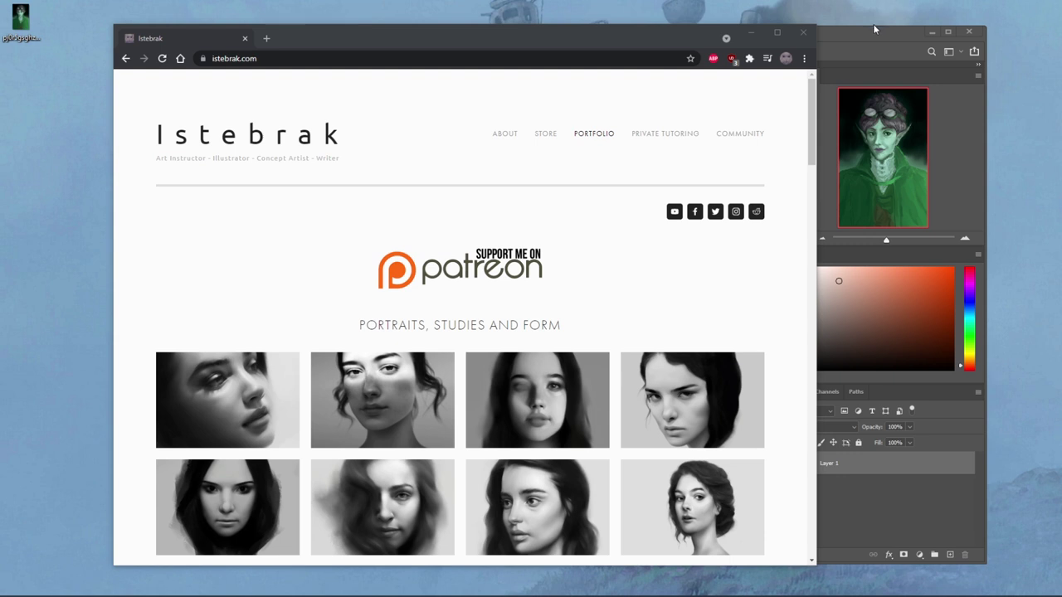
pyautogui.click(268, 58)
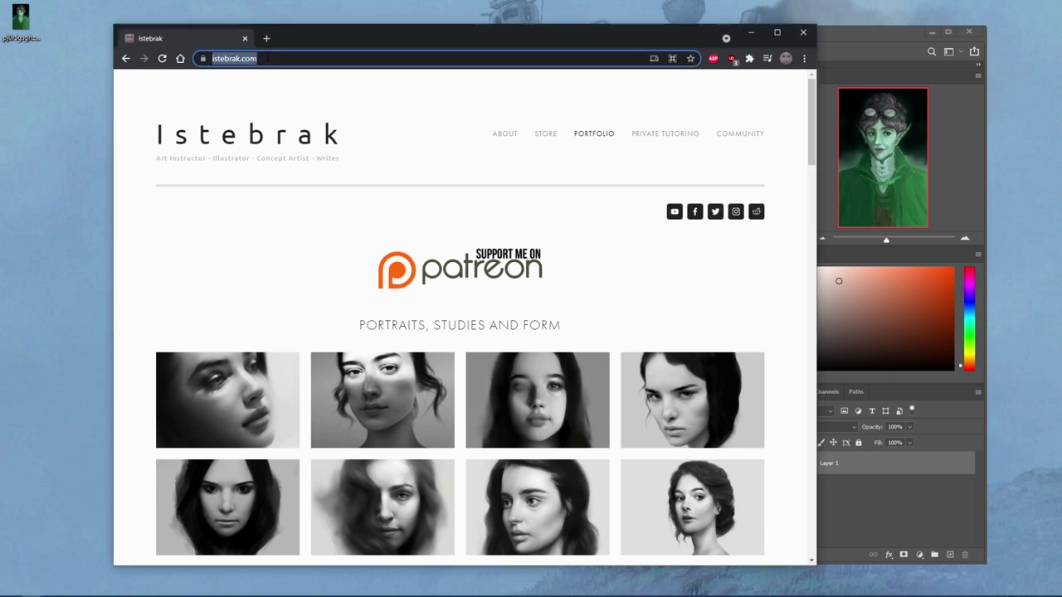
pyautogui.click(756, 213)
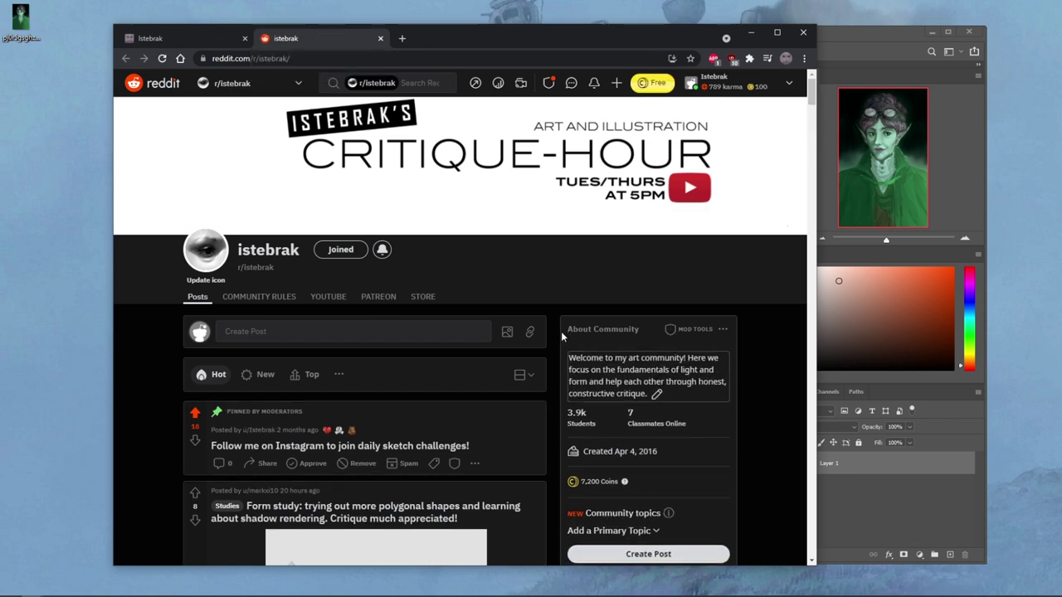
# Step: Look through the posts and sidebar of the r/istebrak community and check the current date and time
pyautogui.scroll(-4, 549, 332)
pyautogui.scroll(-4, 549, 332)
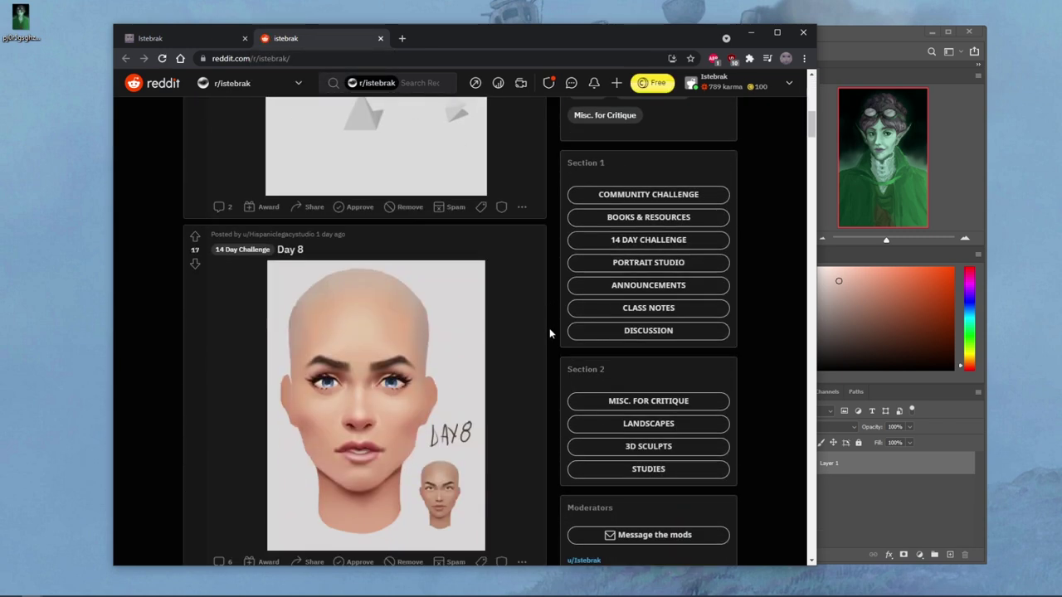
pyautogui.scroll(7, 550, 332)
pyautogui.scroll(2, 549, 328)
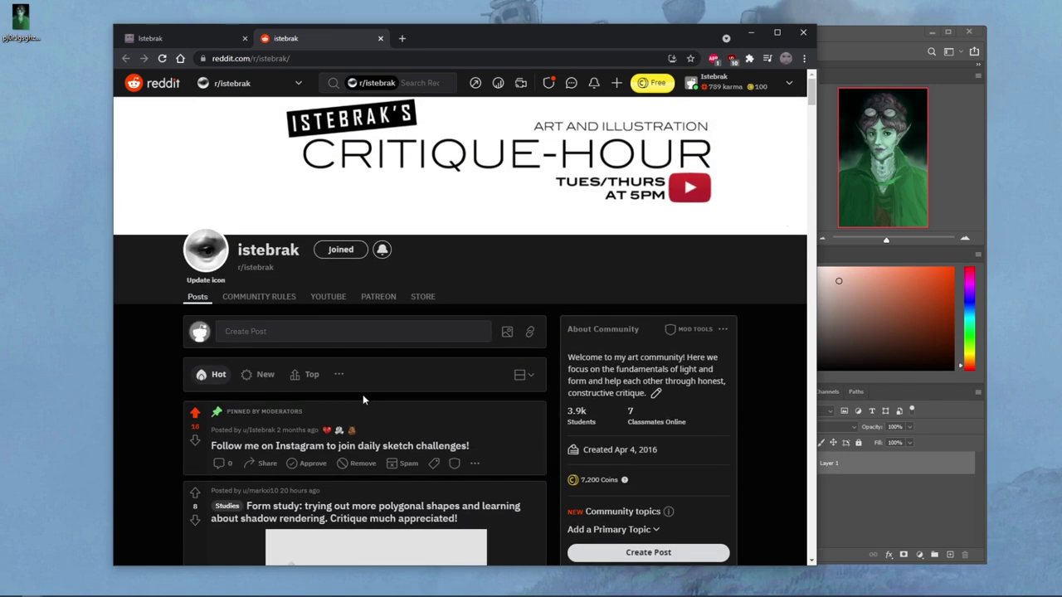
pyautogui.click(1052, 594)
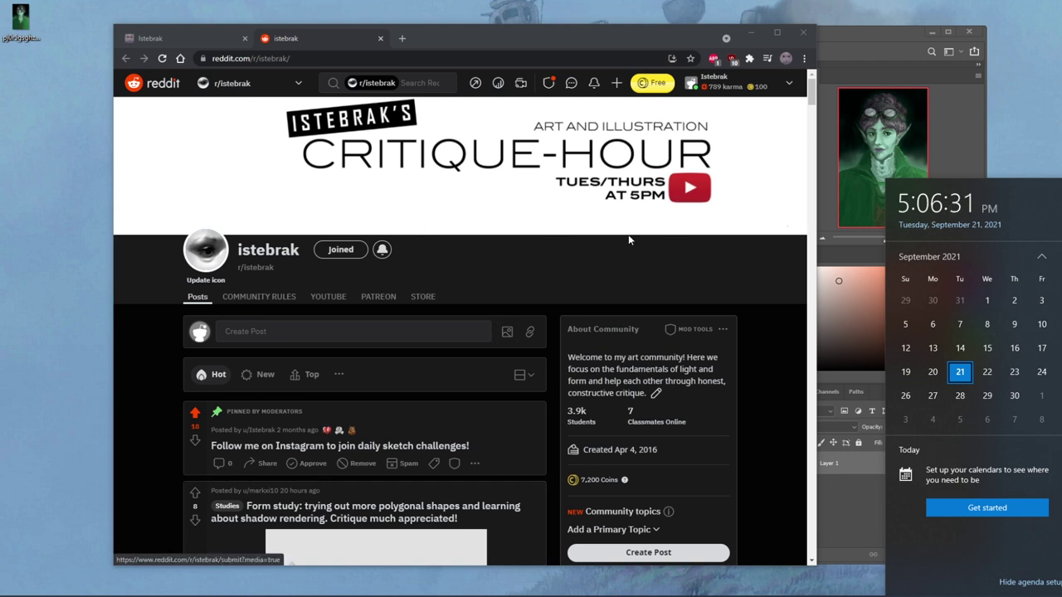
# Step: View the istebrak.com store page, then return to the painting in Photoshop
pyautogui.click(186, 31)
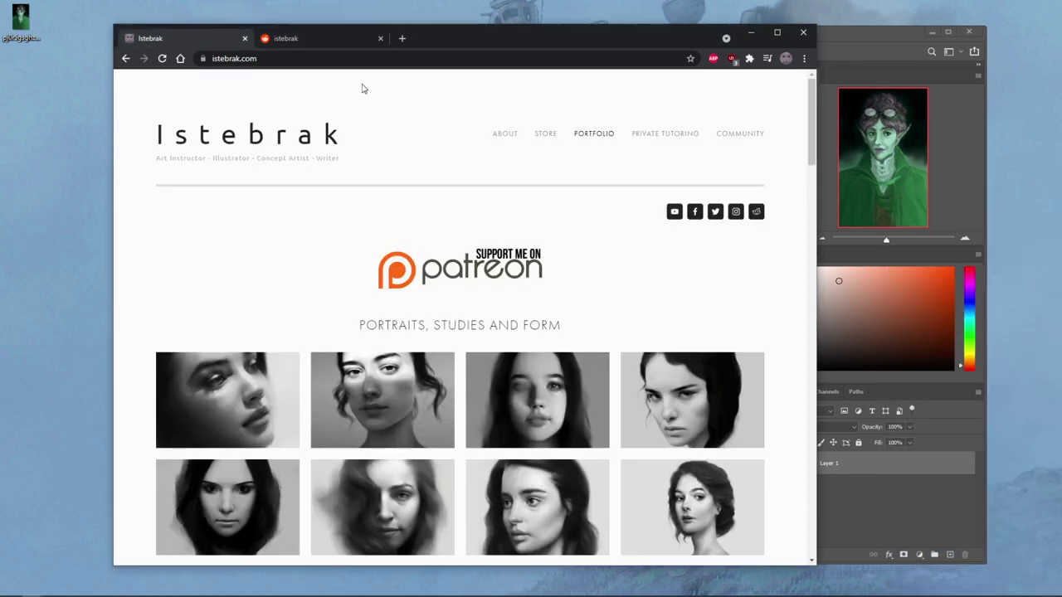
pyautogui.click(545, 134)
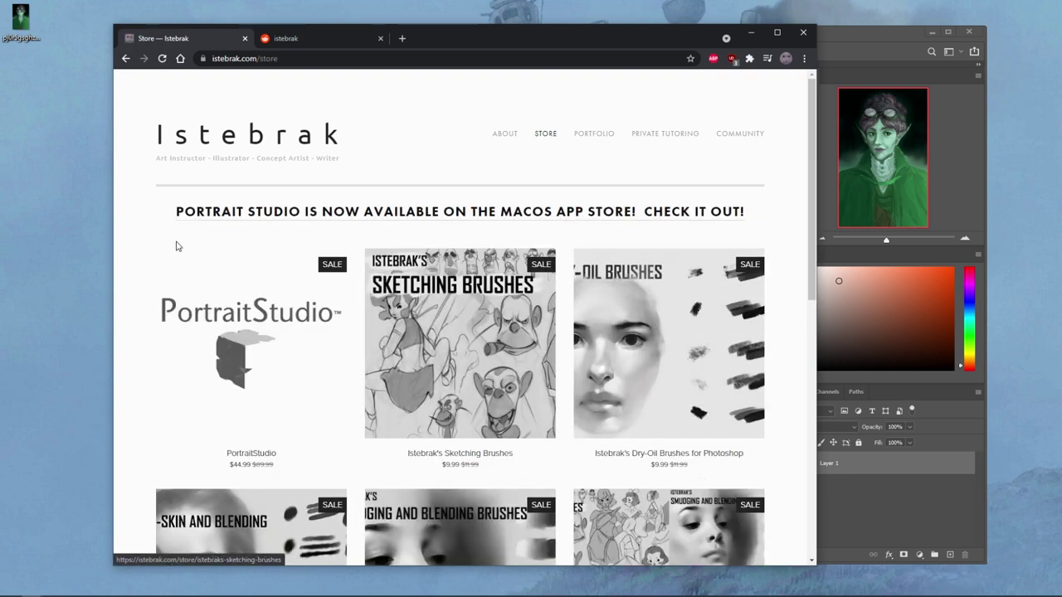
pyautogui.click(307, 40)
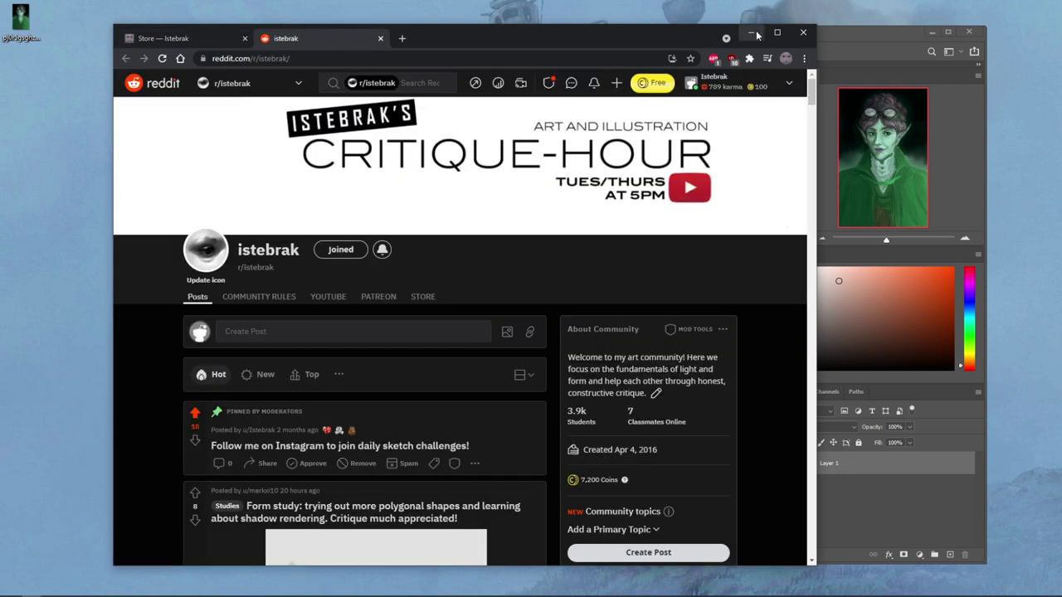
pyautogui.click(805, 34)
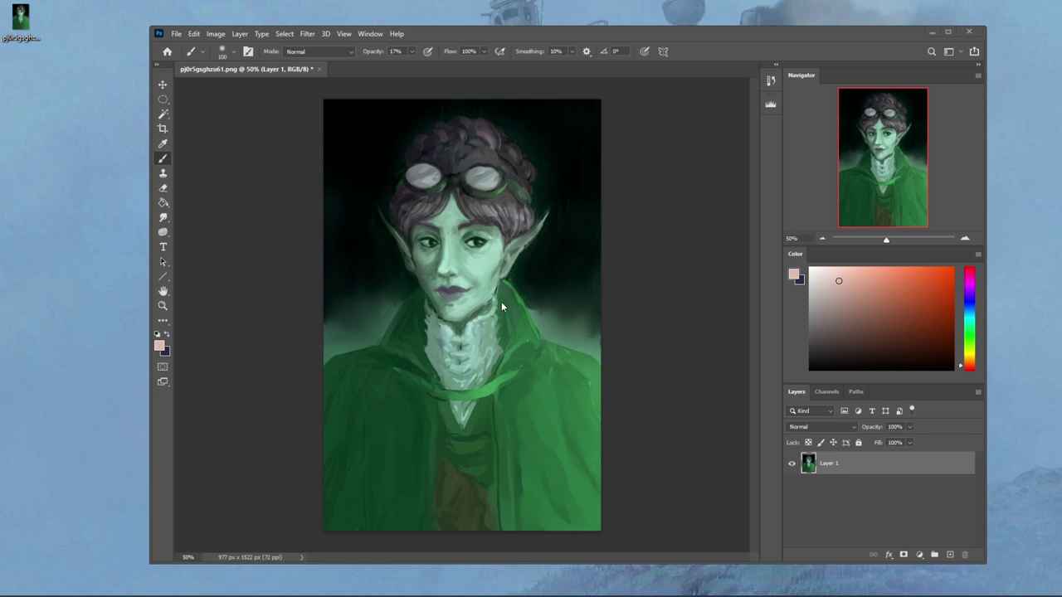
# Step: Set the brush to bright red, size 25 and 100% opacity for annotating the portrait
pyautogui.moveTo(916, 315); pyautogui.dragTo(953, 268)
pyautogui.press('[')
pyautogui.press('[')
pyautogui.press('[')
pyautogui.press('[')
pyautogui.press('[')
pyautogui.press('[')
pyautogui.press('[')
pyautogui.press('[')
pyautogui.press('[')
pyautogui.moveTo(409, 52); pyautogui.dragTo(498, 80)
# Step: Sketch a red front-facing figure with head, neck and straight shoulders in the canvas's upper-right corner and circle it
pyautogui.moveTo(564, 105); pyautogui.dragTo(565, 106)
pyautogui.moveTo(564, 143)
pyautogui.mouseDown()
pyautogui.moveTo(558, 191)
pyautogui.moveTo(599, 175)
pyautogui.moveTo(550, 195)
pyautogui.moveTo(565, 195)
pyautogui.moveTo(581, 172)
pyautogui.moveTo(596, 172)
pyautogui.moveTo(528, 189)
pyautogui.mouseUp()
pyautogui.hotkey('ctrl', 'z')
pyautogui.hotkey('ctrl', 'z')
pyautogui.hotkey('ctrl', 'z')
pyautogui.hotkey('ctrl', 'z')
pyautogui.moveTo(594, 173); pyautogui.dragTo(600, 182)
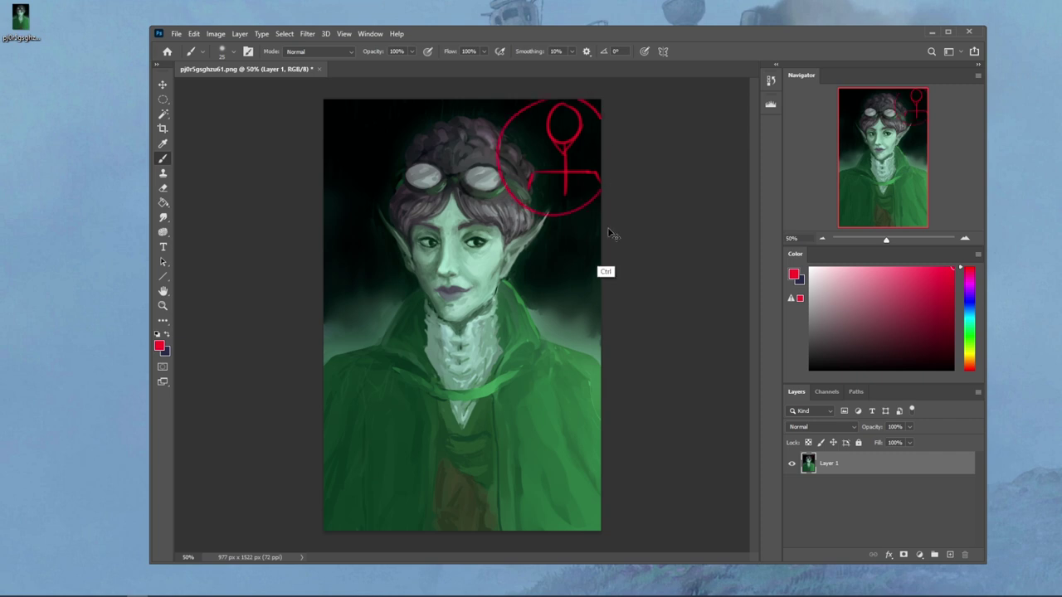
# Step: Write "STIFF" across the sketched figure's neck and shoulders, and undo the lettering
pyautogui.moveTo(539, 155)
pyautogui.mouseDown()
pyautogui.moveTo(537, 163)
pyautogui.moveTo(583, 135)
pyautogui.mouseUp()
pyautogui.moveTo(578, 144); pyautogui.dragTo(575, 150)
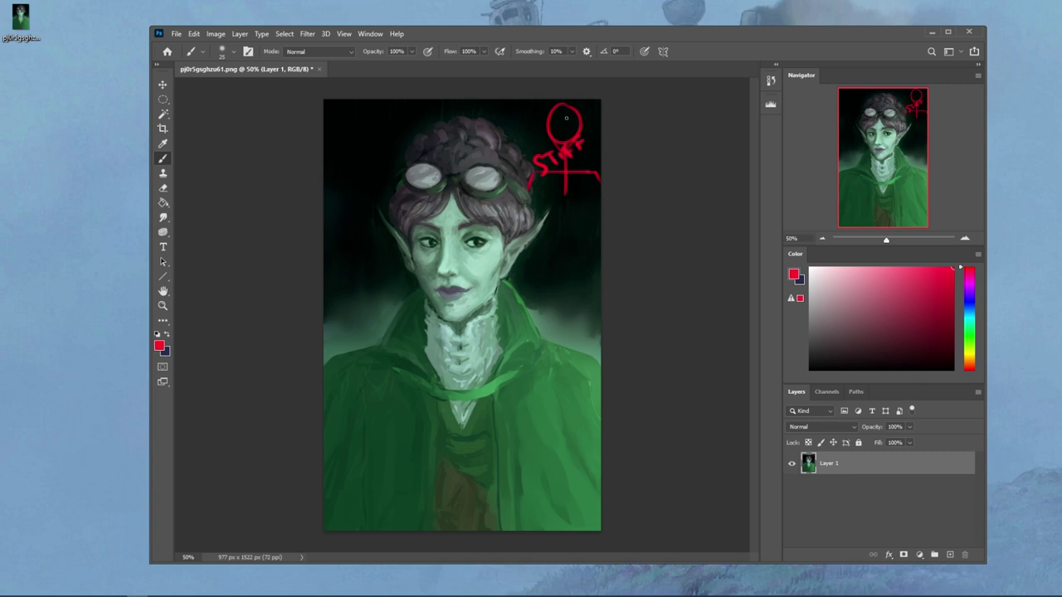
pyautogui.hotkey('ctrl', 'z')
pyautogui.hotkey('ctrl', 'z')
pyautogui.hotkey('ctrl', 'z')
pyautogui.hotkey('ctrl', 'z')
pyautogui.hotkey('ctrl', 'z')
pyautogui.hotkey('ctrl', 'z')
# Step: Add a tapered torso to the figure and sketch a second head, neck and torso in the canvas's upper-left corner
pyautogui.moveTo(532, 175)
pyautogui.mouseDown()
pyautogui.moveTo(561, 226)
pyautogui.moveTo(593, 174)
pyautogui.mouseUp()
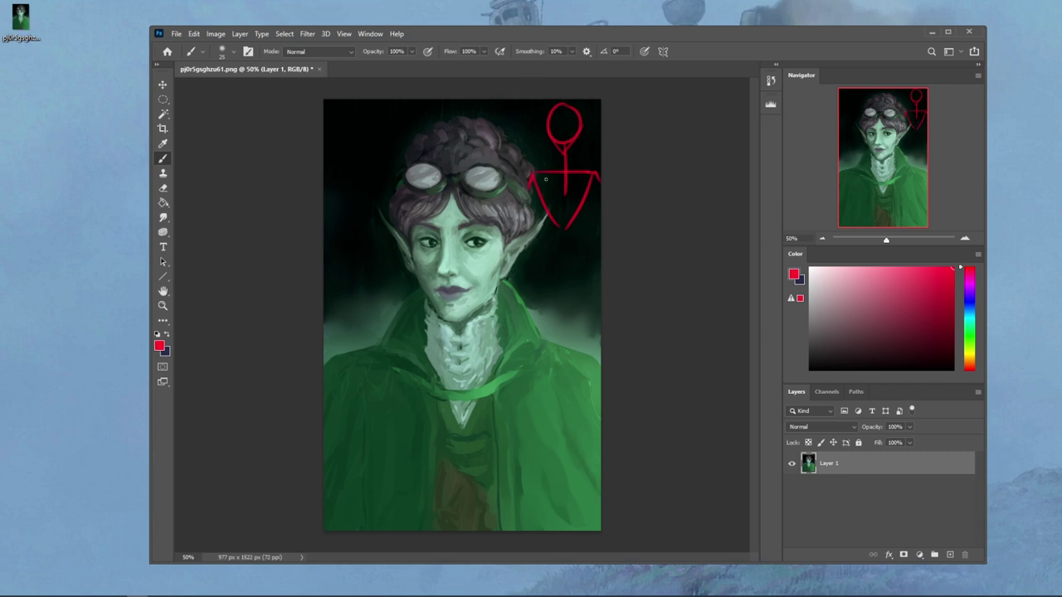
pyautogui.moveTo(345, 141)
pyautogui.mouseDown()
pyautogui.moveTo(373, 207)
pyautogui.moveTo(404, 142)
pyautogui.moveTo(368, 236)
pyautogui.mouseUp()
pyautogui.hotkey('ctrl', 'z')
pyautogui.hotkey('ctrl', 'z')
pyautogui.hotkey('ctrl', 'z')
pyautogui.moveTo(345, 163)
pyautogui.mouseDown()
pyautogui.moveTo(398, 164)
pyautogui.moveTo(382, 214)
pyautogui.mouseUp()
pyautogui.moveTo(371, 168)
pyautogui.mouseDown()
pyautogui.moveTo(371, 137)
pyautogui.moveTo(370, 175)
pyautogui.mouseUp()
pyautogui.hotkey('ctrl', 'z')
pyautogui.moveTo(354, 111)
pyautogui.mouseDown()
pyautogui.moveTo(378, 125)
pyautogui.moveTo(350, 132)
pyautogui.mouseUp()
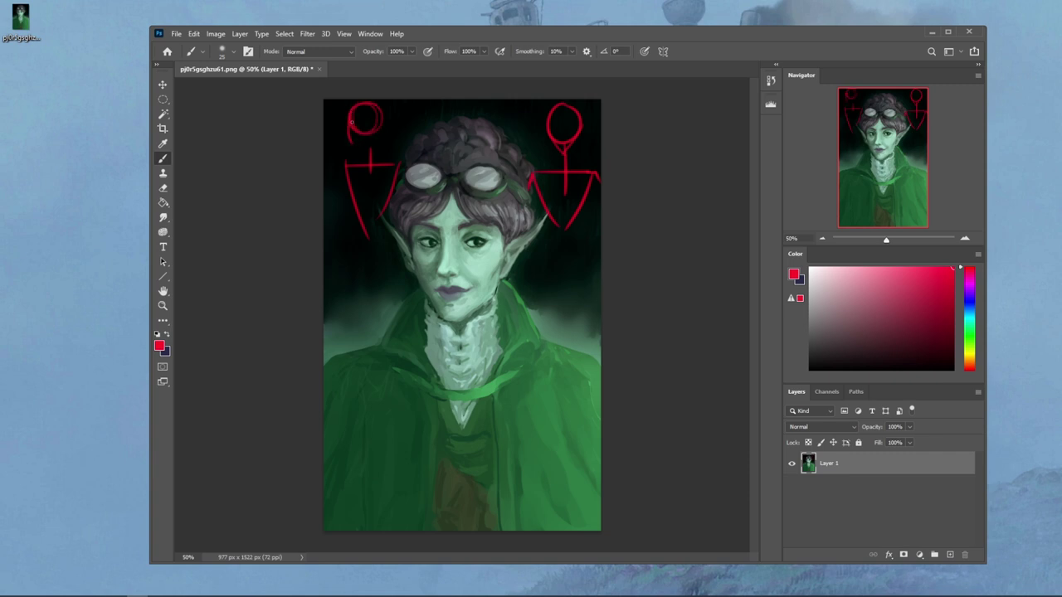
pyautogui.moveTo(357, 104)
pyautogui.mouseDown()
pyautogui.moveTo(365, 144)
pyautogui.moveTo(353, 140)
pyautogui.moveTo(366, 152)
pyautogui.moveTo(391, 113)
pyautogui.moveTo(371, 148)
pyautogui.moveTo(373, 106)
pyautogui.mouseUp()
pyautogui.moveTo(361, 148); pyautogui.dragTo(381, 132)
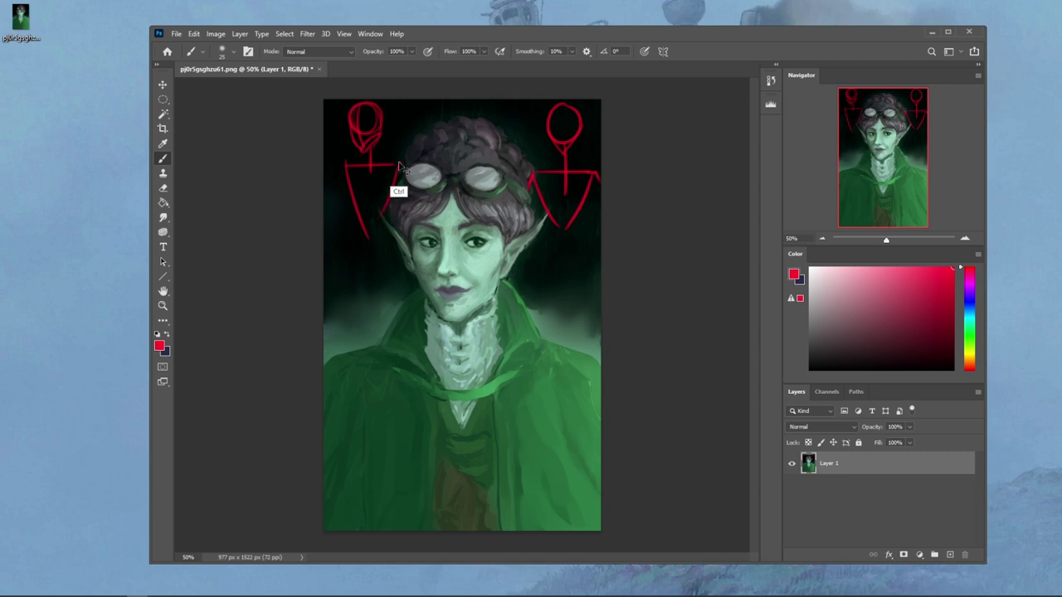
# Step: Add pointed ears, face guidelines and sloping shoulders to the upper-left figure, and face guidelines to the upper-right one
pyautogui.hotkey('ctrl', 'z')
pyautogui.hotkey('ctrl', 'z')
pyautogui.moveTo(350, 125)
pyautogui.mouseDown()
pyautogui.moveTo(380, 139)
pyautogui.moveTo(363, 150)
pyautogui.moveTo(398, 116)
pyautogui.moveTo(366, 147)
pyautogui.moveTo(368, 124)
pyautogui.moveTo(363, 150)
pyautogui.moveTo(394, 118)
pyautogui.moveTo(336, 122)
pyautogui.mouseUp()
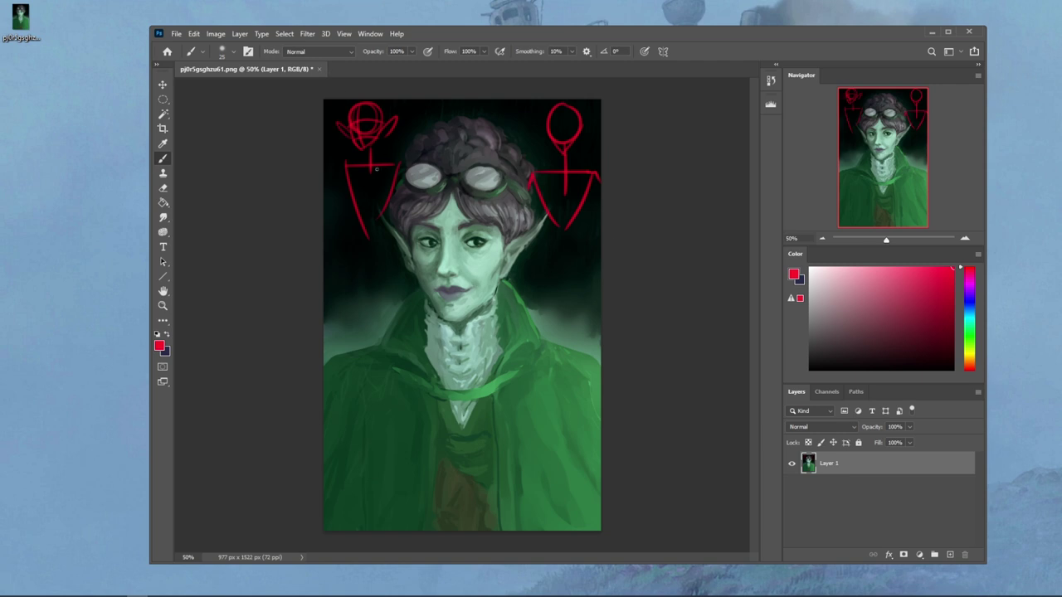
pyautogui.moveTo(373, 148)
pyautogui.mouseDown()
pyautogui.moveTo(374, 162)
pyautogui.moveTo(338, 177)
pyautogui.moveTo(404, 175)
pyautogui.moveTo(334, 199)
pyautogui.mouseUp()
pyautogui.moveTo(560, 108)
pyautogui.mouseDown()
pyautogui.moveTo(563, 145)
pyautogui.moveTo(569, 126)
pyautogui.mouseUp()
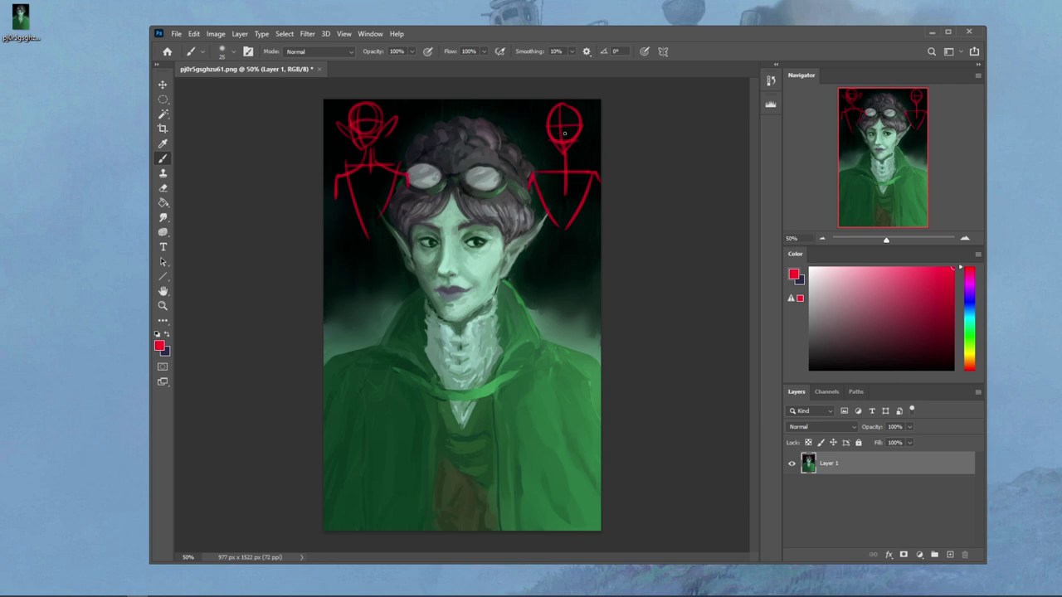
pyautogui.moveTo(562, 105)
pyautogui.mouseDown()
pyautogui.moveTo(544, 126)
pyautogui.moveTo(581, 126)
pyautogui.mouseUp()
pyautogui.hotkey('ctrl', 'z')
pyautogui.hotkey('ctrl', 'z')
pyautogui.hotkey('ctrl', 'z')
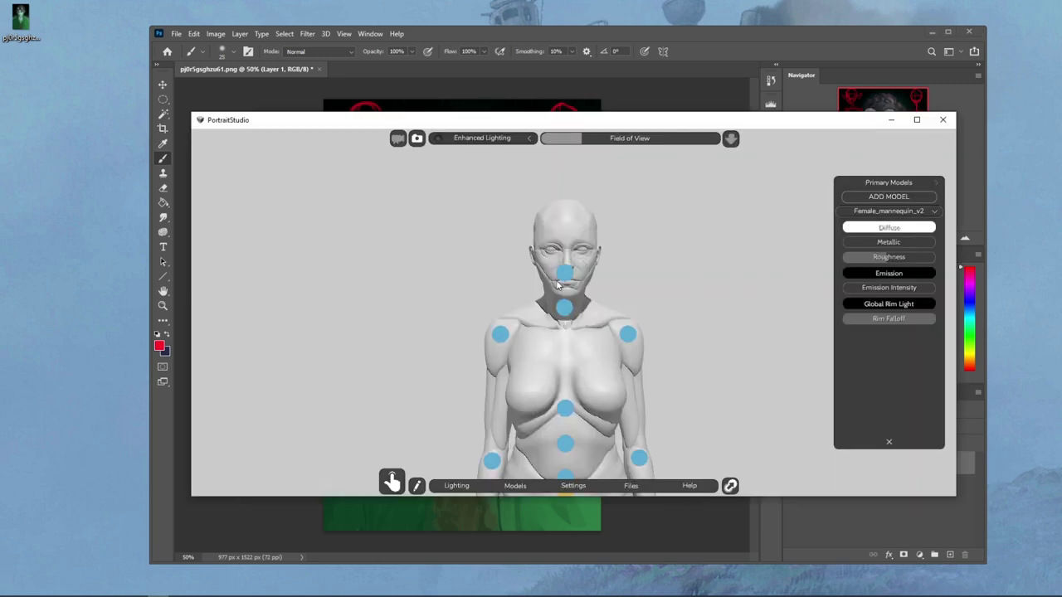
# Step: Switch to PortraitStudio, adjust the height of the female mannequin's head and select its shoulder joint
pyautogui.click(572, 274)
pyautogui.click(393, 483)
pyautogui.moveTo(570, 452)
pyautogui.mouseDown()
pyautogui.moveTo(561, 453)
pyautogui.moveTo(567, 448)
pyautogui.mouseUp()
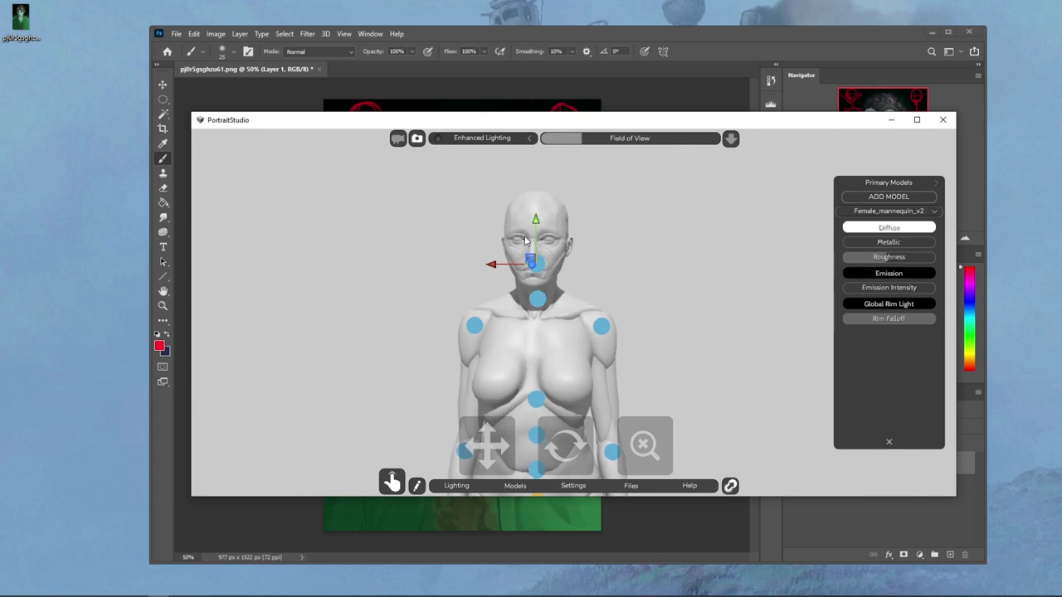
pyautogui.moveTo(534, 220); pyautogui.dragTo(536, 213)
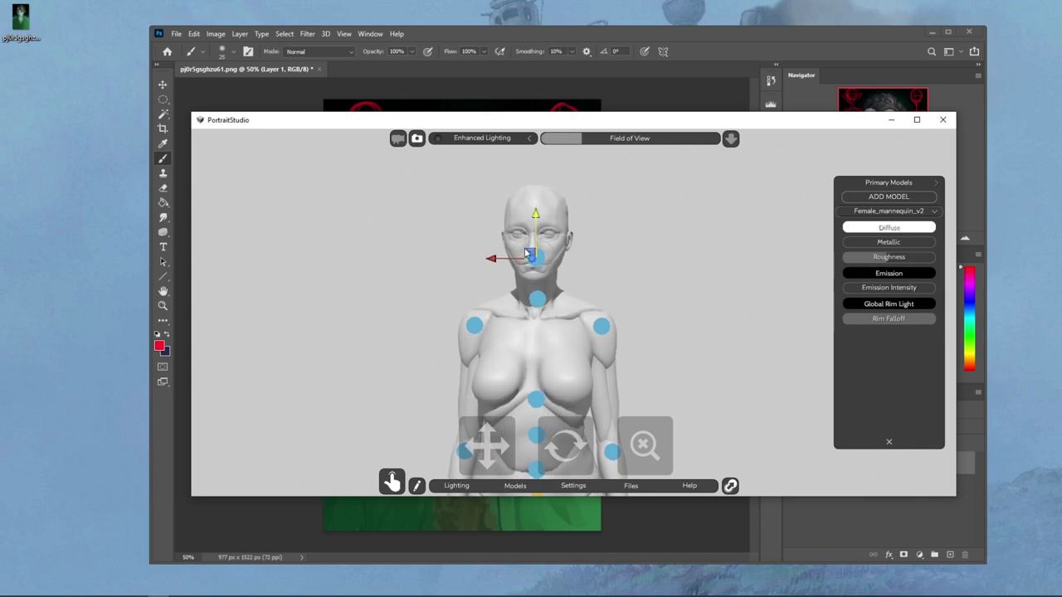
pyautogui.click(532, 294)
pyautogui.moveTo(537, 257); pyautogui.dragTo(538, 262)
pyautogui.click(475, 326)
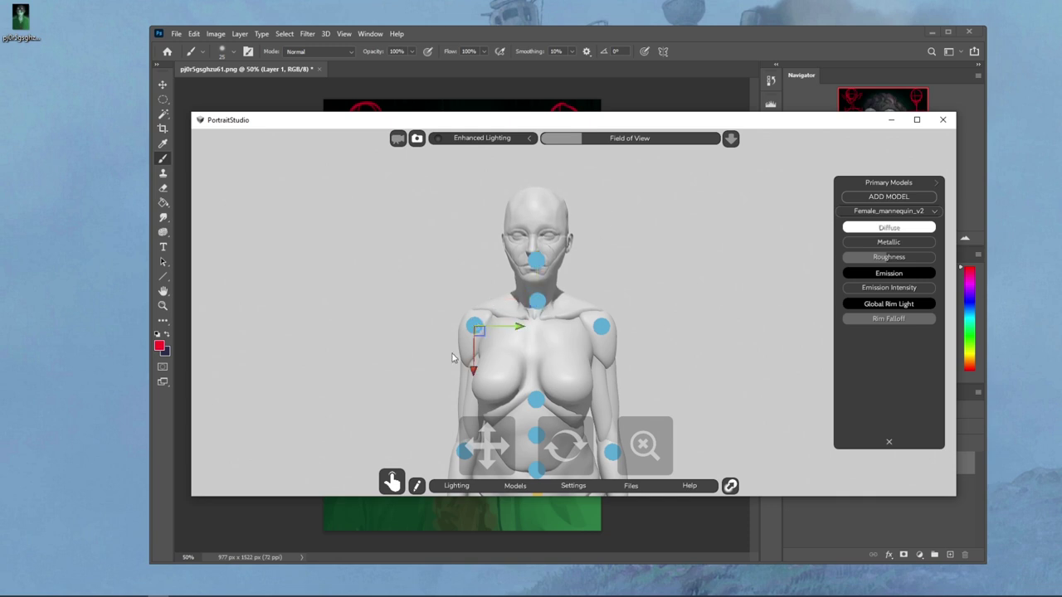
# Step: Rotate the mannequin's head sideways so it turns away from the straight-on torso
pyautogui.click(651, 292)
pyautogui.click(536, 259)
pyautogui.click(537, 261)
pyautogui.moveTo(560, 260)
pyautogui.mouseDown()
pyautogui.moveTo(537, 241)
pyautogui.moveTo(552, 253)
pyautogui.mouseUp()
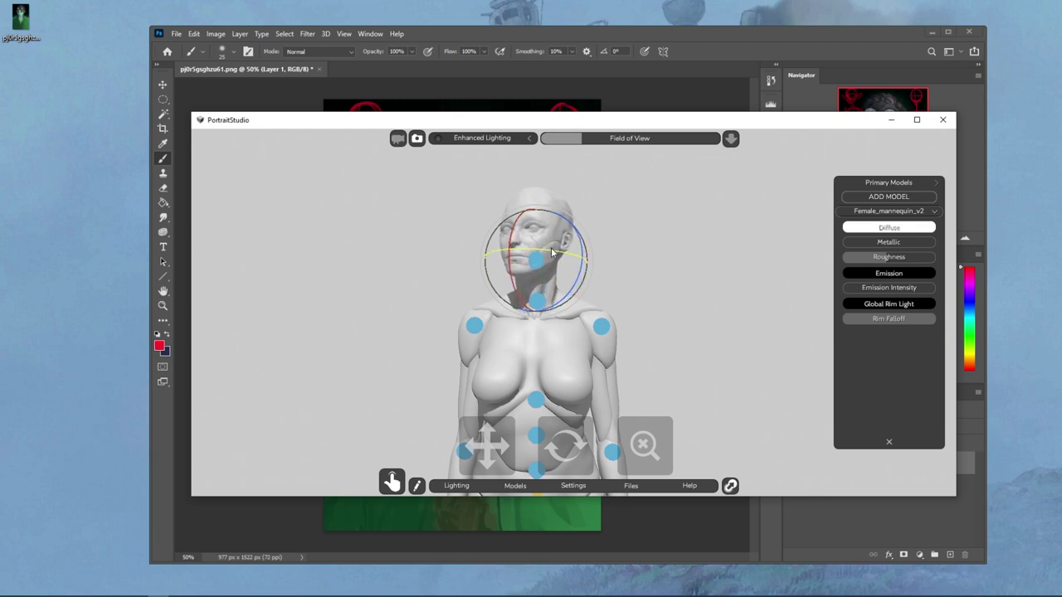
pyautogui.click(630, 256)
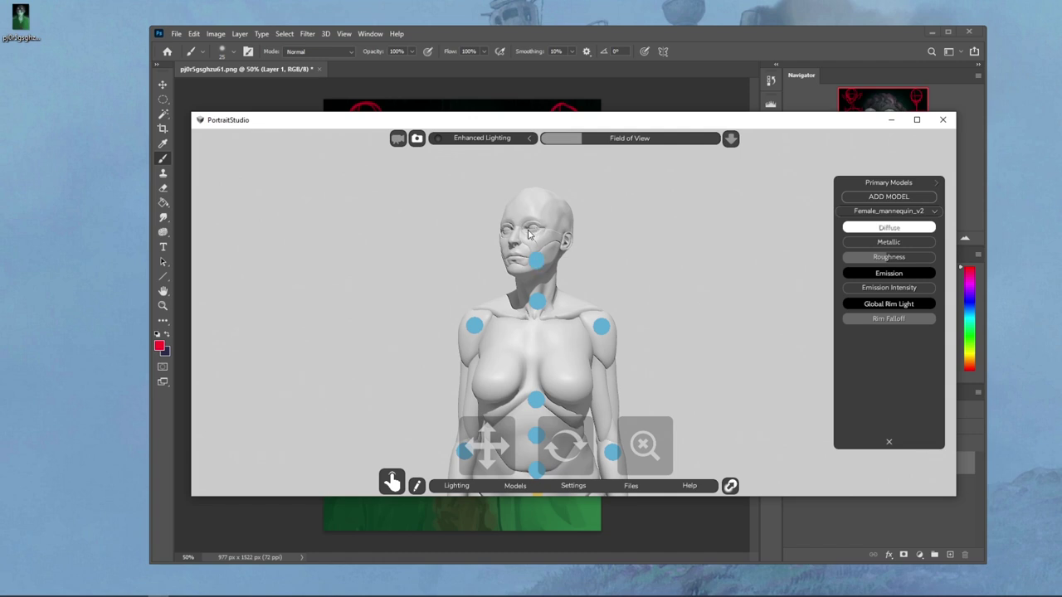
# Step: Switch to Photoshop and draw red gaze lines from both eyes, a curve along the face and lines toward the upper-left corner
pyautogui.click(605, 37)
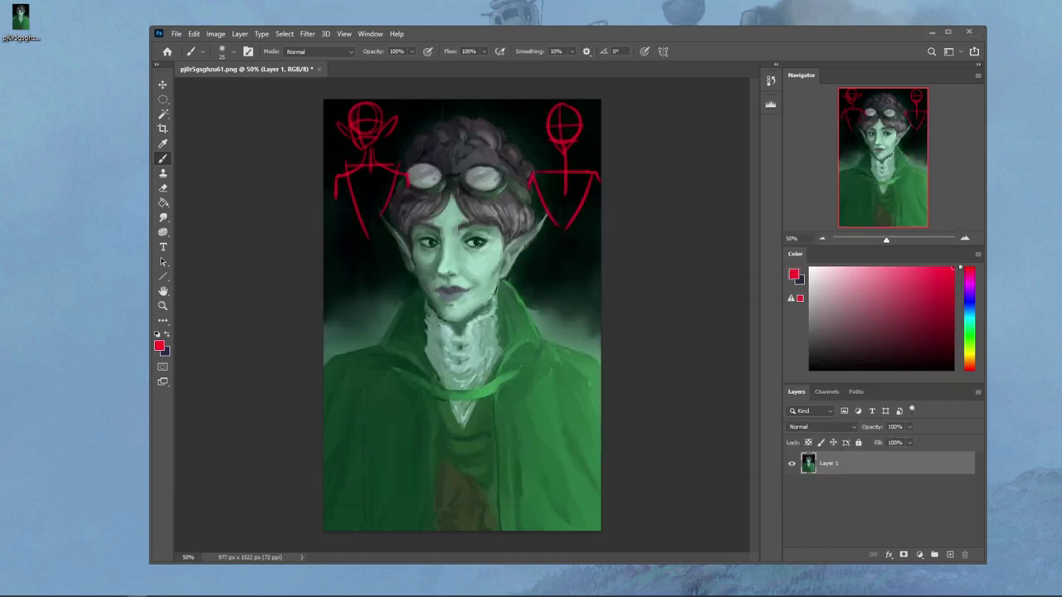
pyautogui.keyDown('shift'); pyautogui.click(600, 325); pyautogui.keyUp('shift')
pyautogui.click(427, 243)
pyautogui.keyDown('shift'); pyautogui.click(630, 359); pyautogui.keyUp('shift')
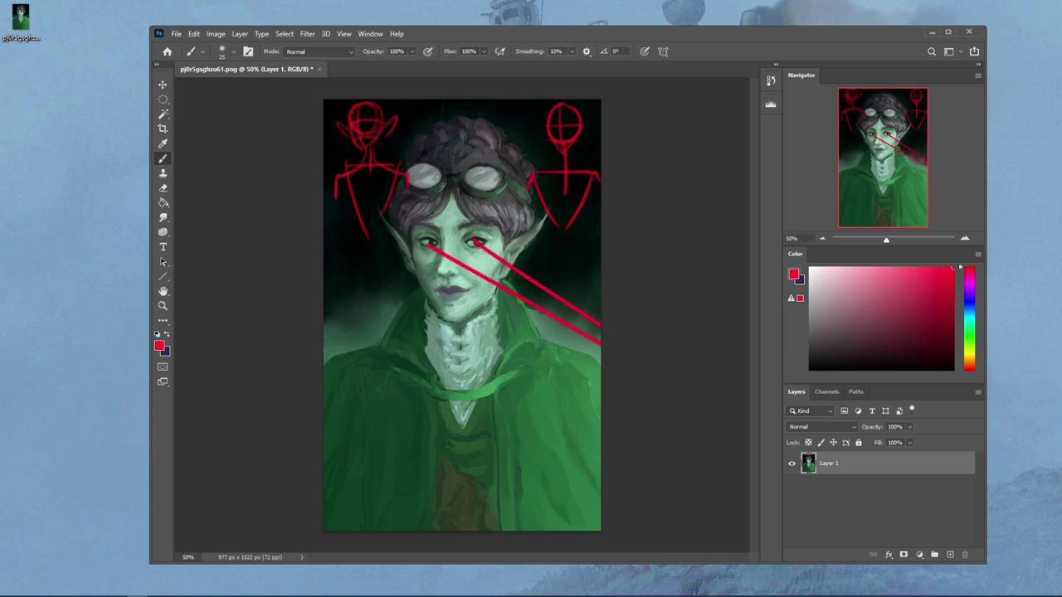
pyautogui.moveTo(506, 204); pyautogui.dragTo(454, 295)
pyautogui.moveTo(381, 143); pyautogui.dragTo(325, 136)
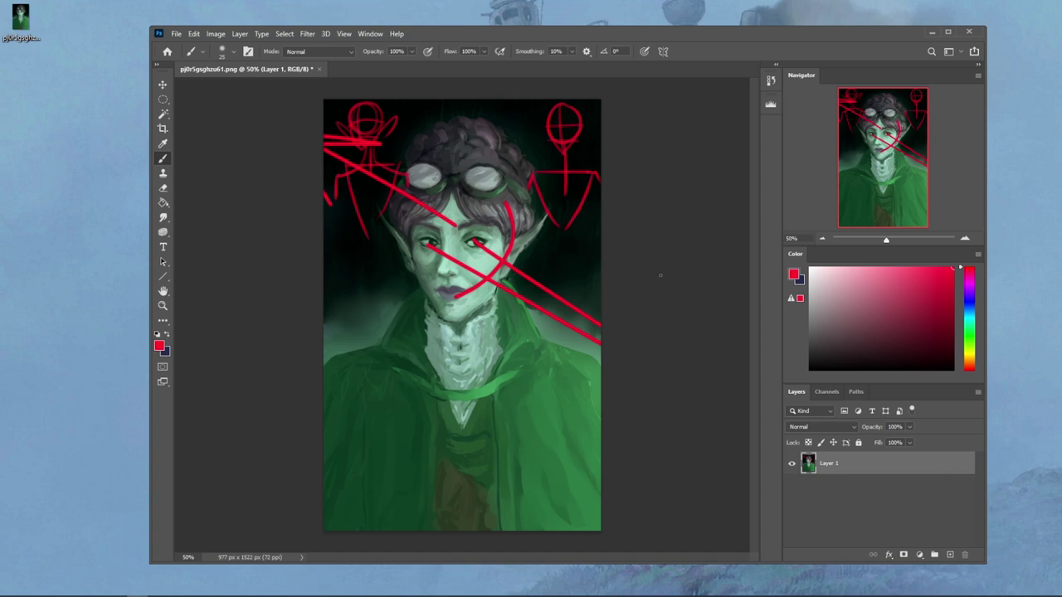
# Step: Revert the painting to its original history snapshot to remove all red annotations
pyautogui.click(771, 80)
pyautogui.moveTo(754, 304); pyautogui.dragTo(765, 145)
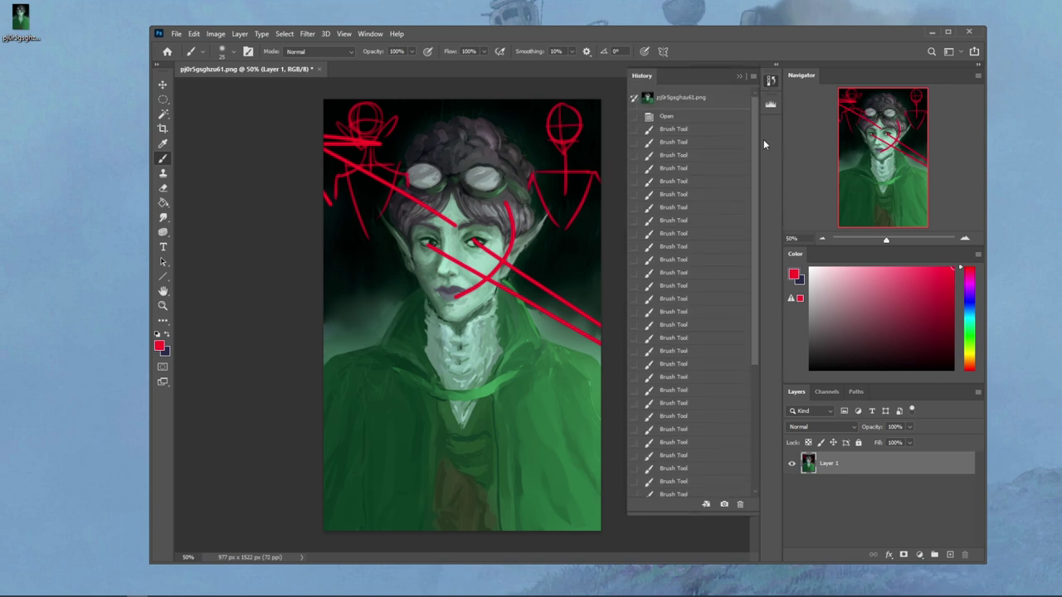
pyautogui.click(702, 98)
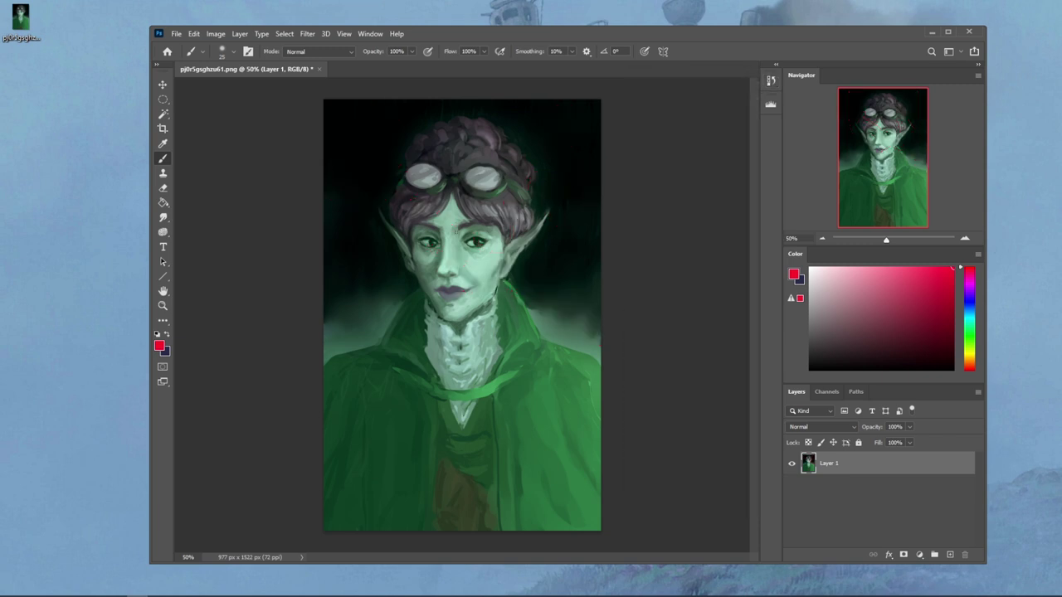
# Step: Draw a red gaze line from one eye to the canvas edge, and revert to the original snapshot
pyautogui.moveTo(474, 241); pyautogui.dragTo(601, 317)
pyautogui.hotkey('ctrl', 'z')
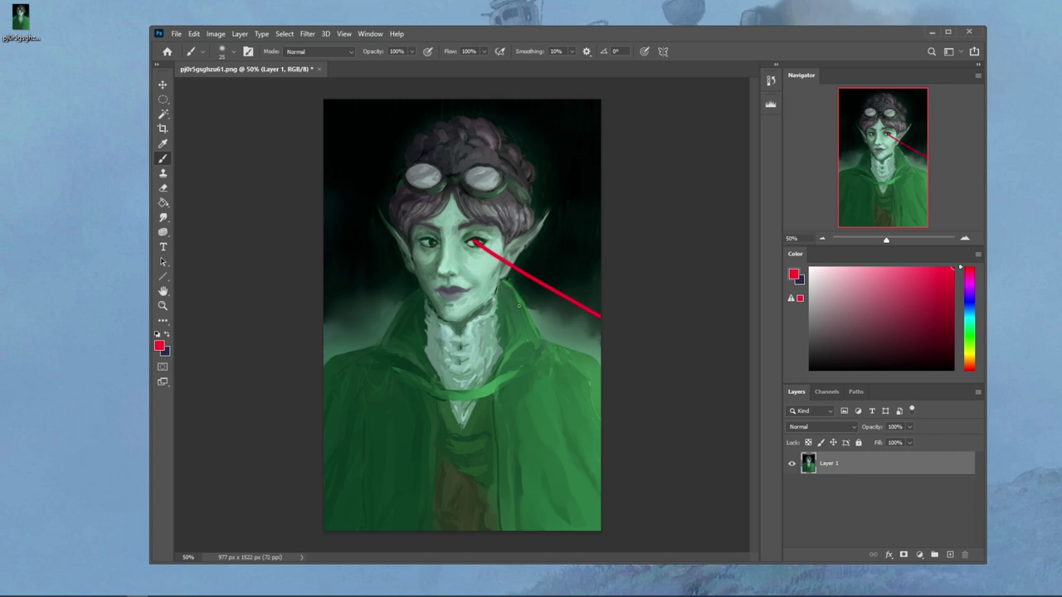
pyautogui.click(769, 80)
pyautogui.click(685, 99)
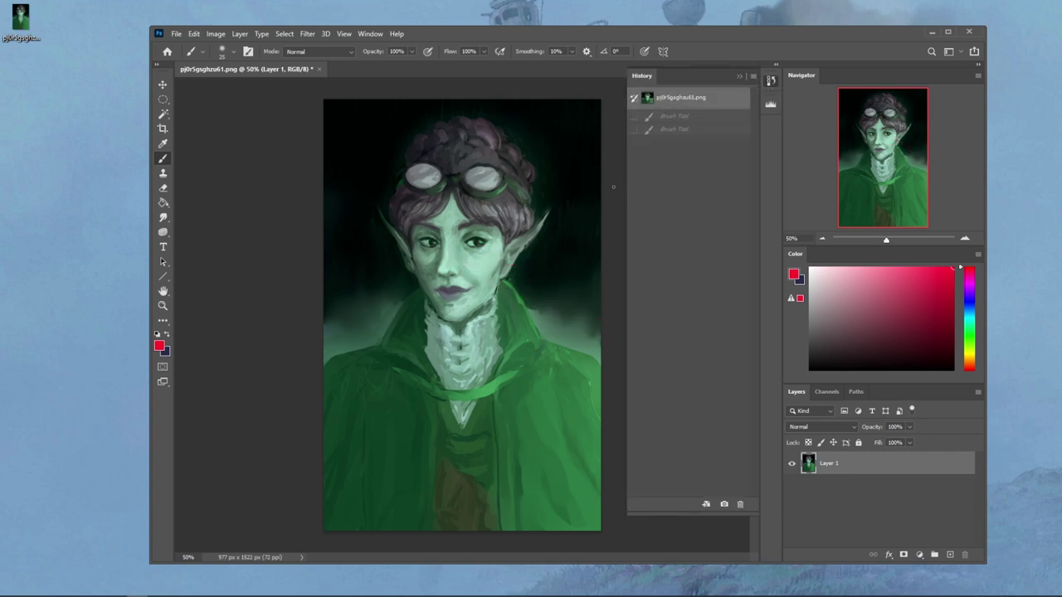
pyautogui.click(739, 76)
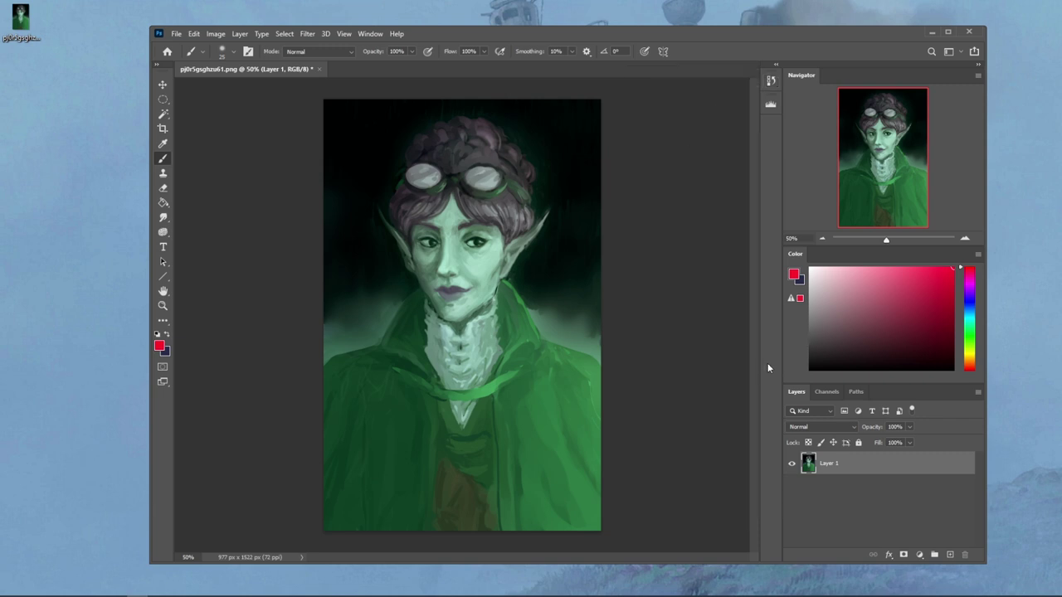
# Step: Open the painting in the Liquify filter and push the head slightly sideways with an enlarged brush
pyautogui.click(306, 34)
pyautogui.click(323, 140)
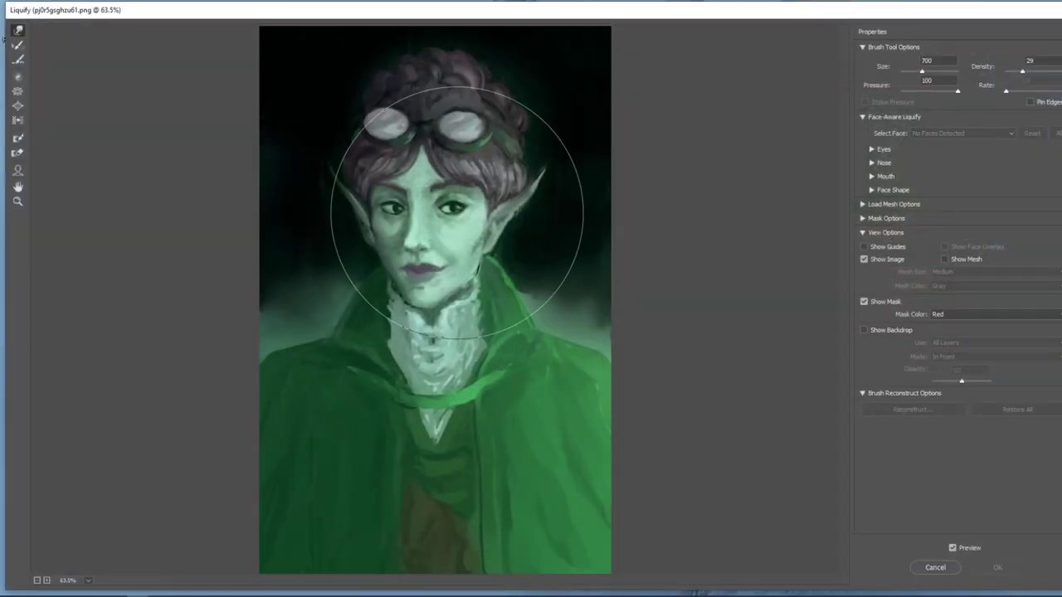
pyautogui.press(']')
pyautogui.press(']')
pyautogui.press(']')
pyautogui.press(']')
pyautogui.press(']')
pyautogui.moveTo(421, 200); pyautogui.dragTo(406, 208)
# Step: Warp the goggles and front hair with a smaller Liquify brush to tilt the head
pyautogui.press('[')
pyautogui.press('[')
pyautogui.press('[')
pyautogui.press('[')
pyautogui.press('[')
pyautogui.moveTo(391, 131)
pyautogui.mouseDown()
pyautogui.moveTo(367, 137)
pyautogui.moveTo(451, 128)
pyautogui.moveTo(423, 150)
pyautogui.mouseUp()
# Step: Push the goggles, hair and facial features sideways to turn the head, using Liquify brush sizes between 300 and 500
pyautogui.press('[')
pyautogui.press('[')
pyautogui.press('[')
pyautogui.press(']')
pyautogui.press(']')
pyautogui.press('[')
pyautogui.press('[')
pyautogui.press('[')
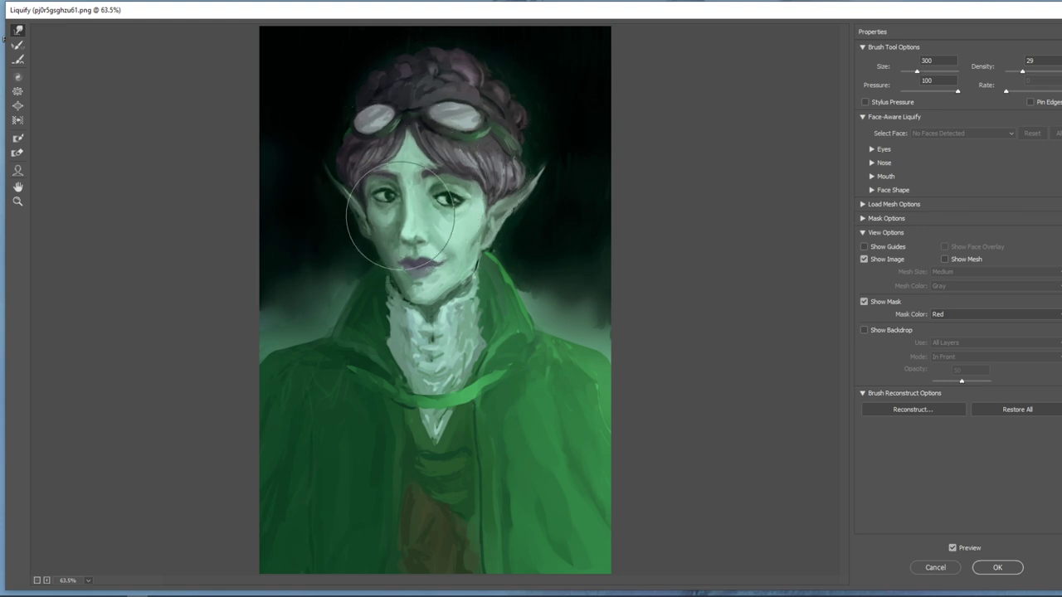
pyautogui.press(']')
pyautogui.press(']')
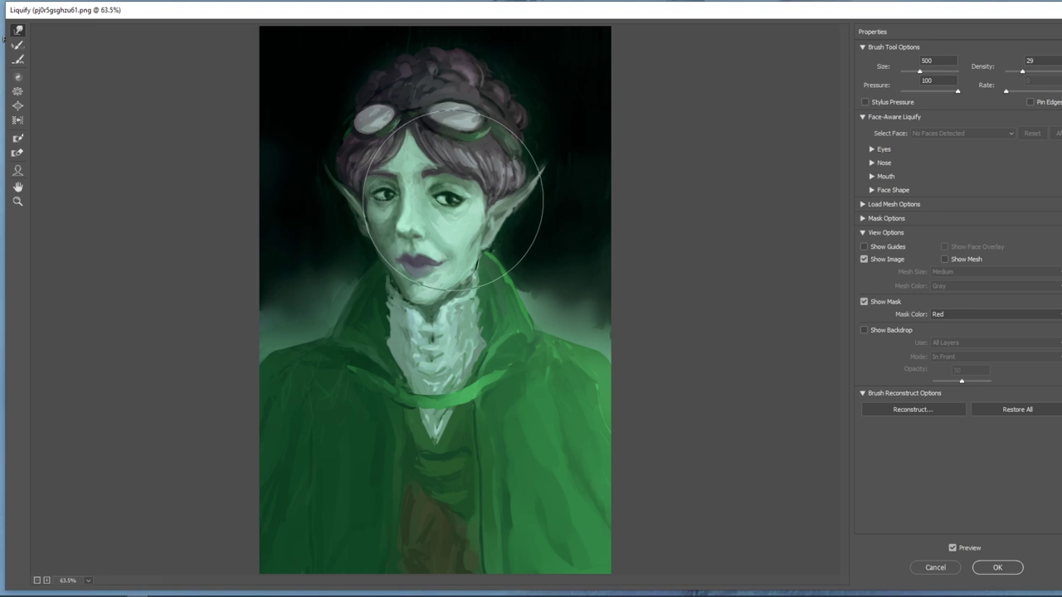
# Step: Raise the near-side eye and eyebrow and reshape the nose with a smaller Liquify brush
pyautogui.press('[')
pyautogui.press('[')
pyautogui.press('[')
pyautogui.press('[')
pyautogui.press(']')
pyautogui.press(']')
pyautogui.press(']')
pyautogui.press(']')
pyautogui.press(']')
pyautogui.press(']')
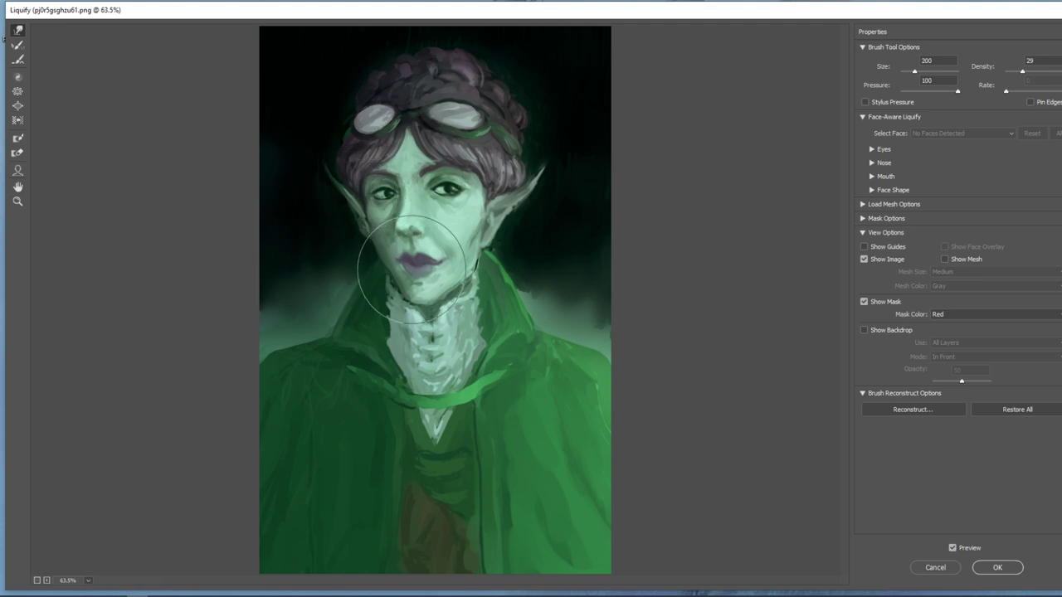
# Step: Push the nose, mouth and chin toward the far side of the face, reducing the Liquify brush to 175
pyautogui.press('[')
pyautogui.press('[')
pyautogui.press('[')
pyautogui.press('[')
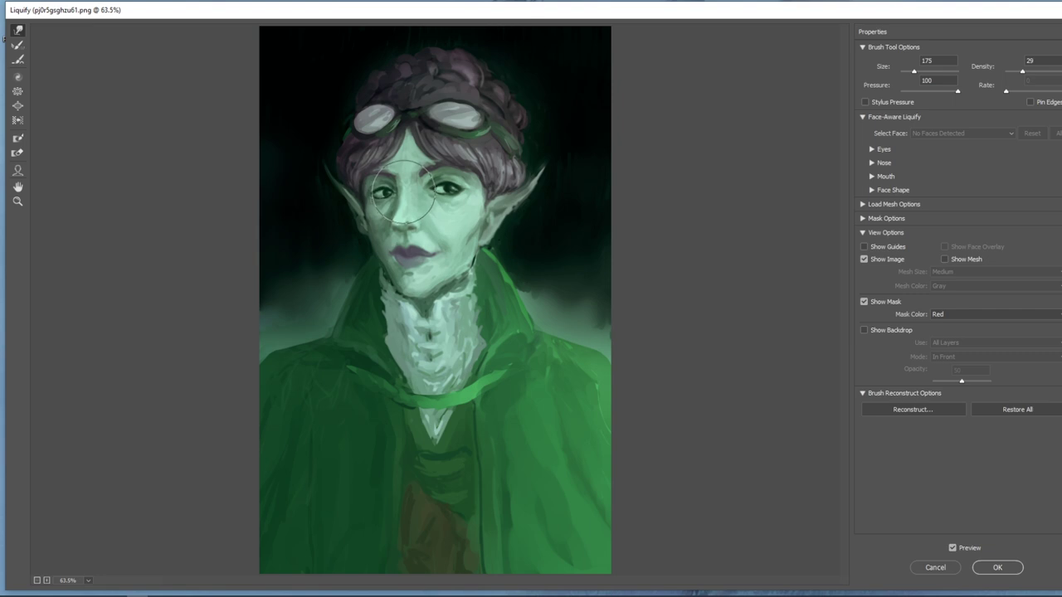
# Step: Refine the far eye and cheek contour beside the far ear with Liquify brush sizes from 175 to 250
pyautogui.press(']')
pyautogui.press(']')
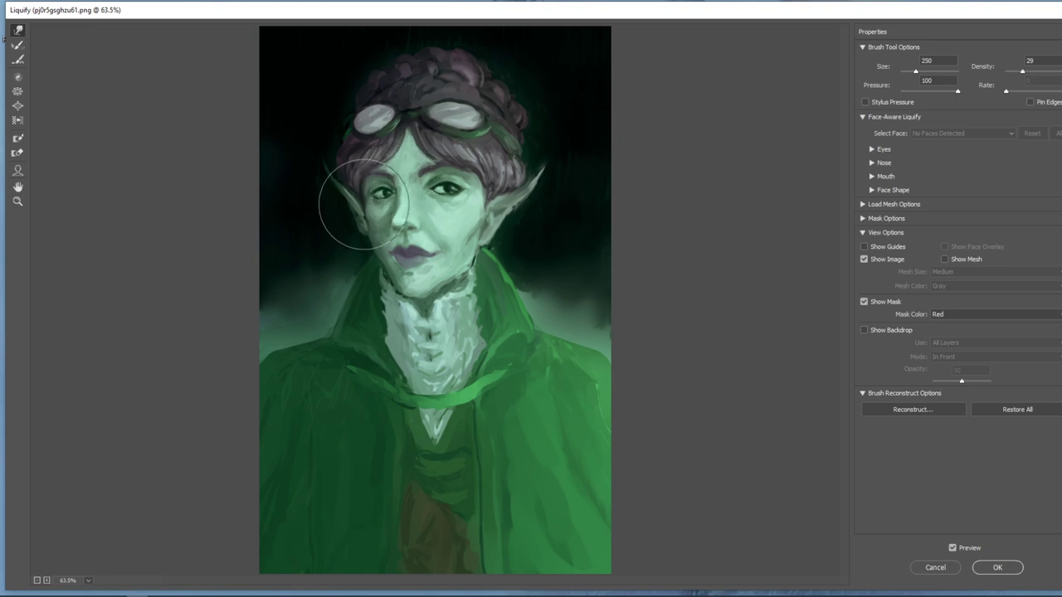
pyautogui.press('[')
pyautogui.press('[')
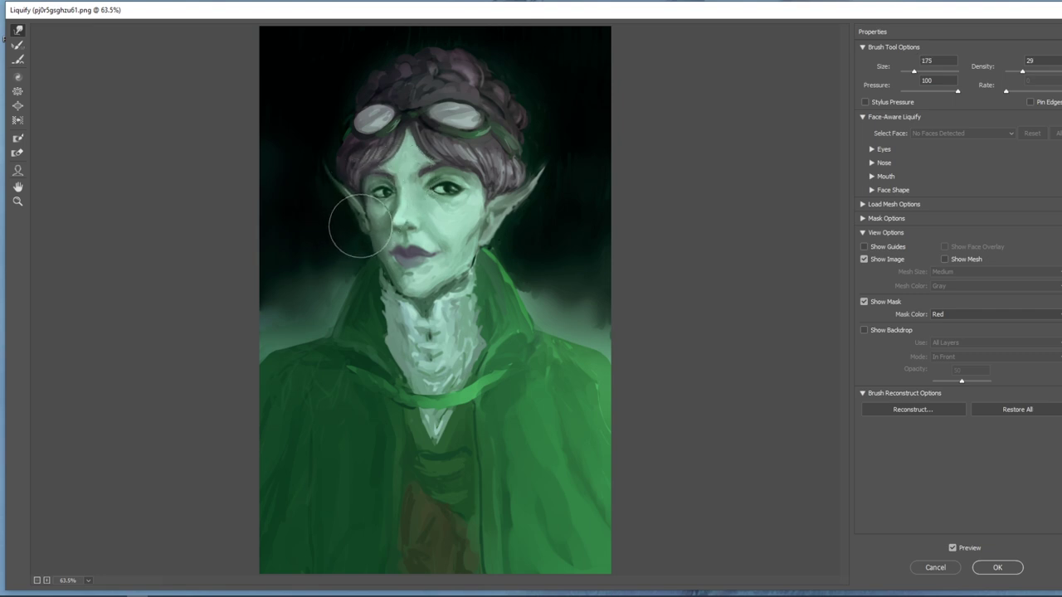
pyautogui.press('[')
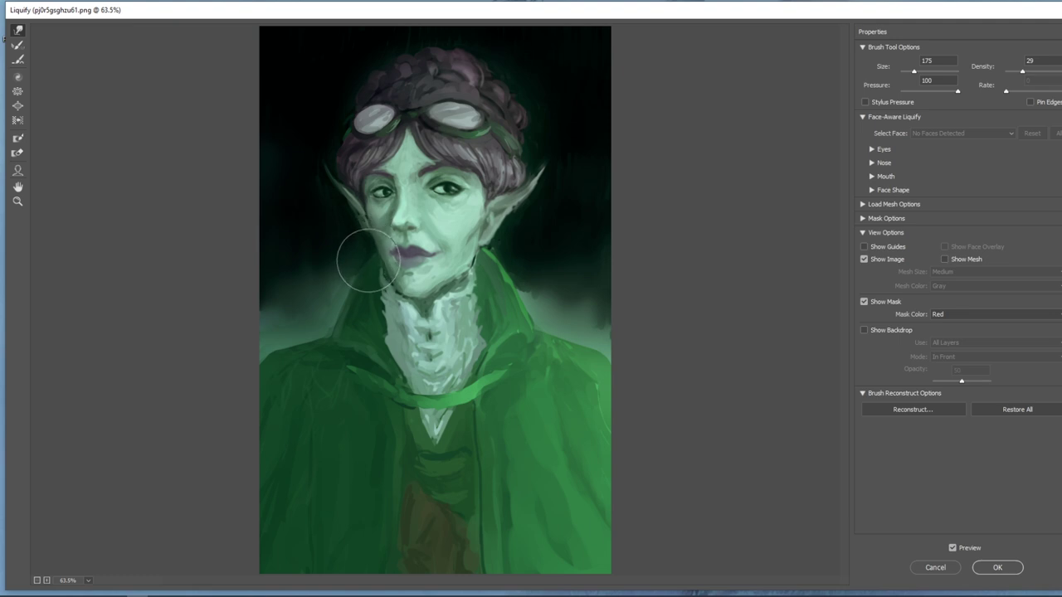
pyautogui.press(']')
pyautogui.press(']')
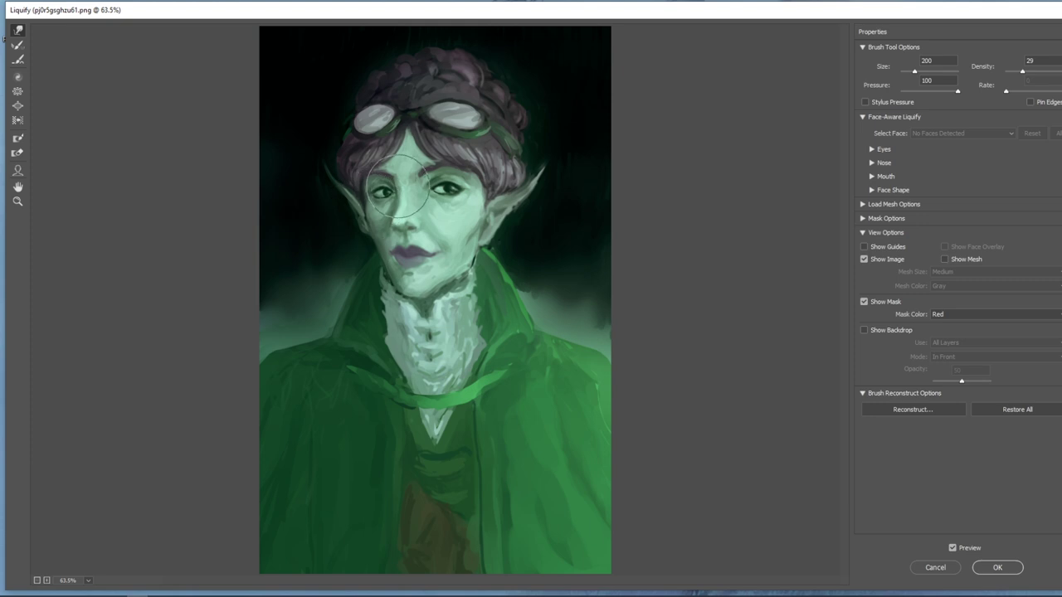
# Step: Reshape the mouth corner, chin and jawline with Liquify, using brush sizes between 150 and 400
pyautogui.press(']')
pyautogui.press(']')
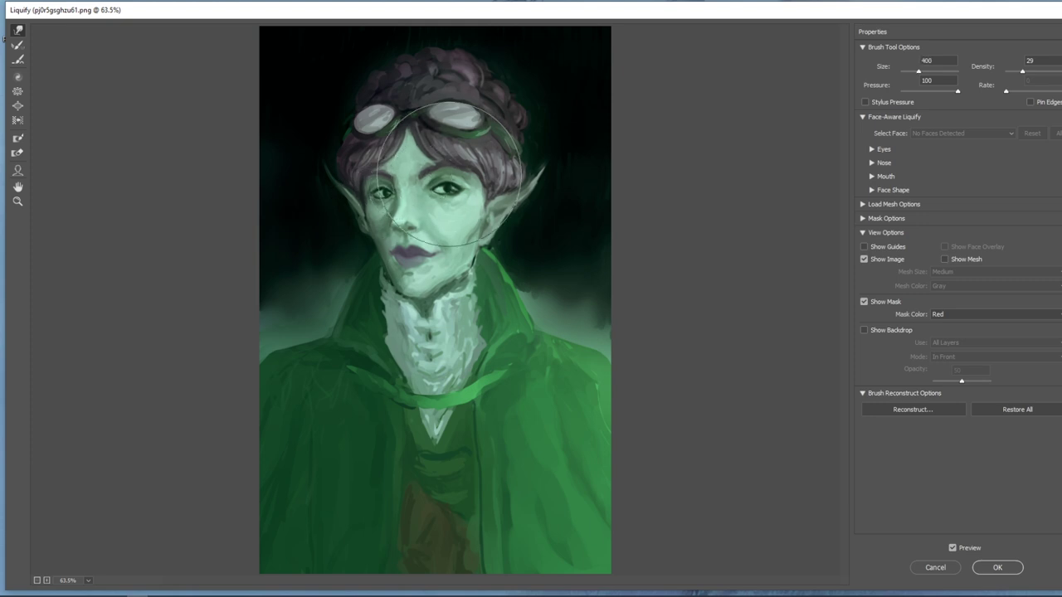
pyautogui.press('[')
pyautogui.press('[')
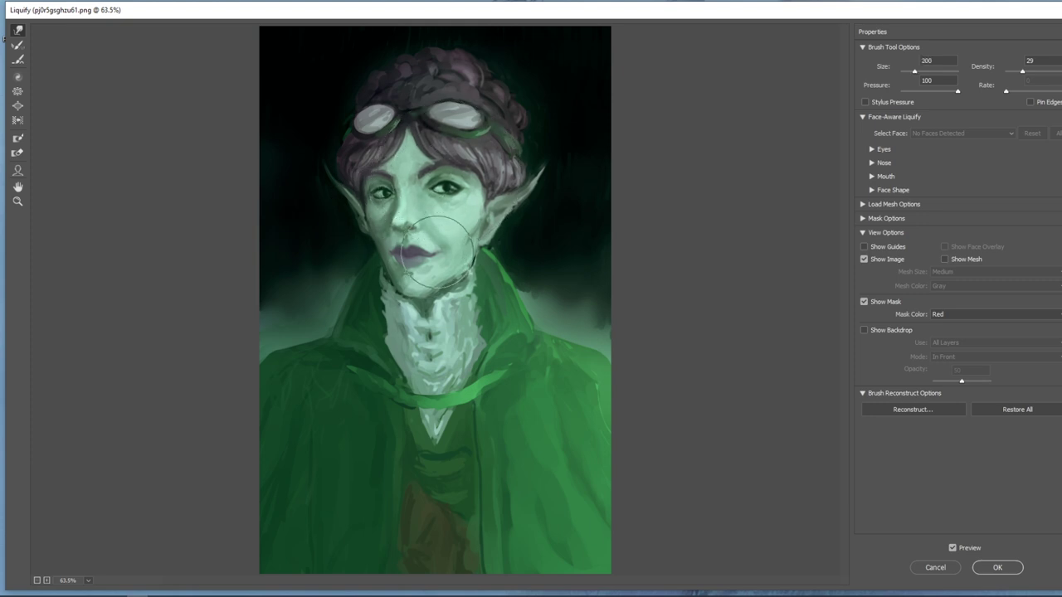
pyautogui.press('[')
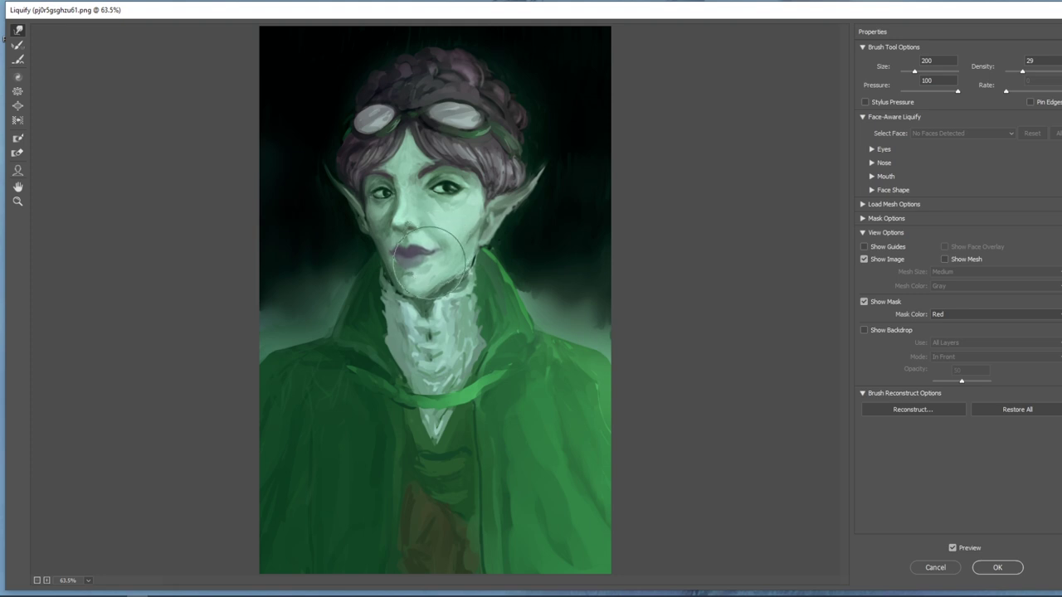
pyautogui.press(']')
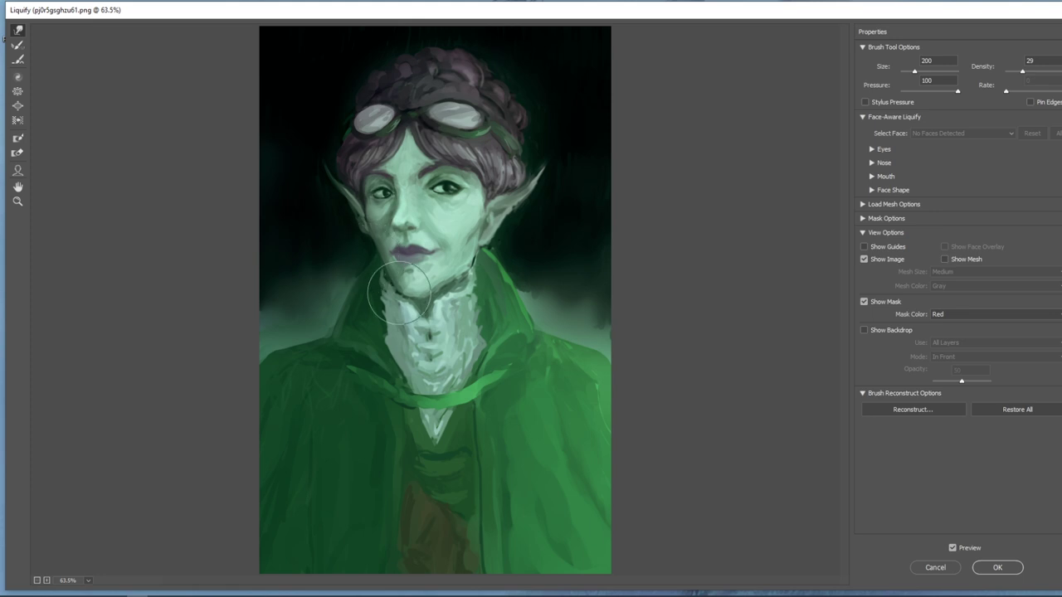
pyautogui.press(']')
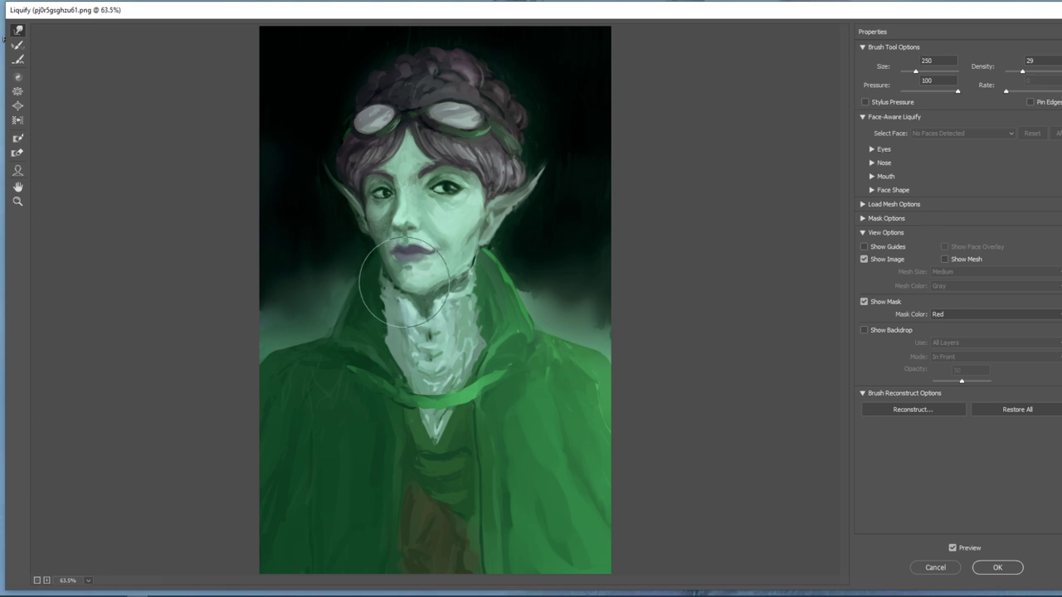
pyautogui.press('[')
pyautogui.press('[')
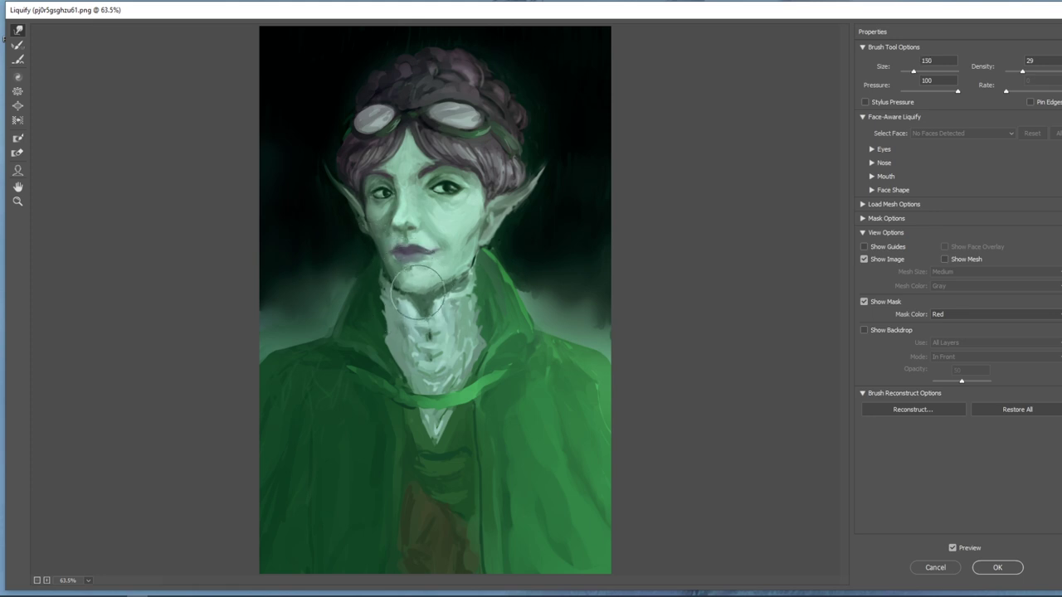
# Step: Nudge the neck ruffle beneath the chin with a Liquify brush enlarged to 400
pyautogui.press(']')
pyautogui.press(']')
pyautogui.press(']')
pyautogui.press('[')
pyautogui.press('[')
pyautogui.press(']')
pyautogui.press(']')
pyautogui.press(']')
pyautogui.press(']')
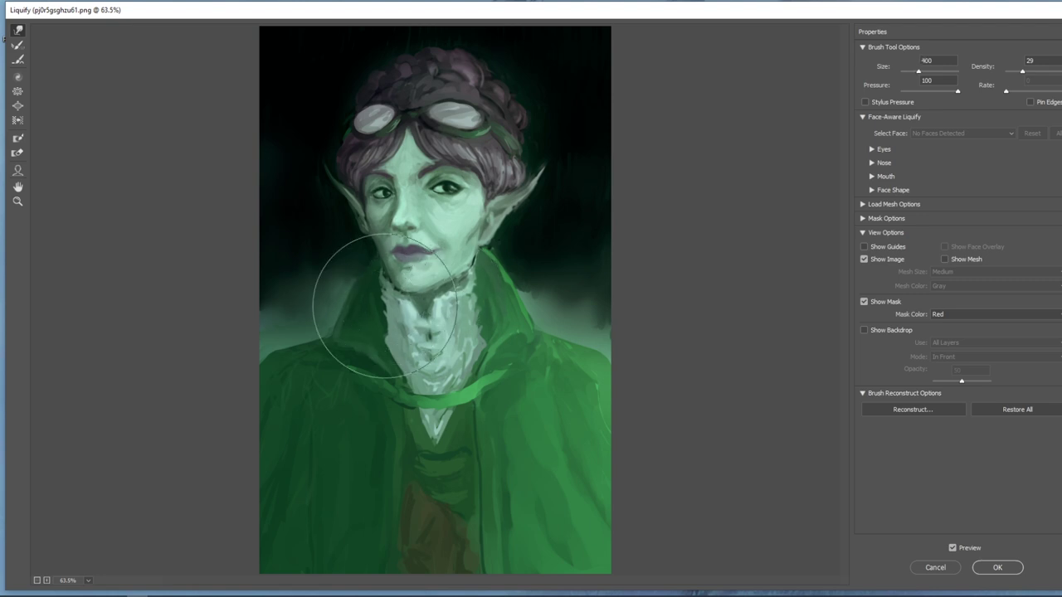
# Step: Adjust the far eyebrow's inner end with a Liquify brush reduced to 90
pyautogui.press('[')
pyautogui.press('[')
pyautogui.press('[')
pyautogui.press('[')
pyautogui.press('[')
pyautogui.press('[')
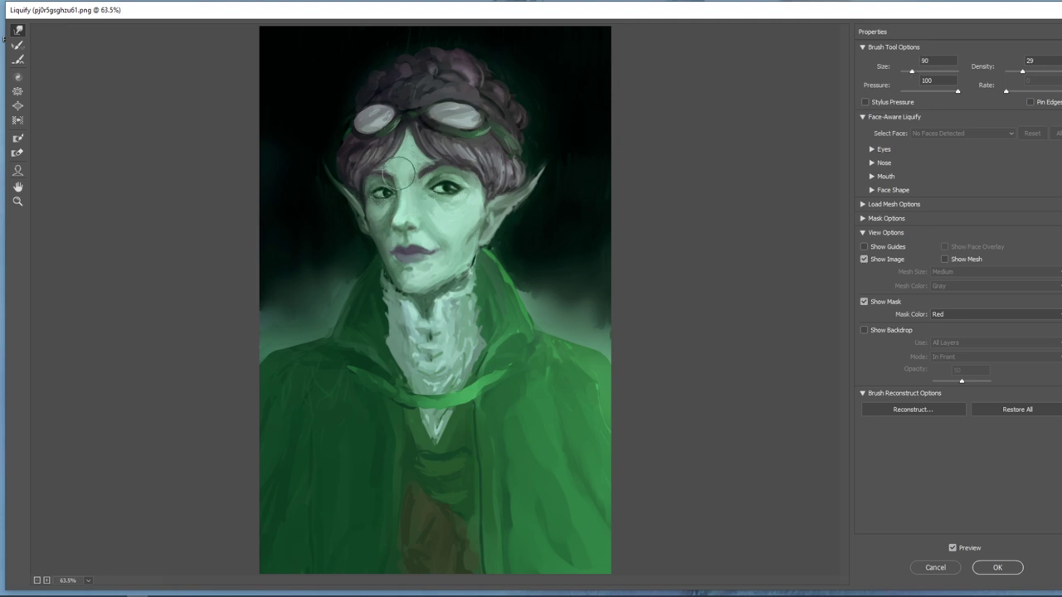
# Step: Make final Liquify nudges to the head and chin with brush sizes from 800 down to 300, and apply the filter
pyautogui.press(']')
pyautogui.press(']')
pyautogui.press(']')
pyautogui.press(']')
pyautogui.press(']')
pyautogui.press(']')
pyautogui.press(']')
pyautogui.press(']')
pyautogui.press(']')
pyautogui.press(']')
pyautogui.press(']')
pyautogui.press(']')
pyautogui.press(']')
pyautogui.press(']')
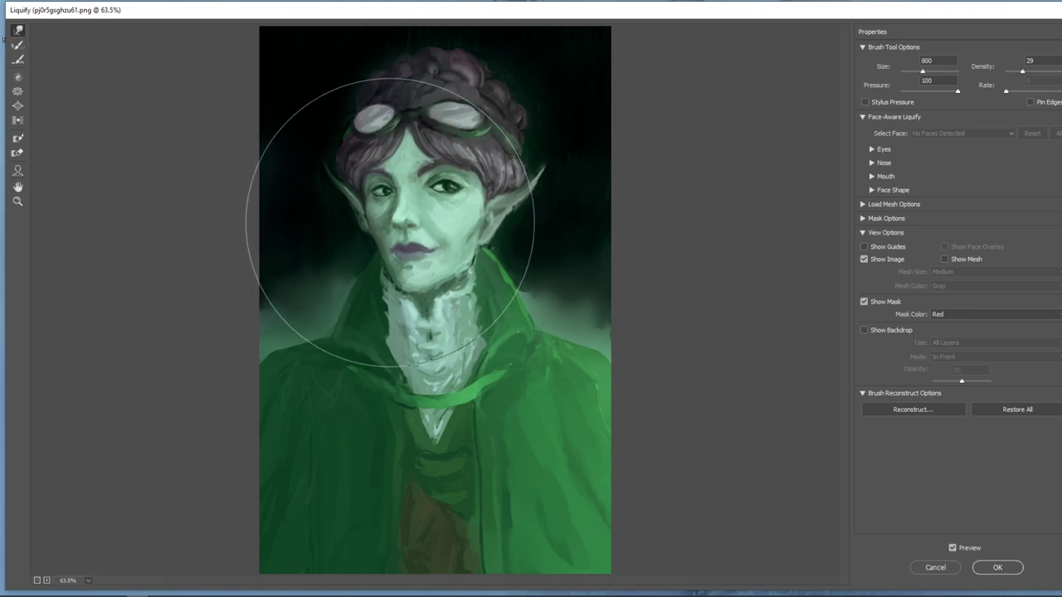
pyautogui.press('[')
pyautogui.press('[')
pyautogui.press('[')
pyautogui.press('[')
pyautogui.press('[')
pyautogui.press('[')
pyautogui.press('[')
pyautogui.press('[')
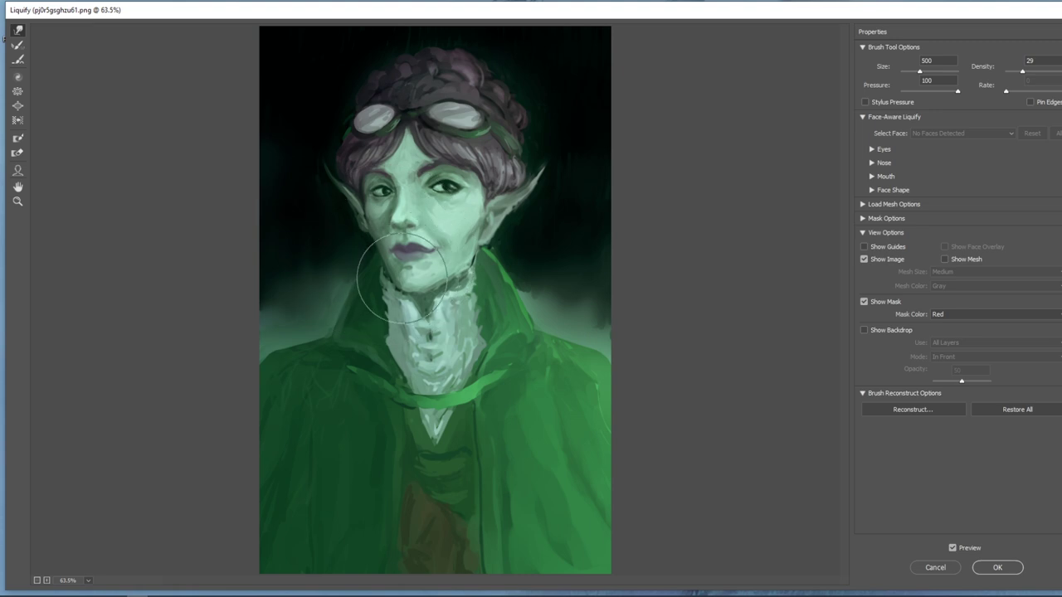
pyautogui.press(']')
pyautogui.press(']')
pyautogui.press(']')
pyautogui.press(']')
pyautogui.press(']')
pyautogui.press(']')
pyautogui.press('[')
pyautogui.press('[')
pyautogui.press('[')
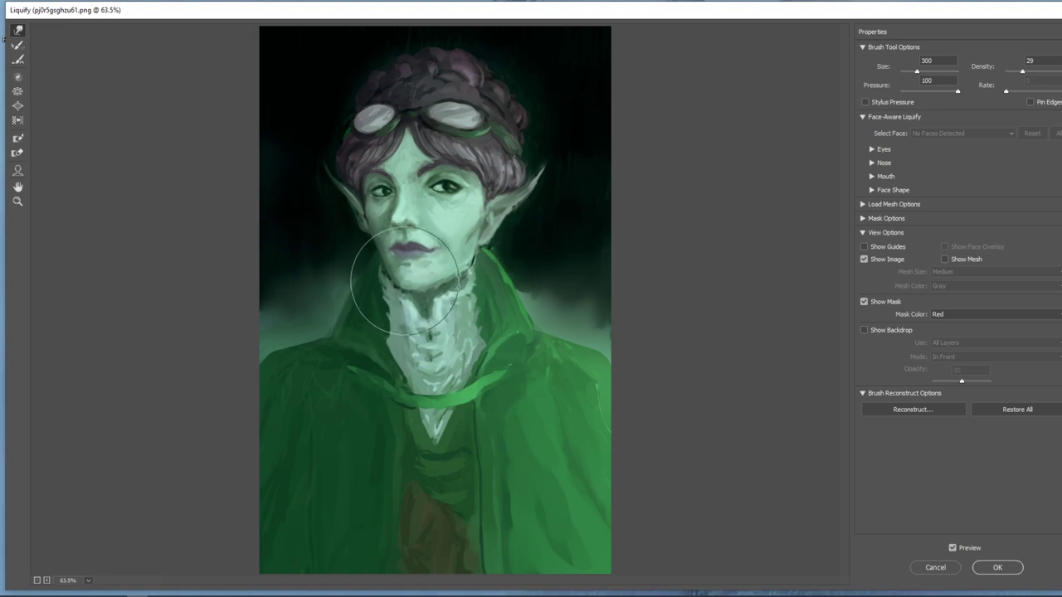
pyautogui.click(997, 567)
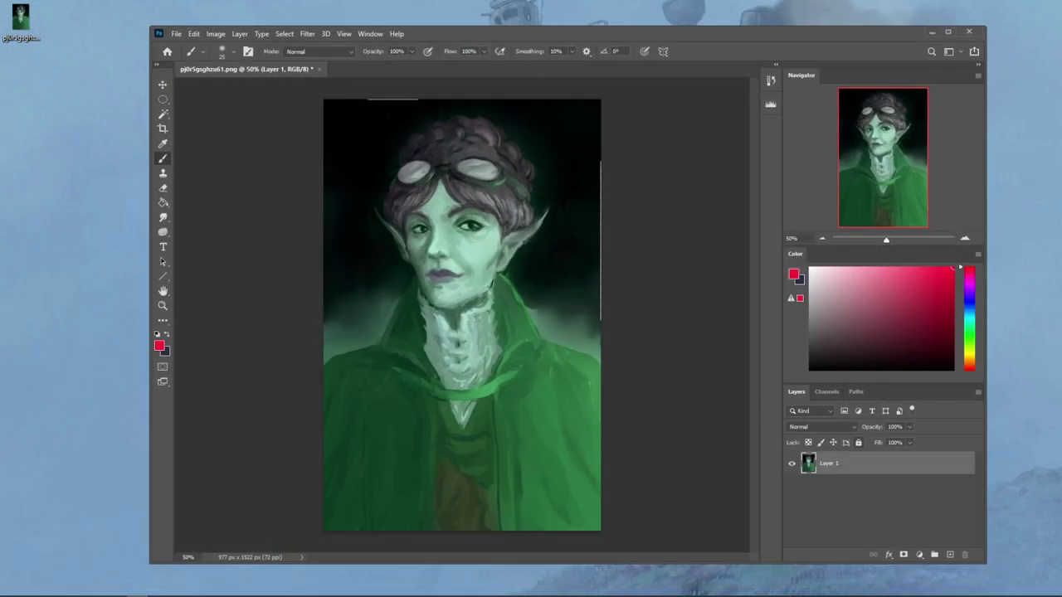
# Step: Compare the original snapshot with the liquified painting in the history, ending on the Liquify state
pyautogui.click(770, 81)
pyautogui.click(690, 100)
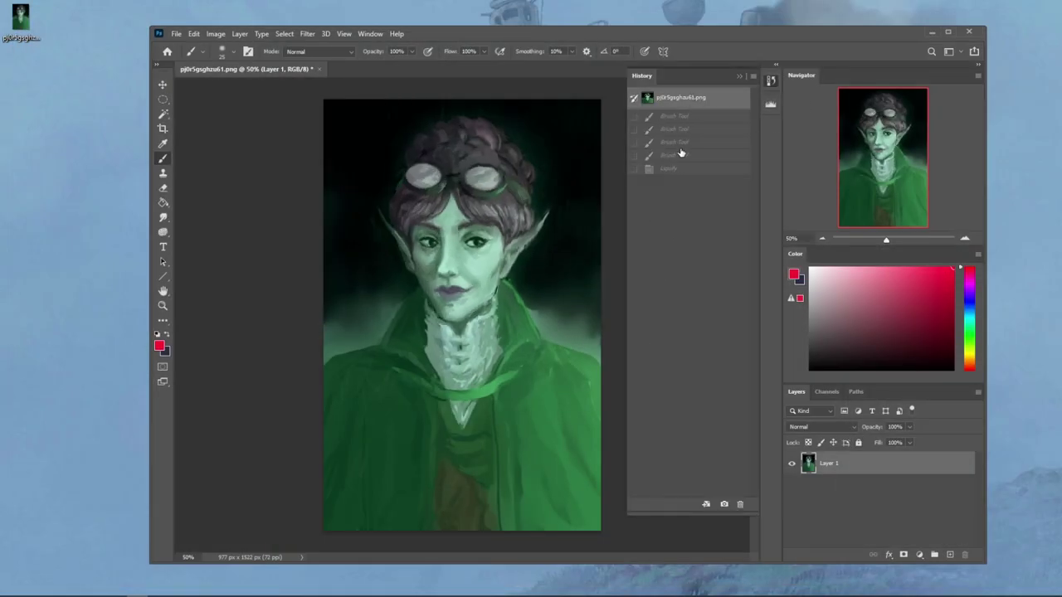
pyautogui.click(678, 172)
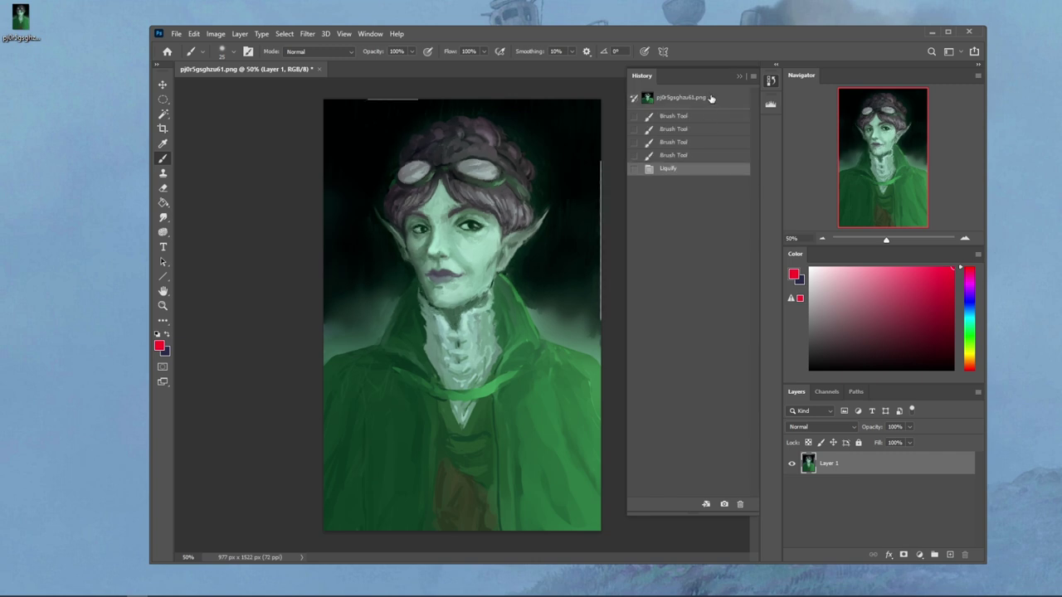
pyautogui.click(704, 102)
pyautogui.click(670, 170)
pyautogui.click(738, 78)
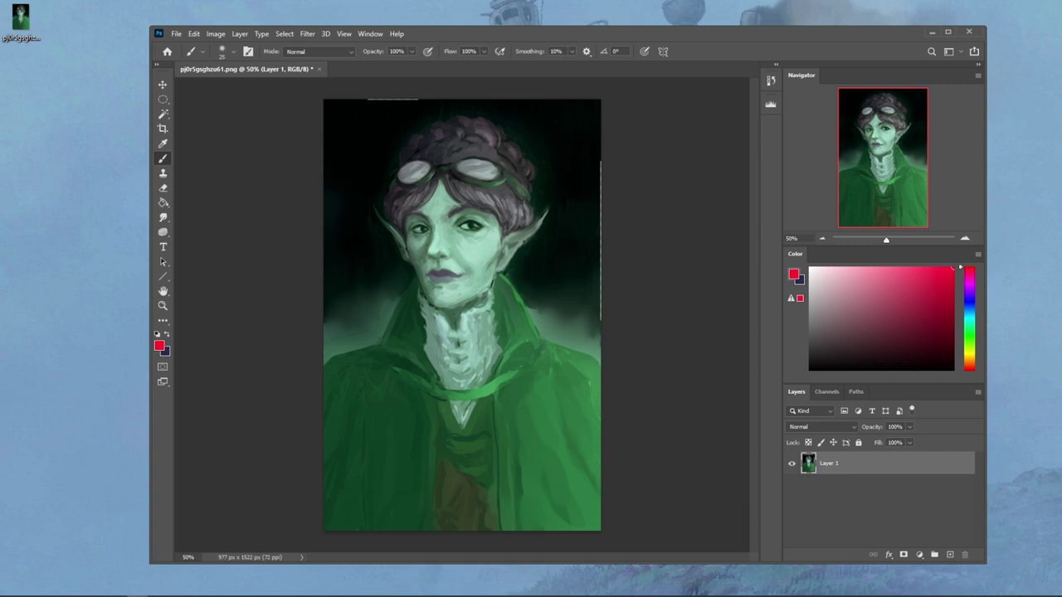
# Step: Slim the neck by painting sampled collar greens over both outer edges of the white ruffle
pyautogui.keyDown('alt'); pyautogui.click(419, 306); pyautogui.keyUp('alt')
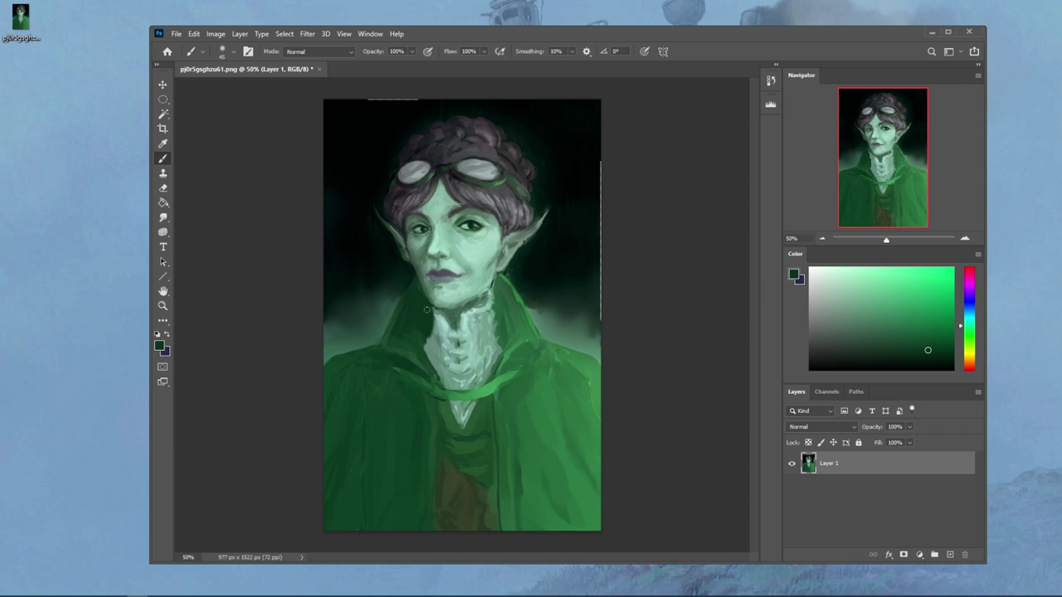
pyautogui.moveTo(497, 297); pyautogui.dragTo(497, 335)
pyautogui.hotkey('ctrl', 'z')
pyautogui.keyDown('alt'); pyautogui.click(500, 294); pyautogui.keyUp('alt')
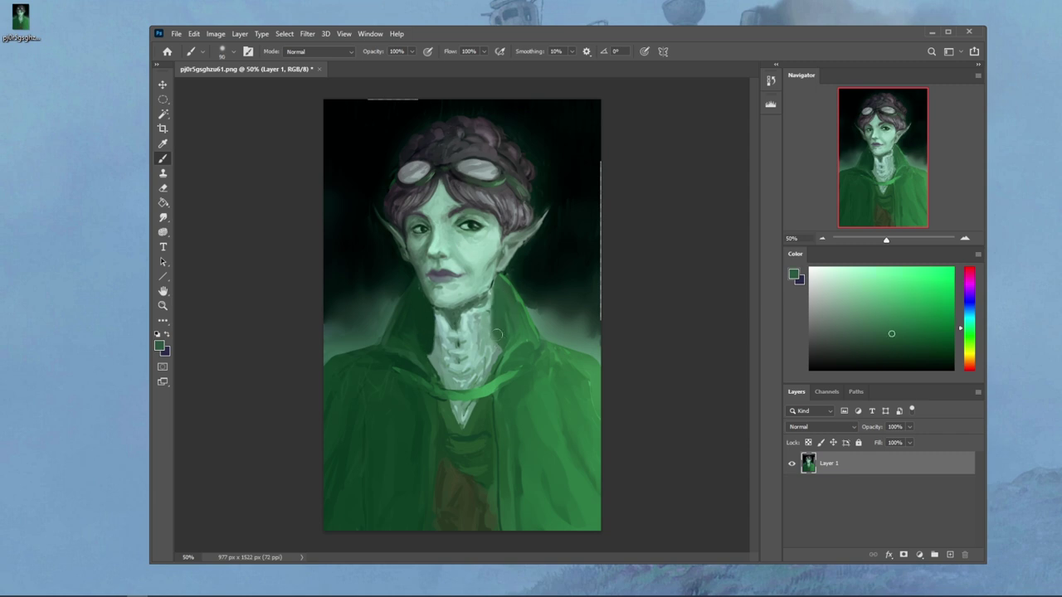
pyautogui.keyDown('alt'); pyautogui.click(423, 309); pyautogui.keyUp('alt')
pyautogui.keyDown('alt'); pyautogui.click(439, 352); pyautogui.keyUp('alt')
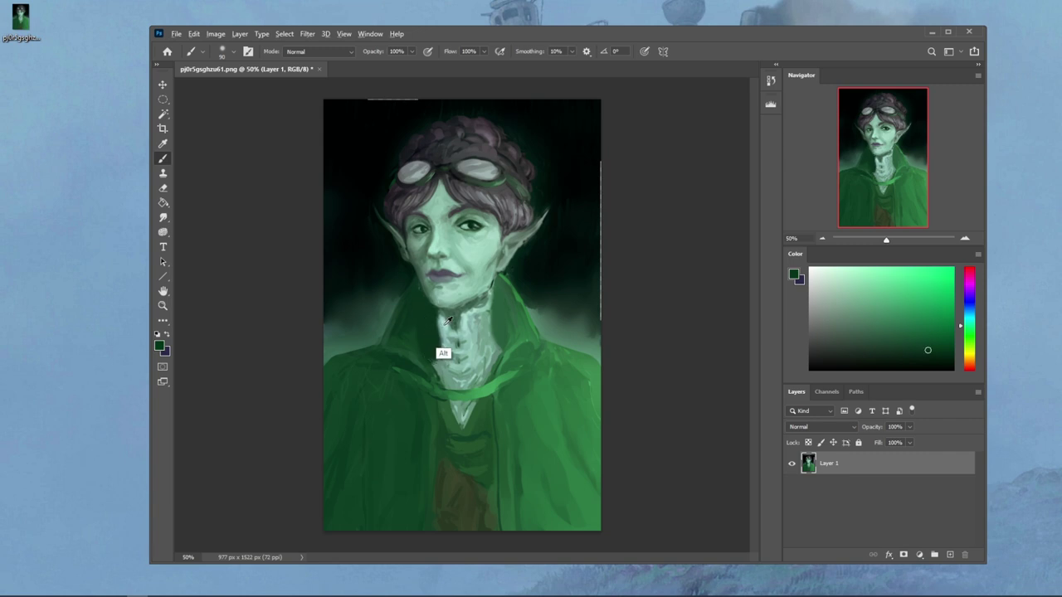
pyautogui.press('l')
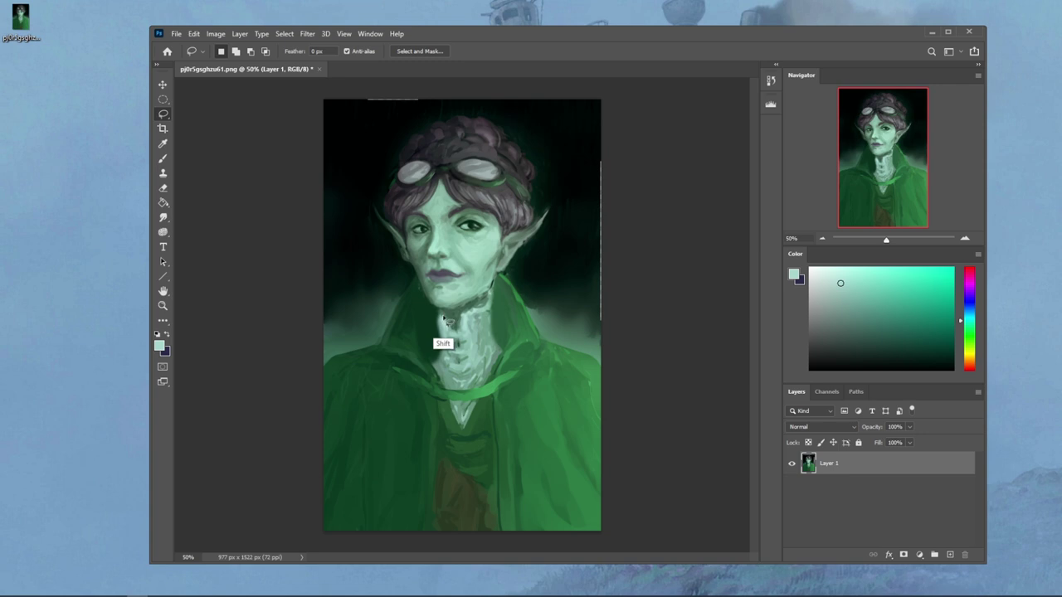
pyautogui.moveTo(439, 380)
pyautogui.mouseDown()
pyautogui.moveTo(440, 398)
pyautogui.moveTo(443, 346)
pyautogui.moveTo(450, 368)
pyautogui.moveTo(473, 325)
pyautogui.mouseUp()
pyautogui.hotkey('ctrl', 'd')
# Step: Paint the white ruffle's edge on the shadowed side of the neck with a sampled pale green
pyautogui.press('b')
pyautogui.keyDown('alt'); pyautogui.click(445, 328); pyautogui.keyUp('alt')
pyautogui.moveTo(439, 312); pyautogui.dragTo(430, 373)
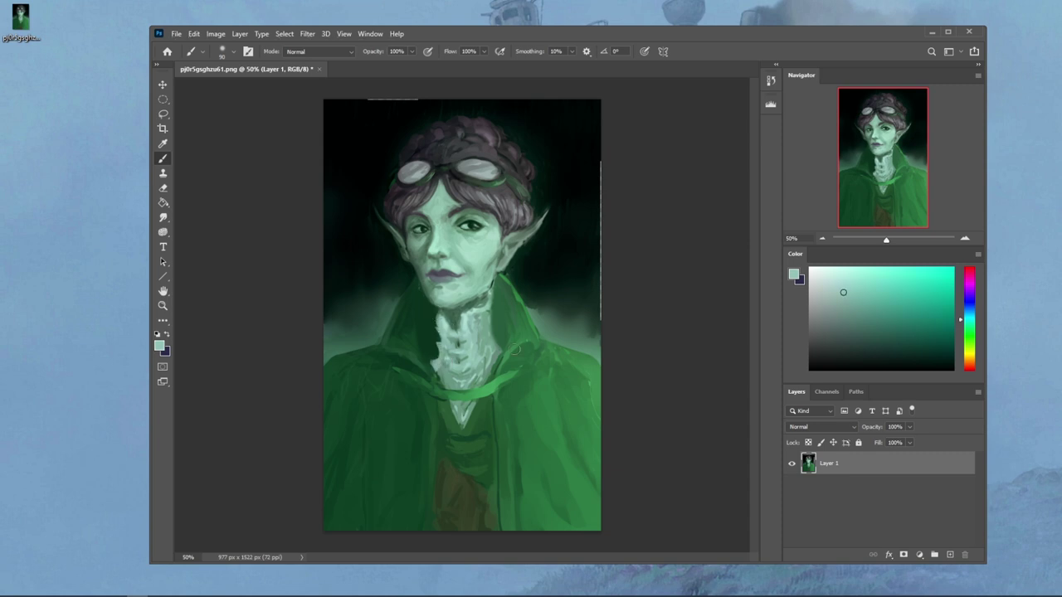
# Step: Paint sampled black over the thin gap along the canvas's top edge and the upper part of its side gap
pyautogui.keyDown('alt'); pyautogui.click(366, 98); pyautogui.keyUp('alt')
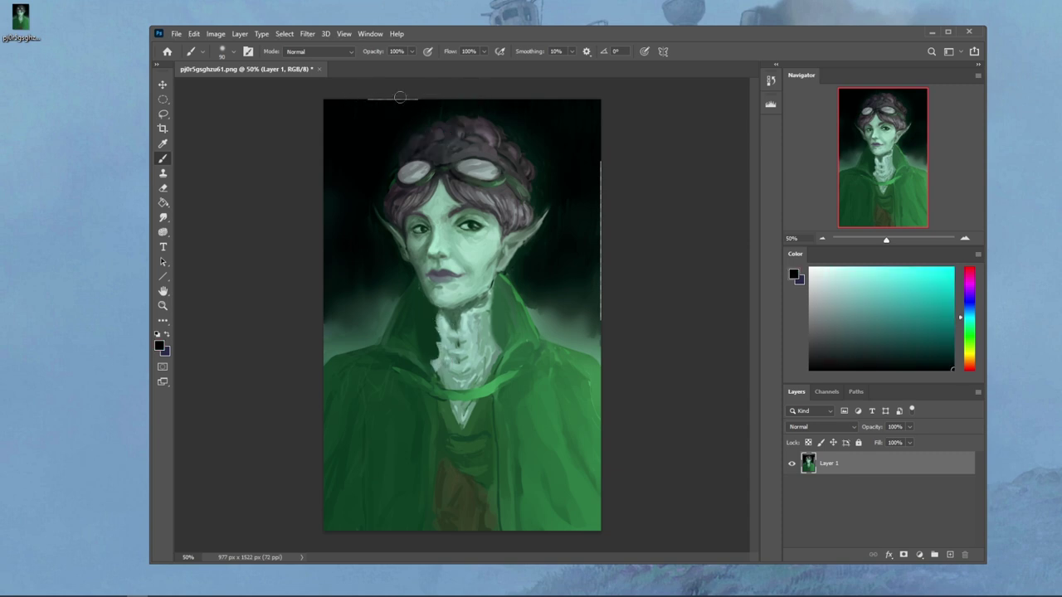
pyautogui.press('m')
pyautogui.rightClick(467, 184)
pyautogui.click(503, 190)
pyautogui.press('b')
pyautogui.moveTo(603, 169)
pyautogui.mouseDown()
pyautogui.moveTo(595, 276)
pyautogui.moveTo(604, 199)
pyautogui.mouseUp()
# Step: Cover the rest of the canvas's side-edge gap with sampled background colours, enlarging the brush to 600
pyautogui.keyDown('alt'); pyautogui.click(597, 306); pyautogui.keyUp('alt')
pyautogui.press(']')
pyautogui.press(']')
pyautogui.press(']')
pyautogui.press(']')
pyautogui.press(']')
pyautogui.press(']')
pyautogui.press(']')
pyautogui.press(']')
pyautogui.press(']')
pyautogui.press(']')
pyautogui.press(']')
pyautogui.moveTo(603, 312)
pyautogui.mouseDown()
pyautogui.moveTo(608, 304)
pyautogui.moveTo(628, 315)
pyautogui.mouseUp()
pyautogui.keyDown('alt'); pyautogui.click(595, 208); pyautogui.keyUp('alt')
pyautogui.moveTo(605, 225); pyautogui.dragTo(611, 290)
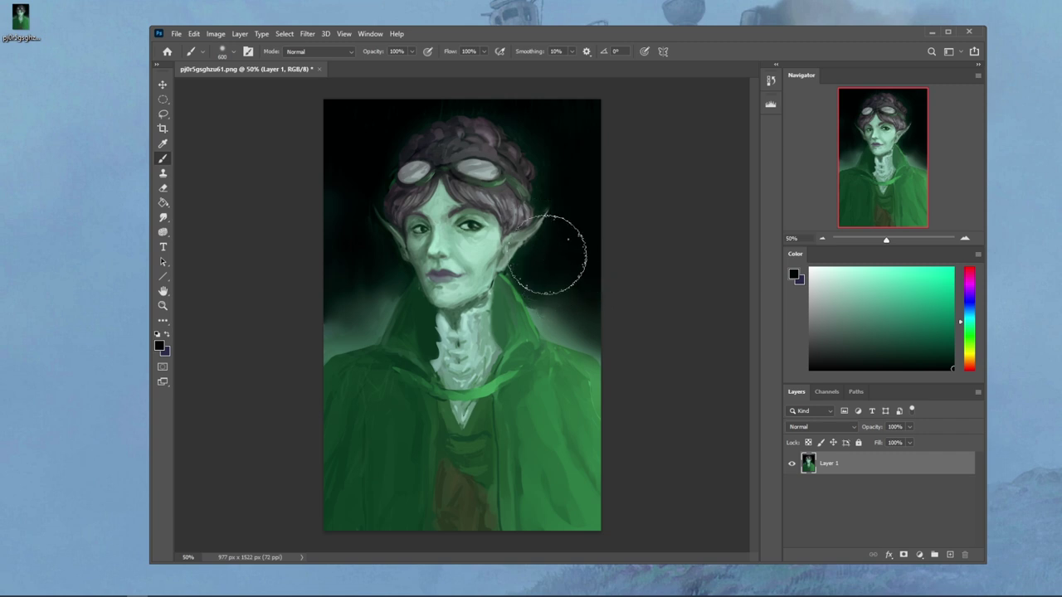
# Step: Lasso the head with some surrounding background and copy it to a new layer
pyautogui.press('l')
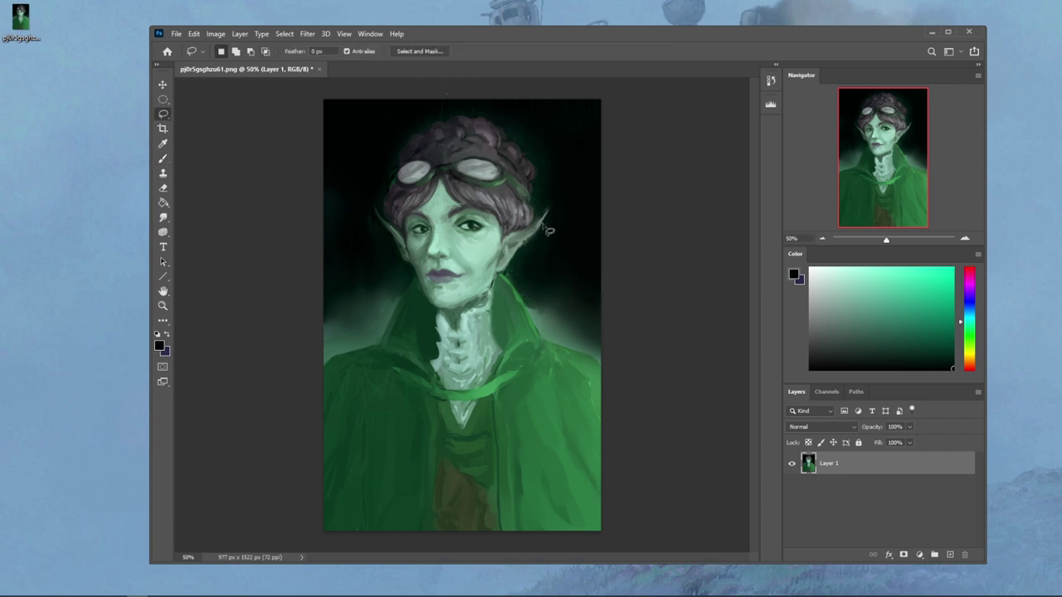
pyautogui.moveTo(498, 294)
pyautogui.mouseDown()
pyautogui.moveTo(354, 229)
pyautogui.moveTo(520, 119)
pyautogui.moveTo(547, 286)
pyautogui.mouseUp()
pyautogui.hotkey('ctrl', 'j')
# Step: Warp the copied head layer, pulling its far upper corner inward and shifting the face slightly, and apply the transform
pyautogui.hotkey('ctrl', 't')
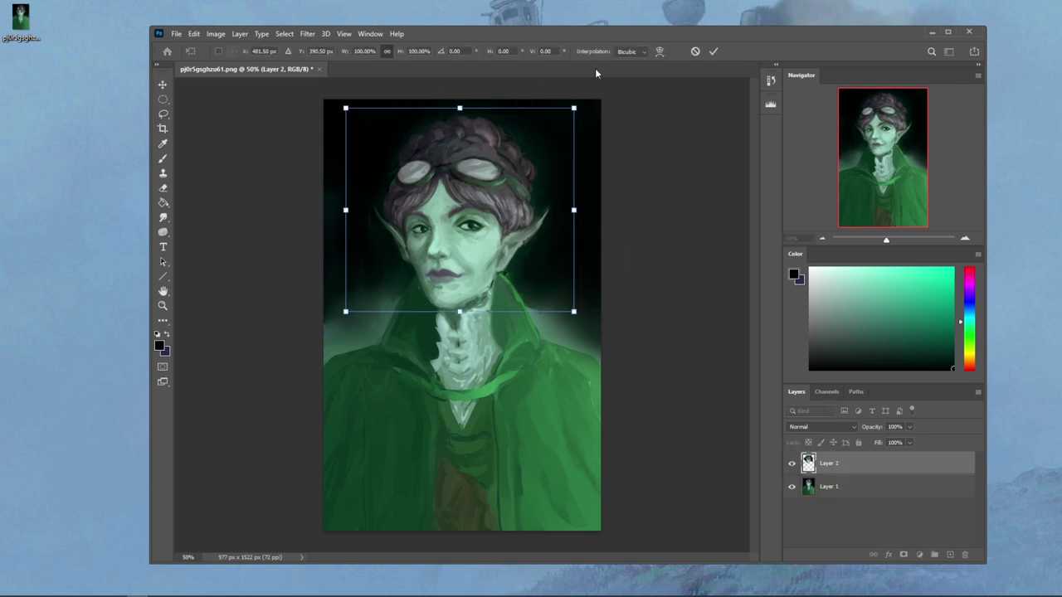
pyautogui.click(661, 52)
pyautogui.moveTo(443, 211); pyautogui.dragTo(438, 207)
pyautogui.moveTo(346, 108); pyautogui.dragTo(388, 126)
pyautogui.moveTo(423, 315); pyautogui.dragTo(412, 304)
pyautogui.moveTo(461, 230); pyautogui.dragTo(471, 227)
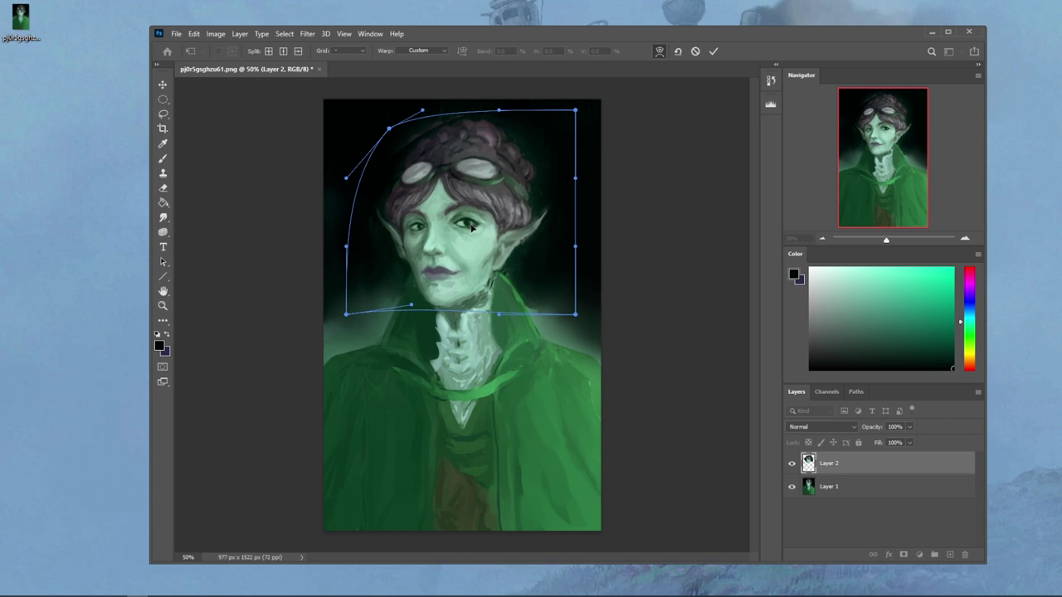
pyautogui.moveTo(479, 228); pyautogui.dragTo(479, 230)
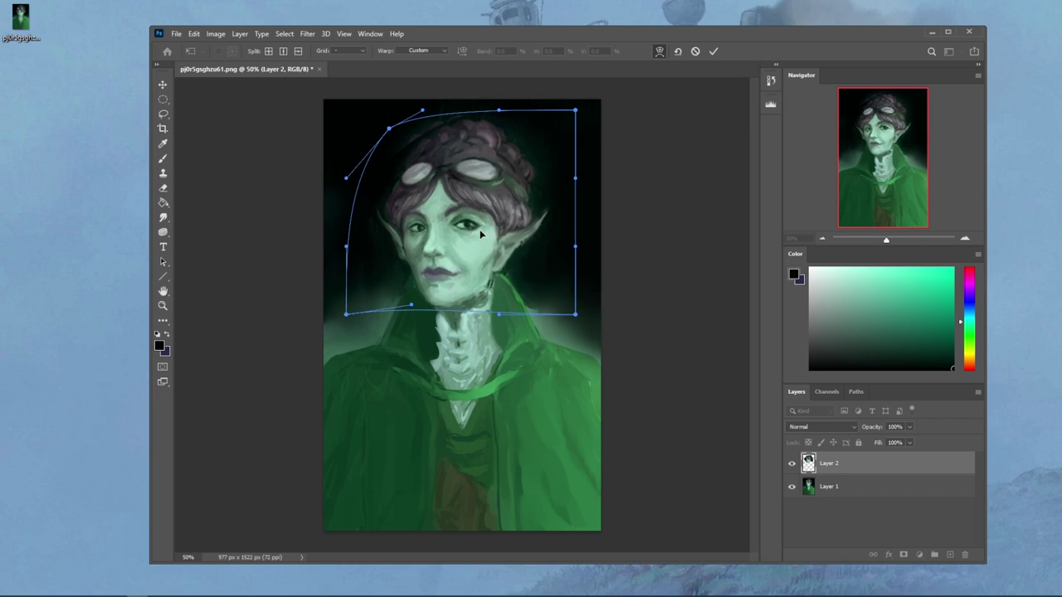
pyautogui.click(713, 52)
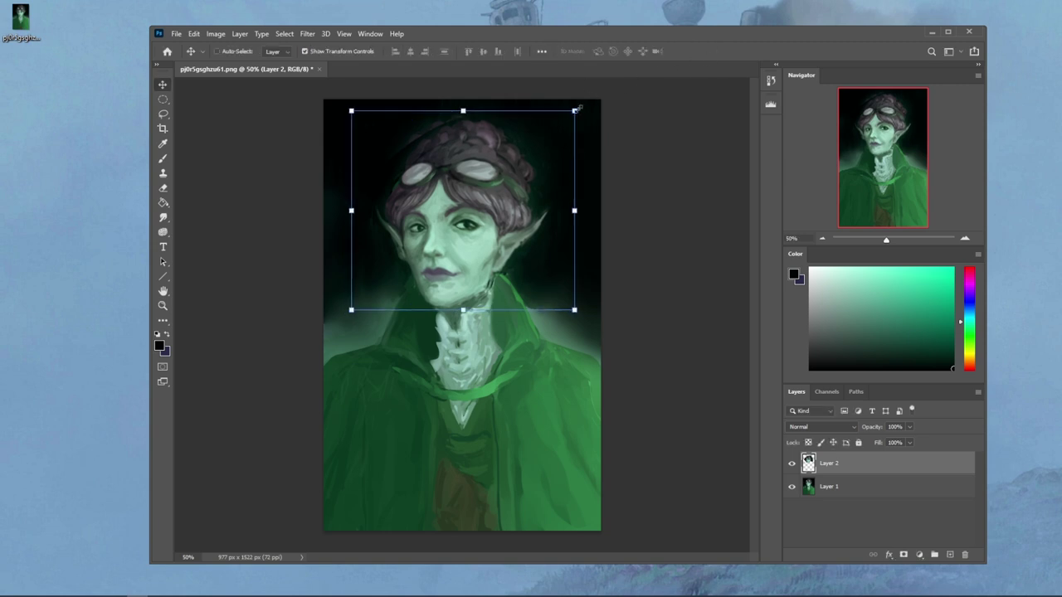
# Step: Shift the copied head layer slightly down and sideways, and erase its dark leftover edge over the hair
pyautogui.moveTo(482, 235); pyautogui.dragTo(485, 235)
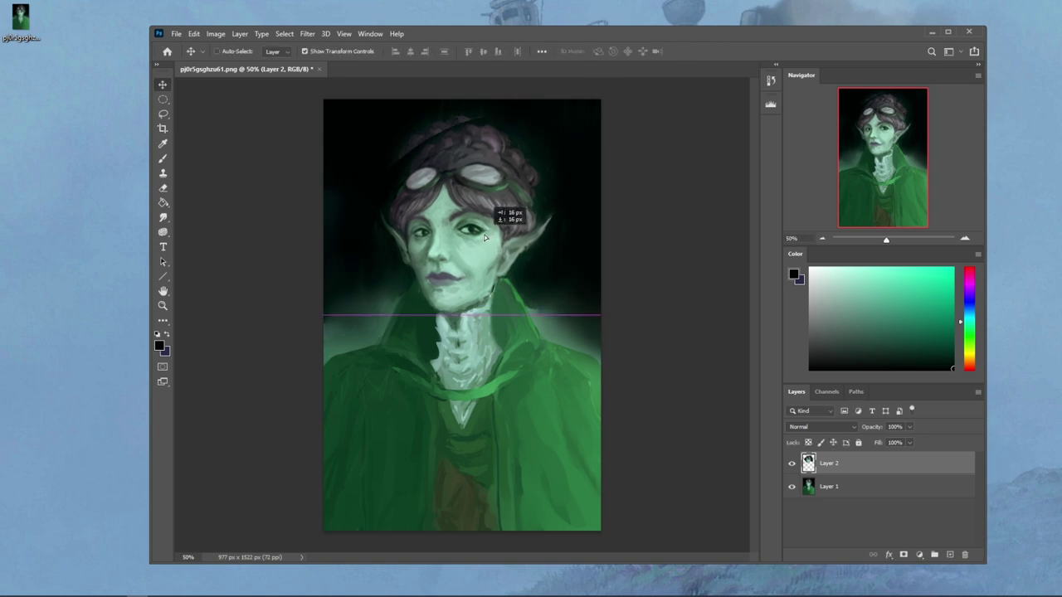
pyautogui.press('b')
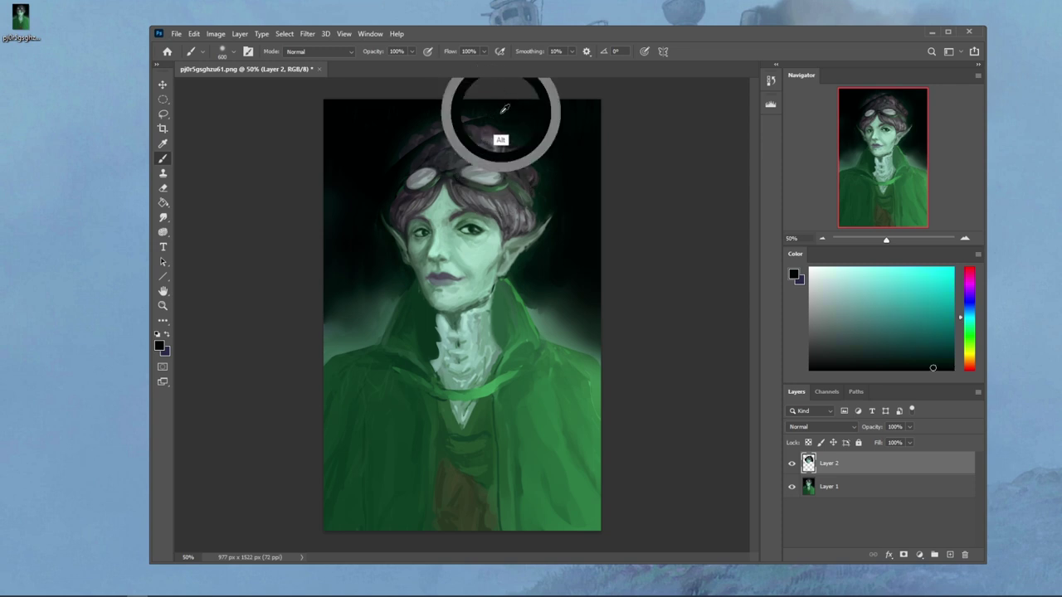
pyautogui.press('e')
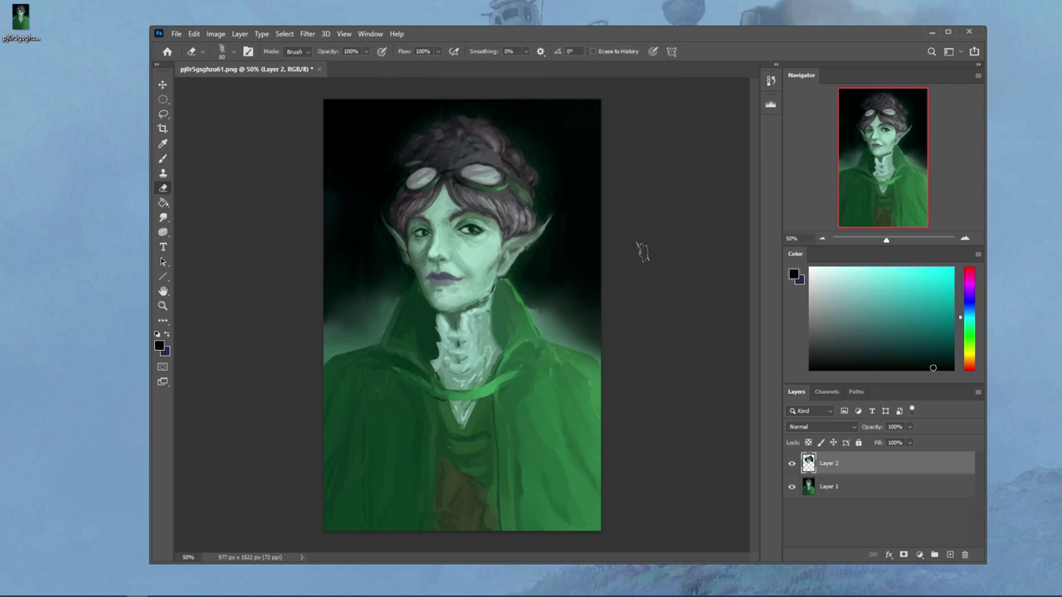
# Step: Toggle the copied head layer's visibility repeatedly to compare the reshaped head with the original
pyautogui.click(790, 464)
pyautogui.click(792, 467)
pyautogui.click(793, 470)
pyautogui.click(793, 467)
pyautogui.click(792, 466)
pyautogui.click(793, 468)
pyautogui.click(795, 468)
# Step: Show the copied head layer again and nudge it slightly upward and to the left
pyautogui.press('v')
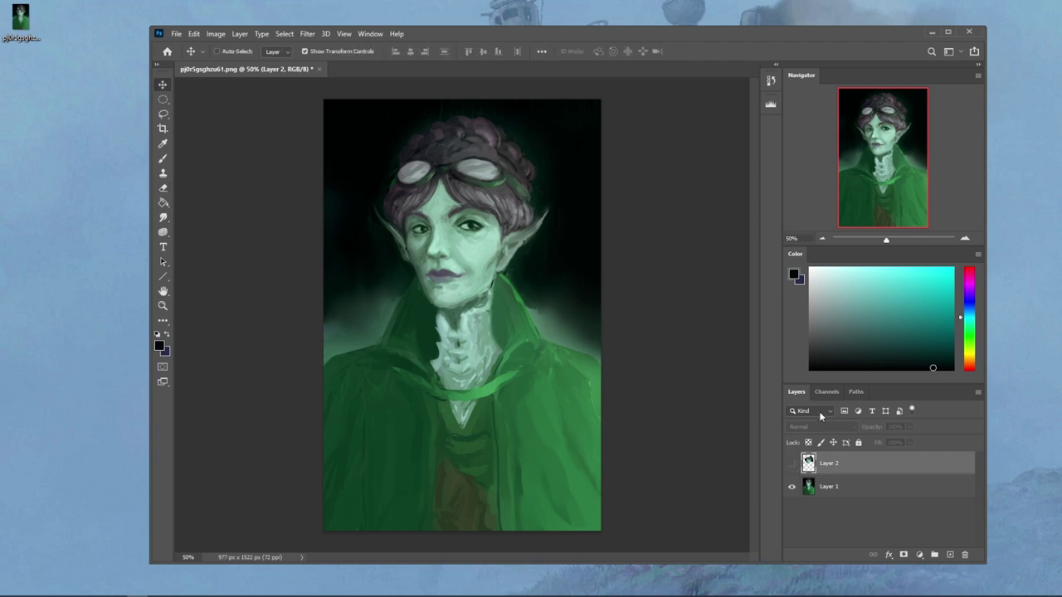
pyautogui.click(849, 486)
pyautogui.click(833, 467)
pyautogui.click(792, 462)
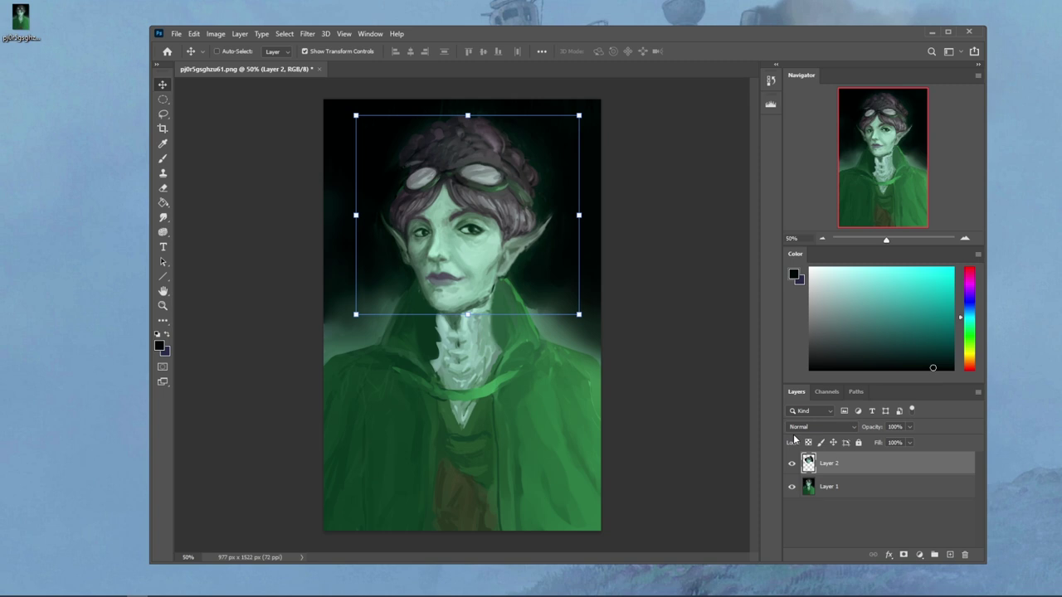
pyautogui.press('Left')
pyautogui.press('Left')
pyautogui.press('Up')
pyautogui.press('Up')
pyautogui.press('Up')
pyautogui.press('Up')
pyautogui.press('Up')
pyautogui.press('Up')
pyautogui.press('Up')
pyautogui.press('Up')
pyautogui.press('Left')
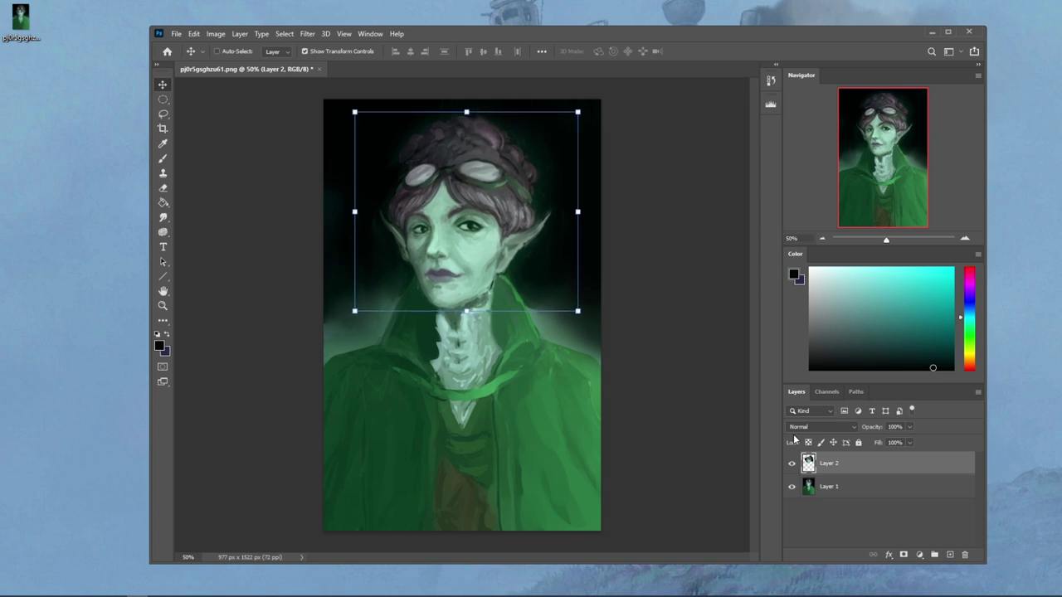
pyautogui.press('Left')
pyautogui.press('Left')
pyautogui.press('Left')
pyautogui.press('Up')
pyautogui.press('Up')
pyautogui.press('Up')
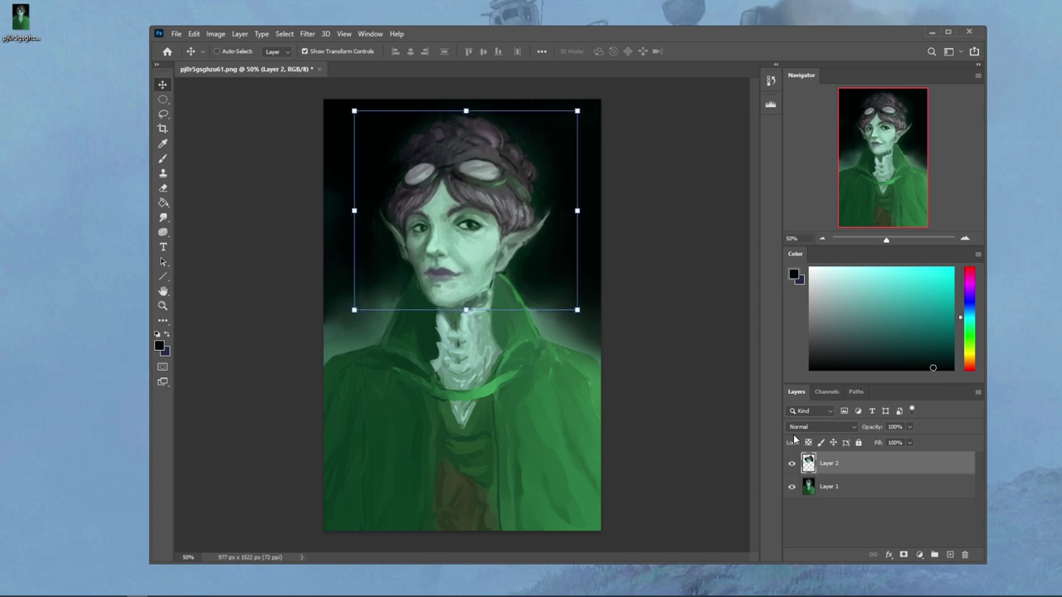
# Step: Sample the pale green beside the neck and switch to the 80 px brush
pyautogui.press('b')
pyautogui.keyDown('alt'); pyautogui.click(440, 346); pyautogui.keyUp('alt')
pyautogui.rightClick(497, 319)
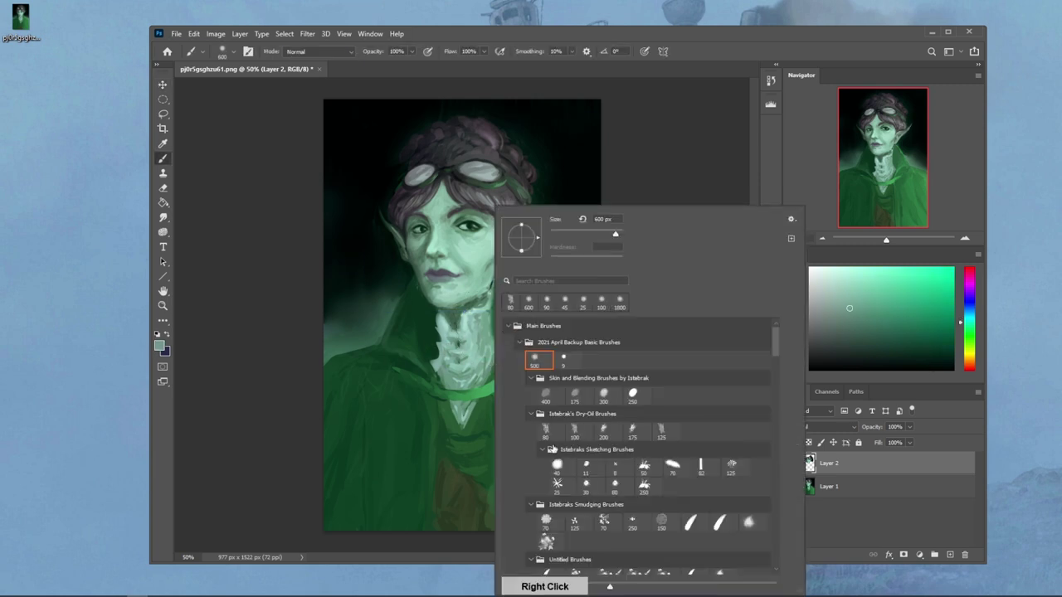
pyautogui.click(721, 136)
# Step: Merge the head layer down into the portrait and smudge the hard shadow edge beside the neck at 6% strength
pyautogui.click(163, 218)
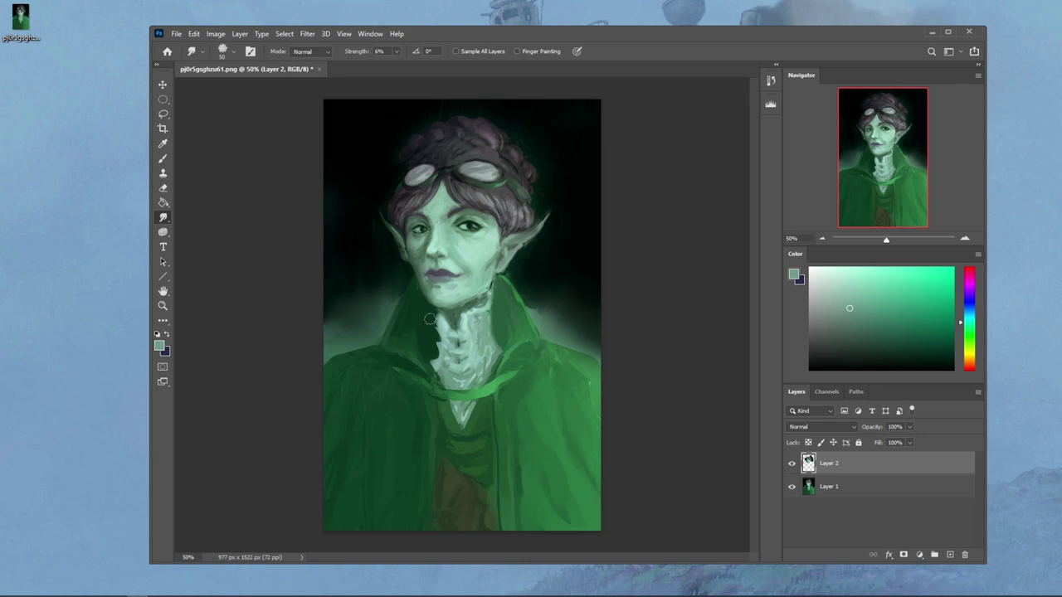
pyautogui.rightClick(839, 466)
pyautogui.click(873, 451)
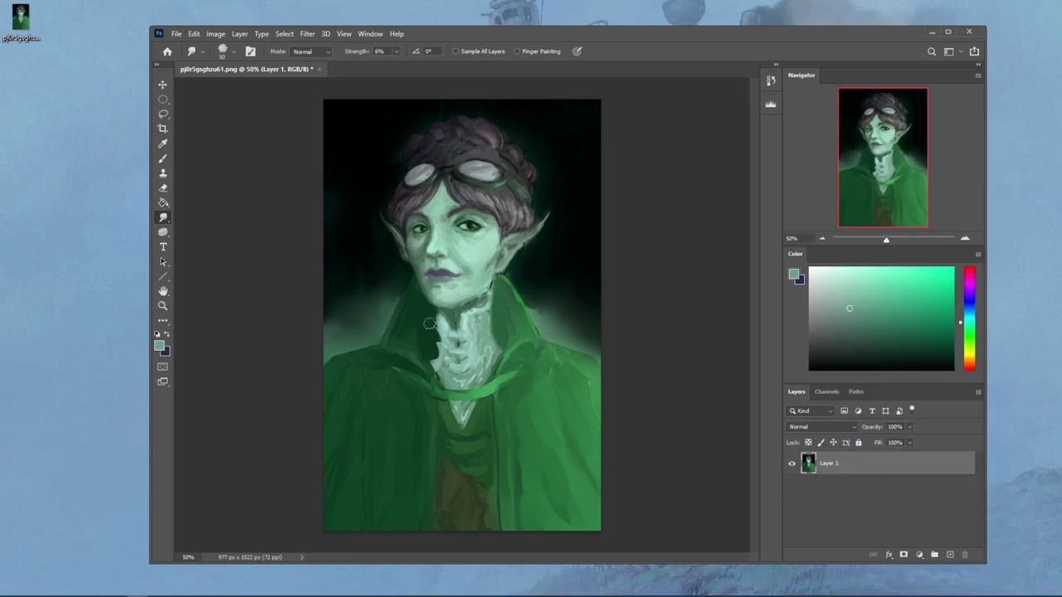
pyautogui.moveTo(427, 331); pyautogui.dragTo(437, 380)
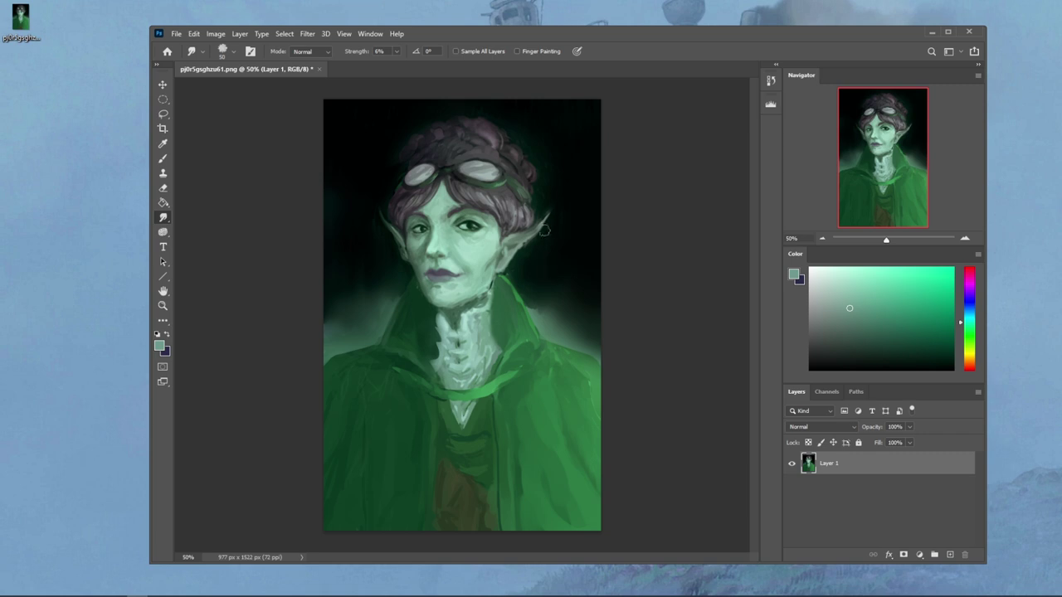
pyautogui.press('b')
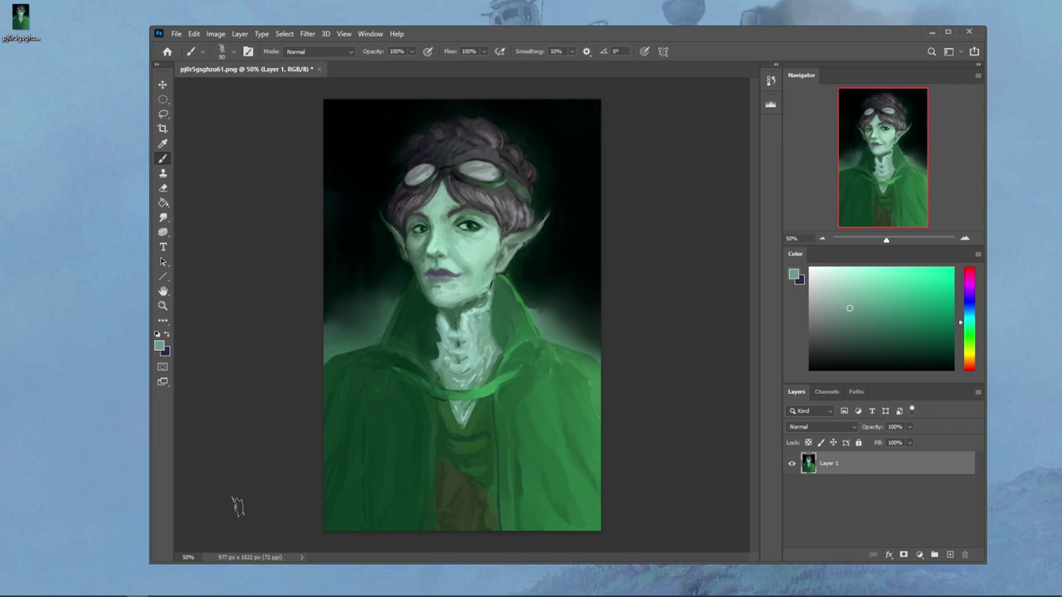
# Step: Switch to PortraitStudio and rotate the female mannequin's head to bow forward, framing the head and shoulders
pyautogui.hotkey('alt', 'Tab')
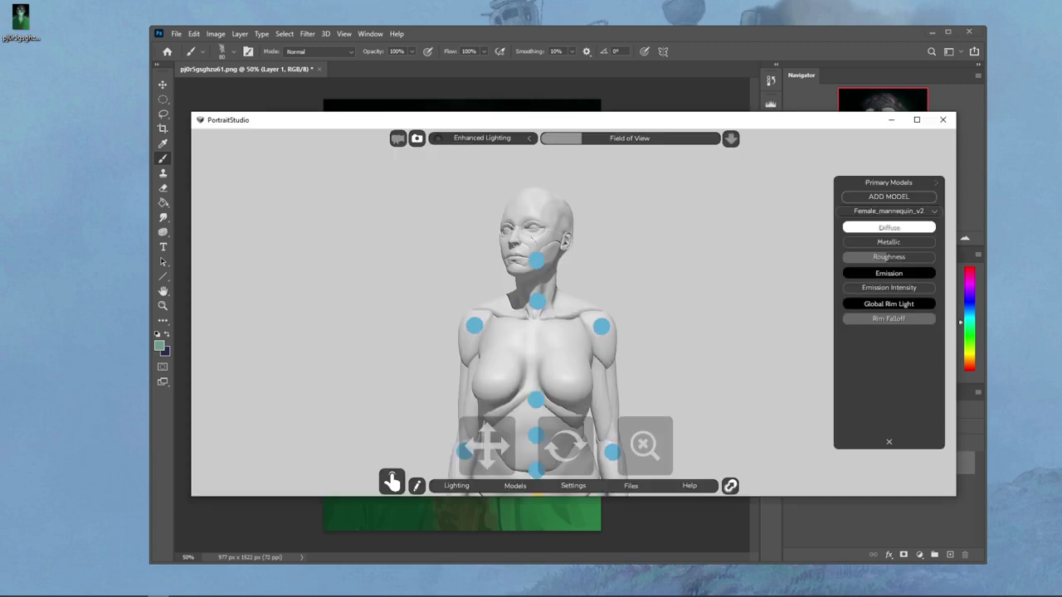
pyautogui.click(535, 259)
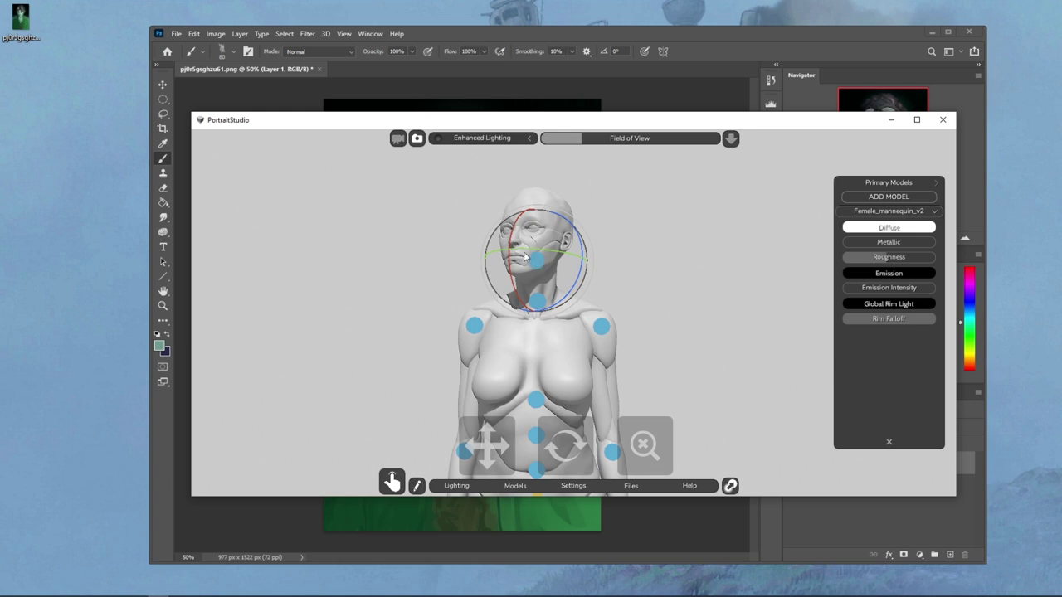
pyautogui.moveTo(522, 249)
pyautogui.mouseDown()
pyautogui.moveTo(540, 248)
pyautogui.moveTo(536, 227)
pyautogui.moveTo(530, 253)
pyautogui.moveTo(528, 244)
pyautogui.mouseUp()
pyautogui.moveTo(550, 282); pyautogui.dragTo(553, 286)
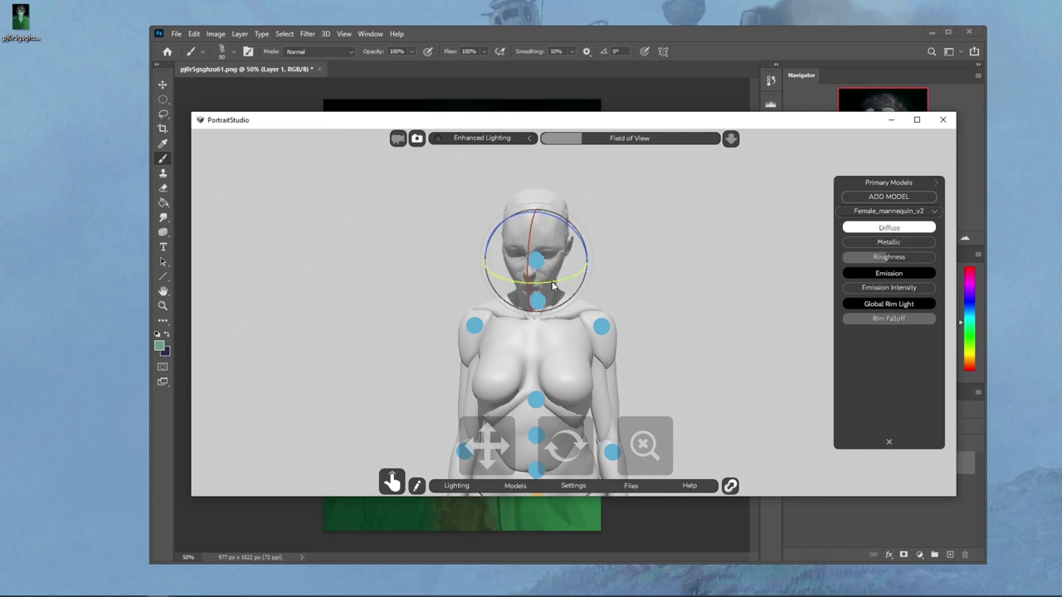
pyautogui.click(645, 446)
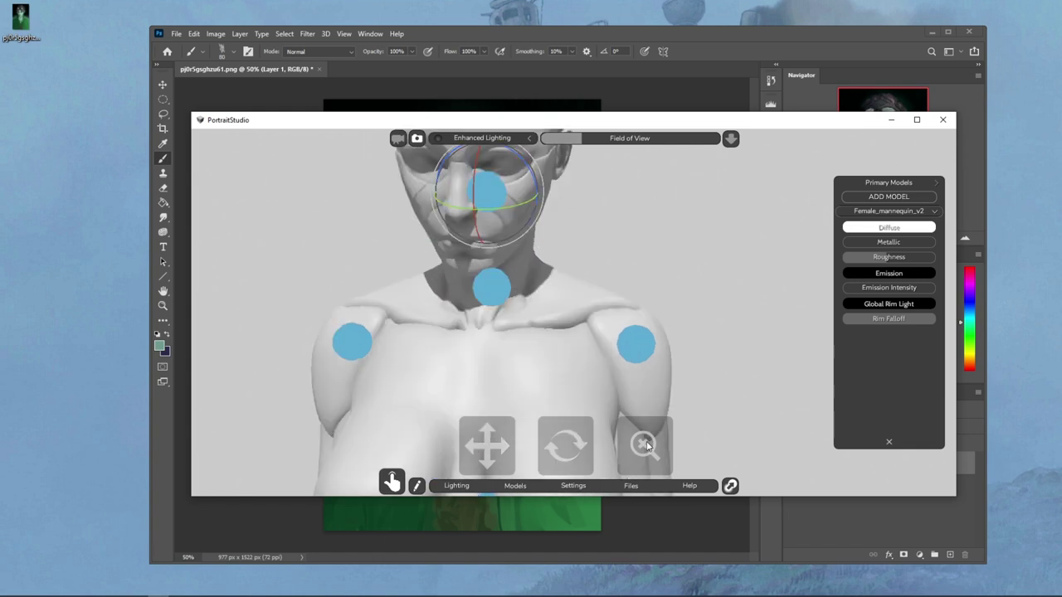
pyautogui.click(645, 445)
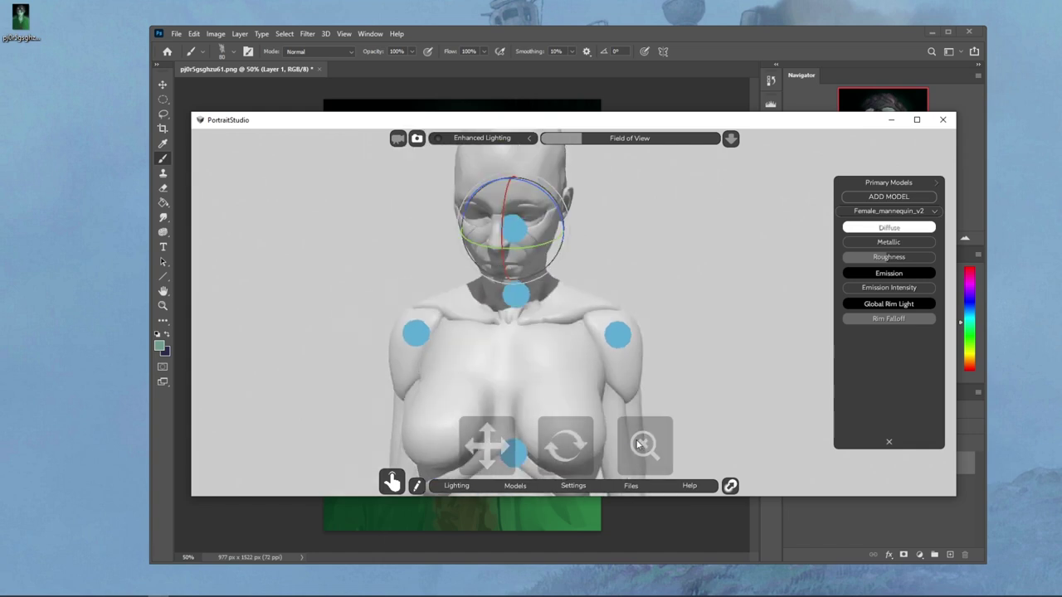
pyautogui.moveTo(495, 455)
pyautogui.mouseDown()
pyautogui.moveTo(490, 466)
pyautogui.moveTo(492, 455)
pyautogui.mouseUp()
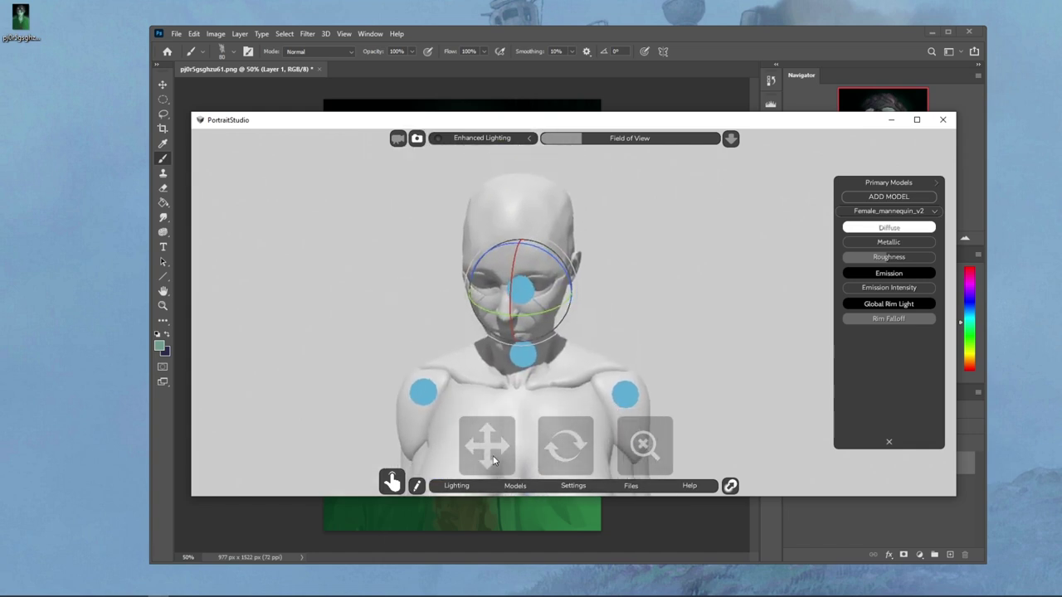
# Step: Browse the categories of models that can be added, going to Figures
pyautogui.click(646, 296)
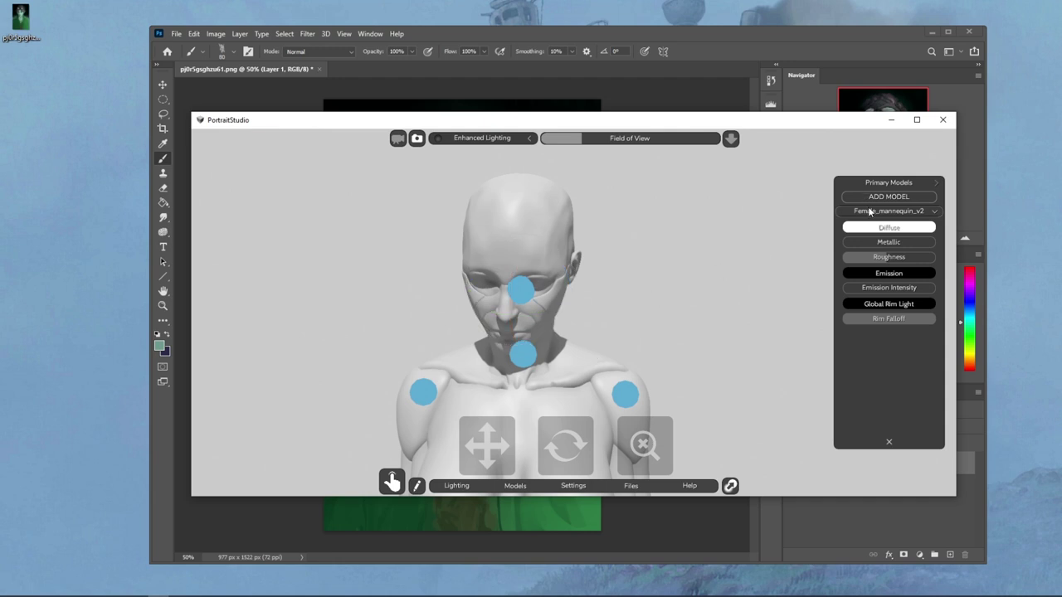
pyautogui.click(894, 198)
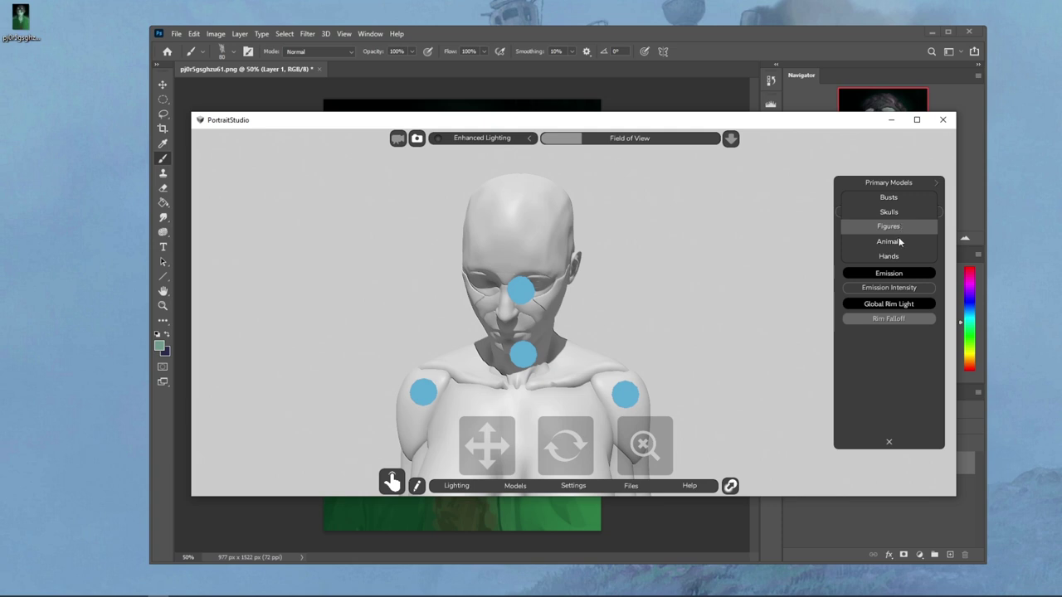
pyautogui.click(912, 226)
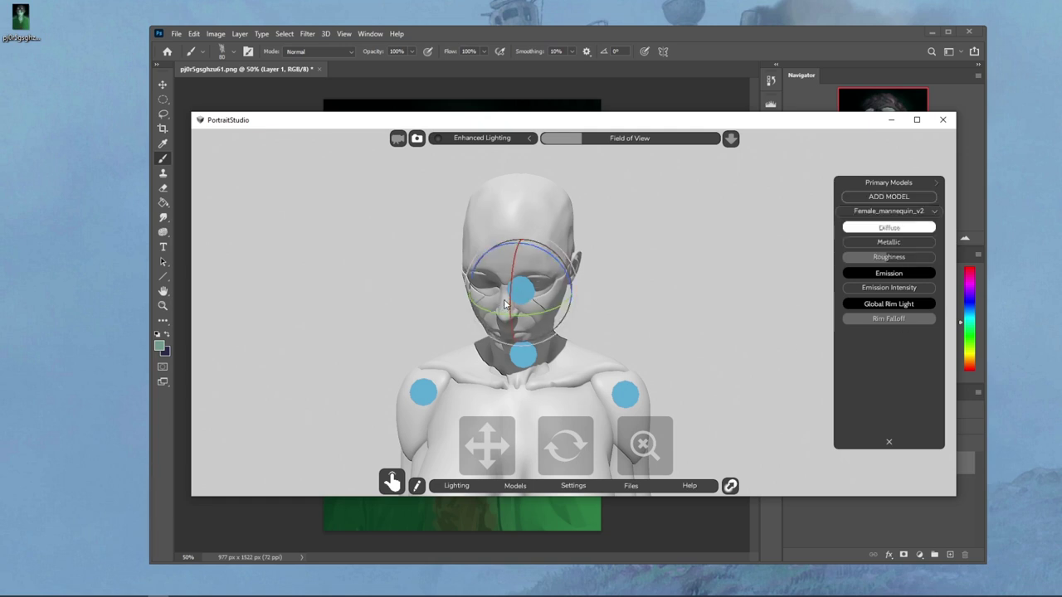
# Step: Rotate the mannequin's head out of its bow into a three-quarter turn with the chin raised
pyautogui.moveTo(538, 312); pyautogui.dragTo(517, 260)
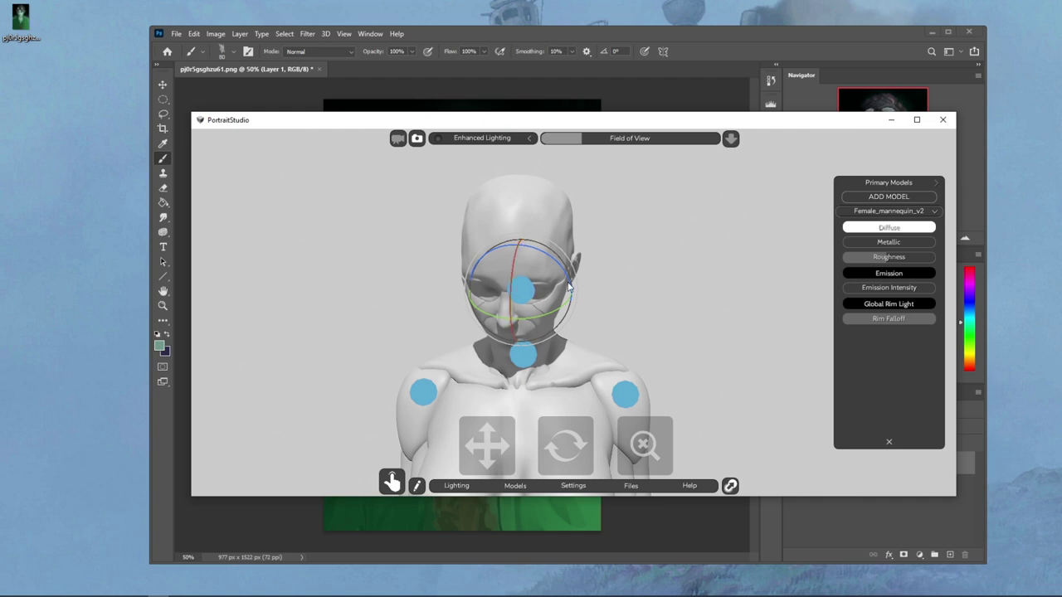
pyautogui.moveTo(515, 281); pyautogui.dragTo(539, 288)
pyautogui.click(678, 263)
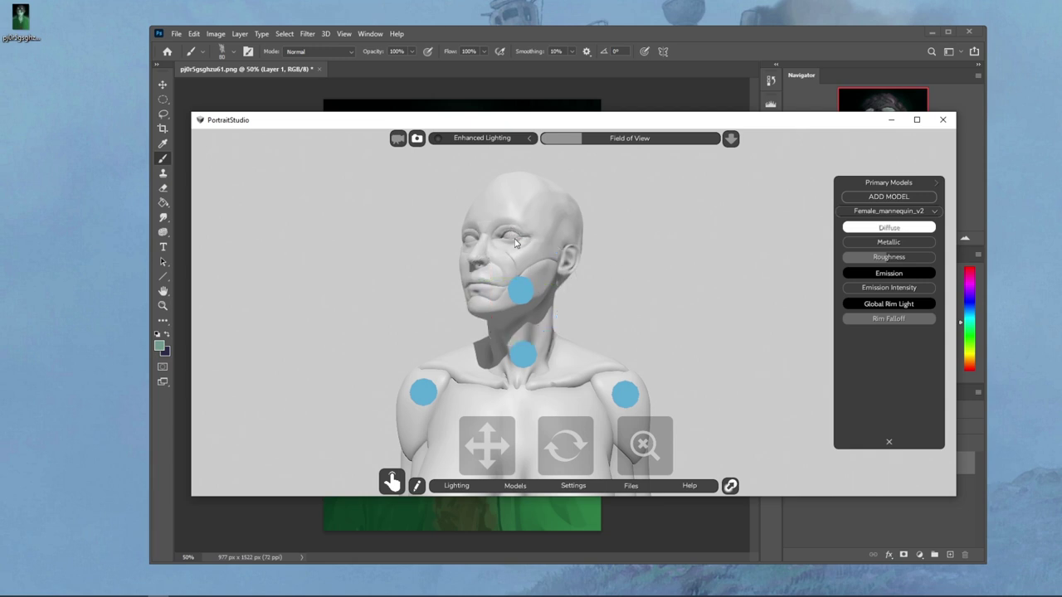
# Step: Bow and lean the mannequin's head to one side, and bring it back upright with a slight turn
pyautogui.moveTo(514, 288)
pyautogui.mouseDown()
pyautogui.moveTo(538, 286)
pyautogui.moveTo(563, 264)
pyautogui.moveTo(496, 265)
pyautogui.moveTo(506, 271)
pyautogui.mouseUp()
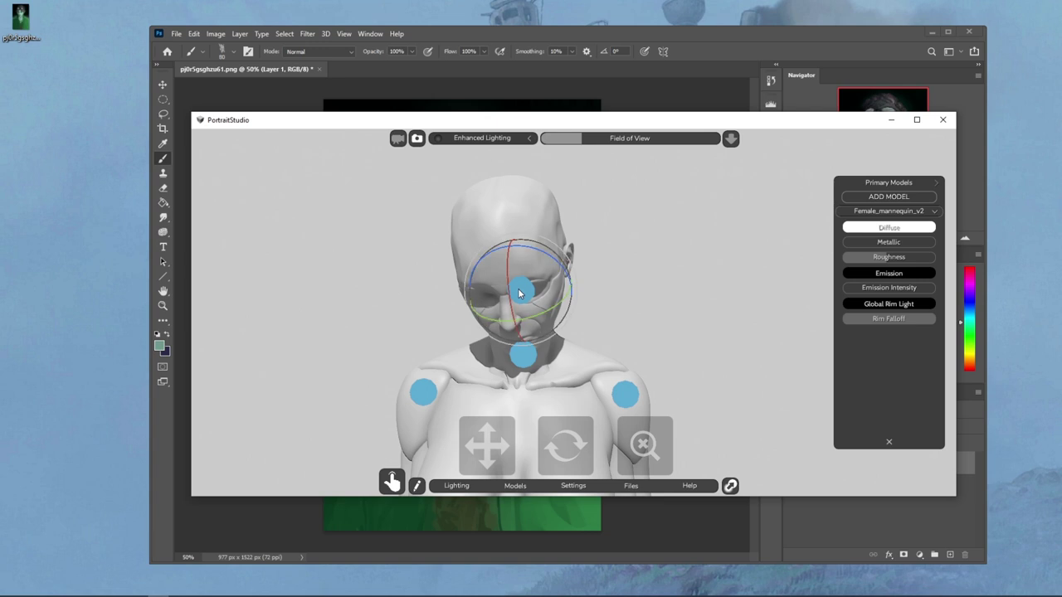
pyautogui.moveTo(557, 264); pyautogui.dragTo(506, 279)
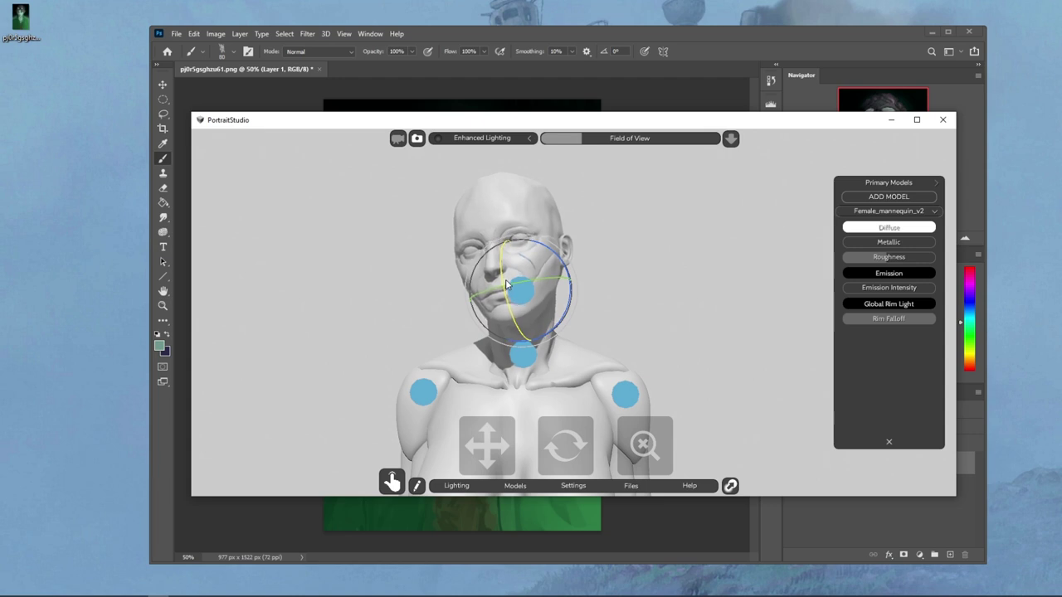
pyautogui.moveTo(506, 285); pyautogui.dragTo(531, 330)
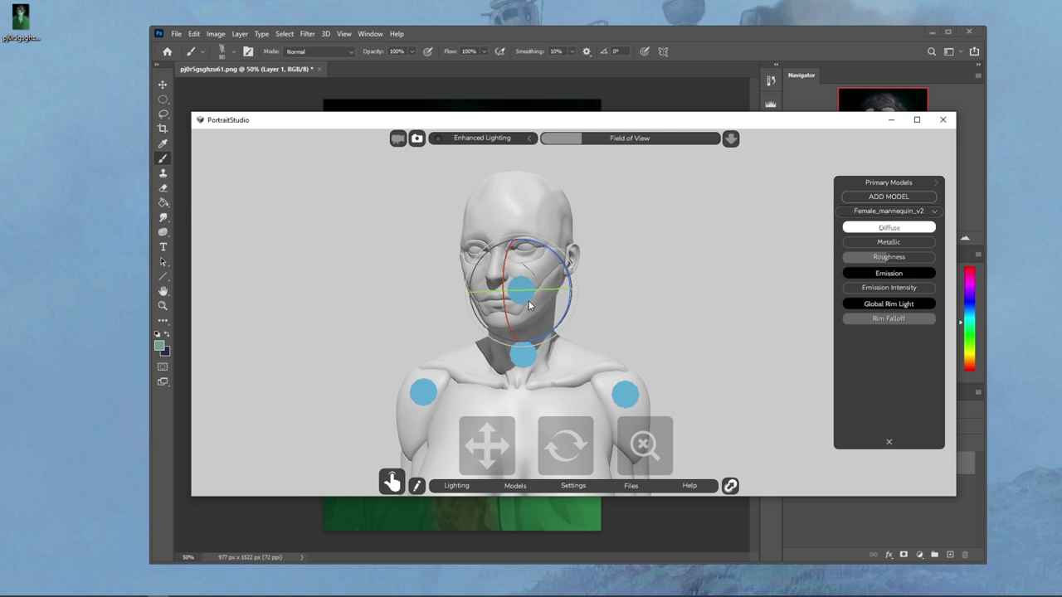
# Step: Lean the mannequin's head strongly to one side and raise its chin
pyautogui.moveTo(528, 305)
pyautogui.mouseDown()
pyautogui.moveTo(503, 320)
pyautogui.moveTo(505, 266)
pyautogui.moveTo(508, 292)
pyautogui.moveTo(569, 268)
pyautogui.moveTo(568, 282)
pyautogui.moveTo(500, 286)
pyautogui.moveTo(495, 273)
pyautogui.moveTo(502, 297)
pyautogui.mouseUp()
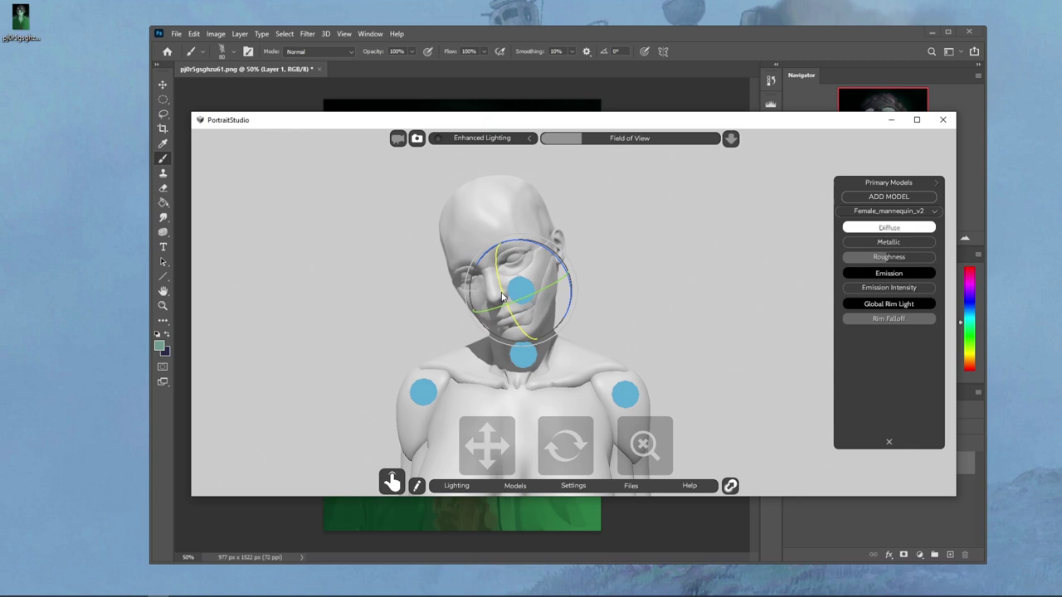
pyautogui.moveTo(502, 296); pyautogui.dragTo(496, 273)
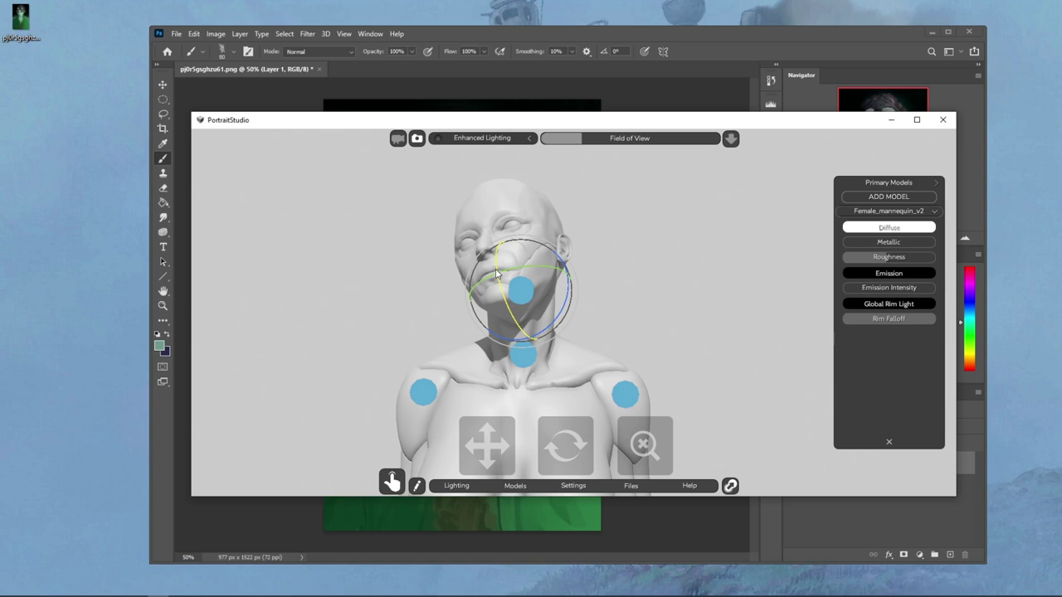
pyautogui.moveTo(496, 273); pyautogui.dragTo(495, 270)
pyautogui.click(637, 263)
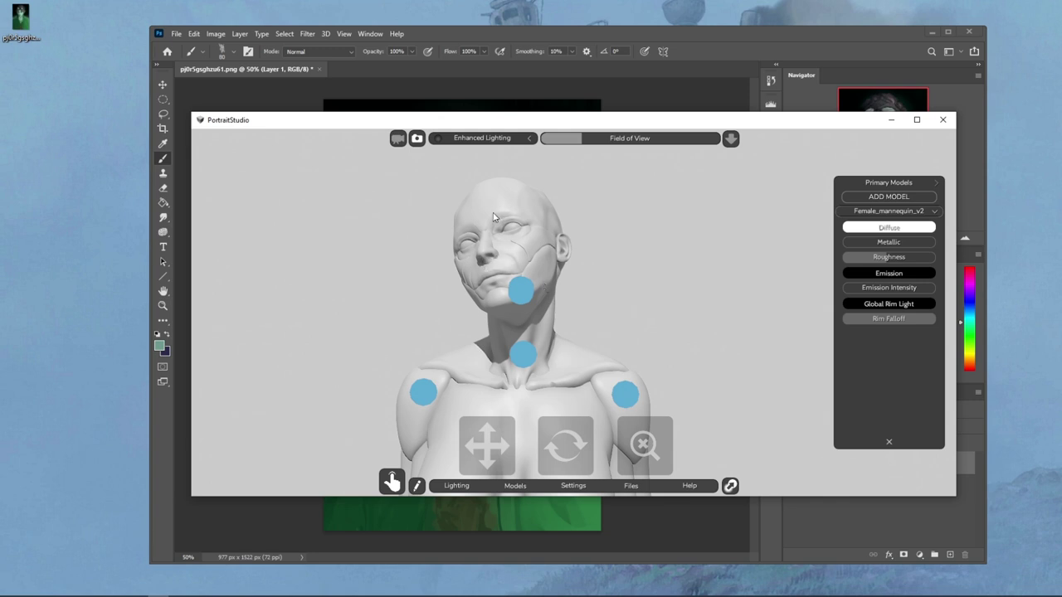
# Step: Rotate the mannequin's head back to an upright, nearly front-facing pose
pyautogui.click(517, 294)
pyautogui.moveTo(496, 260); pyautogui.dragTo(577, 287)
pyautogui.moveTo(510, 319); pyautogui.dragTo(570, 286)
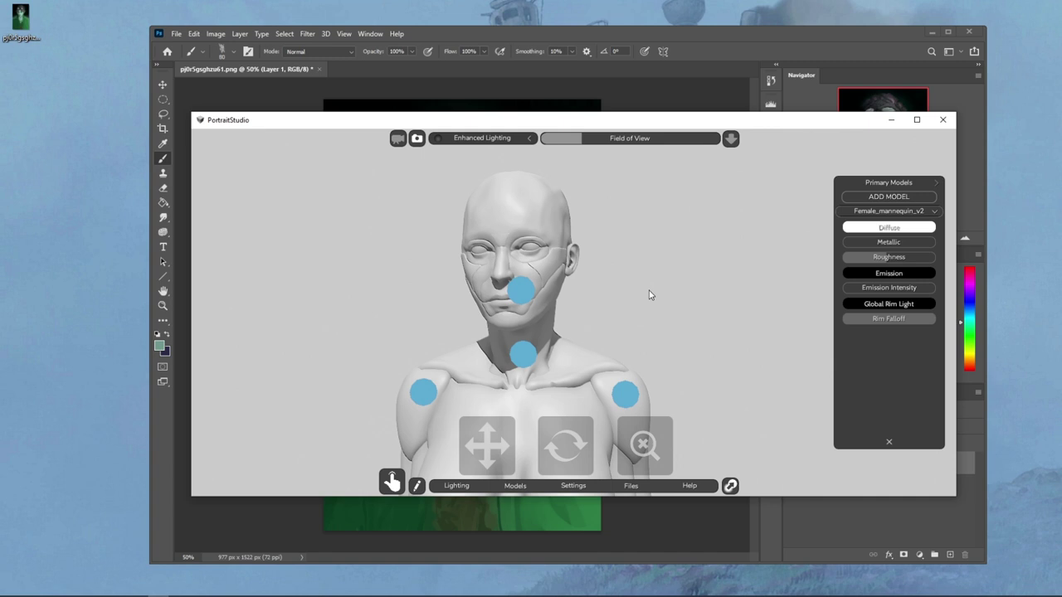
pyautogui.click(522, 292)
pyautogui.moveTo(509, 274)
pyautogui.mouseDown()
pyautogui.moveTo(511, 262)
pyautogui.moveTo(571, 284)
pyautogui.moveTo(581, 299)
pyautogui.moveTo(511, 277)
pyautogui.moveTo(649, 287)
pyautogui.moveTo(556, 306)
pyautogui.mouseUp()
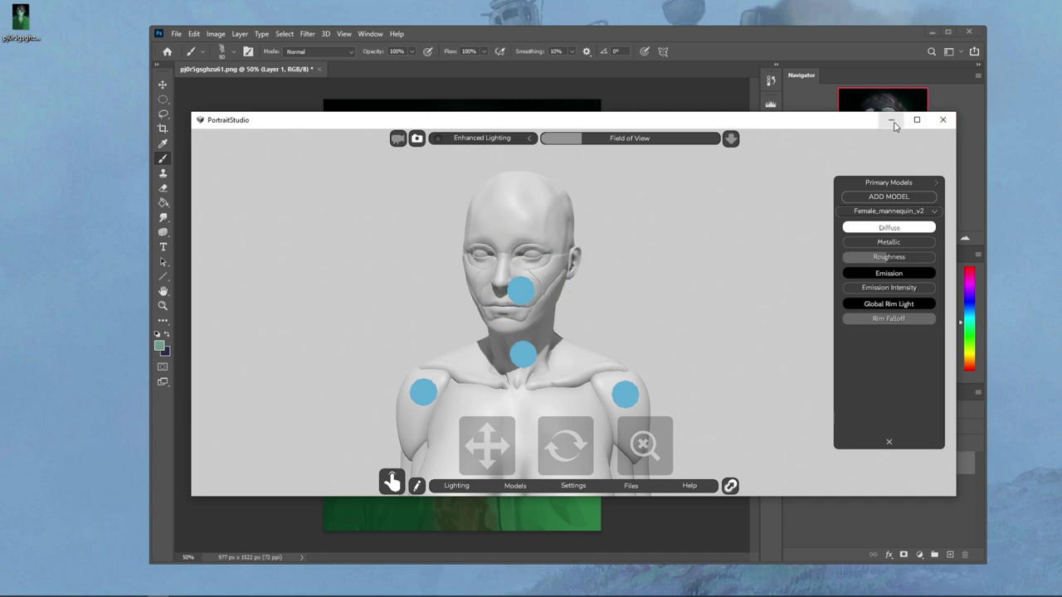
# Step: Turn the mannequin's head three-quarter with a raised chin and slight lean, and minimize PortraitStudio to return to Photoshop
pyautogui.click(522, 293)
pyautogui.moveTo(510, 289); pyautogui.dragTo(570, 286)
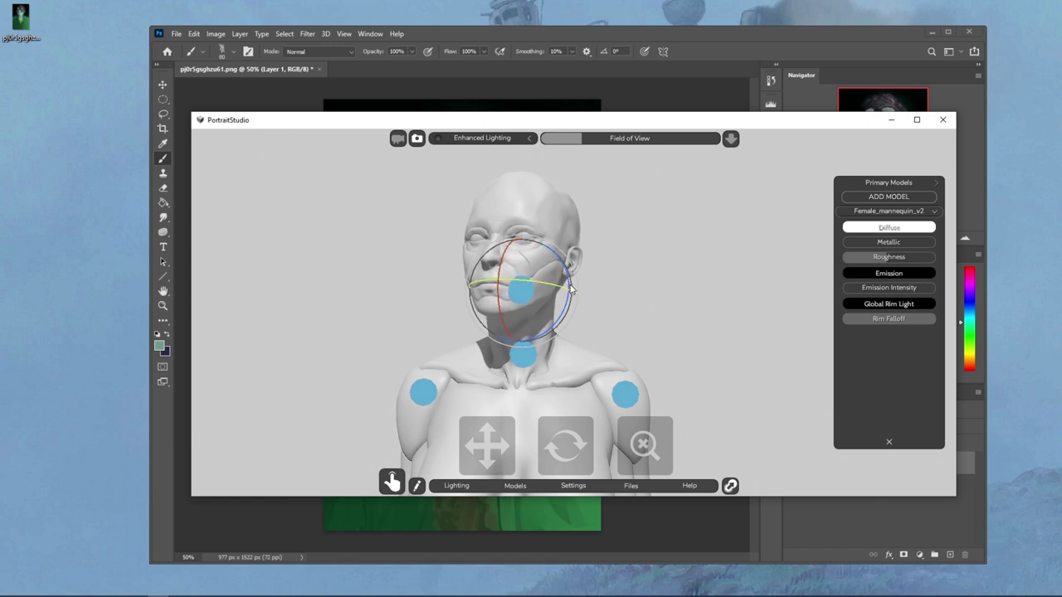
pyautogui.moveTo(568, 284); pyautogui.dragTo(558, 264)
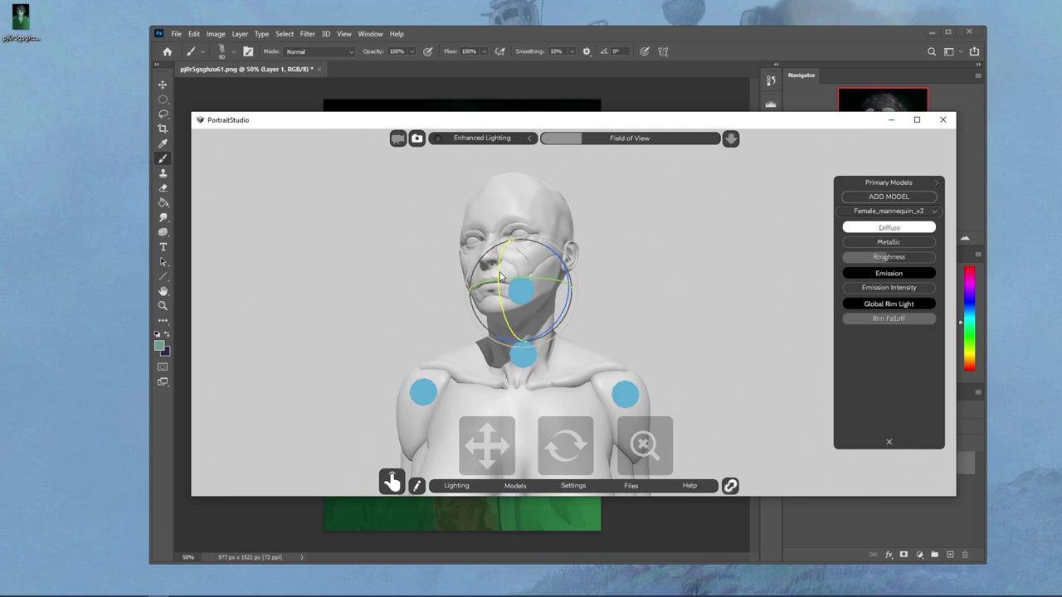
pyautogui.moveTo(500, 277); pyautogui.dragTo(529, 260)
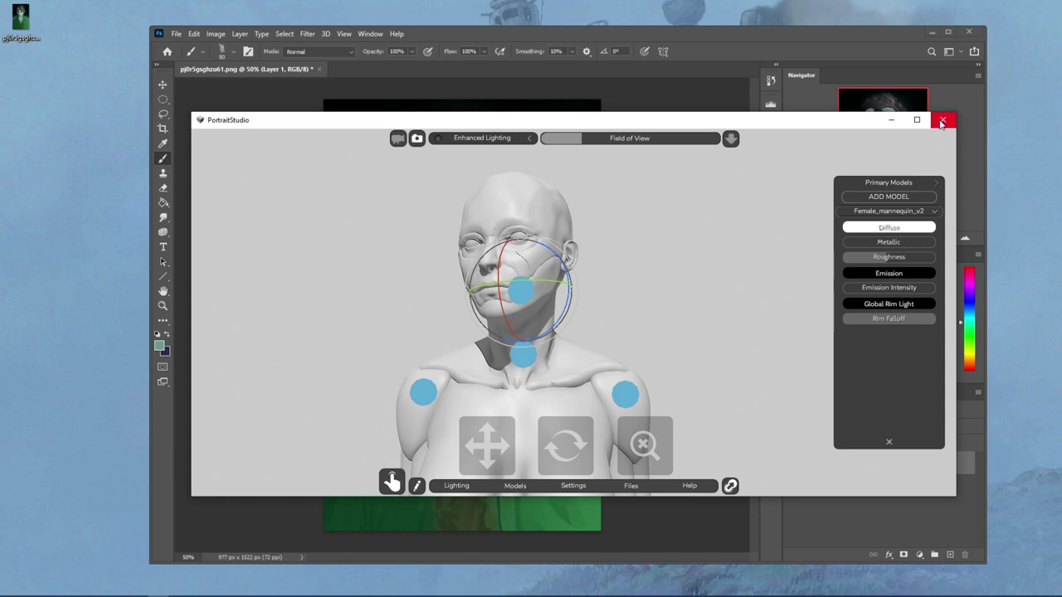
pyautogui.click(890, 120)
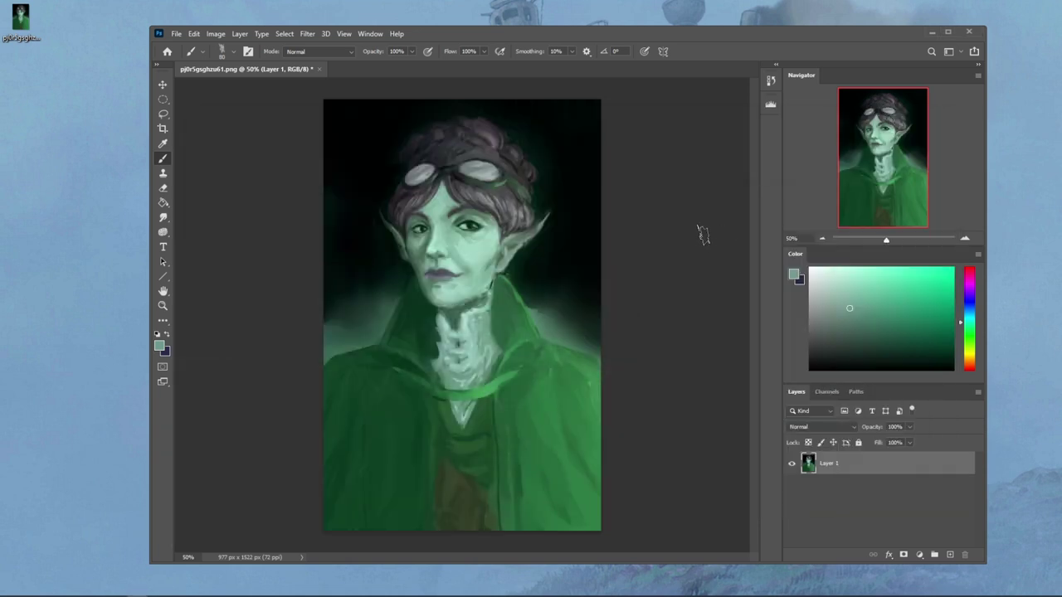
# Step: Open the portrait in Liquify and nudge the outer side of the larger eye slightly inward with a size 200 warp brush
pyautogui.click(307, 33)
pyautogui.click(323, 141)
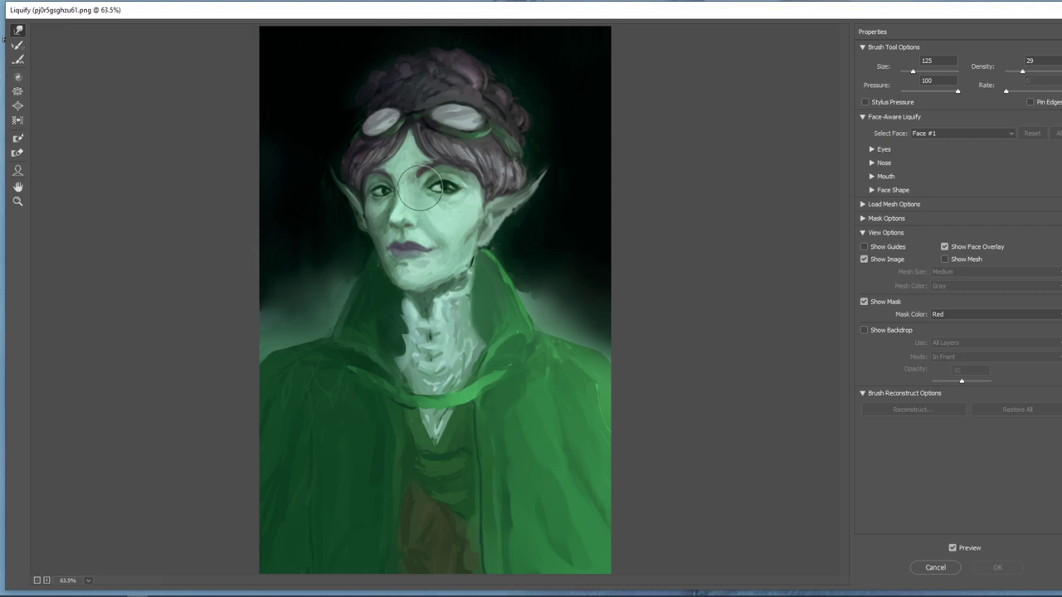
pyautogui.press(']')
pyautogui.press(']')
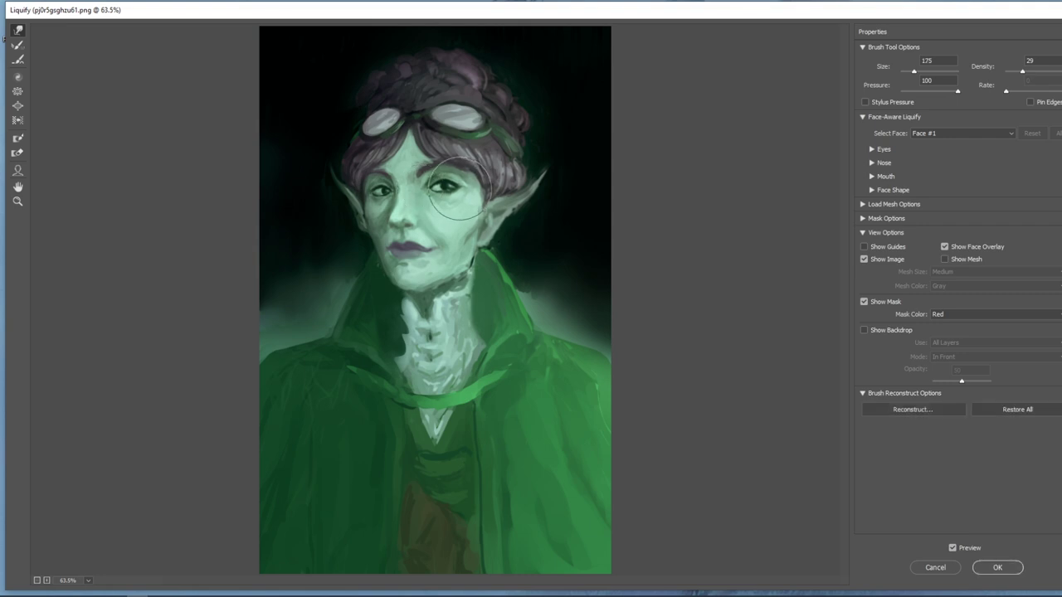
pyautogui.press(']')
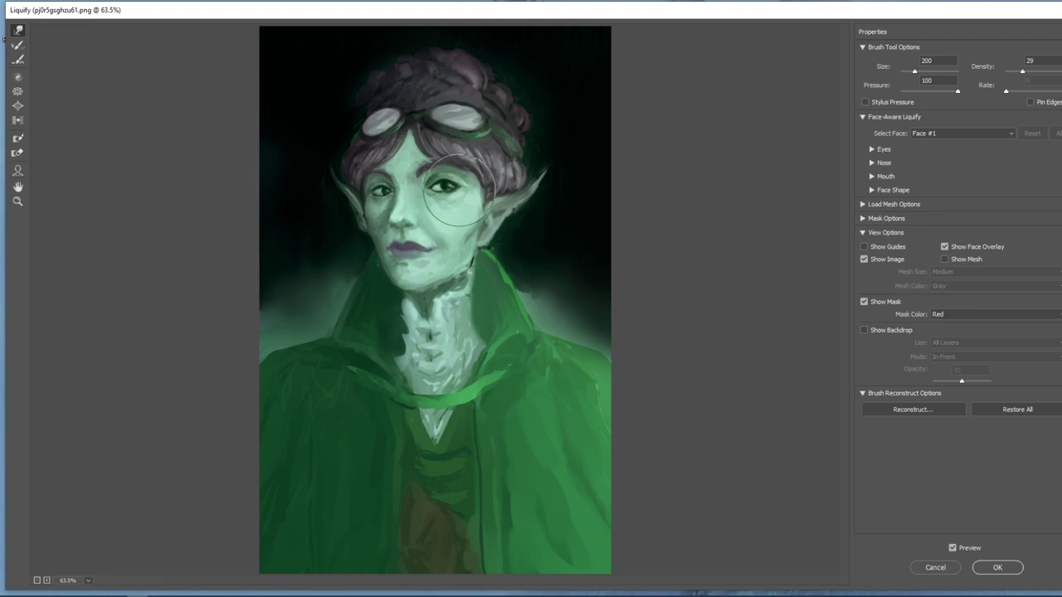
pyautogui.moveTo(475, 188); pyautogui.dragTo(468, 187)
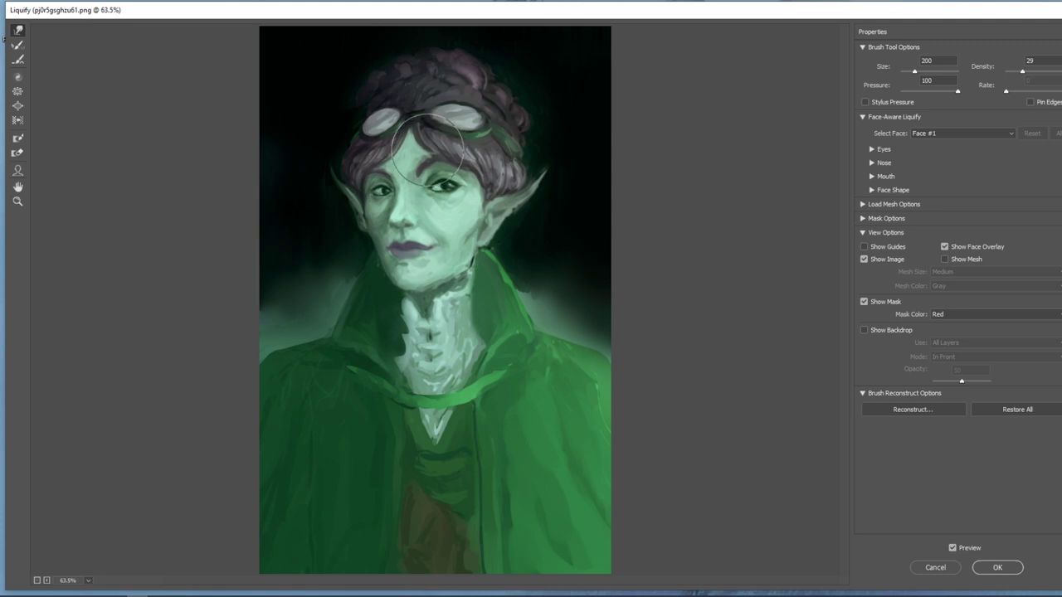
# Step: Reshape the brow above the larger eye by pushing its inner end, varying the warp brush size and finishing at 125
pyautogui.press('[')
pyautogui.press('[')
pyautogui.press('[')
pyautogui.press('[')
pyautogui.press('[')
pyautogui.press('[')
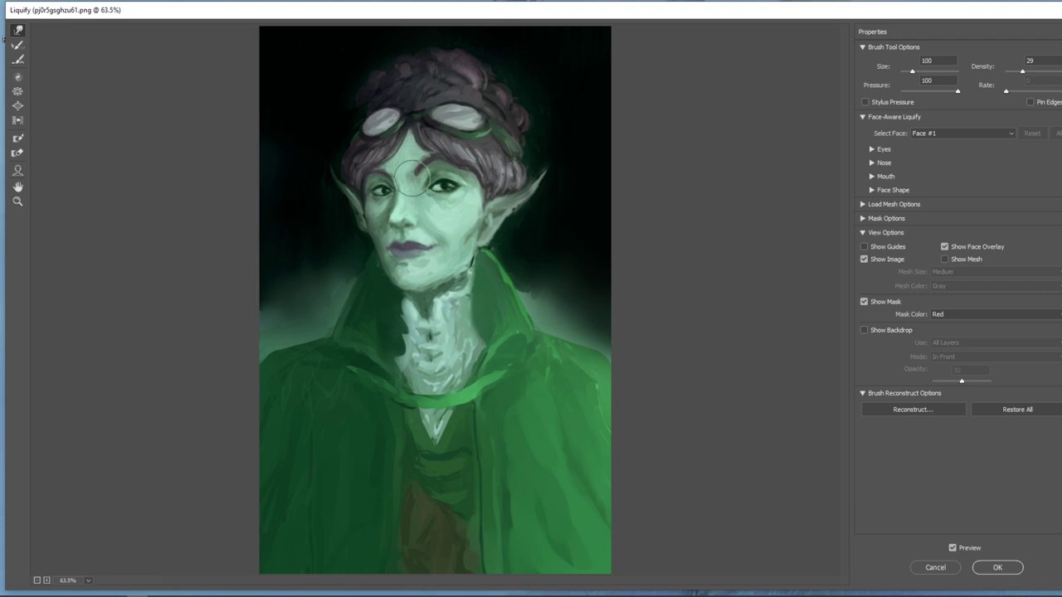
pyautogui.press(']')
pyautogui.press(']')
pyautogui.press(']')
pyautogui.press(']')
pyautogui.press(']')
pyautogui.press('[')
pyautogui.press('[')
pyautogui.press('[')
pyautogui.press('[')
pyautogui.press('[')
pyautogui.press(']')
pyautogui.press(']')
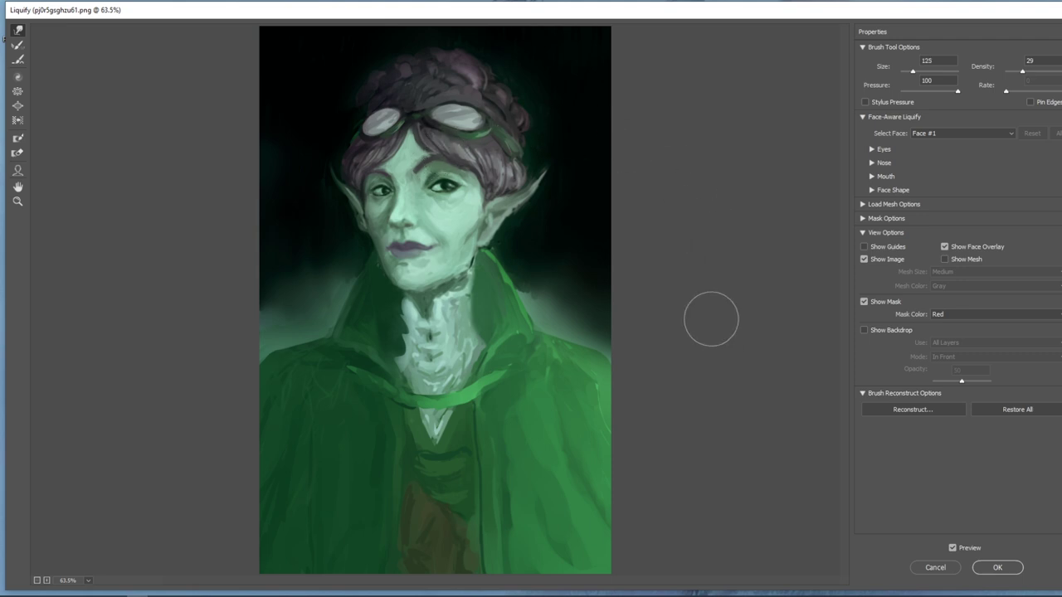
# Step: Pull the inner end of the larger eye's brow down toward the nose bridge with a size 125 warp brush
pyautogui.press('[')
pyautogui.press('[')
pyautogui.press(']')
pyautogui.press(']')
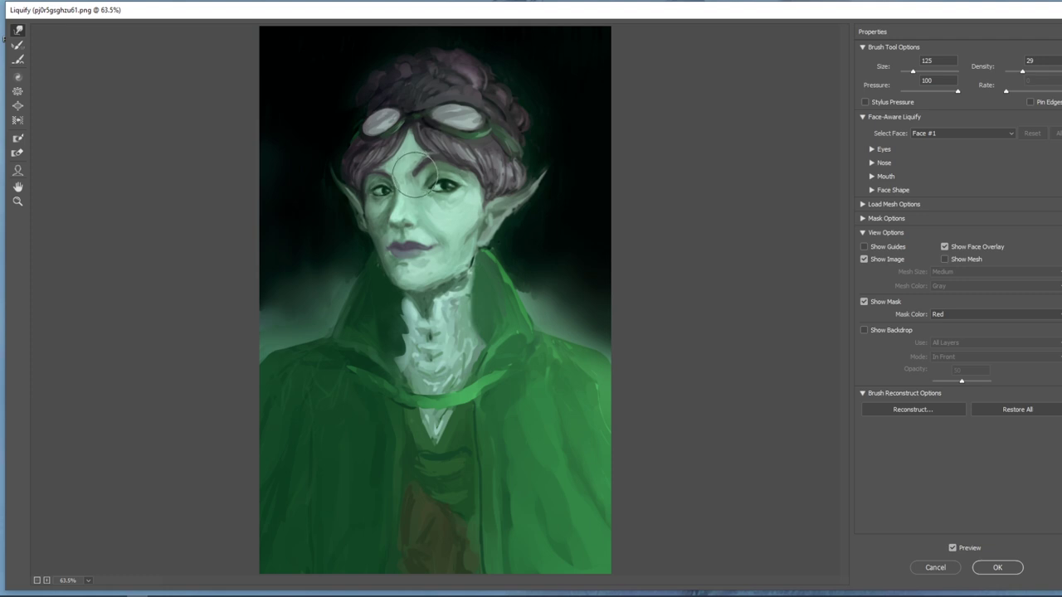
pyautogui.moveTo(426, 168); pyautogui.dragTo(411, 176)
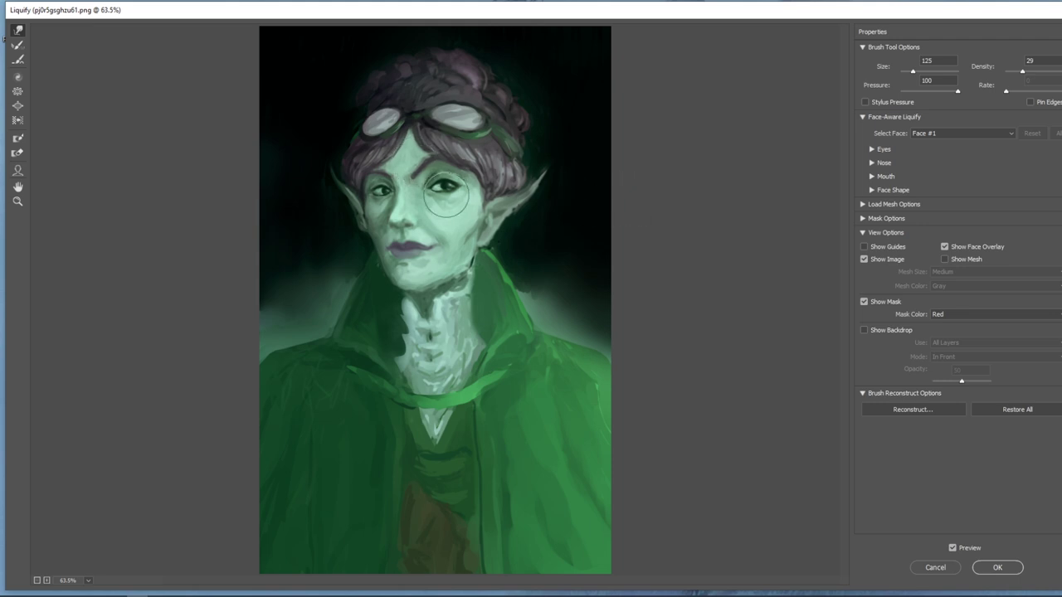
# Step: Refine the brow and eye shape with warp brushes of varying size, including 70, and apply the Liquify changes
pyautogui.hotkey('ctrl', 'space')
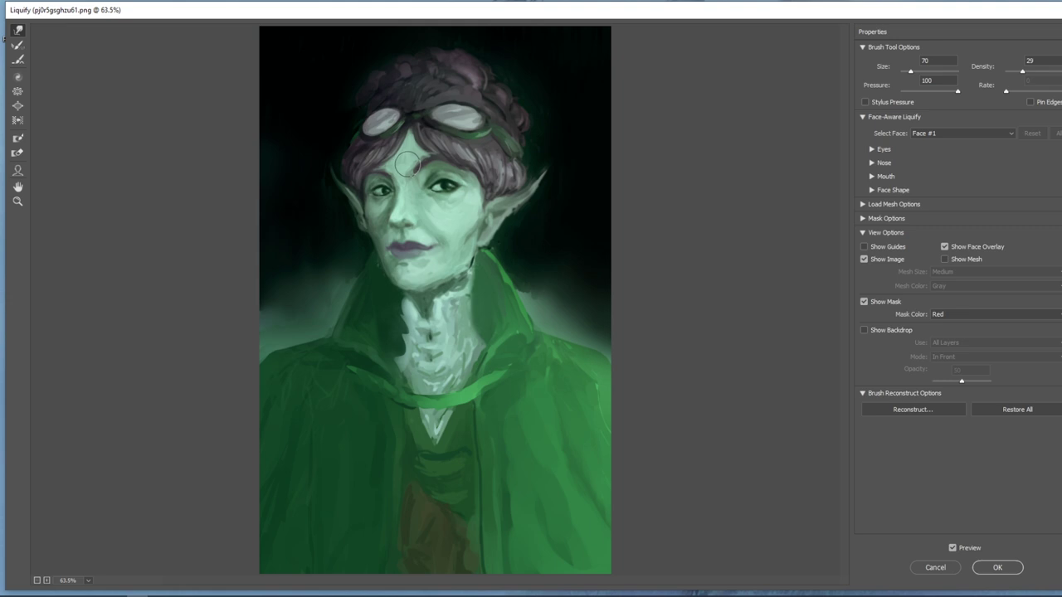
pyautogui.press(']')
pyautogui.press(']')
pyautogui.press(']')
pyautogui.press(']')
pyautogui.press('[')
pyautogui.press('[')
pyautogui.press('[')
pyautogui.press('[')
pyautogui.press('[')
pyautogui.press(']')
pyautogui.press(']')
pyautogui.press(']')
pyautogui.press(']')
pyautogui.press(']')
pyautogui.press('[')
pyautogui.press('[')
pyautogui.press('[')
pyautogui.press('[')
pyautogui.press('[')
pyautogui.press('[')
pyautogui.press('[')
pyautogui.press('[')
pyautogui.click(997, 568)
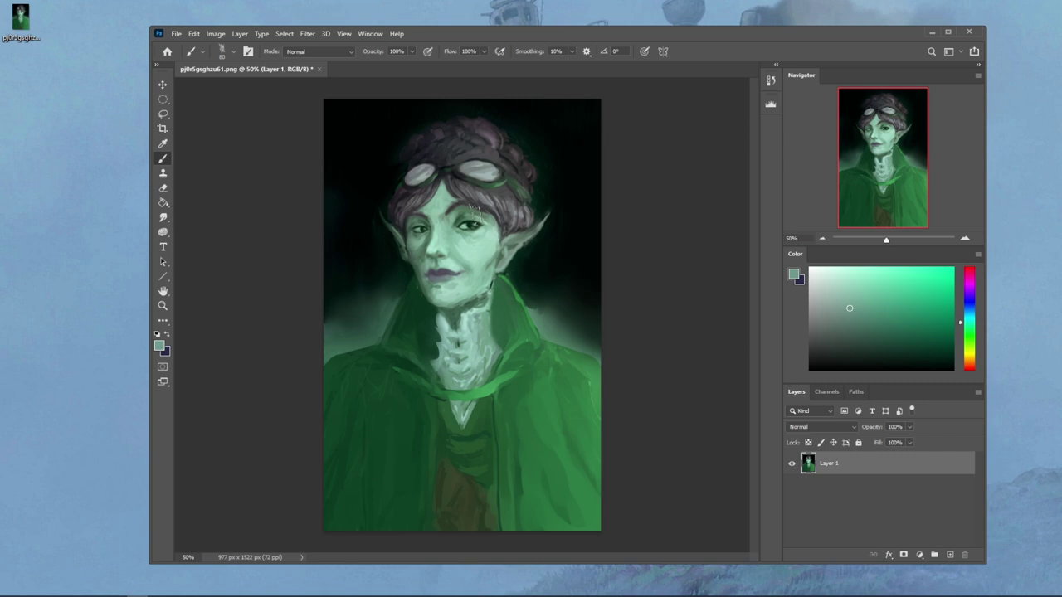
# Step: Zoom in on the face and choose the 80 px dry-oil brush for painting
pyautogui.rightClick(494, 242)
pyautogui.click(544, 363)
pyautogui.click(701, 174)
pyautogui.press('z')
pyautogui.moveTo(386, 162)
pyautogui.mouseDown()
pyautogui.moveTo(503, 329)
pyautogui.moveTo(521, 405)
pyautogui.mouseUp()
pyautogui.press('b')
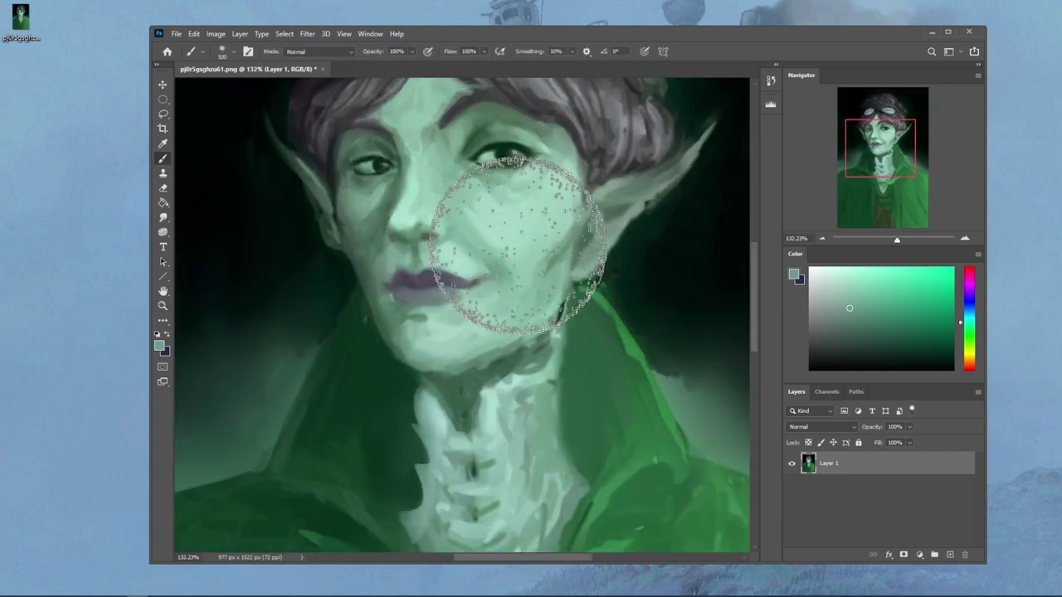
pyautogui.scroll(3, 527, 231)
pyautogui.rightClick(547, 336)
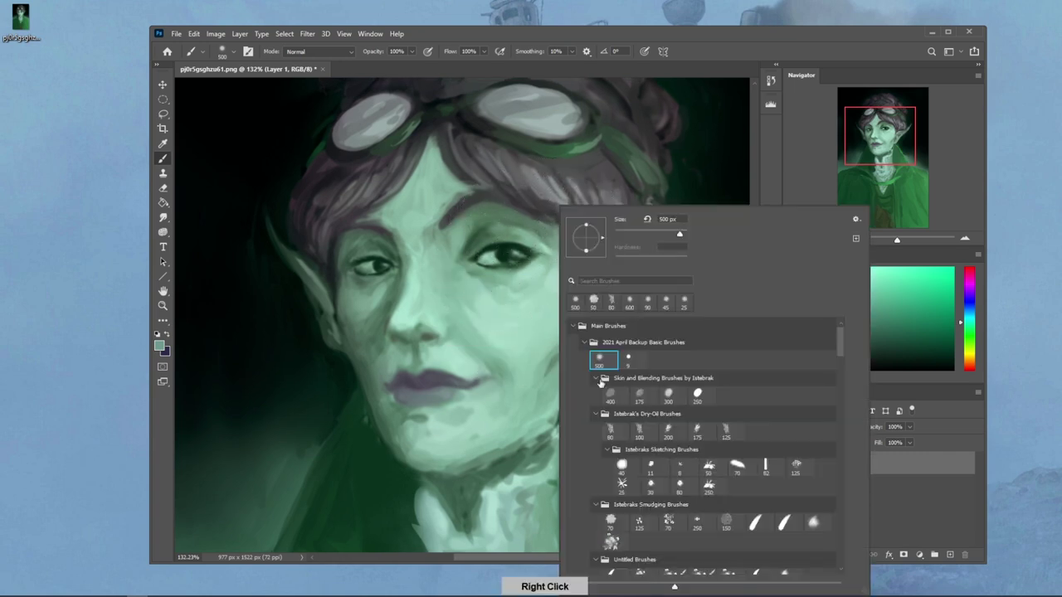
pyautogui.click(609, 428)
# Step: Sample a dark green from the larger eye, darken its lash line with a small brush, and maximize the Photoshop window
pyautogui.keyDown('alt'); pyautogui.click(505, 247); pyautogui.keyUp('alt')
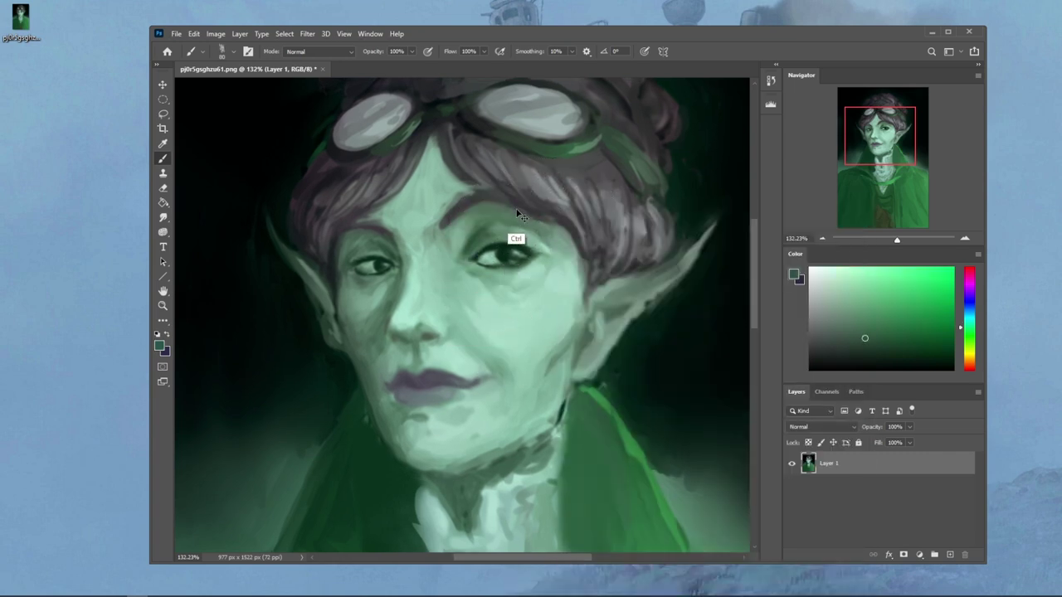
pyautogui.hotkey('ctrl', '-')
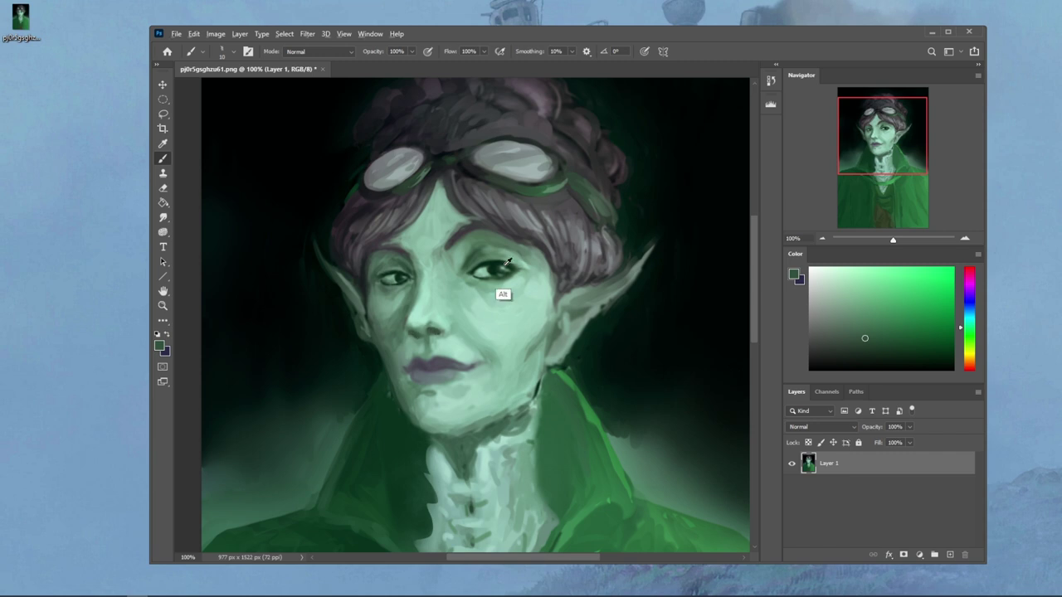
pyautogui.scroll(-1, 507, 297)
pyautogui.click(948, 32)
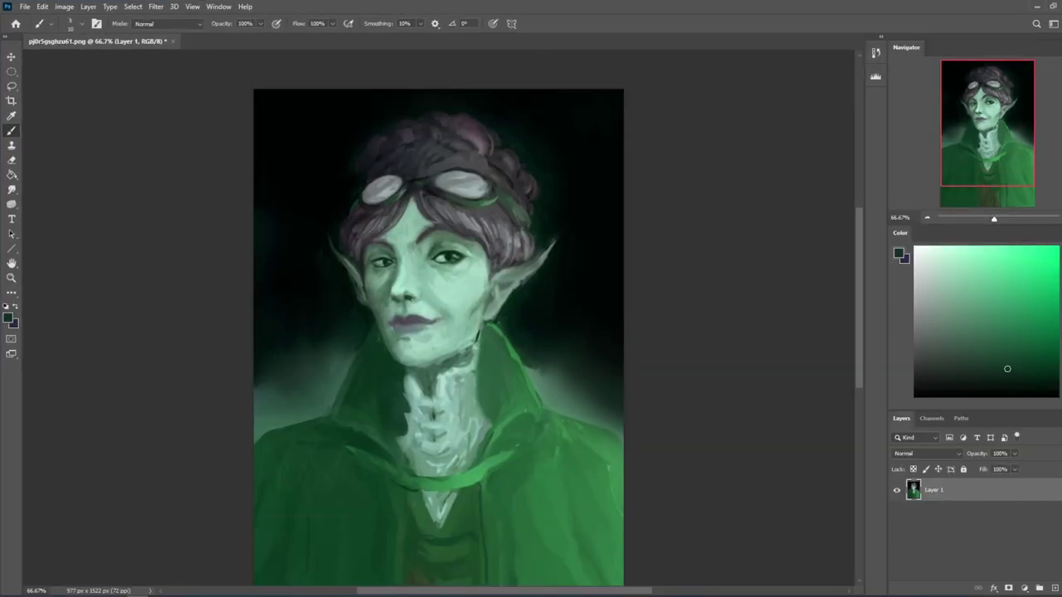
# Step: Touch up the nose, the lips and the skin around the larger eye with tones sampled from the face
pyautogui.keyDown('alt'); pyautogui.click(395, 338); pyautogui.keyUp('alt')
pyautogui.keyDown('alt'); pyautogui.click(407, 294); pyautogui.keyUp('alt')
pyautogui.keyDown('alt'); pyautogui.click(414, 287); pyautogui.keyUp('alt')
pyautogui.keyDown('alt'); pyautogui.click(426, 325); pyautogui.keyUp('alt')
pyautogui.keyDown('alt'); pyautogui.click(441, 280); pyautogui.keyUp('alt')
pyautogui.keyDown('alt'); pyautogui.click(459, 243); pyautogui.keyUp('alt')
pyautogui.keyDown('alt'); pyautogui.click(407, 332); pyautogui.keyUp('alt')
pyautogui.keyDown('alt'); pyautogui.click(457, 272); pyautogui.keyUp('alt')
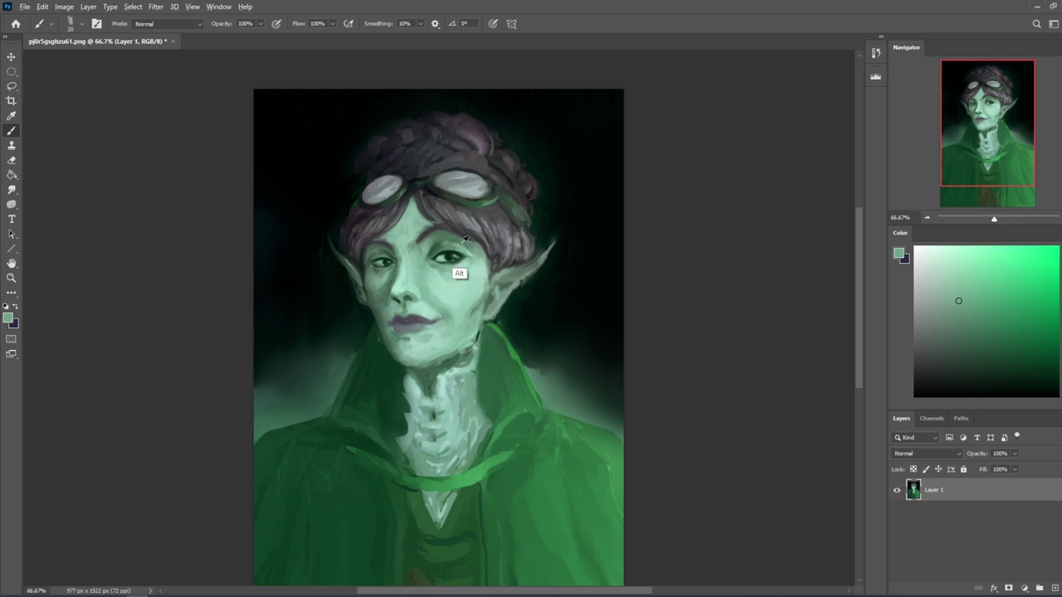
pyautogui.keyDown('alt'); pyautogui.click(452, 247); pyautogui.keyUp('alt')
# Step: Zoom in on the eyes and paint the larger eye's upper lid and crease with sampled green tones
pyautogui.press('z')
pyautogui.moveTo(335, 215); pyautogui.dragTo(546, 355)
pyautogui.press('b')
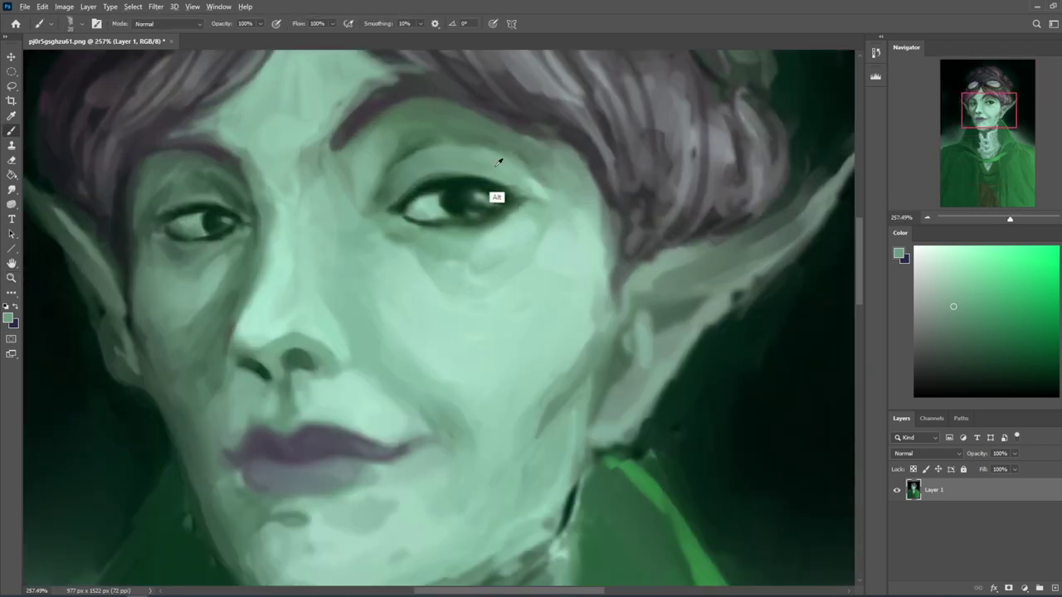
pyautogui.hotkey('ctrl', '-')
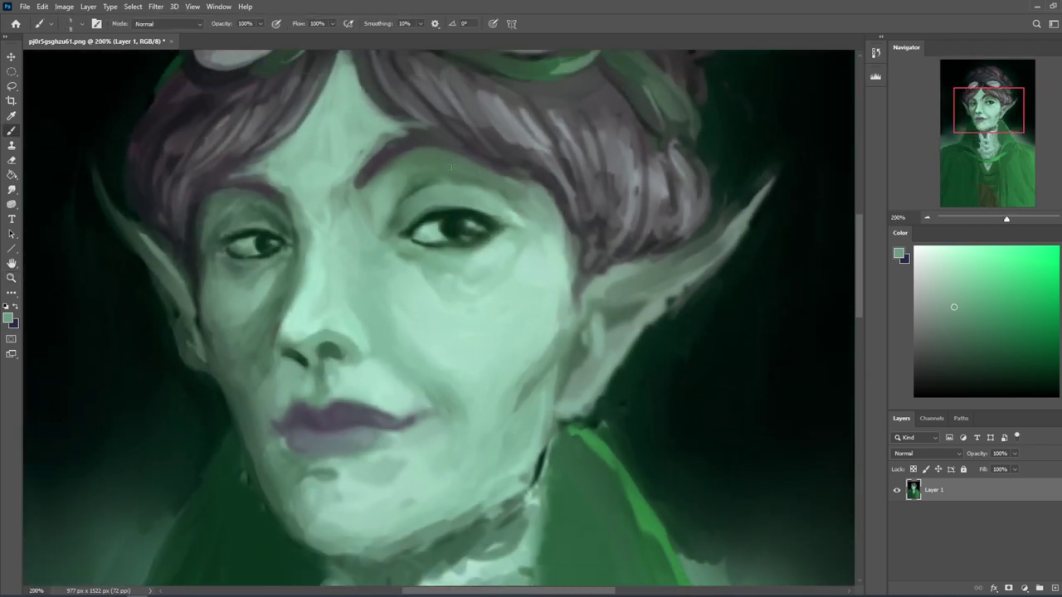
pyautogui.moveTo(399, 227); pyautogui.dragTo(415, 216)
pyautogui.press(']')
pyautogui.press(']')
pyautogui.press(']')
pyautogui.press('alt')
pyautogui.keyDown('alt'); pyautogui.click(439, 217); pyautogui.keyUp('alt')
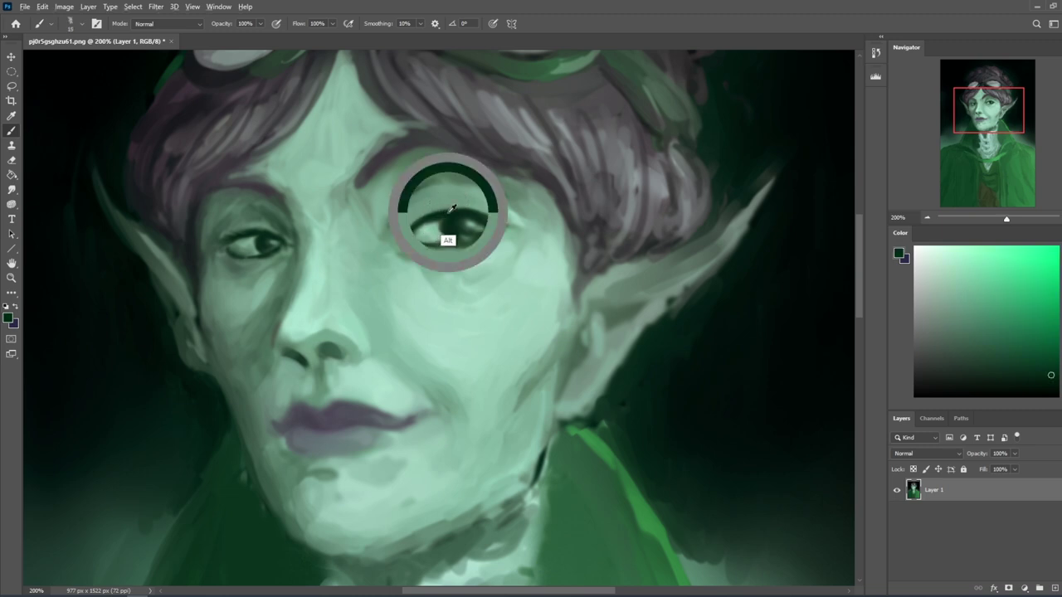
# Step: Repaint the larger eye's white, iris edge and lower lid line with sampled light and dark greens
pyautogui.keyDown('alt'); pyautogui.click(430, 264); pyautogui.keyUp('alt')
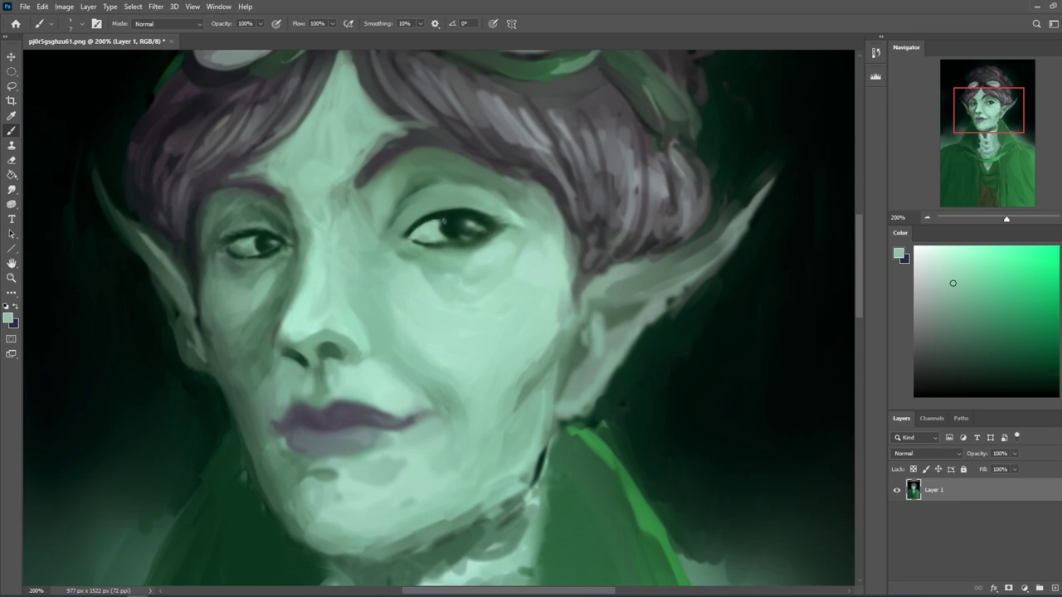
pyautogui.keyDown('alt'); pyautogui.click(444, 223); pyautogui.keyUp('alt')
pyautogui.moveTo(442, 228)
pyautogui.mouseDown()
pyautogui.moveTo(469, 217)
pyautogui.moveTo(458, 235)
pyautogui.moveTo(480, 222)
pyautogui.moveTo(434, 232)
pyautogui.mouseUp()
pyautogui.keyDown('alt'); pyautogui.click(431, 234); pyautogui.keyUp('alt')
pyautogui.keyDown('alt'); pyautogui.click(486, 231); pyautogui.keyUp('alt')
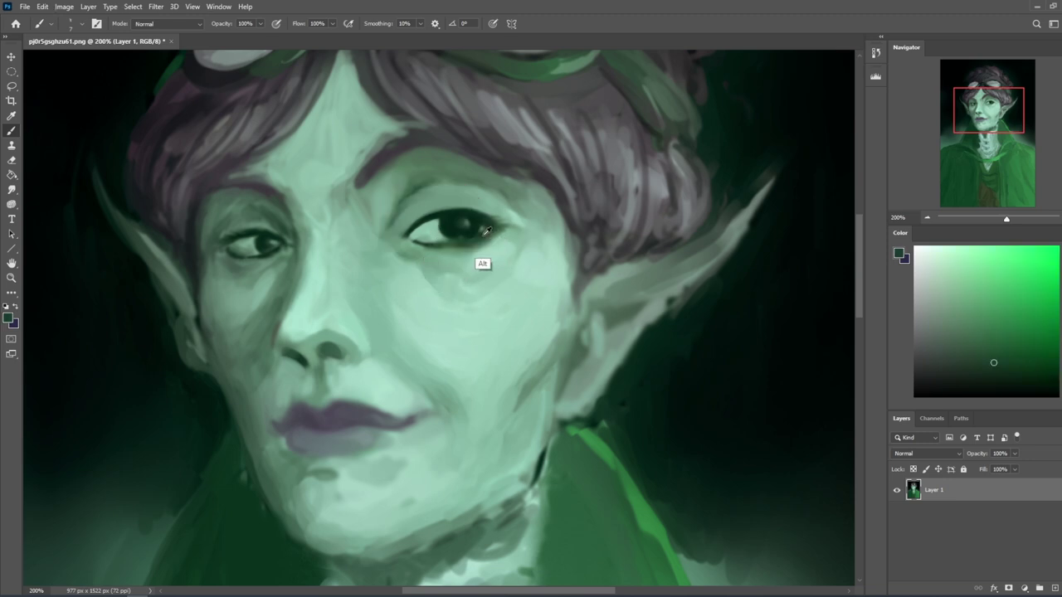
pyautogui.keyDown('alt'); pyautogui.click(435, 257); pyautogui.keyUp('alt')
pyautogui.moveTo(413, 244); pyautogui.dragTo(443, 251)
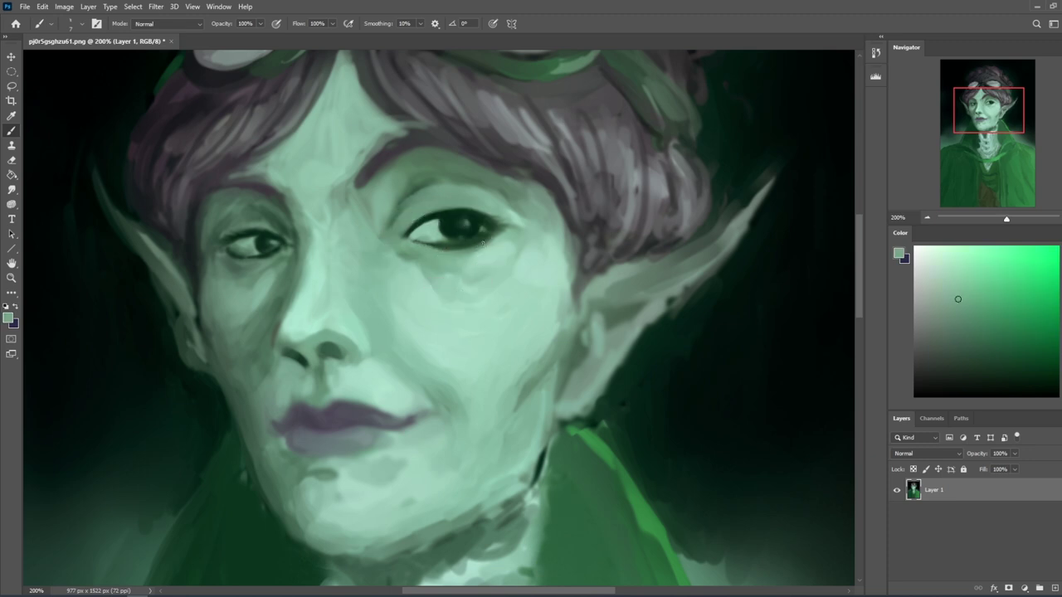
# Step: Enlarge the brush and shade the skin around the larger eye with a sampled mid green
pyautogui.scroll(-3, 482, 242)
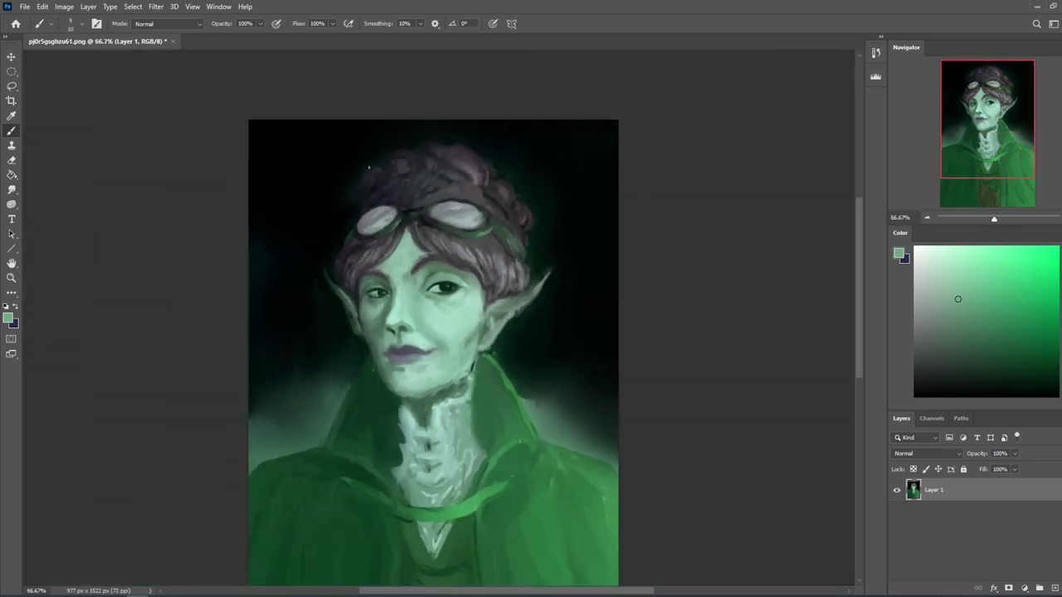
pyautogui.press(']')
pyautogui.keyDown('alt'); pyautogui.click(432, 302); pyautogui.keyUp('alt')
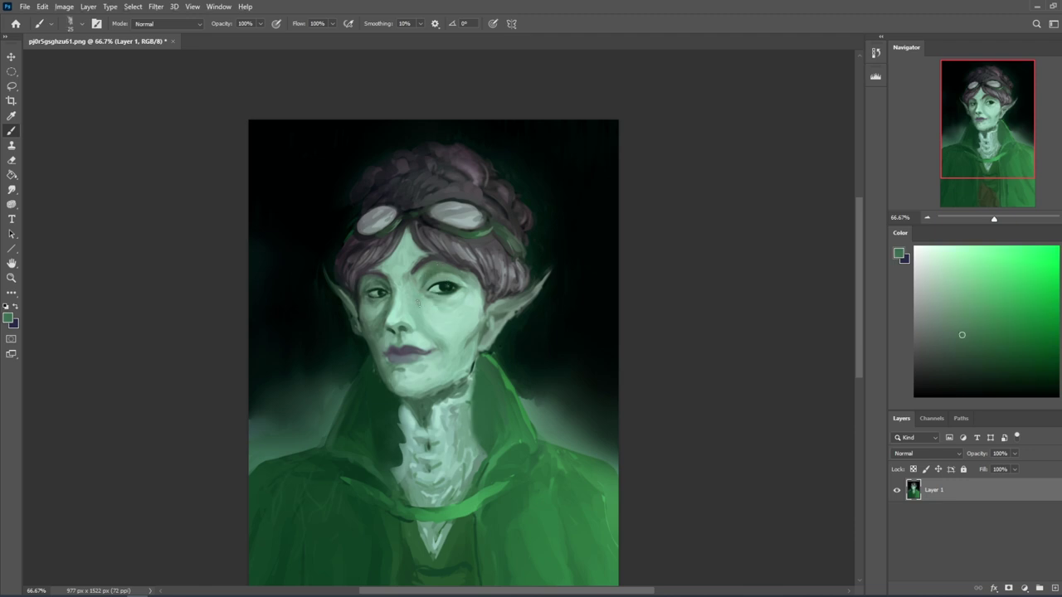
# Step: Try a dark stroke along the larger eye's lower lid with a smaller brush, and undo it
pyautogui.keyDown('alt'); pyautogui.click(456, 284); pyautogui.keyUp('alt')
pyautogui.press('[')
pyautogui.press('[')
pyautogui.moveTo(458, 290); pyautogui.dragTo(436, 294)
pyautogui.hotkey('ctrl', 'z')
pyautogui.hotkey('ctrl', 'z')
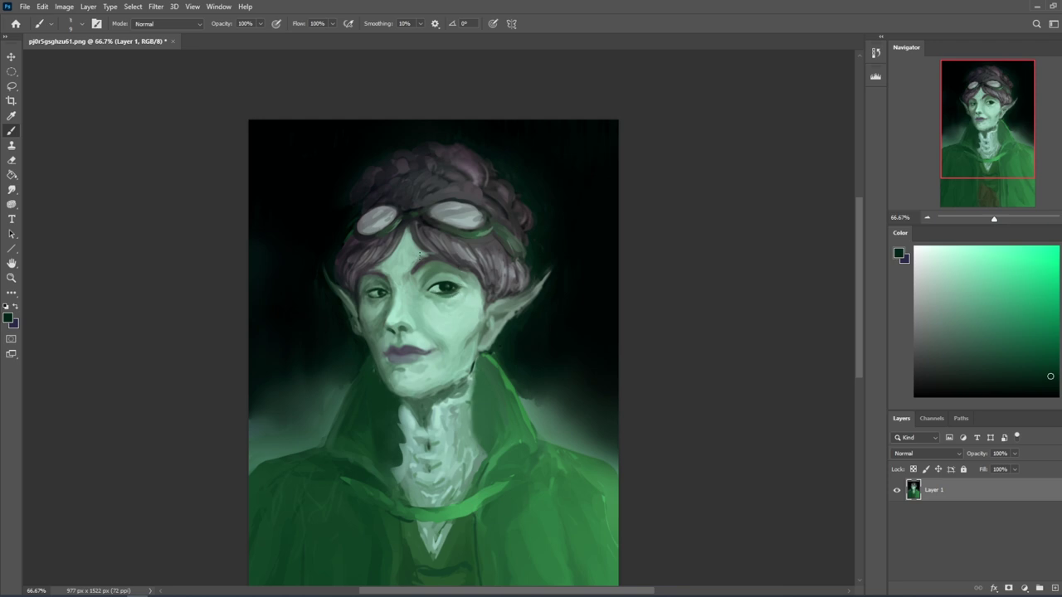
# Step: Rework the larger eye's iris and lower lid with sampled dark greens and pale skin tones
pyautogui.keyDown('alt'); pyautogui.click(456, 290); pyautogui.keyUp('alt')
pyautogui.keyDown('alt'); pyautogui.click(457, 285); pyautogui.keyUp('alt')
pyautogui.keyDown('alt'); pyautogui.click(442, 300); pyautogui.keyUp('alt')
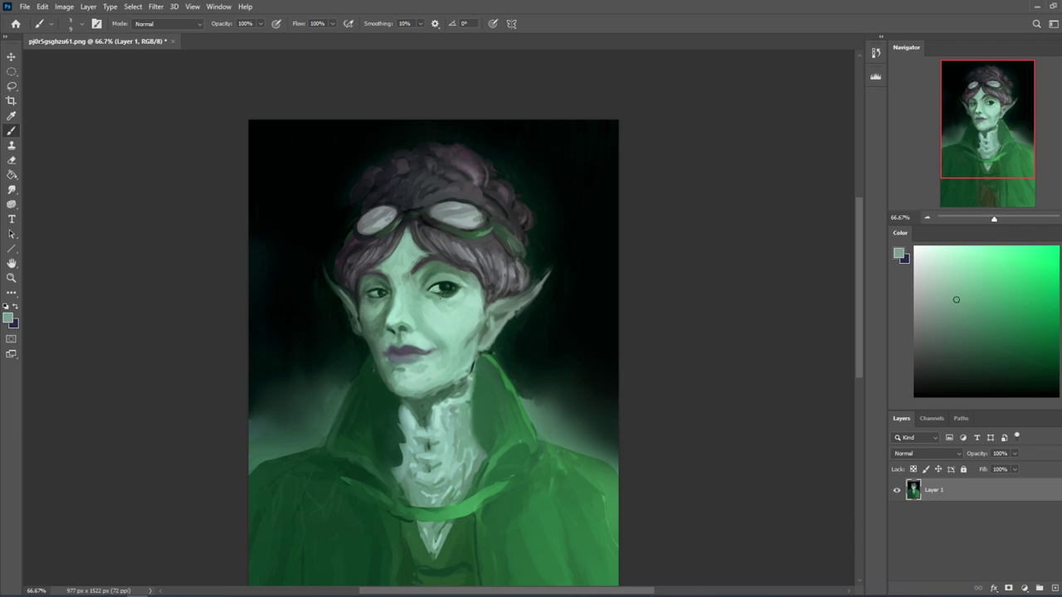
pyautogui.keyDown('alt'); pyautogui.click(450, 291); pyautogui.keyUp('alt')
pyautogui.keyDown('alt'); pyautogui.click(430, 335); pyautogui.keyUp('alt')
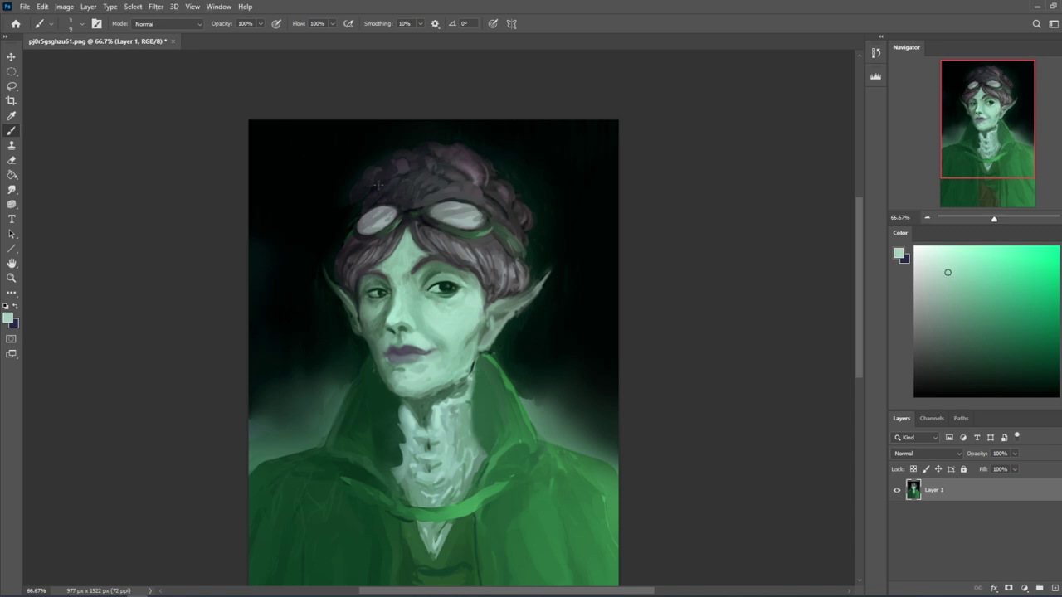
# Step: Refine the larger eye's inner corner and iris edges with a smaller brush, alternating sampled skin and dark tones
pyautogui.press('[')
pyautogui.keyDown('alt'); pyautogui.click(437, 287); pyautogui.keyUp('alt')
pyautogui.keyDown('alt'); pyautogui.click(447, 285); pyautogui.keyUp('alt')
pyautogui.press('[')
pyautogui.keyDown('alt'); pyautogui.click(434, 307); pyautogui.keyUp('alt')
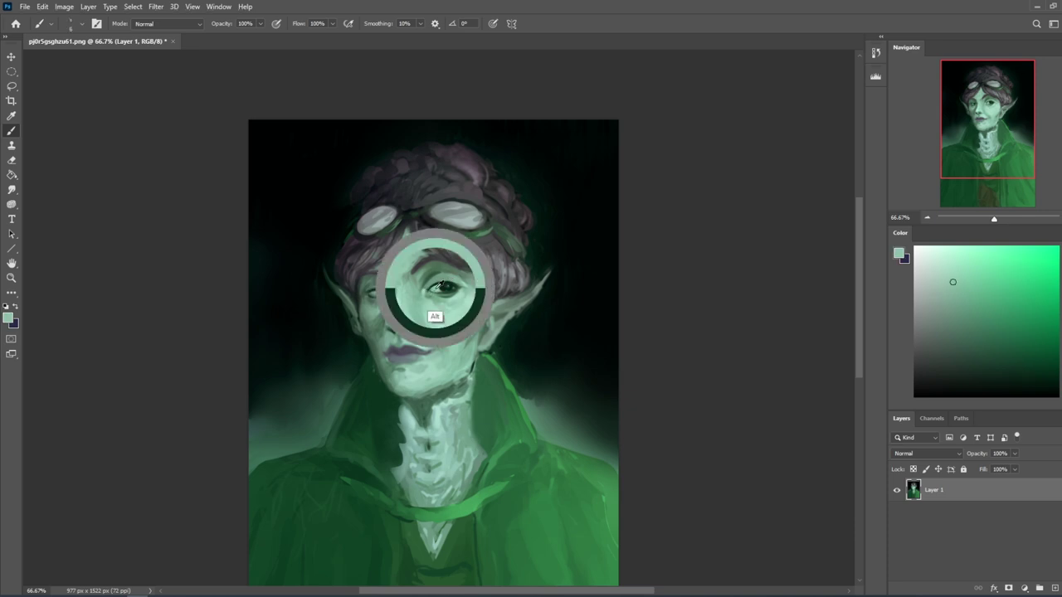
pyautogui.keyDown('alt'); pyautogui.click(444, 286); pyautogui.keyUp('alt')
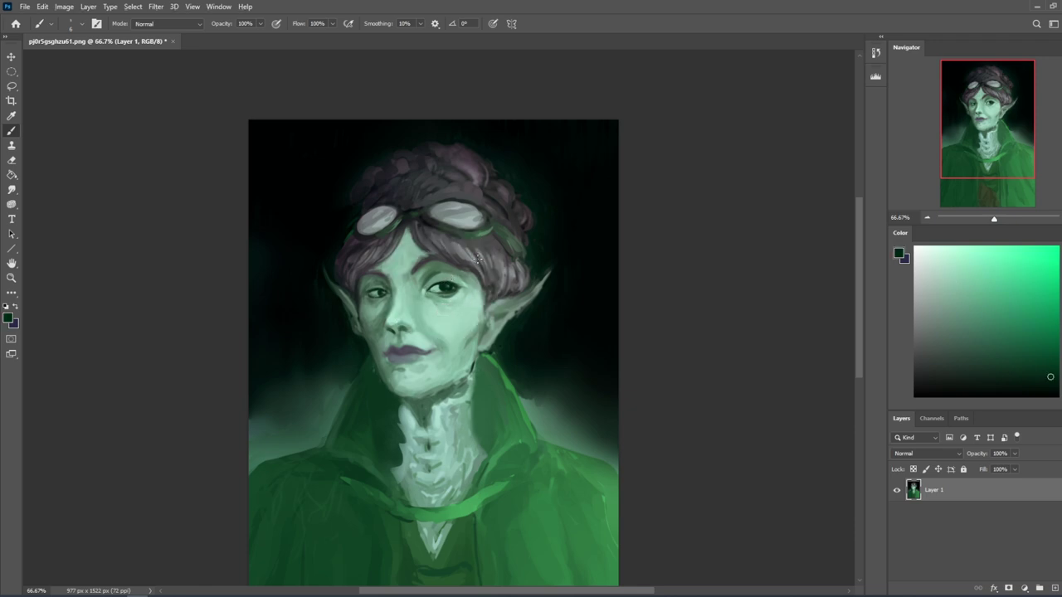
# Step: Blend the shading under the larger eye into the cheek using mid and light green tones sampled nearby
pyautogui.keyDown('alt'); pyautogui.click(457, 285); pyautogui.keyUp('alt')
pyautogui.keyDown('alt'); pyautogui.click(398, 234); pyautogui.keyUp('alt')
pyautogui.keyDown('alt'); pyautogui.click(431, 320); pyautogui.keyUp('alt')
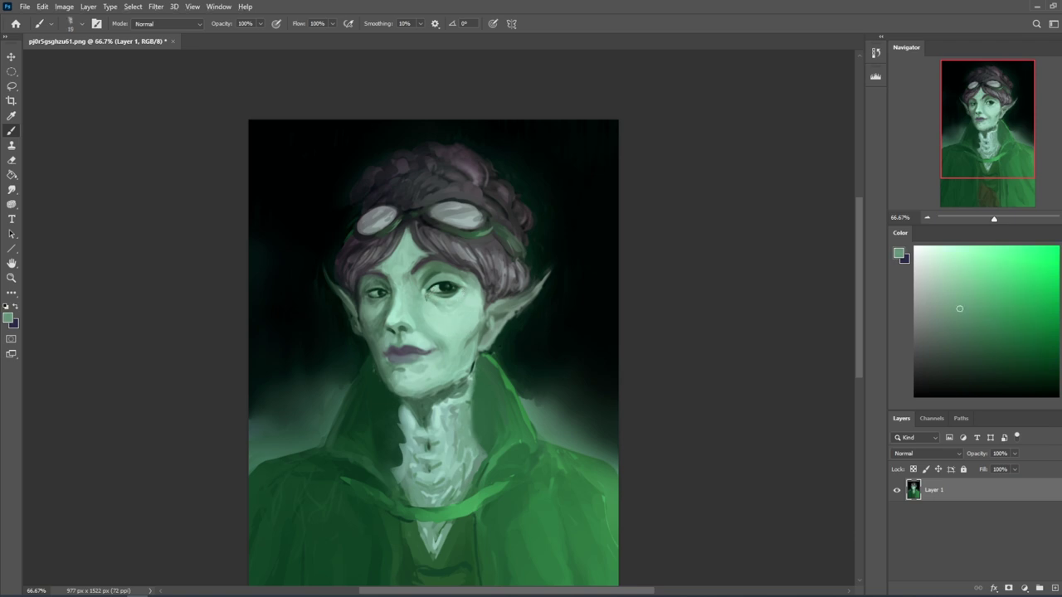
pyautogui.keyDown('alt'); pyautogui.click(436, 313); pyautogui.keyUp('alt')
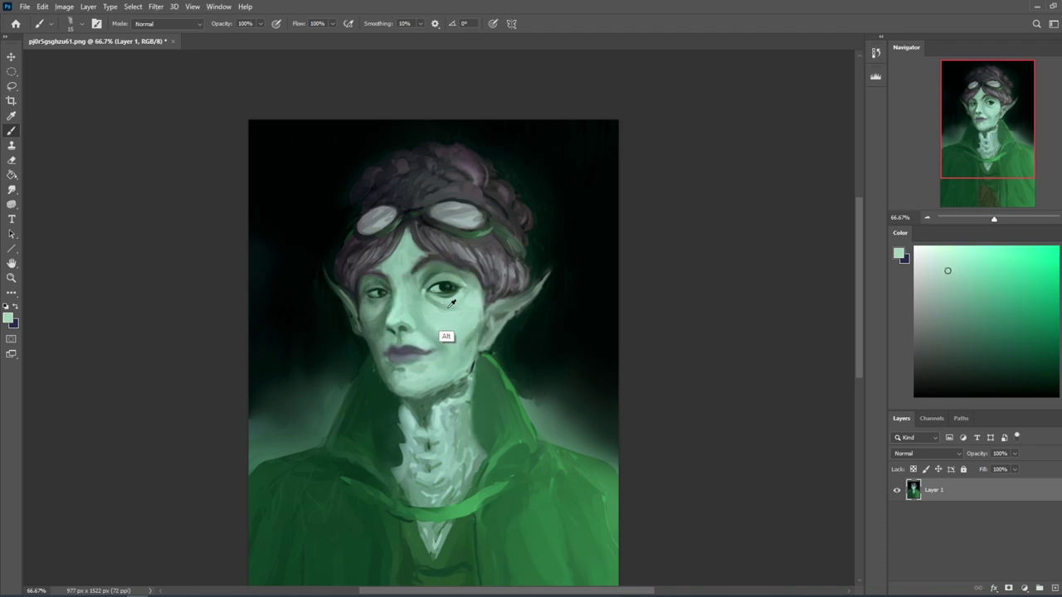
pyautogui.keyDown('alt'); pyautogui.click(435, 317); pyautogui.keyUp('alt')
pyautogui.keyDown('alt'); pyautogui.click(455, 314); pyautogui.keyUp('alt')
pyautogui.keyDown('alt'); pyautogui.click(444, 287); pyautogui.keyUp('alt')
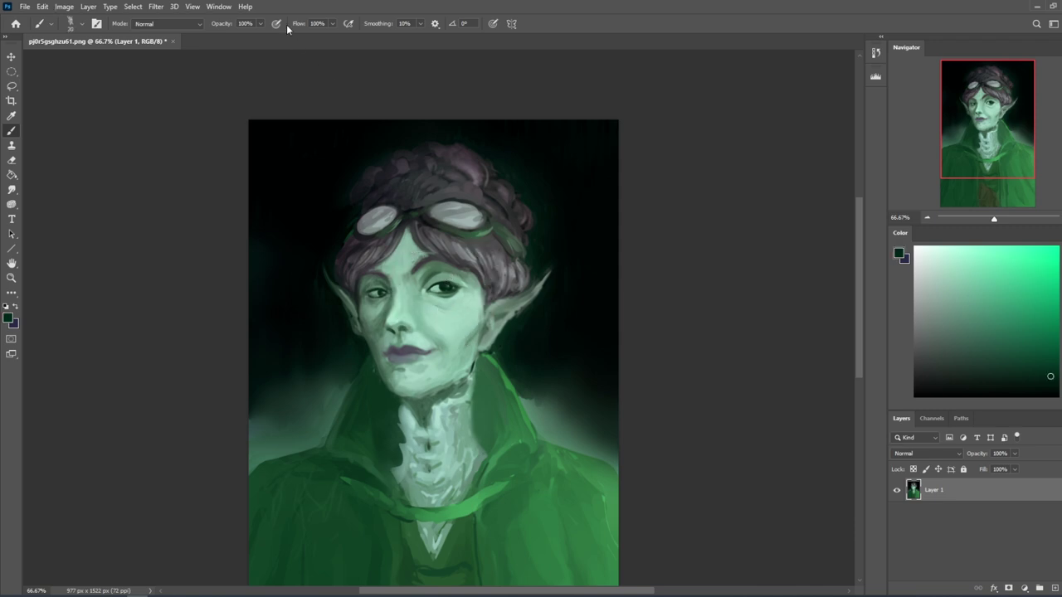
# Step: Lower the brush opacity to 29% and add a faint dark accent at the larger eye's inner corner
pyautogui.click(260, 24)
pyautogui.moveTo(260, 36); pyautogui.dragTo(223, 37)
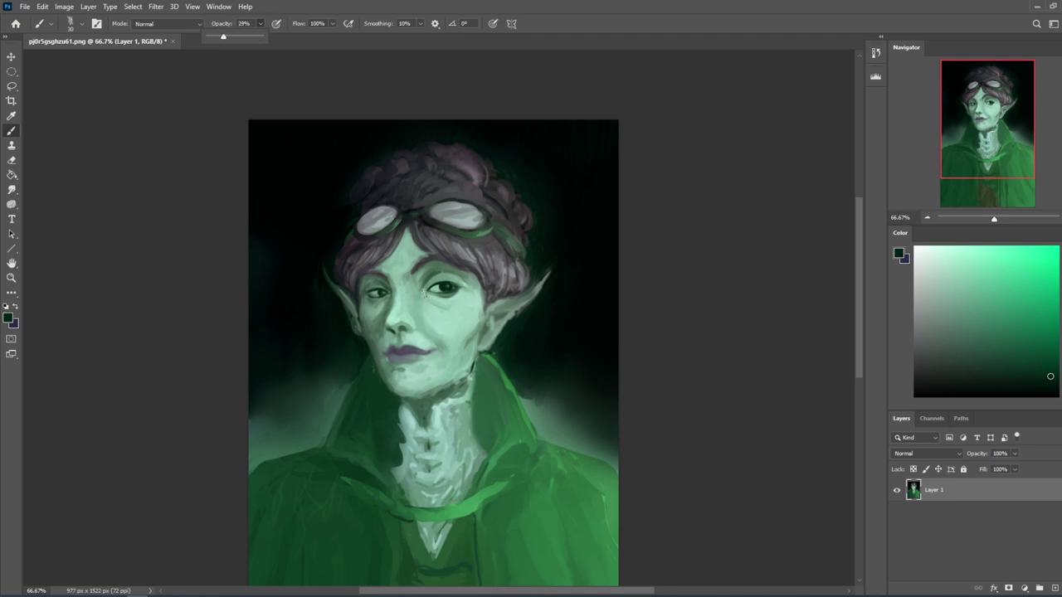
pyautogui.click(424, 293)
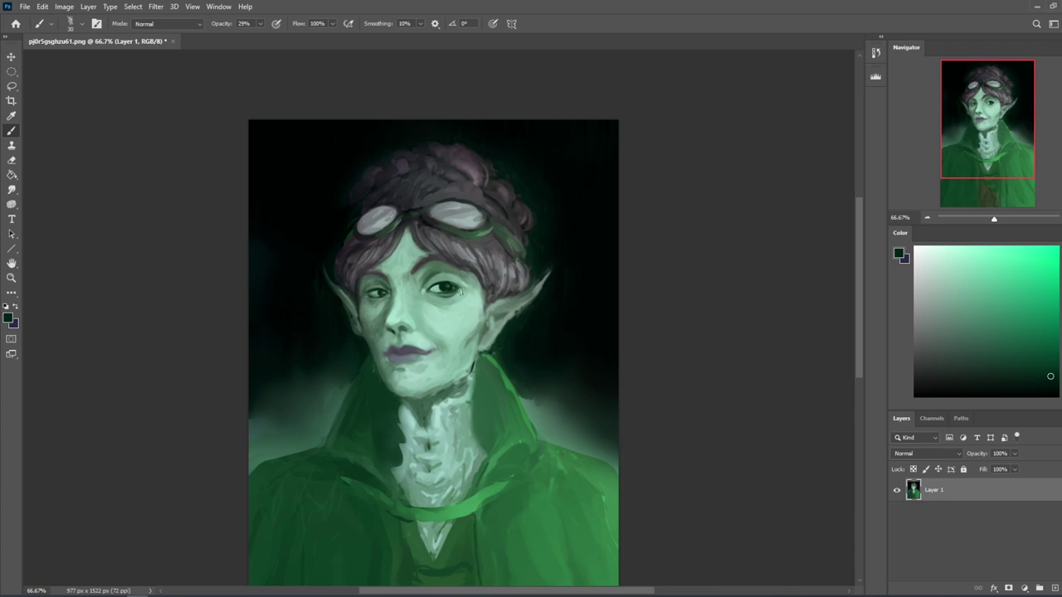
# Step: Set the brush opacity to 64% and soften the skin beside the larger eye's outer corner with sampled pale greens
pyautogui.keyDown('alt'); pyautogui.click(462, 308); pyautogui.keyUp('alt')
pyautogui.press('6')
pyautogui.press('4')
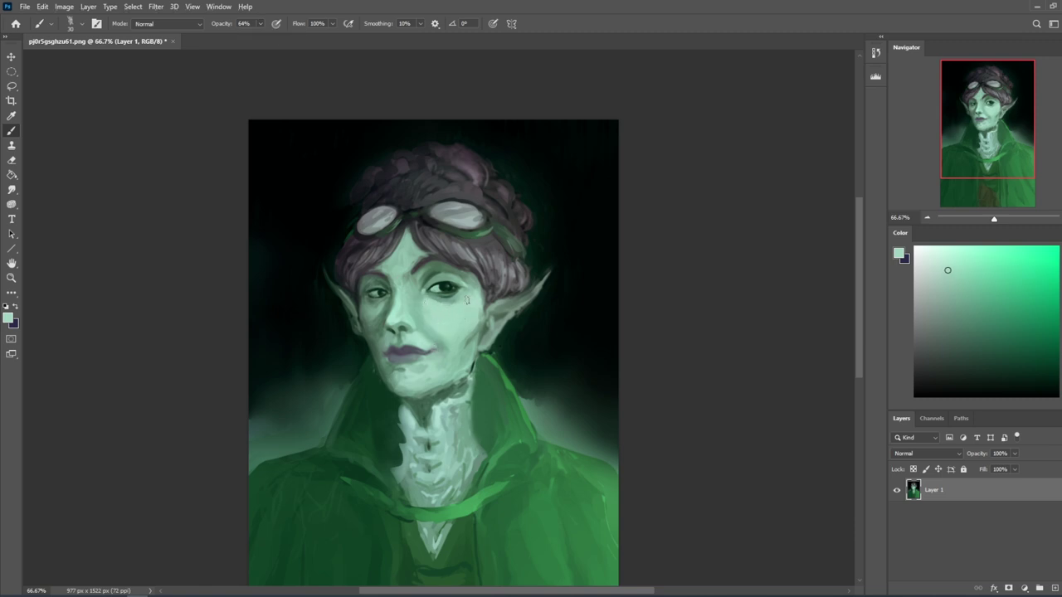
pyautogui.keyDown('alt'); pyautogui.click(448, 276); pyautogui.keyUp('alt')
pyautogui.keyDown('alt'); pyautogui.click(451, 283); pyautogui.keyUp('alt')
pyautogui.keyDown('alt'); pyautogui.click(445, 281); pyautogui.keyUp('alt')
# Step: Refine the larger eye's lids and outer corner using a smaller brush and skin tones sampled nearby
pyautogui.press('[')
pyautogui.press('[')
pyautogui.press('[')
pyautogui.press('[')
pyautogui.keyDown('alt'); pyautogui.click(469, 288); pyautogui.keyUp('alt')
pyautogui.press(']')
pyautogui.keyDown('alt'); pyautogui.click(471, 286); pyautogui.keyUp('alt')
# Step: Define the nostrils and underside of the nose with sampled skin tones and very dark green
pyautogui.keyDown('alt'); pyautogui.click(385, 328); pyautogui.keyUp('alt')
pyautogui.keyDown('alt'); pyautogui.click(401, 325); pyautogui.keyUp('alt')
pyautogui.keyDown('alt'); pyautogui.click(446, 287); pyautogui.keyUp('alt')
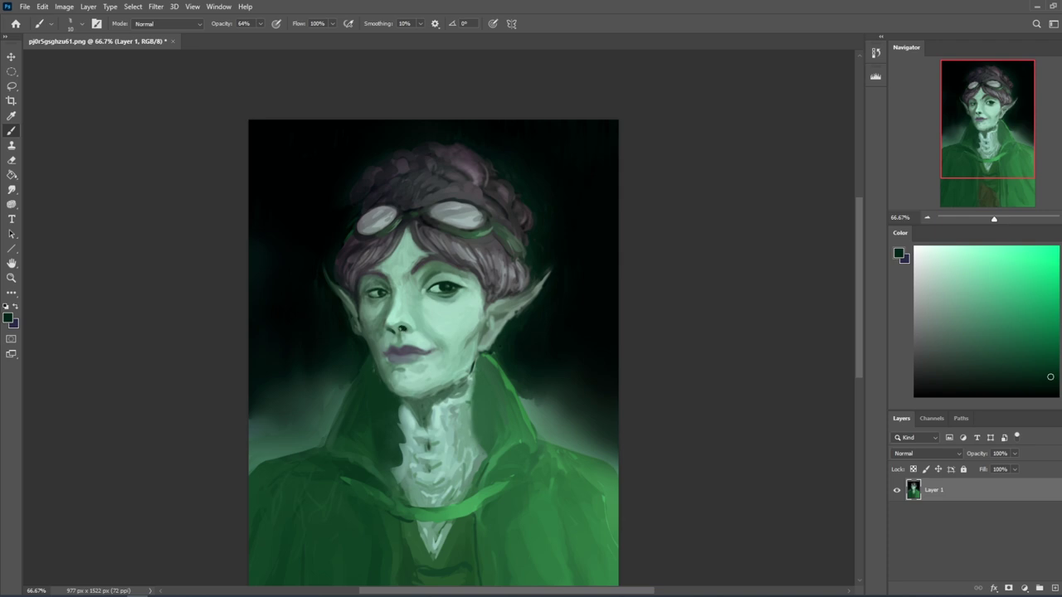
# Step: Rework the edges of the lips and the shadow beneath them with tones sampled around the mouth
pyautogui.keyDown('alt'); pyautogui.click(404, 356); pyautogui.keyUp('alt')
pyautogui.keyDown('alt'); pyautogui.click(393, 359); pyautogui.keyUp('alt')
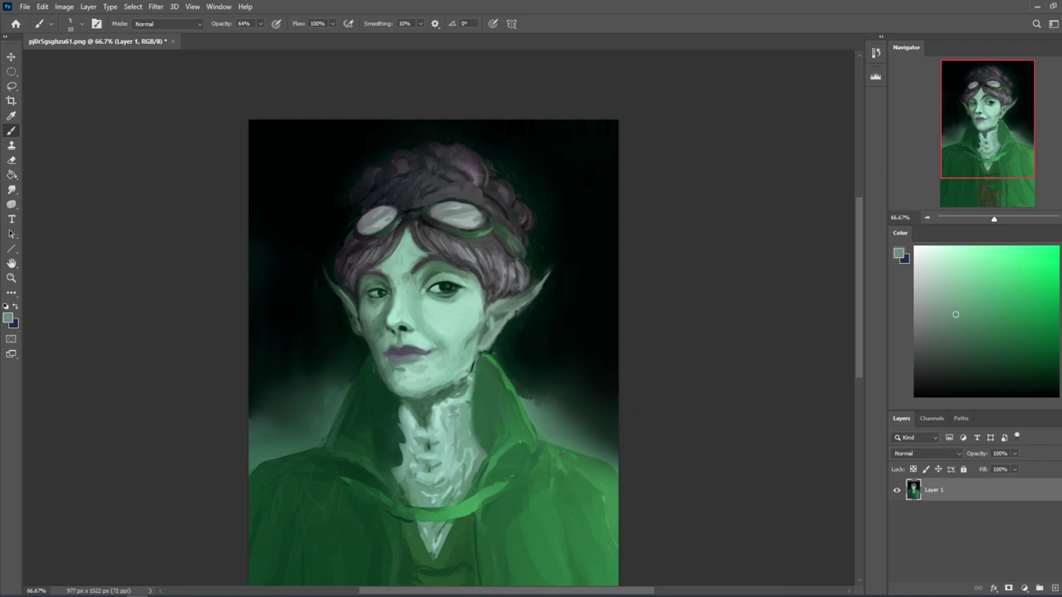
pyautogui.keyDown('alt'); pyautogui.click(413, 358); pyautogui.keyUp('alt')
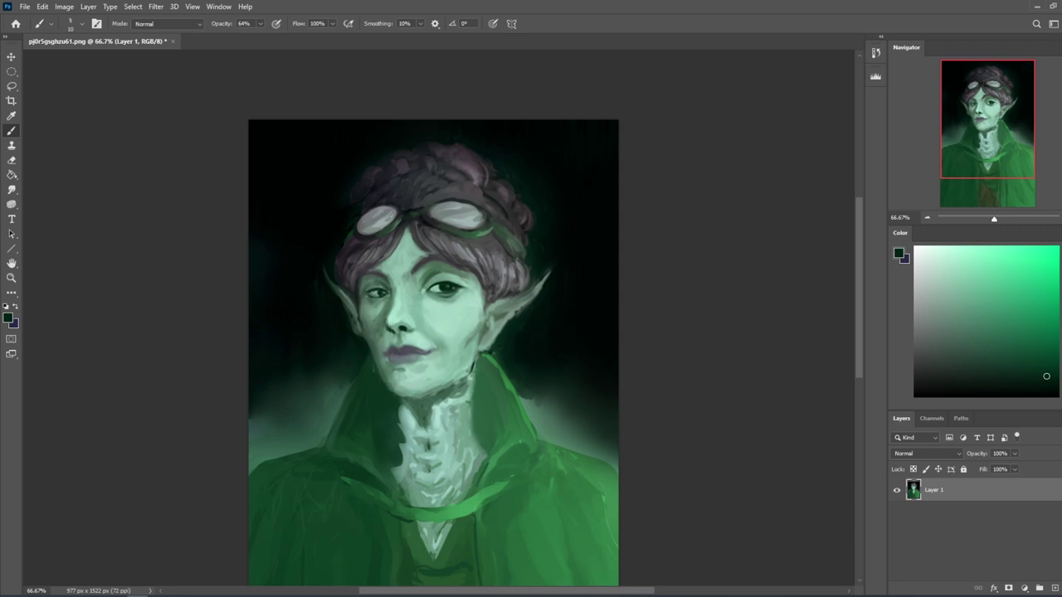
pyautogui.keyDown('alt'); pyautogui.click(392, 365); pyautogui.keyUp('alt')
pyautogui.keyDown('alt'); pyautogui.click(404, 358); pyautogui.keyUp('alt')
# Step: Touch up the nostril and lip contours with a finer brush, alternating colors sampled from the nose and mouth
pyautogui.keyDown('alt'); pyautogui.click(390, 329); pyautogui.keyUp('alt')
pyautogui.press('[')
pyautogui.press('[')
pyautogui.press('[')
pyautogui.keyDown('alt'); pyautogui.click(398, 357); pyautogui.keyUp('alt')
pyautogui.click(389, 328)
pyautogui.keyDown('alt'); pyautogui.click(389, 330); pyautogui.keyUp('alt')
pyautogui.keyDown('alt'); pyautogui.click(402, 356); pyautogui.keyUp('alt')
# Step: Pick a near-black purple and paint a thin dark line where the lips meet
pyautogui.keyDown('alt'); pyautogui.click(479, 273); pyautogui.keyUp('alt')
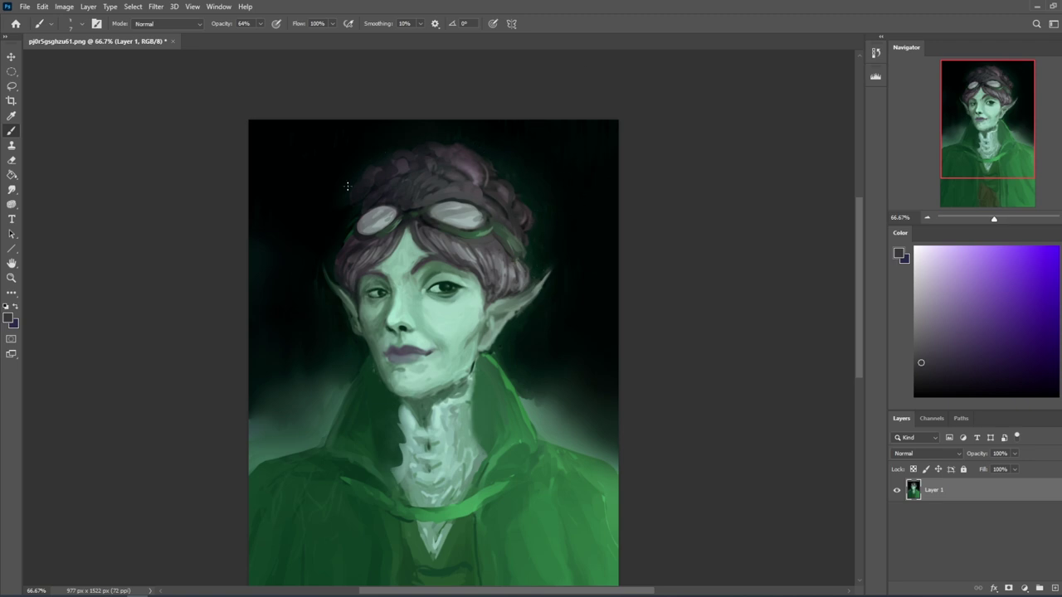
pyautogui.keyDown('alt'); pyautogui.click(514, 284); pyautogui.keyUp('alt')
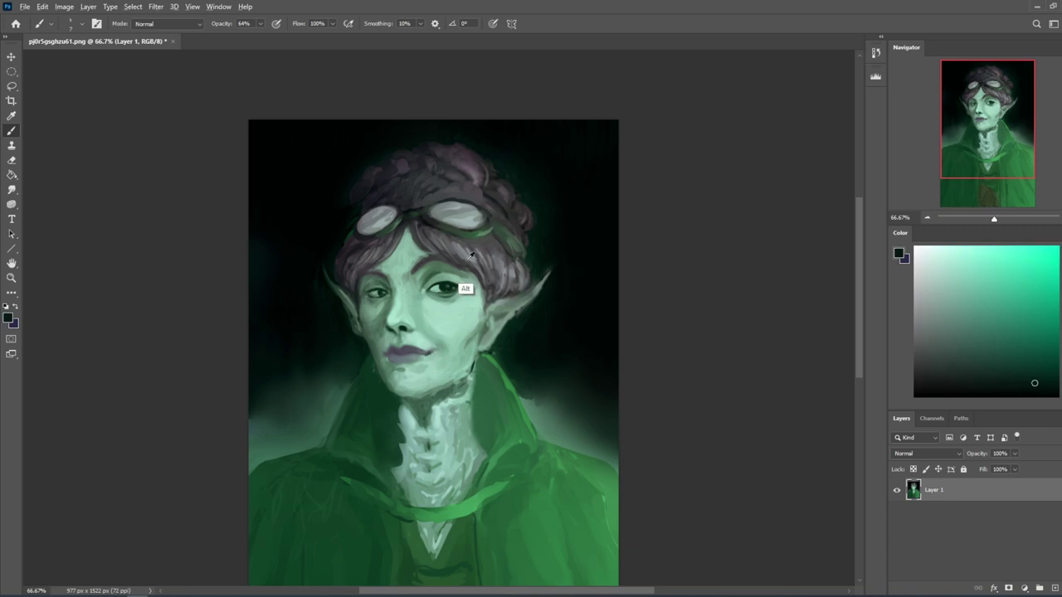
pyautogui.keyDown('alt'); pyautogui.click(475, 297); pyautogui.keyUp('alt')
pyautogui.click(941, 379)
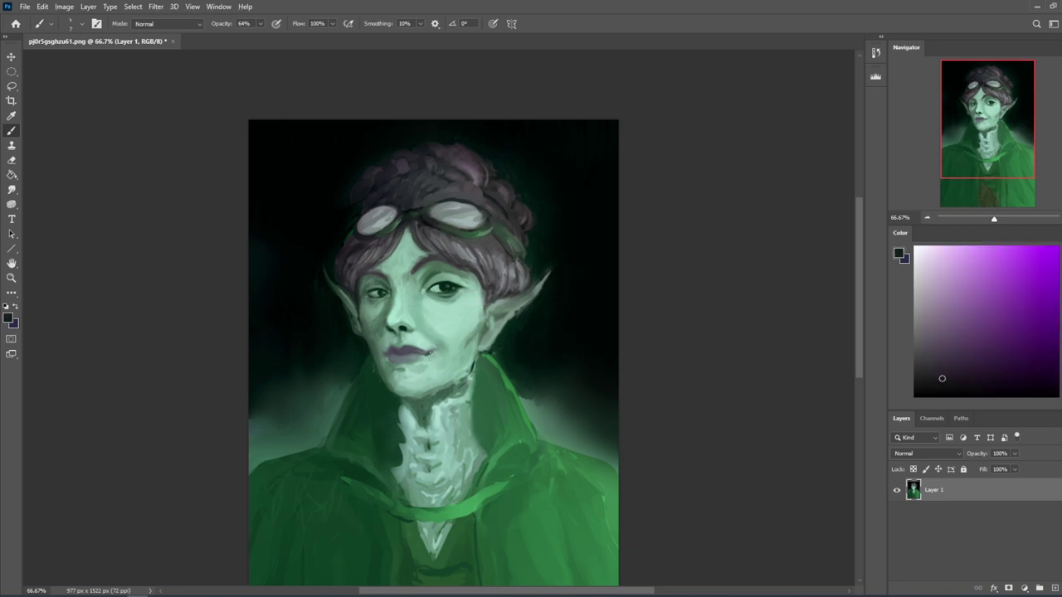
pyautogui.moveTo(393, 353); pyautogui.dragTo(423, 352)
pyautogui.press('.')
# Step: Trim the shadow-side cheek and jaw contour, painting over the earlobe with sampled dark greens
pyautogui.keyDown('alt'); pyautogui.click(373, 371); pyautogui.keyUp('alt')
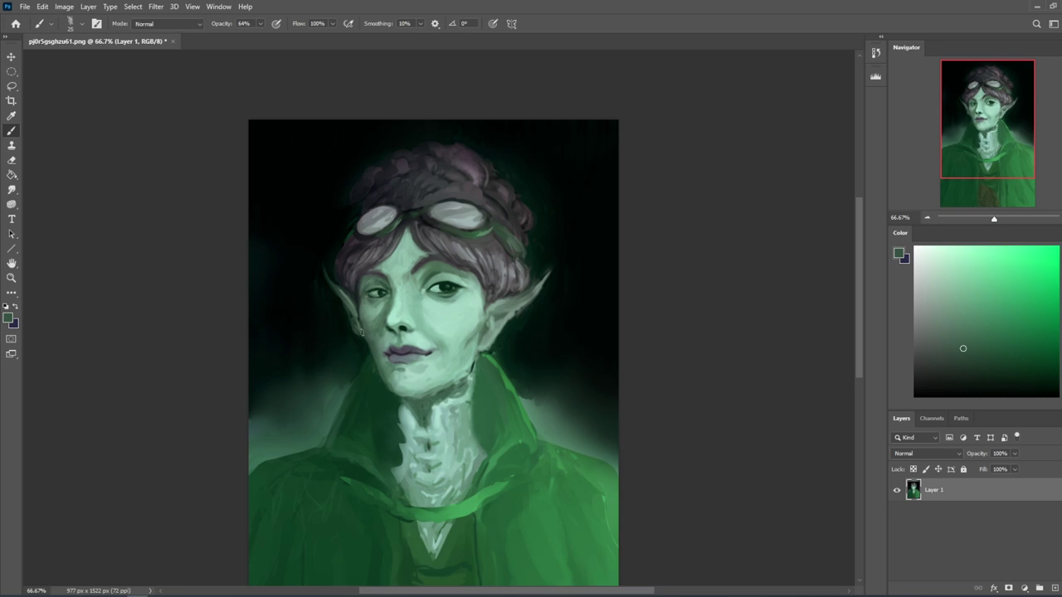
pyautogui.moveTo(380, 357); pyautogui.dragTo(383, 370)
pyautogui.keyDown('alt'); pyautogui.click(376, 379); pyautogui.keyUp('alt')
pyautogui.keyDown('alt'); pyautogui.click(372, 373); pyautogui.keyUp('alt')
pyautogui.keyDown('alt'); pyautogui.click(365, 340); pyautogui.keyUp('alt')
pyautogui.keyDown('alt'); pyautogui.click(367, 340); pyautogui.keyUp('alt')
pyautogui.keyDown('alt'); pyautogui.click(357, 295); pyautogui.keyUp('alt')
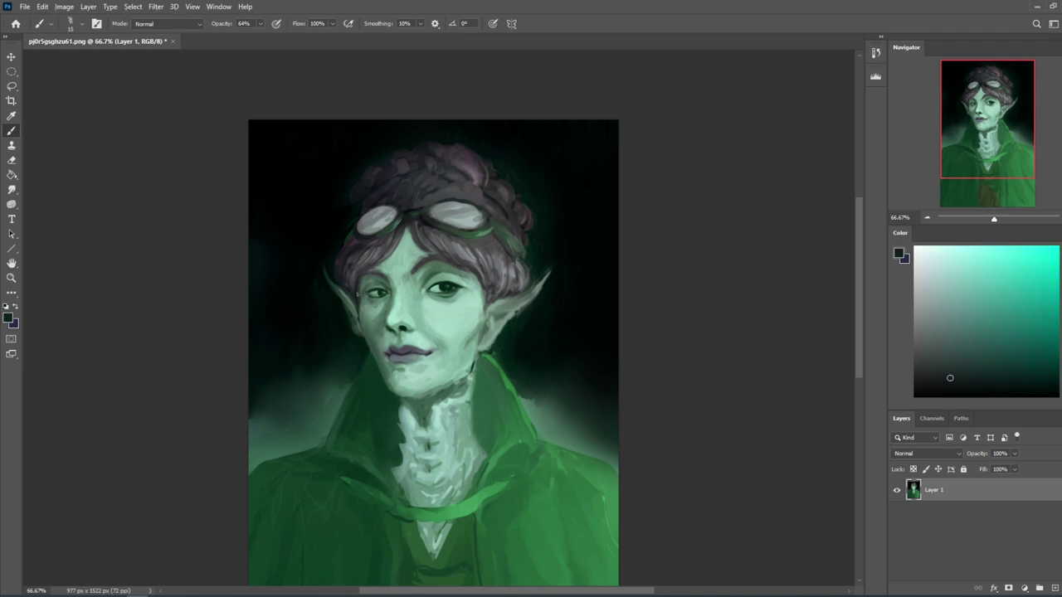
pyautogui.keyDown('alt'); pyautogui.click(356, 329); pyautogui.keyUp('alt')
pyautogui.keyDown('alt'); pyautogui.click(357, 368); pyautogui.keyUp('alt')
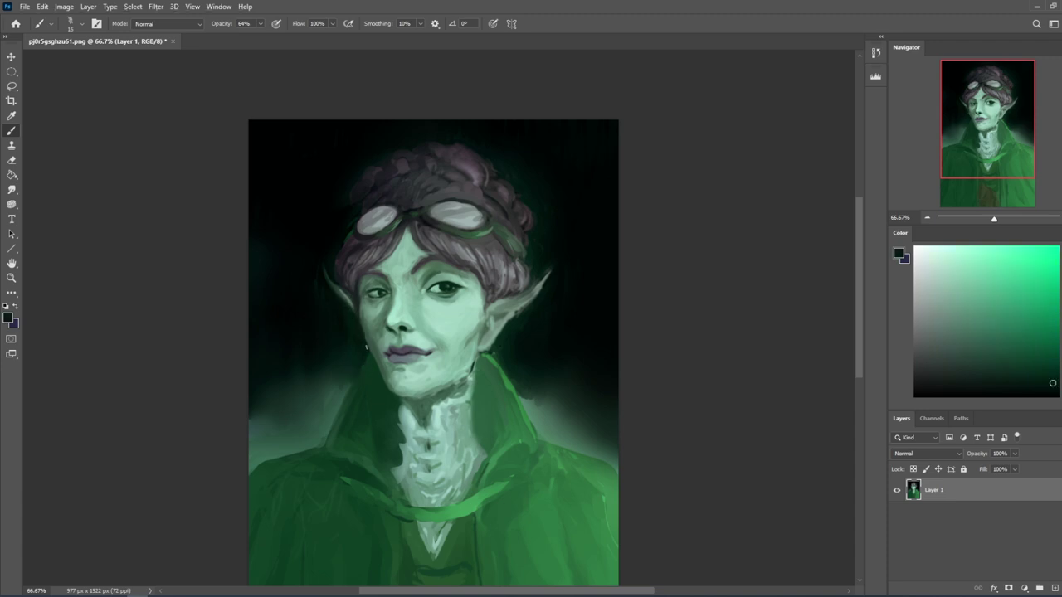
# Step: Lasso the far ear, copy it to a new layer and shift the copy slightly down
pyautogui.press('l')
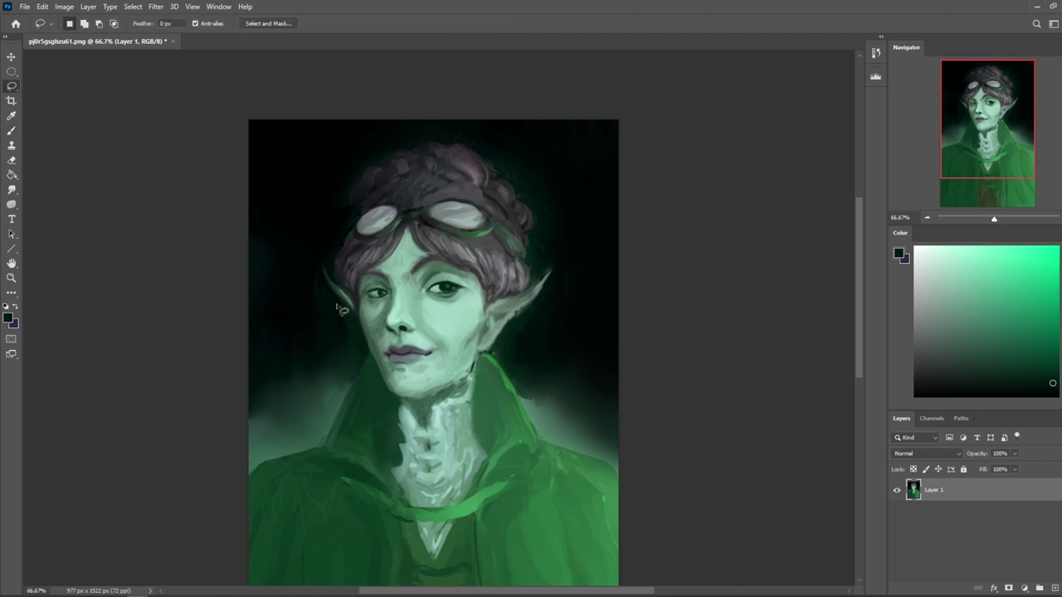
pyautogui.moveTo(358, 332)
pyautogui.mouseDown()
pyautogui.moveTo(314, 250)
pyautogui.moveTo(335, 232)
pyautogui.mouseUp()
pyautogui.hotkey('ctrl', 'j')
pyautogui.hotkey('ctrl', 't')
pyautogui.moveTo(346, 298); pyautogui.dragTo(350, 316)
pyautogui.click(561, 23)
pyautogui.hotkey('ctrl', 'd')
# Step: Erase the surplus edges around the repositioned ear copy and return to the Brush tool
pyautogui.press('e')
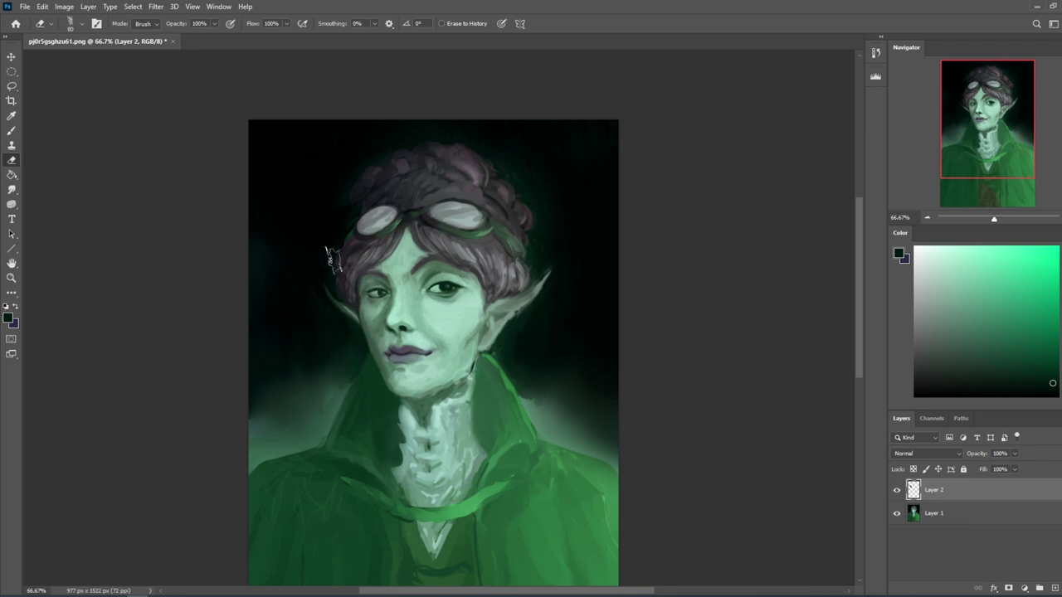
pyautogui.press('ctrl')
pyautogui.press('b')
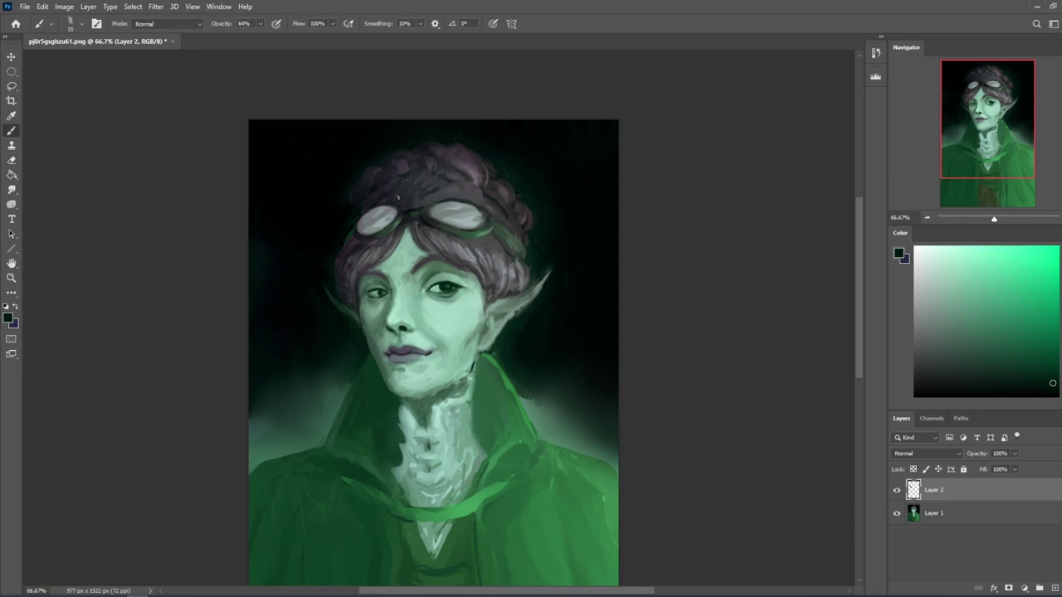
# Step: Raise the brush opacity to 100% and repaint the shadow-side cheek edge with sampled muted green
pyautogui.keyDown('alt'); pyautogui.click(355, 325); pyautogui.keyUp('alt')
pyautogui.keyDown('alt'); pyautogui.click(369, 362); pyautogui.keyUp('alt')
pyautogui.click(261, 24)
pyautogui.moveTo(262, 36); pyautogui.dragTo(346, 54)
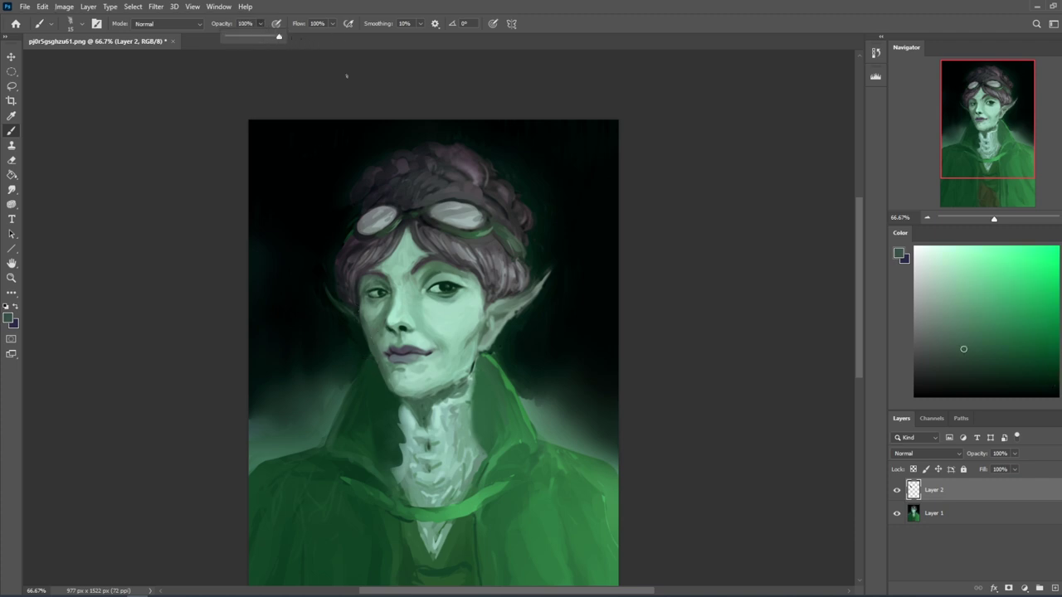
pyautogui.keyDown('alt'); pyautogui.click(367, 379); pyautogui.keyUp('alt')
pyautogui.moveTo(362, 327); pyautogui.dragTo(366, 338)
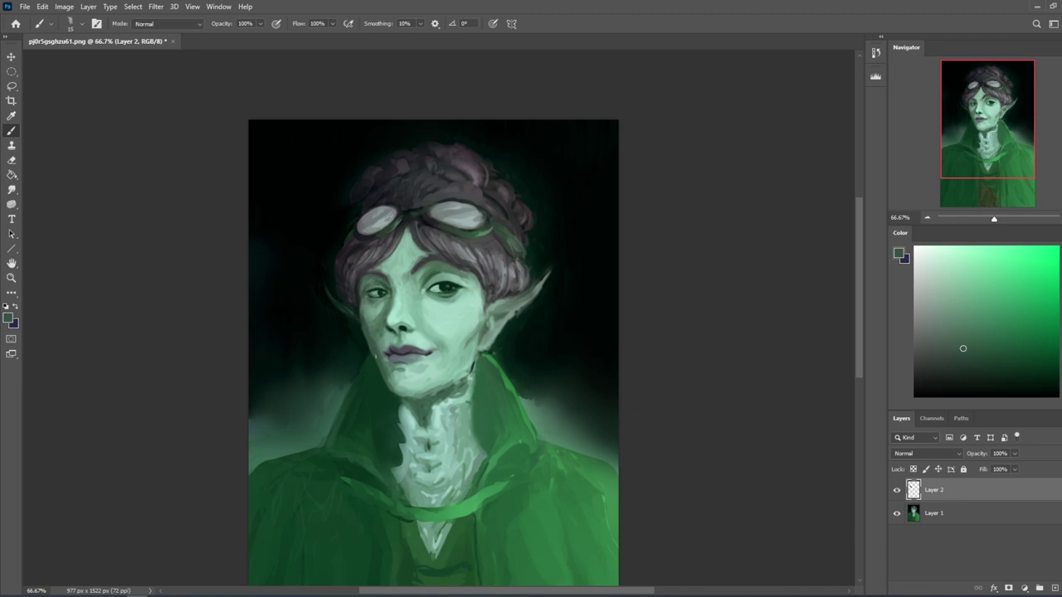
# Step: Clean up the boundary between the shadow-side jaw, collar and background with dark greens sampled nearby
pyautogui.keyDown('alt'); pyautogui.click(378, 364); pyautogui.keyUp('alt')
pyautogui.keyDown('alt'); pyautogui.click(370, 342); pyautogui.keyUp('alt')
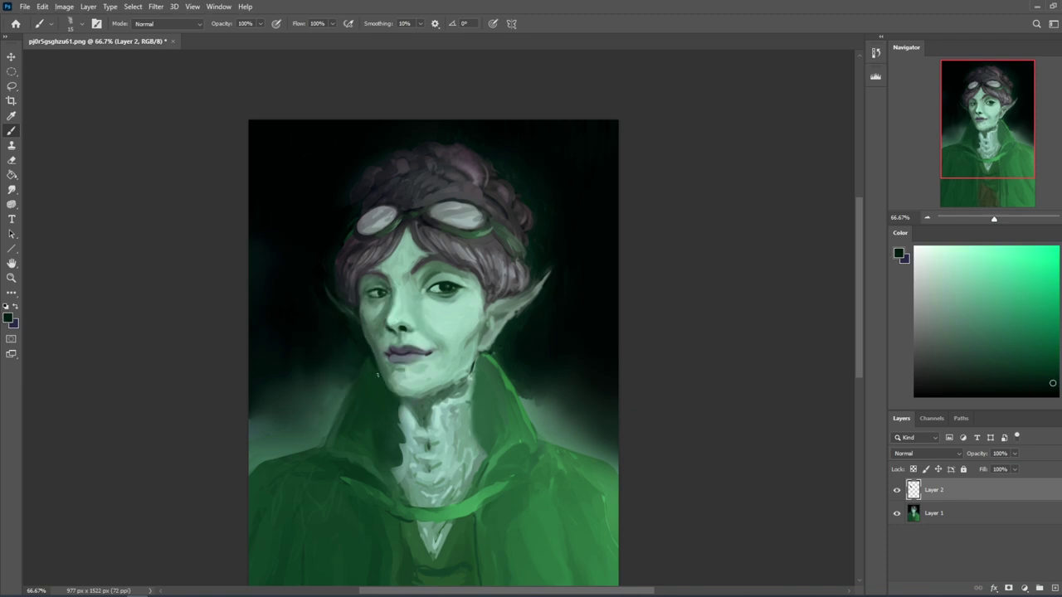
pyautogui.keyDown('alt'); pyautogui.click(373, 411); pyautogui.keyUp('alt')
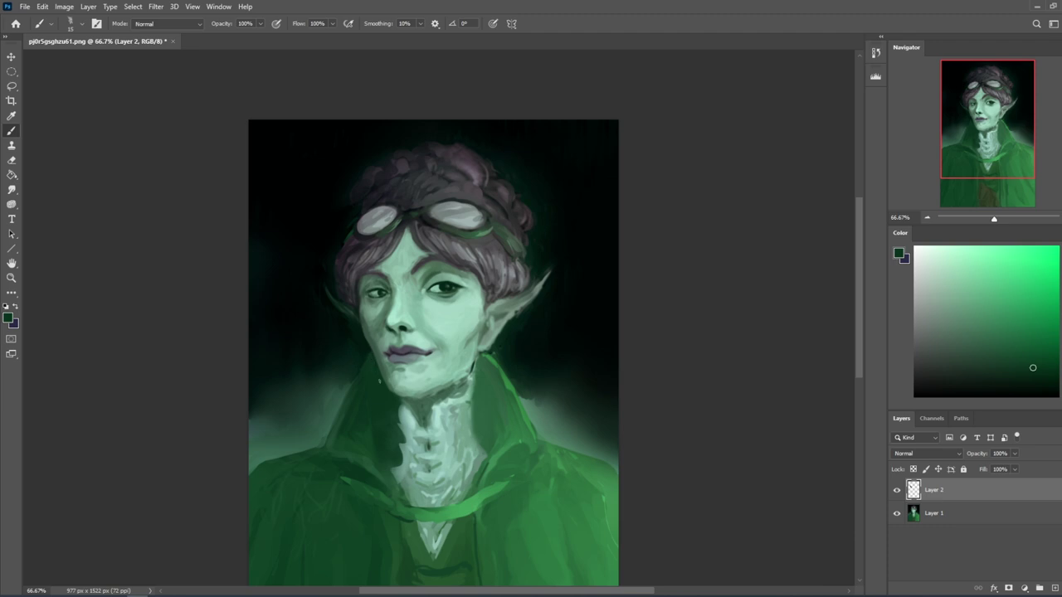
pyautogui.keyDown('alt'); pyautogui.click(358, 368); pyautogui.keyUp('alt')
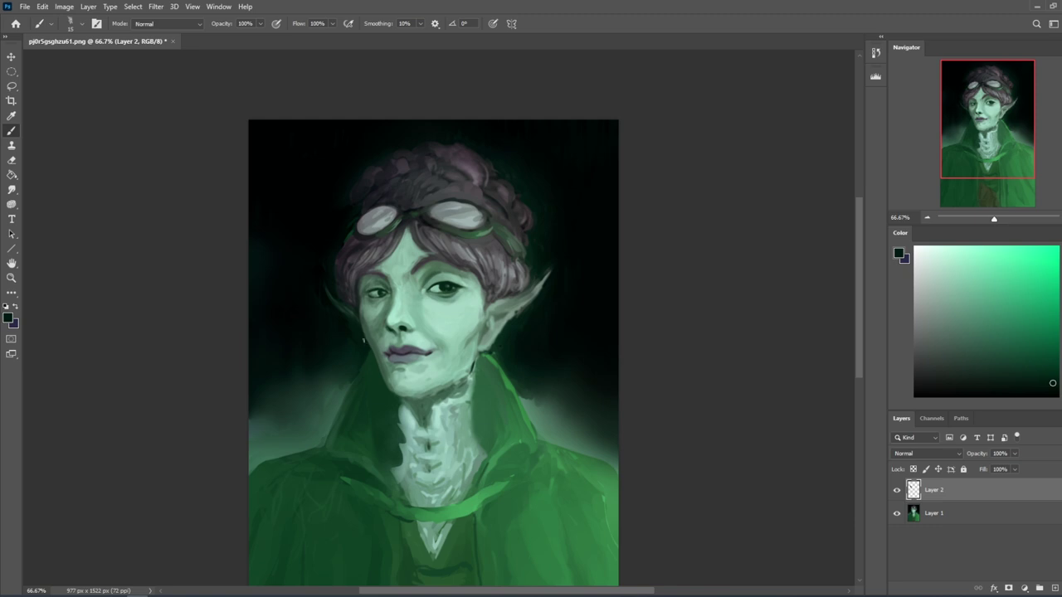
pyautogui.keyDown('alt'); pyautogui.click(371, 341); pyautogui.keyUp('alt')
pyautogui.keyDown('alt'); pyautogui.click(388, 341); pyautogui.keyUp('alt')
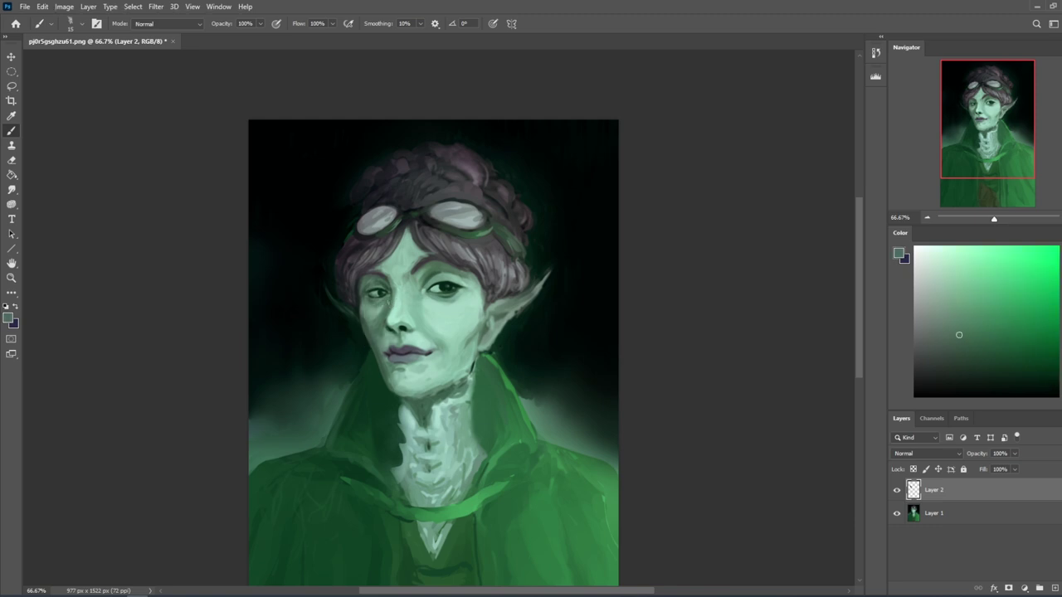
# Step: Cover the larger eye's iris with a flat muted green using a small brush
pyautogui.keyDown('alt'); pyautogui.click(438, 299); pyautogui.keyUp('alt')
pyautogui.keyDown('alt'); pyautogui.click(437, 282); pyautogui.keyUp('alt')
pyautogui.keyDown('alt'); pyautogui.click(442, 288); pyautogui.keyUp('alt')
pyautogui.press('z')
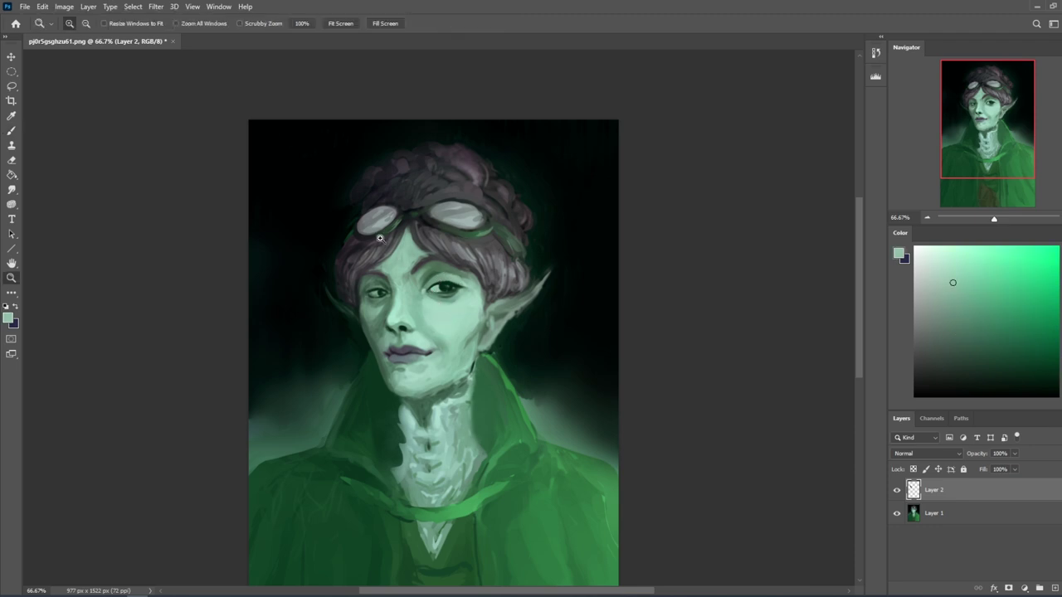
pyautogui.moveTo(379, 237); pyautogui.dragTo(520, 330)
pyautogui.press('b')
pyautogui.press('[')
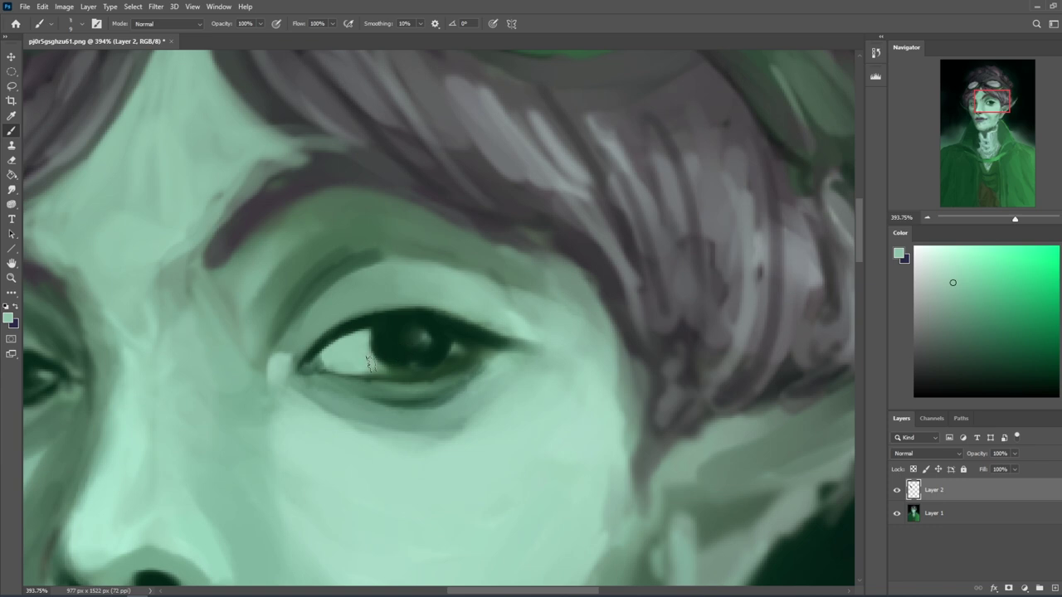
pyautogui.moveTo(389, 357)
pyautogui.mouseDown()
pyautogui.moveTo(414, 352)
pyautogui.moveTo(400, 342)
pyautogui.mouseUp()
pyautogui.hotkey('ctrl', 'z')
# Step: Paint a dark green ring and shading into the larger eye's iris, varying the brush size
pyautogui.keyDown('alt'); pyautogui.click(456, 330); pyautogui.keyUp('alt')
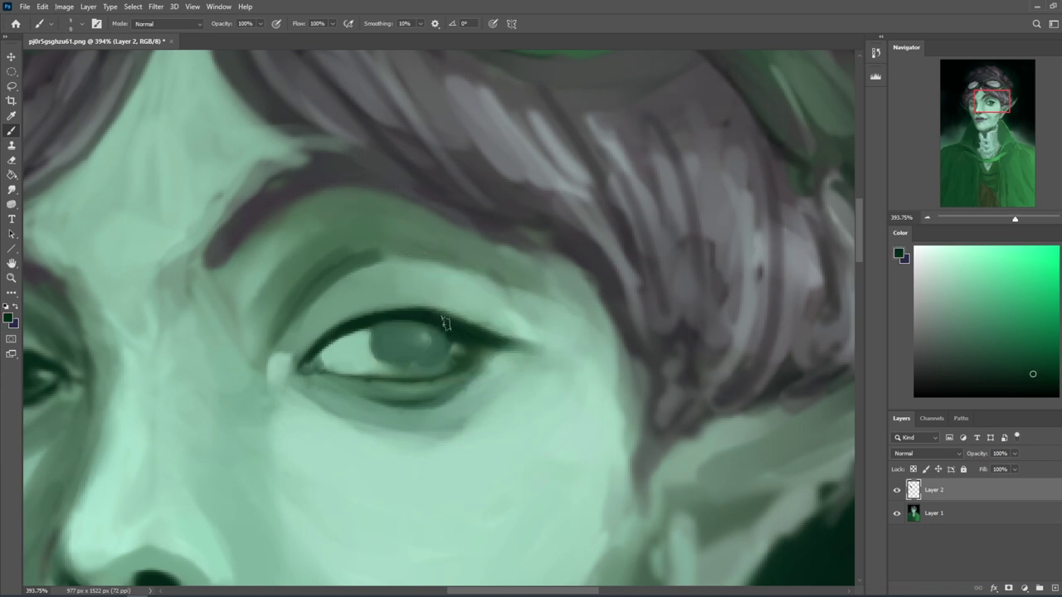
pyautogui.click(409, 340)
pyautogui.moveTo(405, 339)
pyautogui.mouseDown()
pyautogui.moveTo(372, 328)
pyautogui.moveTo(400, 376)
pyautogui.moveTo(375, 322)
pyautogui.moveTo(414, 359)
pyautogui.moveTo(373, 327)
pyautogui.moveTo(416, 375)
pyautogui.moveTo(375, 342)
pyautogui.moveTo(449, 355)
pyautogui.moveTo(450, 344)
pyautogui.moveTo(443, 367)
pyautogui.moveTo(421, 372)
pyautogui.moveTo(461, 340)
pyautogui.mouseUp()
pyautogui.click(426, 337)
pyautogui.press(']')
pyautogui.press(']')
pyautogui.press(']')
pyautogui.press(']')
pyautogui.moveTo(442, 338)
pyautogui.mouseDown()
pyautogui.moveTo(410, 362)
pyautogui.moveTo(436, 360)
pyautogui.moveTo(444, 331)
pyautogui.moveTo(435, 320)
pyautogui.moveTo(370, 322)
pyautogui.moveTo(437, 341)
pyautogui.mouseUp()
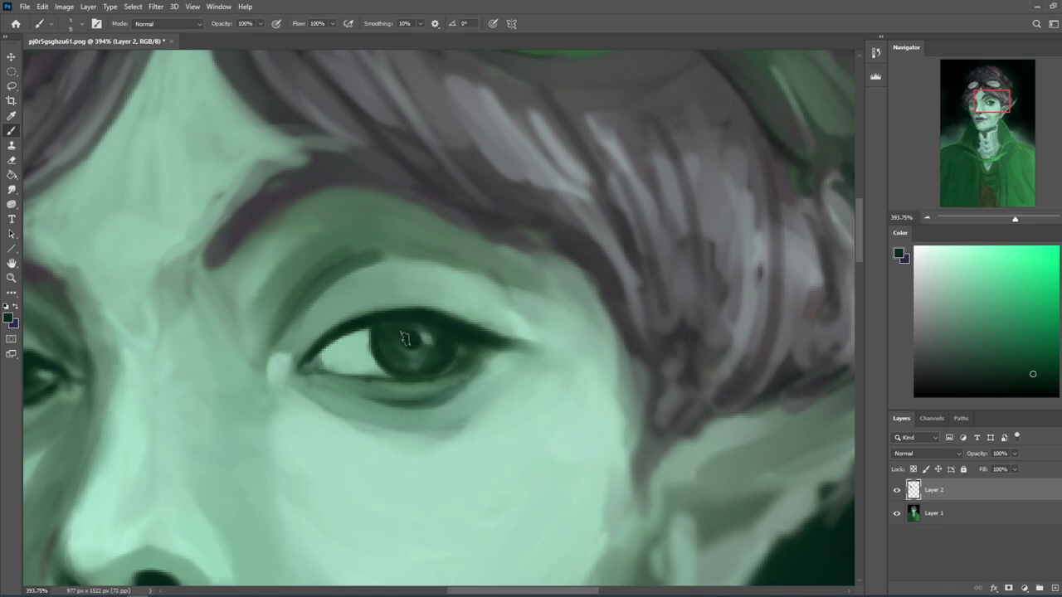
# Step: Pick black and paint the larger eye's pupil and upper lash line with varying brush sizes
pyautogui.click(1009, 396)
pyautogui.moveTo(494, 338); pyautogui.dragTo(370, 318)
pyautogui.press(']')
pyautogui.press(']')
pyautogui.moveTo(488, 339)
pyautogui.mouseDown()
pyautogui.moveTo(373, 319)
pyautogui.moveTo(322, 338)
pyautogui.moveTo(382, 363)
pyautogui.mouseUp()
pyautogui.press('[')
pyautogui.press('[')
pyautogui.moveTo(379, 322)
pyautogui.mouseDown()
pyautogui.moveTo(390, 372)
pyautogui.moveTo(452, 330)
pyautogui.moveTo(431, 373)
pyautogui.moveTo(415, 339)
pyautogui.mouseUp()
pyautogui.press(']')
pyautogui.press(']')
pyautogui.press(']')
pyautogui.press('[')
pyautogui.hotkey('ctrl', '0')
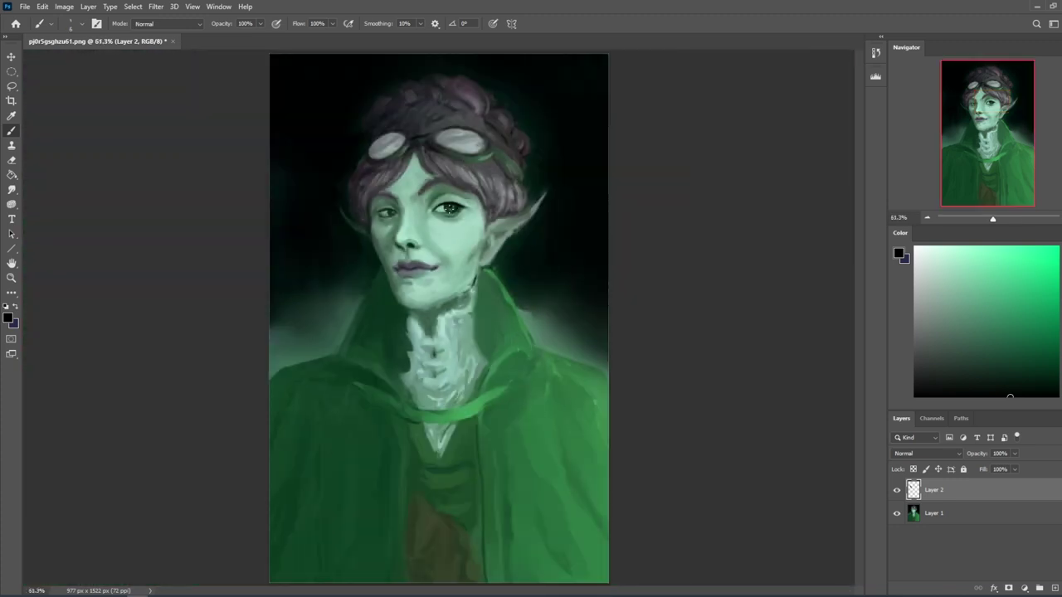
# Step: Soften the larger eye's upper iris and lower lid with sampled tones and a smaller brush
pyautogui.keyDown('alt'); pyautogui.click(449, 203); pyautogui.keyUp('alt')
pyautogui.moveTo(446, 203); pyautogui.dragTo(462, 200)
pyautogui.keyDown('alt'); pyautogui.click(464, 256); pyautogui.keyUp('alt')
pyautogui.press('[')
pyautogui.press('[')
pyautogui.press('[')
pyautogui.moveTo(436, 215); pyautogui.dragTo(454, 217)
# Step: Blend the skin around the larger eye and nose with greens sampled from the face
pyautogui.keyDown('alt'); pyautogui.click(433, 193); pyautogui.keyUp('alt')
pyautogui.keyDown('alt'); pyautogui.click(439, 236); pyautogui.keyUp('alt')
pyautogui.press('ctrl')
pyautogui.keyDown('alt'); pyautogui.click(415, 237); pyautogui.keyUp('alt')
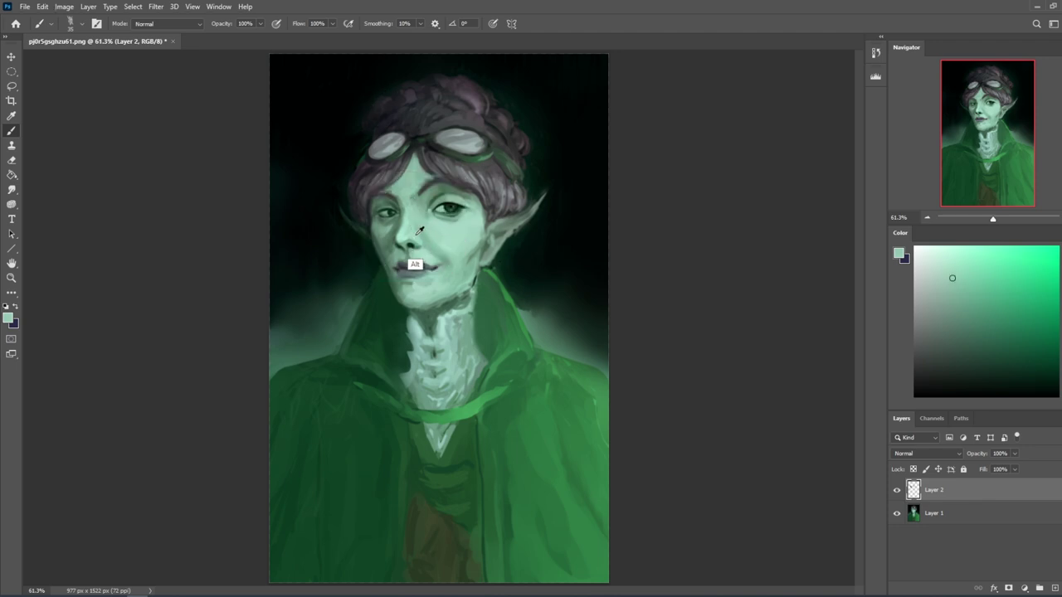
pyautogui.keyDown('alt'); pyautogui.click(449, 208); pyautogui.keyUp('alt')
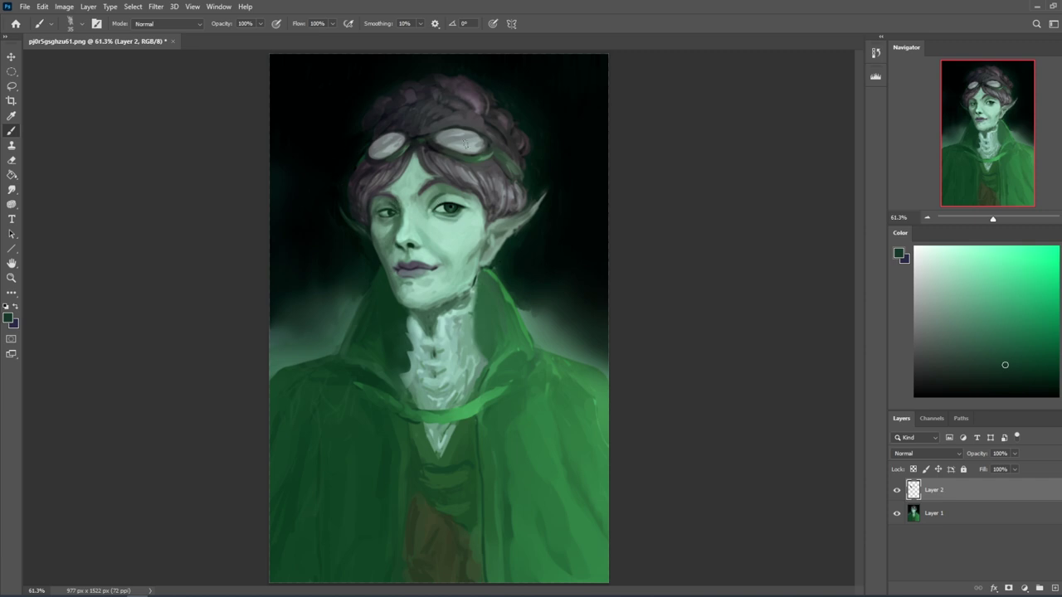
# Step: Darken the smaller eye's inner corner and sharpen the eyes' dark details with a finer brush and near-black
pyautogui.moveTo(396, 213); pyautogui.dragTo(397, 228)
pyautogui.press('z')
pyautogui.hotkey('ctrl', '1')
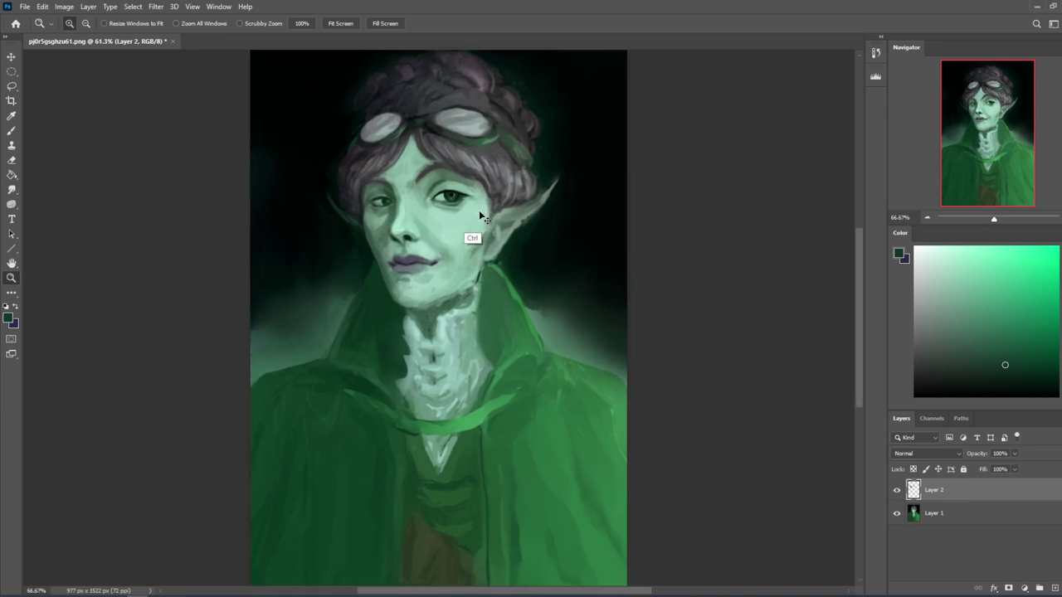
pyautogui.moveTo(410, 142); pyautogui.dragTo(450, 258)
pyautogui.press('b')
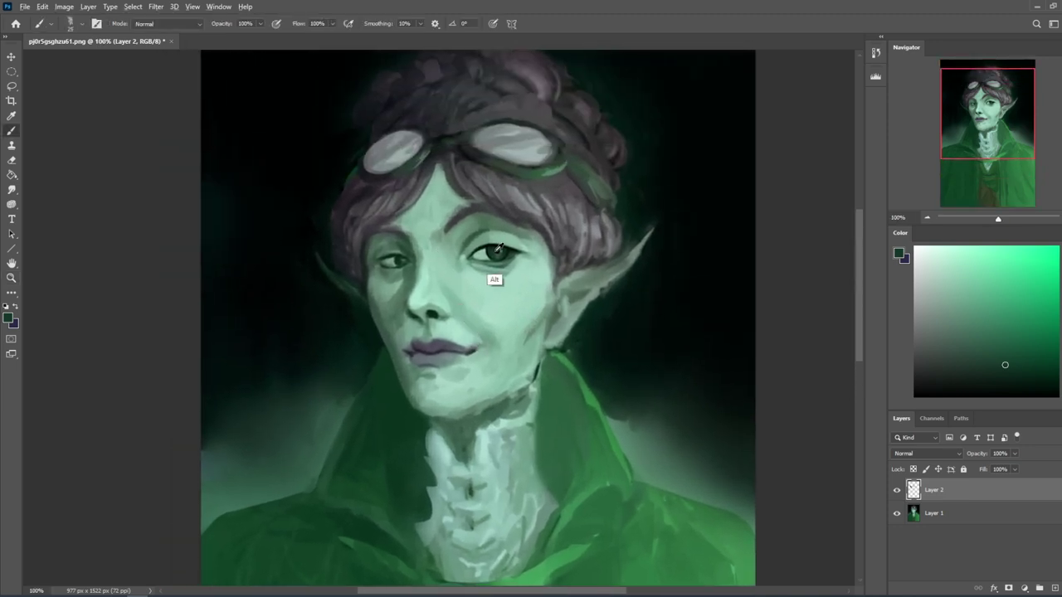
pyautogui.press('[')
pyautogui.press('[')
pyautogui.keyDown('alt'); pyautogui.click(492, 245); pyautogui.keyUp('alt')
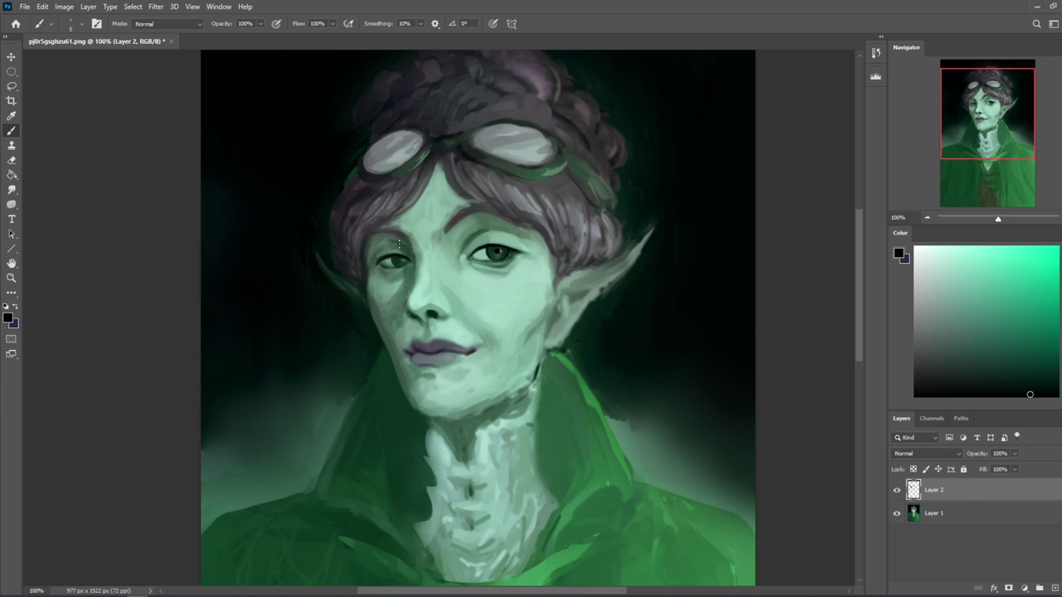
# Step: Undo the last strokes at the smaller eye and rework its upper lid with sampled dark and mid greens
pyautogui.hotkey('ctrl', 'z')
pyautogui.hotkey('ctrl', 'z')
pyautogui.moveTo(400, 244); pyautogui.dragTo(408, 255)
pyautogui.hotkey('ctrl', 'z')
pyautogui.keyDown('alt'); pyautogui.click(391, 239); pyautogui.keyUp('alt')
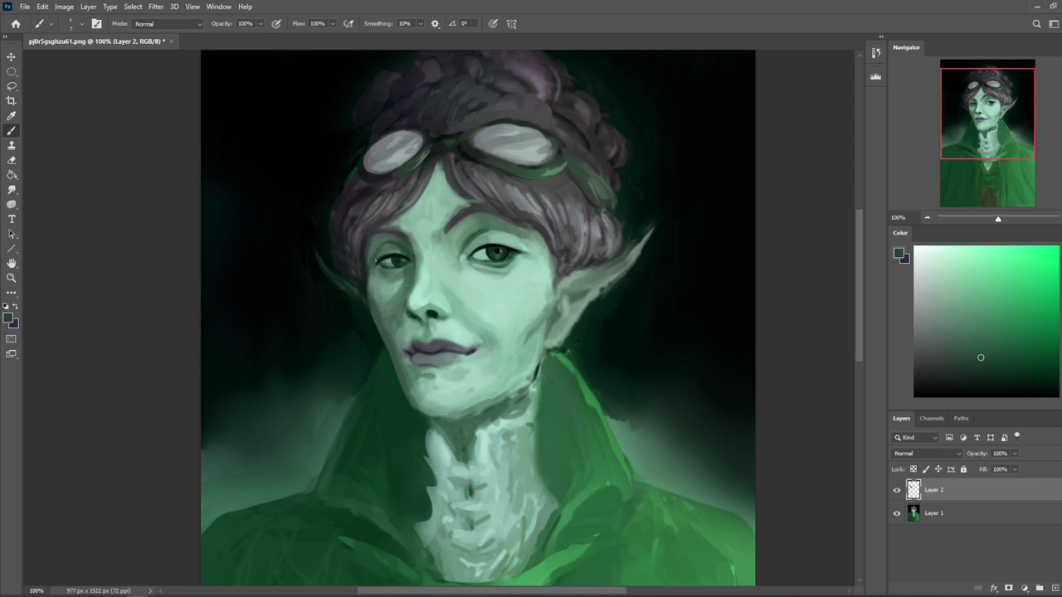
pyautogui.keyDown('alt'); pyautogui.click(408, 257); pyautogui.keyUp('alt')
# Step: Refine the smaller eye's lid and iris with muted greens sampled from both eye areas
pyautogui.scroll(-2, 498, 296)
pyautogui.keyDown('alt'); pyautogui.click(454, 214); pyautogui.keyUp('alt')
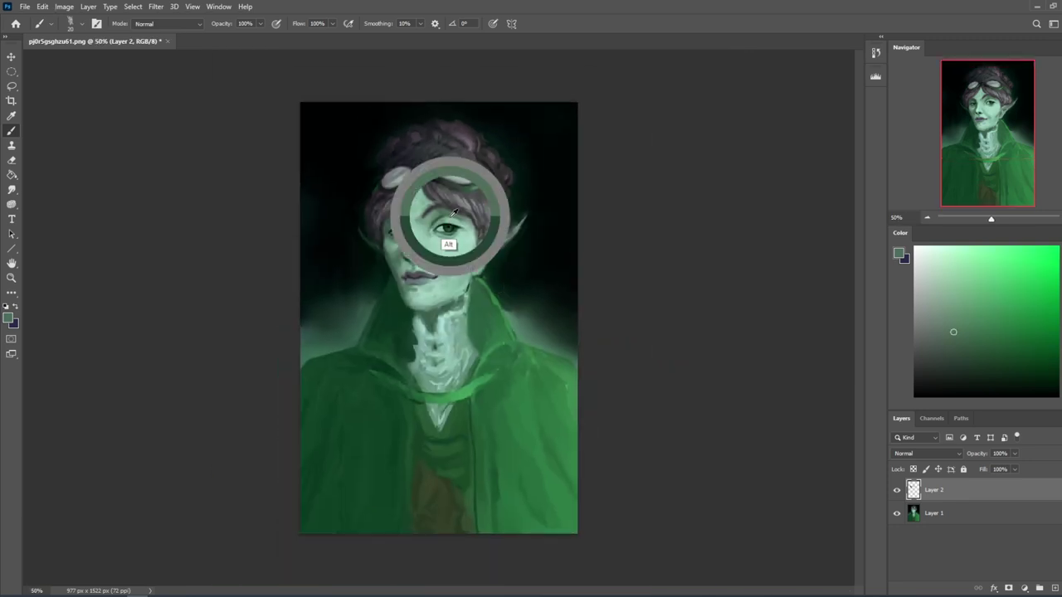
pyautogui.scroll(1, 410, 237)
pyautogui.press('[')
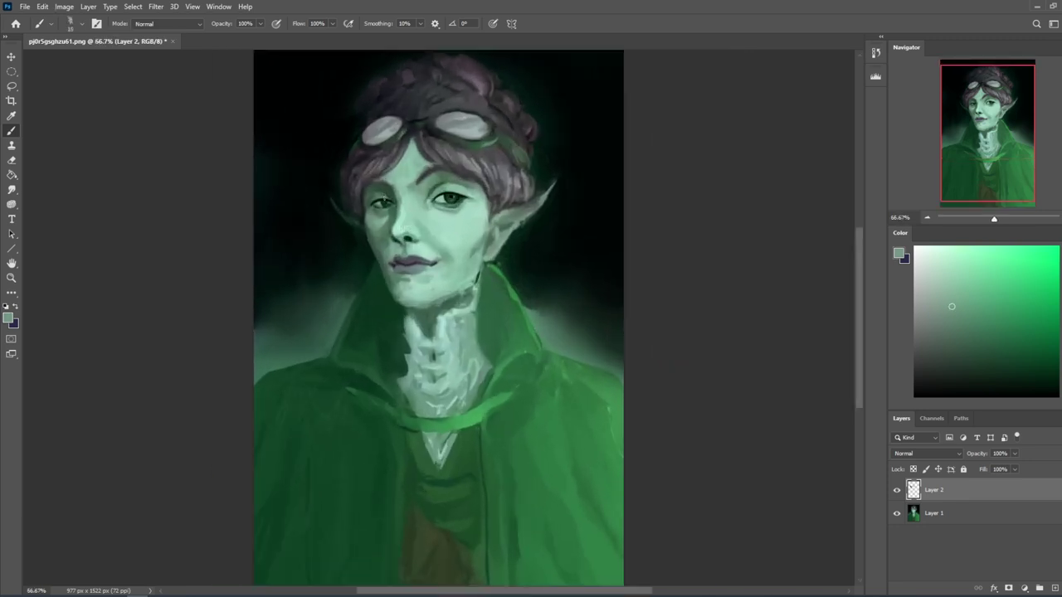
pyautogui.click(382, 196)
pyautogui.keyDown('alt'); pyautogui.click(378, 195); pyautogui.keyUp('alt')
pyautogui.keyDown('alt'); pyautogui.click(377, 195); pyautogui.keyUp('alt')
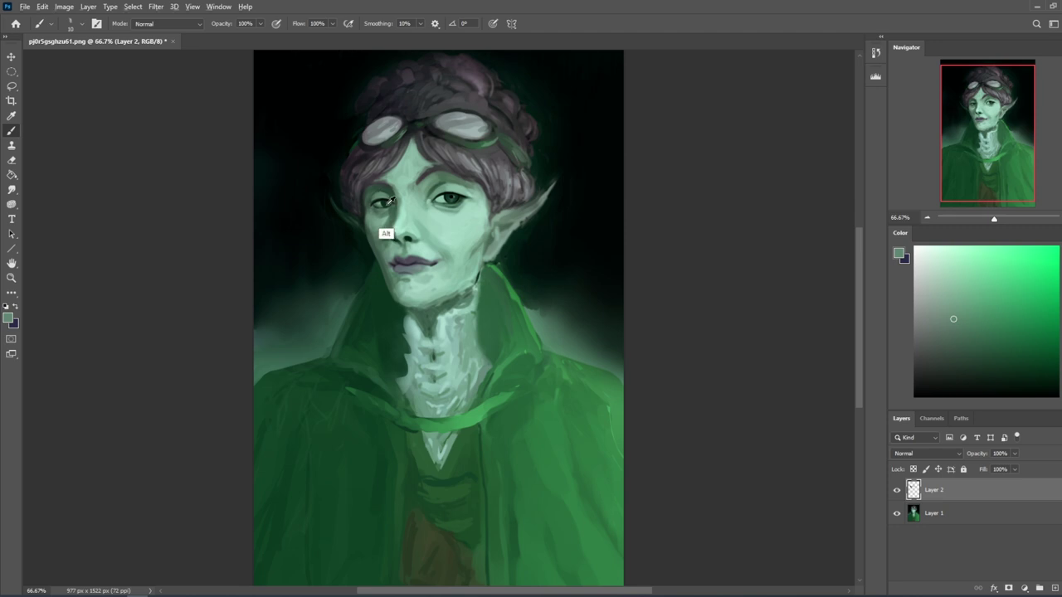
# Step: Touch up the smaller eye and its surrounding shadows with greens sampled around both eyes, undoing the misplaced strokes
pyautogui.keyDown('alt'); pyautogui.click(385, 231); pyautogui.keyUp('alt')
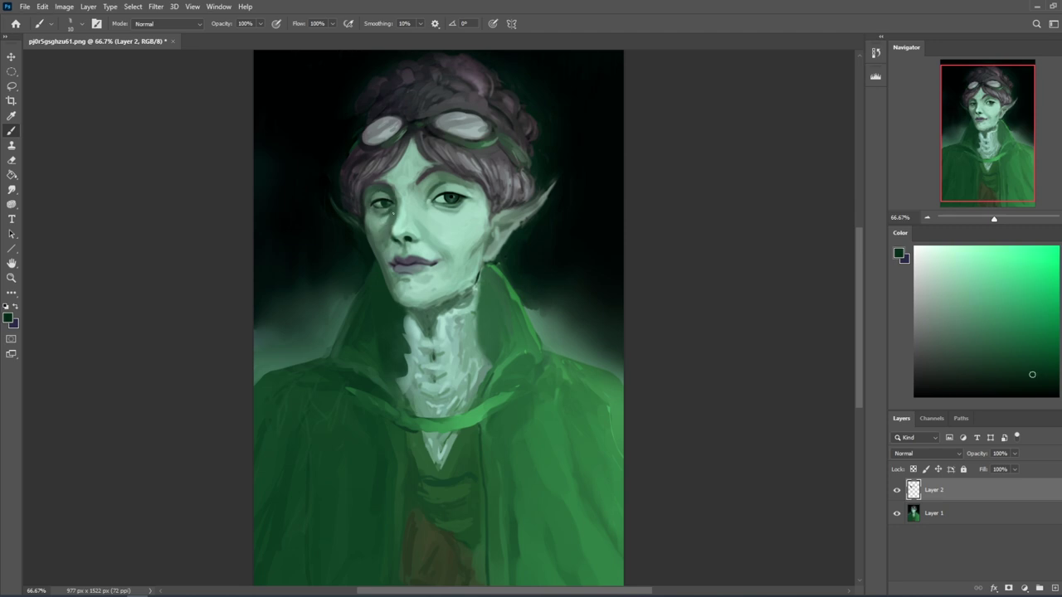
pyautogui.moveTo(459, 208); pyautogui.dragTo(372, 203)
pyautogui.hotkey('ctrl', 'z')
pyautogui.hotkey('ctrl', 'z')
pyautogui.press('alt')
pyautogui.keyDown('alt'); pyautogui.click(375, 205); pyautogui.keyUp('alt')
pyautogui.keyDown('alt'); pyautogui.click(379, 236); pyautogui.keyUp('alt')
pyautogui.keyDown('alt'); pyautogui.click(433, 197); pyautogui.keyUp('alt')
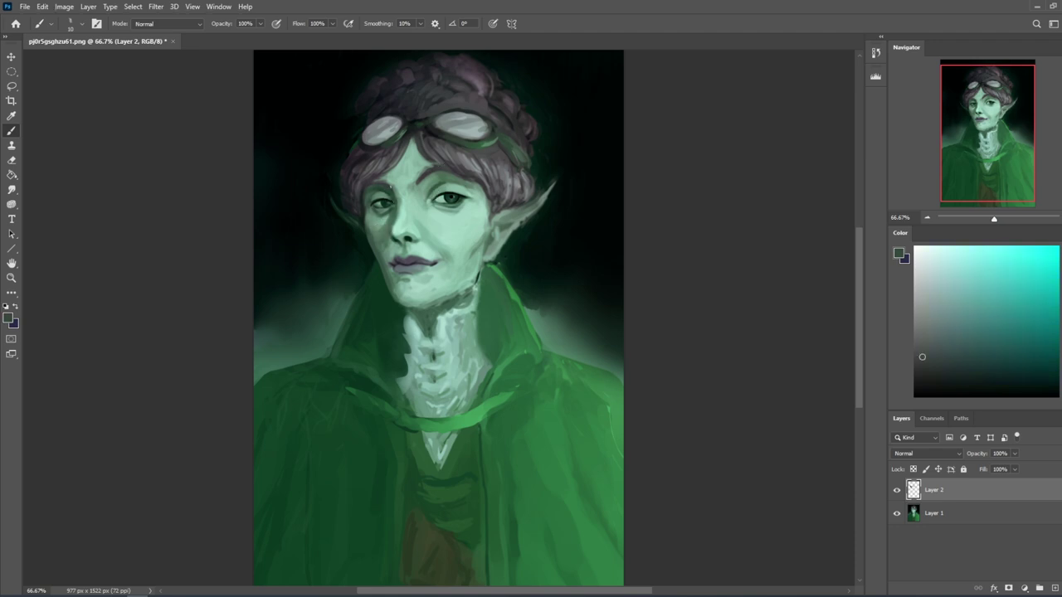
# Step: Shade the skin beside the nose with a 20 px brush in Darken mode, using sampled green
pyautogui.keyDown('alt'); pyautogui.click(370, 218); pyautogui.keyUp('alt')
pyautogui.press(']')
pyautogui.press(']')
pyautogui.press(']')
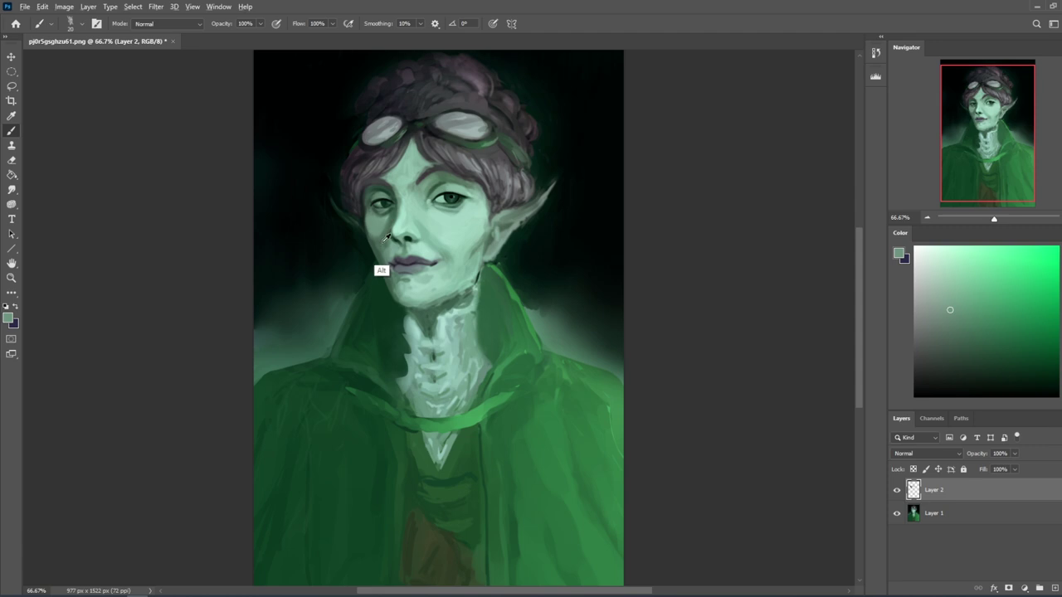
pyautogui.click(166, 23)
pyautogui.click(207, 66)
pyautogui.moveTo(395, 242); pyautogui.dragTo(385, 250)
pyautogui.keyDown('alt'); pyautogui.click(371, 247); pyautogui.keyUp('alt')
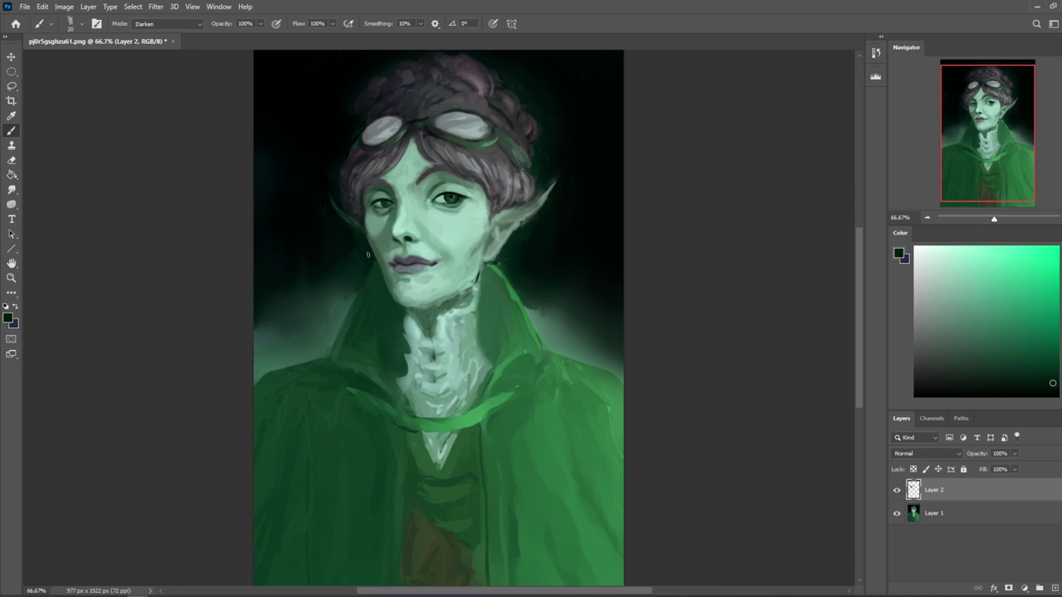
# Step: Try darkening the far side of the jaw with sampled greens, undo the stroke, and resample from the face and collar
pyautogui.keyDown('alt'); pyautogui.click(386, 282); pyautogui.keyUp('alt')
pyautogui.keyDown('alt'); pyautogui.click(389, 287); pyautogui.keyUp('alt')
pyautogui.moveTo(401, 280); pyautogui.dragTo(394, 304)
pyautogui.hotkey('ctrl', 'z')
pyautogui.keyDown('alt'); pyautogui.click(397, 282); pyautogui.keyUp('alt')
pyautogui.keyDown('alt'); pyautogui.click(363, 330); pyautogui.keyUp('alt')
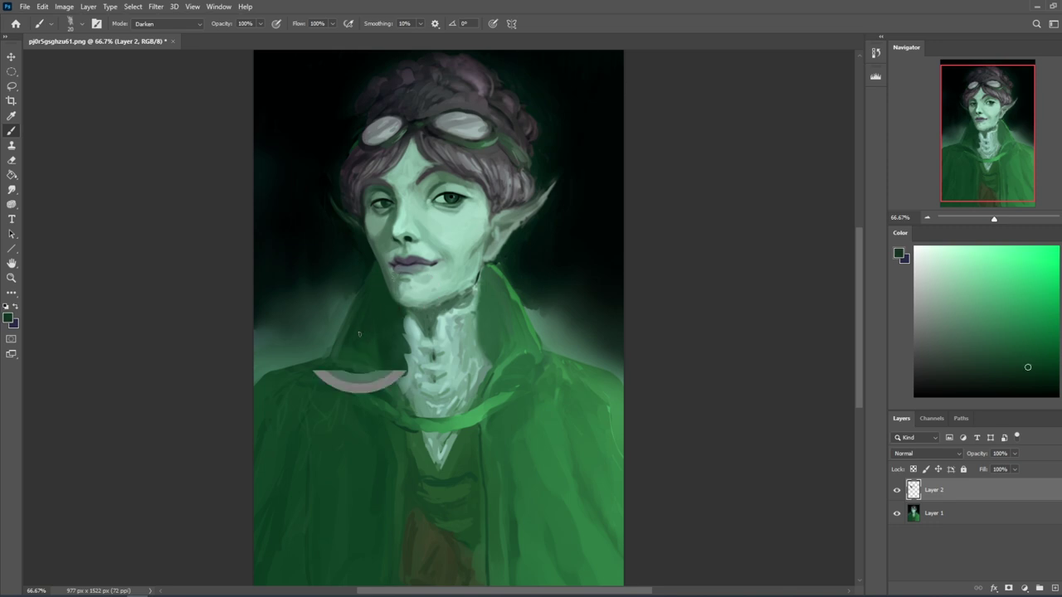
# Step: Paint over the bright rim of the collar below the larger ear with sampled muted greens in Darken mode
pyautogui.hotkey('ctrl', '-')
pyautogui.keyDown('alt'); pyautogui.click(484, 303); pyautogui.keyUp('alt')
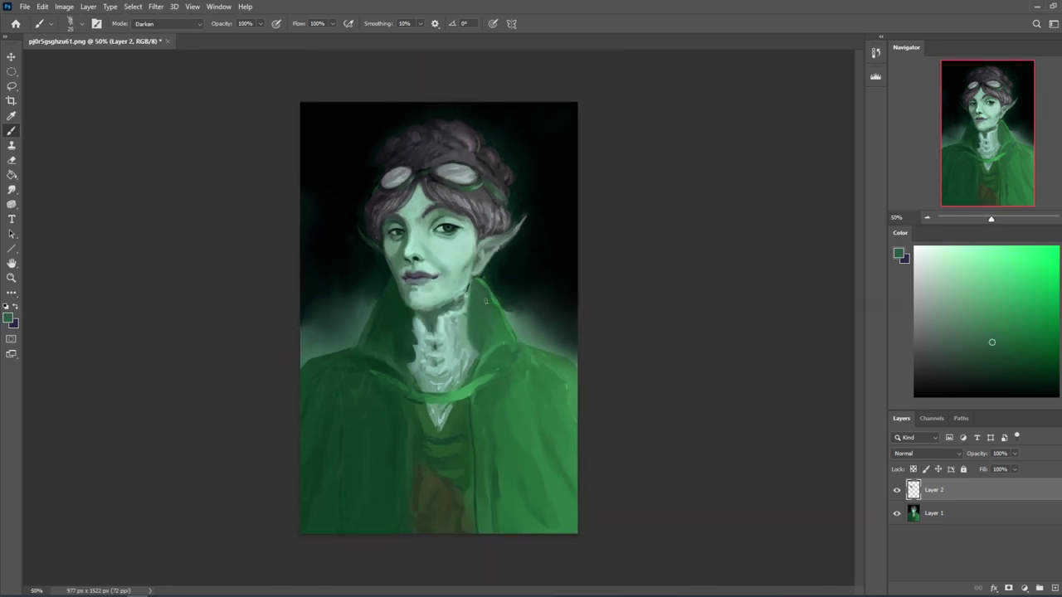
pyautogui.moveTo(484, 291); pyautogui.dragTo(516, 354)
pyautogui.keyDown('alt'); pyautogui.click(490, 358); pyautogui.keyUp('alt')
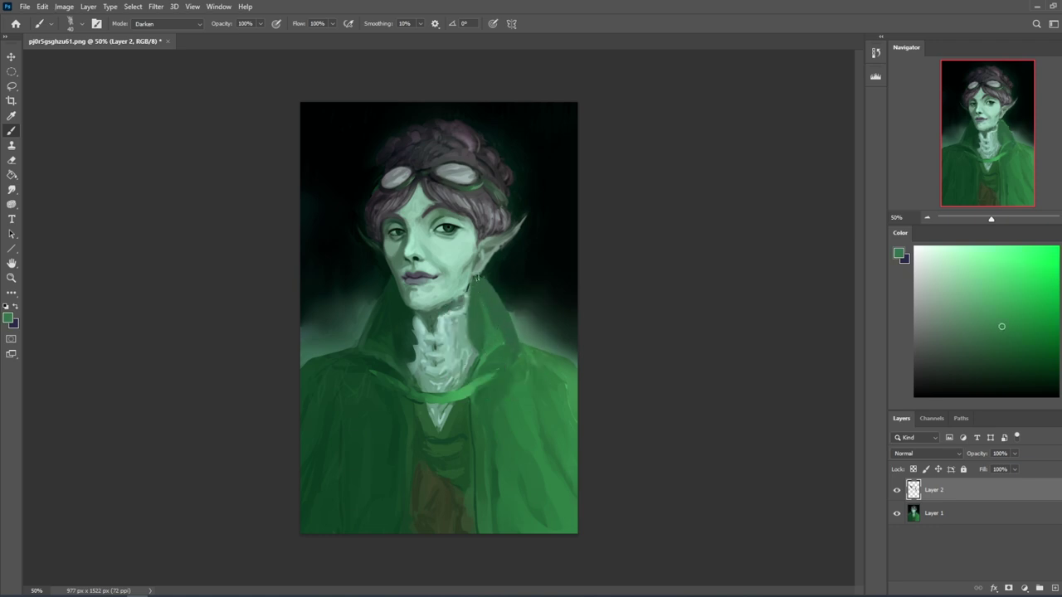
# Step: Merge Layer 2 down into Layer 1 and touch up the collar and far ear in Normal mode with sampled green and black
pyautogui.rightClick(962, 492)
pyautogui.click(954, 345)
pyautogui.keyDown('alt'); pyautogui.click(492, 362); pyautogui.keyUp('alt')
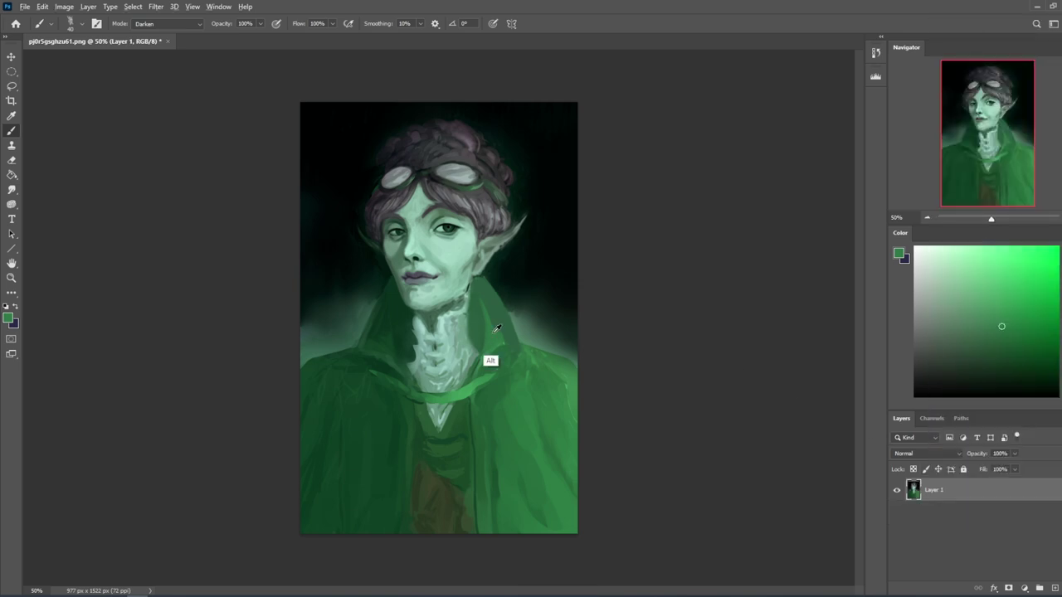
pyautogui.click(205, 23)
pyautogui.click(157, 28)
pyautogui.keyDown('alt'); pyautogui.click(496, 337); pyautogui.keyUp('alt')
pyautogui.keyDown('alt'); pyautogui.click(358, 228); pyautogui.keyUp('alt')
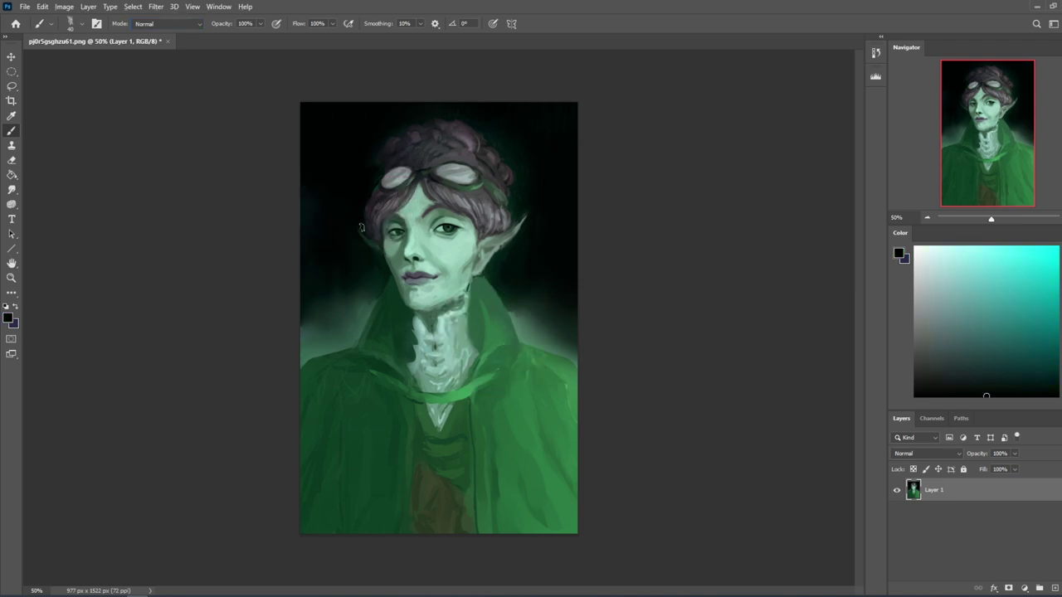
# Step: Choose a soft round brush in Darken mode, reduced to 125 px, with a dark grey sampled from the hair
pyautogui.keyDown('alt'); pyautogui.click(478, 218); pyautogui.keyUp('alt')
pyautogui.keyDown('alt'); pyautogui.click(466, 206); pyautogui.keyUp('alt')
pyautogui.rightClick(468, 209)
pyautogui.click(490, 351)
pyautogui.click(721, 90)
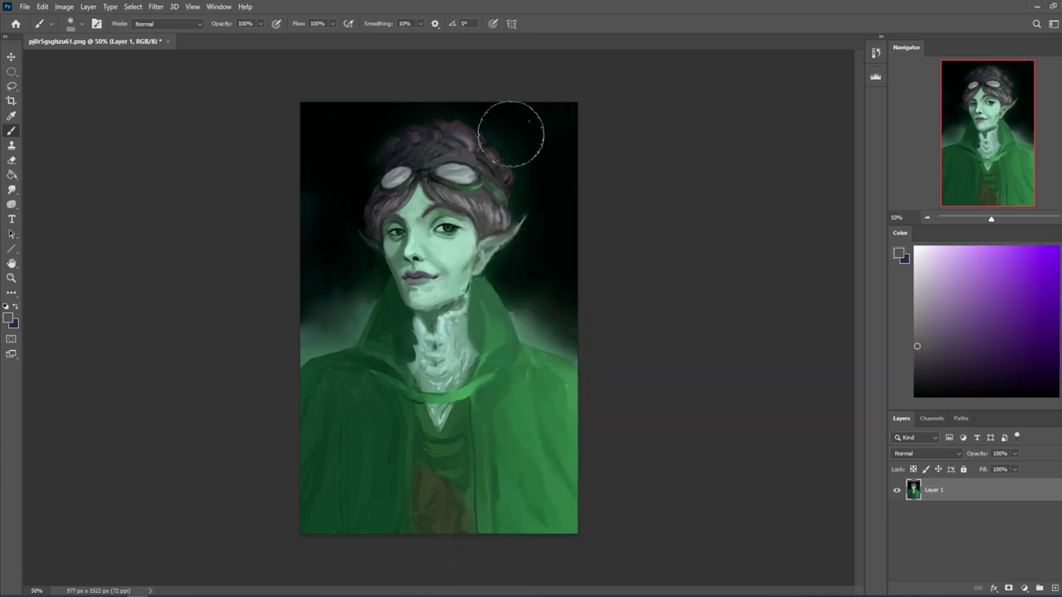
pyautogui.keyDown('alt'); pyautogui.click(475, 228); pyautogui.keyUp('alt')
pyautogui.press('[')
pyautogui.click(183, 24)
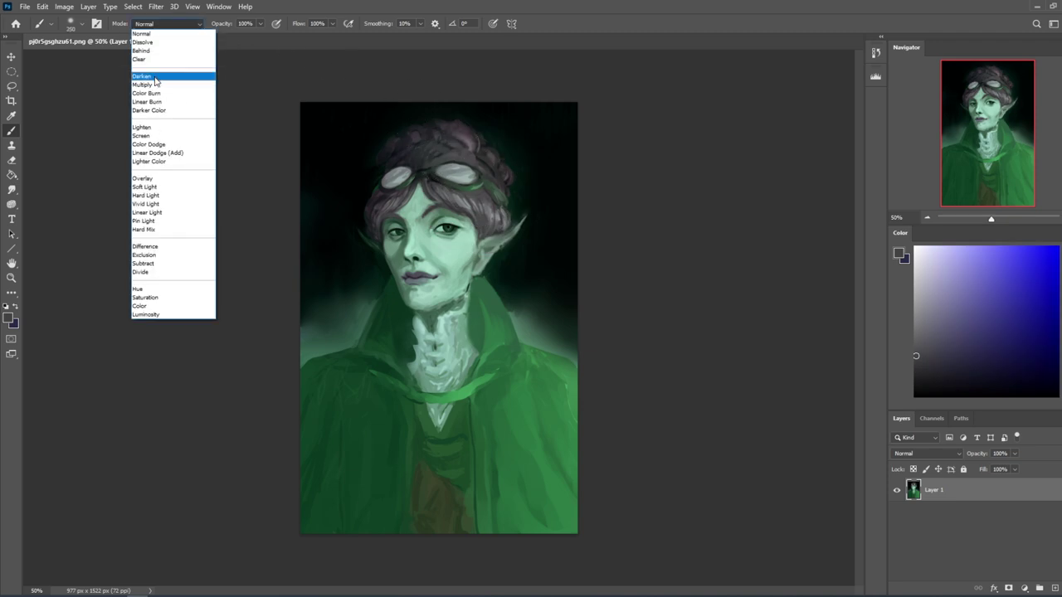
pyautogui.click(172, 75)
pyautogui.press('[')
pyautogui.press('[')
pyautogui.press('[')
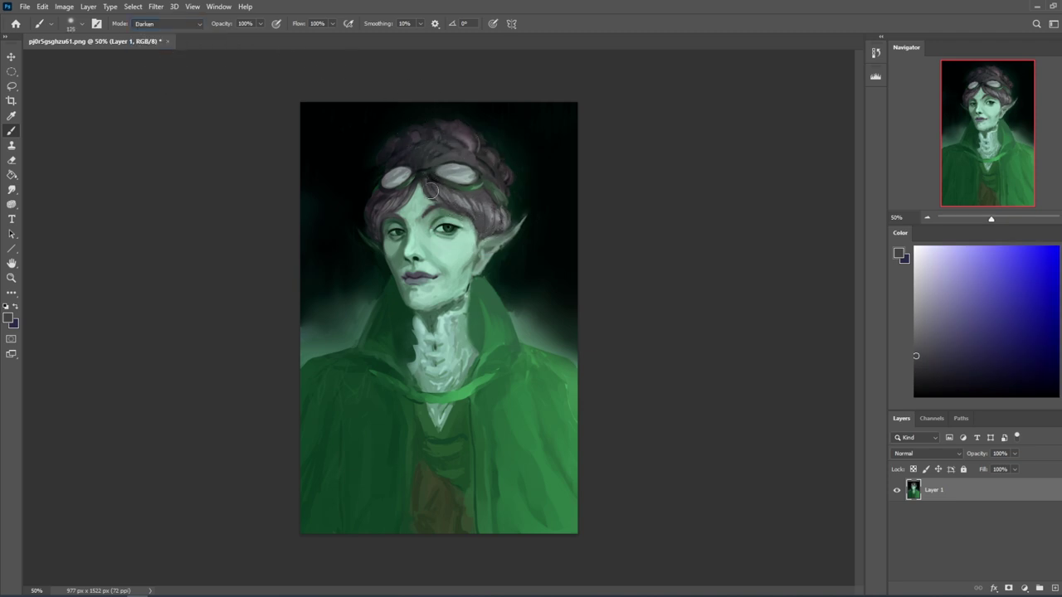
# Step: Darken the hair around the goggles and temples with the soft brush, adjusting its size and sampling dark tones
pyautogui.press('[')
pyautogui.press('[')
pyautogui.press('[')
pyautogui.press('[')
pyautogui.press('[')
pyautogui.press('[')
pyautogui.press(']')
pyautogui.press(']')
pyautogui.press(']')
pyautogui.press(']')
pyautogui.keyDown('alt'); pyautogui.click(414, 155); pyautogui.keyUp('alt')
pyautogui.keyDown('alt'); pyautogui.click(395, 218); pyautogui.keyUp('alt')
pyautogui.keyDown('alt'); pyautogui.click(371, 232); pyautogui.keyUp('alt')
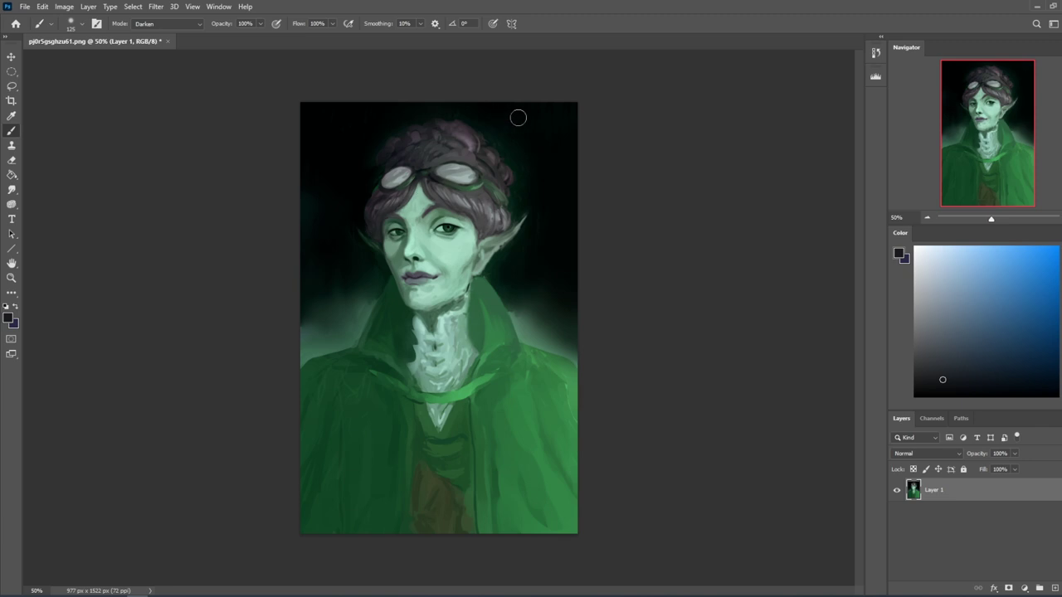
# Step: Shade the hair near the larger ear and lower the brush opacity to 34% for softer darkening
pyautogui.moveTo(491, 228)
pyautogui.mouseDown()
pyautogui.moveTo(439, 203)
pyautogui.moveTo(494, 218)
pyautogui.mouseUp()
pyautogui.click(261, 23)
pyautogui.moveTo(263, 37); pyautogui.dragTo(226, 37)
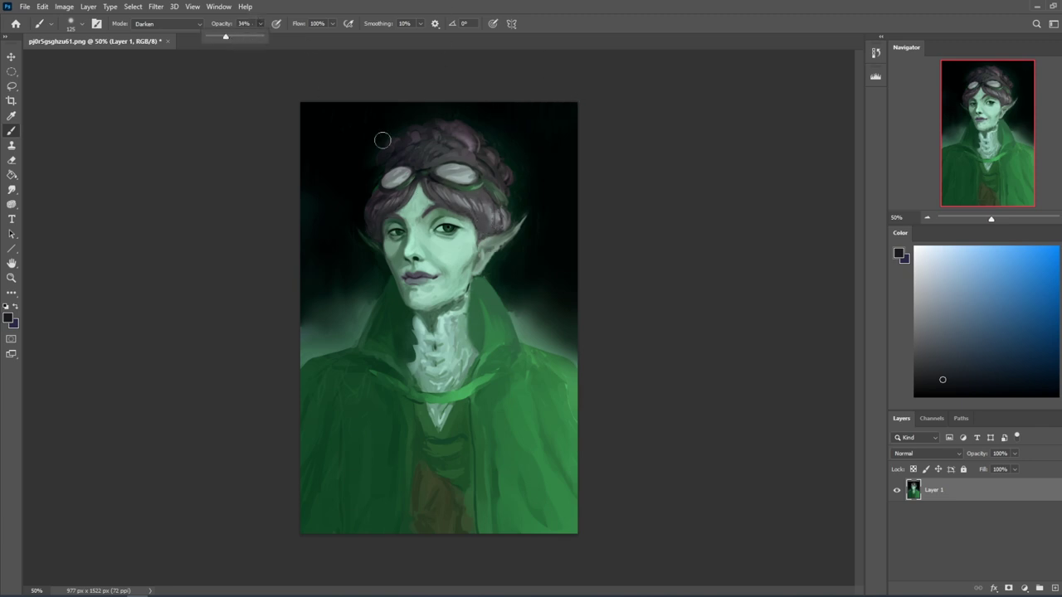
pyautogui.click(485, 230)
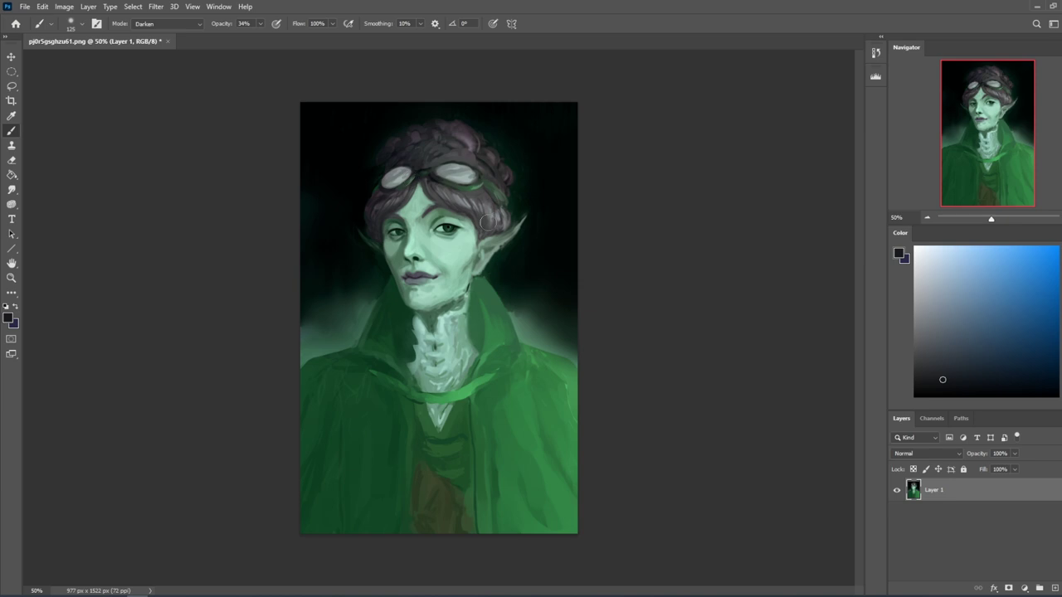
# Step: Darken the goggles softly with near-black sampled from the background, undoing the first heavy strokes and repainting more lightly
pyautogui.keyDown('alt'); pyautogui.click(361, 164); pyautogui.keyUp('alt')
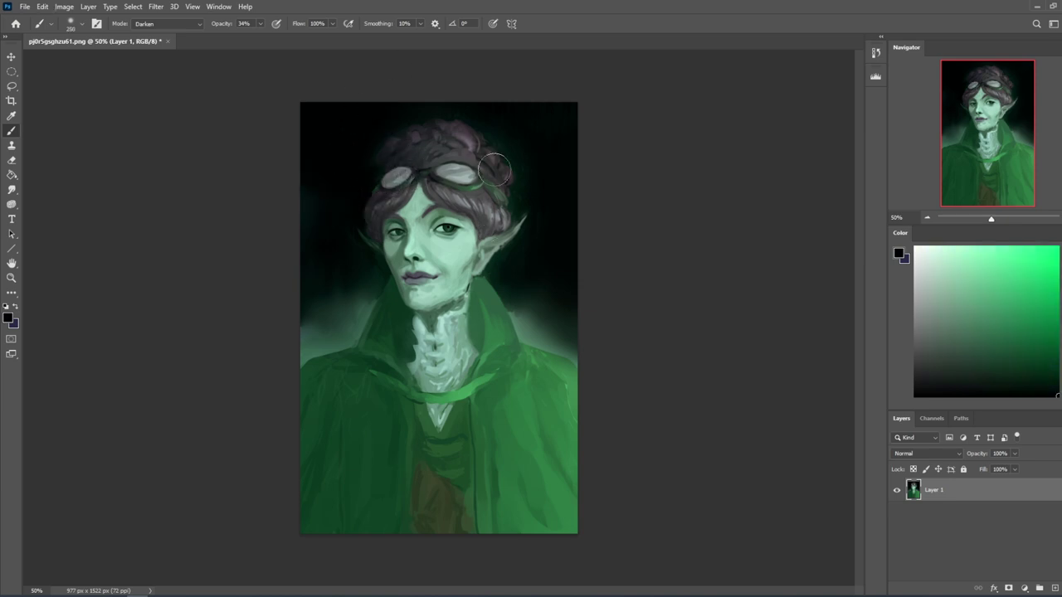
pyautogui.moveTo(473, 168)
pyautogui.mouseDown()
pyautogui.moveTo(458, 177)
pyautogui.moveTo(482, 179)
pyautogui.mouseUp()
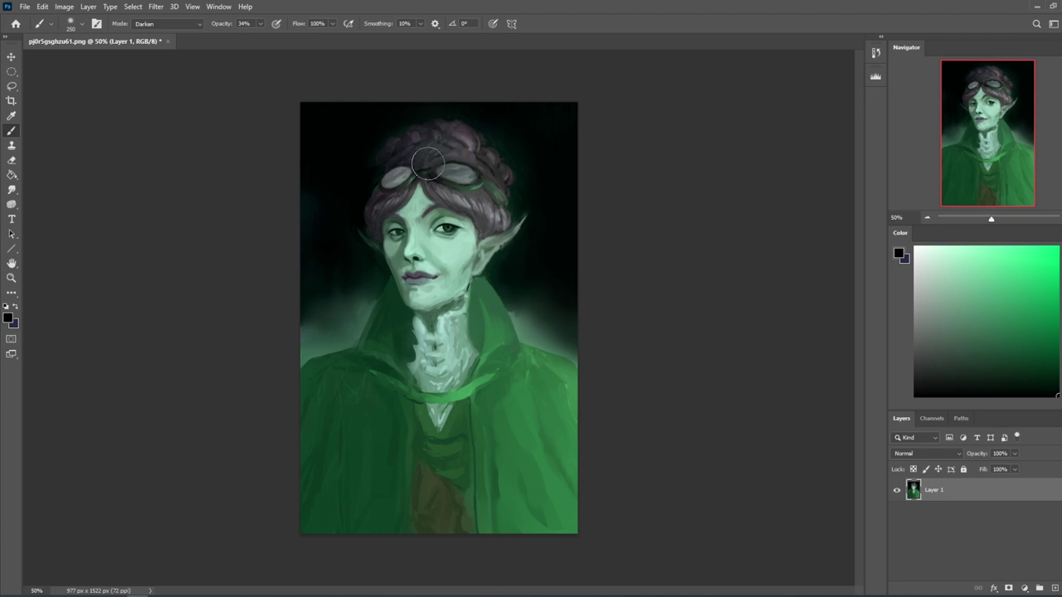
pyautogui.hotkey('ctrl', 'z')
pyautogui.hotkey('ctrl', 'z')
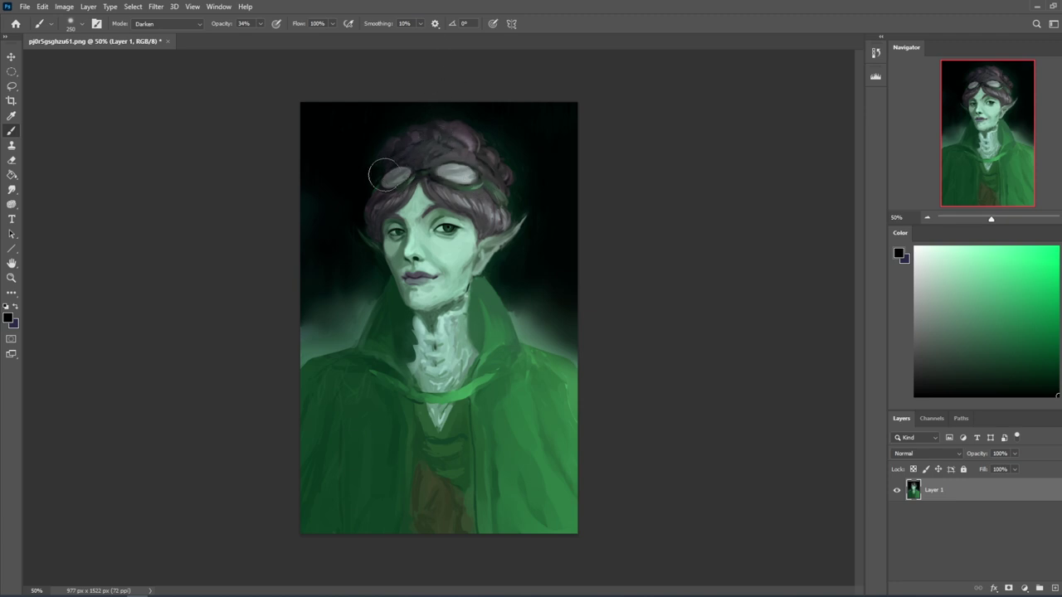
pyautogui.moveTo(467, 172); pyautogui.dragTo(485, 178)
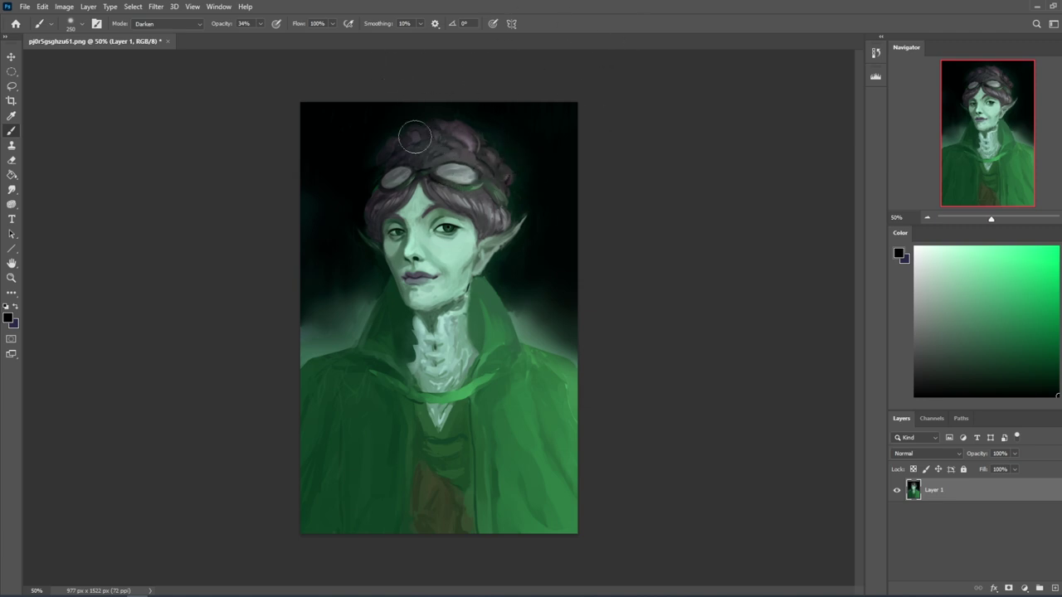
# Step: Smooth the face's brushwork using the Smudge tool at 19% strength with a 20 px brush
pyautogui.click(12, 190)
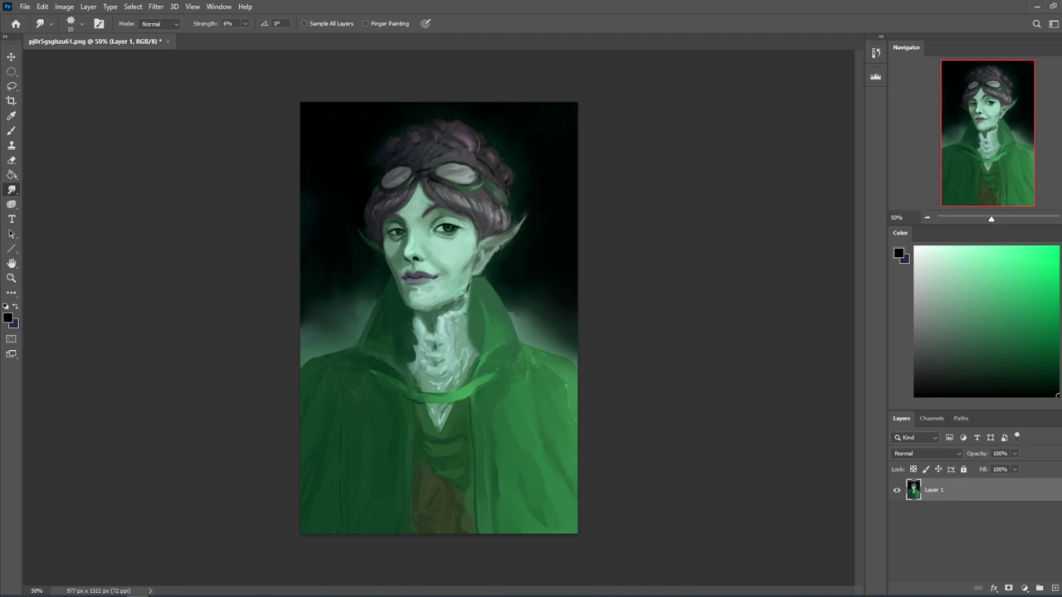
pyautogui.click(245, 24)
pyautogui.click(245, 38)
pyautogui.press(']')
pyautogui.click(246, 25)
pyautogui.moveTo(250, 38); pyautogui.dragTo(254, 38)
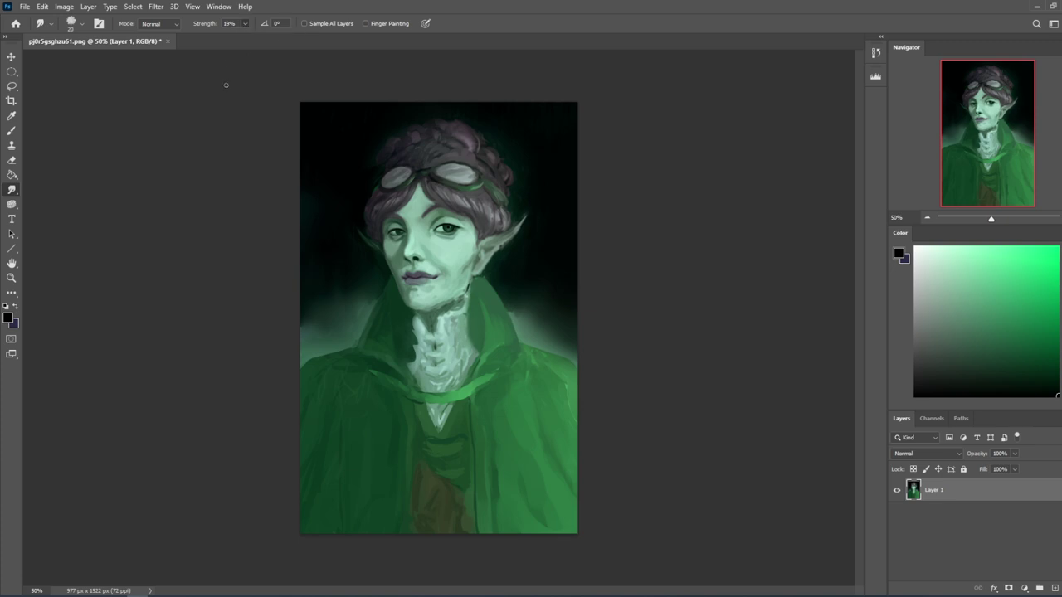
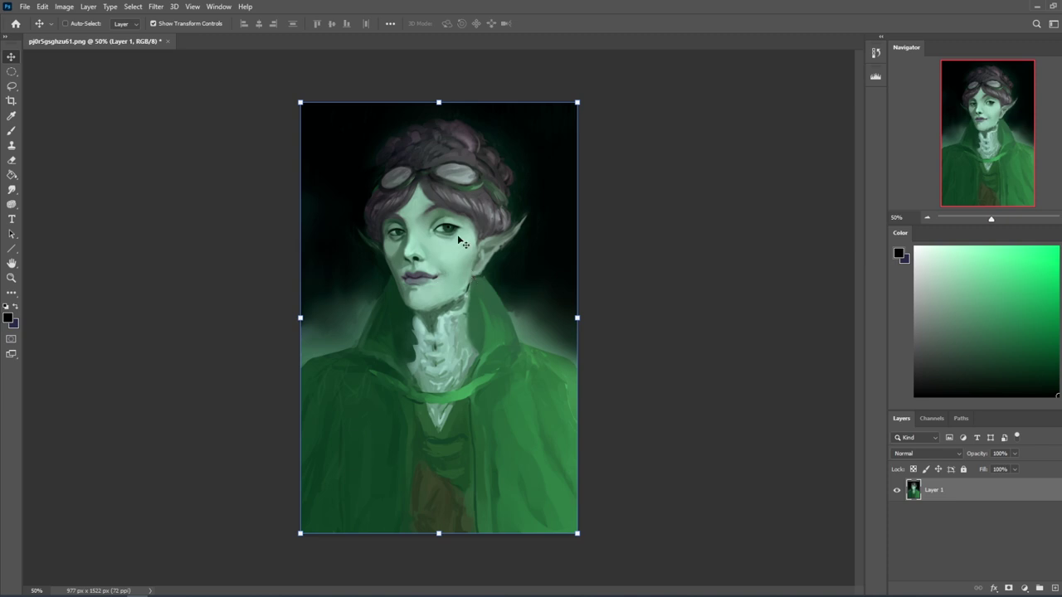
# Step: Outline the shadow area beneath the jaw with the Lasso tool and sample a dark green from it for the brush
pyautogui.press('b')
pyautogui.keyDown('alt'); pyautogui.click(427, 306); pyautogui.keyUp('alt')
pyautogui.press('l')
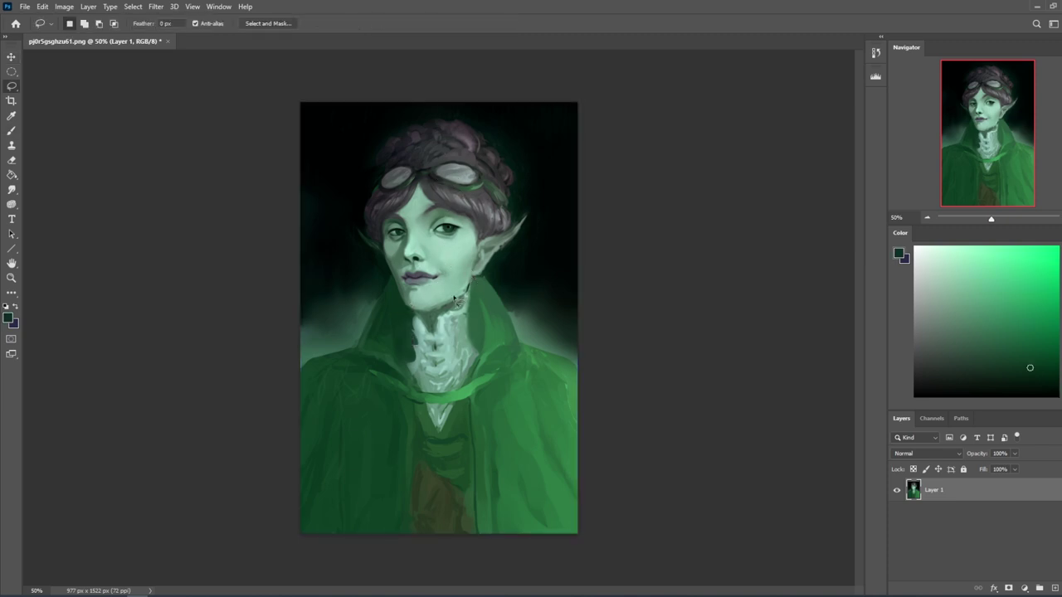
pyautogui.moveTo(424, 312)
pyautogui.mouseDown()
pyautogui.moveTo(450, 307)
pyautogui.moveTo(414, 313)
pyautogui.moveTo(451, 311)
pyautogui.moveTo(440, 310)
pyautogui.moveTo(473, 301)
pyautogui.moveTo(467, 295)
pyautogui.moveTo(417, 311)
pyautogui.moveTo(440, 321)
pyautogui.moveTo(469, 292)
pyautogui.mouseUp()
pyautogui.press('b')
pyautogui.rightClick(474, 304)
pyautogui.press('Escape')
pyautogui.keyDown('alt'); pyautogui.click(434, 315); pyautogui.keyUp('alt')
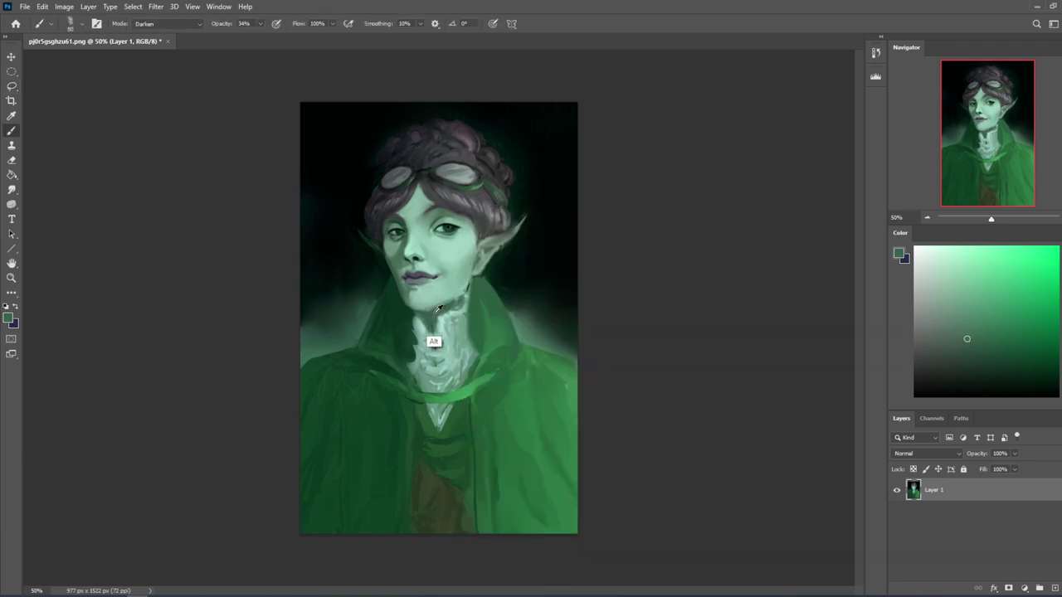
# Step: Fill the under-jaw area with the sampled dark green at 85% brush opacity in Normal mode
pyautogui.click(261, 23)
pyautogui.moveTo(262, 38); pyautogui.dragTo(289, 37)
pyautogui.press('Return')
pyautogui.click(165, 23)
pyautogui.click(149, 34)
pyautogui.rightClick(462, 284)
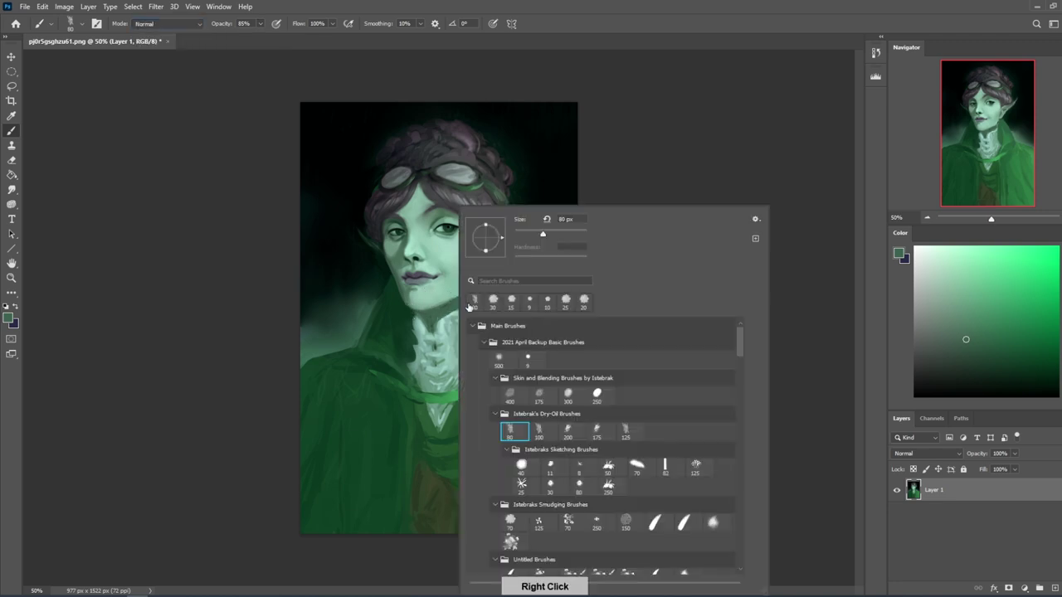
pyautogui.click(621, 166)
# Step: Invert the selection and clean up the jaw's edge with light green sampled from the cheek, then clear the selection outline
pyautogui.rightClick(461, 287)
pyautogui.click(491, 303)
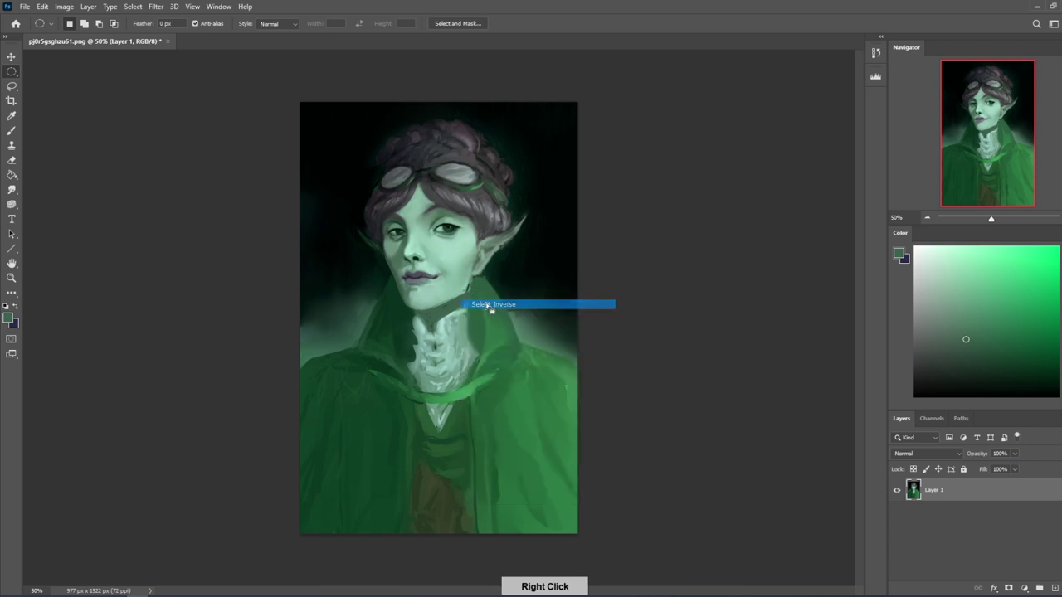
pyautogui.keyDown('alt'); pyautogui.click(453, 259); pyautogui.keyUp('alt')
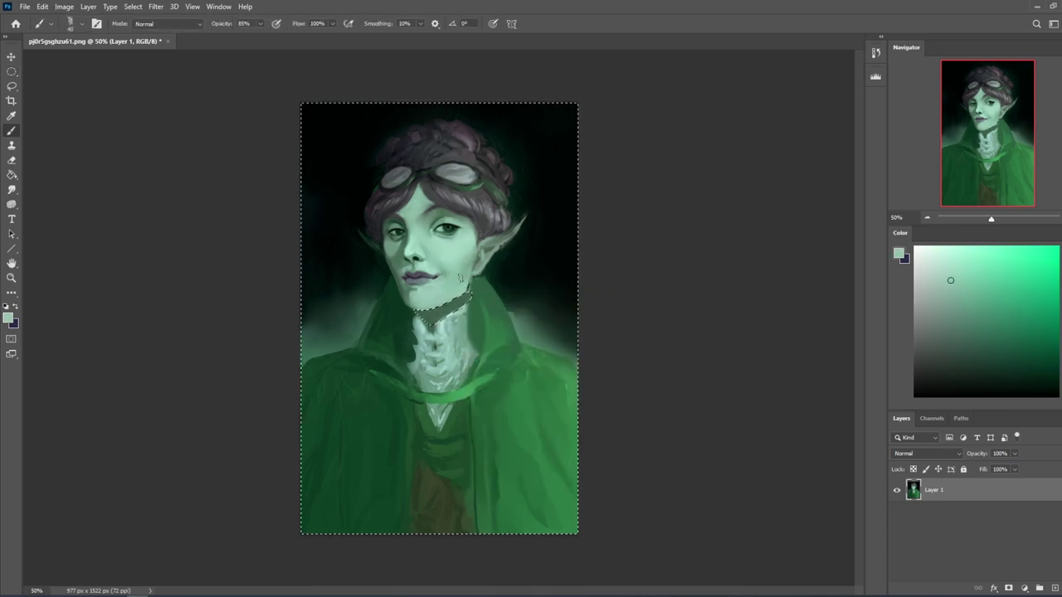
pyautogui.hotkey('ctrl', 'd')
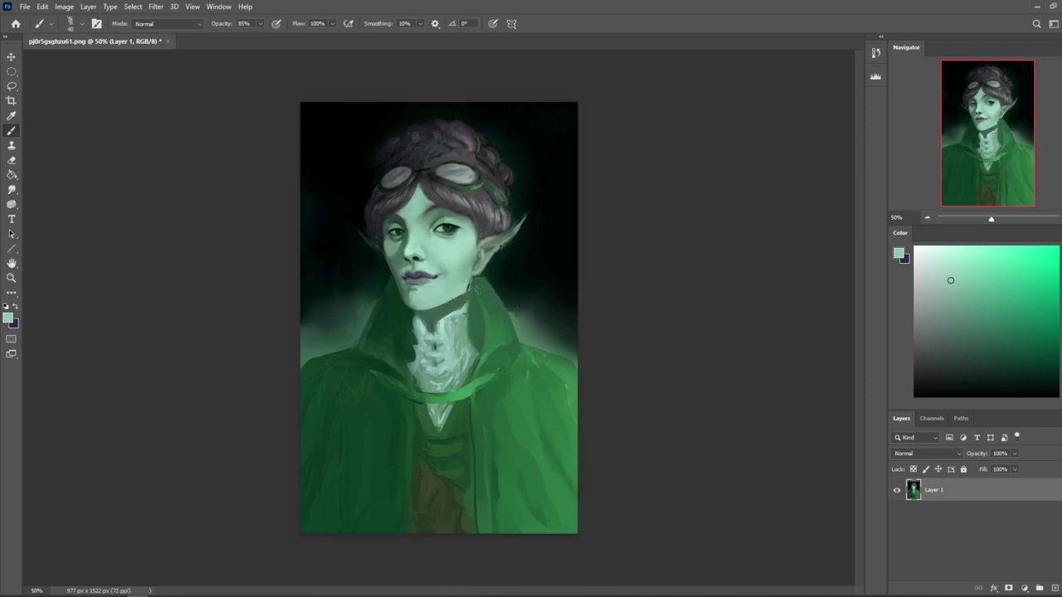
# Step: Paint a near-black green sampled from the background into the shadow area beneath the jaw
pyautogui.press('m')
pyautogui.rightClick(489, 293)
pyautogui.click(499, 301)
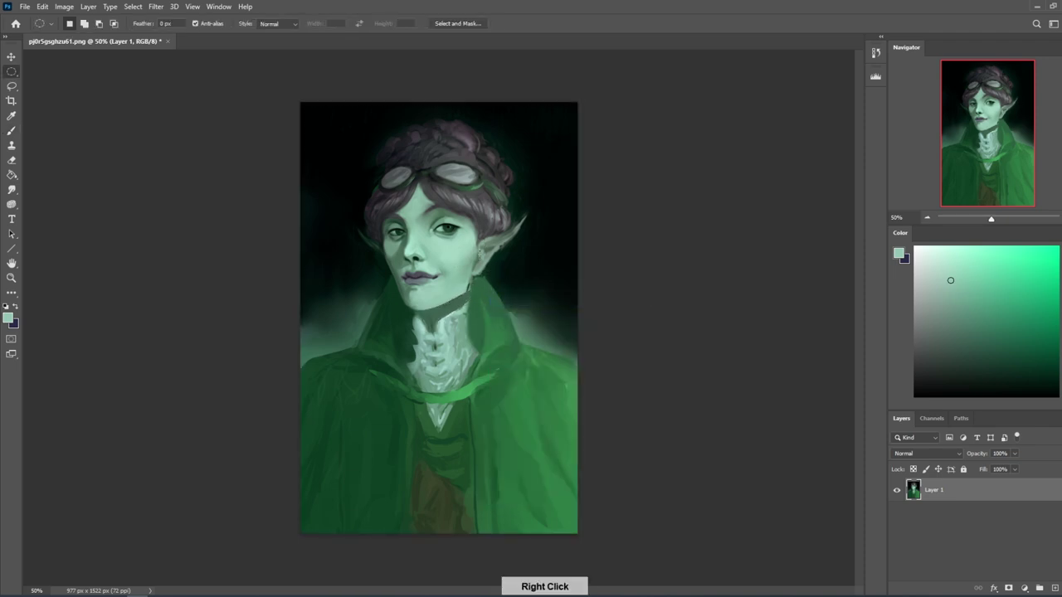
pyautogui.press('b')
pyautogui.keyDown('alt'); pyautogui.click(498, 268); pyautogui.keyUp('alt')
pyautogui.moveTo(457, 301)
pyautogui.mouseDown()
pyautogui.moveTo(429, 312)
pyautogui.moveTo(467, 295)
pyautogui.mouseUp()
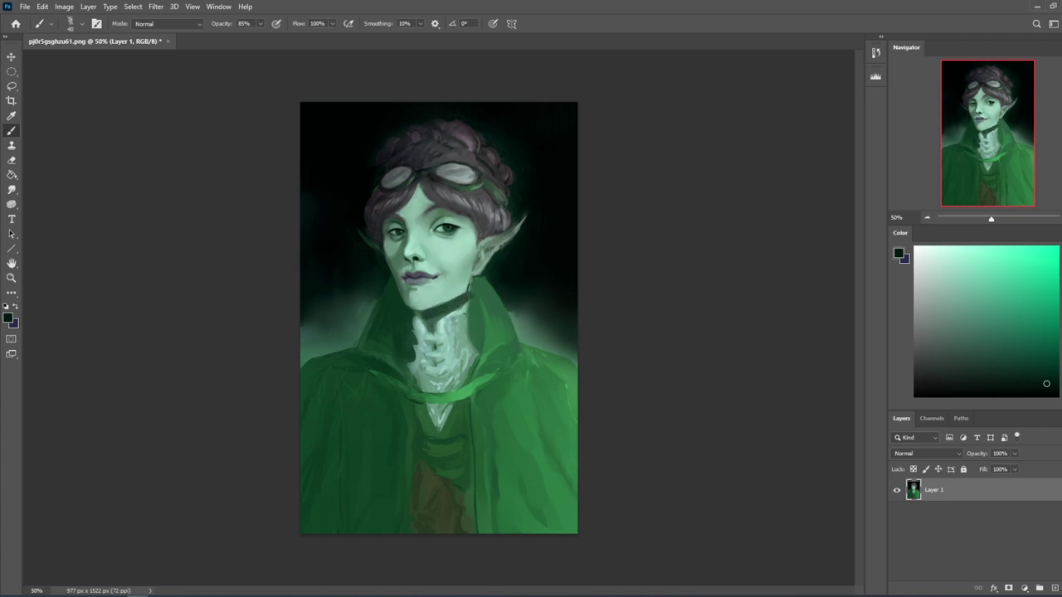
# Step: Extend the dark shadow along the jawline toward the chin and throat at 40% brush opacity
pyautogui.click(260, 24)
pyautogui.moveTo(250, 40); pyautogui.dragTo(238, 39)
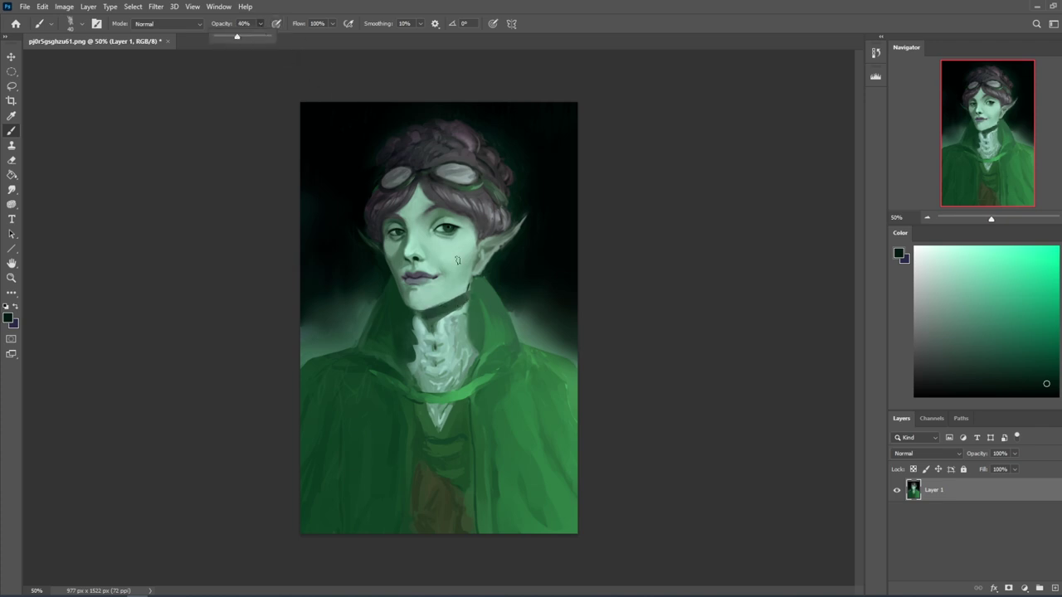
pyautogui.click(481, 308)
pyautogui.moveTo(466, 297); pyautogui.dragTo(421, 317)
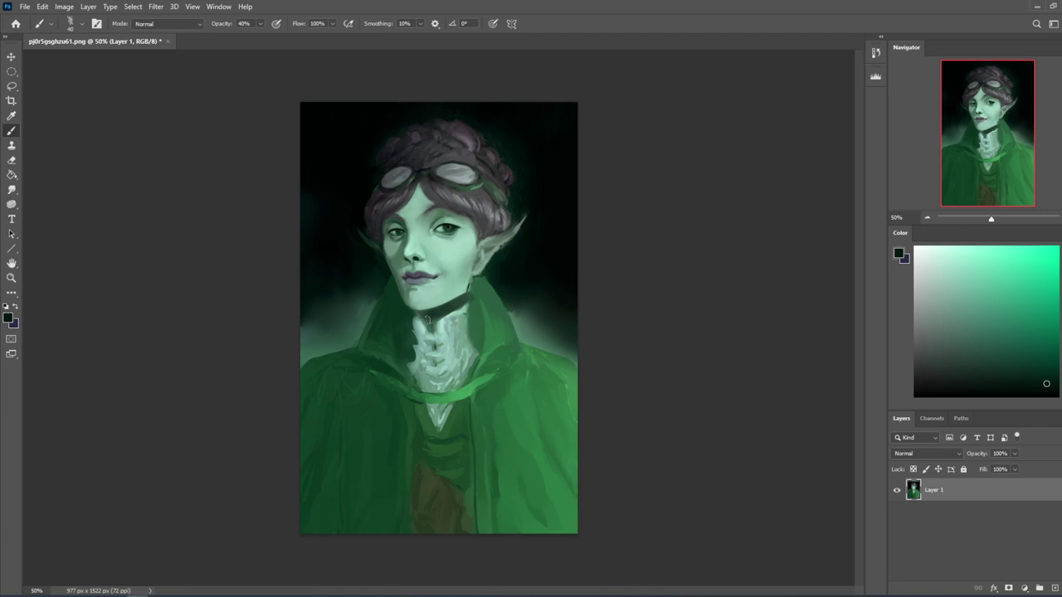
pyautogui.moveTo(431, 313)
pyautogui.mouseDown()
pyautogui.moveTo(420, 316)
pyautogui.moveTo(446, 318)
pyautogui.mouseUp()
# Step: Raise the brush opacity to 86% and tidy the collar's edge beside the jaw with sampled green
pyautogui.click(260, 23)
pyautogui.moveTo(261, 36); pyautogui.dragTo(284, 37)
pyautogui.keyDown('alt'); pyautogui.click(474, 290); pyautogui.keyUp('alt')
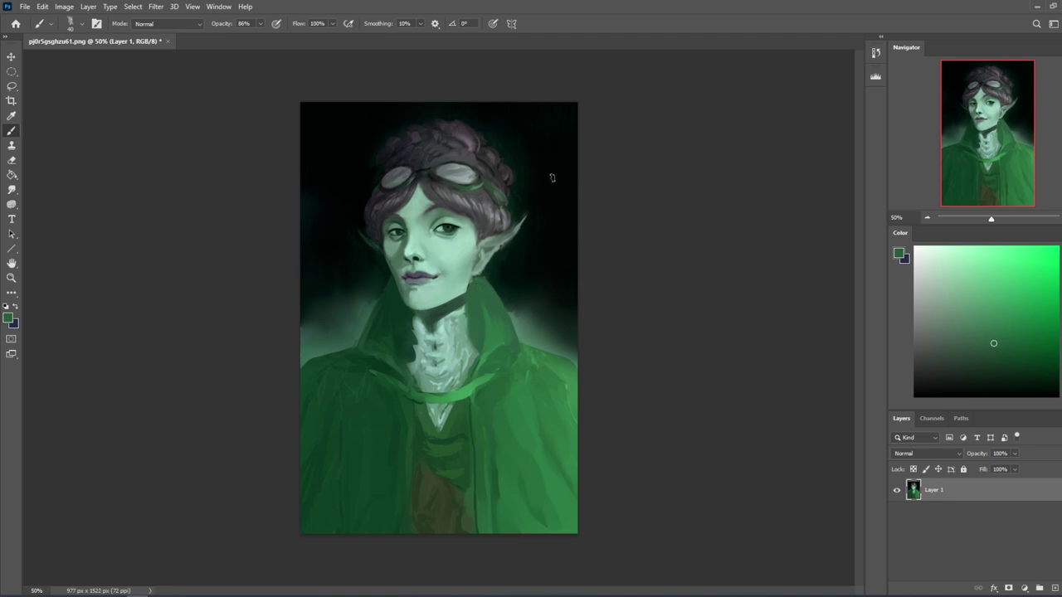
# Step: Blend the strokes with the Smudge tool at 19% strength and retouch the far cheek's edge with sampled dark green
pyautogui.click(12, 189)
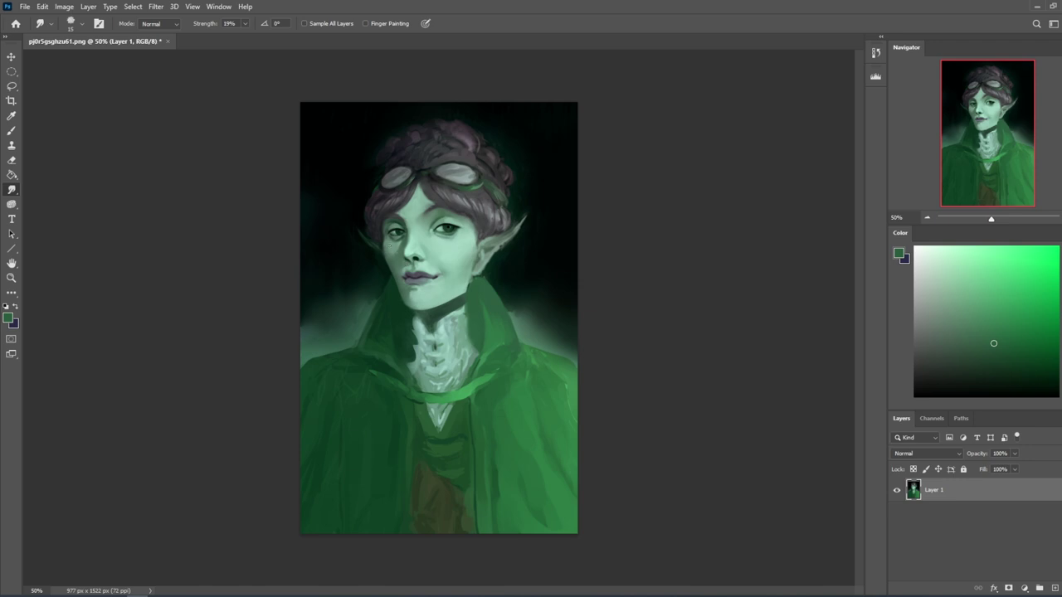
pyautogui.press('b')
pyautogui.keyDown('alt'); pyautogui.click(382, 257); pyautogui.keyUp('alt')
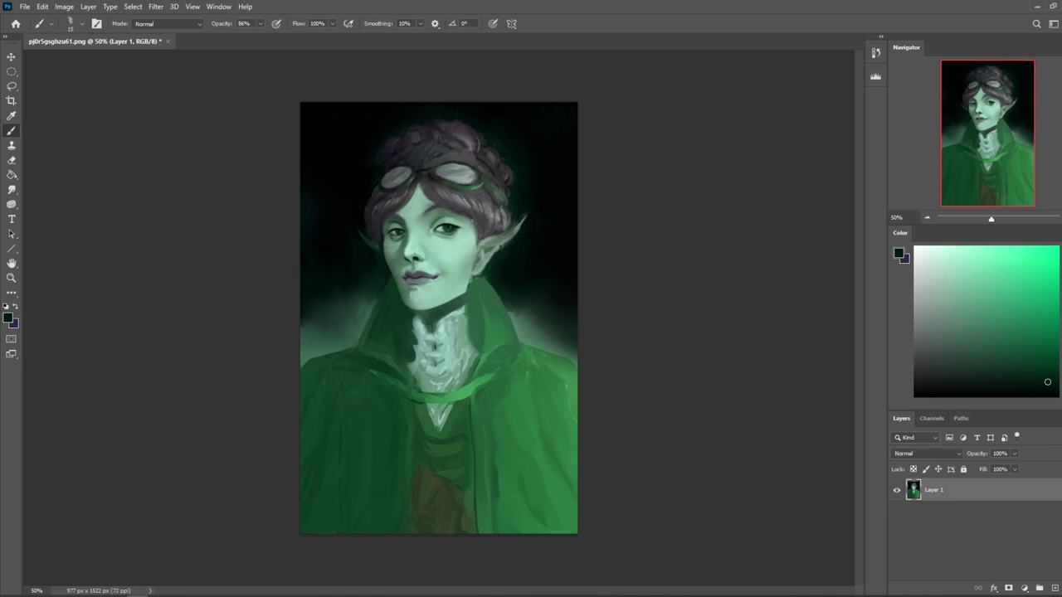
# Step: Touch up the hair around the forehead and near ear with dark tones sampled from the hair and background
pyautogui.keyDown('alt'); pyautogui.click(515, 200); pyautogui.keyUp('alt')
pyautogui.press('alt')
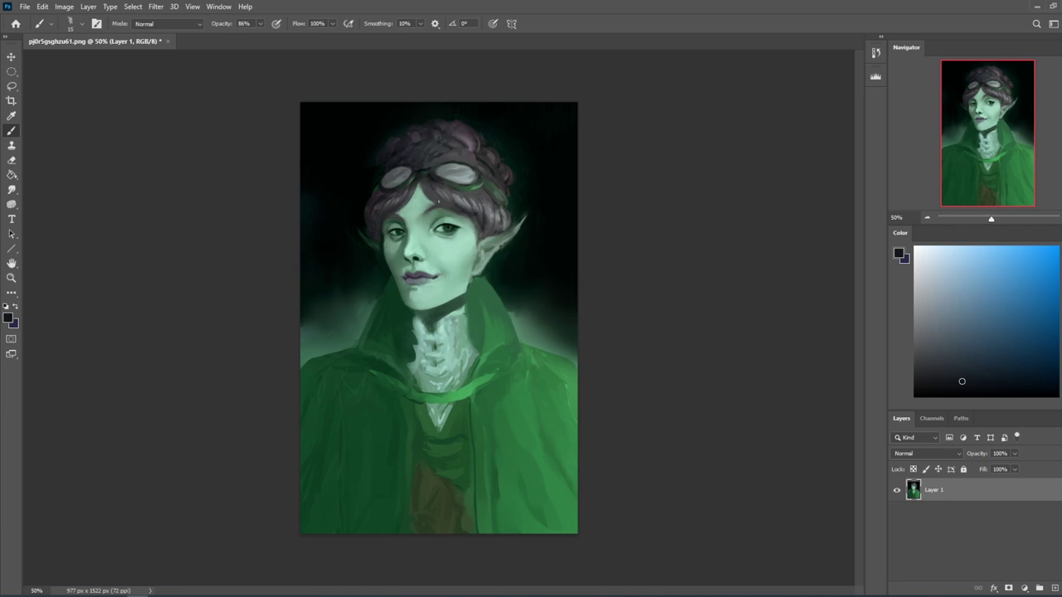
pyautogui.moveTo(496, 234); pyautogui.dragTo(504, 220)
pyautogui.moveTo(395, 212); pyautogui.dragTo(410, 196)
pyautogui.keyDown('alt'); pyautogui.click(382, 229); pyautogui.keyUp('alt')
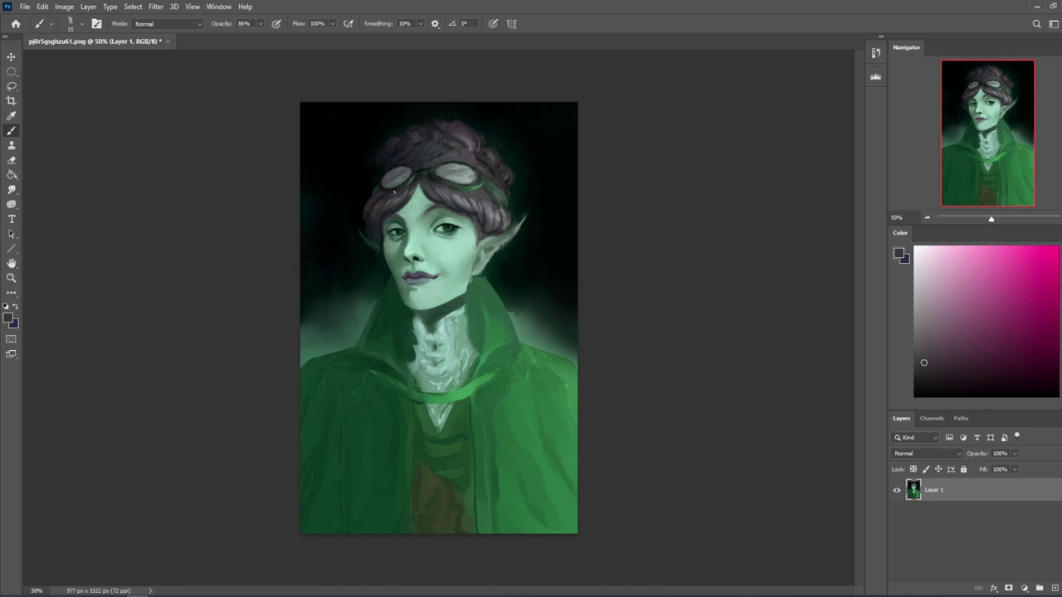
pyautogui.keyDown('alt'); pyautogui.click(396, 204); pyautogui.keyUp('alt')
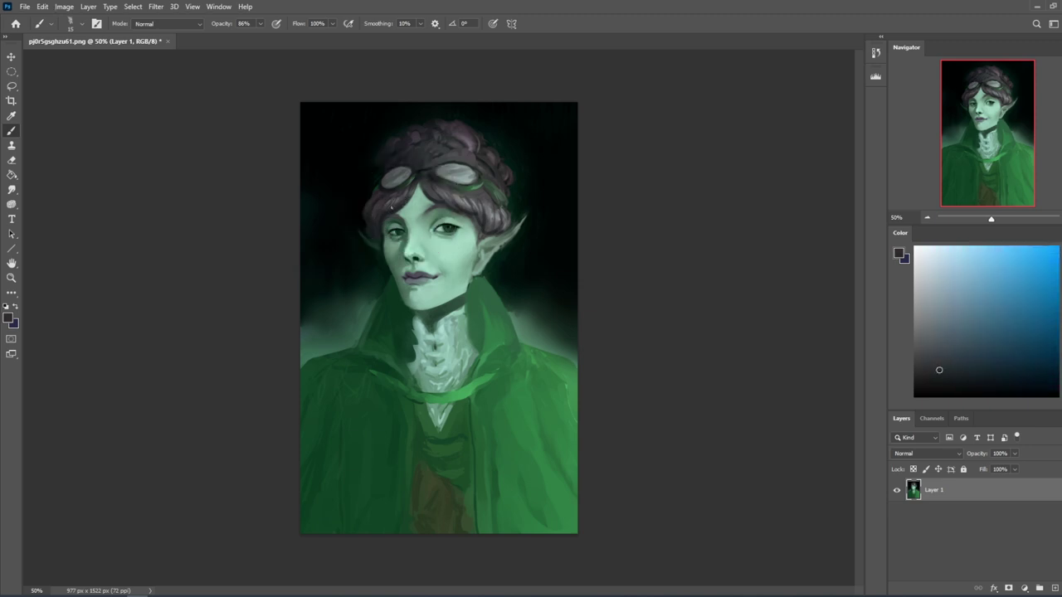
pyautogui.keyDown('alt'); pyautogui.click(422, 206); pyautogui.keyUp('alt')
# Step: Copy the far goggle lens onto its own layer and transform it narrower and tilted to follow the head's turn
pyautogui.press('l')
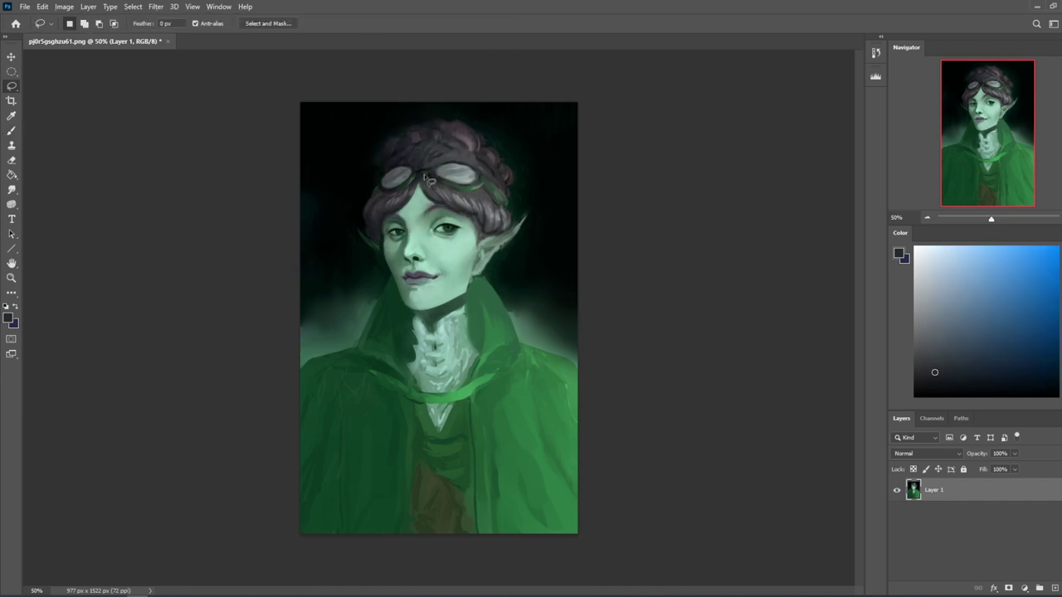
pyautogui.moveTo(423, 184)
pyautogui.mouseDown()
pyautogui.moveTo(368, 193)
pyautogui.moveTo(379, 164)
pyautogui.moveTo(419, 183)
pyautogui.mouseUp()
pyautogui.hotkey('ctrl', 'j')
pyautogui.press('v')
pyautogui.hotkey('ctrl', 't')
pyautogui.moveTo(428, 151); pyautogui.dragTo(399, 178)
pyautogui.click(507, 23)
pyautogui.click(562, 23)
pyautogui.hotkey('ctrl', 't')
pyautogui.click(562, 23)
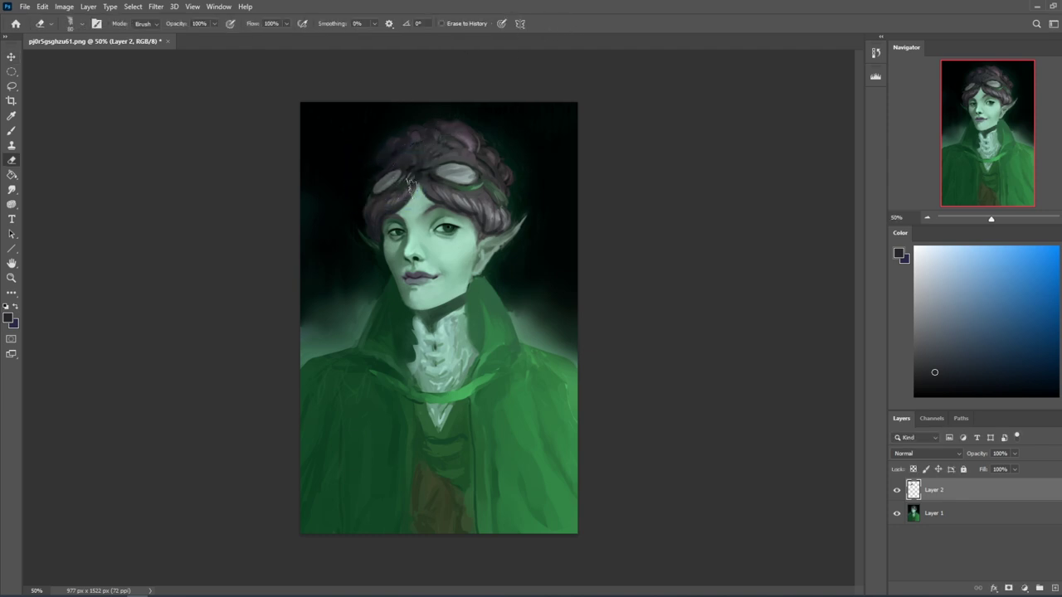
# Step: Repaint the goggle bridge, the far lens rim and the surrounding hair with sampled dark tones at 86% brush opacity
pyautogui.press('b')
pyautogui.keyDown('alt'); pyautogui.click(403, 177); pyautogui.keyUp('alt')
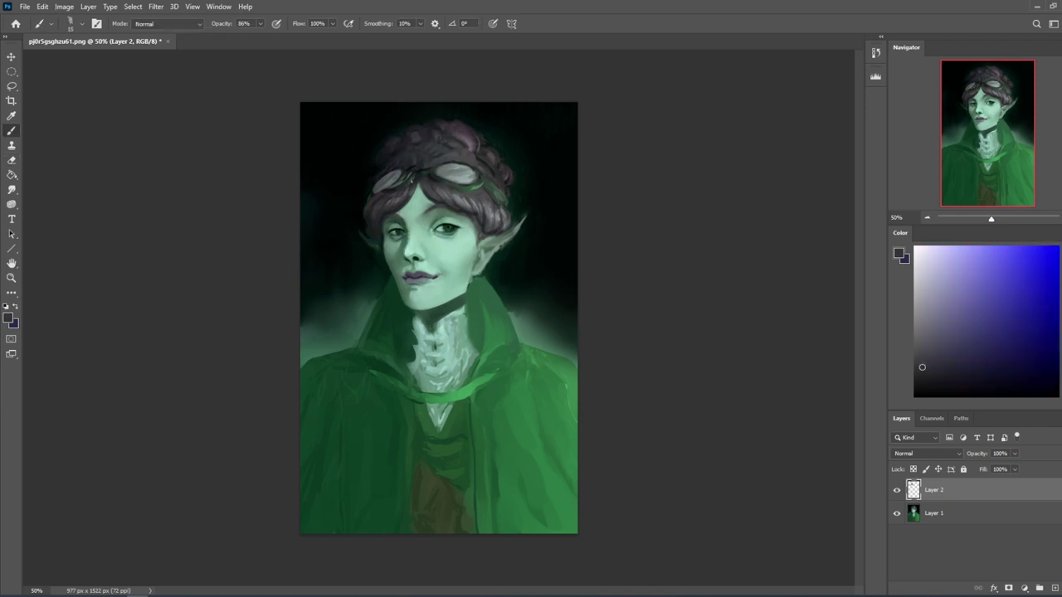
pyautogui.keyDown('alt'); pyautogui.click(406, 227); pyautogui.keyUp('alt')
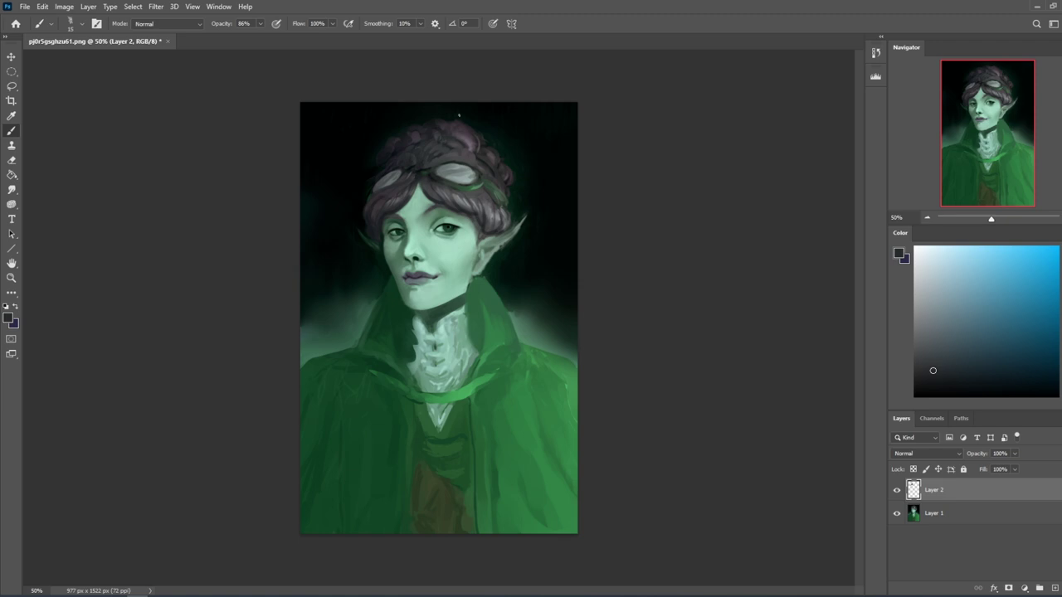
pyautogui.keyDown('alt'); pyautogui.click(421, 214); pyautogui.keyUp('alt')
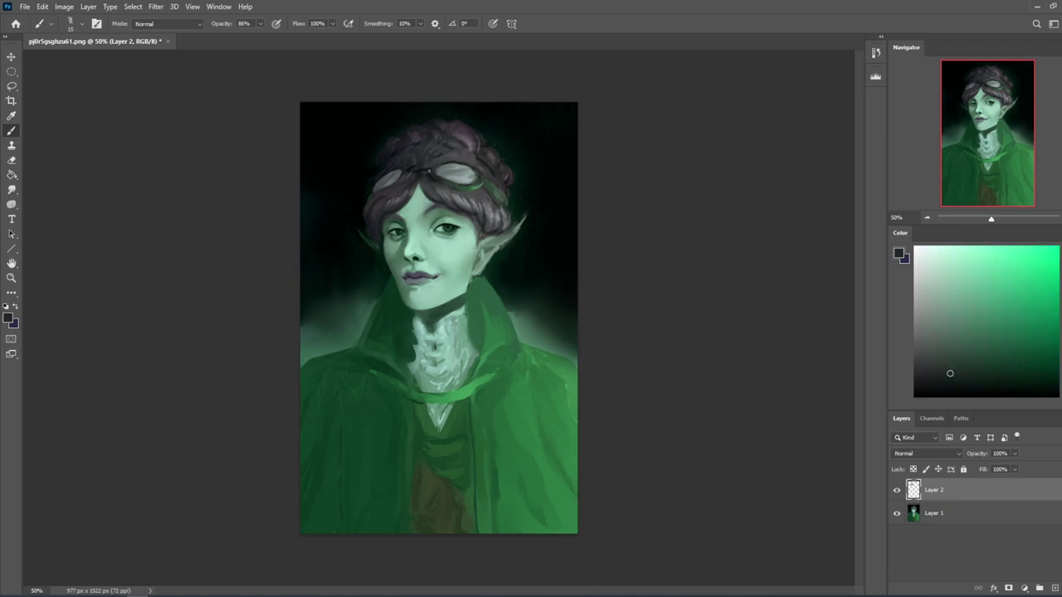
pyautogui.keyDown('alt'); pyautogui.click(415, 172); pyautogui.keyUp('alt')
pyautogui.keyDown('alt'); pyautogui.click(391, 231); pyautogui.keyUp('alt')
pyautogui.moveTo(374, 192); pyautogui.dragTo(402, 182)
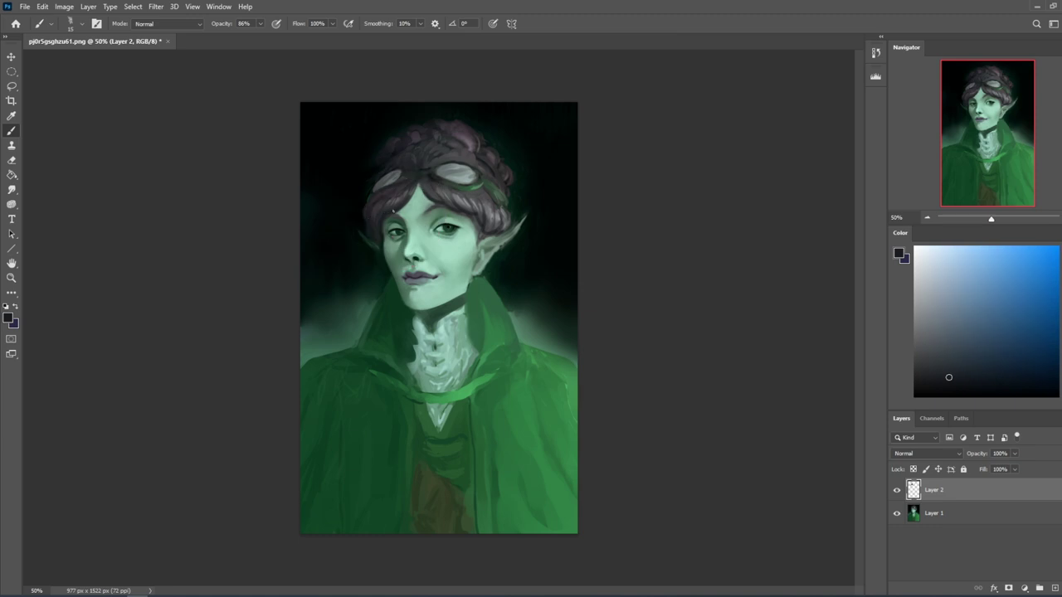
pyautogui.keyDown('alt'); pyautogui.click(439, 205); pyautogui.keyUp('alt')
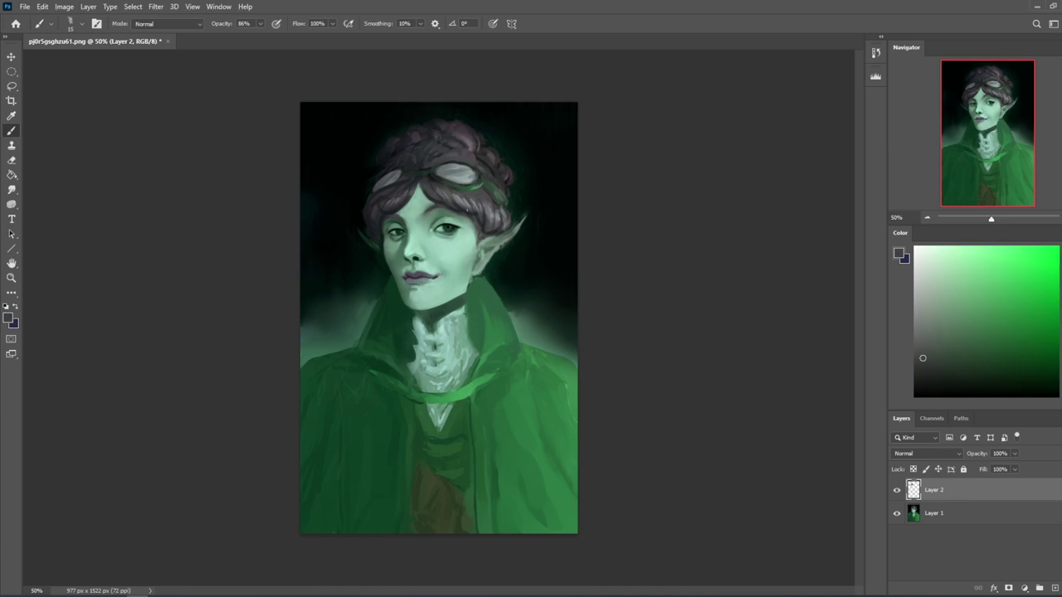
pyautogui.keyDown('alt'); pyautogui.click(395, 227); pyautogui.keyUp('alt')
pyautogui.keyDown('alt'); pyautogui.click(382, 269); pyautogui.keyUp('alt')
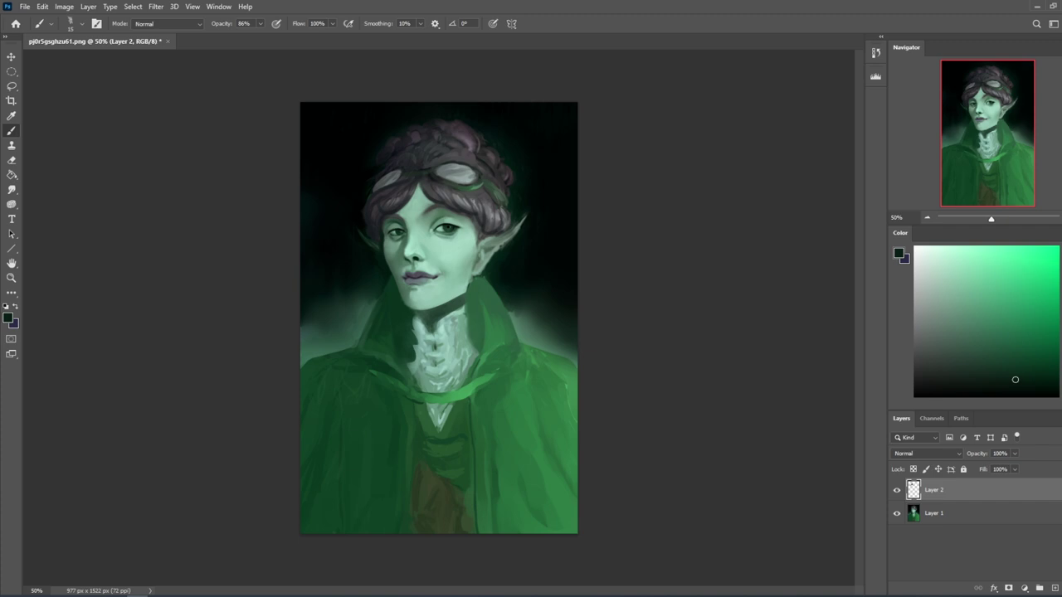
# Step: Switch to the 500 px soft basic brush reduced to 125 px and paint with near-black sampled from the background
pyautogui.keyDown('alt'); pyautogui.click(445, 252); pyautogui.keyUp('alt')
pyautogui.rightClick(460, 211)
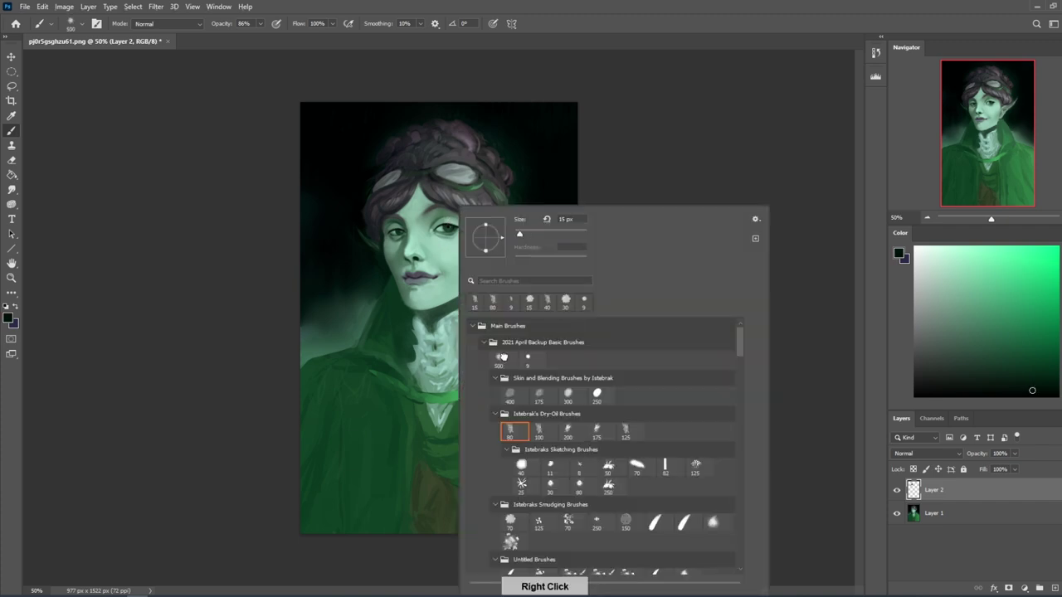
pyautogui.doubleClick(501, 357)
pyautogui.keyDown('alt'); pyautogui.click(536, 188); pyautogui.keyUp('alt')
pyautogui.press('[')
pyautogui.press('[')
pyautogui.press('[')
pyautogui.press('[')
pyautogui.press('[')
pyautogui.press('[')
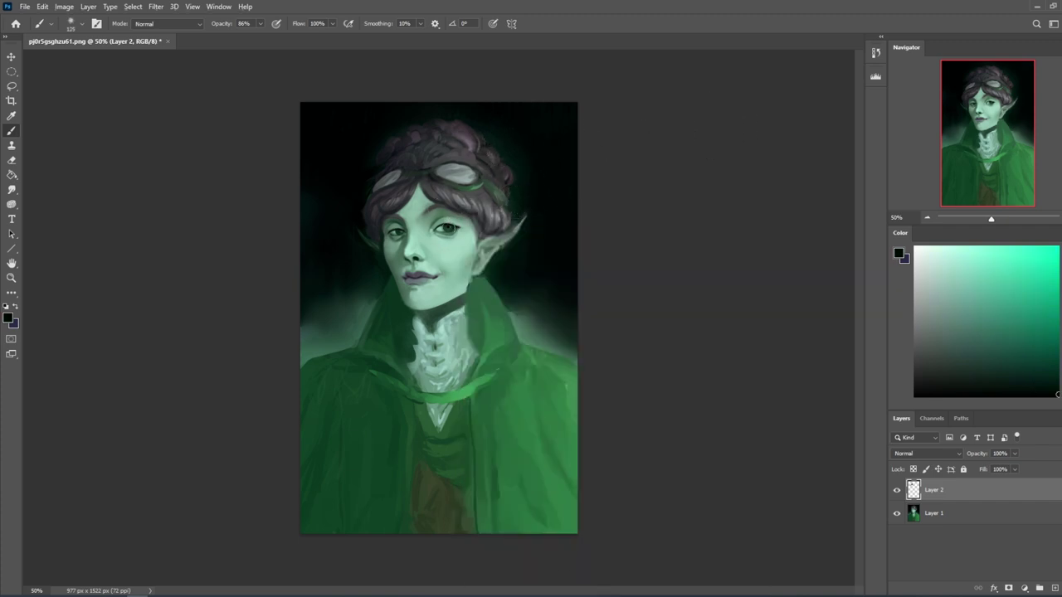
pyautogui.moveTo(454, 226); pyautogui.dragTo(452, 227)
# Step: Set the brush to 45 px at 48% opacity and darken the far edge of the hair beside the ear
pyautogui.click(260, 24)
pyautogui.press(']')
pyautogui.press(']')
pyautogui.press(']')
pyautogui.press(']')
pyautogui.press(']')
pyautogui.press(']')
pyautogui.press(']')
pyautogui.press(']')
pyautogui.press(']')
pyautogui.press(']')
pyautogui.press(']')
pyautogui.press(']')
pyautogui.press('[')
pyautogui.press('[')
pyautogui.press('[')
pyautogui.press('[')
pyautogui.click(260, 23)
pyautogui.moveTo(262, 38); pyautogui.dragTo(271, 38)
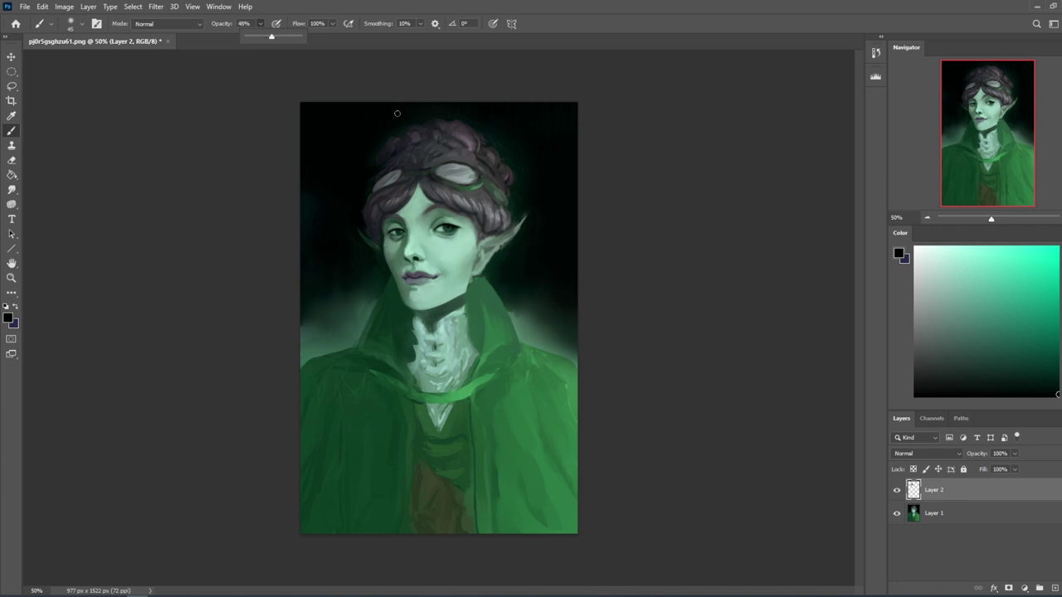
pyautogui.click(370, 237)
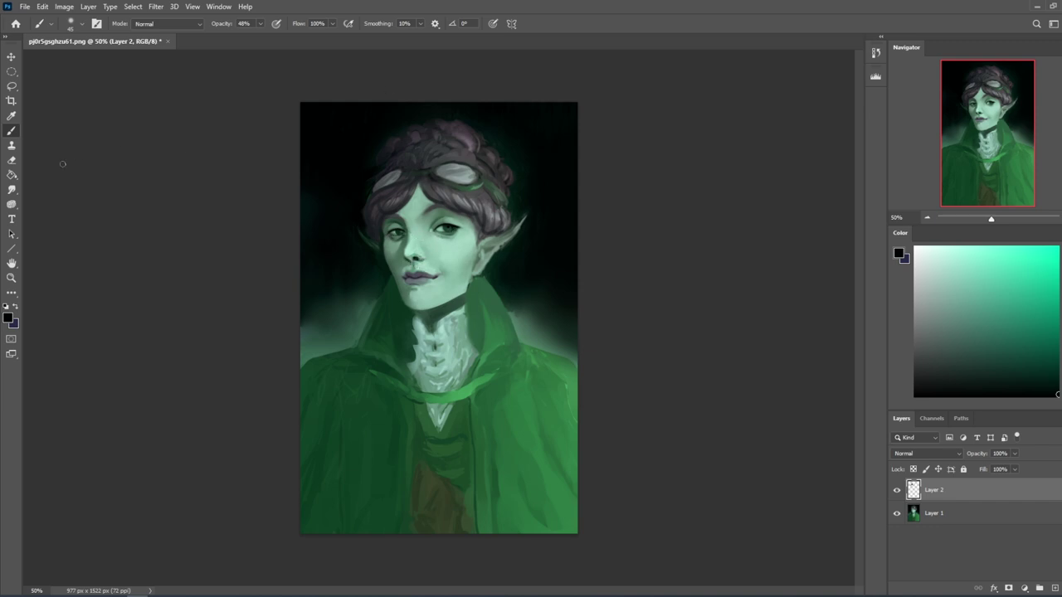
# Step: Merge the goggle lens layer down into the painting
pyautogui.click(12, 190)
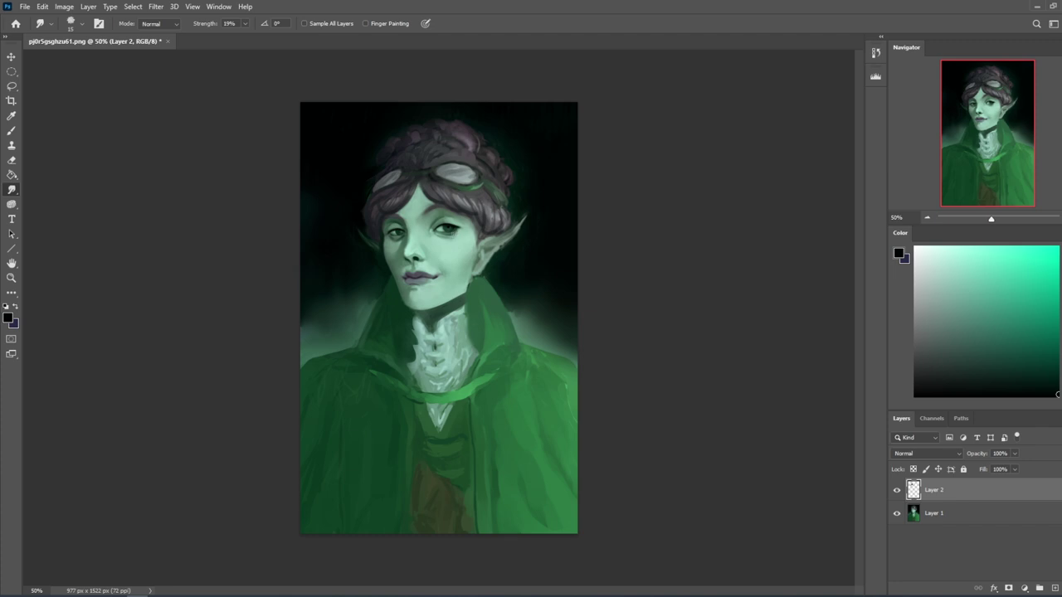
pyautogui.rightClick(934, 493)
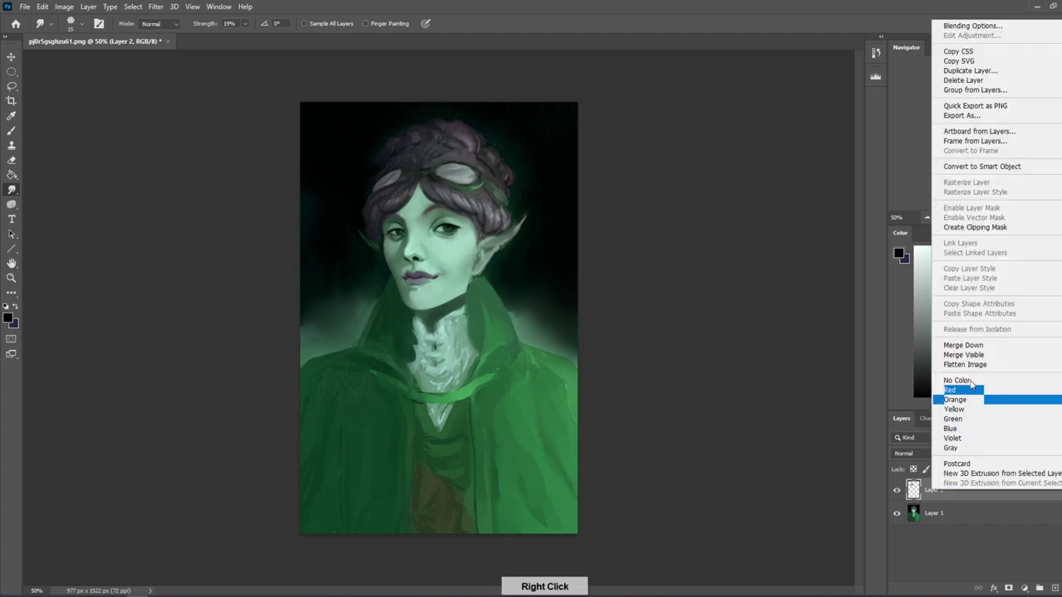
pyautogui.click(985, 344)
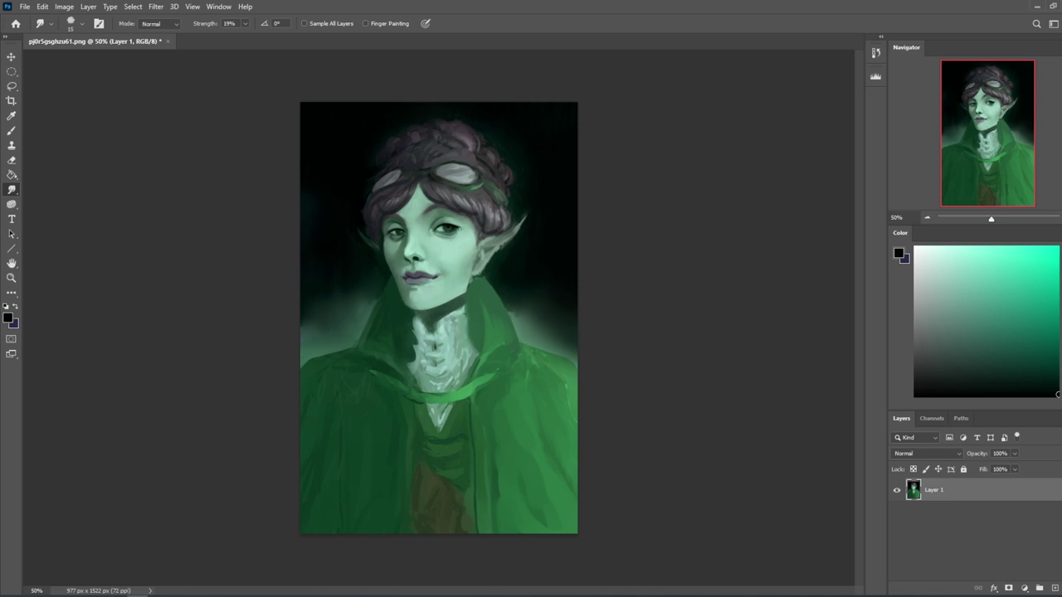
# Step: Redraw the dark line between the lips on a new layer with a sampled dark tone
pyautogui.press('z')
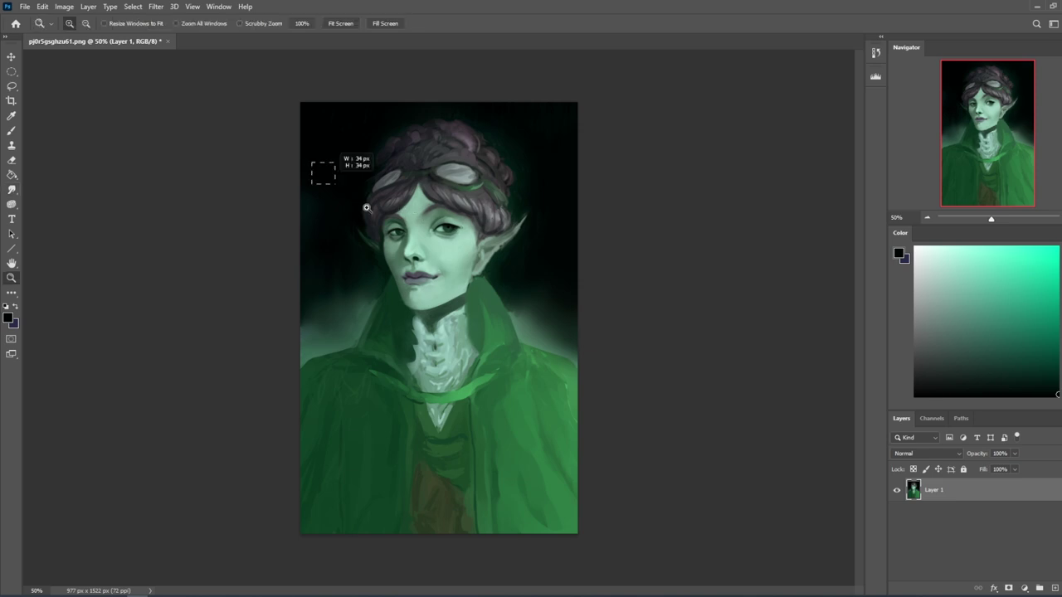
pyautogui.moveTo(423, 271); pyautogui.dragTo(500, 227)
pyautogui.press('b')
pyautogui.keyDown('alt'); pyautogui.click(467, 291); pyautogui.keyUp('alt')
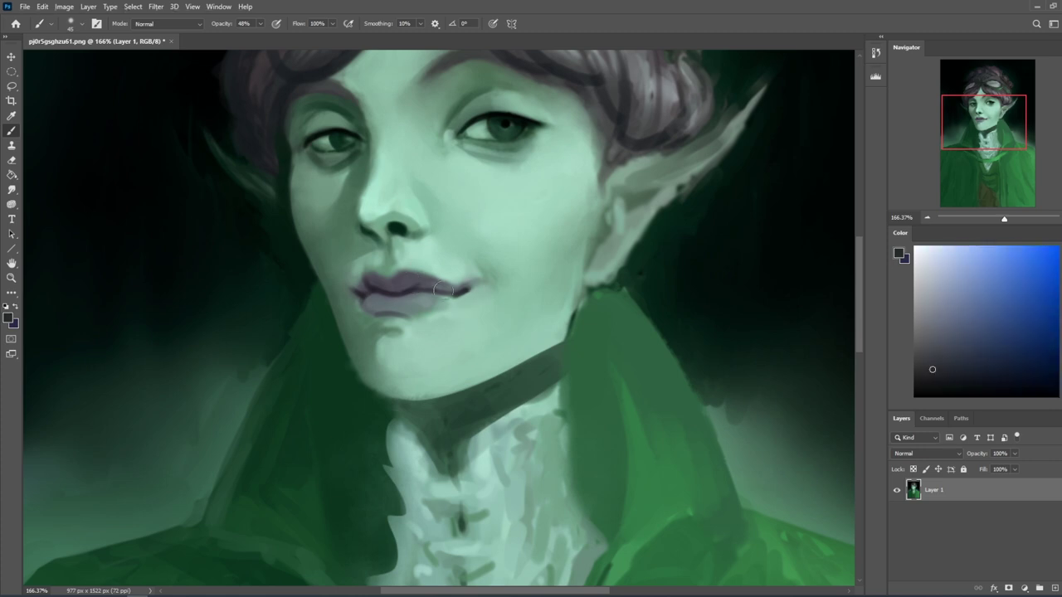
pyautogui.click(1053, 588)
pyautogui.press('[')
pyautogui.moveTo(463, 294); pyautogui.dragTo(388, 291)
# Step: Soften the lip line with a small Smudge brush at 19% strength and merge its layer down
pyautogui.click(12, 190)
pyautogui.press('[')
pyautogui.press('[')
pyautogui.press('[')
pyautogui.press('[')
pyautogui.press('[')
pyautogui.press('[')
pyautogui.press('[')
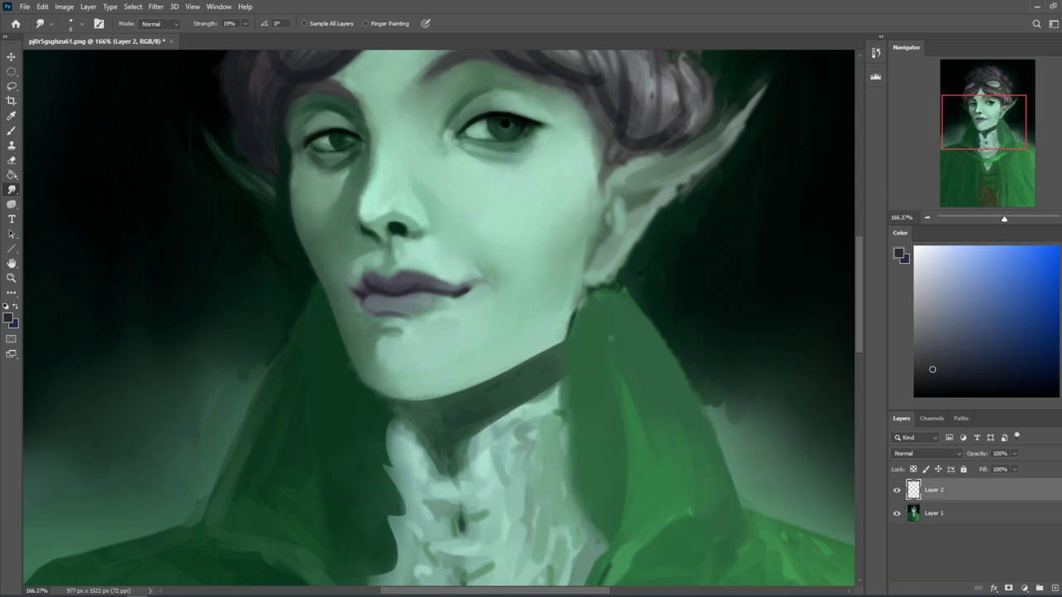
pyautogui.rightClick(923, 486)
pyautogui.click(966, 438)
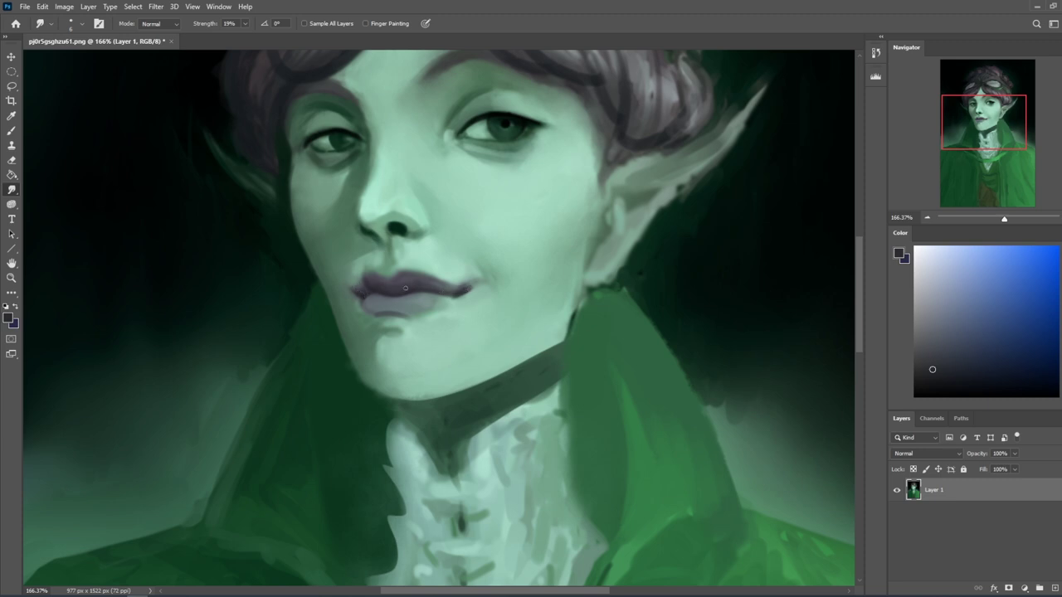
# Step: Retouch the skin around the mouth with sampled pale green, lowering the brush opacity to 15%
pyautogui.press('b')
pyautogui.keyDown('alt'); pyautogui.click(421, 256); pyautogui.keyUp('alt')
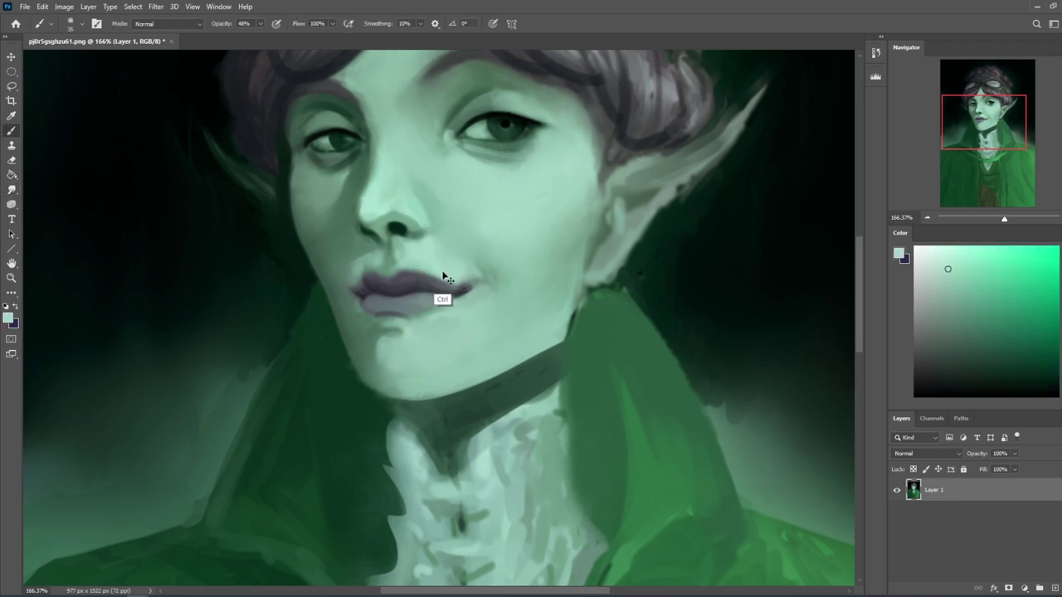
pyautogui.hotkey('ctrl', '1')
pyautogui.hotkey('ctrl', '-')
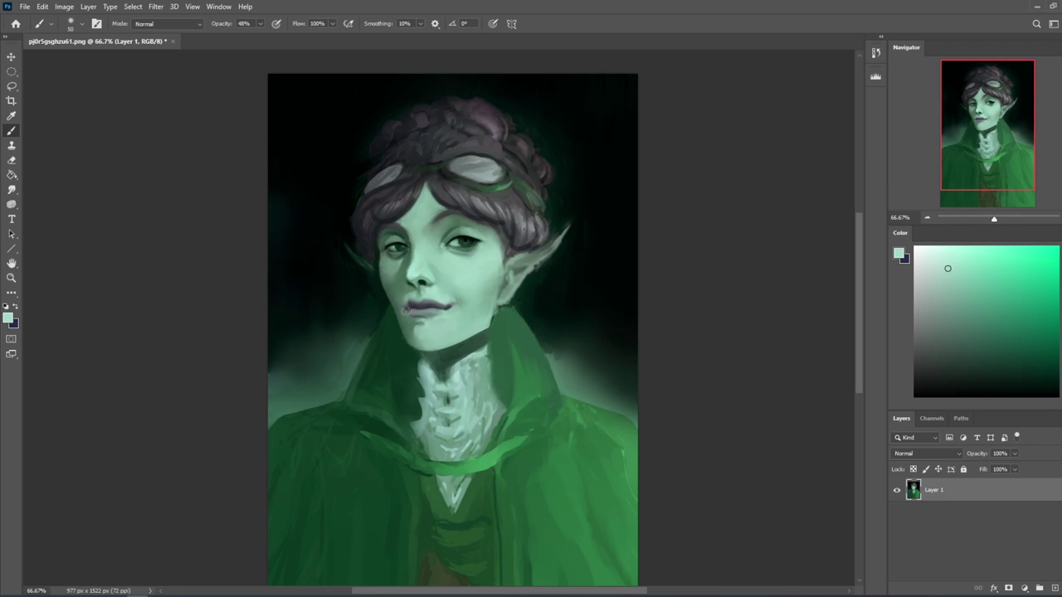
pyautogui.click(259, 24)
pyautogui.moveTo(255, 34); pyautogui.dragTo(243, 37)
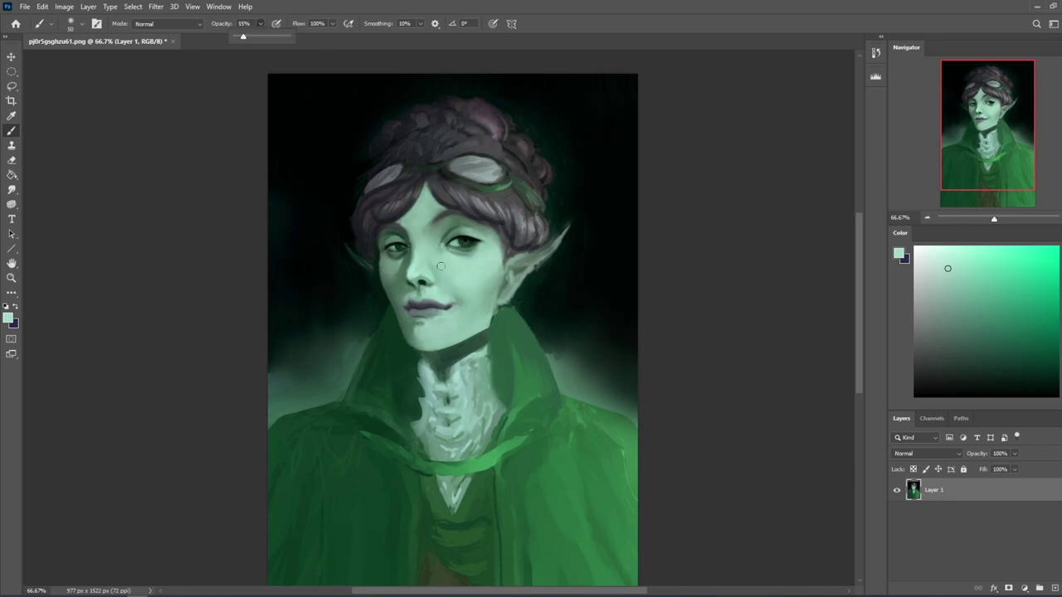
# Step: Shade the lips with sampled dark purple-grey tones, raising the brush opacity to 36%
pyautogui.keyDown('alt'); pyautogui.click(427, 336); pyautogui.keyUp('alt')
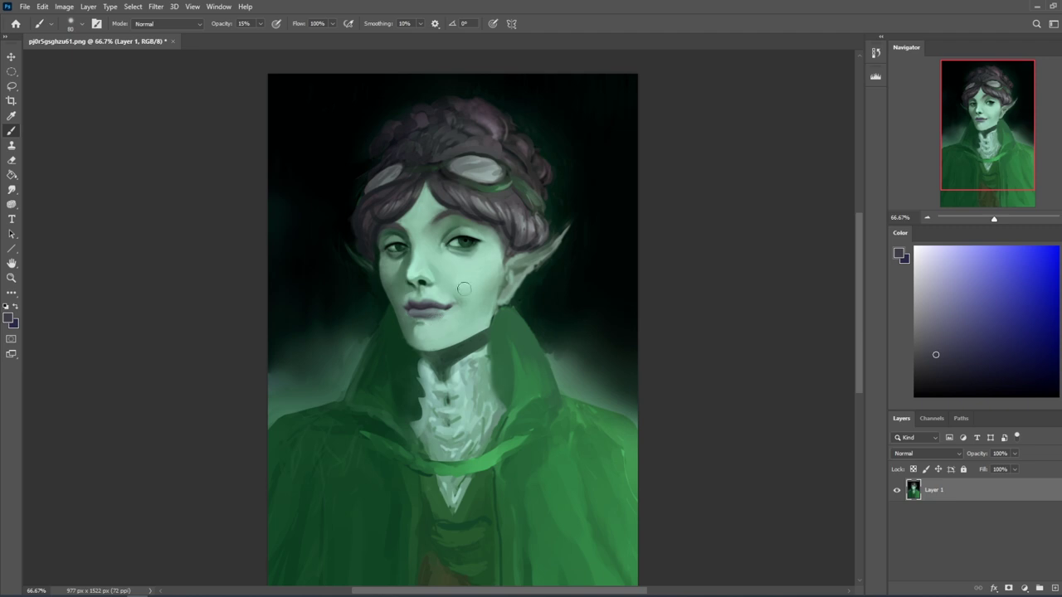
pyautogui.keyDown('alt'); pyautogui.click(422, 306); pyautogui.keyUp('alt')
pyautogui.click(259, 23)
pyautogui.moveTo(265, 35); pyautogui.dragTo(272, 37)
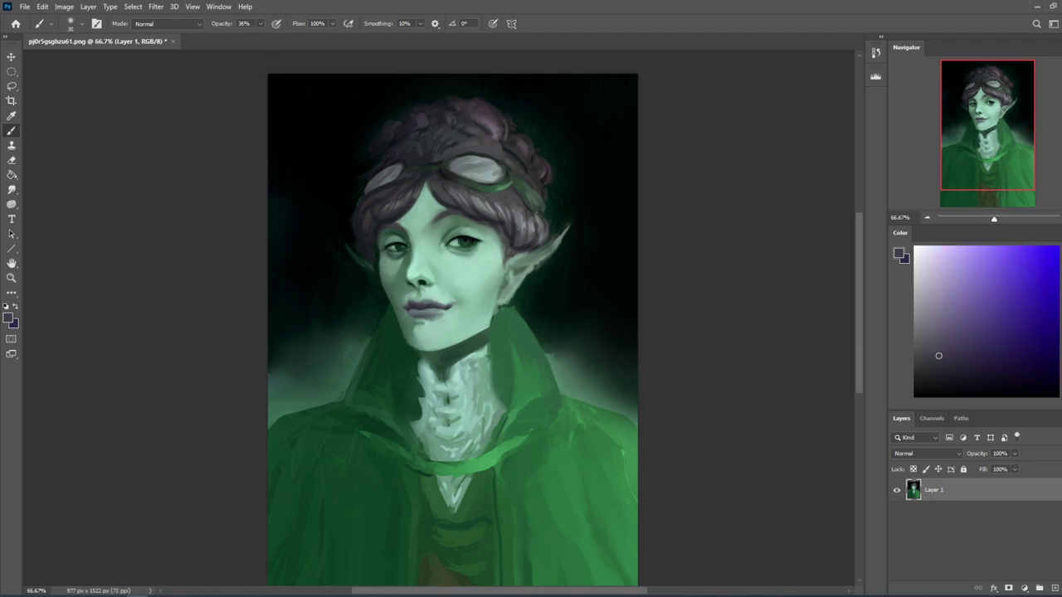
# Step: Sample near-black beside the goggle bridge and set the soft brush to 125 px at 45% opacity
pyautogui.press('alt')
pyautogui.keyDown('alt'); pyautogui.click(442, 173); pyautogui.keyUp('alt')
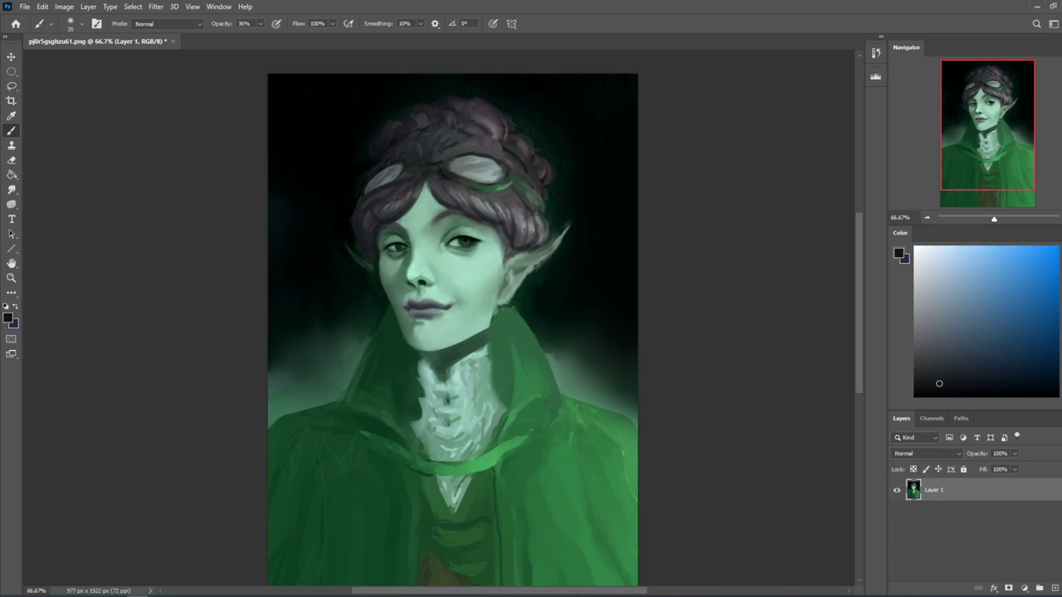
pyautogui.press(']')
pyautogui.press(']')
pyautogui.press(']')
pyautogui.press(']')
pyautogui.click(260, 24)
pyautogui.click(265, 38)
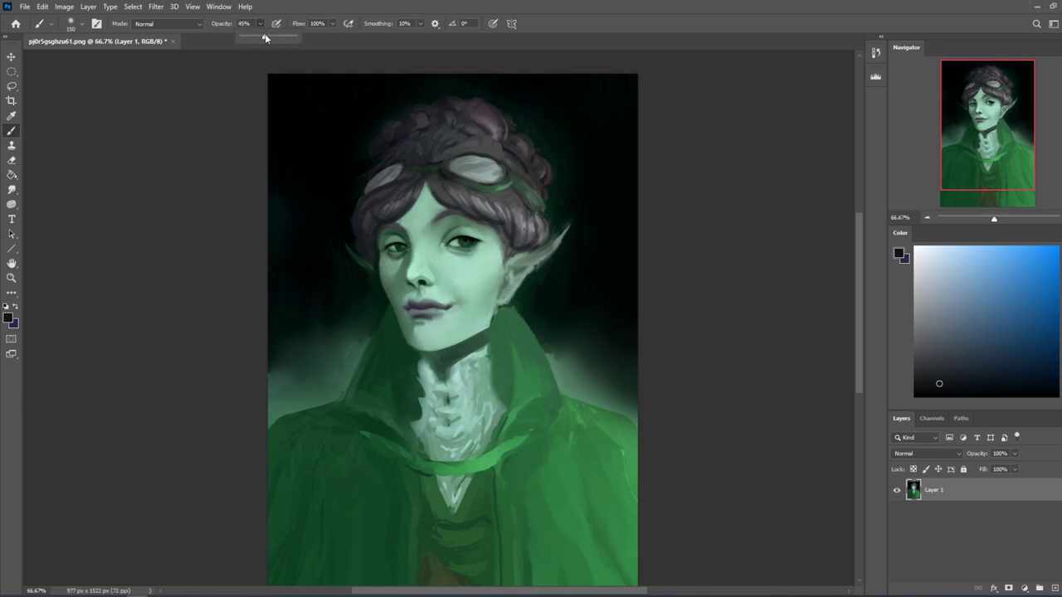
pyautogui.press('[')
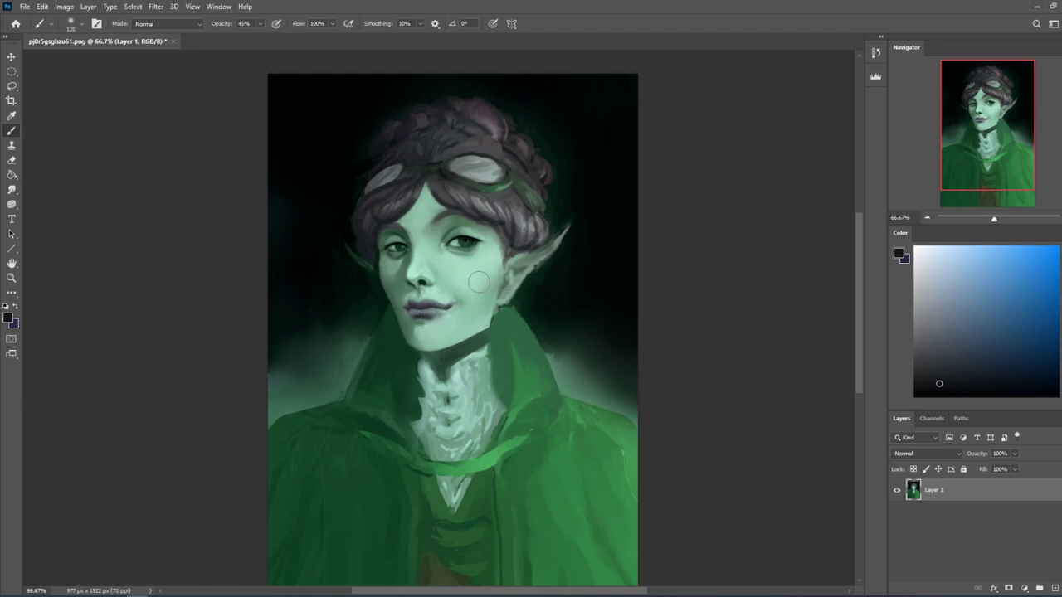
# Step: Undo the last three changes and reduce the brush to 45 px
pyautogui.hotkey('ctrl', 'z')
pyautogui.hotkey('ctrl', 'z')
pyautogui.hotkey('ctrl', 'z')
pyautogui.hotkey('ctrl', '-')
pyautogui.press(']')
pyautogui.press(']')
pyautogui.press(']')
pyautogui.press(']')
pyautogui.press('[')
pyautogui.press('[')
pyautogui.press('[')
pyautogui.press('[')
pyautogui.press('[')
pyautogui.press('[')
pyautogui.press('[')
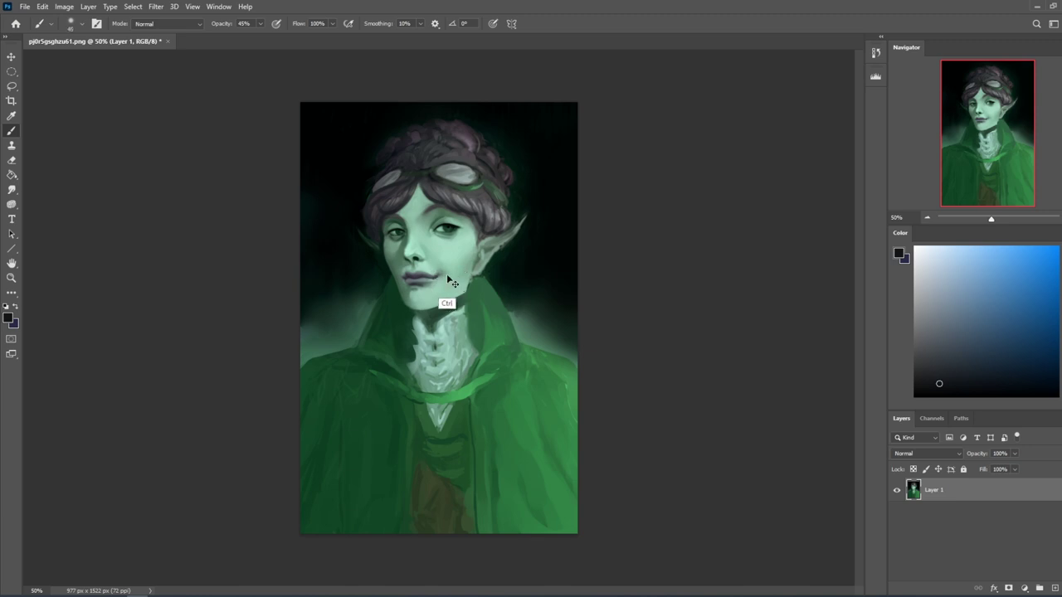
# Step: Darken the near corner of the mouth with near-black at 45% opacity, then enlarge the brush
pyautogui.hotkey('ctrl', '+')
pyautogui.hotkey('ctrl', '+')
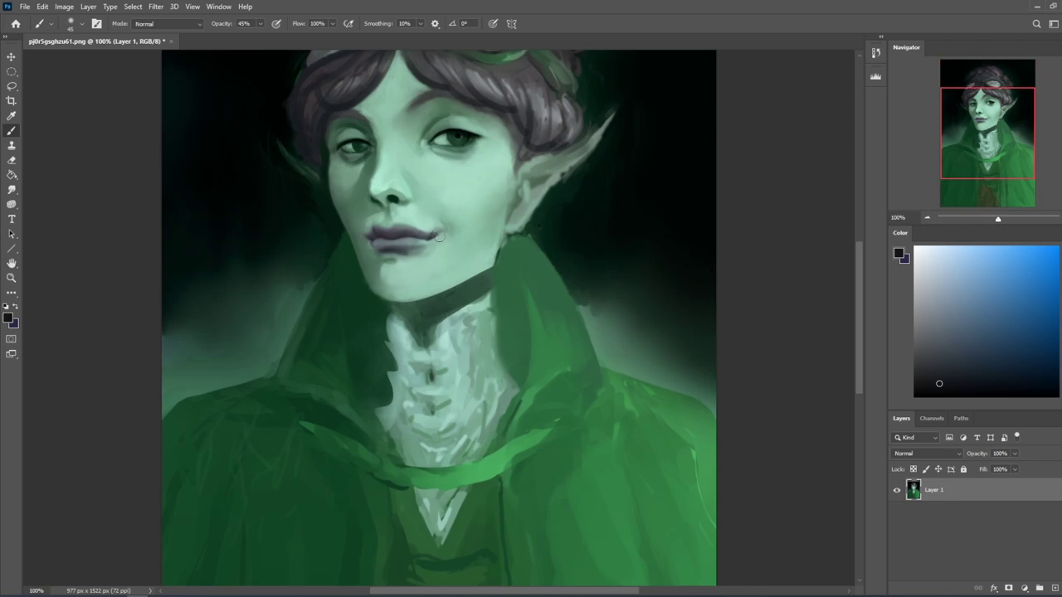
pyautogui.press(']')
pyautogui.press(']')
pyautogui.press(']')
pyautogui.press(']')
pyautogui.press(']')
pyautogui.press(']')
pyautogui.press(']')
pyautogui.press(']')
pyautogui.press(']')
# Step: Blend the near mouth corner into the cheek with the Smudge tool at 19% strength
pyautogui.click(12, 190)
pyautogui.press(']')
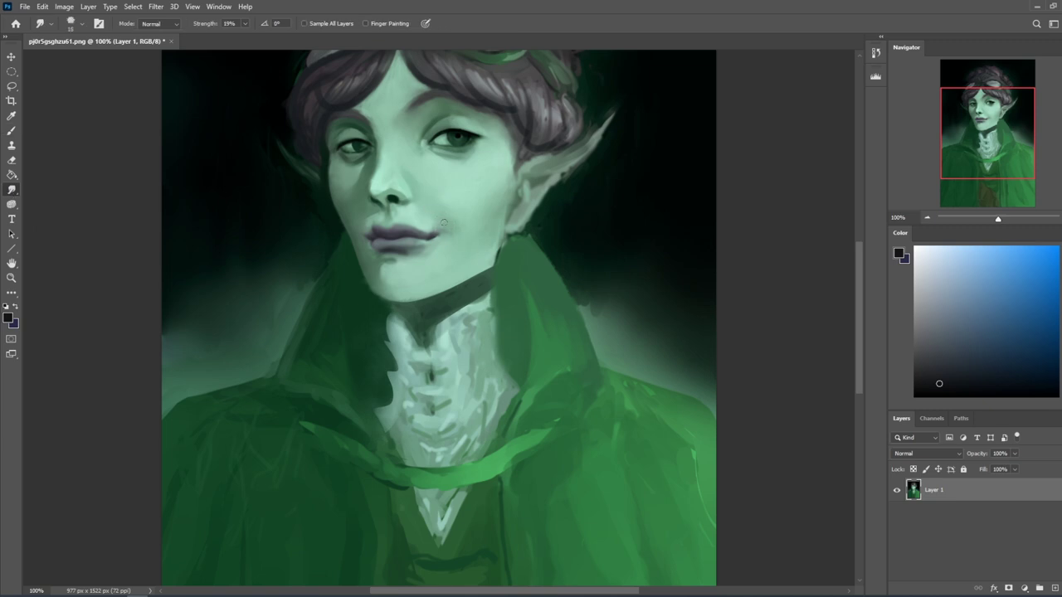
pyautogui.press(']')
pyautogui.press('ctrl')
# Step: Sample the dark green of the collar beside the far jaw for the Brush tool at 45% opacity
pyautogui.press('b')
pyautogui.keyDown('alt'); pyautogui.click(386, 277); pyautogui.keyUp('alt')
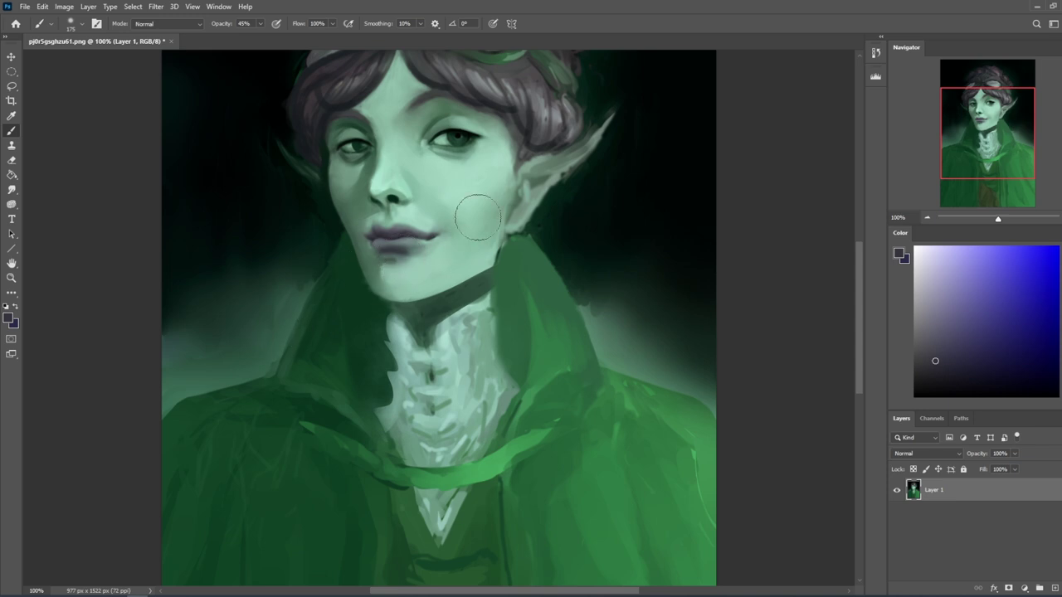
pyautogui.keyDown('alt'); pyautogui.click(372, 301); pyautogui.keyUp('alt')
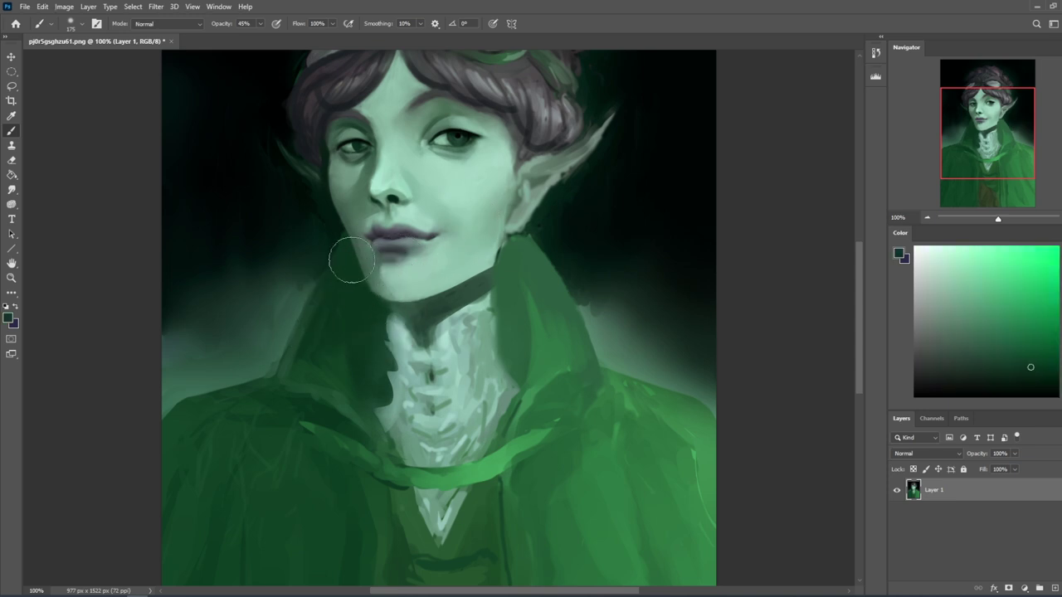
pyautogui.hotkey('ctrl', '-')
pyautogui.hotkey('ctrl', '-')
pyautogui.hotkey('ctrl', '-')
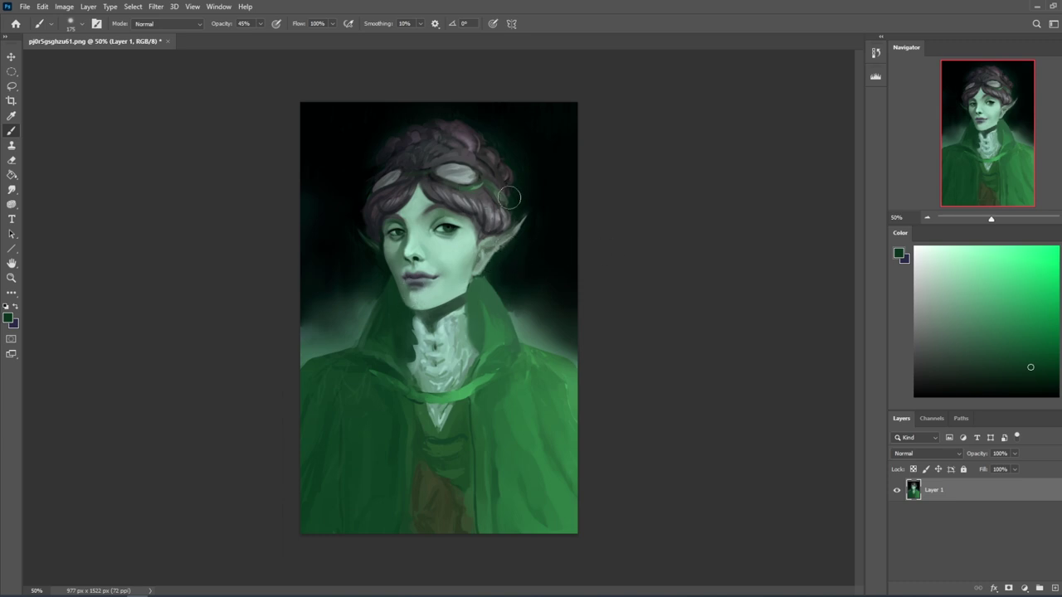
# Step: Sample the shadow under the chin, enlarge the soft brush and set its opacity to 67%
pyautogui.click(263, 25)
pyautogui.keyDown('alt'); pyautogui.click(449, 308); pyautogui.keyUp('alt')
pyautogui.press(']')
pyautogui.press(']')
pyautogui.press(']')
pyautogui.press(']')
pyautogui.click(262, 24)
pyautogui.click(266, 38)
# Step: Mix a darker green from the sampled collar color and brush it softly up the far side of the face at 67% opacity
pyautogui.press(']')
pyautogui.press(']')
pyautogui.keyDown('alt'); pyautogui.click(395, 306); pyautogui.keyUp('alt')
pyautogui.press('[')
pyautogui.press('[')
pyautogui.click(1027, 377)
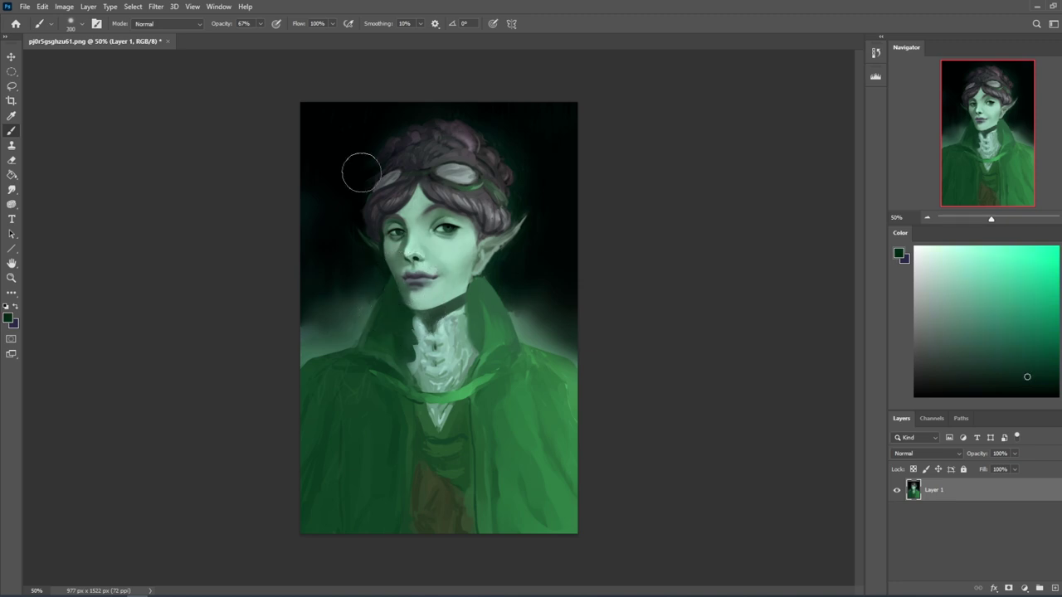
pyautogui.press(']')
pyautogui.moveTo(405, 305); pyautogui.dragTo(380, 225)
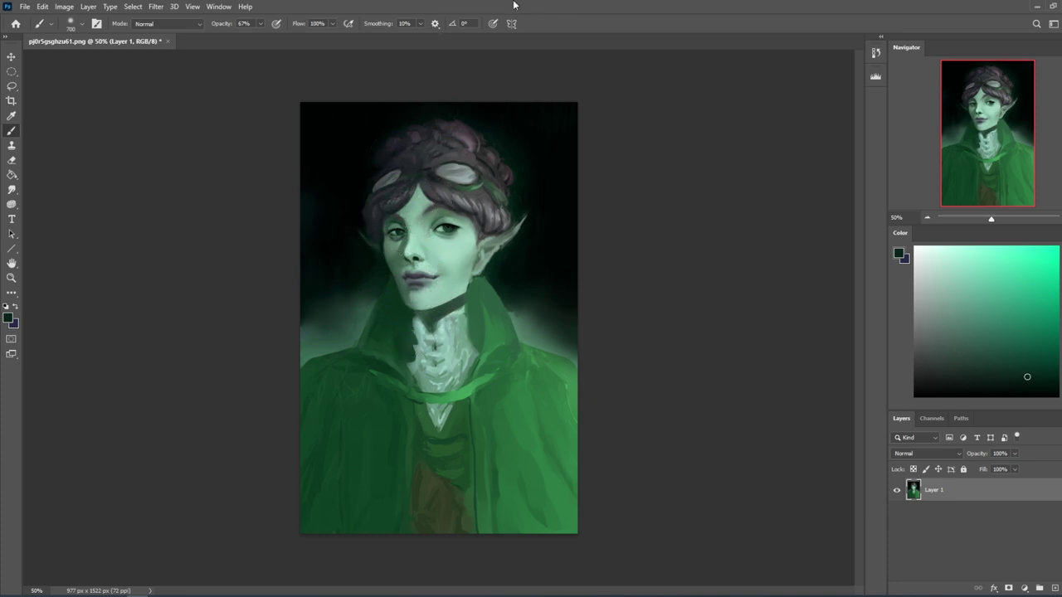
# Step: Reduce the soft brush to 175 px and set its opacity to 36%
pyautogui.press('[')
pyautogui.press('[')
pyautogui.press('[')
pyautogui.press('[')
pyautogui.press('[')
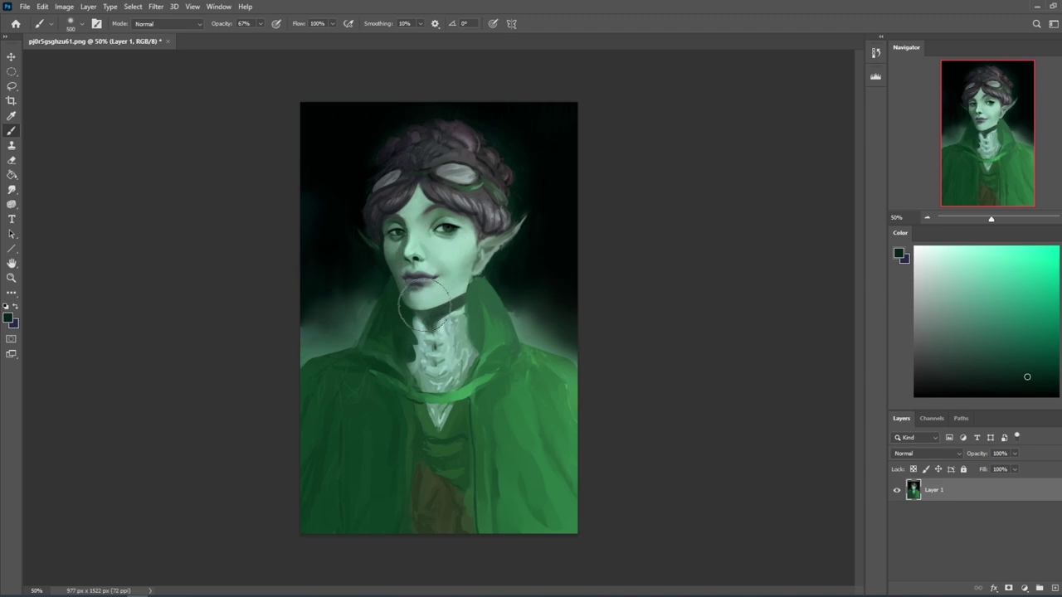
pyautogui.press('[')
pyautogui.click(260, 24)
pyautogui.moveTo(260, 35); pyautogui.dragTo(243, 37)
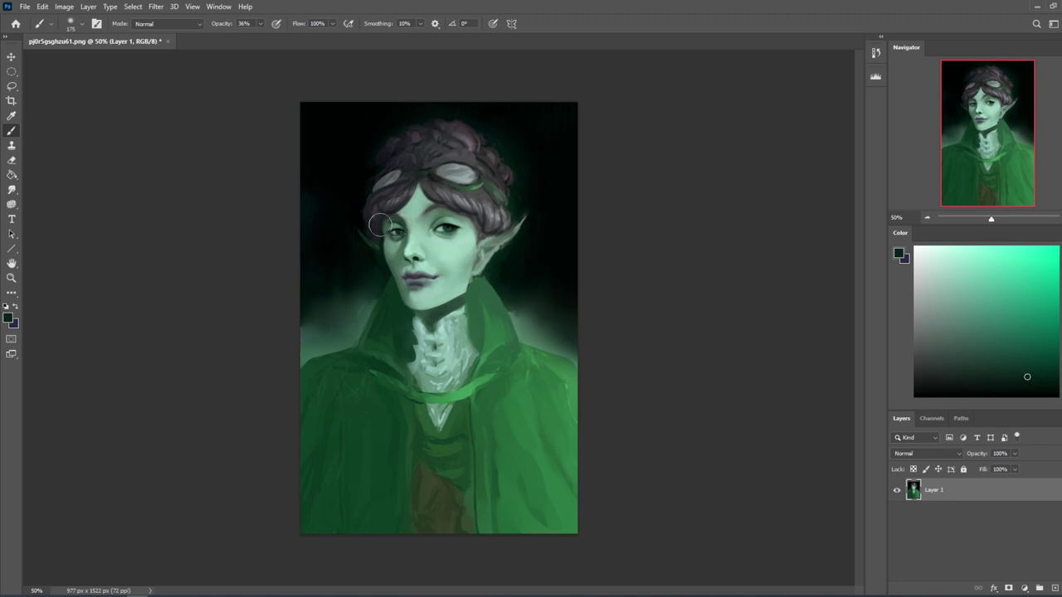
# Step: Lighten the shadow under the chin with pale mint sampled from the face, using a smaller soft brush at 36% opacity
pyautogui.press('[')
pyautogui.press('[')
pyautogui.press('[')
pyautogui.press('[')
pyautogui.moveTo(935, 278); pyautogui.dragTo(913, 246)
pyautogui.keyDown('alt'); pyautogui.click(408, 315); pyautogui.keyUp('alt')
pyautogui.keyDown('alt'); pyautogui.click(449, 269); pyautogui.keyUp('alt')
pyautogui.moveTo(460, 302); pyautogui.dragTo(428, 320)
pyautogui.press(']')
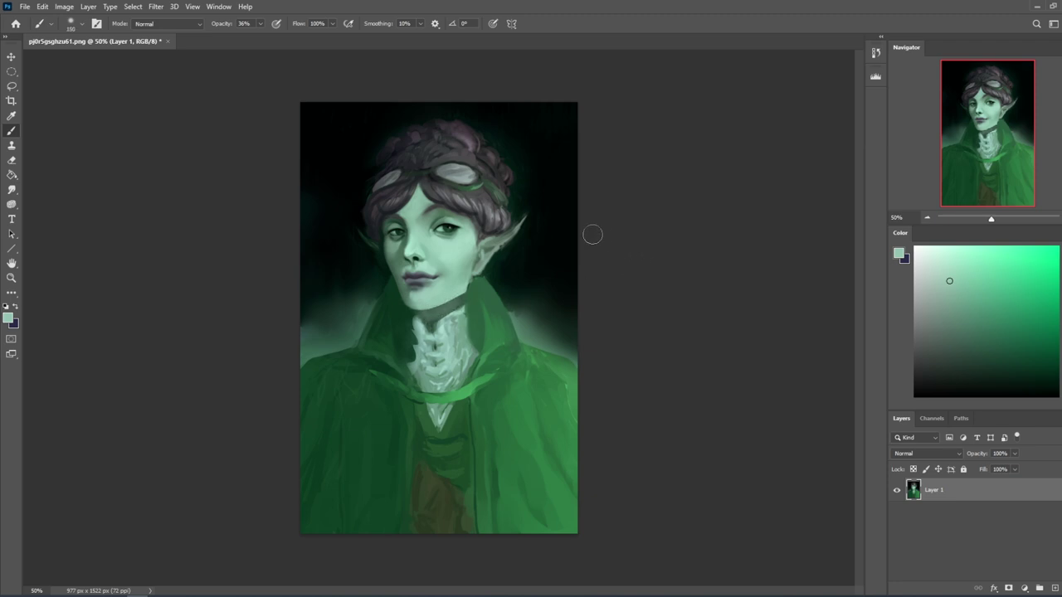
# Step: Lasso the far edge of the neck below the chin and trim it with dark collar green at 100% opacity
pyautogui.press('l')
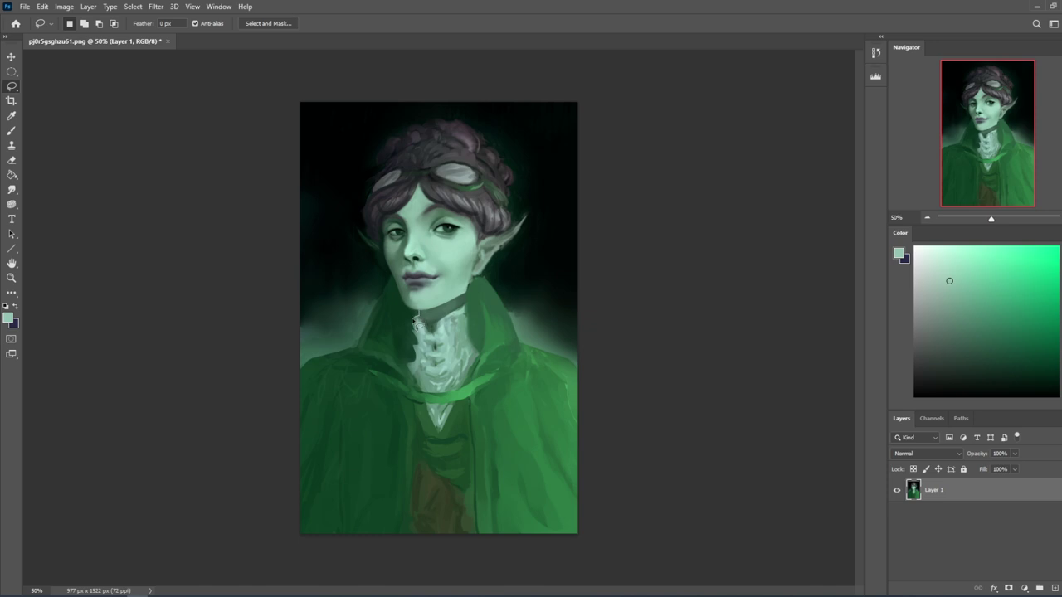
pyautogui.moveTo(420, 316); pyautogui.dragTo(419, 313)
pyautogui.hotkey('ctrl', 'd')
pyautogui.press('b')
pyautogui.click(260, 23)
pyautogui.moveTo(262, 38); pyautogui.dragTo(320, 40)
pyautogui.keyDown('alt'); pyautogui.click(386, 335); pyautogui.keyUp('alt')
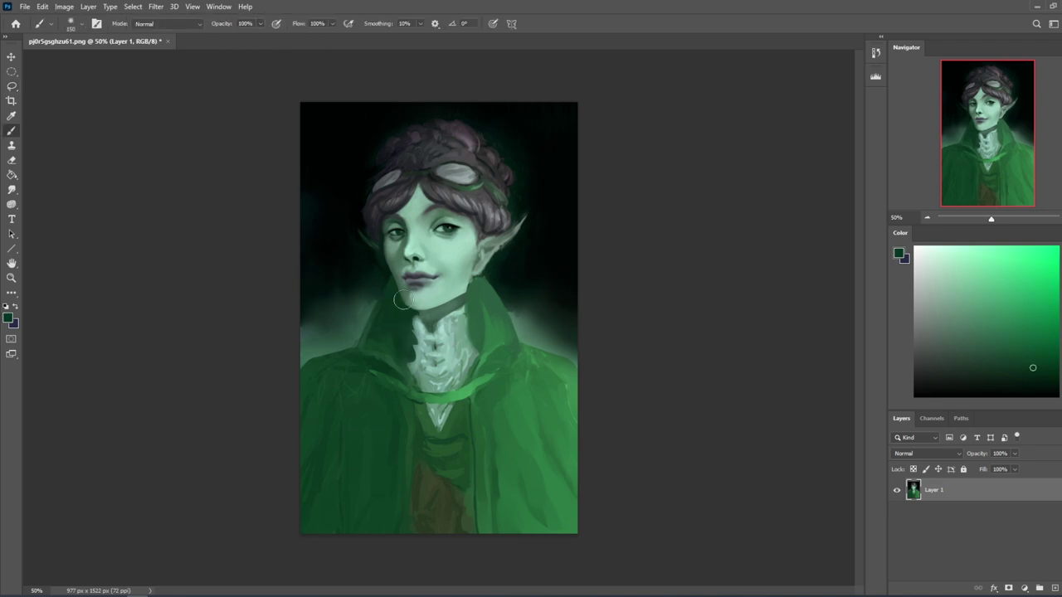
# Step: Lasso a narrow strip along the near collar's inner edge, hide the selection outline, sample the neck's pale green and undo the last change
pyautogui.press('l')
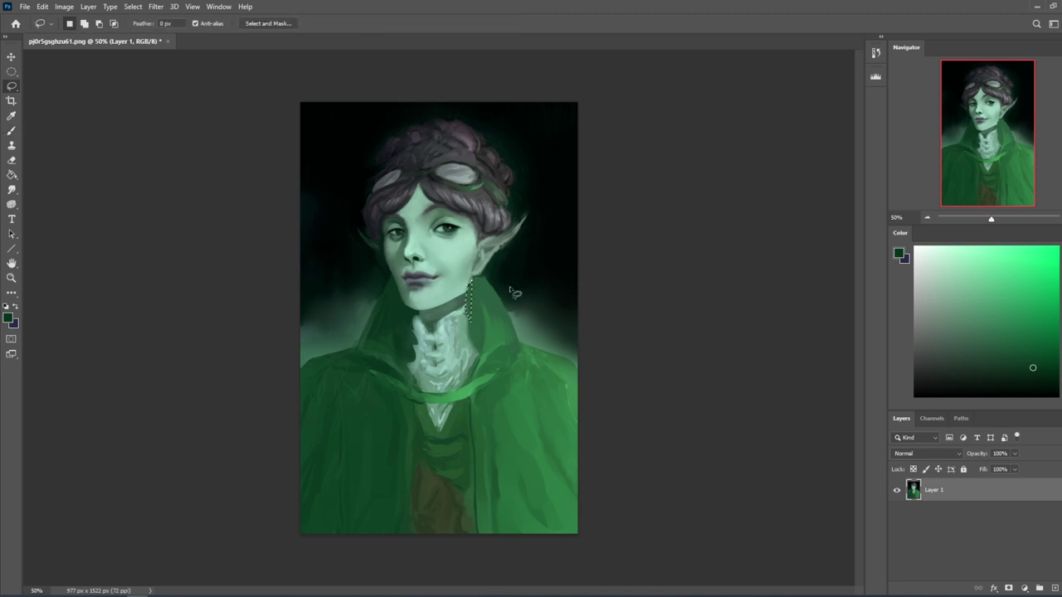
pyautogui.moveTo(467, 305); pyautogui.dragTo(482, 360)
pyautogui.hotkey('ctrl', 'h')
pyautogui.press('b')
pyautogui.keyDown('alt'); pyautogui.click(458, 321); pyautogui.keyUp('alt')
pyautogui.hotkey('ctrl', 'z')
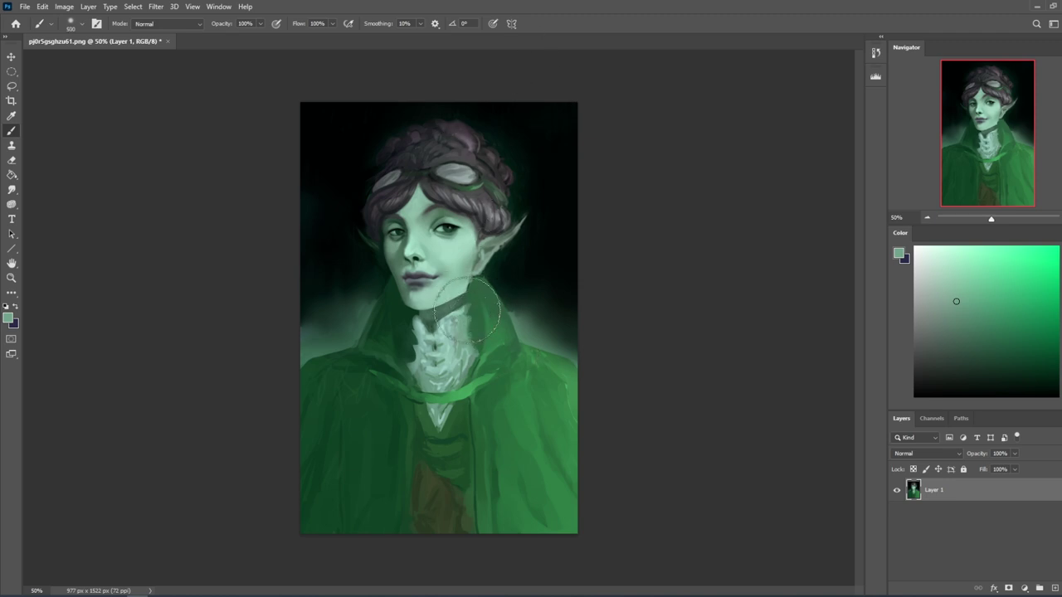
# Step: Paint the selected strip beside the neck with a large soft brush in the sampled pale green, and deselect
pyautogui.press(']')
pyautogui.press(']')
pyautogui.press(']')
pyautogui.press(']')
pyautogui.press(']')
pyautogui.press('[')
pyautogui.press('m')
pyautogui.rightClick(447, 300)
pyautogui.click(472, 307)
# Step: Choose the 80 px dry-oil brush and sample the dark collar green beside the chin
pyautogui.press('z')
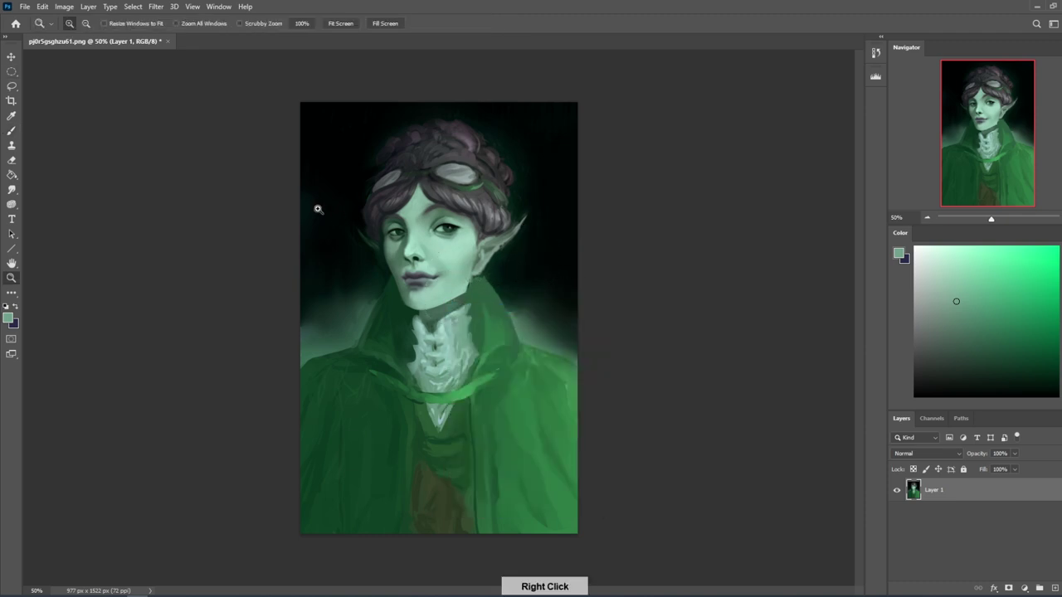
pyautogui.moveTo(421, 300); pyautogui.dragTo(492, 360)
pyautogui.press('b')
pyautogui.rightClick(485, 200)
pyautogui.click(538, 425)
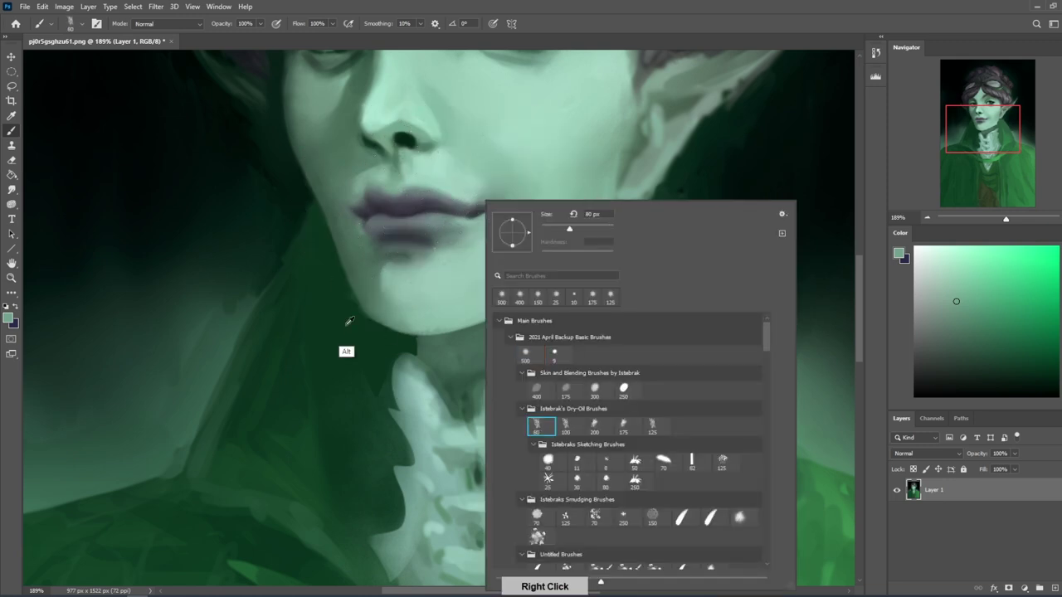
pyautogui.keyDown('alt'); pyautogui.click(358, 311); pyautogui.keyUp('alt')
pyautogui.click(261, 26)
# Step: Clean up the far jaw and chin contour against the collar with the dry-oil brush reduced to about 20 px
pyautogui.press('[')
pyautogui.press('[')
pyautogui.press('[')
pyautogui.press('[')
pyautogui.press('[')
pyautogui.press('[')
pyautogui.press('[')
pyautogui.press('[')
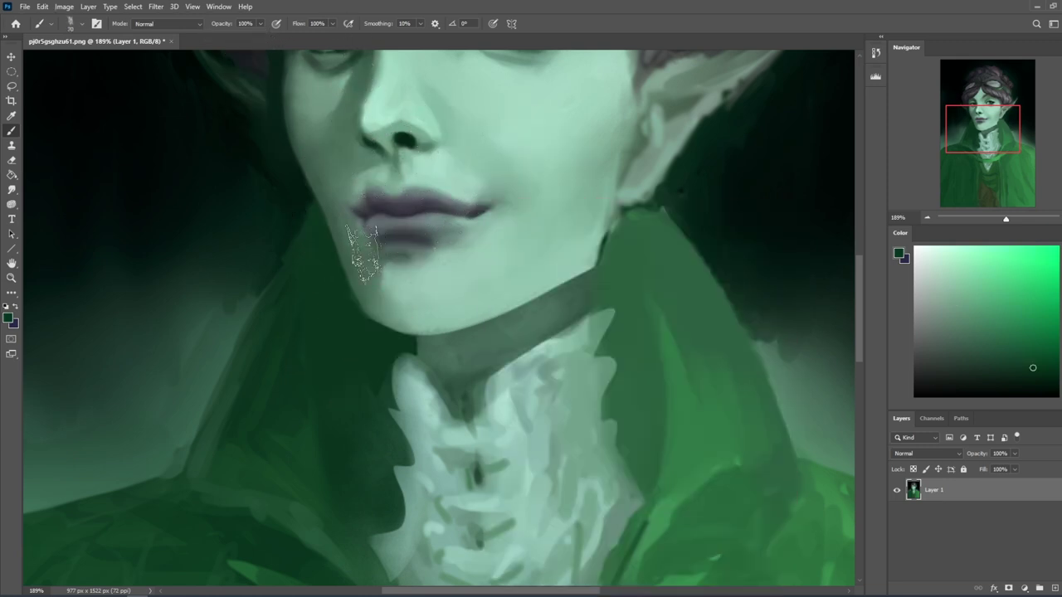
pyautogui.press('[')
pyautogui.press('[')
pyautogui.press('[')
pyautogui.press(']')
pyautogui.press(']')
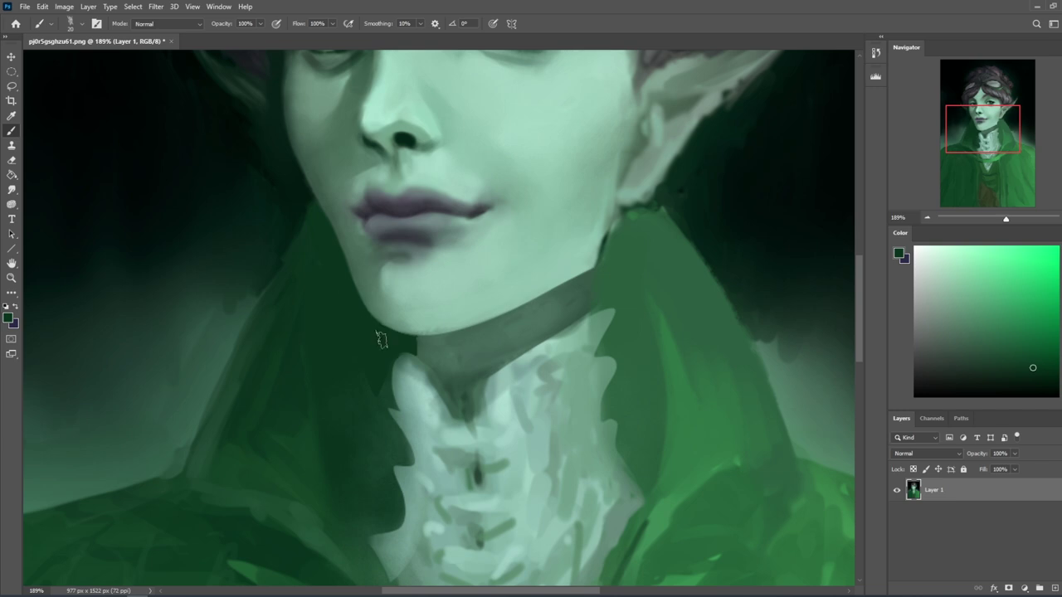
# Step: Sample the mid green of the near collar below the ear and check the whole portrait at 50% zoom
pyautogui.hotkey('ctrl', '0')
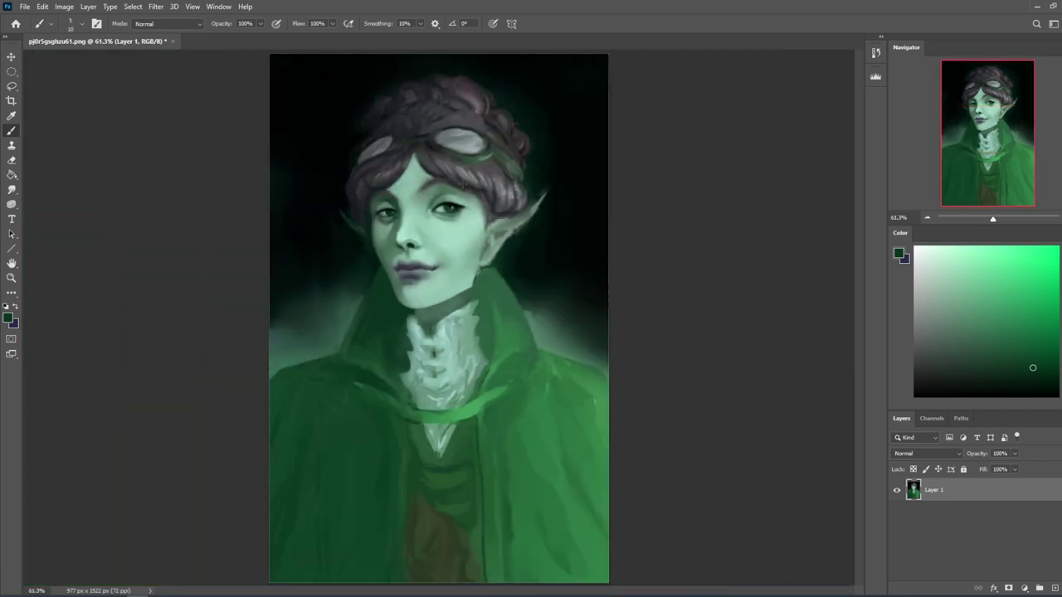
pyautogui.keyDown('alt'); pyautogui.click(477, 286); pyautogui.keyUp('alt')
pyautogui.hotkey('ctrl', '-')
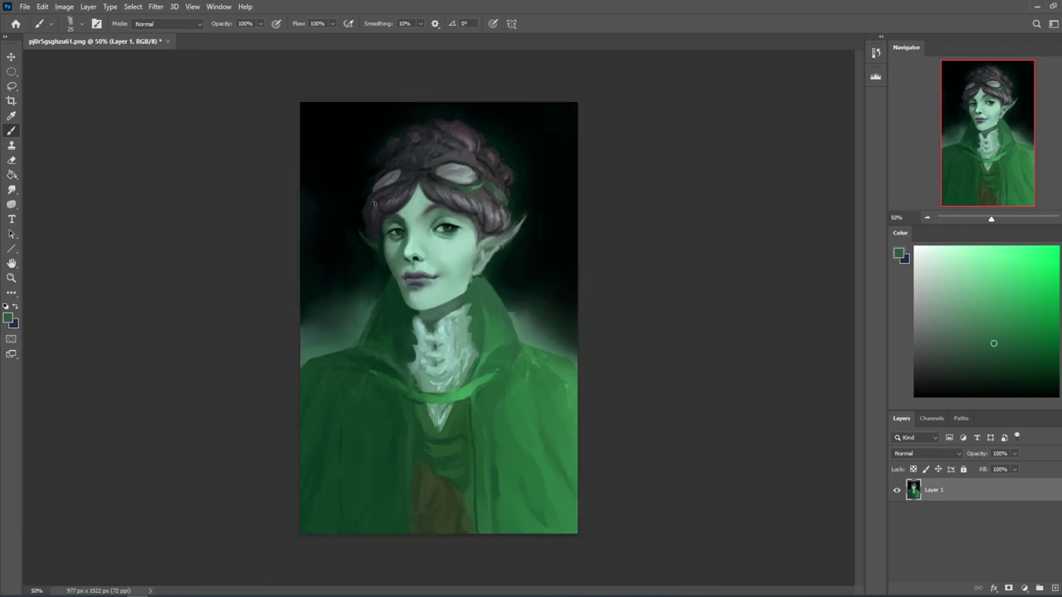
pyautogui.click(163, 7)
pyautogui.click(177, 110)
pyautogui.press(']')
pyautogui.press(']')
pyautogui.press(']')
pyautogui.press(']')
pyautogui.press(']')
pyautogui.press(']')
pyautogui.press(']')
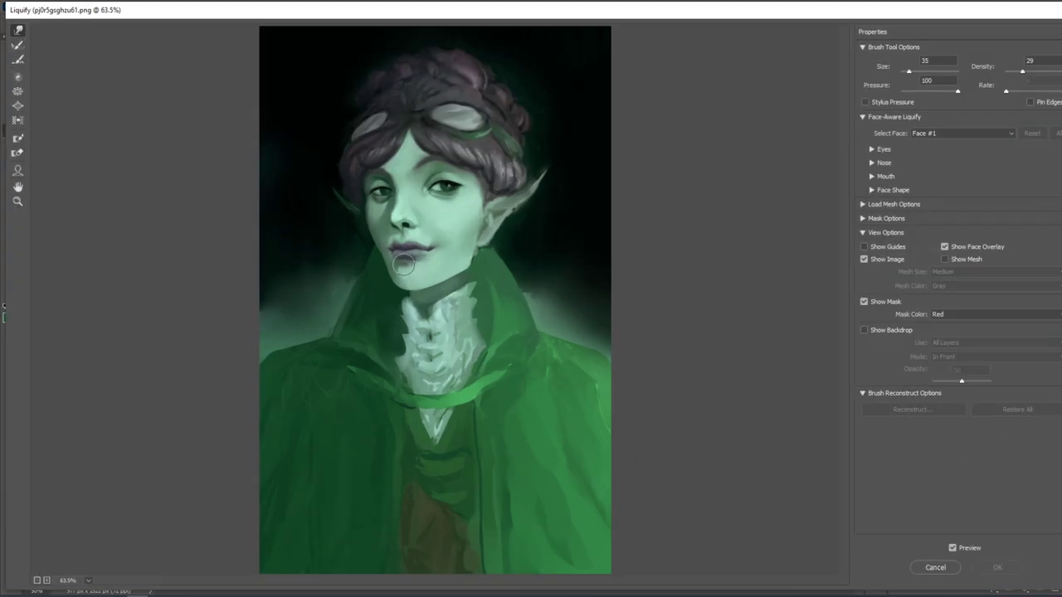
pyautogui.click(406, 264)
pyautogui.press('[')
pyautogui.press('[')
pyautogui.press('[')
pyautogui.press('[')
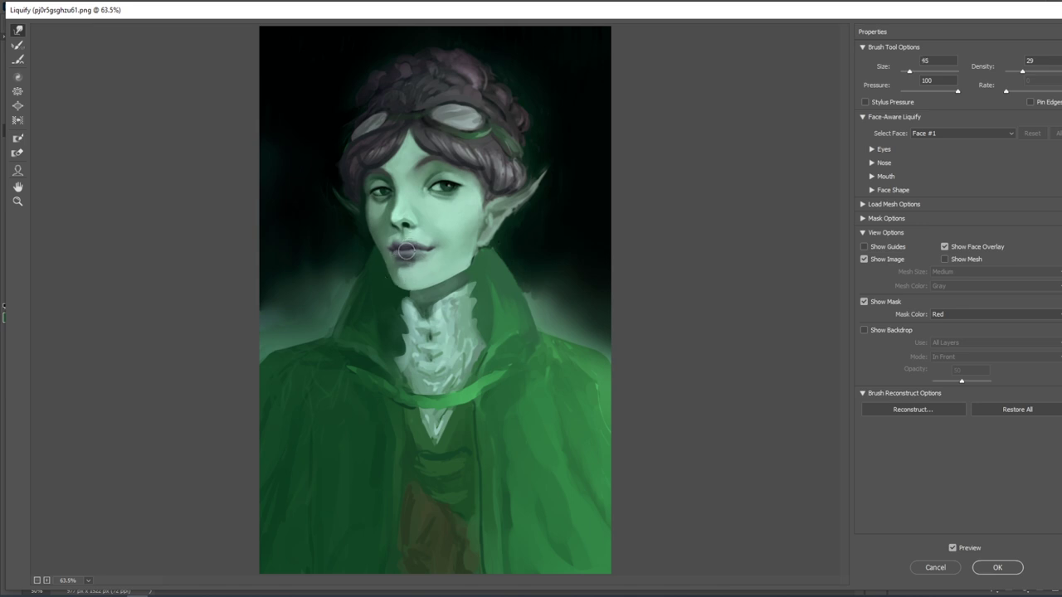
pyautogui.press(']')
pyautogui.press(']')
pyautogui.press(']')
pyautogui.press(']')
pyautogui.press(']')
pyautogui.press(']')
pyautogui.press(']')
pyautogui.press(']')
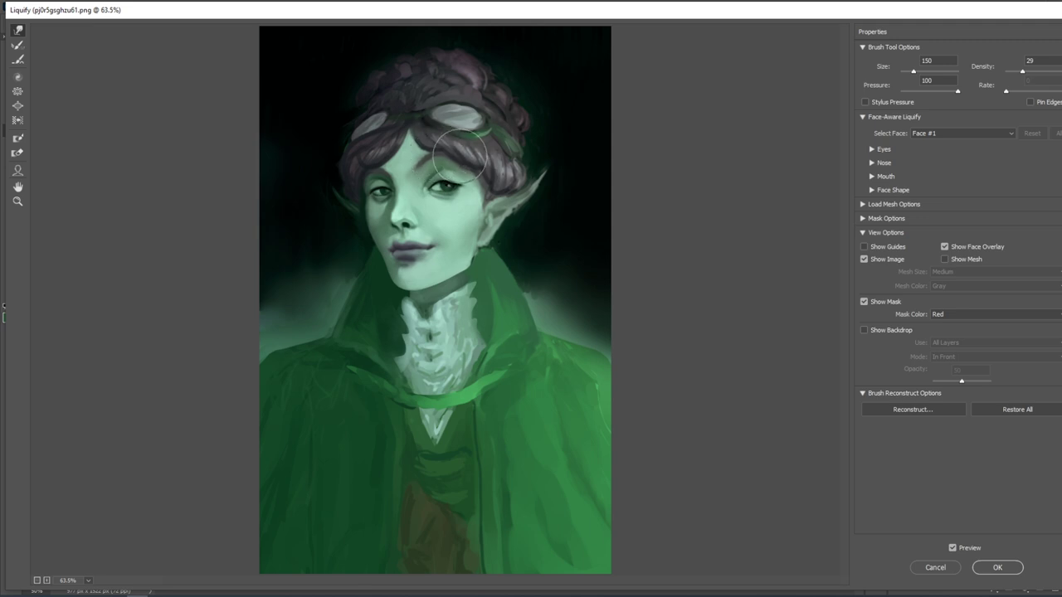
pyautogui.press('[')
pyautogui.press(']')
pyautogui.press(']')
pyautogui.press(']')
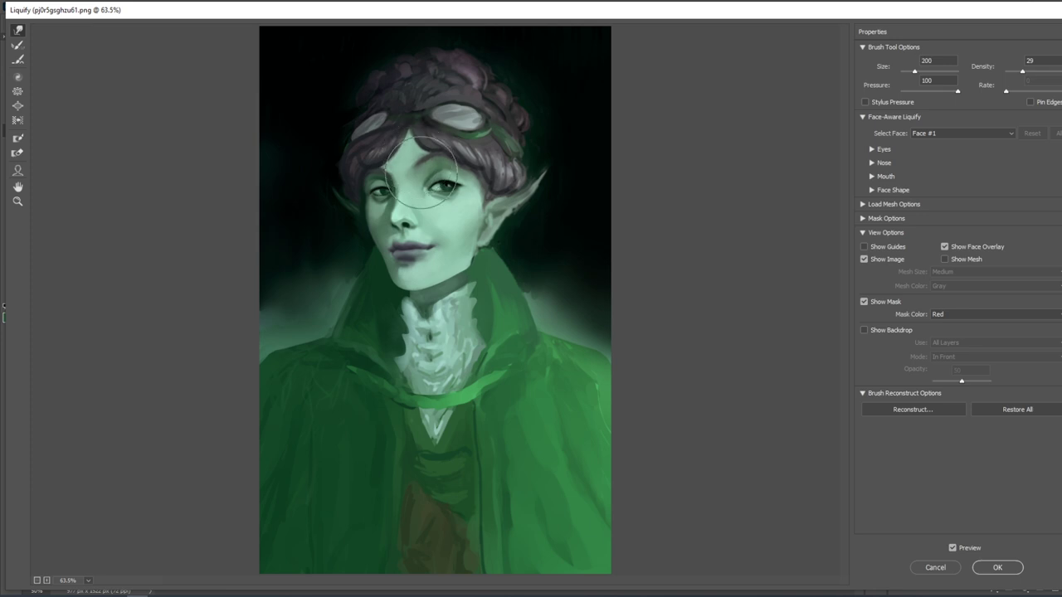
pyautogui.hotkey('ctrl', '-')
pyautogui.hotkey('ctrl', '-')
pyautogui.press('[')
pyautogui.press('[')
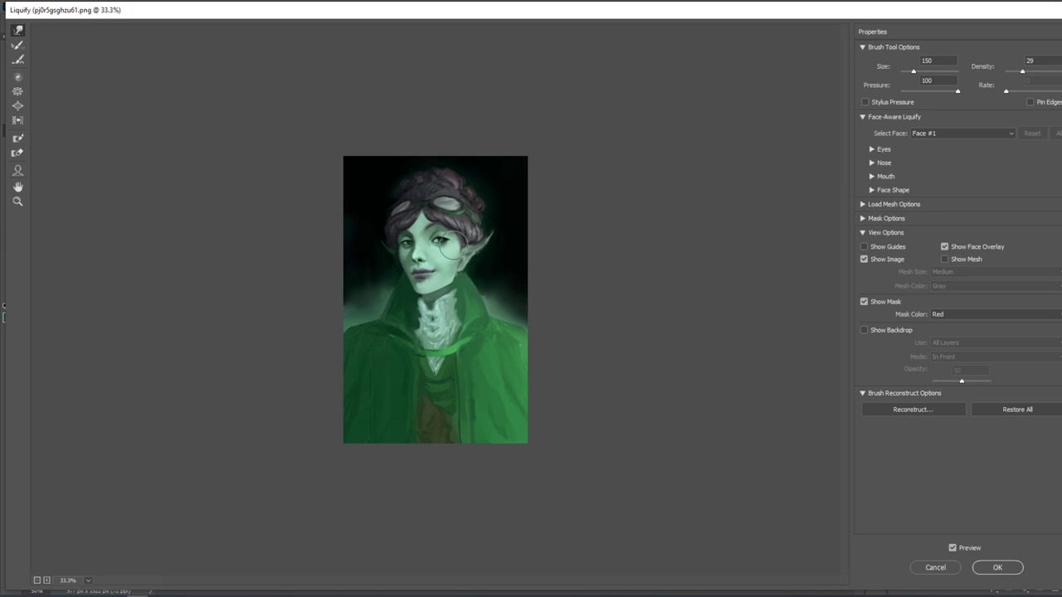
pyautogui.keyDown('alt'); pyautogui.scroll(1, 448, 241); pyautogui.keyUp('alt')
pyautogui.press('[')
pyautogui.press('[')
pyautogui.press('[')
pyautogui.press('[')
pyautogui.press('[')
pyautogui.press('[')
pyautogui.press('[')
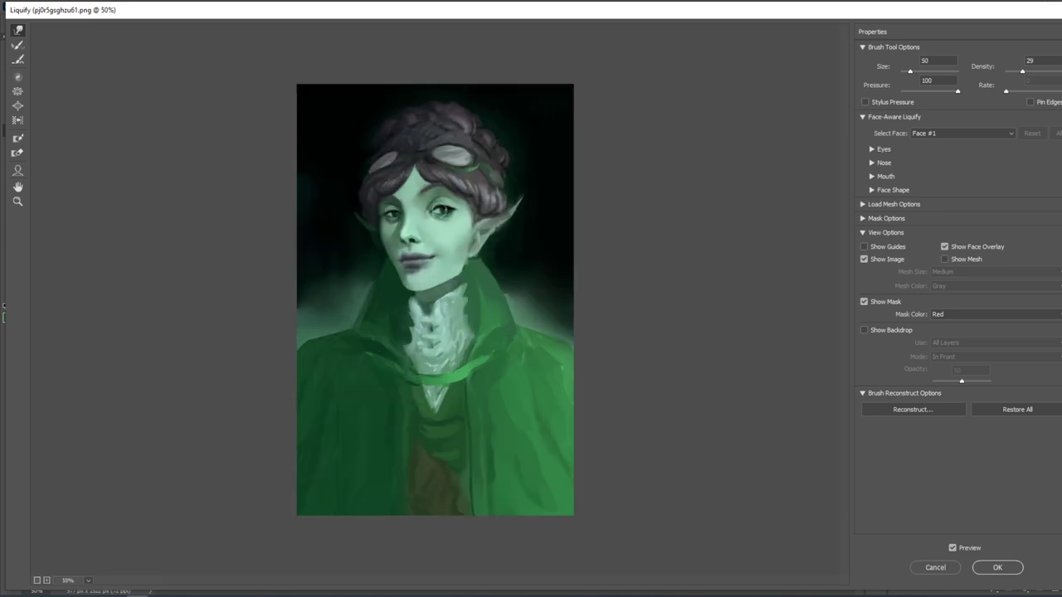
pyautogui.press(']')
pyautogui.press(']')
pyautogui.press(']')
pyautogui.press(']')
pyautogui.press(']')
pyautogui.press('[')
pyautogui.press('[')
pyautogui.press('[')
pyautogui.press('[')
pyautogui.press('[')
pyautogui.click(935, 568)
# Step: Retouch the face with pale mint sampled from the cheek, using a reduced soft brush at 42% opacity, and smudge it at 19% strength
pyautogui.keyDown('alt'); pyautogui.click(440, 274); pyautogui.keyUp('alt')
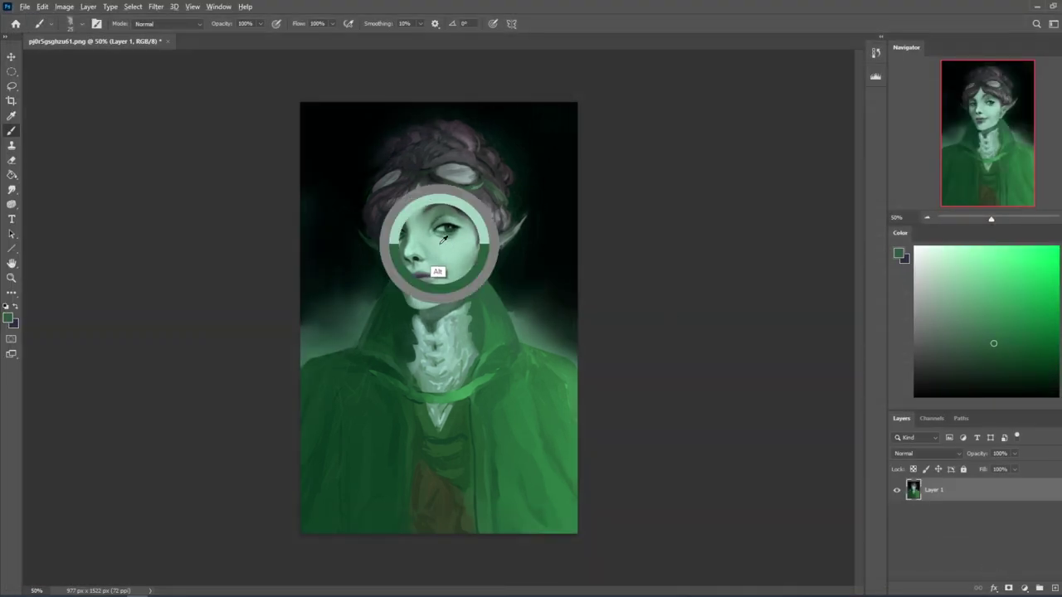
pyautogui.rightClick(540, 299)
pyautogui.doubleClick(515, 353)
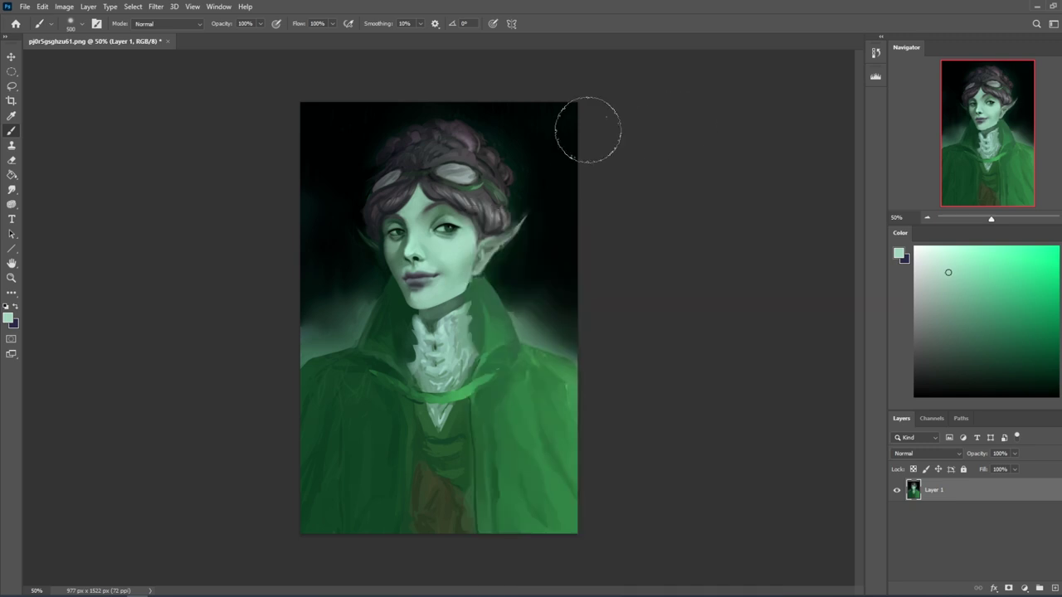
pyautogui.press('[')
pyautogui.press('[')
pyautogui.press('[')
pyautogui.press('[')
pyautogui.press('[')
pyautogui.moveTo(259, 23); pyautogui.dragTo(230, 40)
pyautogui.click(13, 190)
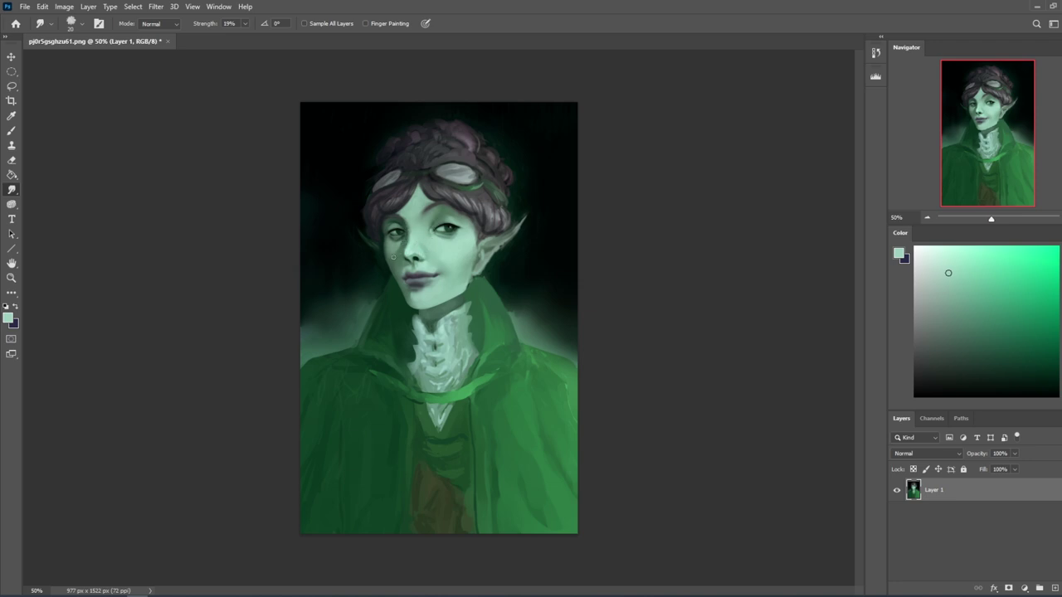
# Step: Switch to the brush with a dark grey-green and undo the last stroke
pyautogui.press('b')
pyautogui.click(958, 366)
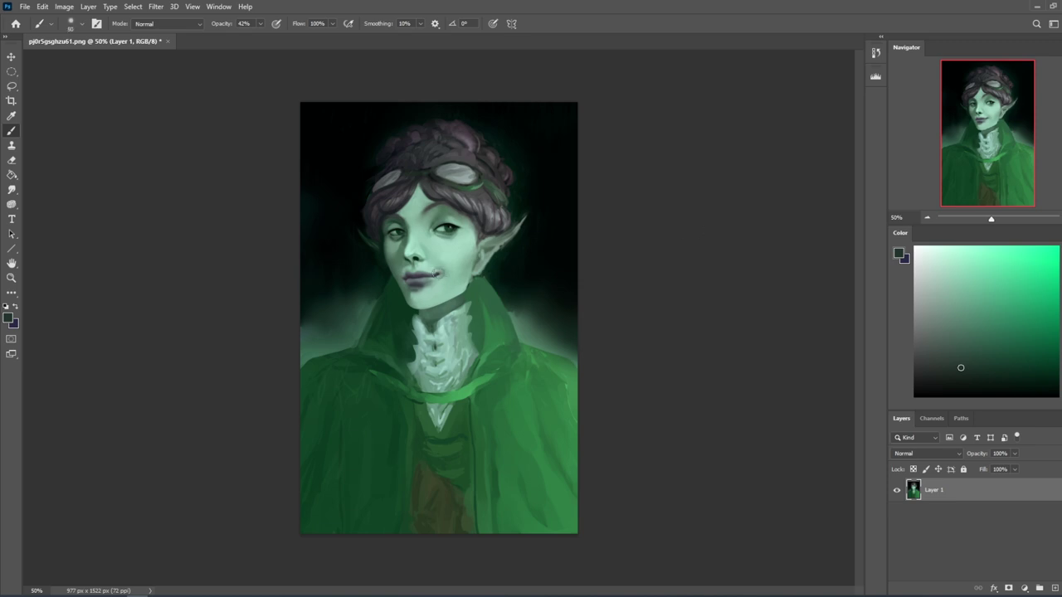
pyautogui.hotkey('ctrl', 'z')
# Step: Set the soft brush to 600 px and lower its opacity to 21%
pyautogui.press('[')
pyautogui.press('[')
pyautogui.press(']')
pyautogui.press(']')
pyautogui.press(']')
pyautogui.press(']')
pyautogui.press(']')
pyautogui.press(']')
pyautogui.press(']')
pyautogui.press(']')
pyautogui.press('[')
pyautogui.press('[')
pyautogui.press('[')
pyautogui.press('[')
pyautogui.press('[')
pyautogui.press('[')
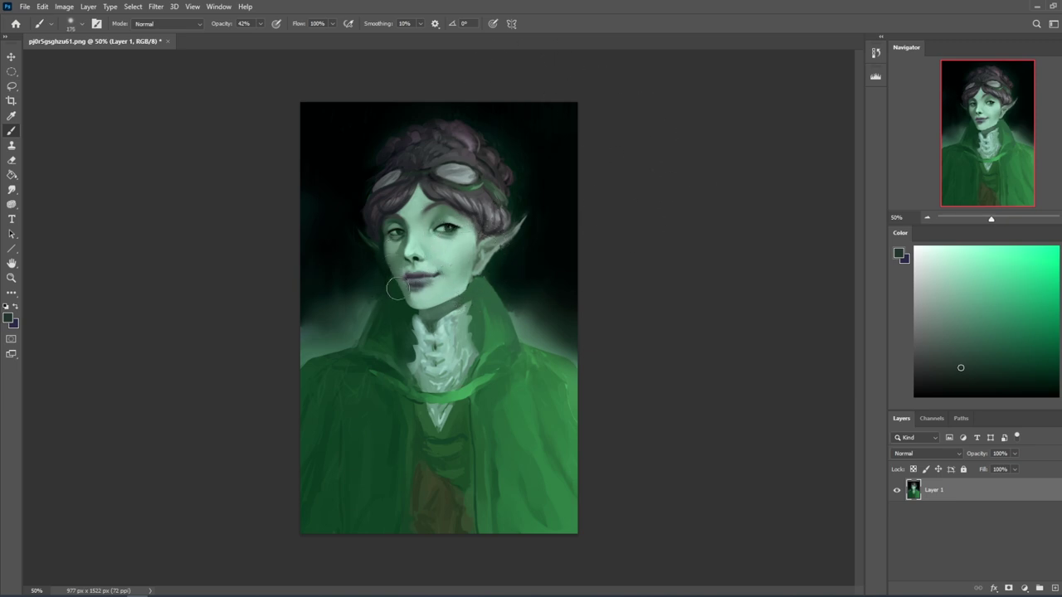
pyautogui.press(']')
pyautogui.press(']')
pyautogui.press(']')
pyautogui.press(']')
pyautogui.press(']')
pyautogui.click(260, 24)
pyautogui.moveTo(260, 37); pyautogui.dragTo(250, 38)
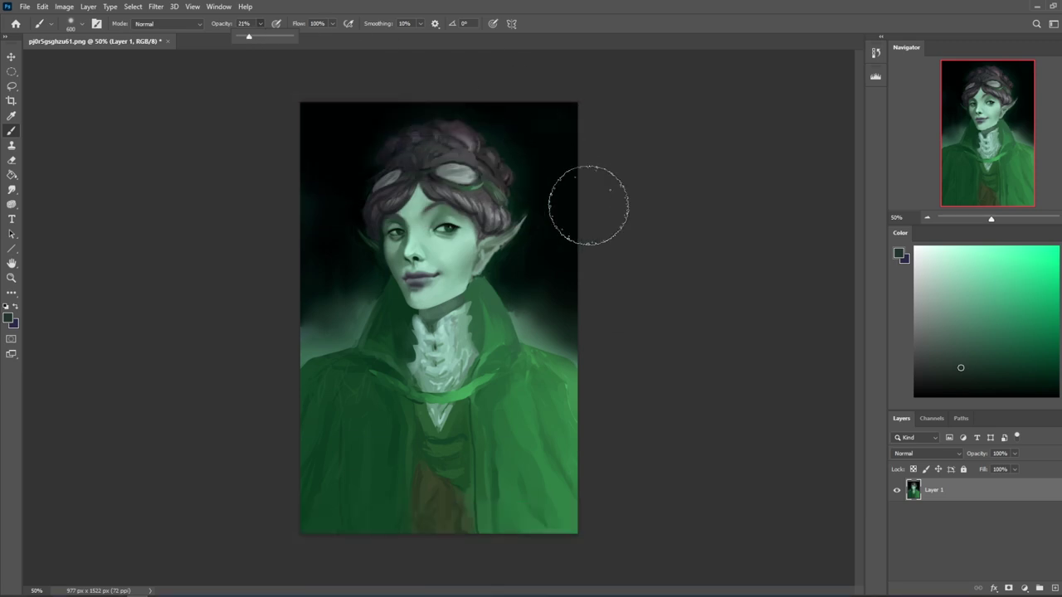
# Step: Sample dark green beside the chin and lasso a pointed flap on the near collar, with the selection edges hidden for painting
pyautogui.keyDown('alt'); pyautogui.click(418, 310); pyautogui.keyUp('alt')
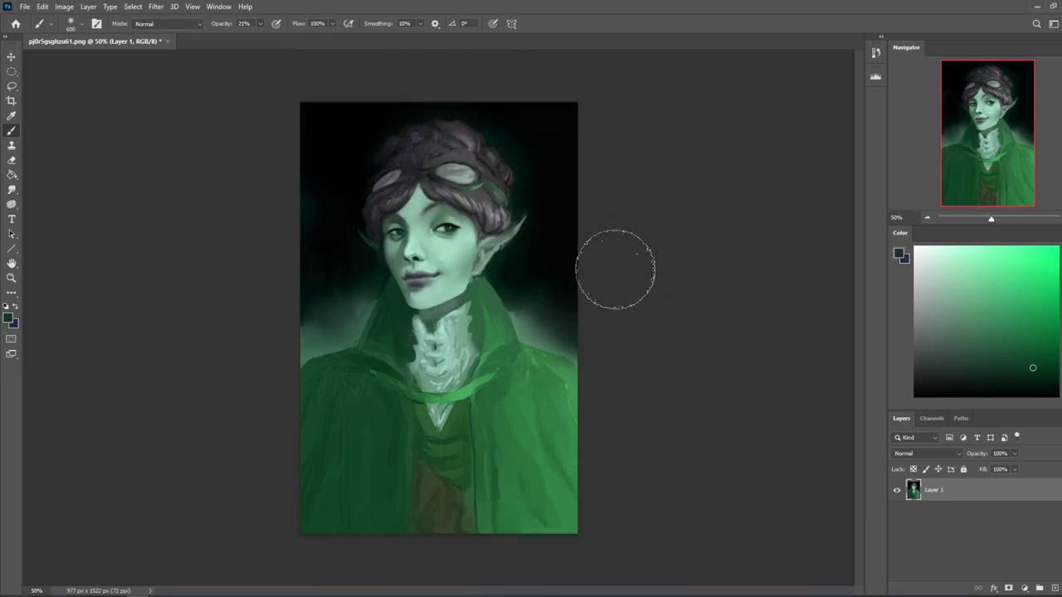
pyautogui.press('l')
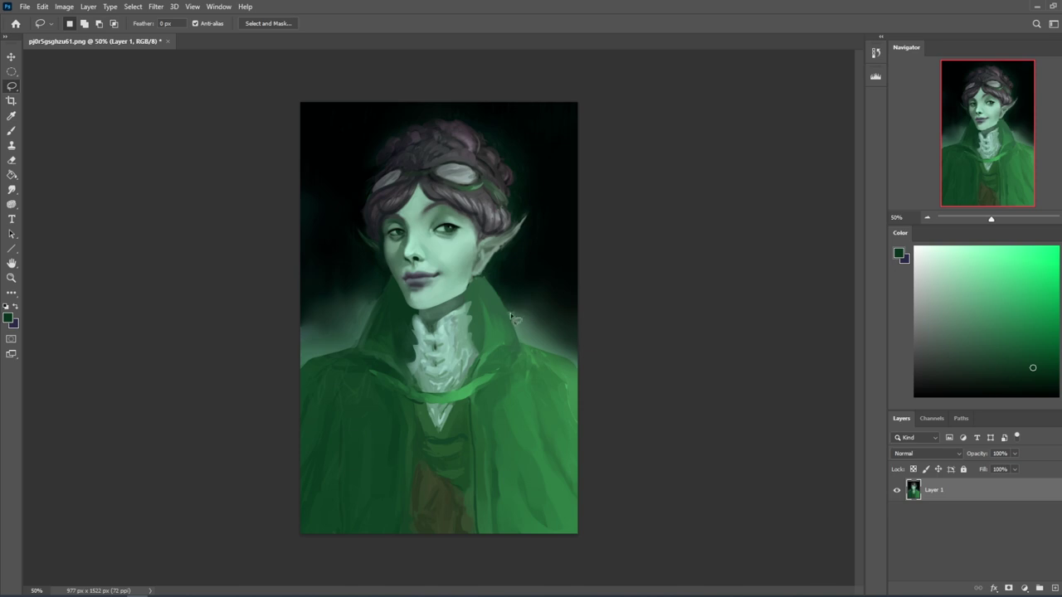
pyautogui.moveTo(503, 306)
pyautogui.mouseDown()
pyautogui.moveTo(530, 378)
pyautogui.moveTo(498, 373)
pyautogui.moveTo(472, 384)
pyautogui.moveTo(486, 335)
pyautogui.moveTo(482, 289)
pyautogui.mouseUp()
pyautogui.hotkey('ctrl', 'h')
pyautogui.press('b')
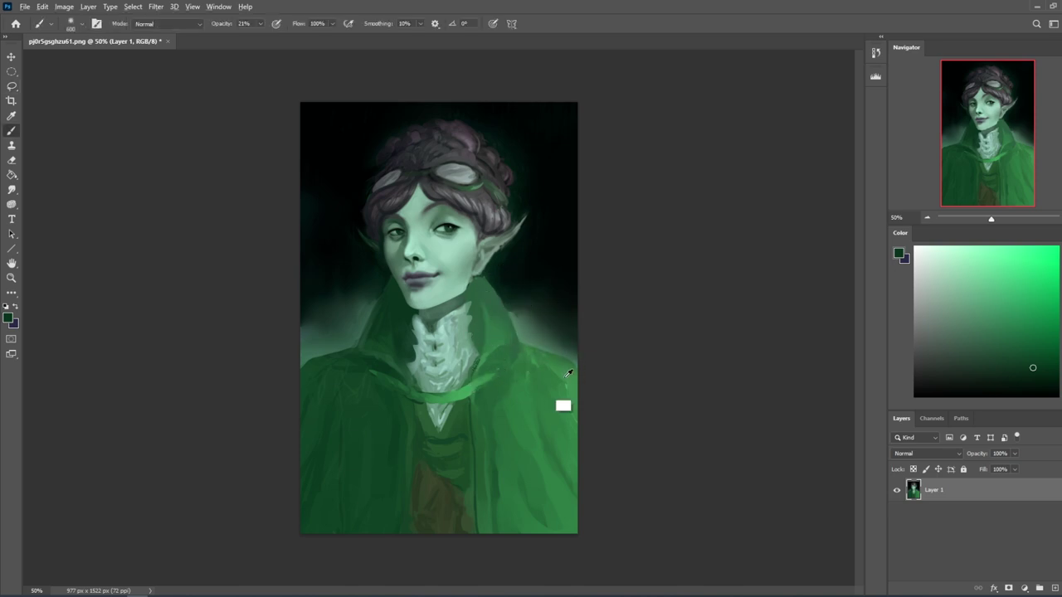
# Step: Brighten the selected near collar flap with light green sampled from the shoulder highlight, using soft 21% opacity strokes
pyautogui.keyDown('alt'); pyautogui.click(568, 381); pyautogui.keyUp('alt')
pyautogui.click(977, 301)
pyautogui.moveTo(556, 380); pyautogui.dragTo(486, 411)
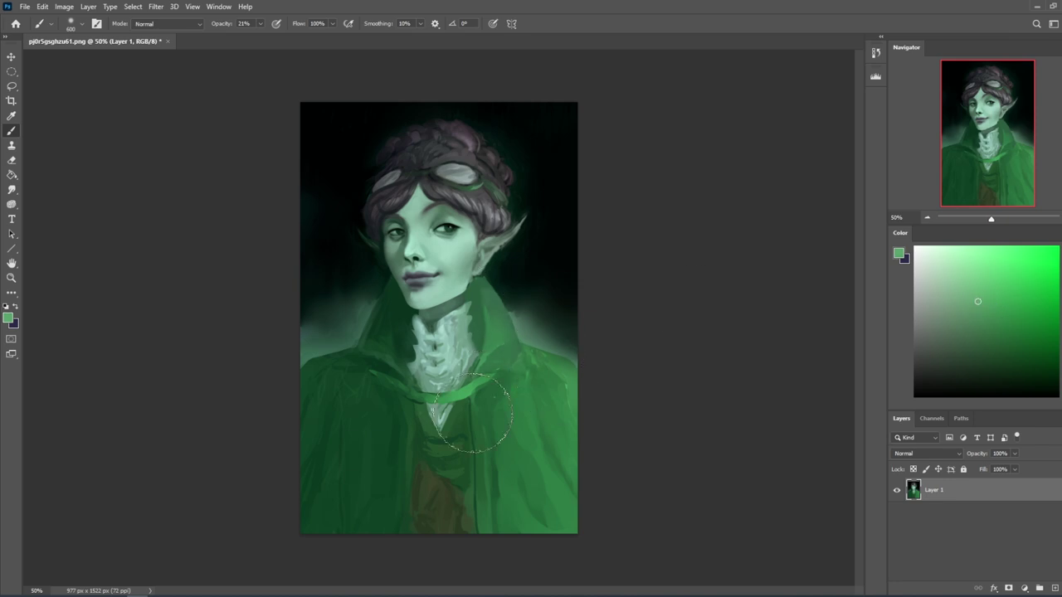
pyautogui.moveTo(512, 313)
pyautogui.mouseDown()
pyautogui.moveTo(510, 461)
pyautogui.moveTo(524, 293)
pyautogui.moveTo(518, 408)
pyautogui.moveTo(497, 413)
pyautogui.moveTo(629, 235)
pyautogui.moveTo(418, 467)
pyautogui.moveTo(507, 355)
pyautogui.mouseUp()
# Step: Invert the selection and shade the cloak around the near flap with sampled dark green, enlarging the brush to 900 px
pyautogui.press('m')
pyautogui.rightClick(488, 349)
pyautogui.click(532, 367)
pyautogui.press('b')
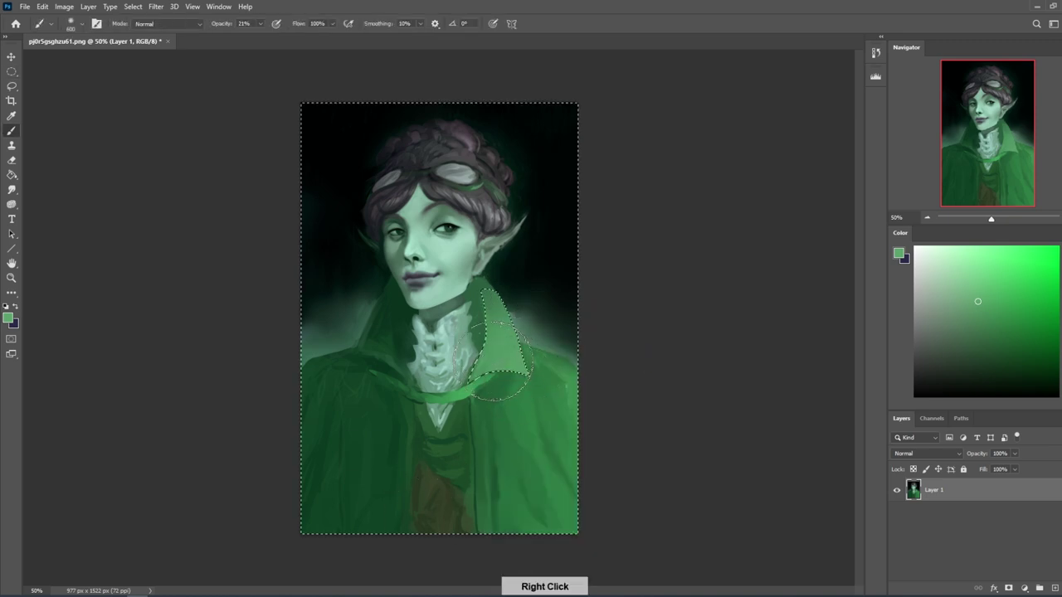
pyautogui.keyDown('alt'); pyautogui.click(501, 387); pyautogui.keyUp('alt')
pyautogui.click(1014, 371)
pyautogui.moveTo(490, 314)
pyautogui.mouseDown()
pyautogui.moveTo(500, 393)
pyautogui.moveTo(482, 432)
pyautogui.moveTo(491, 454)
pyautogui.moveTo(522, 428)
pyautogui.moveTo(549, 426)
pyautogui.moveTo(554, 390)
pyautogui.moveTo(602, 419)
pyautogui.moveTo(572, 396)
pyautogui.moveTo(467, 222)
pyautogui.moveTo(520, 373)
pyautogui.moveTo(498, 411)
pyautogui.moveTo(515, 451)
pyautogui.mouseUp()
pyautogui.press(']')
pyautogui.press(']')
pyautogui.press(']')
pyautogui.press(']')
pyautogui.press(']')
pyautogui.press(']')
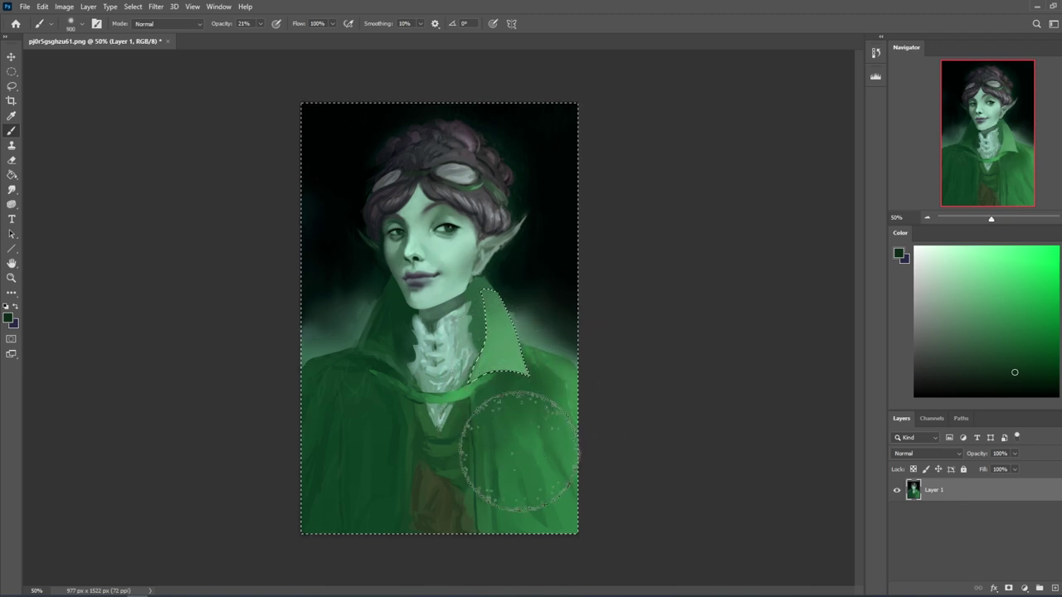
# Step: Lasso a matching pointed flap on the far collar, running from below the jaw down to the shoulder
pyautogui.press('l')
pyautogui.moveTo(386, 295); pyautogui.dragTo(348, 373)
pyautogui.click(227, 364)
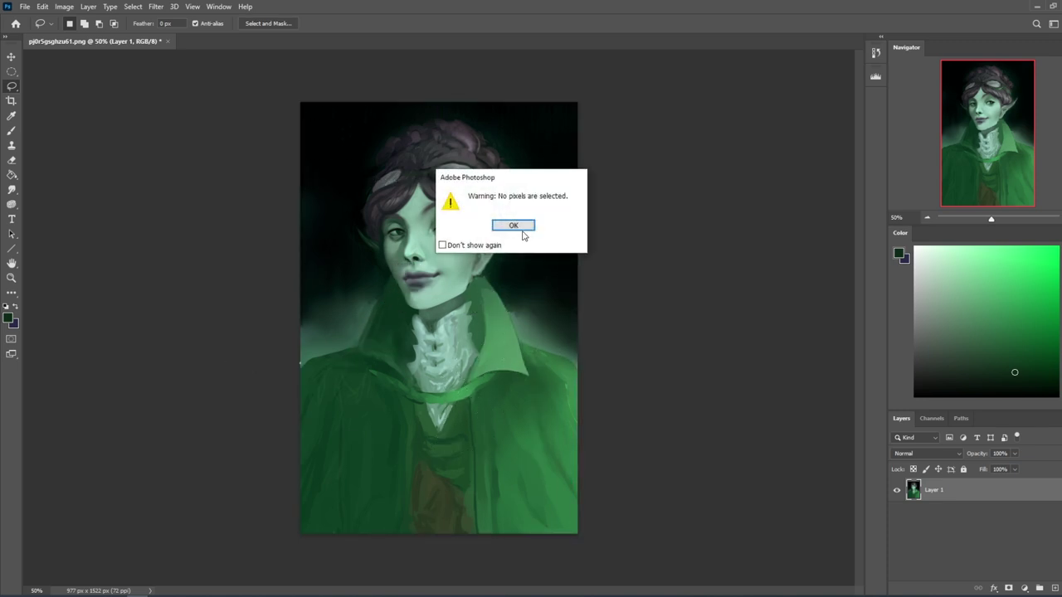
pyautogui.click(521, 229)
pyautogui.moveTo(382, 287)
pyautogui.mouseDown()
pyautogui.moveTo(344, 374)
pyautogui.moveTo(394, 375)
pyautogui.moveTo(418, 386)
pyautogui.mouseUp()
pyautogui.press('b')
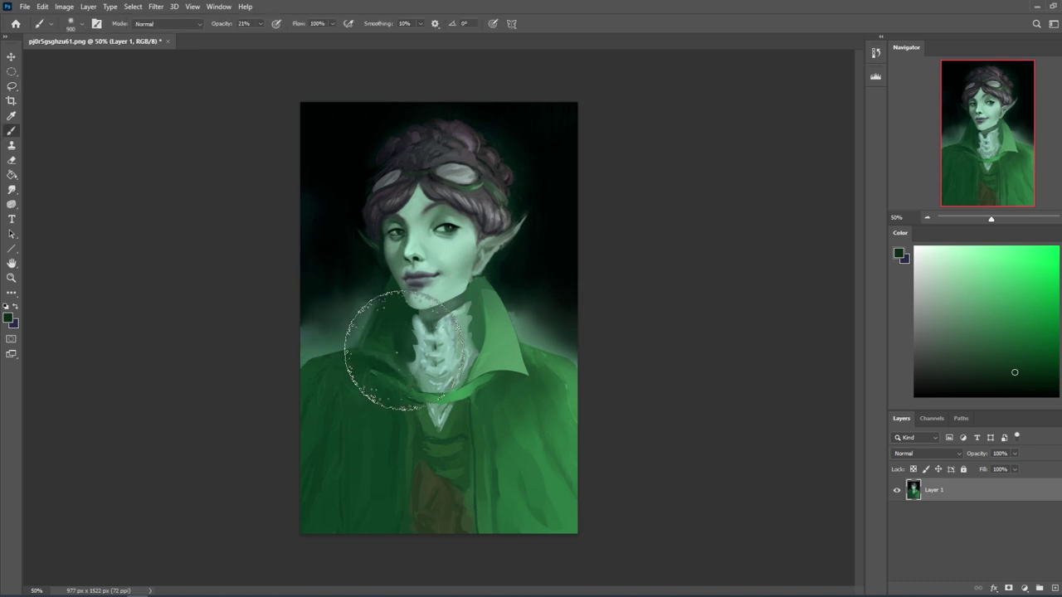
# Step: Invert the far flap selection and darken the cloak around it with sampled dark green at 100% opacity
pyautogui.press('m')
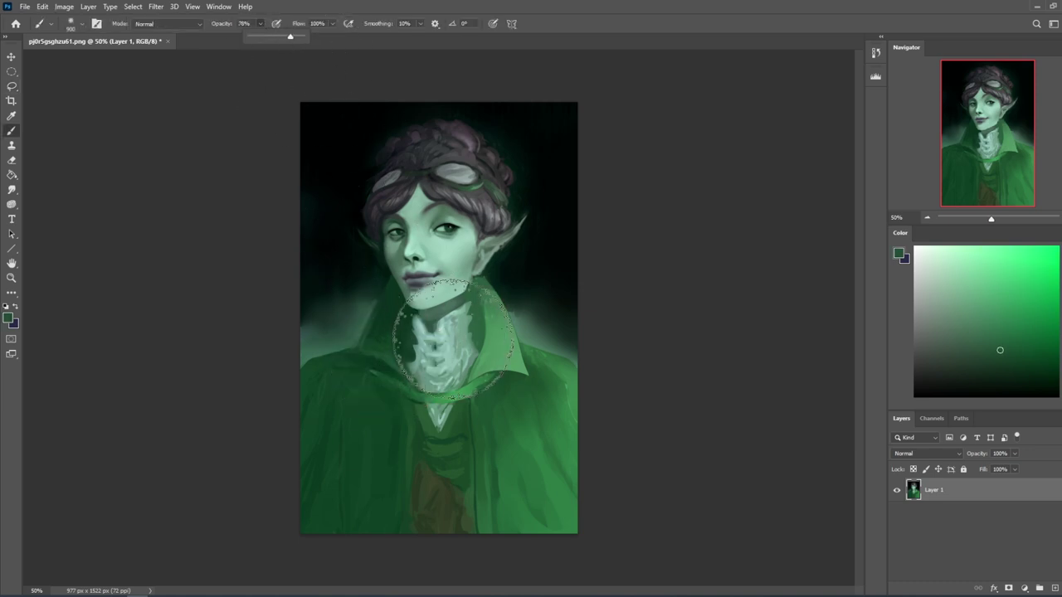
pyautogui.rightClick(432, 334)
pyautogui.click(439, 347)
pyautogui.press('b')
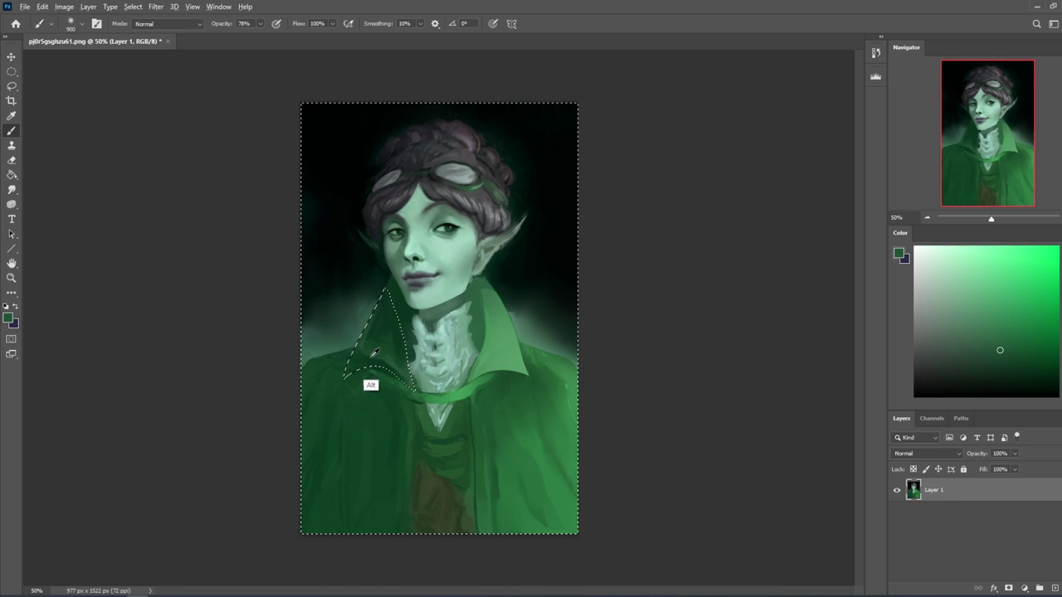
pyautogui.press('0')
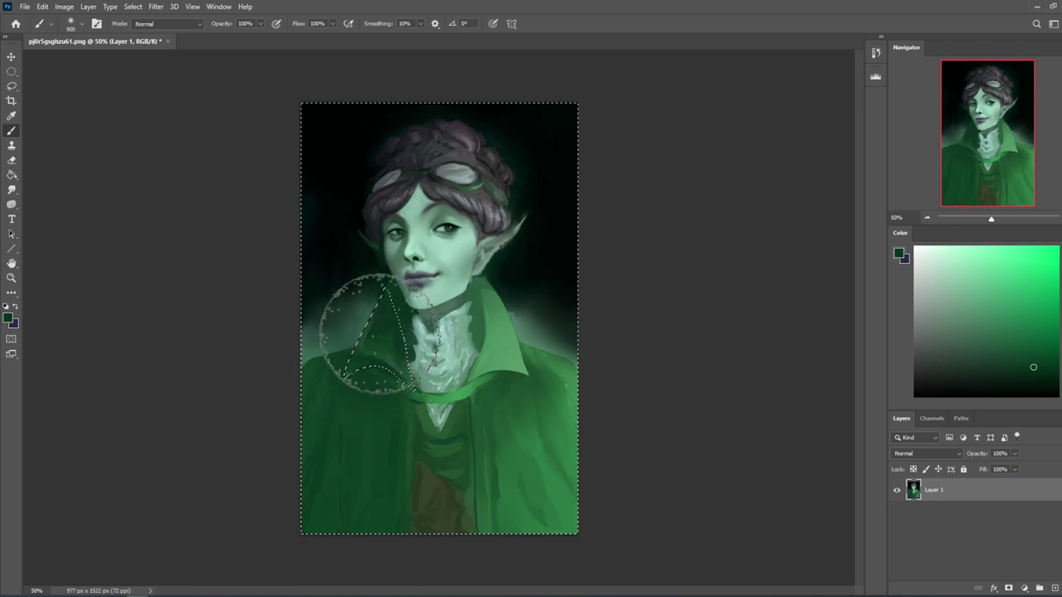
# Step: Paint the far collar flap inside the re-inverted selection with the near flap's light green, and lower the brush opacity to 25%
pyautogui.press('m')
pyautogui.rightClick(382, 336)
pyautogui.click(421, 352)
pyautogui.hotkey('ctrl', 'h')
pyautogui.press('b')
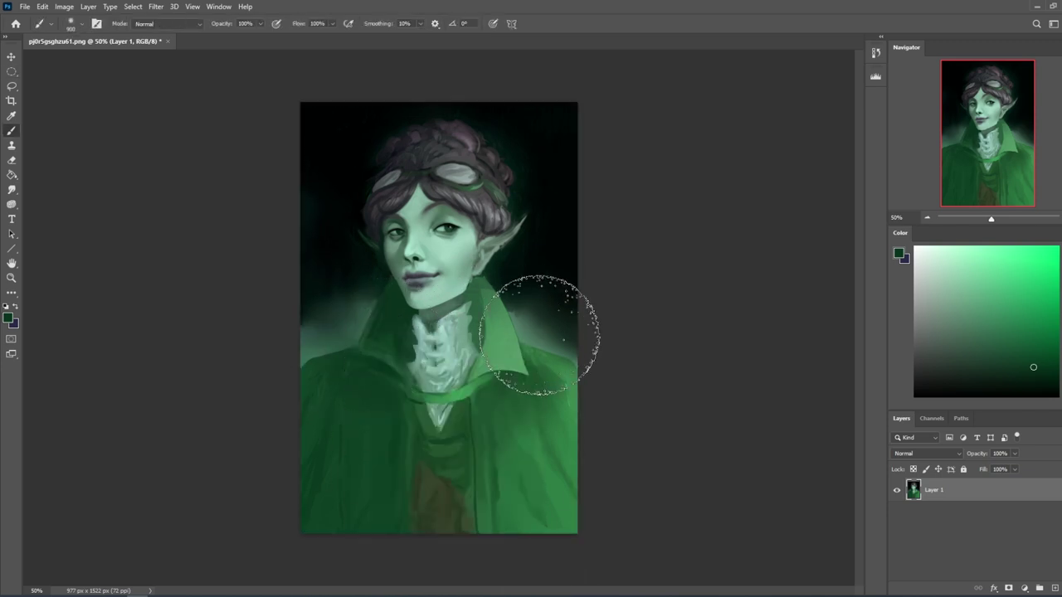
pyautogui.keyDown('alt'); pyautogui.click(510, 336); pyautogui.keyUp('alt')
pyautogui.click(367, 360)
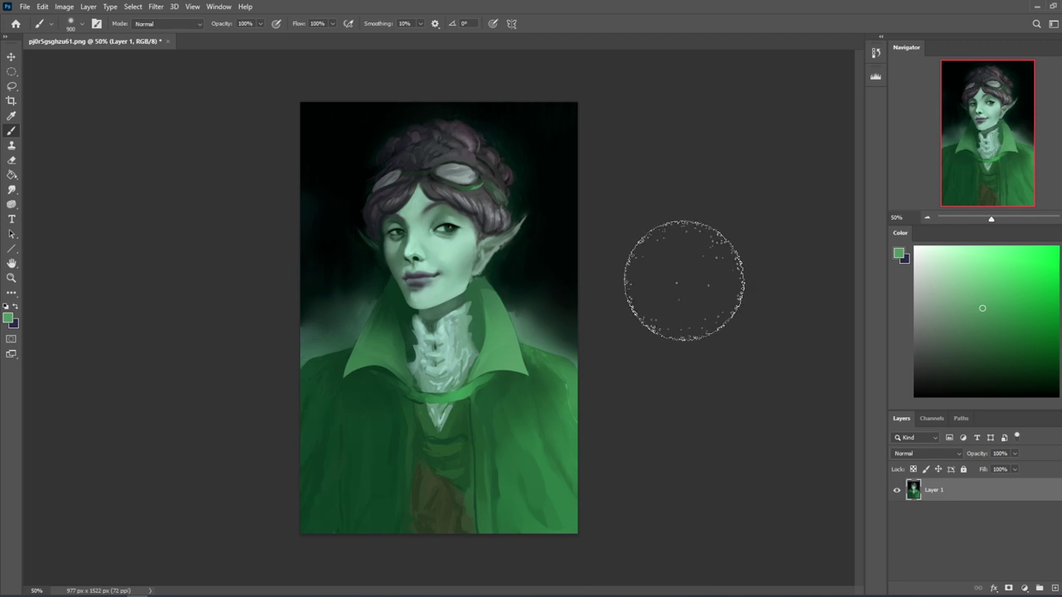
pyautogui.click(260, 24)
pyautogui.moveTo(264, 36); pyautogui.dragTo(220, 36)
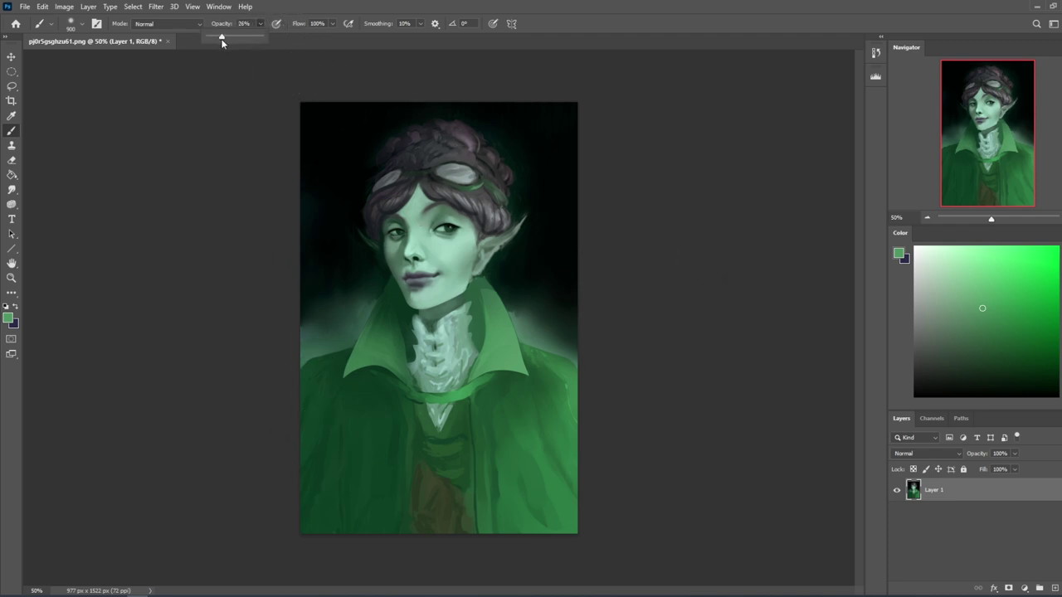
pyautogui.click(187, 443)
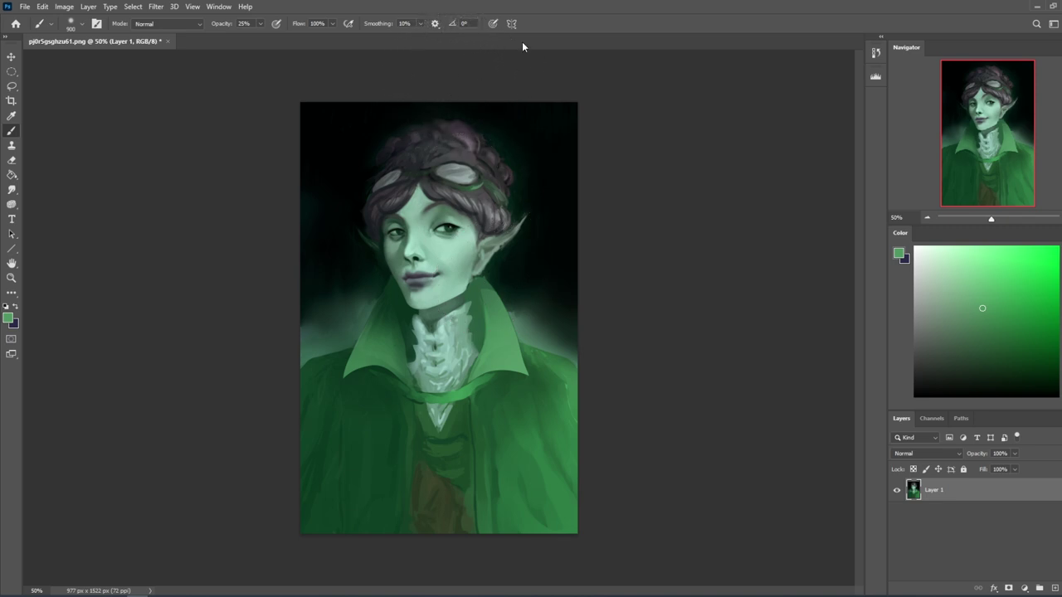
# Step: Lasso the area beside the far collar's upper edge and darken it with a sampled near-black green at 62% opacity and 600 px
pyautogui.press('l')
pyautogui.moveTo(366, 326)
pyautogui.mouseDown()
pyautogui.moveTo(386, 276)
pyautogui.moveTo(400, 273)
pyautogui.moveTo(395, 284)
pyautogui.mouseUp()
pyautogui.hotkey('ctrl', 'd')
pyautogui.press('b')
pyautogui.keyDown('alt'); pyautogui.click(384, 301); pyautogui.keyUp('alt')
pyautogui.click(260, 23)
pyautogui.press('[')
pyautogui.press('[')
pyautogui.press('[')
pyautogui.press('[')
pyautogui.press('[')
pyautogui.press('[')
pyautogui.moveTo(390, 320); pyautogui.dragTo(391, 281)
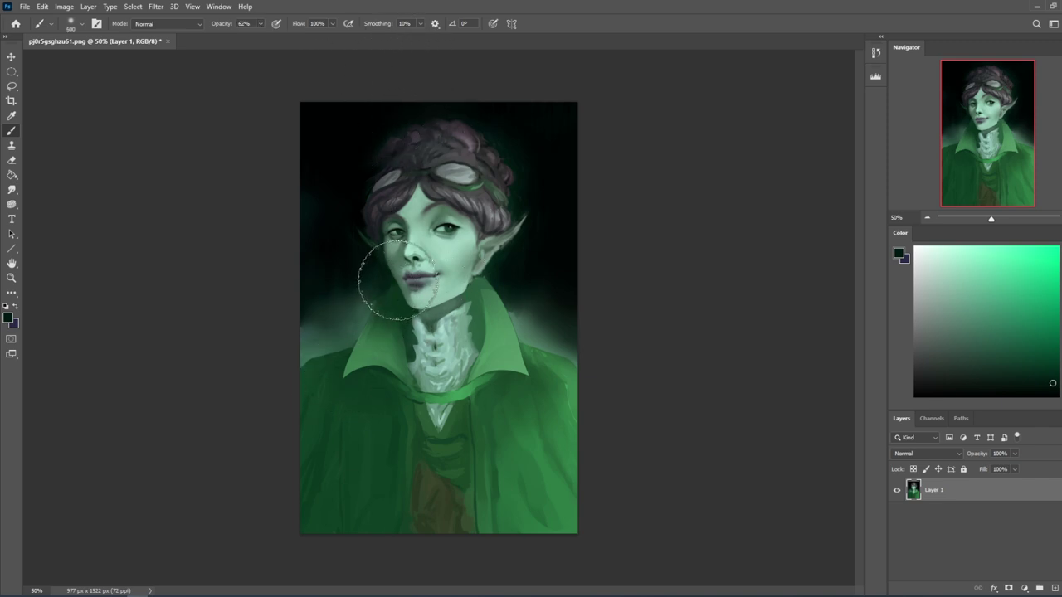
# Step: Blend the background haze beside the far collar with grey-green and dark green sampled from around it
pyautogui.press('alt')
pyautogui.keyDown('alt'); pyautogui.click(370, 303); pyautogui.keyUp('alt')
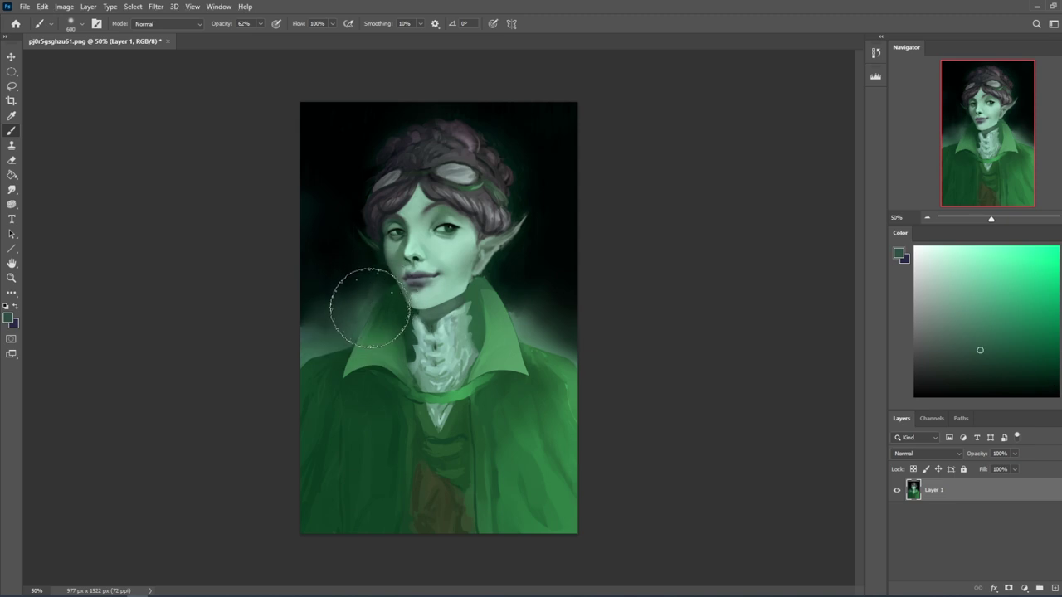
pyautogui.moveTo(369, 279)
pyautogui.mouseDown()
pyautogui.moveTo(358, 282)
pyautogui.moveTo(365, 293)
pyautogui.mouseUp()
pyautogui.keyDown('alt'); pyautogui.click(360, 321); pyautogui.keyUp('alt')
pyautogui.keyDown('alt'); pyautogui.click(393, 273); pyautogui.keyUp('alt')
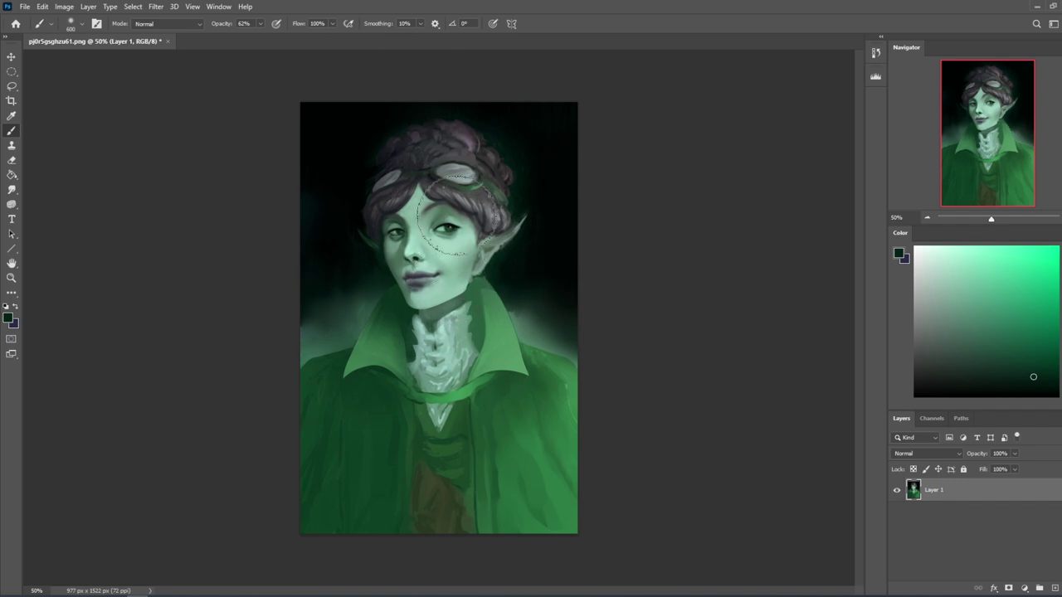
pyautogui.press('l')
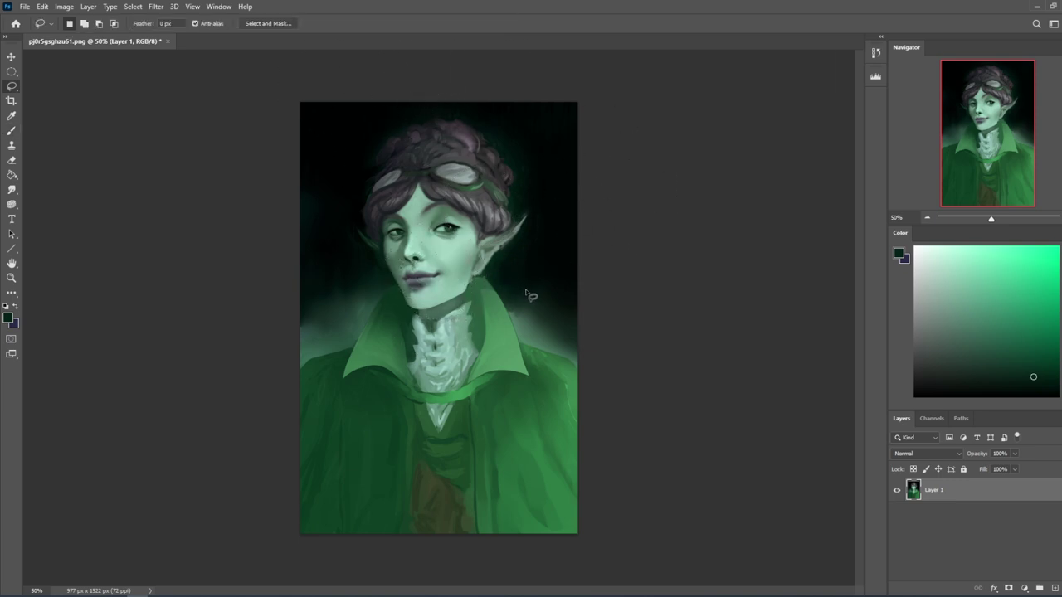
# Step: Lighten the shaded inner side of the left collar flap with a sampled collar green, using the brush in Lighten mode
pyautogui.moveTo(397, 286)
pyautogui.mouseDown()
pyautogui.moveTo(366, 348)
pyautogui.moveTo(400, 368)
pyautogui.moveTo(418, 367)
pyautogui.moveTo(424, 329)
pyautogui.moveTo(398, 287)
pyautogui.mouseUp()
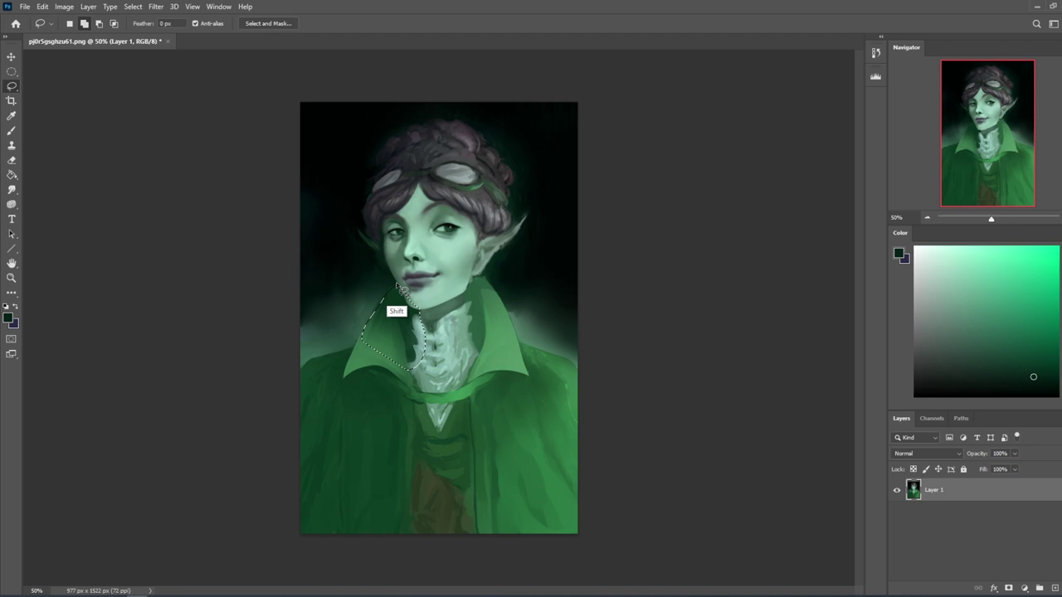
pyautogui.hotkey('ctrl', 'd')
pyautogui.press('b')
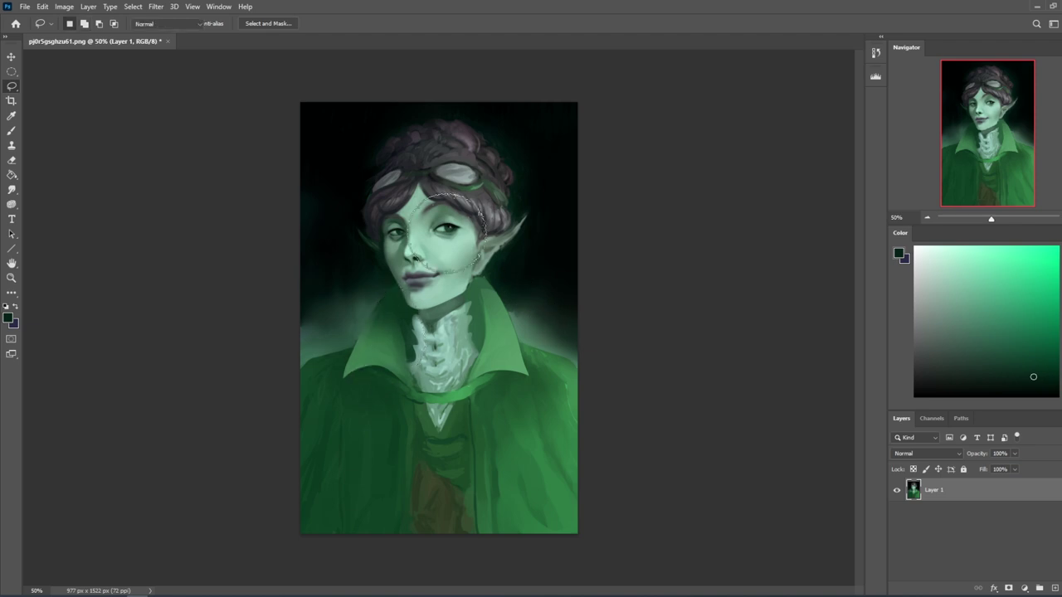
pyautogui.keyDown('alt'); pyautogui.click(390, 345); pyautogui.keyUp('alt')
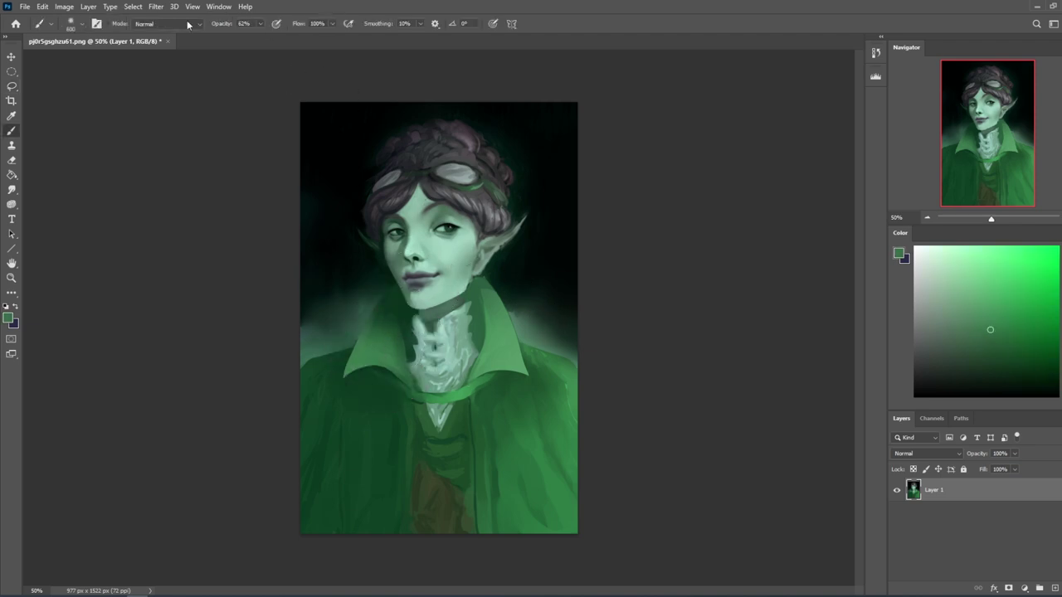
pyautogui.click(166, 23)
pyautogui.click(167, 121)
pyautogui.click(391, 304)
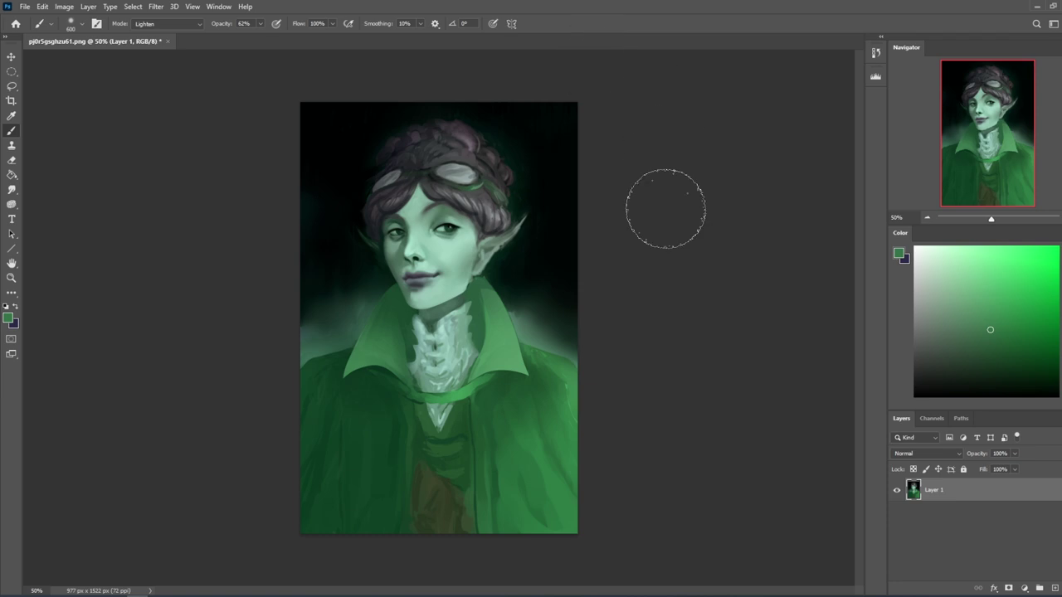
pyautogui.press('m')
pyautogui.rightClick(470, 286)
pyautogui.press('Escape')
pyautogui.press('z')
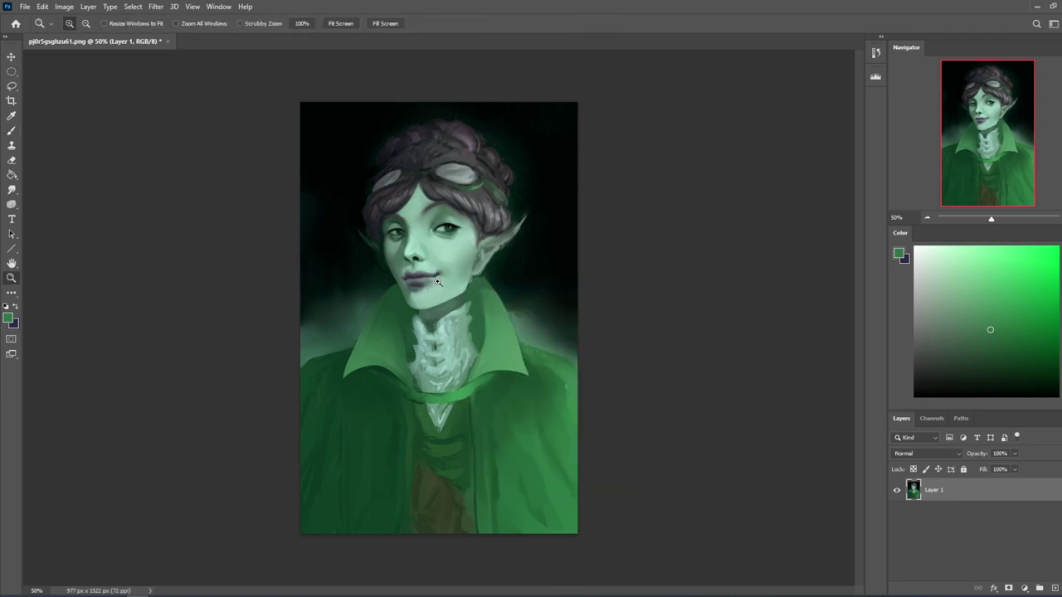
# Step: Paint fine white highlights around the nose and upper lip with a much smaller brush in Lighten mode
pyautogui.click(11, 189)
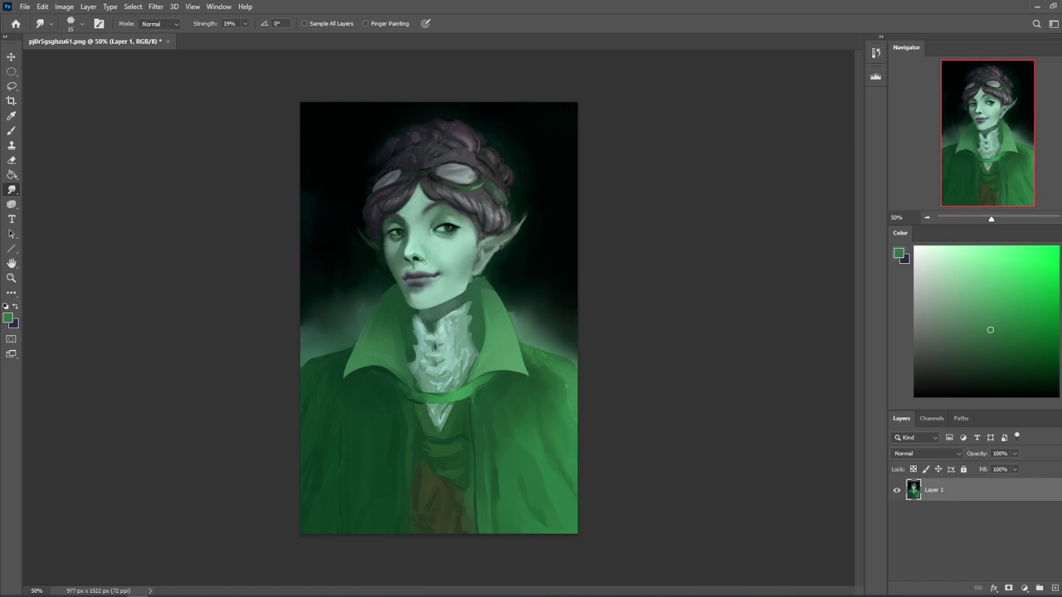
pyautogui.press('b')
pyautogui.click(915, 247)
pyautogui.press('z')
pyautogui.moveTo(357, 208); pyautogui.dragTo(472, 304)
pyautogui.press('b')
pyautogui.press('[')
pyautogui.press('[')
pyautogui.press('[')
pyautogui.press('[')
pyautogui.press('[')
pyautogui.press('[')
pyautogui.press('[')
pyautogui.press('[')
pyautogui.press('[')
pyautogui.press('[')
pyautogui.press('[')
pyautogui.press('[')
pyautogui.press('[')
pyautogui.press('[')
pyautogui.press('[')
pyautogui.press('[')
pyautogui.press('[')
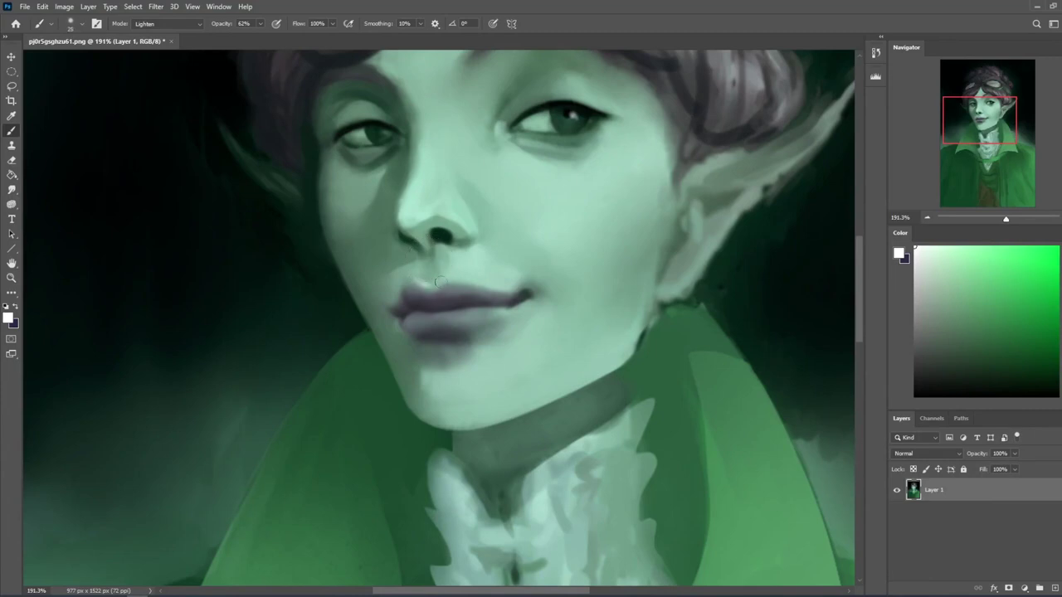
pyautogui.hotkey('ctrl', '-')
pyautogui.hotkey('ctrl', '-')
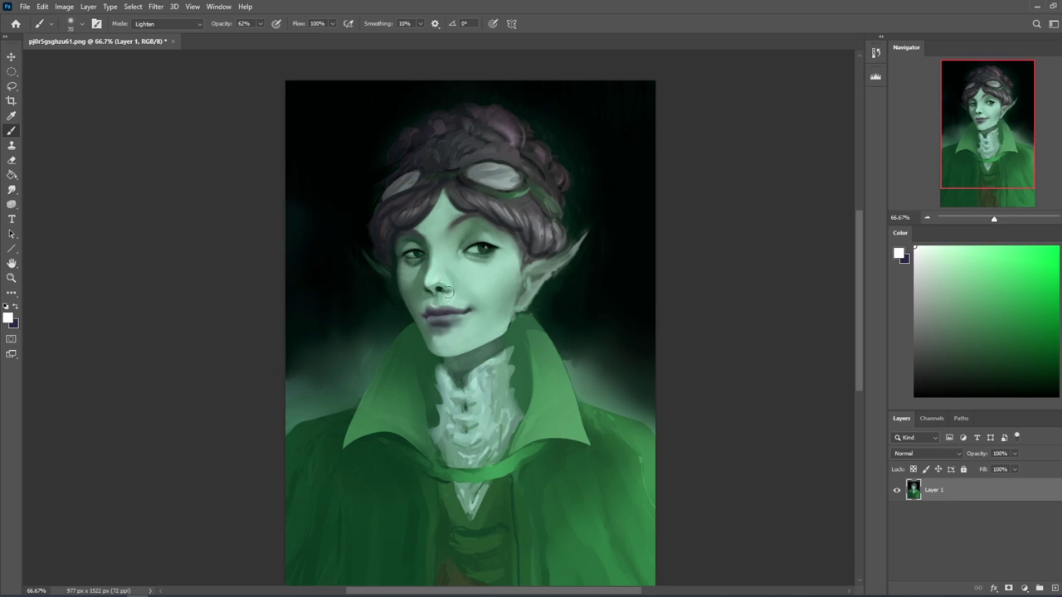
# Step: Smudge the highlights near the nose and rework the nostrils with sampled light and dark green tones
pyautogui.click(11, 189)
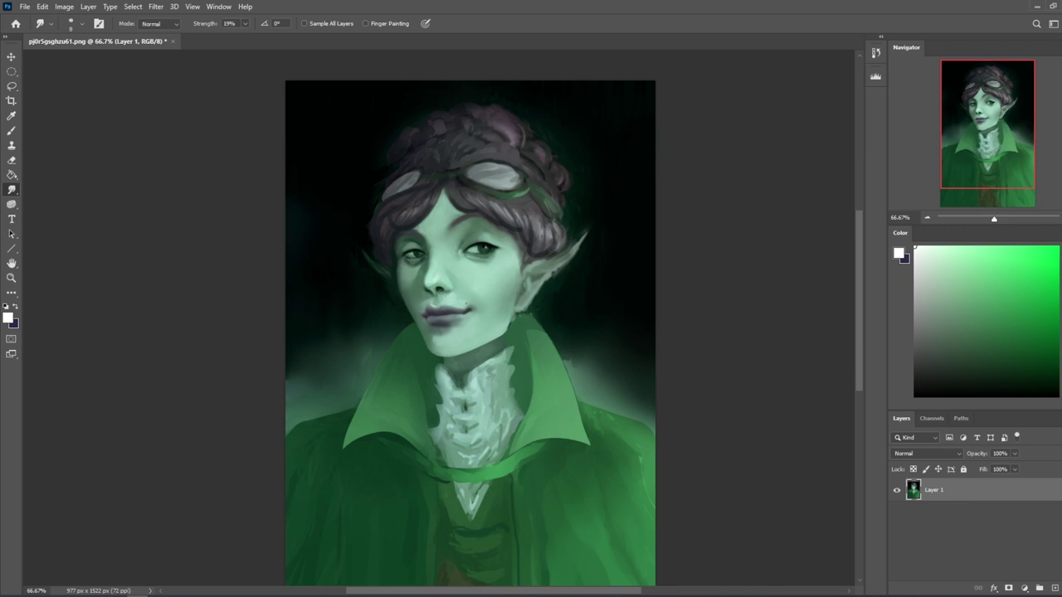
pyautogui.press('b')
pyautogui.keyDown('alt'); pyautogui.click(448, 297); pyautogui.keyUp('alt')
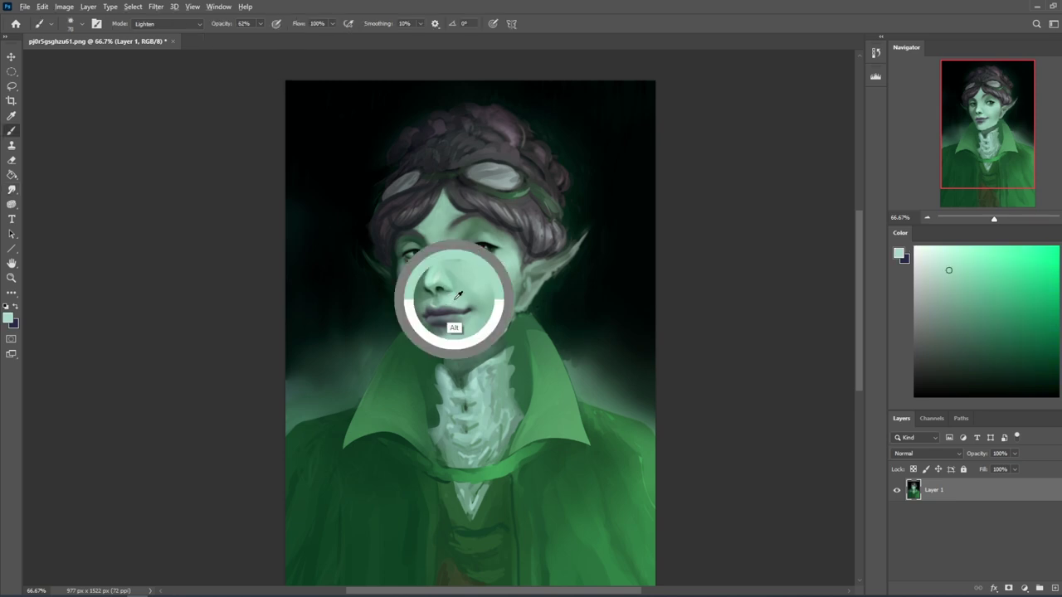
pyautogui.keyDown('alt'); pyautogui.click(430, 290); pyautogui.keyUp('alt')
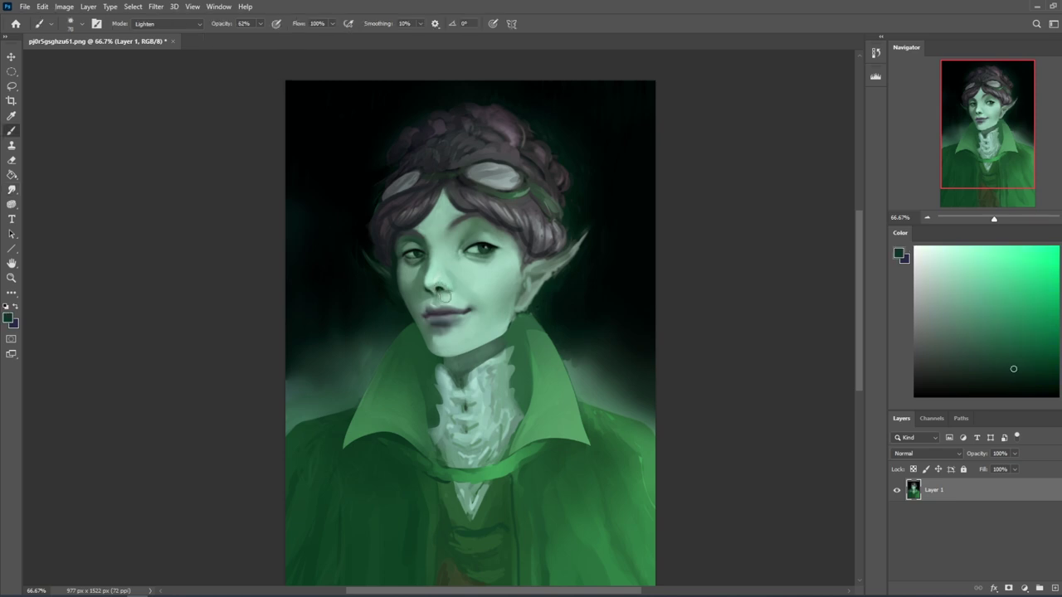
pyautogui.keyDown('alt'); pyautogui.click(441, 289); pyautogui.keyUp('alt')
pyautogui.keyDown('alt'); pyautogui.click(437, 288); pyautogui.keyUp('alt')
pyautogui.keyDown('alt'); pyautogui.click(432, 284); pyautogui.keyUp('alt')
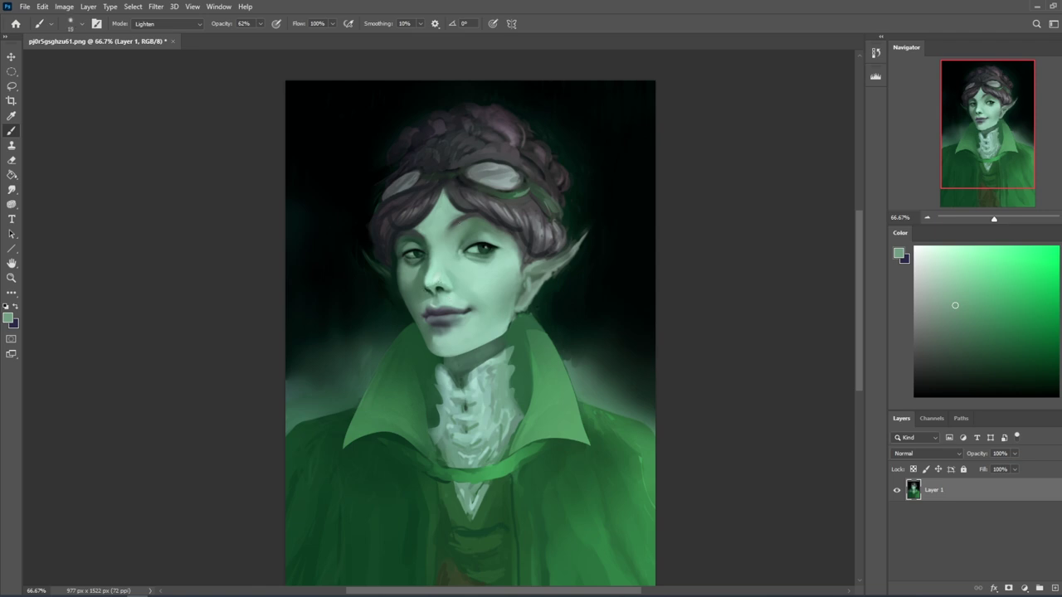
pyautogui.keyDown('alt'); pyautogui.click(429, 289); pyautogui.keyUp('alt')
# Step: Set the brush to Normal mode at 100% opacity and repaint the shadow beside the nose with darker and sampled greens
pyautogui.click(178, 23)
pyautogui.click(185, 28)
pyautogui.moveTo(263, 28); pyautogui.dragTo(287, 40)
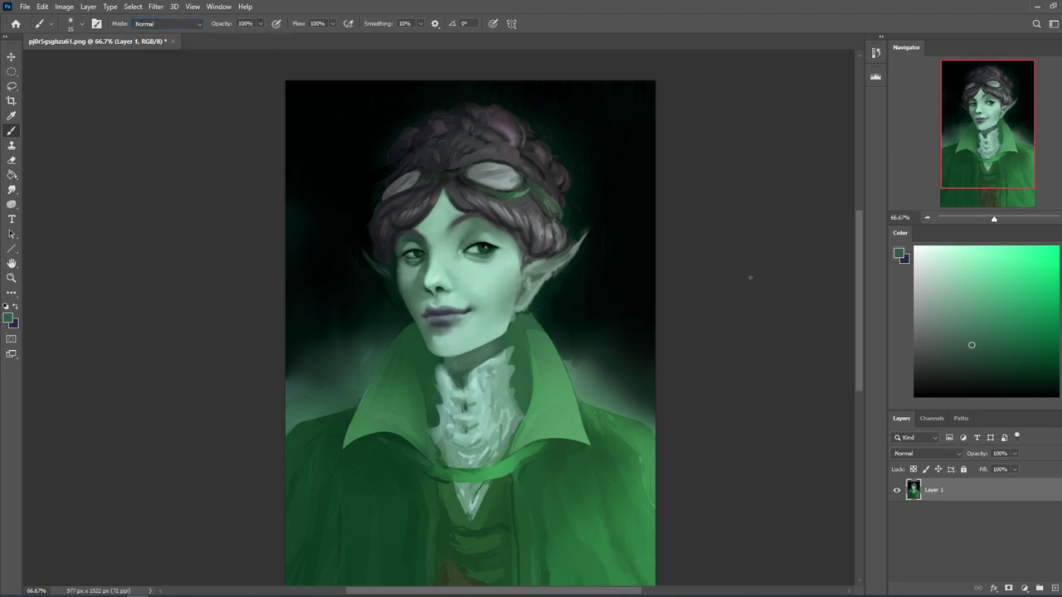
pyautogui.click(976, 366)
pyautogui.keyDown('alt'); pyautogui.click(424, 295); pyautogui.keyUp('alt')
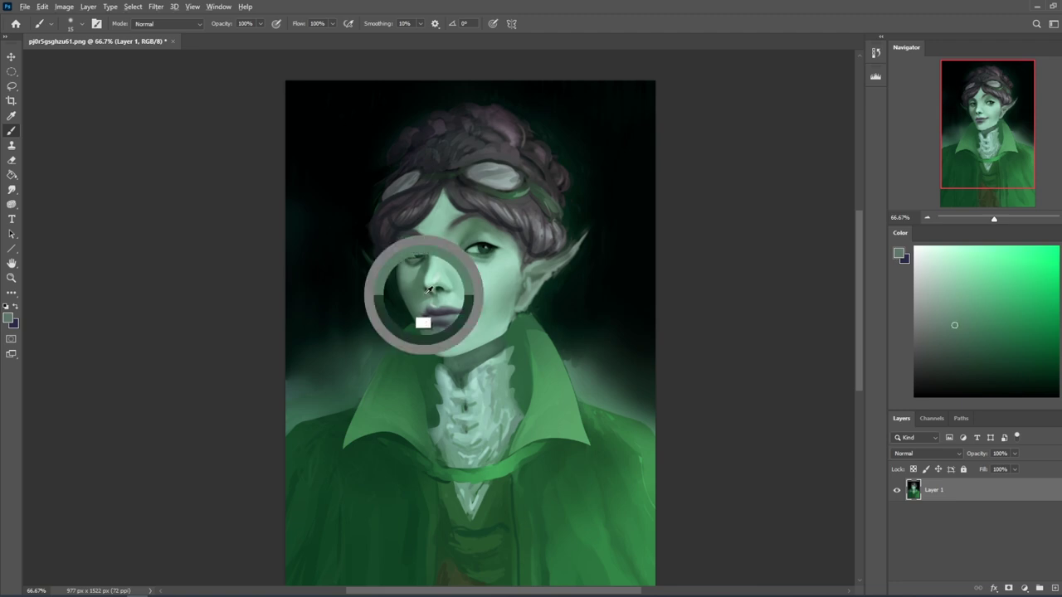
pyautogui.keyDown('alt'); pyautogui.click(423, 295); pyautogui.keyUp('alt')
pyautogui.keyDown('alt'); pyautogui.click(442, 279); pyautogui.keyUp('alt')
pyautogui.keyDown('alt'); pyautogui.click(423, 298); pyautogui.keyUp('alt')
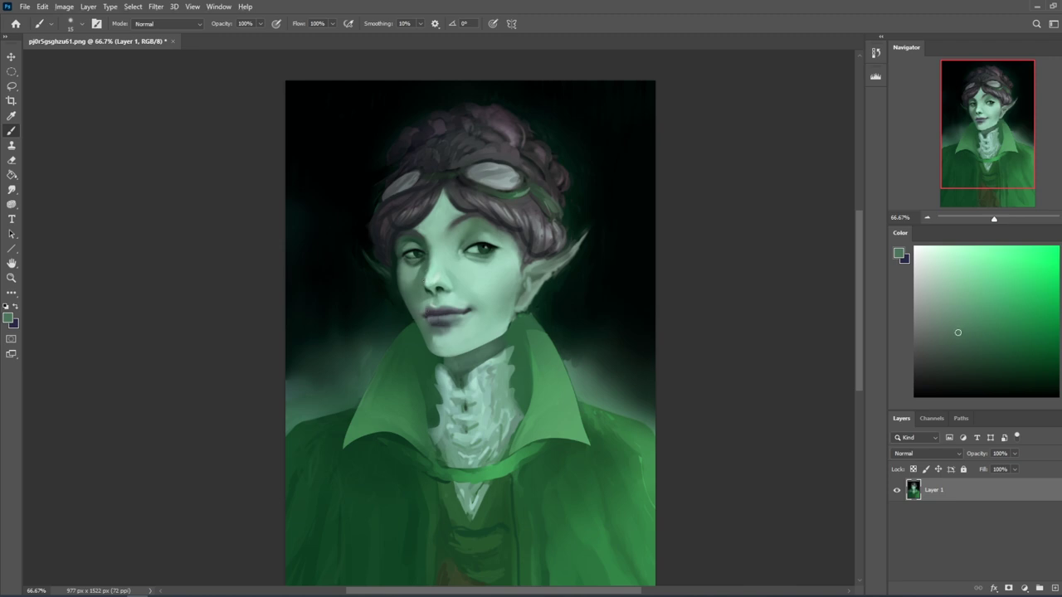
# Step: Refine the nose bridge, nostril wing and skin below the nose with sampled skin tones, and smudge the transitions
pyautogui.keyDown('alt'); pyautogui.click(429, 271); pyautogui.keyUp('alt')
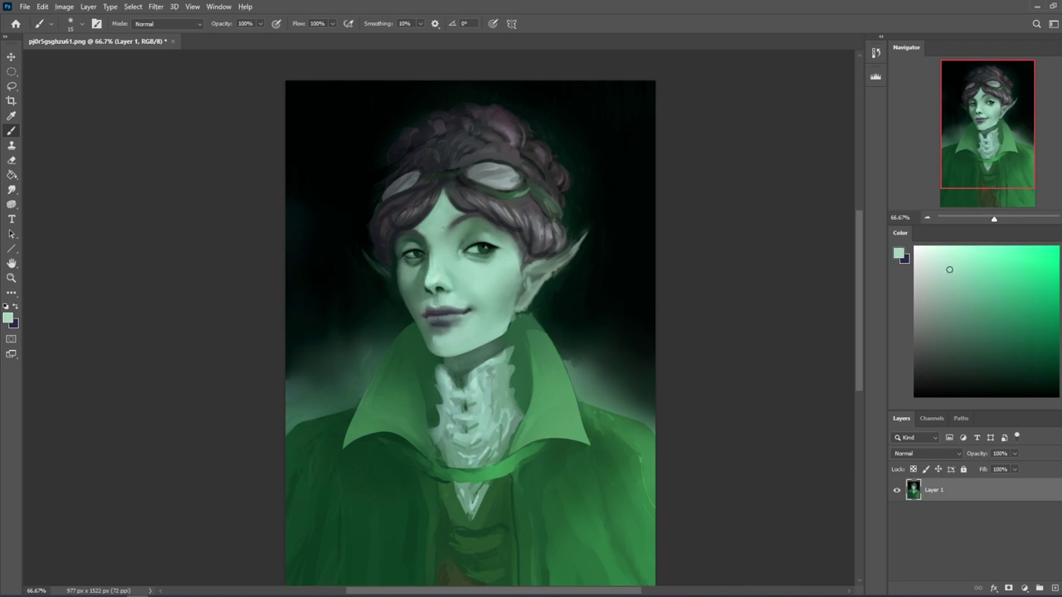
pyautogui.keyDown('alt'); pyautogui.click(438, 268); pyautogui.keyUp('alt')
pyautogui.keyDown('alt'); pyautogui.click(423, 299); pyautogui.keyUp('alt')
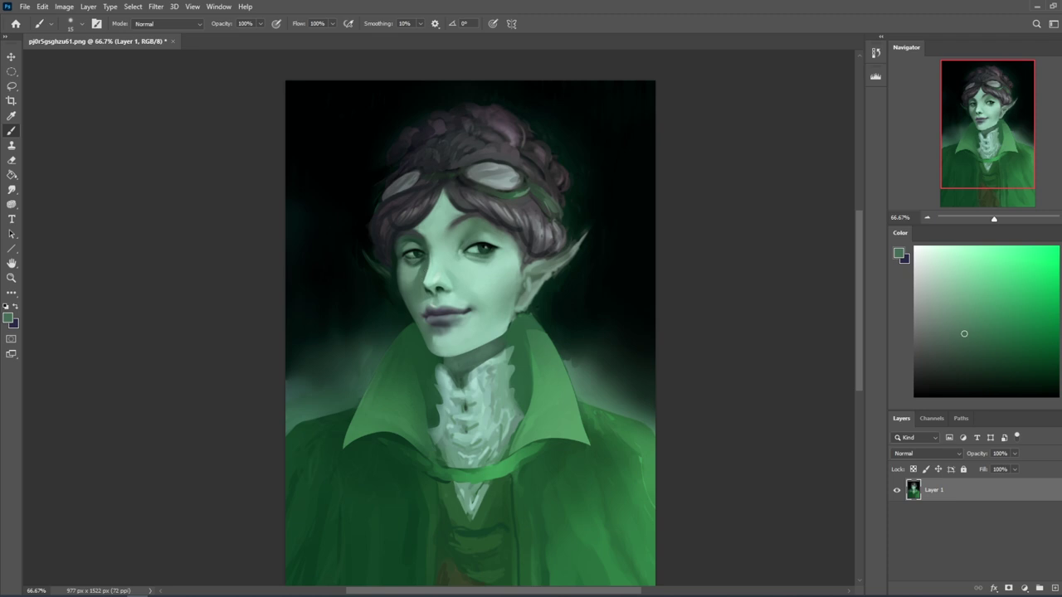
pyautogui.keyDown('alt'); pyautogui.click(423, 278); pyautogui.keyUp('alt')
pyautogui.keyDown('alt'); pyautogui.click(433, 296); pyautogui.keyUp('alt')
pyautogui.click(11, 190)
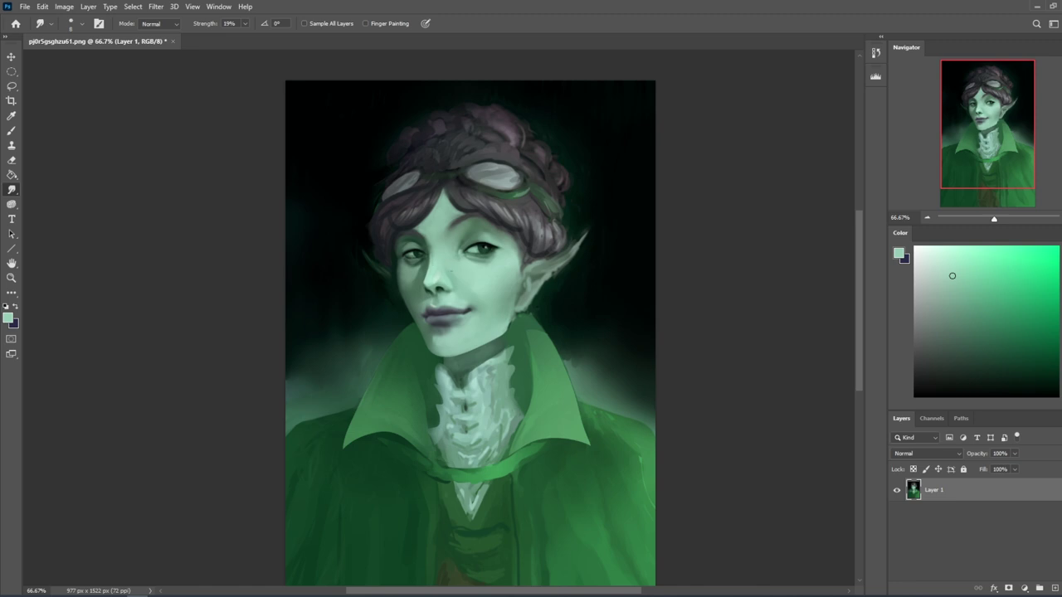
# Step: Retouch the skin above the upper lip and around the left mouth corner with sampled skin tones
pyautogui.press('b')
pyautogui.keyDown('alt'); pyautogui.click(446, 282); pyautogui.keyUp('alt')
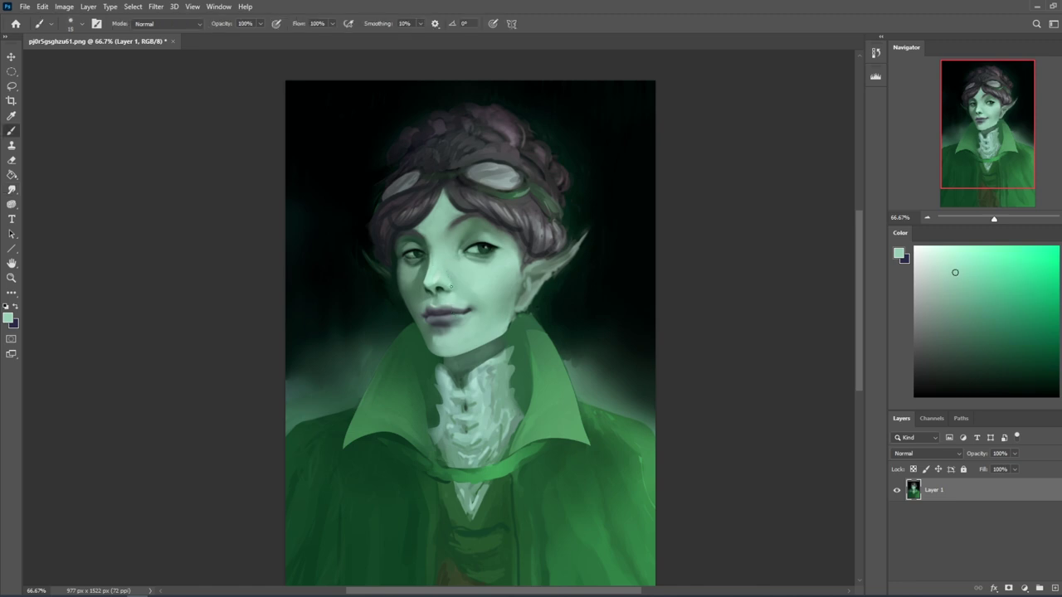
pyautogui.keyDown('alt'); pyautogui.click(456, 304); pyautogui.keyUp('alt')
pyautogui.keyDown('alt'); pyautogui.click(422, 305); pyautogui.keyUp('alt')
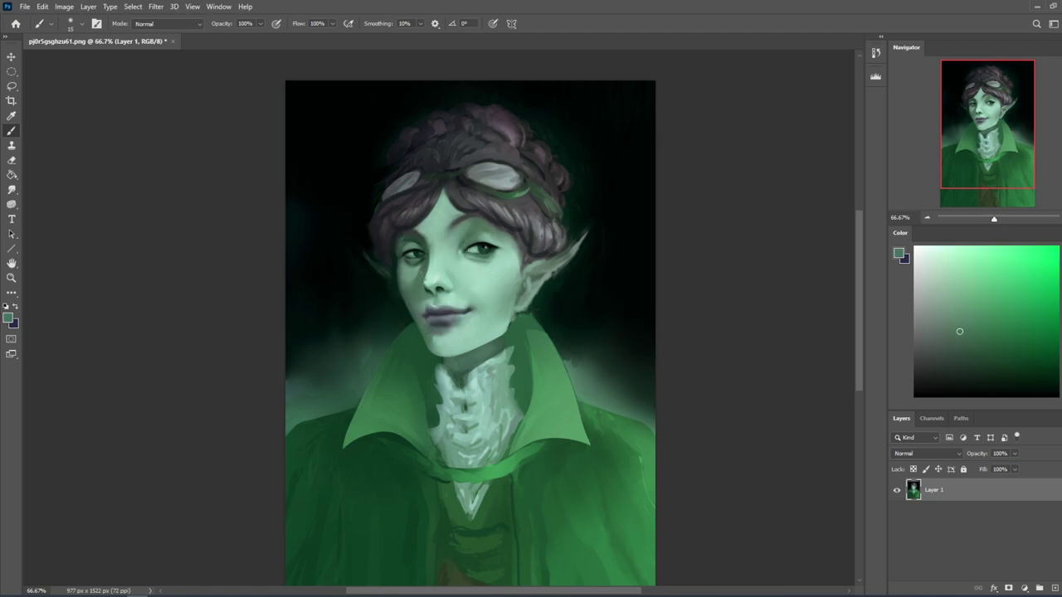
pyautogui.keyDown('alt'); pyautogui.click(425, 319); pyautogui.keyUp('alt')
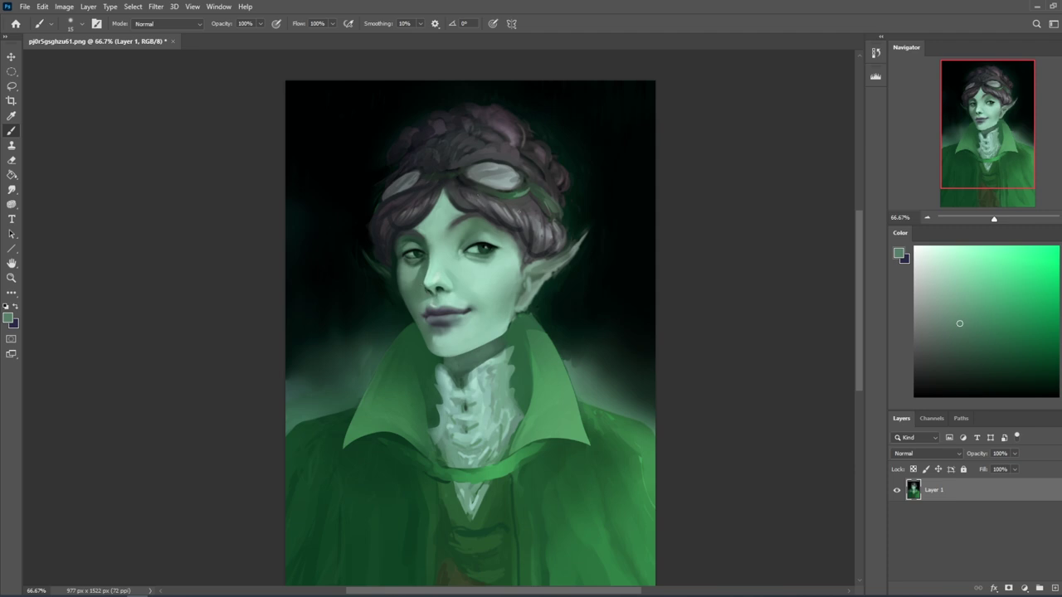
# Step: Repaint the cheek beside the right mouth corner with sampled light skin tones
pyautogui.keyDown('alt'); pyautogui.moveTo(455, 299); pyautogui.dragTo(446, 279); pyautogui.keyUp('alt')
pyautogui.keyDown('alt'); pyautogui.click(473, 313); pyautogui.keyUp('alt')
pyautogui.keyDown('alt'); pyautogui.click(476, 302); pyautogui.keyUp('alt')
# Step: Blend the right cheek and the outer corner of the right eye with sampled tones, varying the brush size
pyautogui.hotkey('ctrl', '-')
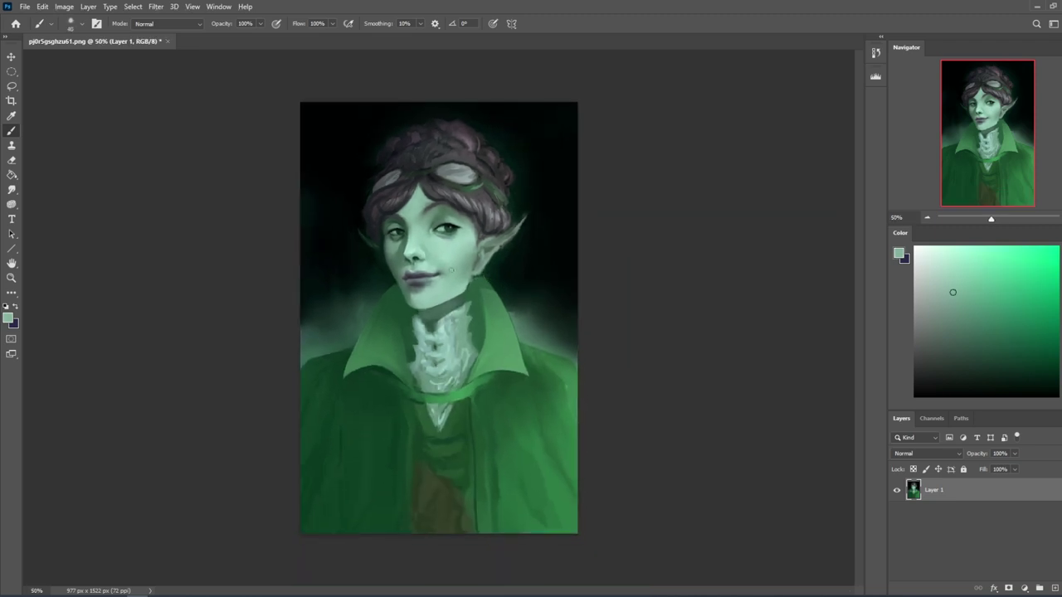
pyautogui.press(']')
pyautogui.press(']')
pyautogui.press(']')
pyautogui.press(']')
pyautogui.press(']')
pyautogui.press(']')
pyautogui.keyDown('alt'); pyautogui.click(448, 268); pyautogui.keyUp('alt')
pyautogui.press('[')
pyautogui.press('[')
pyautogui.press('[')
pyautogui.press('[')
pyautogui.press('[')
pyautogui.press('[')
pyautogui.press('[')
pyautogui.keyDown('alt'); pyautogui.click(458, 227); pyautogui.keyUp('alt')
# Step: Start the Liquify filter and warp the outer corner of the right eye with the Forward Warp tool
pyautogui.click(156, 7)
pyautogui.click(181, 110)
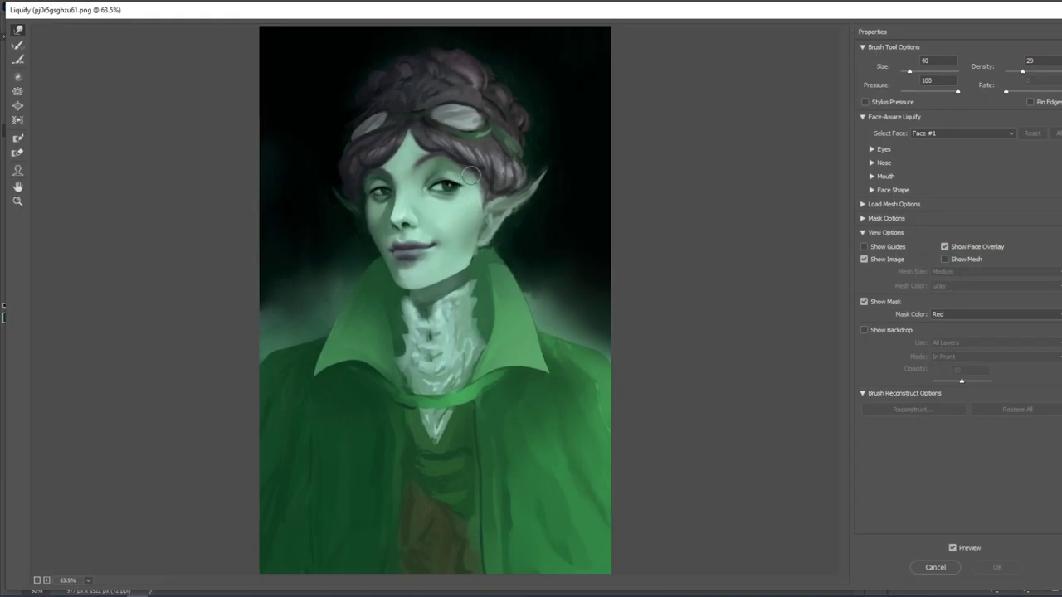
pyautogui.press(']')
pyautogui.press(']')
pyautogui.click(468, 185)
pyautogui.press('[')
pyautogui.press('[')
pyautogui.press(']')
pyautogui.press(']')
pyautogui.press(']')
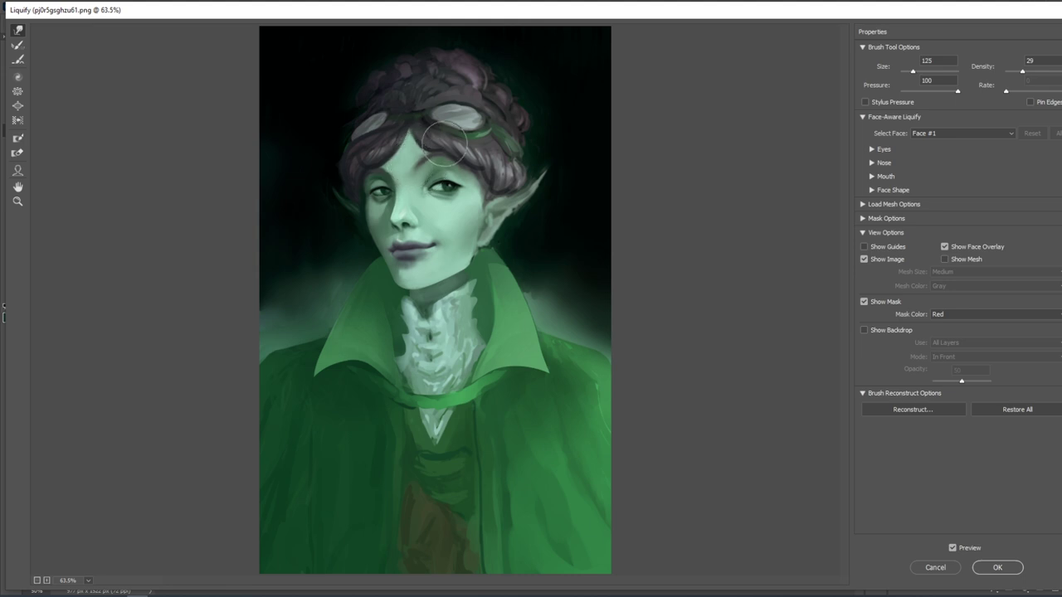
# Step: Push the right mouth corner slightly up and inward with a resized Forward Warp brush
pyautogui.press('[')
pyautogui.press('[')
pyautogui.press('[')
pyautogui.press('[')
pyautogui.press('[')
pyautogui.press('[')
pyautogui.press('[')
pyautogui.press('[')
pyautogui.press(']')
pyautogui.press(']')
pyautogui.press(']')
pyautogui.moveTo(438, 247); pyautogui.dragTo(429, 240)
# Step: Shrink the lips with the Pucker tool at brush size 70
pyautogui.click(17, 91)
pyautogui.press('[')
pyautogui.press('[')
pyautogui.press('[')
pyautogui.press('[')
pyautogui.press('[')
pyautogui.press('[')
pyautogui.press('[')
pyautogui.press('[')
pyautogui.press('[')
pyautogui.press('[')
pyautogui.press('[')
pyautogui.press('[')
pyautogui.press('[')
pyautogui.press('[')
pyautogui.press('[')
pyautogui.press('[')
pyautogui.press('[')
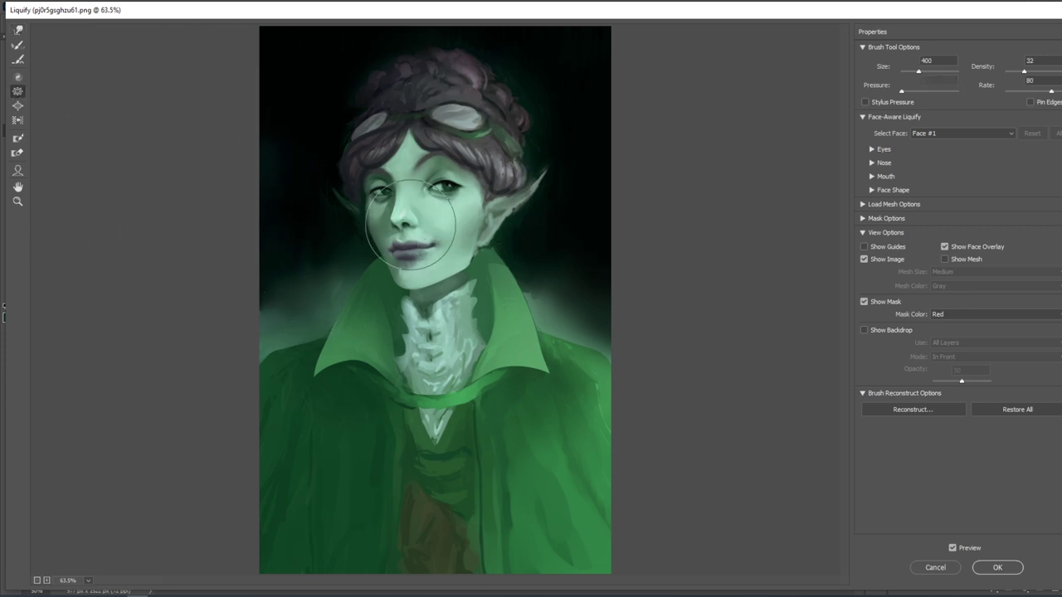
pyautogui.moveTo(396, 250); pyautogui.dragTo(419, 246)
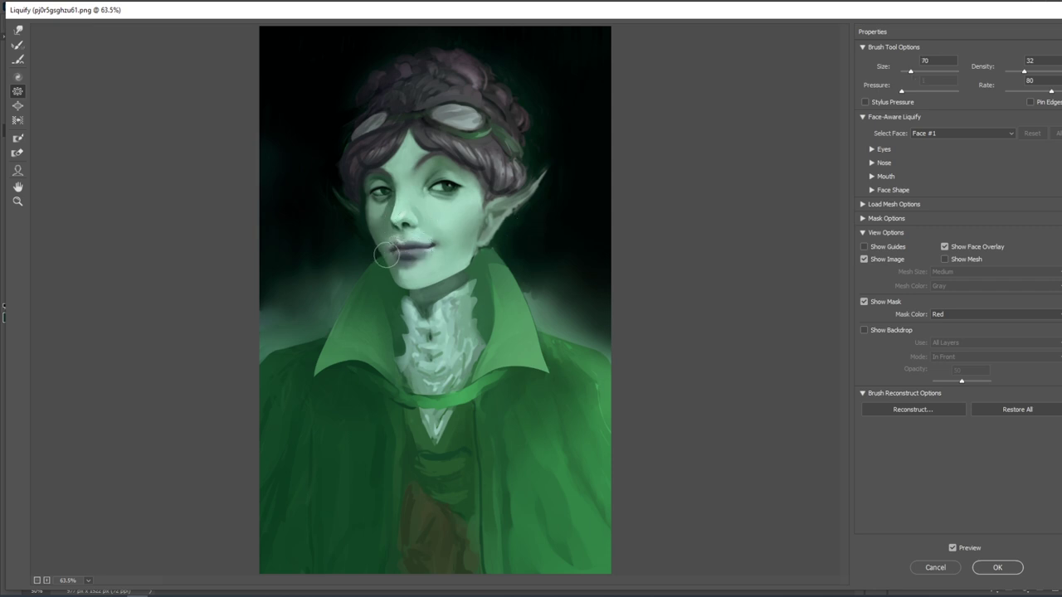
# Step: Reshape the lips and lift the right mouth corner with the Forward Warp tool, and apply the Liquify changes
pyautogui.click(18, 29)
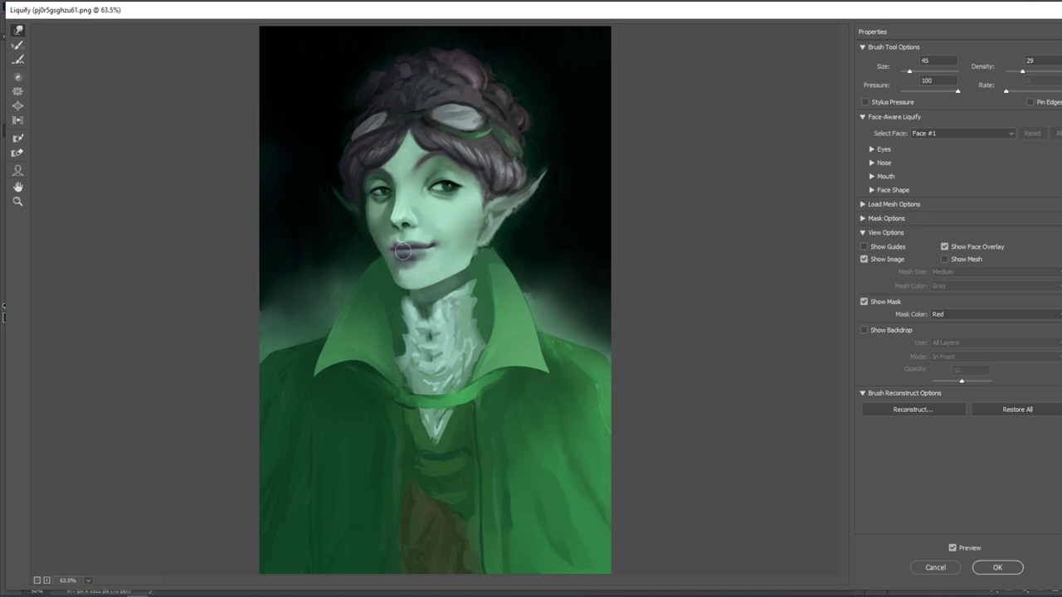
pyautogui.press(']')
pyautogui.press(']')
pyautogui.press('[')
pyautogui.press('[')
pyautogui.press('[')
pyautogui.press(']')
pyautogui.press(']')
pyautogui.press(']')
pyautogui.press(']')
pyautogui.press(']')
pyautogui.moveTo(442, 250); pyautogui.dragTo(452, 242)
pyautogui.click(1001, 569)
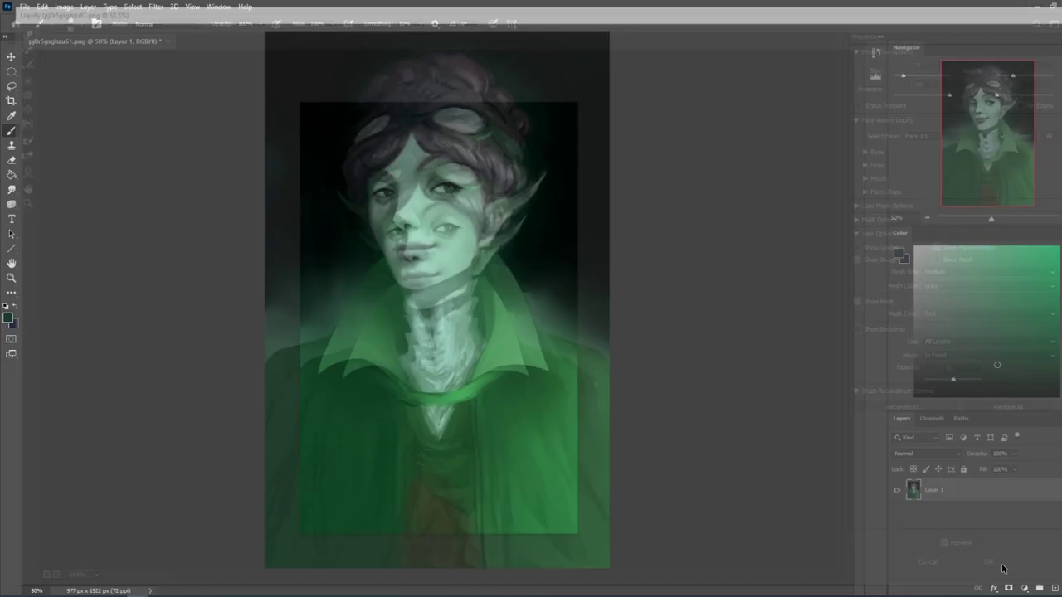
# Step: Retouch the skin around the lips with sampled tones and enlarge the brush to 300
pyautogui.keyDown('alt'); pyautogui.click(425, 264); pyautogui.keyUp('alt')
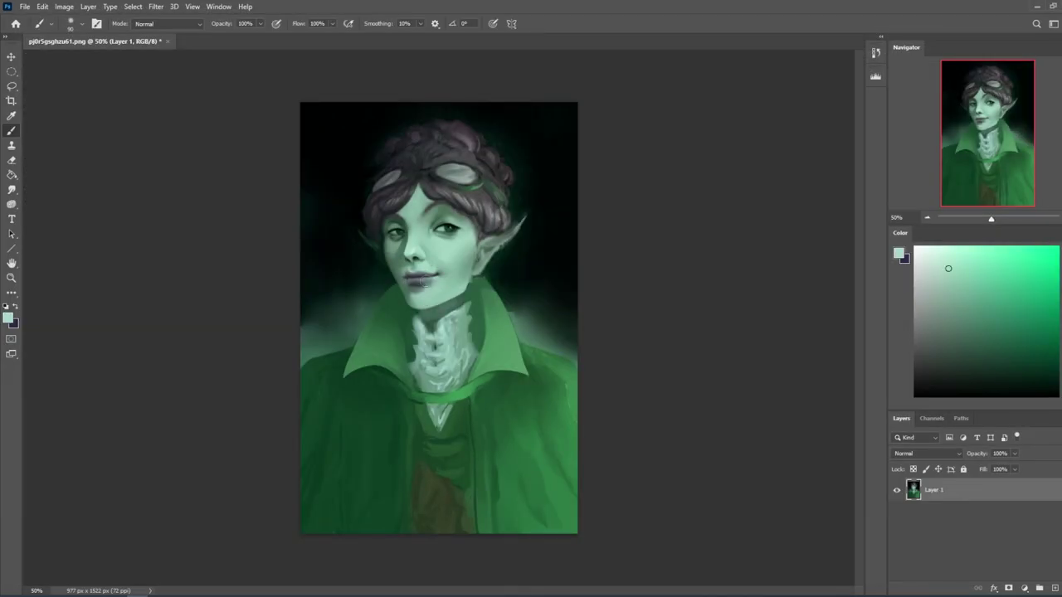
pyautogui.press(']')
pyautogui.press(']')
pyautogui.press(']')
pyautogui.press(']')
pyautogui.press(']')
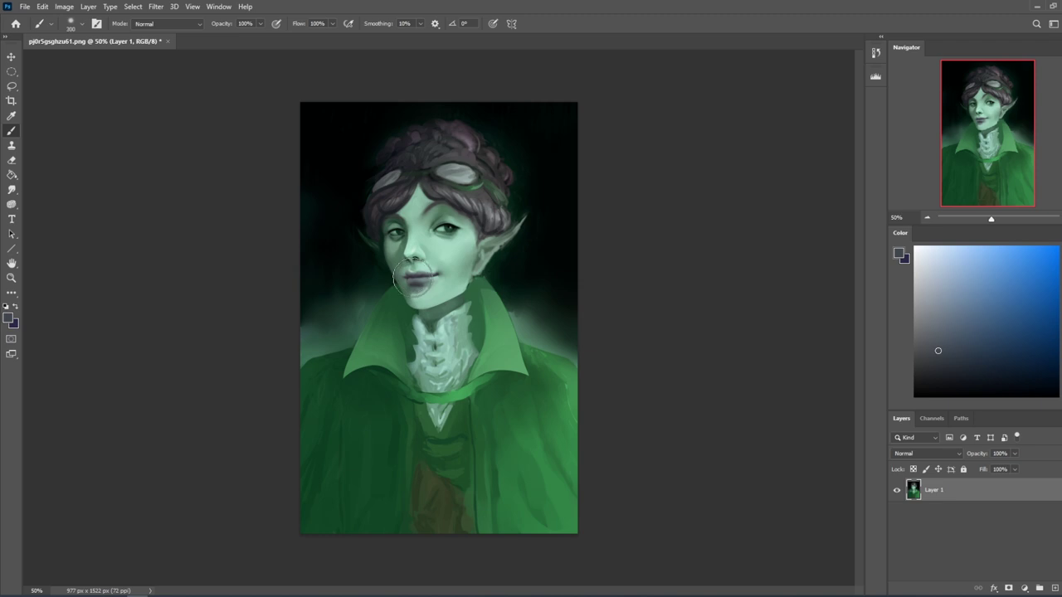
# Step: Darken the lips with a dark green sampled from under the chin, using a 150 brush in Darken mode
pyautogui.press('[')
pyautogui.press('[')
pyautogui.click(191, 24)
pyautogui.click(178, 71)
pyautogui.keyDown('alt'); pyautogui.click(437, 302); pyautogui.keyUp('alt')
pyautogui.moveTo(412, 280); pyautogui.dragTo(425, 275)
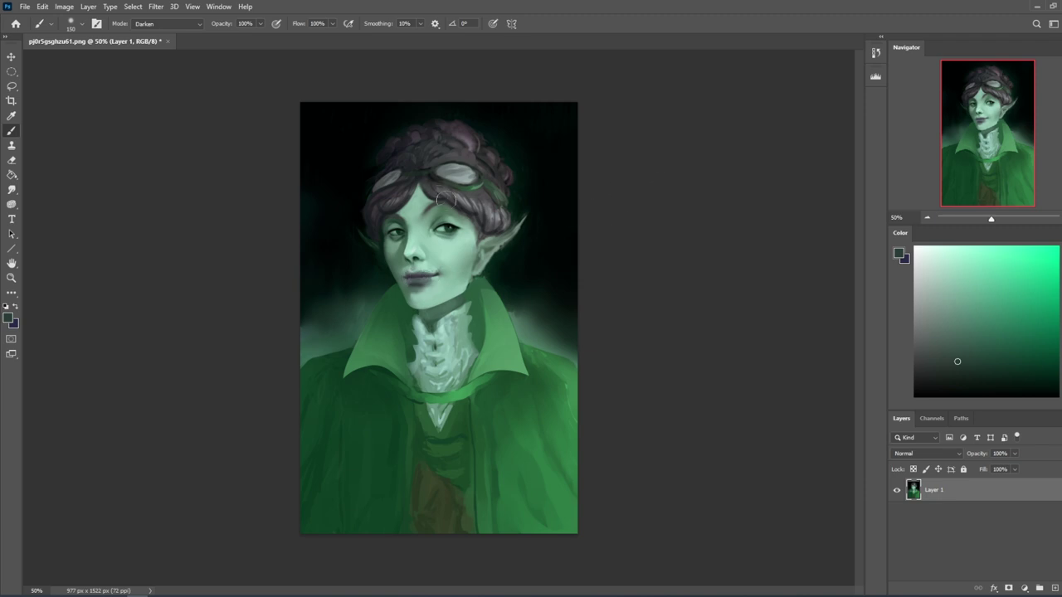
# Step: Lower the brush opacity to 35% and shade the face softly in Darken mode with varying brush sizes
pyautogui.click(259, 23)
pyautogui.moveTo(256, 32); pyautogui.dragTo(222, 36)
pyautogui.press(']')
pyautogui.press(']')
pyautogui.press(']')
pyautogui.press('[')
pyautogui.press('[')
pyautogui.press('[')
pyautogui.press('[')
# Step: Blend the face shading with the Smudge tool at 19% strength and sample a skin tone around the left eye for painting
pyautogui.click(17, 189)
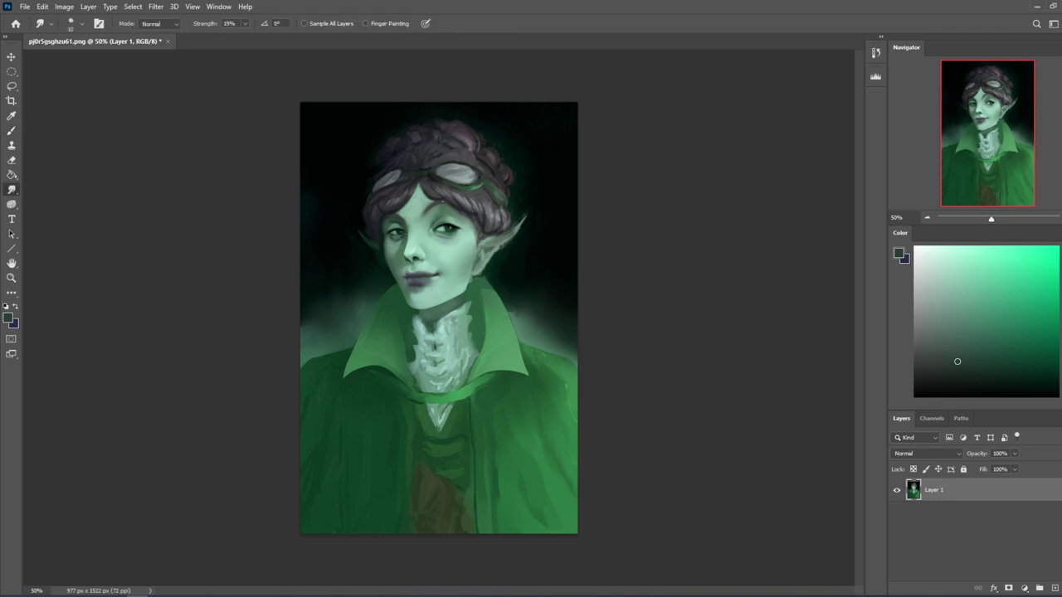
pyautogui.press('b')
pyautogui.keyDown('alt'); pyautogui.click(394, 233); pyautogui.keyUp('alt')
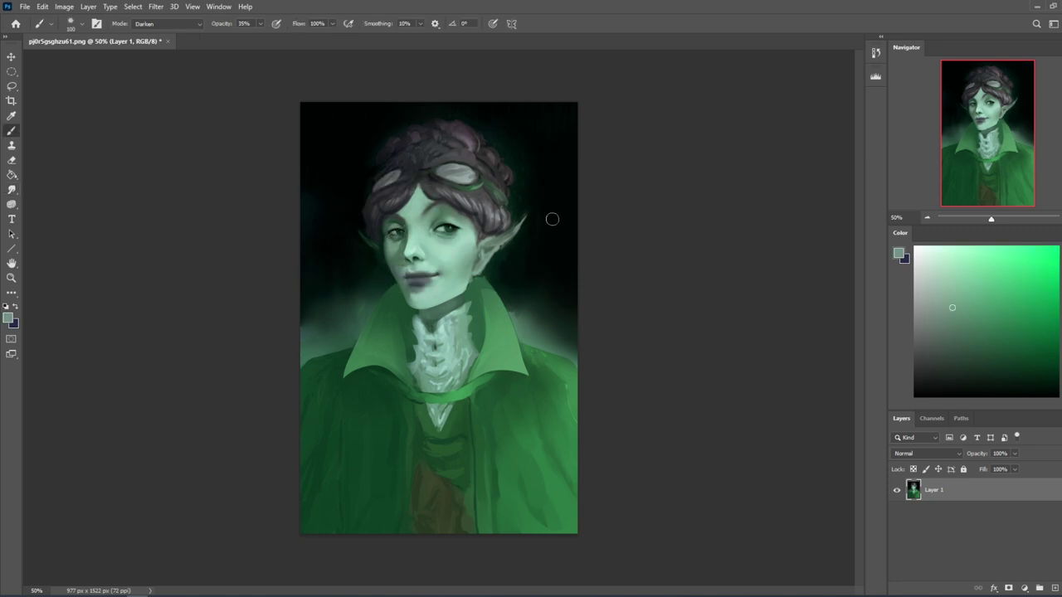
# Step: Retouch the eye area with sampled tones, using a smaller brush in Normal mode at 65% opacity
pyautogui.click(183, 25)
pyautogui.click(182, 31)
pyautogui.keyDown('alt'); pyautogui.click(391, 234); pyautogui.keyUp('alt')
pyautogui.keyDown('alt'); pyautogui.click(451, 225); pyautogui.keyUp('alt')
pyautogui.press('[')
pyautogui.press('[')
pyautogui.press('[')
pyautogui.click(261, 24)
pyautogui.press('[')
pyautogui.press('[')
# Step: Add fine detail to the left eye with white and tones sampled around it
pyautogui.moveTo(963, 278); pyautogui.dragTo(913, 246)
pyautogui.keyDown('alt'); pyautogui.click(402, 217); pyautogui.keyUp('alt')
pyautogui.keyDown('alt'); pyautogui.click(404, 225); pyautogui.keyUp('alt')
pyautogui.keyDown('alt'); pyautogui.click(400, 230); pyautogui.keyUp('alt')
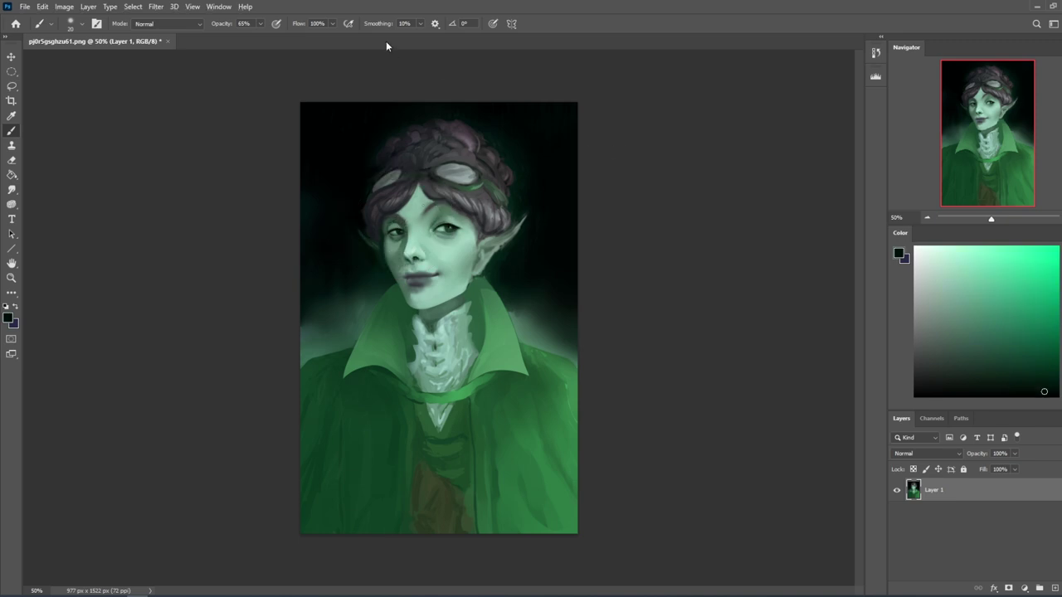
pyautogui.keyDown('alt'); pyautogui.click(396, 233); pyautogui.keyUp('alt')
# Step: Smudge the eye details with a smaller tip at 19% strength and retouch the face with a light skin tone sampled near the mouth
pyautogui.click(12, 189)
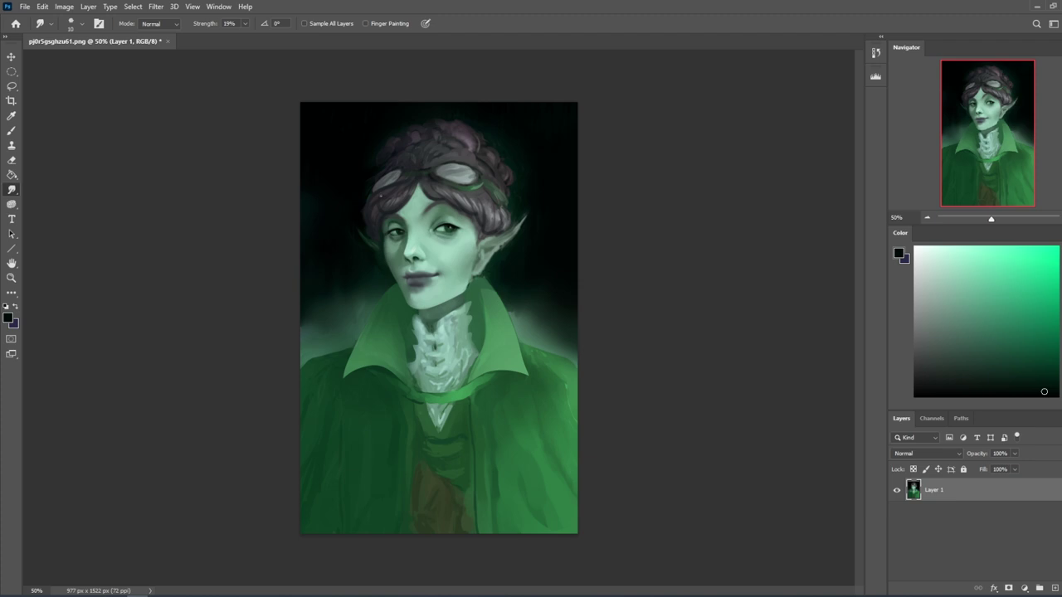
pyautogui.press('[')
pyautogui.press('[')
pyautogui.press('b')
pyautogui.keyDown('alt'); pyautogui.click(432, 280); pyautogui.keyUp('alt')
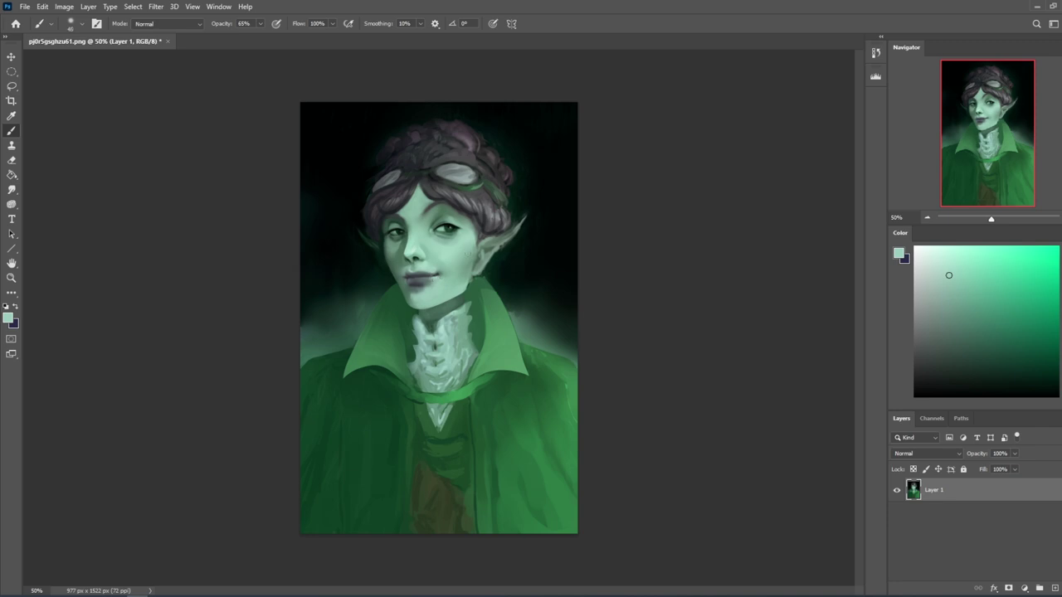
# Step: Lasso the whole head down to the chin and copy it to a new layer
pyautogui.hotkey('ctrl', '-')
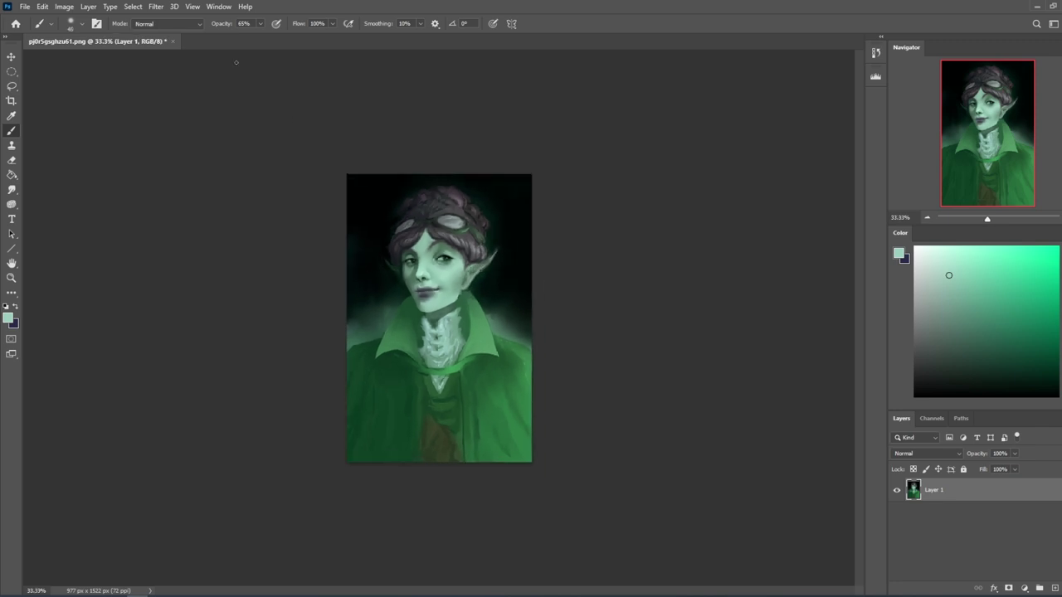
pyautogui.click(155, 7)
pyautogui.click(622, 248)
pyautogui.press('l')
pyautogui.moveTo(410, 313)
pyautogui.mouseDown()
pyautogui.moveTo(525, 218)
pyautogui.moveTo(431, 309)
pyautogui.mouseUp()
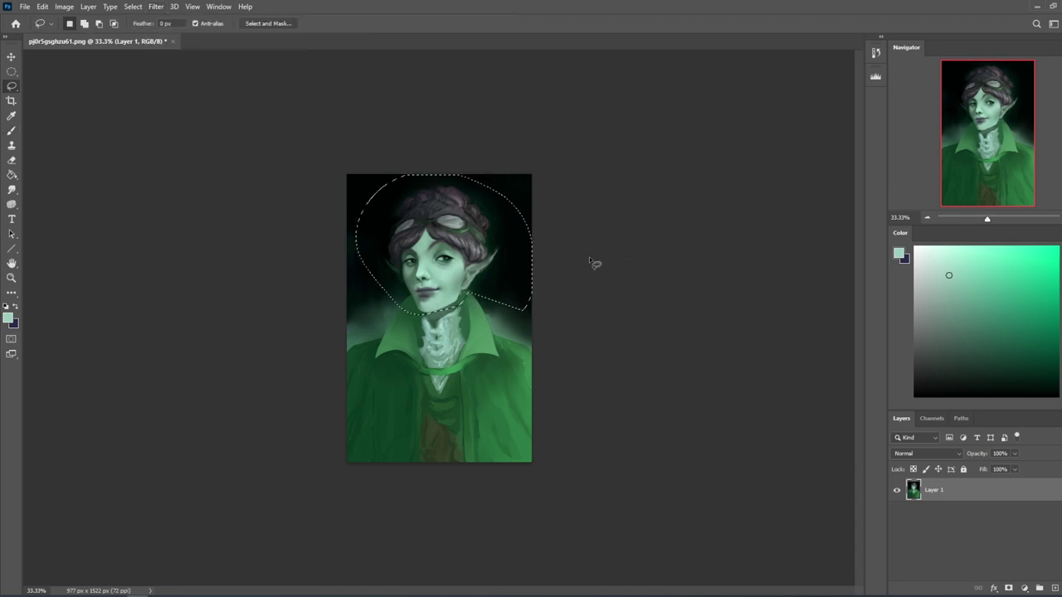
pyautogui.hotkey('ctrl', 'j')
# Step: Warp the copied head by pulling the chin and lower edge, and apply the transformation
pyautogui.press('v')
pyautogui.hotkey('ctrl', 't')
pyautogui.click(515, 23)
pyautogui.moveTo(430, 283); pyautogui.dragTo(409, 305)
pyautogui.moveTo(409, 239); pyautogui.dragTo(411, 236)
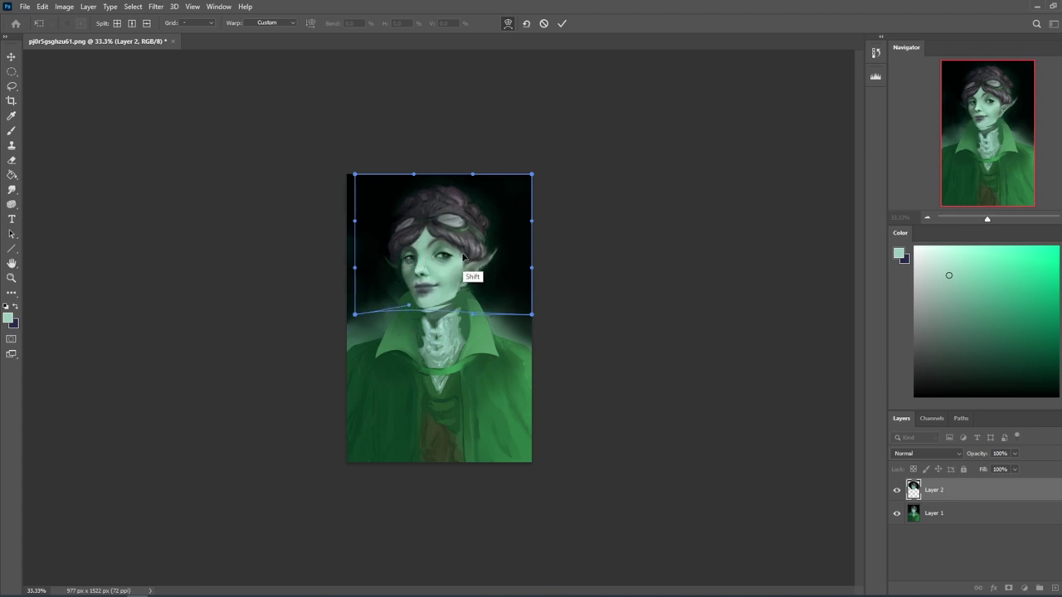
pyautogui.moveTo(411, 312); pyautogui.dragTo(414, 307)
pyautogui.click(562, 22)
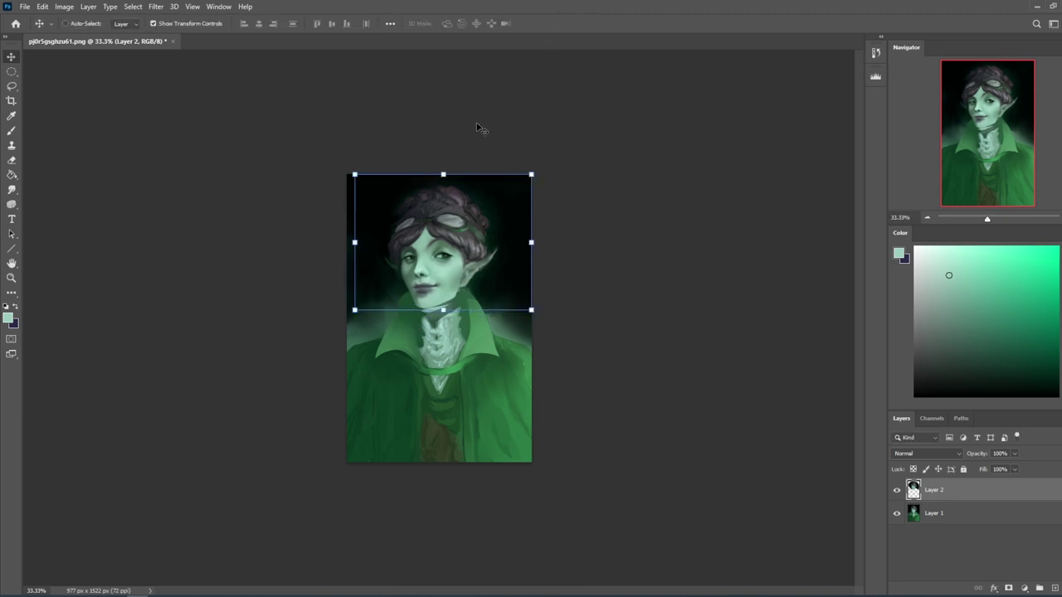
# Step: Move the copied head slightly down over the neck, hide the extras and undo the last upward nudge
pyautogui.moveTo(463, 252); pyautogui.dragTo(464, 259)
pyautogui.hotkey('ctrl', 'h')
pyautogui.press('Up')
pyautogui.press('Up')
pyautogui.press('Up')
pyautogui.press('Up')
pyautogui.hotkey('ctrl', 'z')
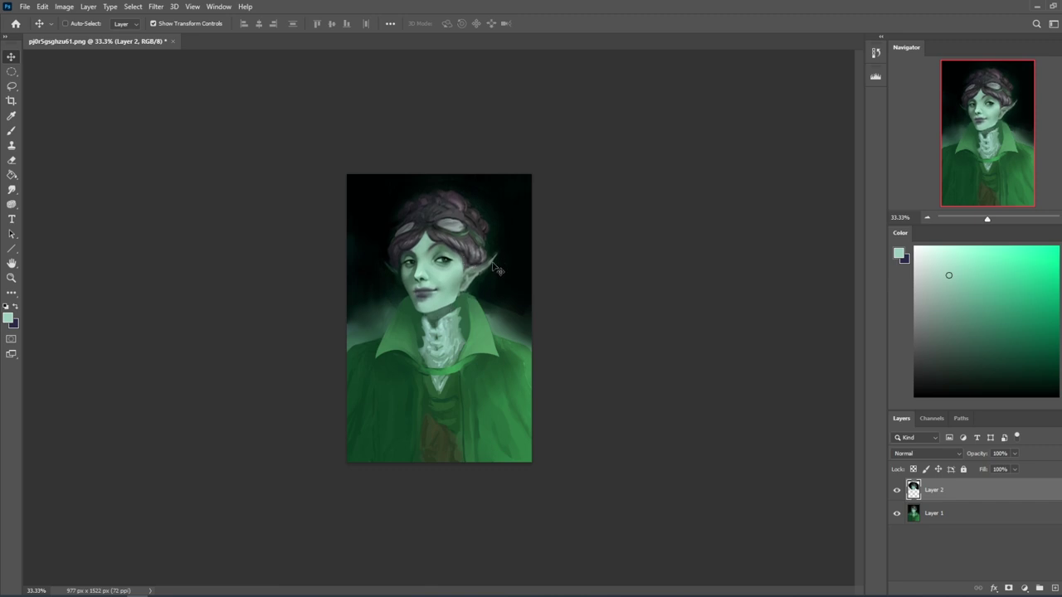
# Step: Stretch the copied head slightly upward, warp its face and lower right area, and apply the transformation
pyautogui.moveTo(446, 179); pyautogui.dragTo(446, 174)
pyautogui.click(508, 25)
pyautogui.moveTo(466, 262); pyautogui.dragTo(460, 260)
pyautogui.moveTo(488, 294); pyautogui.dragTo(492, 280)
pyautogui.click(561, 24)
# Step: Rotate the copied head by -1.72°, nudge it down and apply the transformation
pyautogui.hotkey('ctrl', 't')
pyautogui.moveTo(539, 171); pyautogui.dragTo(540, 171)
pyautogui.press('Down')
pyautogui.press('Down')
pyautogui.press('Down')
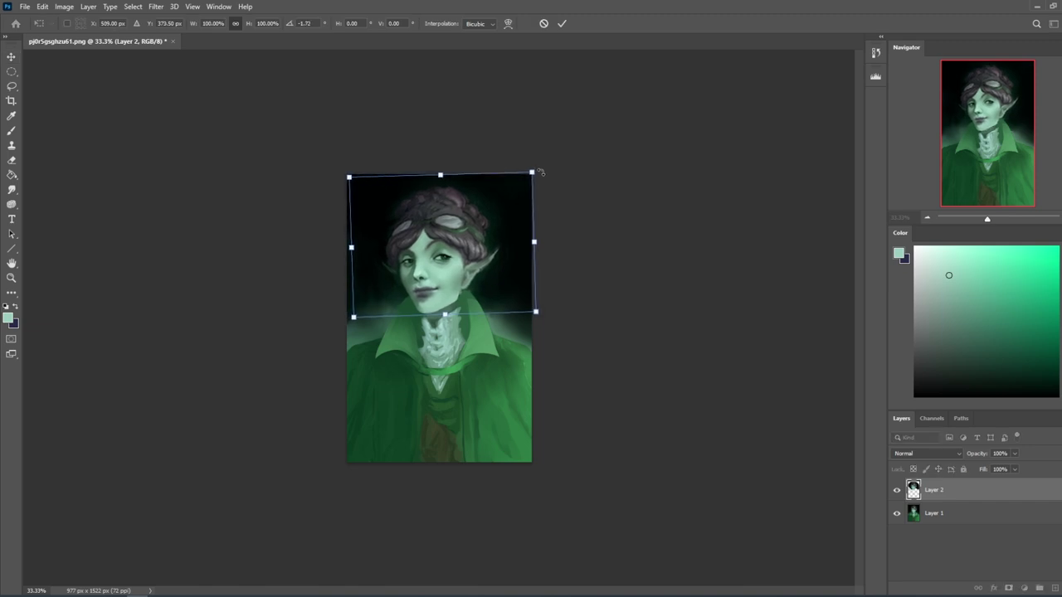
pyautogui.press('Return')
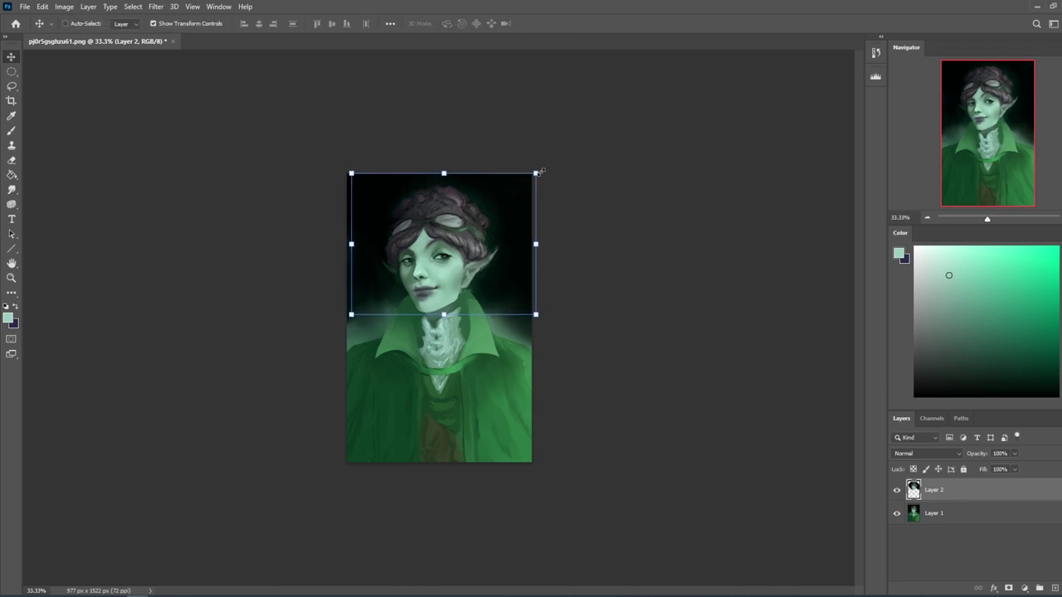
# Step: Shade the copied head with sampled dark tones, using a 150 brush in Darken mode at 65% opacity
pyautogui.press('b')
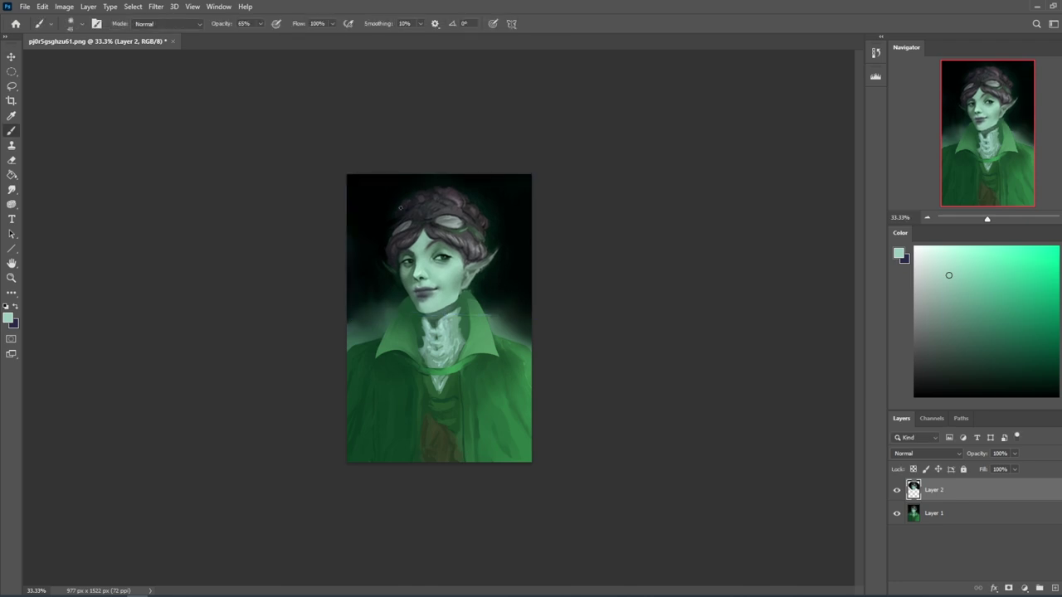
pyautogui.keyDown('alt'); pyautogui.click(429, 235); pyautogui.keyUp('alt')
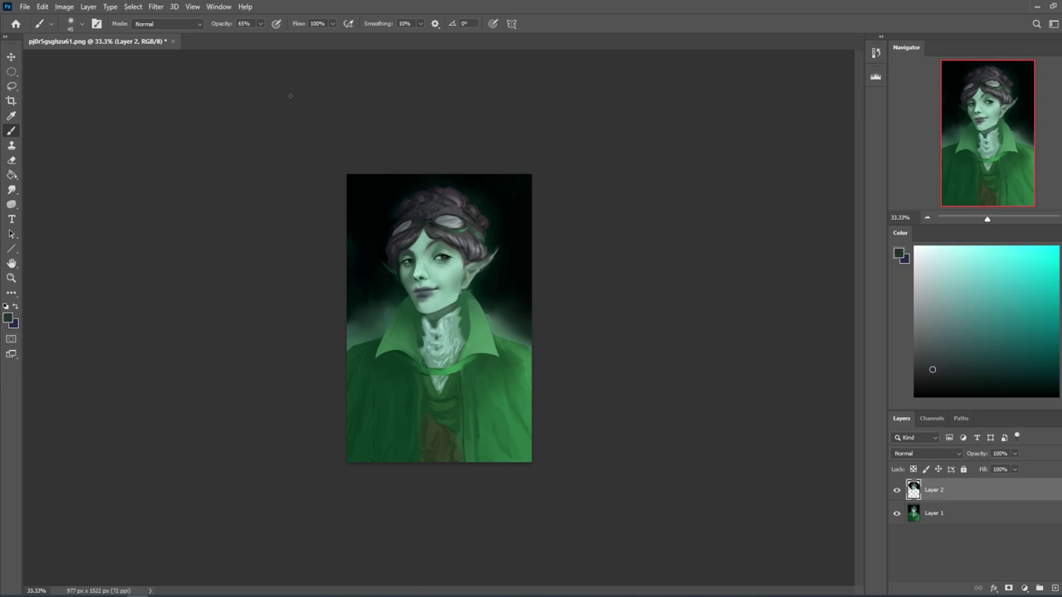
pyautogui.click(166, 24)
pyautogui.click(158, 76)
pyautogui.keyDown('alt'); pyautogui.click(435, 251); pyautogui.keyUp('alt')
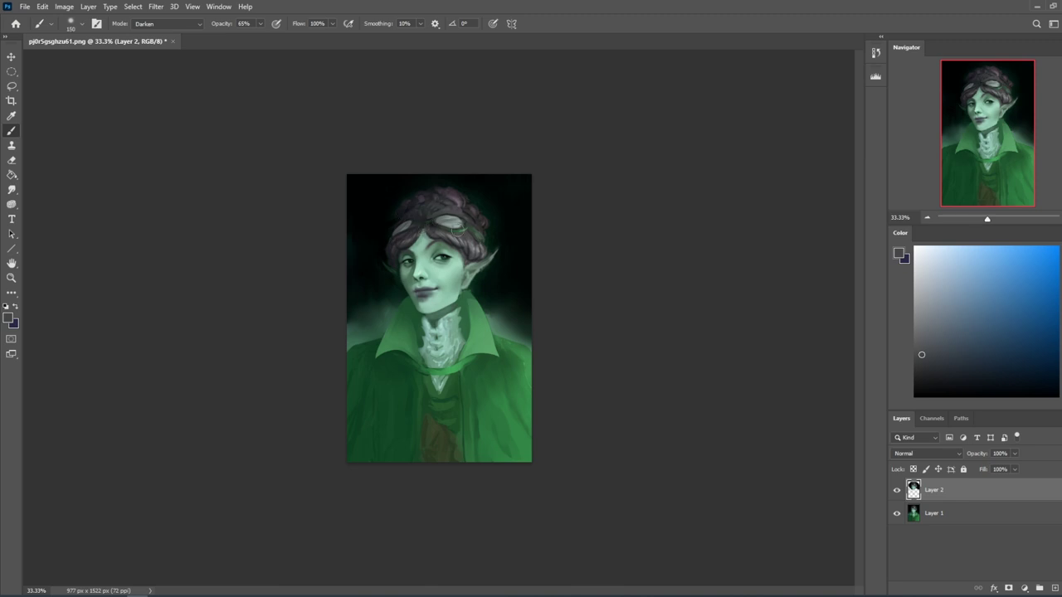
# Step: Compare the copied head with the original and erase its hard edges with another brush preset at varying sizes
pyautogui.click(896, 491)
pyautogui.click(897, 490)
pyautogui.press('e')
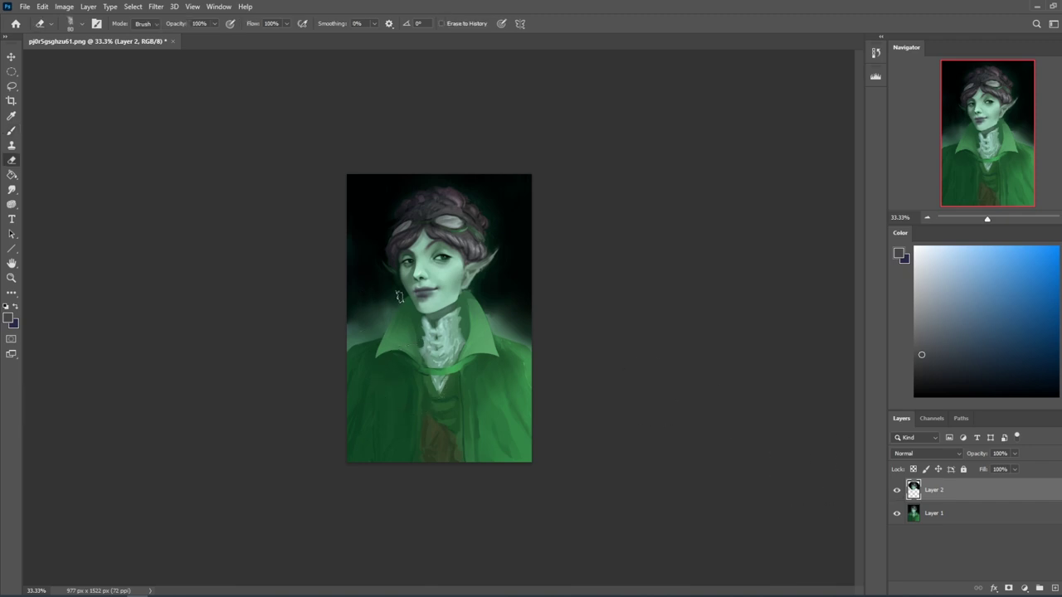
pyautogui.rightClick(372, 246)
pyautogui.doubleClick(440, 356)
pyautogui.press('[')
pyautogui.press('[')
pyautogui.press('[')
pyautogui.press(']')
pyautogui.press(']')
pyautogui.press(']')
# Step: Merge the copied head down into Layer 1 and blend the white neck ruffle with the Smudge tool at 19% strength
pyautogui.click(895, 490)
pyautogui.click(896, 489)
pyautogui.rightClick(927, 490)
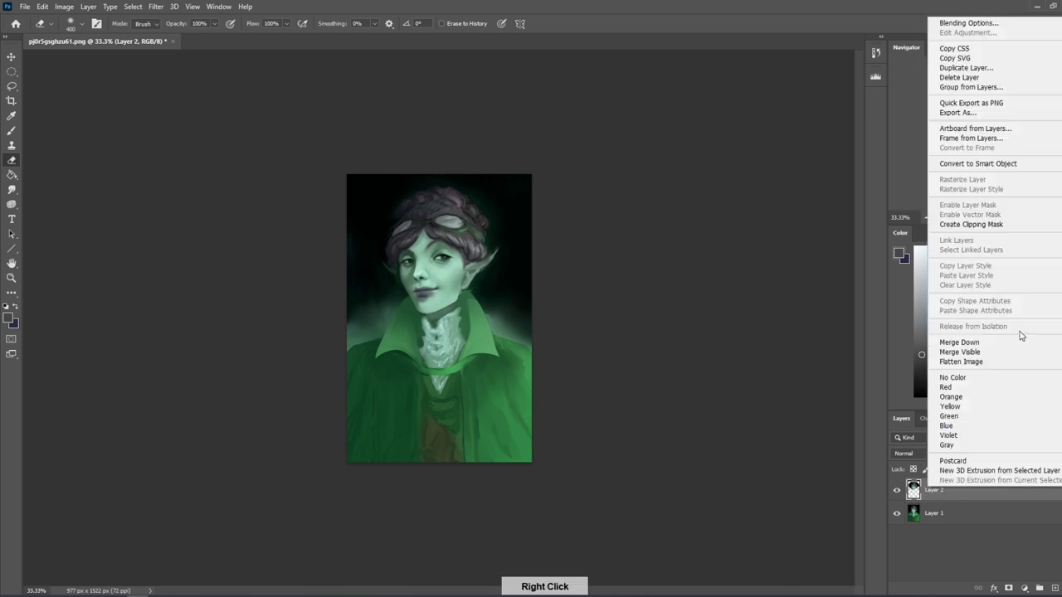
pyautogui.click(1007, 341)
pyautogui.click(12, 189)
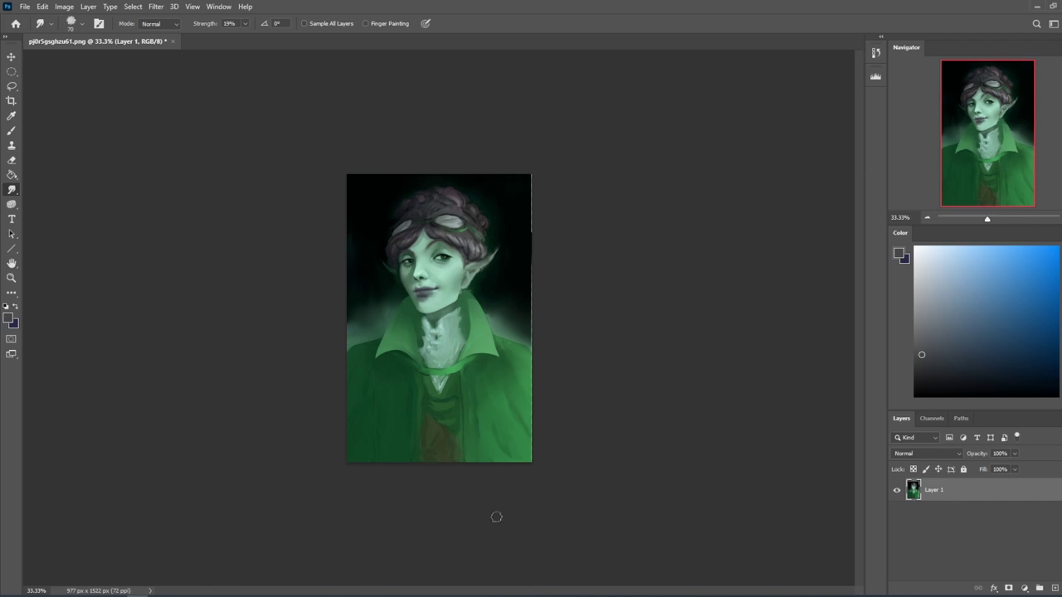
# Step: Sample the black background and set the brush to Normal mode at 100% opacity
pyautogui.press('b')
pyautogui.keyDown('alt'); pyautogui.click(514, 222); pyautogui.keyUp('alt')
pyautogui.click(191, 23)
pyautogui.click(166, 40)
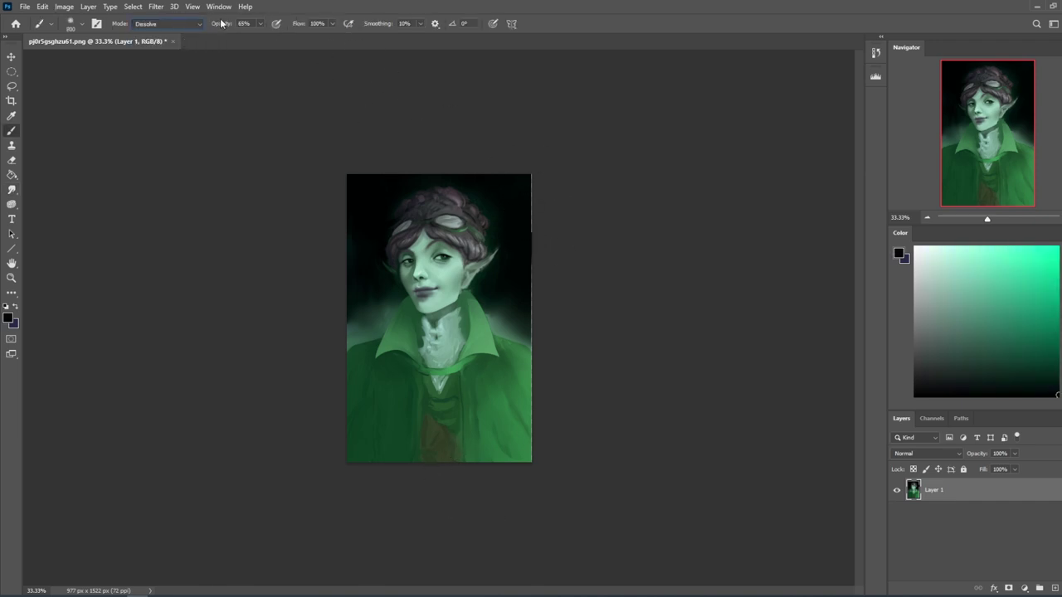
pyautogui.click(188, 24)
pyautogui.click(189, 34)
pyautogui.click(259, 23)
pyautogui.moveTo(267, 38); pyautogui.dragTo(318, 48)
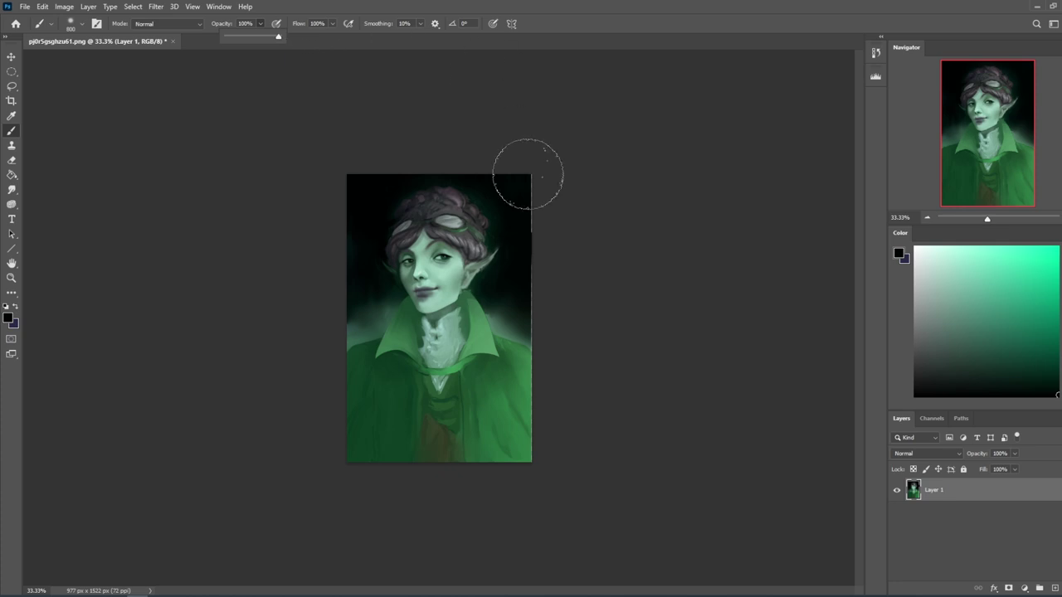
# Step: Paint over the pale strip along the canvas's upper right edge with the sampled black and a smaller brush
pyautogui.keyDown('alt'); pyautogui.click(511, 225); pyautogui.keyUp('alt')
pyautogui.press('[')
pyautogui.press('[')
pyautogui.press('[')
pyautogui.press('[')
pyautogui.press('[')
pyautogui.press('[')
pyautogui.moveTo(538, 221); pyautogui.dragTo(542, 173)
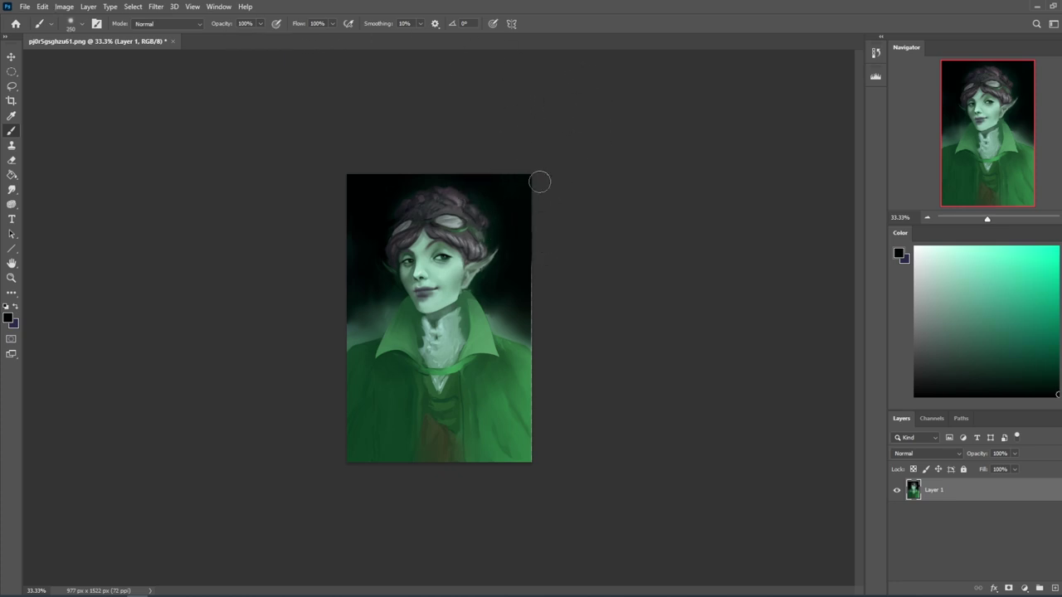
# Step: Cover the pale edge strip beside the right shoulder with sampled dark background tones and a 200 brush
pyautogui.press(']')
pyautogui.press(']')
pyautogui.press(']')
pyautogui.press(']')
pyautogui.press(']')
pyautogui.keyDown('alt'); pyautogui.click(529, 330); pyautogui.keyUp('alt')
pyautogui.press('[')
pyautogui.press('[')
pyautogui.press('[')
pyautogui.press('[')
pyautogui.keyDown('alt'); pyautogui.click(528, 348); pyautogui.keyUp('alt')
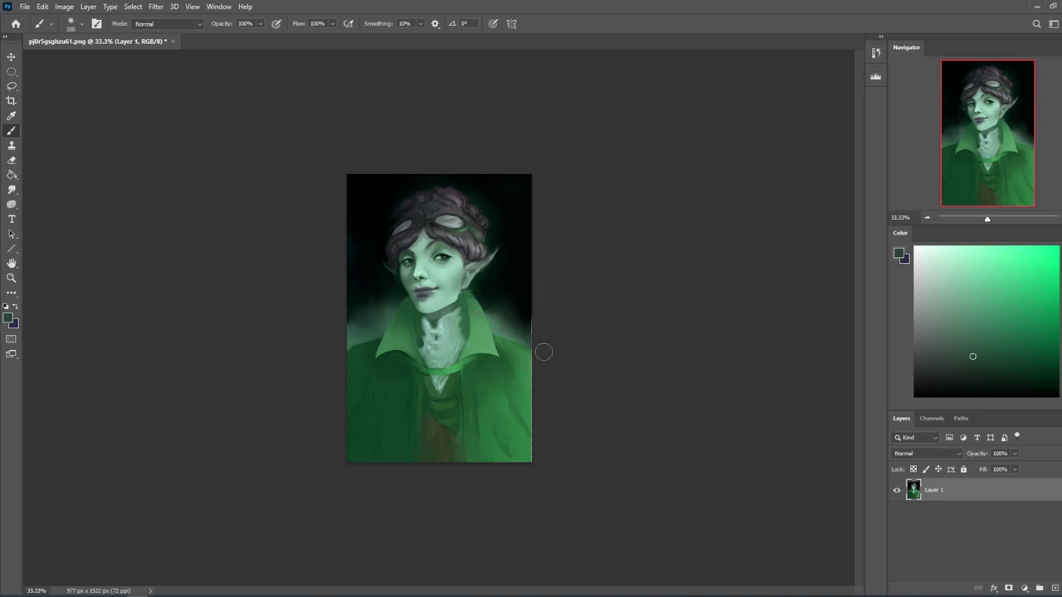
pyautogui.keyDown('alt'); pyautogui.click(530, 323); pyautogui.keyUp('alt')
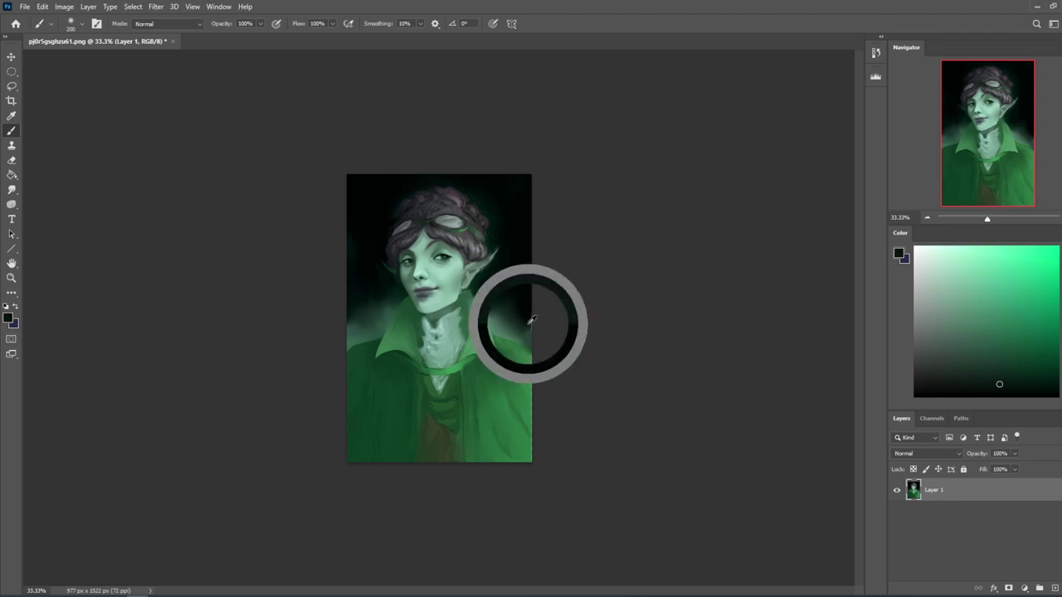
# Step: Extend the misty background above the right shoulder with a sampled dark green and a 400 brush
pyautogui.keyDown('alt'); pyautogui.click(521, 363); pyautogui.keyUp('alt')
pyautogui.press(']')
pyautogui.press(']')
pyautogui.press(']')
pyautogui.press(']')
pyautogui.press(']')
pyautogui.press(']')
pyautogui.press(']')
pyautogui.press('[')
pyautogui.press('[')
pyautogui.press('[')
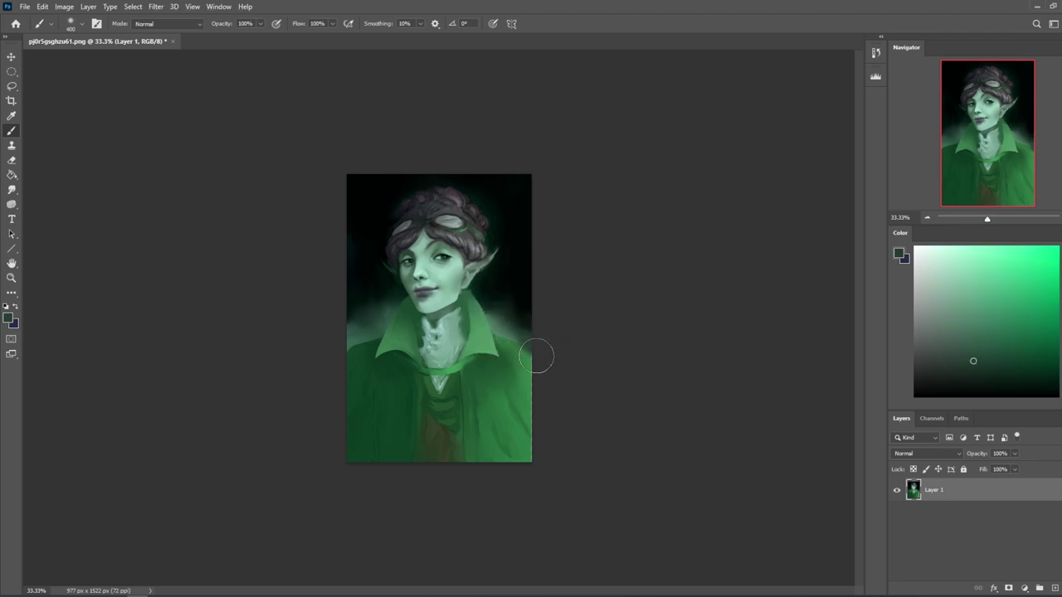
# Step: Switch to an 80 textured brush and repaint the cloak's right edge with greens sampled from the cloak
pyautogui.click(260, 24)
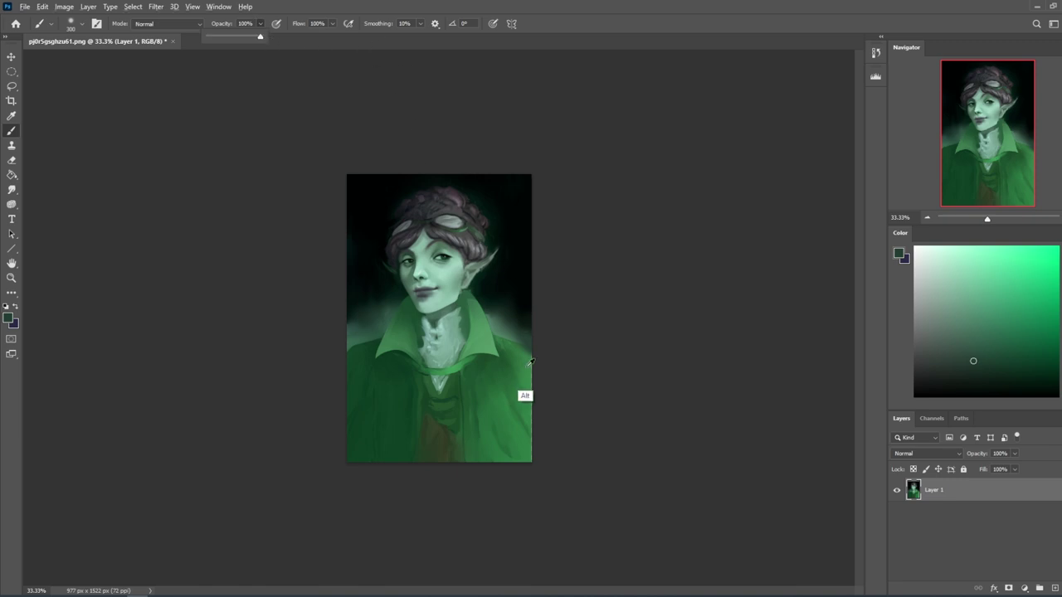
pyautogui.keyDown('alt'); pyautogui.click(523, 394); pyautogui.keyUp('alt')
pyautogui.rightClick(509, 305)
pyautogui.doubleClick(564, 429)
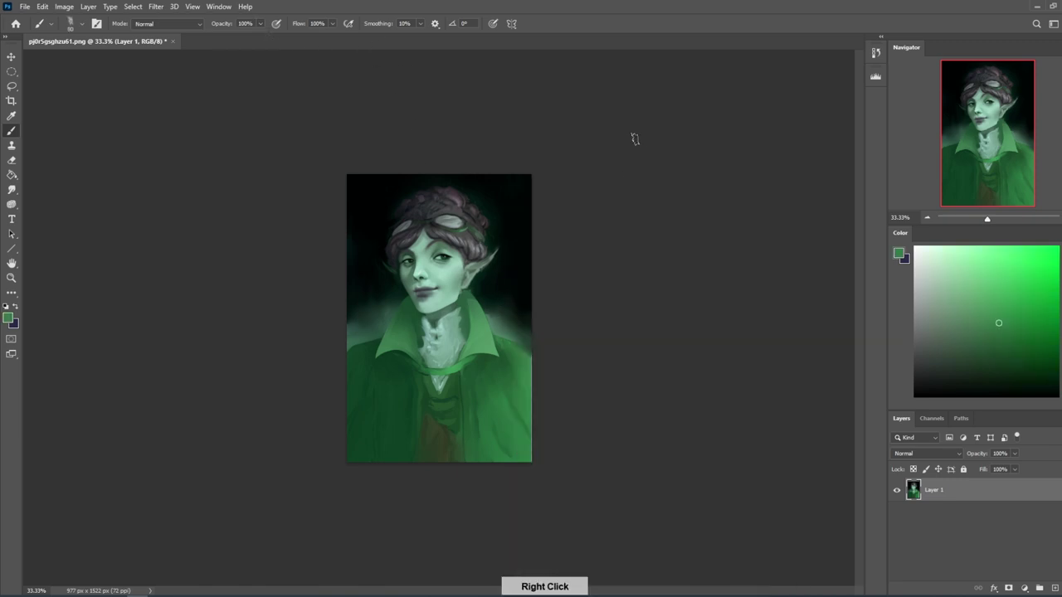
pyautogui.keyDown('alt'); pyautogui.click(520, 359); pyautogui.keyUp('alt')
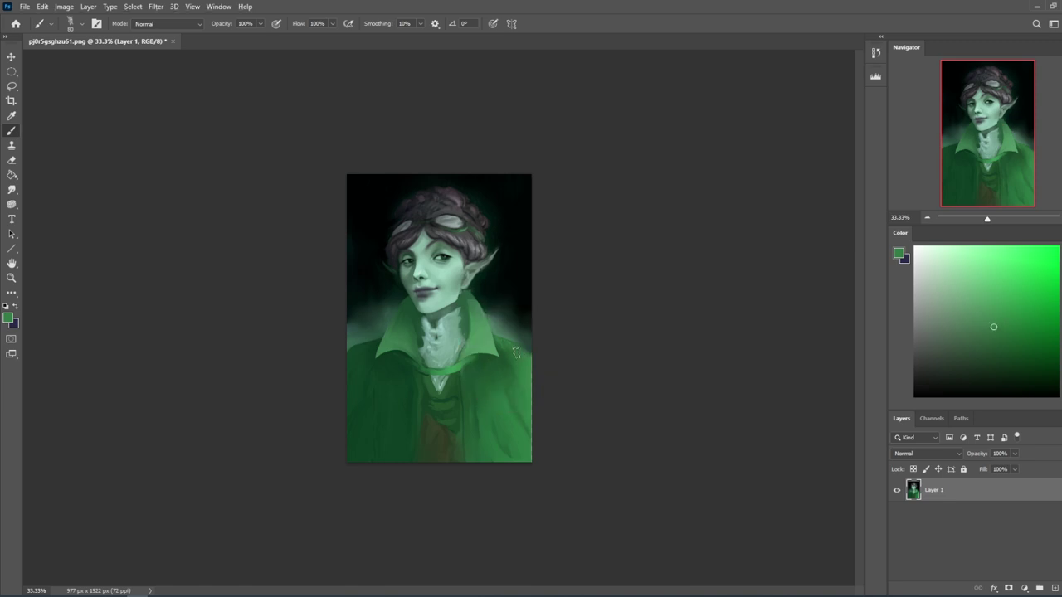
pyautogui.keyDown('alt'); pyautogui.click(532, 390); pyautogui.keyUp('alt')
# Step: Open the Liquify filter and push the right shoulder inward with a 700 Forward Warp brush
pyautogui.click(154, 10)
pyautogui.click(198, 113)
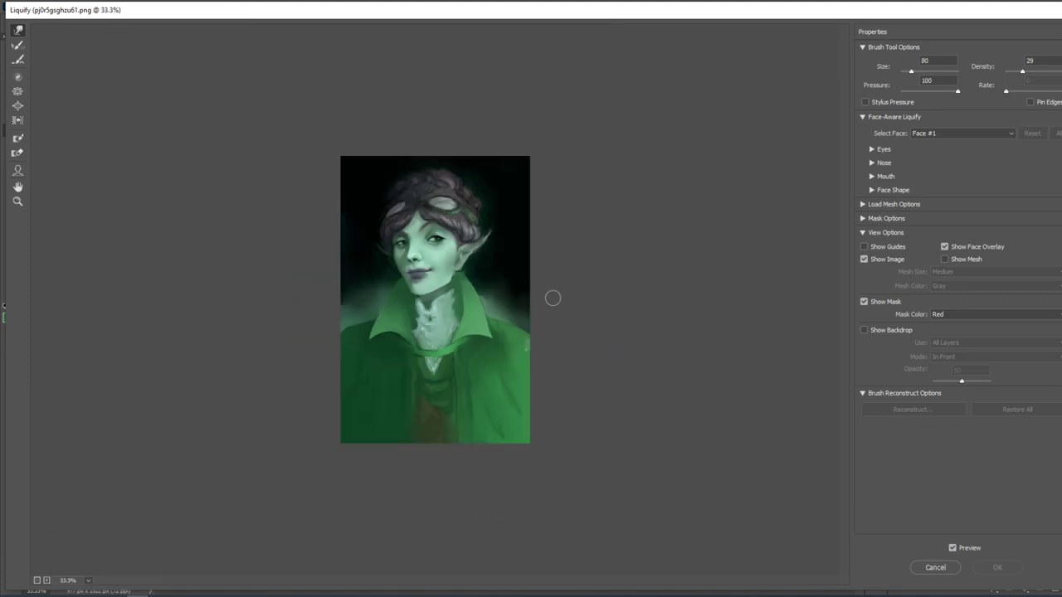
pyautogui.press(']')
pyautogui.press(']')
pyautogui.press(']')
pyautogui.press(']')
pyautogui.press(']')
pyautogui.press(']')
pyautogui.press(']')
pyautogui.press(']')
pyautogui.press(']')
pyautogui.press(']')
pyautogui.press(']')
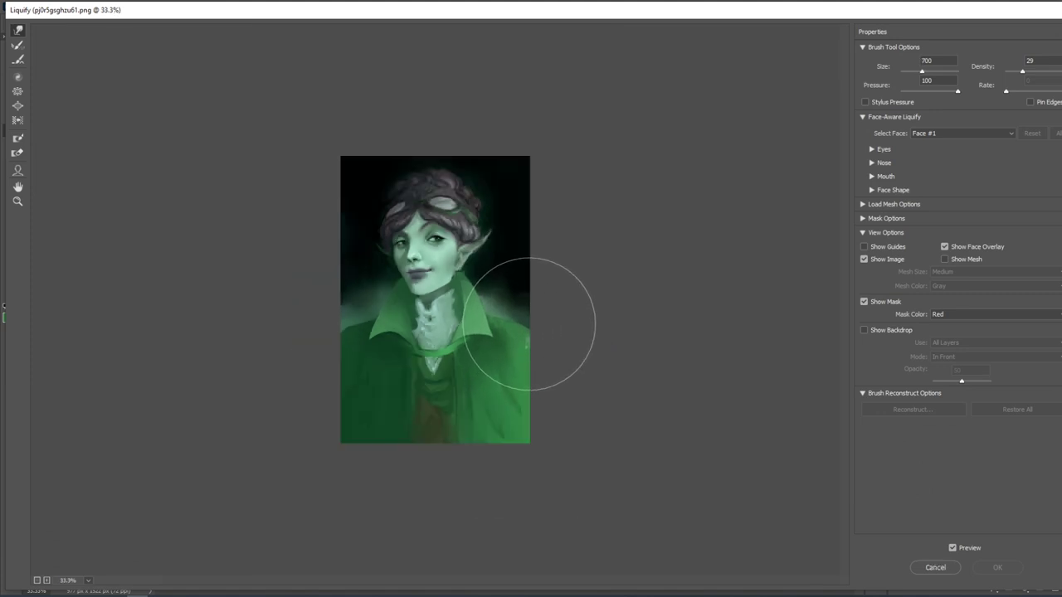
pyautogui.moveTo(529, 321); pyautogui.dragTo(524, 318)
# Step: Refine the right shoulder's contour with the Forward Warp brush at smaller sizes down to 400
pyautogui.press('[')
pyautogui.press('[')
pyautogui.press('[')
pyautogui.press('[')
pyautogui.press('[')
pyautogui.press('[')
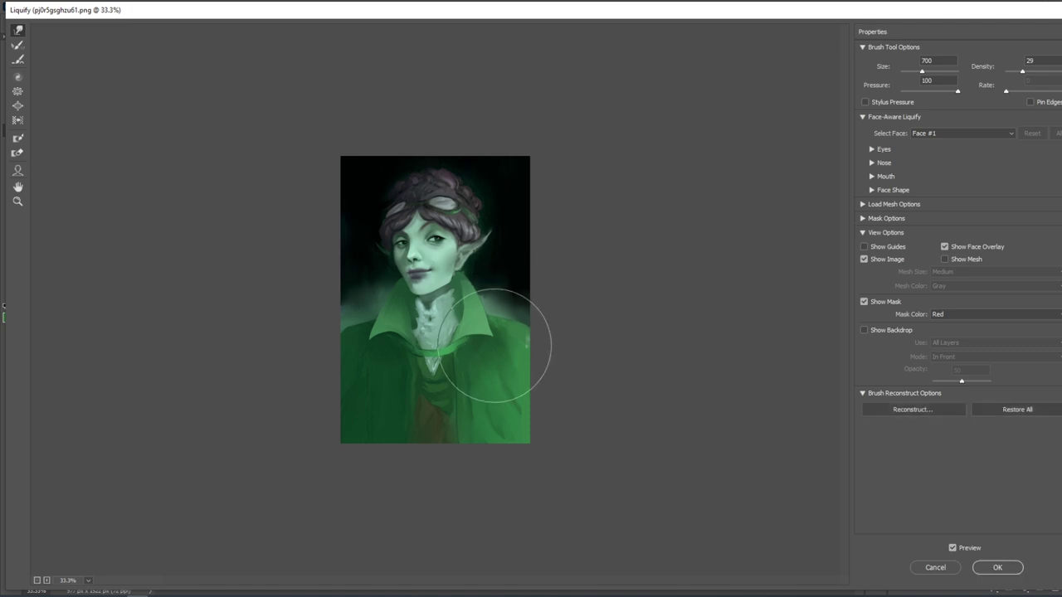
pyautogui.press('[')
pyautogui.press(']')
pyautogui.press(']')
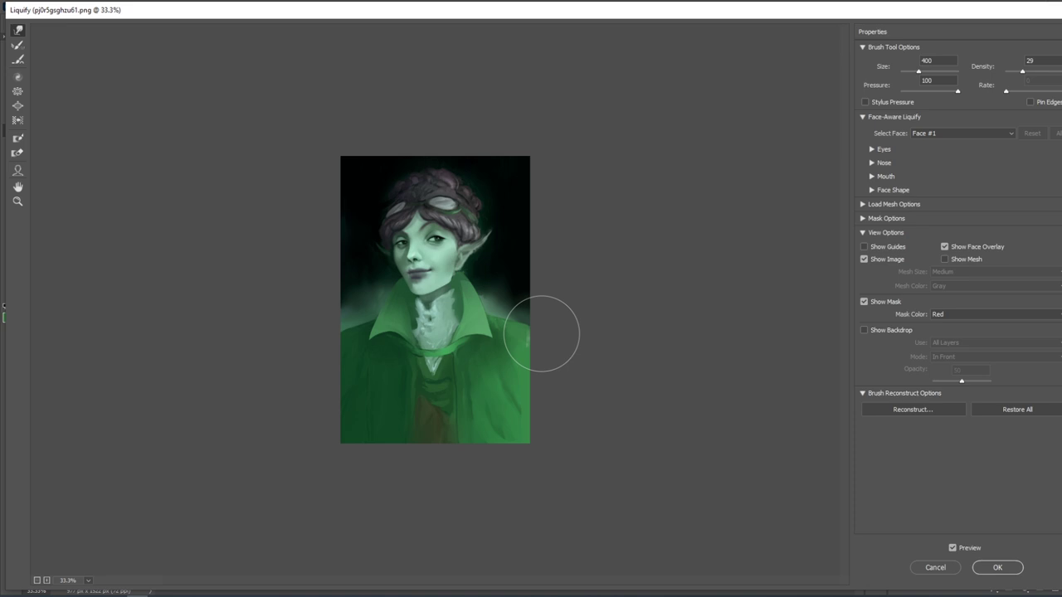
# Step: Shift the torso and collar toward the image's left side using the Forward Warp brush at sizes up to 1400
pyautogui.press(']')
pyautogui.press(']')
pyautogui.press(']')
pyautogui.press(']')
pyautogui.press(']')
pyautogui.press(']')
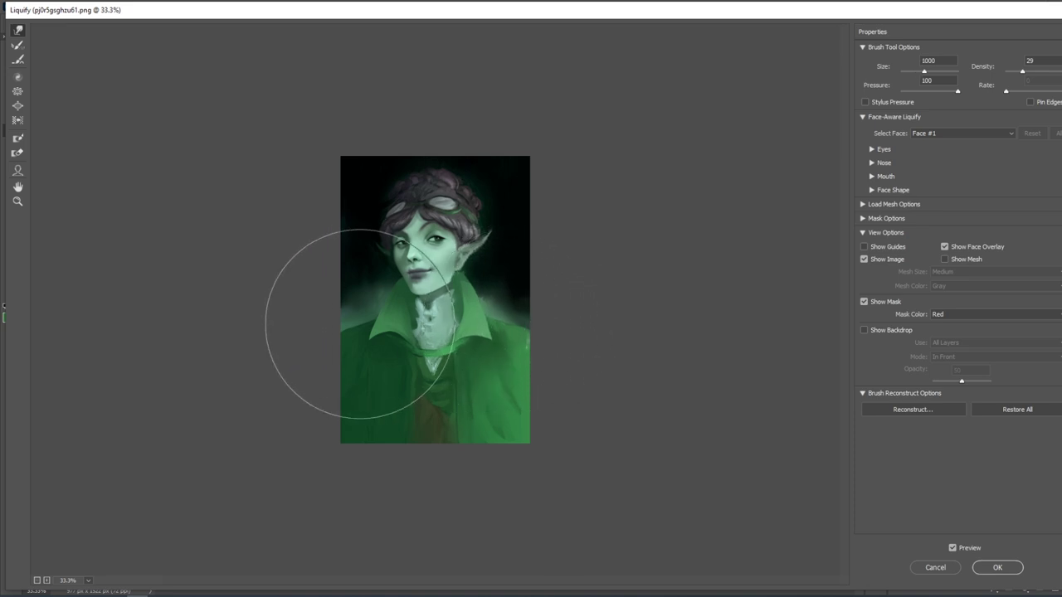
pyautogui.press(']')
pyautogui.press(']')
pyautogui.press(']')
pyautogui.press(']')
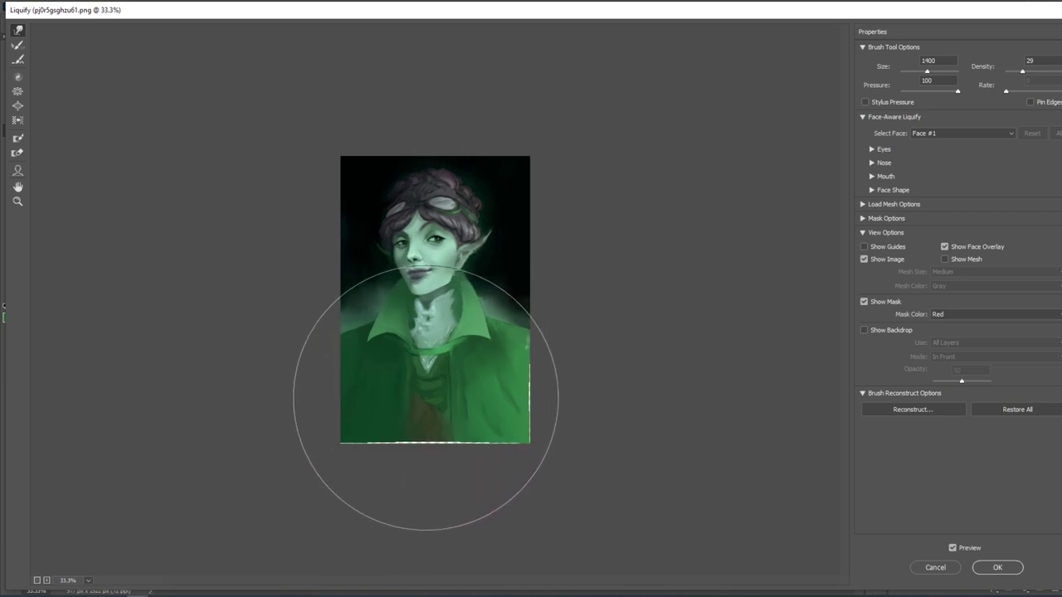
pyautogui.press('[')
pyautogui.press('[')
pyautogui.press('[')
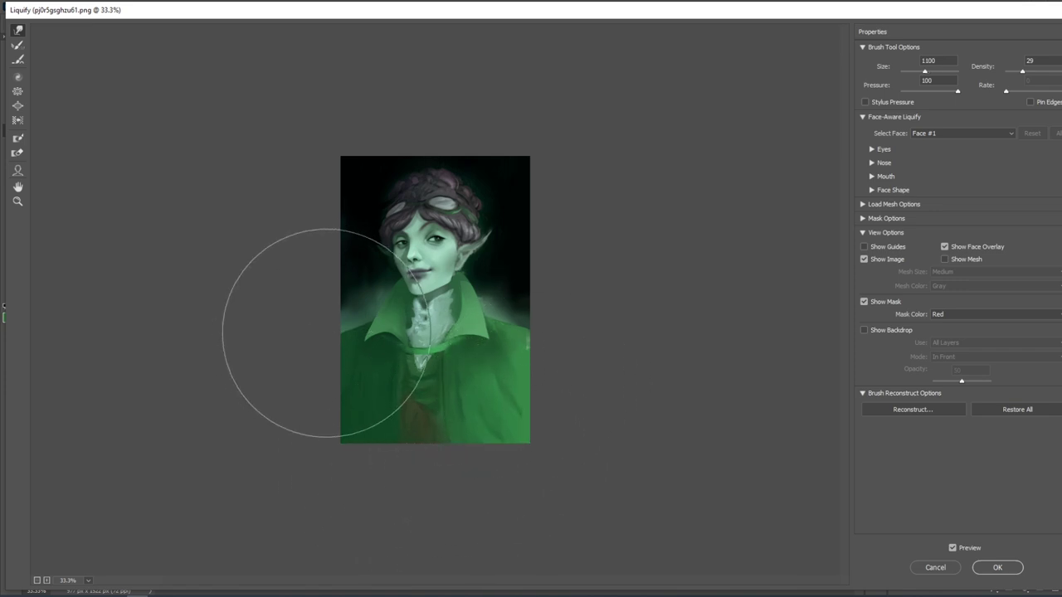
# Step: Refine the shoulders, collar and coat front with the Forward Warp brush at sizes between 250 and 700, and apply the Liquify filter
pyautogui.press('[')
pyautogui.press('[')
pyautogui.press('[')
pyautogui.press('[')
pyautogui.press('[')
pyautogui.press('[')
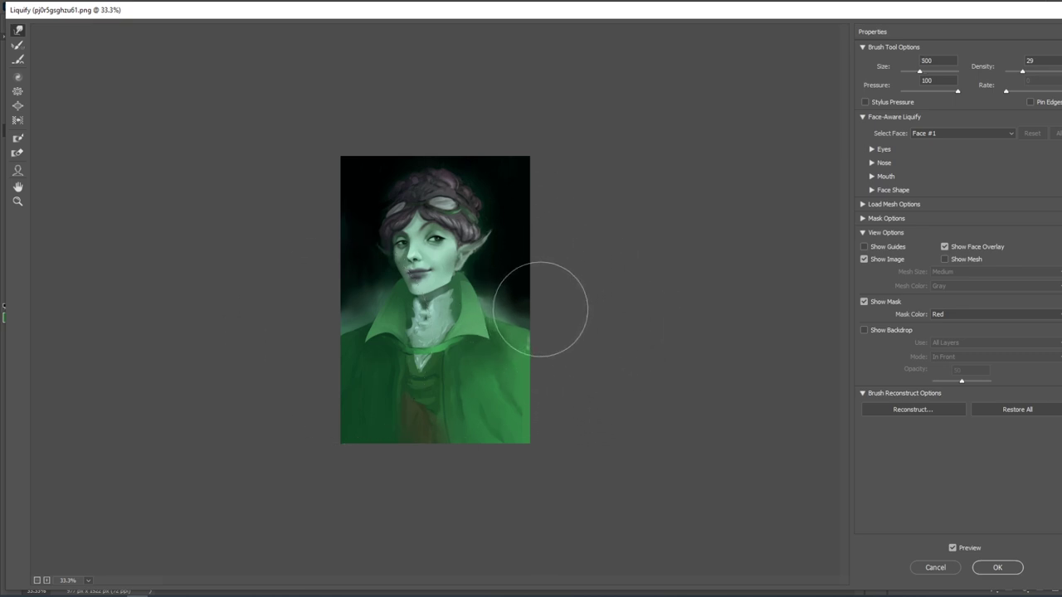
pyautogui.press('[')
pyautogui.press('[')
pyautogui.press('[')
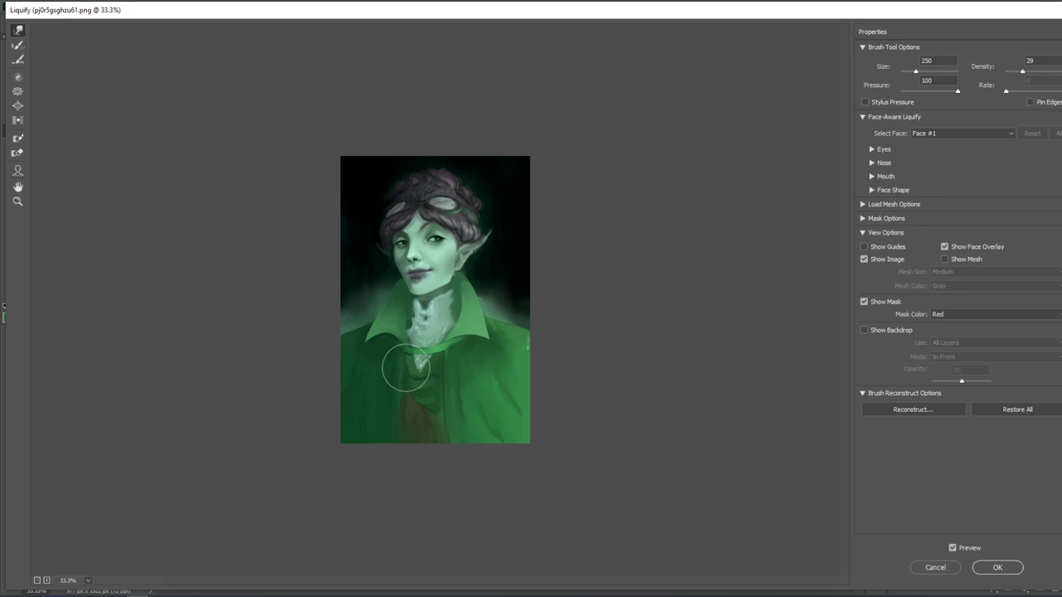
pyautogui.press(']')
pyautogui.press(']')
pyautogui.press(']')
pyautogui.press(']')
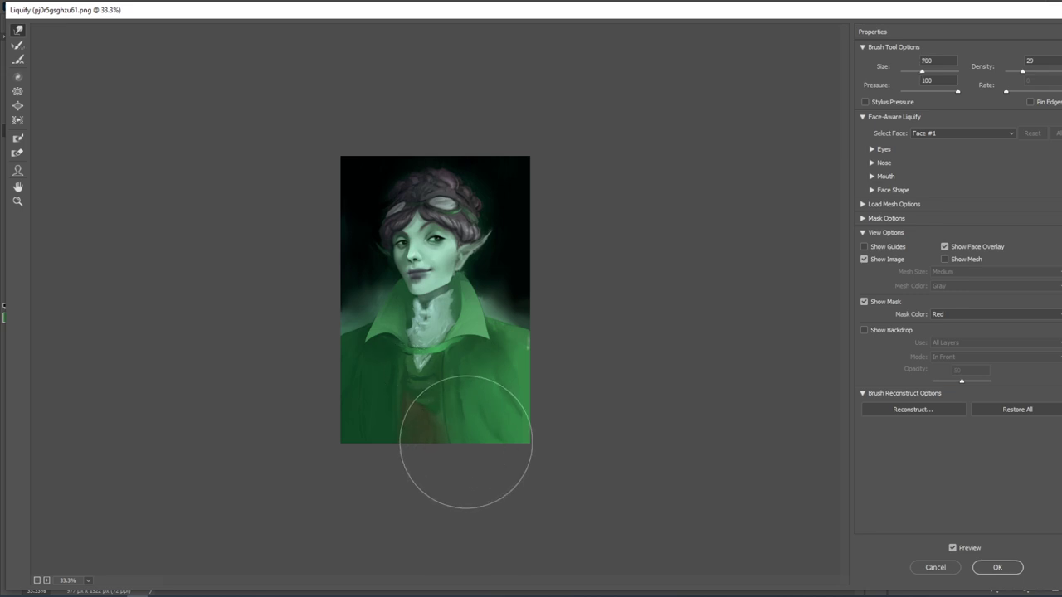
pyautogui.click(997, 567)
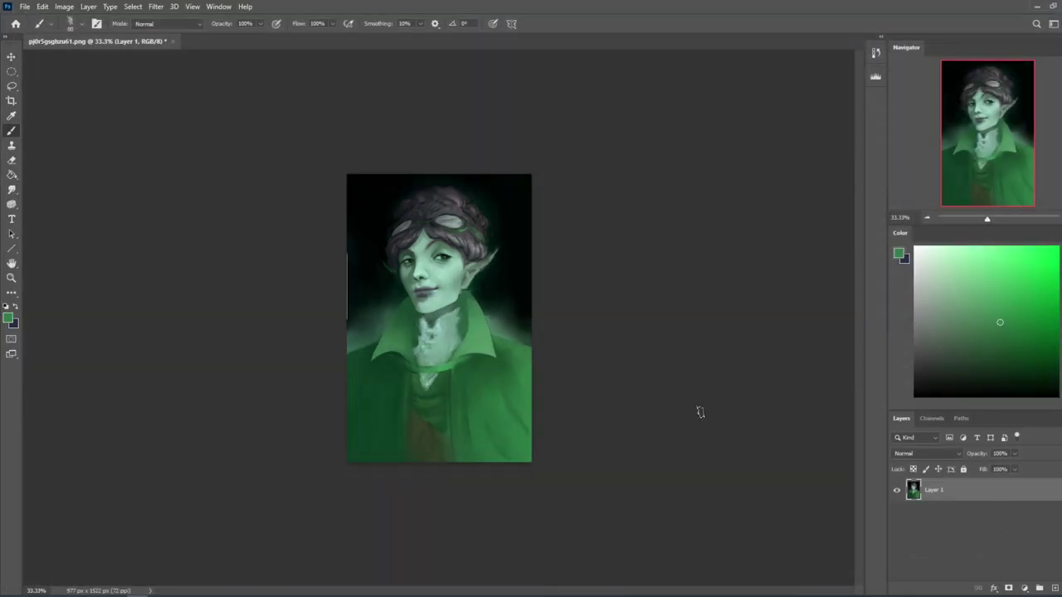
# Step: Reopen the Liquify filter and stretch the background over the gap along the image's left edge with a 700 Forward Warp brush
pyautogui.click(158, 10)
pyautogui.click(175, 116)
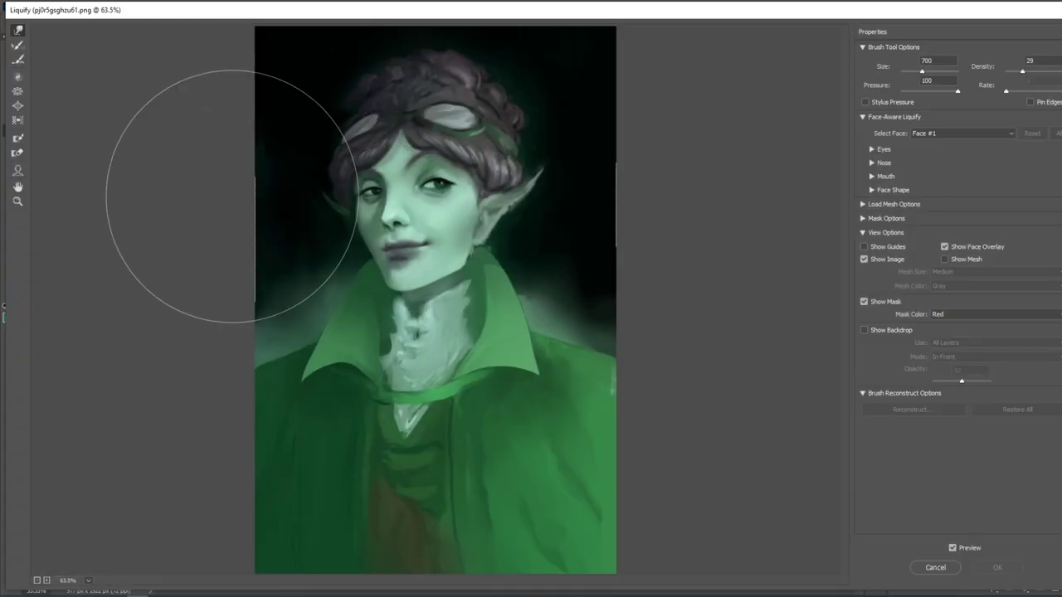
pyautogui.moveTo(245, 190); pyautogui.dragTo(231, 197)
pyautogui.moveTo(243, 276)
pyautogui.mouseDown()
pyautogui.moveTo(232, 280)
pyautogui.moveTo(244, 226)
pyautogui.mouseUp()
pyautogui.press(']')
pyautogui.press(']')
pyautogui.press(']')
# Step: Refine the nose, mouth and chin contours with the Forward Warp brush at sizes between 90 and 150
pyautogui.press('[')
pyautogui.press('[')
pyautogui.press('[')
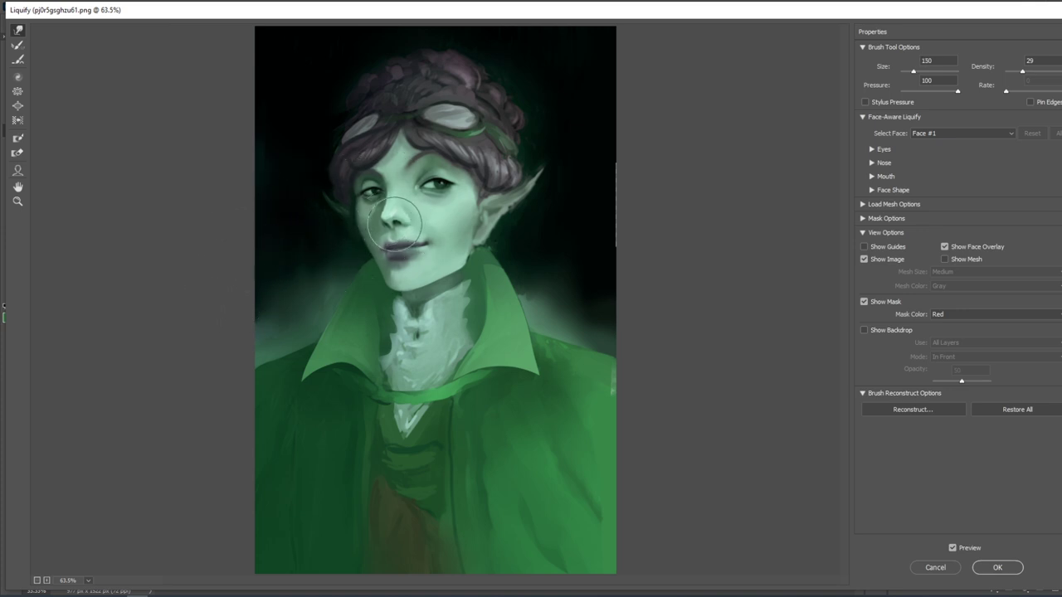
pyautogui.press(']')
pyautogui.hotkey('ctrl', '-')
pyautogui.hotkey('ctrl', '-')
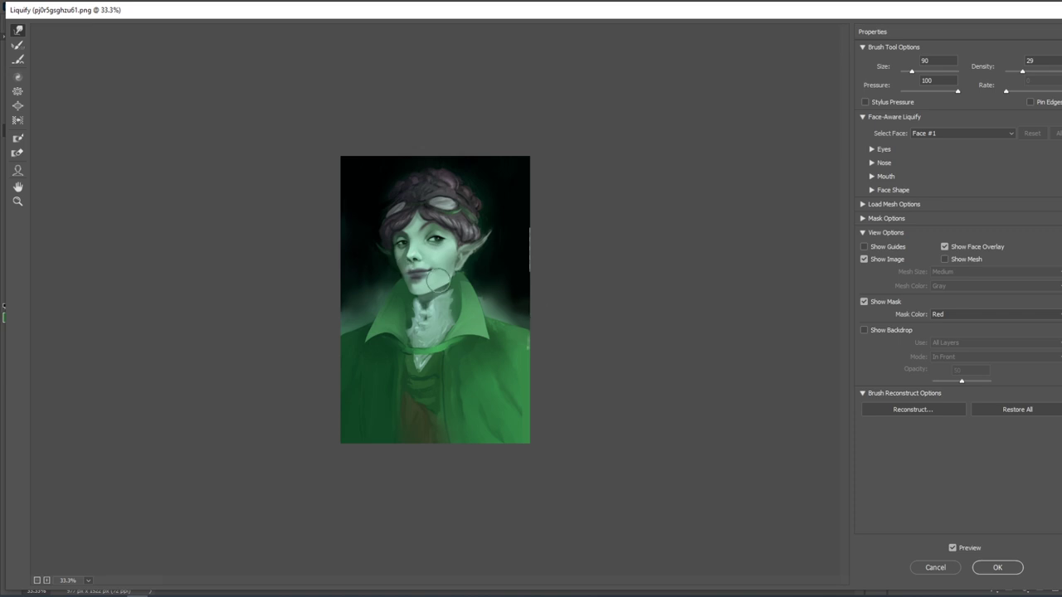
pyautogui.hotkey('ctrl', '+')
pyautogui.press(']')
pyautogui.press(']')
pyautogui.press('[')
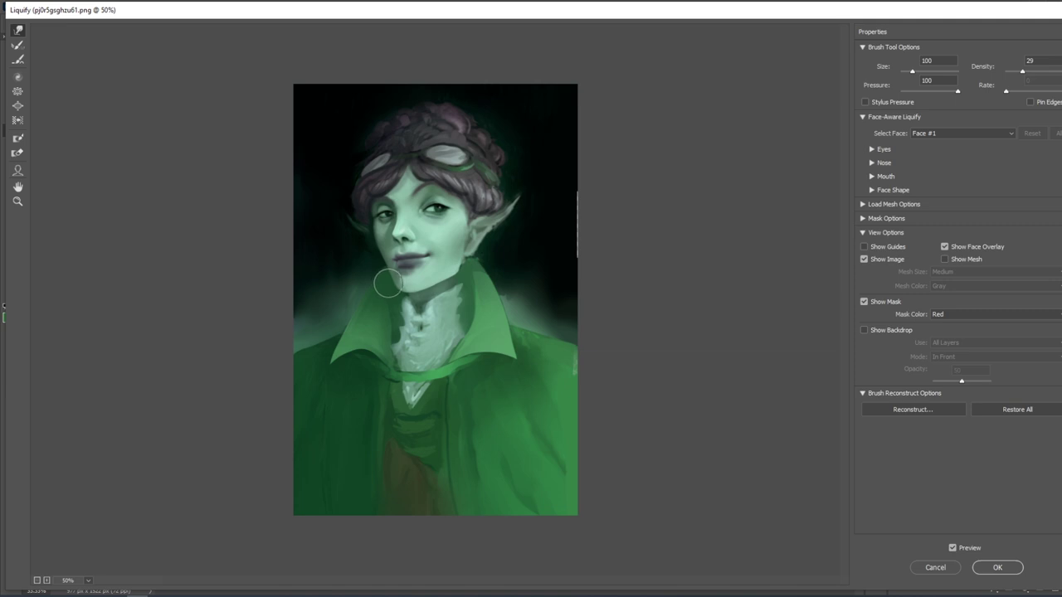
# Step: Close the gap along the image's right edge with a larger Forward Warp brush and apply the Liquify filter
pyautogui.press(']')
pyautogui.press(']')
pyautogui.click(998, 569)
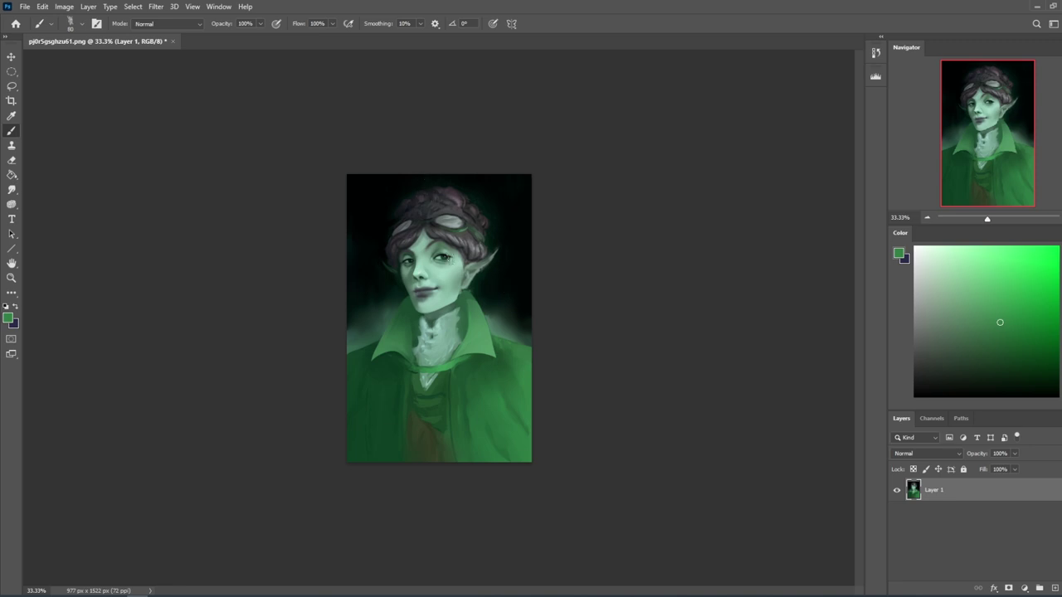
# Step: Choose the 500 soft basic brush, reduce it to 200, and soften the chin and neck with greens sampled from them
pyautogui.keyDown('alt'); pyautogui.click(432, 303); pyautogui.keyUp('alt')
pyautogui.rightClick(453, 218)
pyautogui.click(496, 359)
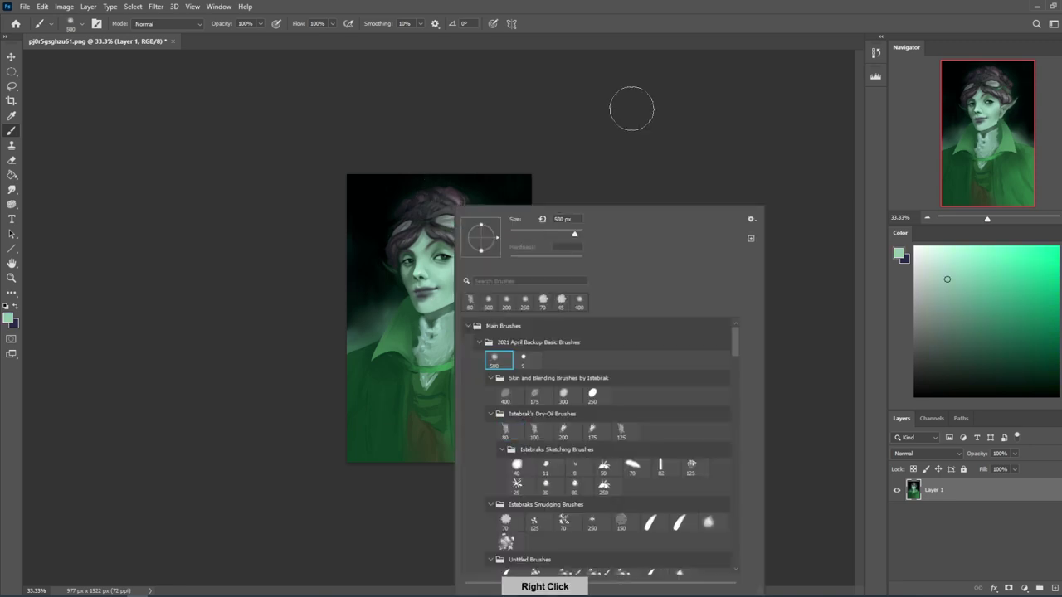
pyautogui.click(620, 106)
pyautogui.keyDown('alt'); pyautogui.click(429, 300); pyautogui.keyUp('alt')
pyautogui.press('[')
pyautogui.press('[')
pyautogui.press('[')
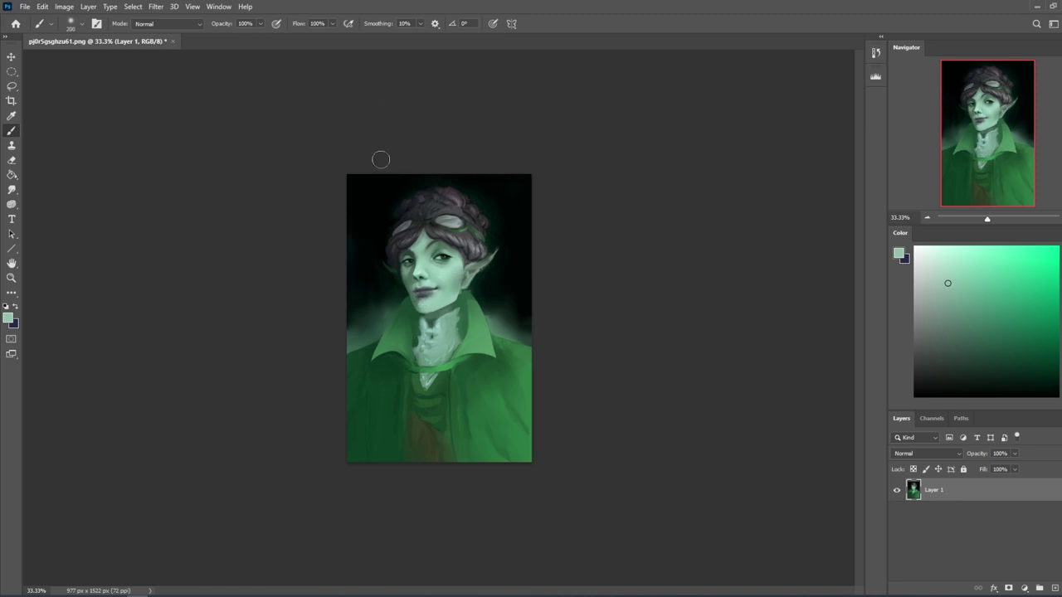
pyautogui.keyDown('alt'); pyautogui.click(415, 320); pyautogui.keyUp('alt')
pyautogui.keyDown('alt'); pyautogui.click(416, 332); pyautogui.keyUp('alt')
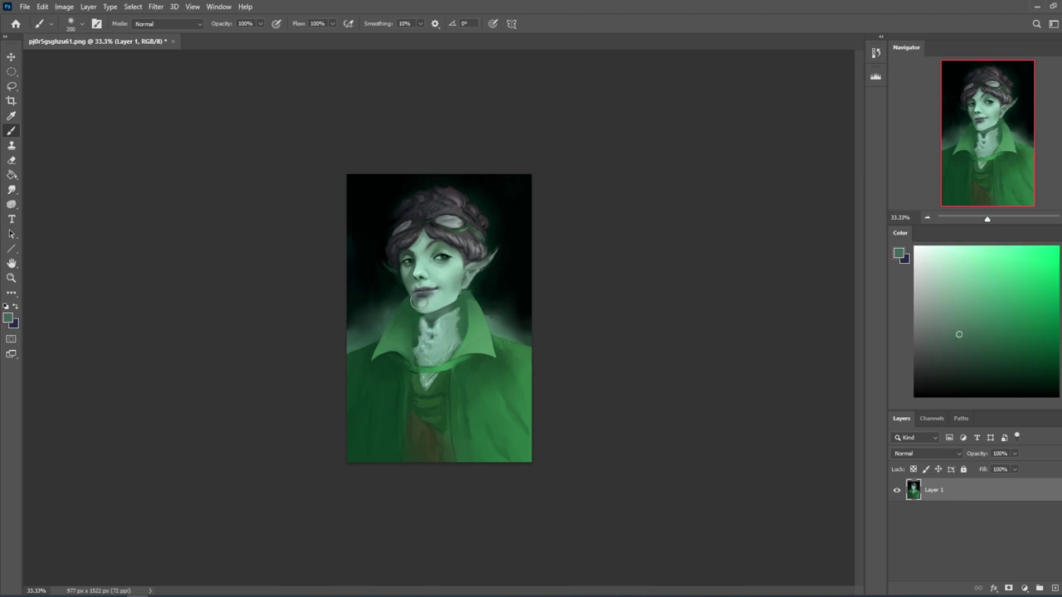
pyautogui.keyDown('alt'); pyautogui.click(418, 302); pyautogui.keyUp('alt')
pyautogui.keyDown('alt'); pyautogui.click(416, 300); pyautogui.keyUp('alt')
# Step: Sample the neck's pale green, enlarge the soft brush to 1600 and set its opacity to 35%
pyautogui.keyDown('alt'); pyautogui.click(456, 326); pyautogui.keyUp('alt')
pyautogui.press(']')
pyautogui.press(']')
pyautogui.press(']')
pyautogui.press(']')
pyautogui.press(']')
pyautogui.press(']')
pyautogui.press(']')
pyautogui.press(']')
pyautogui.press(']')
pyautogui.press(']')
pyautogui.press(']')
pyautogui.press(']')
pyautogui.press(']')
pyautogui.press(']')
pyautogui.press(']')
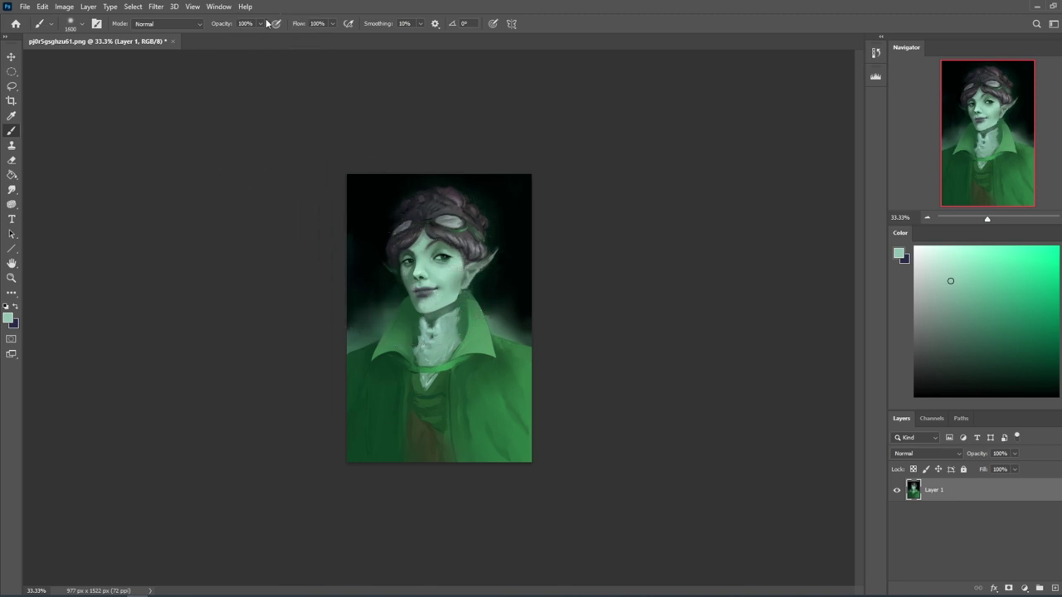
pyautogui.moveTo(262, 27); pyautogui.dragTo(224, 39)
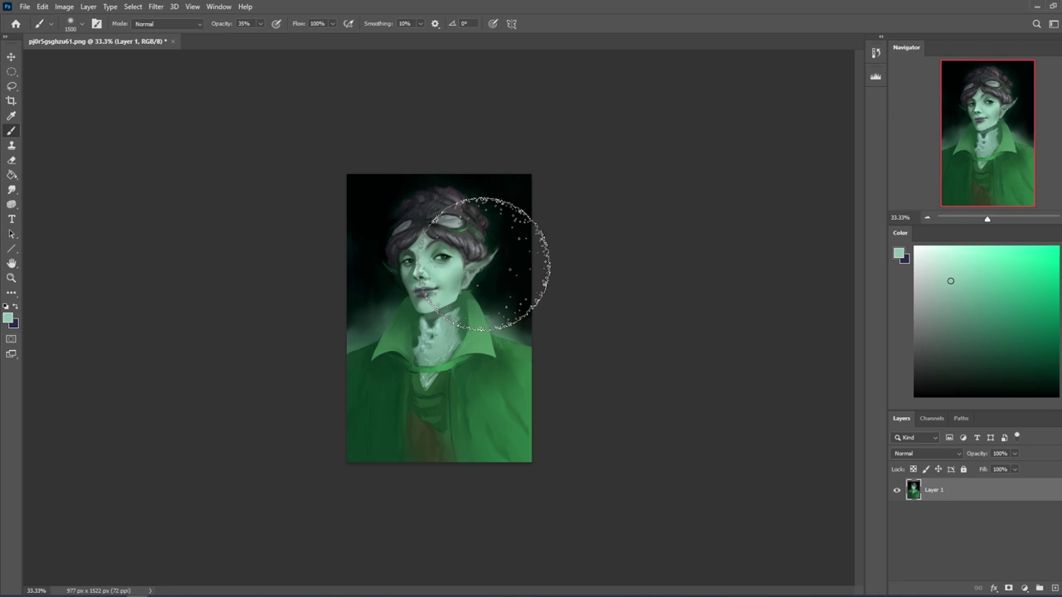
# Step: Brush a faint pale green glow over and around the hair, reducing the soft brush from 1500 to 800
pyautogui.press('[')
pyautogui.press('[')
pyautogui.press('[')
pyautogui.press('[')
pyautogui.press('[')
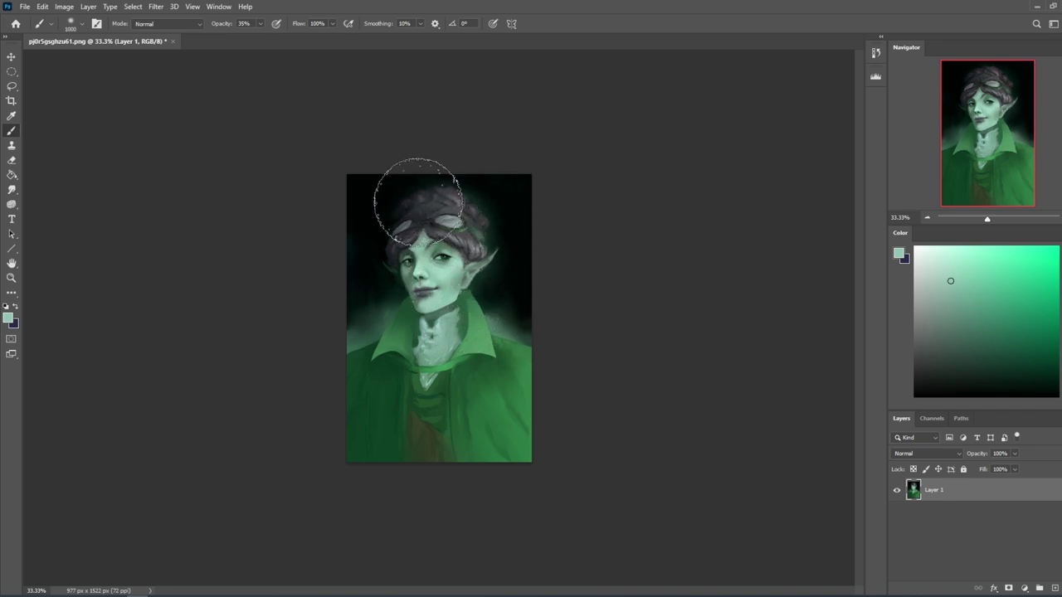
pyautogui.press('[')
pyautogui.press('[')
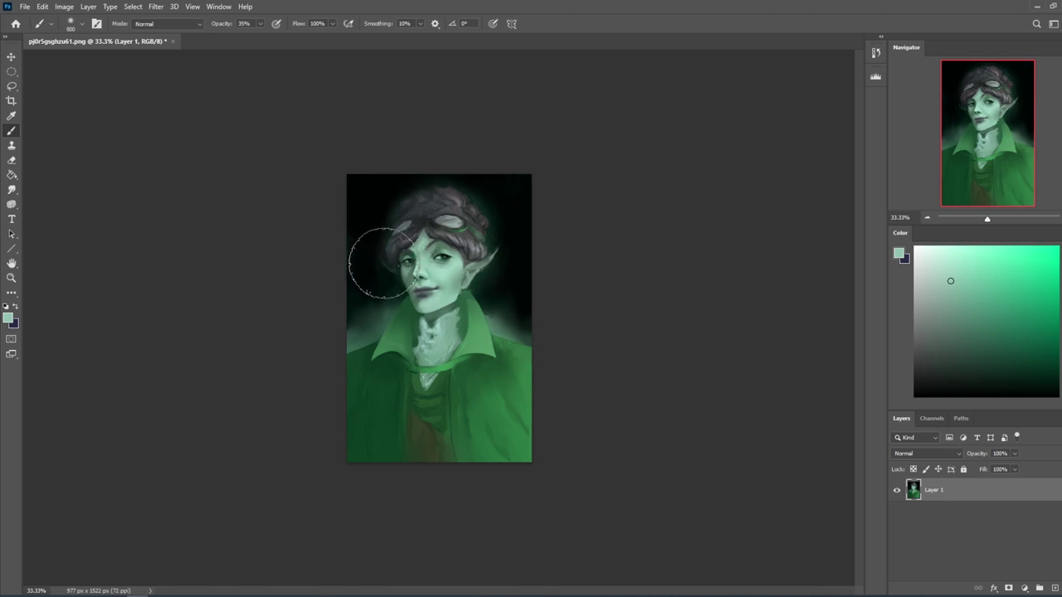
# Step: Brush a faint pale green haze over the cloak and lower body, enlarging the soft brush from 1300 to 1900
pyautogui.press(']')
pyautogui.press(']')
pyautogui.press(']')
pyautogui.press(']')
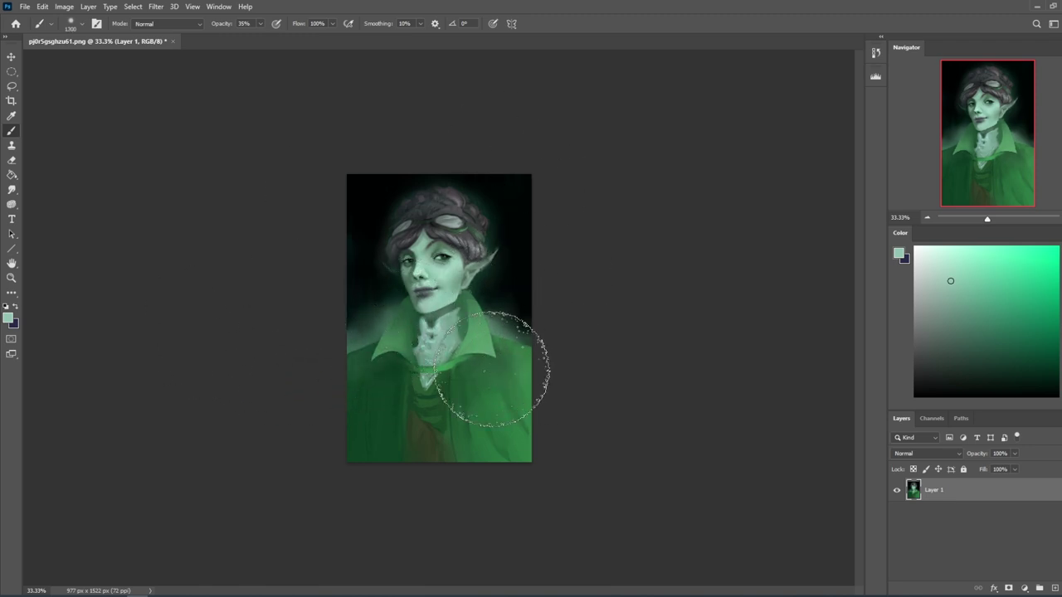
pyautogui.press(']')
pyautogui.press(']')
pyautogui.press(']')
pyautogui.press(']')
pyautogui.press(']')
pyautogui.press(']')
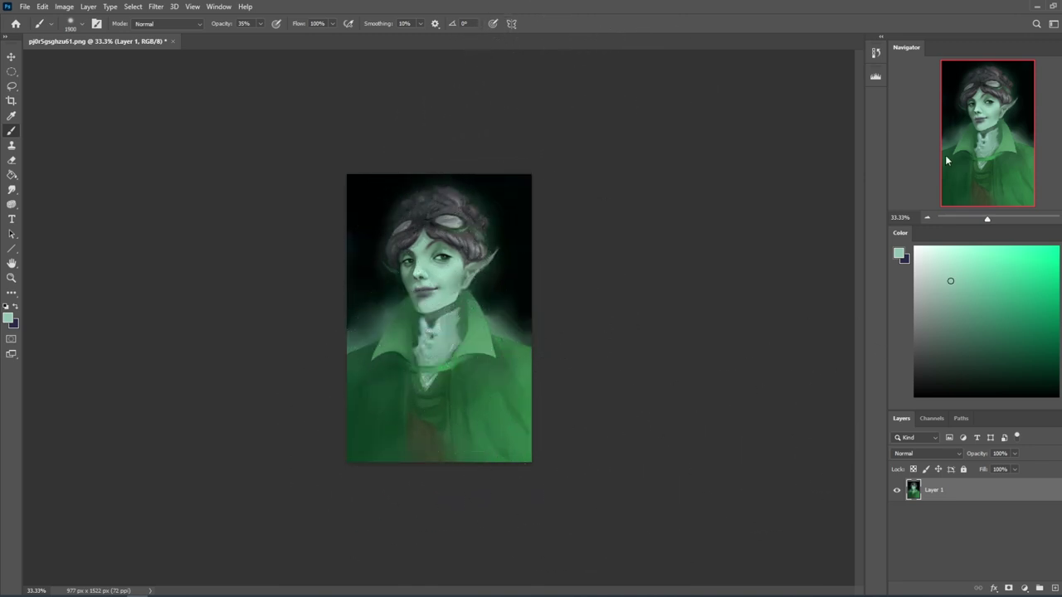
# Step: Reduce the soft brush considerably and touch up the chin area with a pale green sampled from the chin
pyautogui.press('[')
pyautogui.press('[')
pyautogui.press('[')
pyautogui.press('[')
pyautogui.press('[')
pyautogui.press('[')
pyautogui.press('[')
pyautogui.press('[')
pyautogui.press('[')
pyautogui.press('[')
pyautogui.press('[')
pyautogui.press('[')
pyautogui.press('alt')
pyautogui.keyDown('alt'); pyautogui.click(432, 301); pyautogui.keyUp('alt')
pyautogui.press('[')
pyautogui.press('[')
pyautogui.press('[')
pyautogui.press('[')
pyautogui.press('[')
pyautogui.press('[')
pyautogui.press('[')
pyautogui.press('[')
pyautogui.press('[')
pyautogui.press(']')
pyautogui.press(']')
# Step: Touch up the dark background above the ear tip with a color sampled there and a smaller brush
pyautogui.press('alt')
pyautogui.keyDown('alt'); pyautogui.click(503, 228); pyautogui.keyUp('alt')
pyautogui.press('[')
pyautogui.press('[')
pyautogui.press('alt')
pyautogui.press('[')
# Step: Blend the mouth area, forehead and cheek with the soft brush using colors sampled from the face and adjoining background
pyautogui.keyDown('alt'); pyautogui.click(428, 291); pyautogui.keyUp('alt')
pyautogui.keyDown('alt'); pyautogui.click(440, 238); pyautogui.keyUp('alt')
pyautogui.keyDown('alt'); pyautogui.click(452, 265); pyautogui.keyUp('alt')
pyautogui.keyDown('alt'); pyautogui.click(489, 291); pyautogui.keyUp('alt')
pyautogui.keyDown('alt'); pyautogui.click(437, 269); pyautogui.keyUp('alt')
pyautogui.press(']')
pyautogui.press(']')
pyautogui.press(']')
pyautogui.press(']')
pyautogui.press(']')
pyautogui.press(']')
pyautogui.press(']')
pyautogui.press(']')
# Step: Lasso the neck area inside the collar and copy it to a new layer
pyautogui.press('l')
pyautogui.moveTo(436, 321)
pyautogui.mouseDown()
pyautogui.moveTo(408, 349)
pyautogui.moveTo(427, 394)
pyautogui.moveTo(473, 331)
pyautogui.moveTo(481, 398)
pyautogui.moveTo(489, 365)
pyautogui.mouseUp()
pyautogui.press('alt')
pyautogui.hotkey('ctrl', 'j')
# Step: Nudge the copied neck slightly toward the image's right side
pyautogui.press('v')
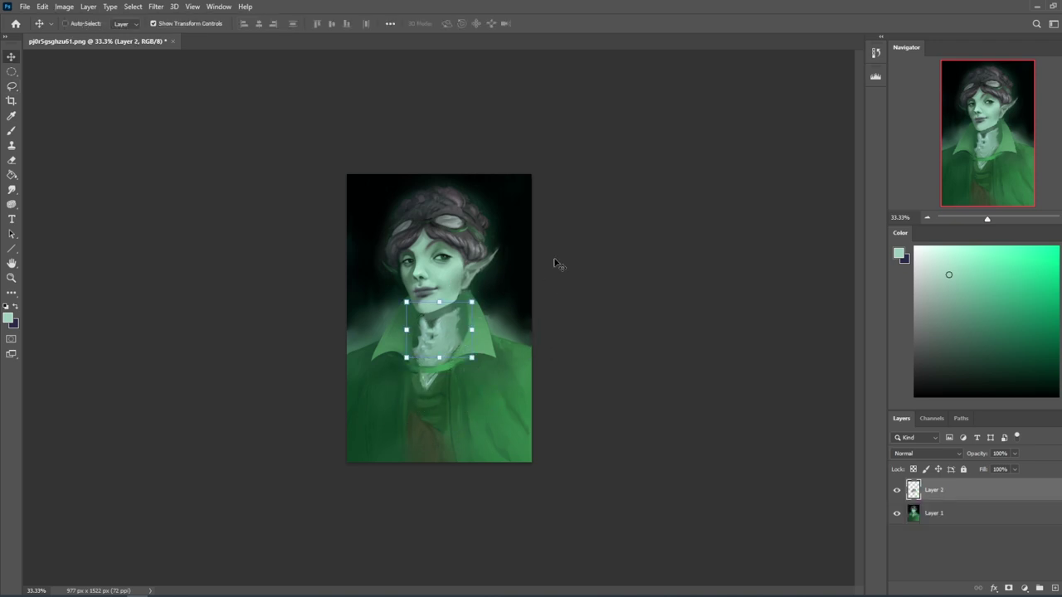
pyautogui.press('Right')
pyautogui.press('Right')
pyautogui.press('Right')
pyautogui.press('Right')
pyautogui.press('Right')
pyautogui.press('Right')
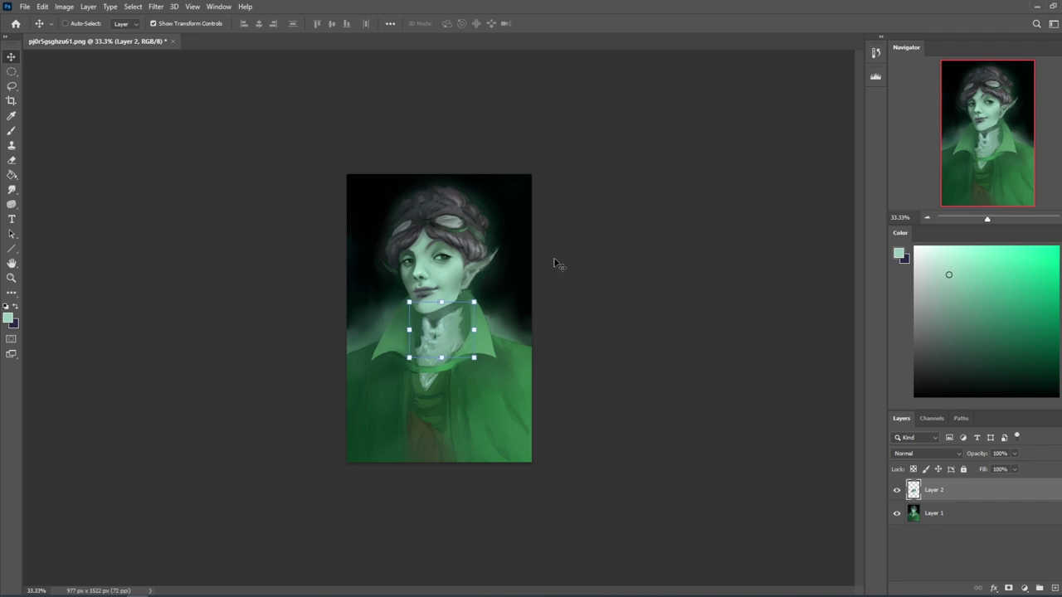
pyautogui.press('Right')
pyautogui.press('Right')
pyautogui.press('Right')
# Step: Compare the shifted neck copy with the original and erase its excess along the collar with a smaller eraser
pyautogui.hotkey('ctrl', 'h')
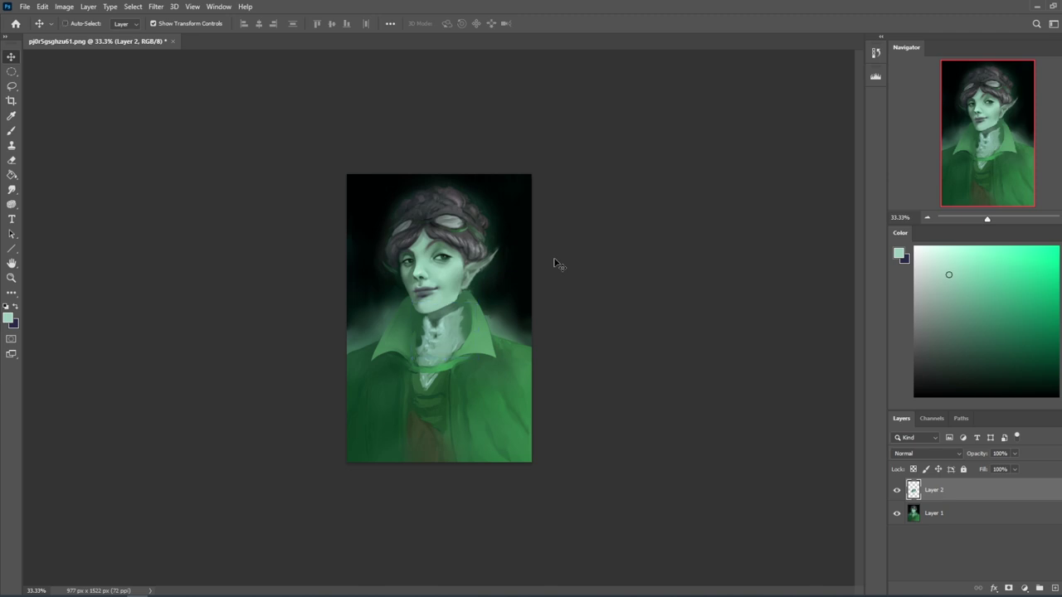
pyautogui.click(897, 491)
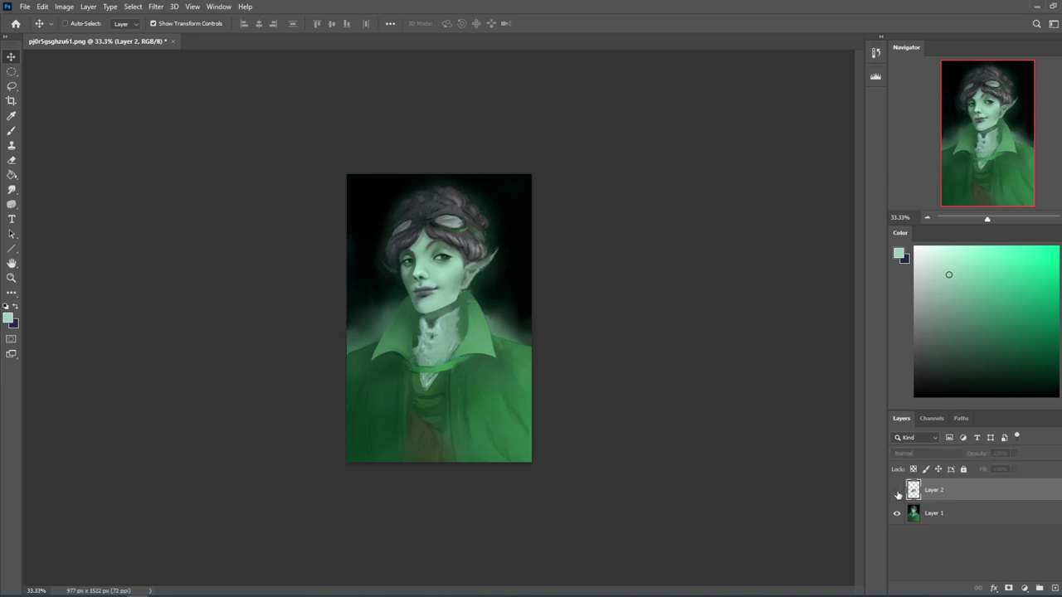
pyautogui.click(896, 491)
pyautogui.press('e')
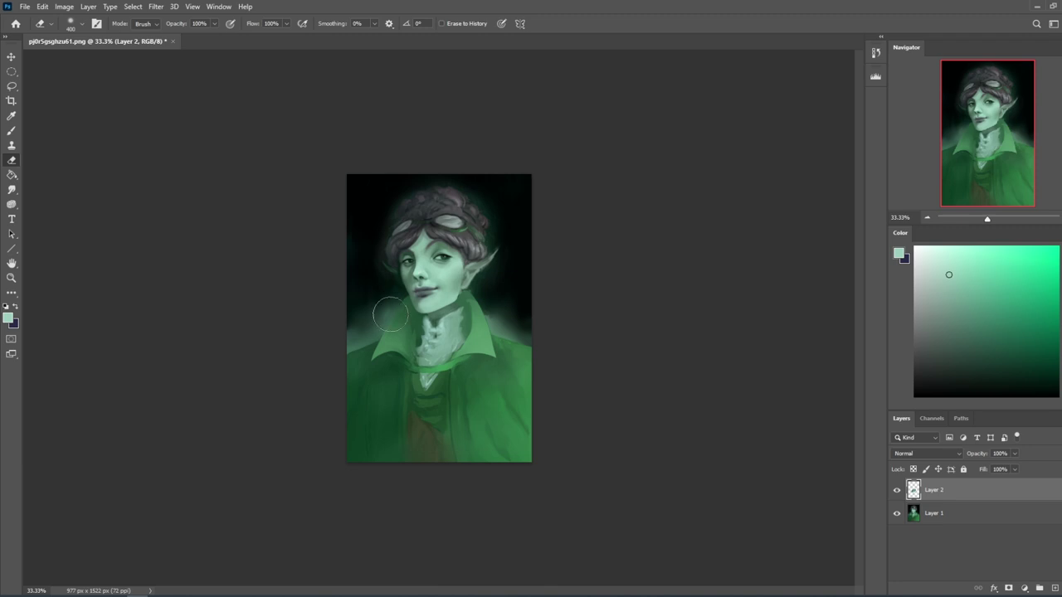
pyautogui.press('[')
pyautogui.press('[')
pyautogui.press('[')
pyautogui.press('[')
pyautogui.moveTo(481, 296); pyautogui.dragTo(483, 357)
pyautogui.click(896, 491)
pyautogui.click(896, 494)
# Step: Merge the neck copy down into Layer 1
pyautogui.press('v')
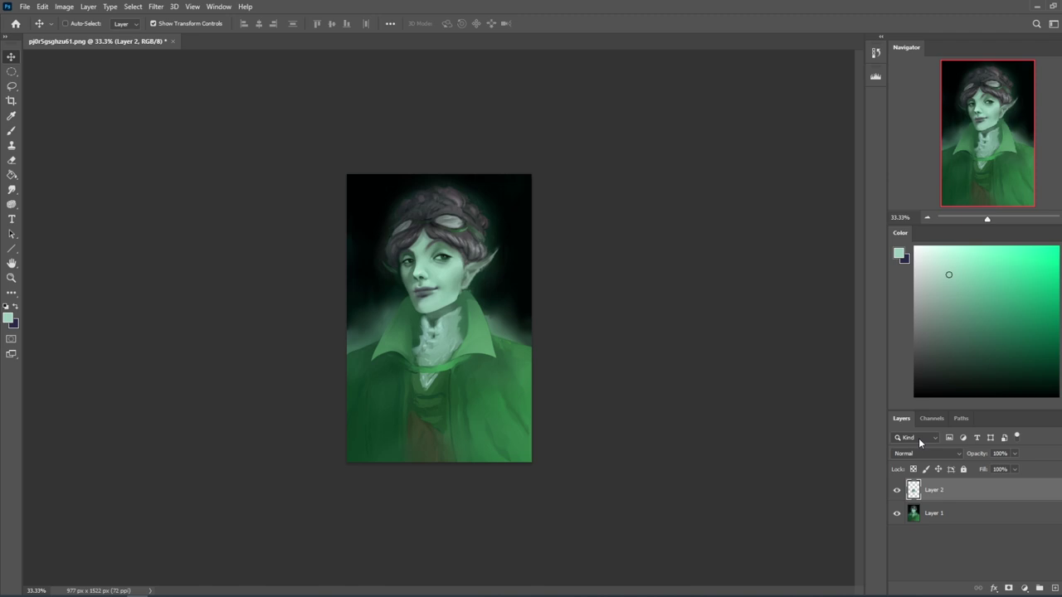
pyautogui.rightClick(931, 492)
pyautogui.click(988, 349)
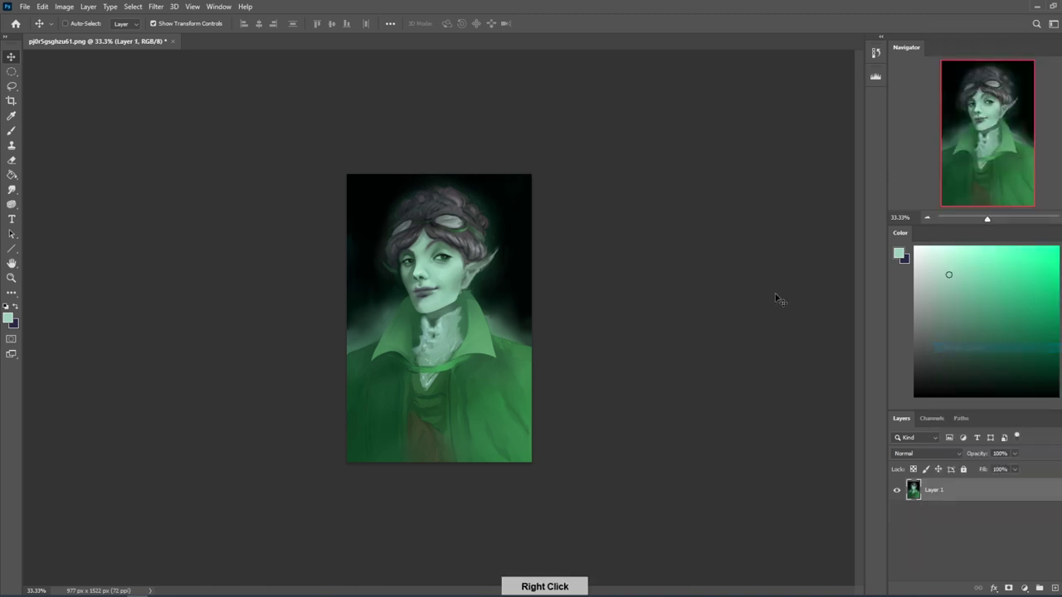
pyautogui.press('b')
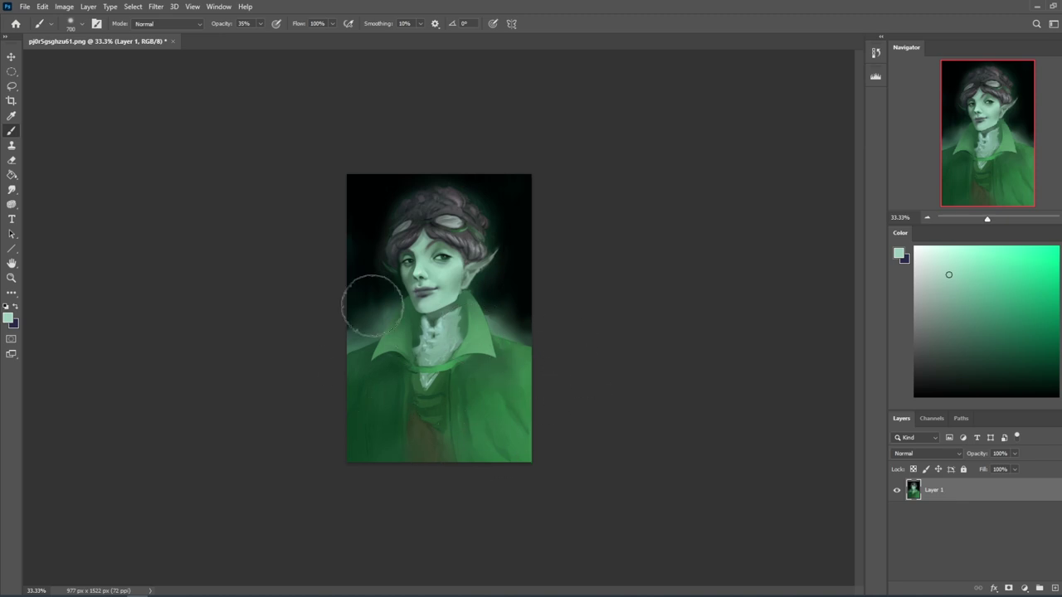
pyautogui.click(159, 8)
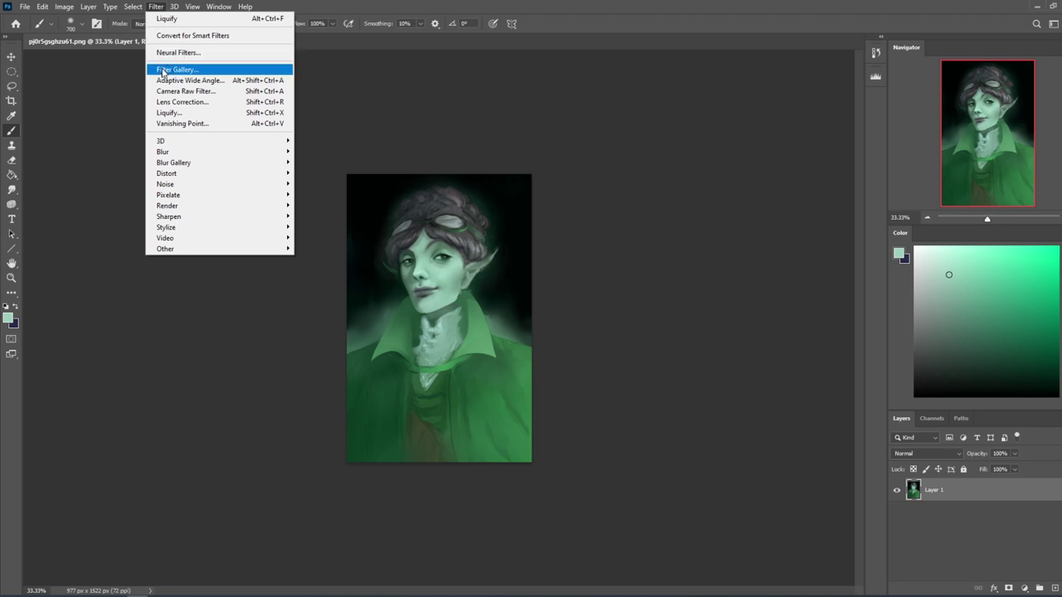
pyautogui.click(555, 120)
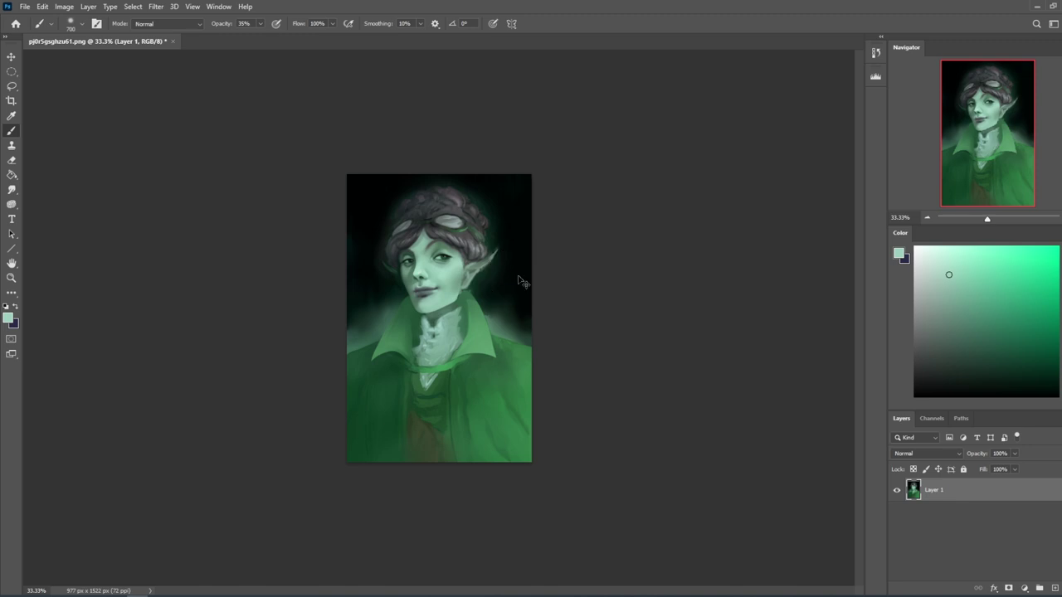
# Step: Brighten the whole painting with a Levels adjustment, setting the white input level to 230
pyautogui.hotkey('ctrl', 'l')
pyautogui.moveTo(825, 391); pyautogui.dragTo(816, 393)
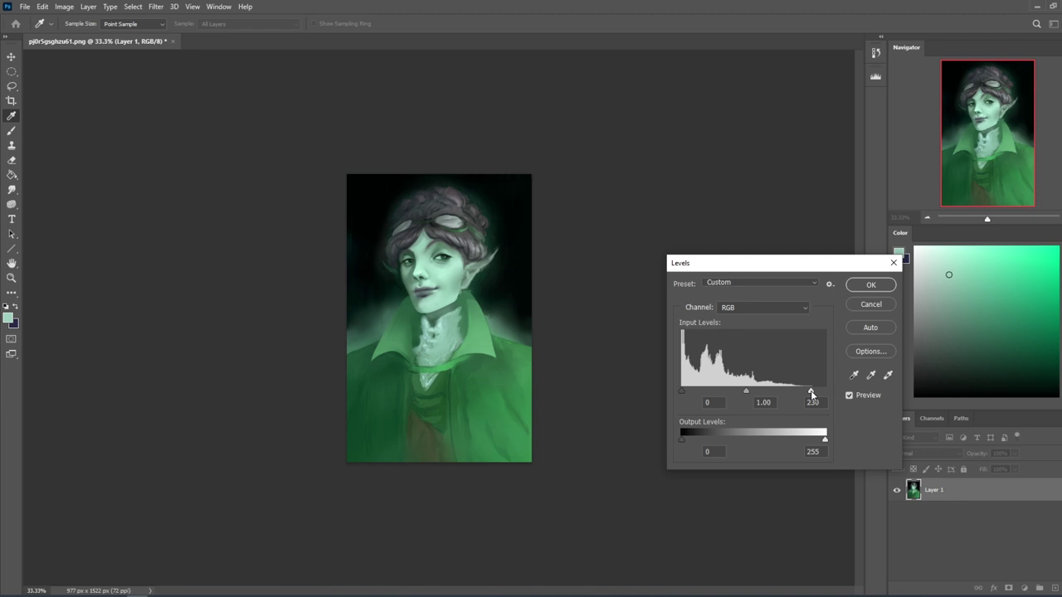
pyautogui.click(871, 284)
pyautogui.press('b')
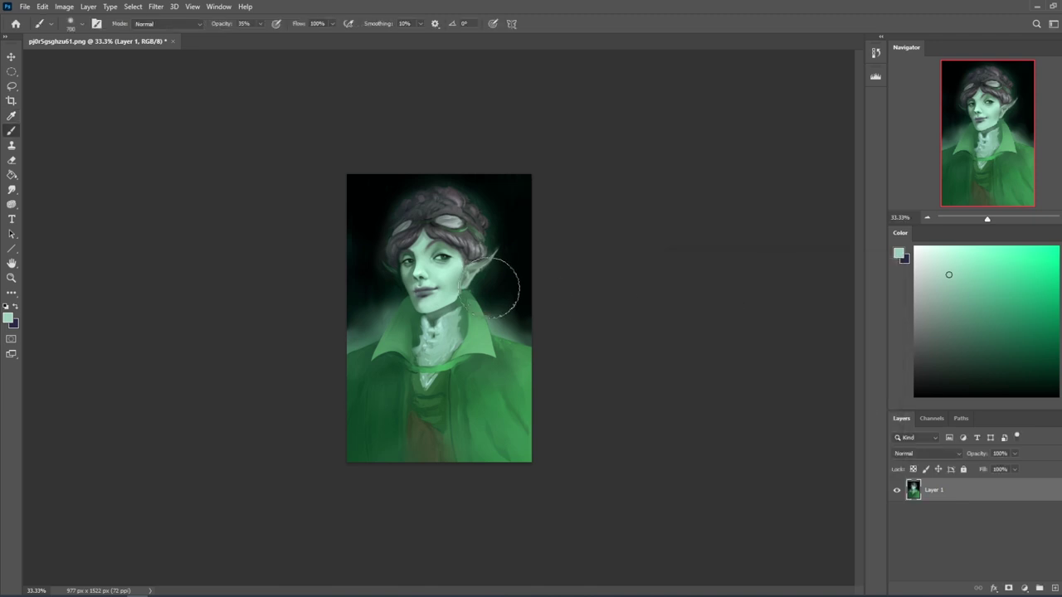
# Step: Add a new layer in Color blend mode and prepare a 1600 px brush with a bright mint green
pyautogui.click(1039, 588)
pyautogui.click(988, 244)
pyautogui.press(']')
pyautogui.press(']')
pyautogui.press(']')
pyautogui.press(']')
pyautogui.press(']')
pyautogui.press(']')
pyautogui.press(']')
pyautogui.press(']')
pyautogui.press(']')
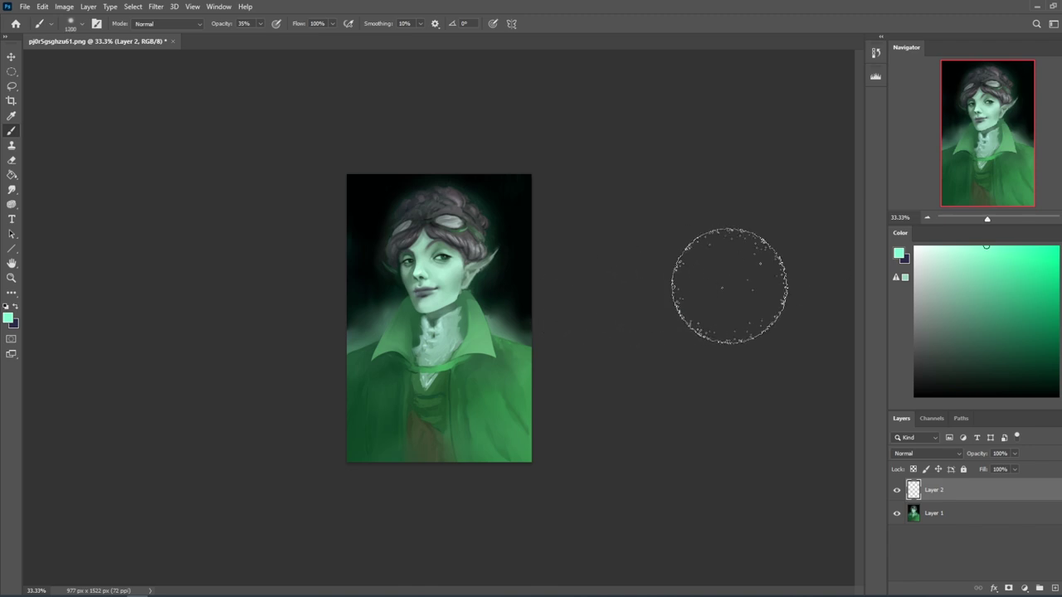
pyautogui.click(908, 457)
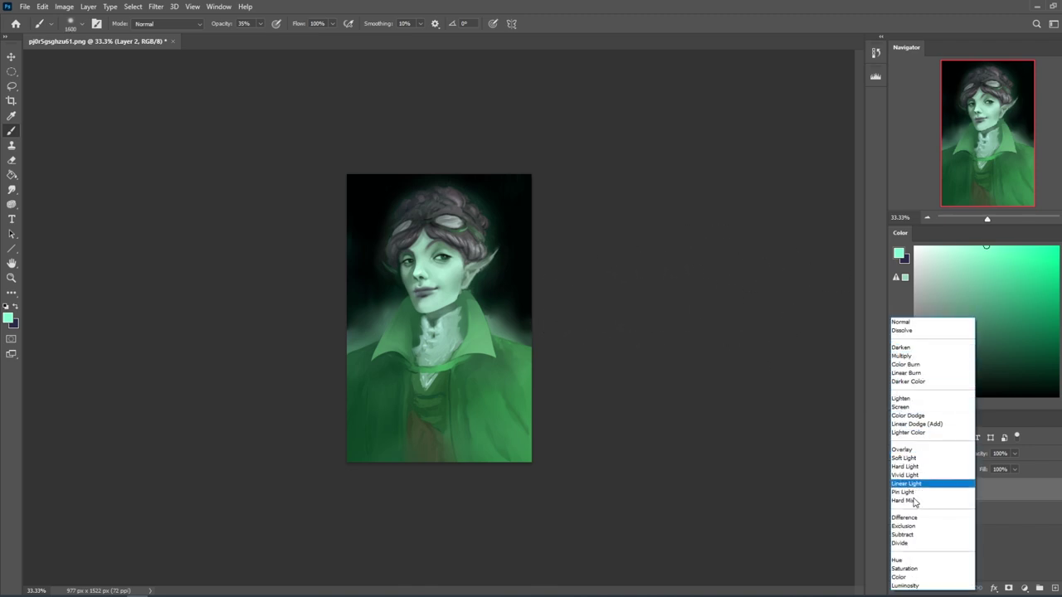
pyautogui.click(903, 578)
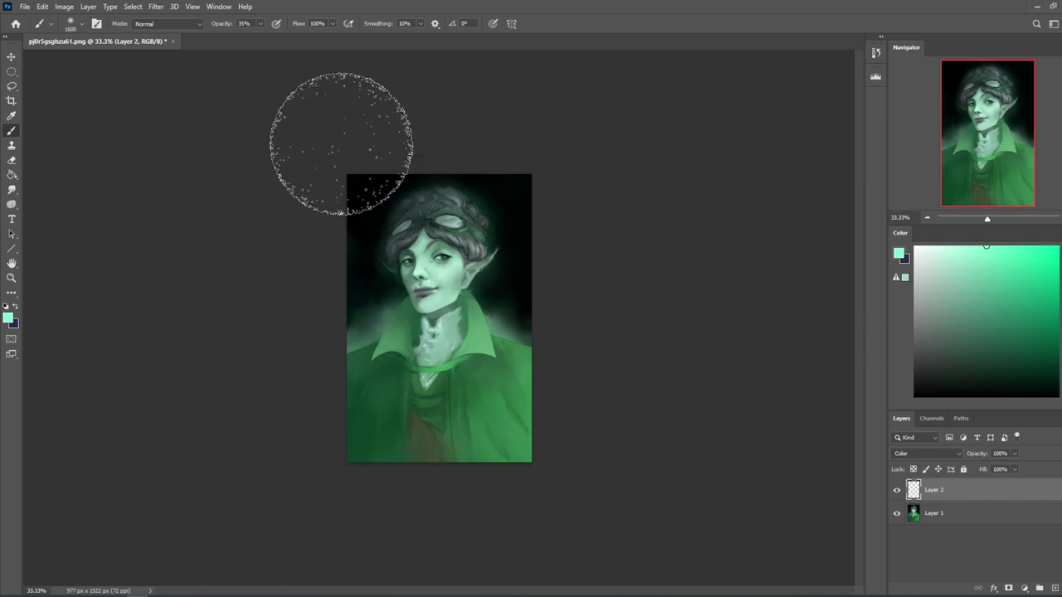
# Step: Undo the strong tint stroke, tint the head lightly at 9% brush opacity, and merge the tint layer into Layer 1
pyautogui.hotkey('ctrl', 'z')
pyautogui.click(260, 24)
pyautogui.click(244, 36)
pyautogui.moveTo(387, 170)
pyautogui.mouseDown()
pyautogui.moveTo(464, 245)
pyautogui.moveTo(364, 252)
pyautogui.moveTo(440, 235)
pyautogui.mouseUp()
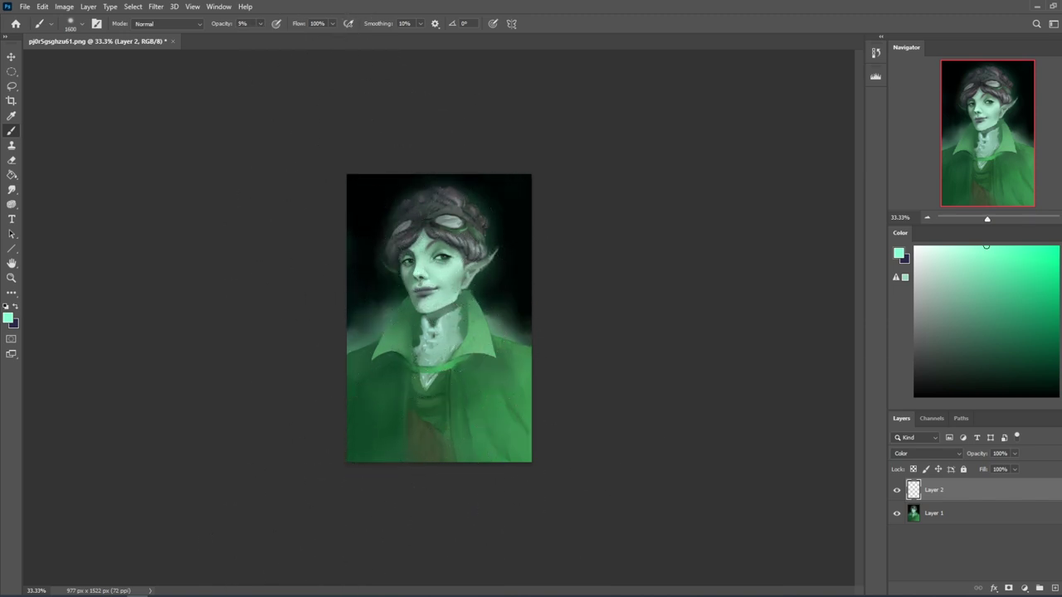
pyautogui.rightClick(932, 521)
pyautogui.click(962, 347)
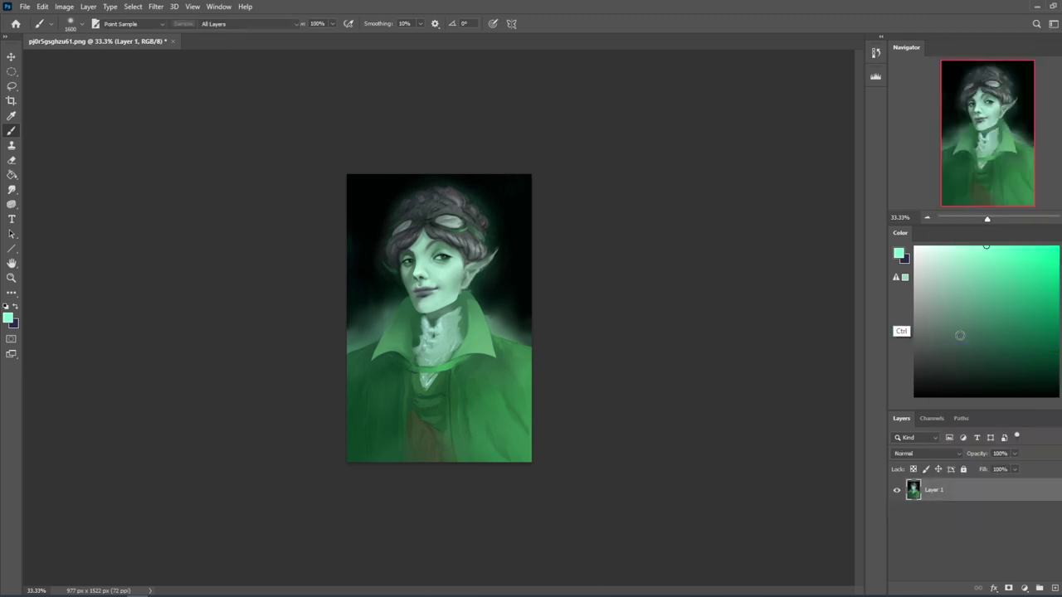
# Step: Shift the painting's hue by +1 with a Hue/Saturation adjustment
pyautogui.hotkey('ctrl', 'u')
pyautogui.moveTo(883, 378); pyautogui.dragTo(884, 380)
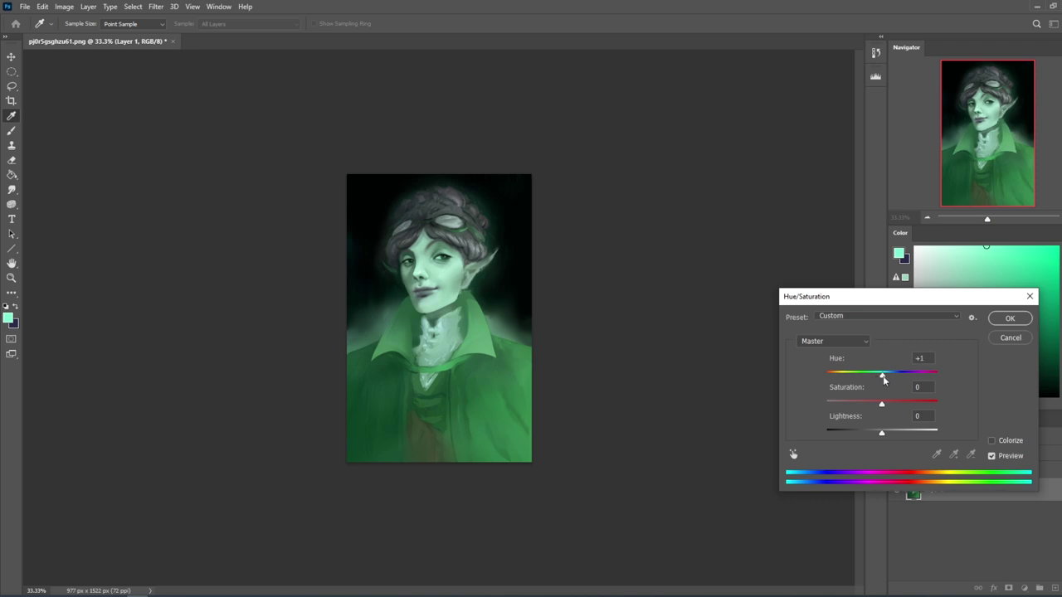
pyautogui.click(1010, 319)
pyautogui.press('b')
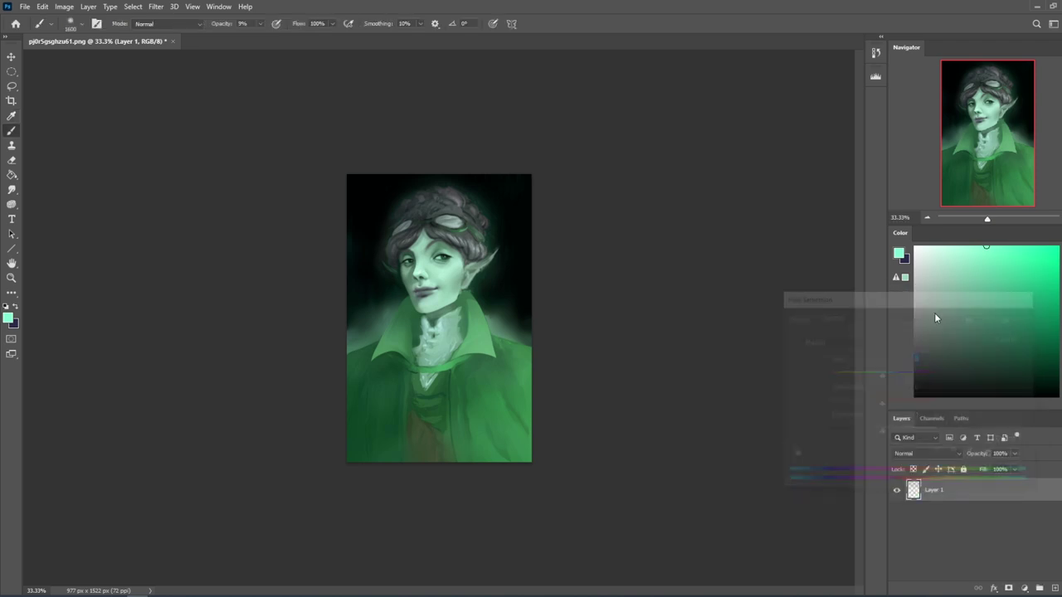
# Step: Tint the clothing toward teal with a sampled green, using the large brush in Color mode at 9% opacity
pyautogui.press('alt')
pyautogui.keyDown('alt'); pyautogui.click(521, 351); pyautogui.keyUp('alt')
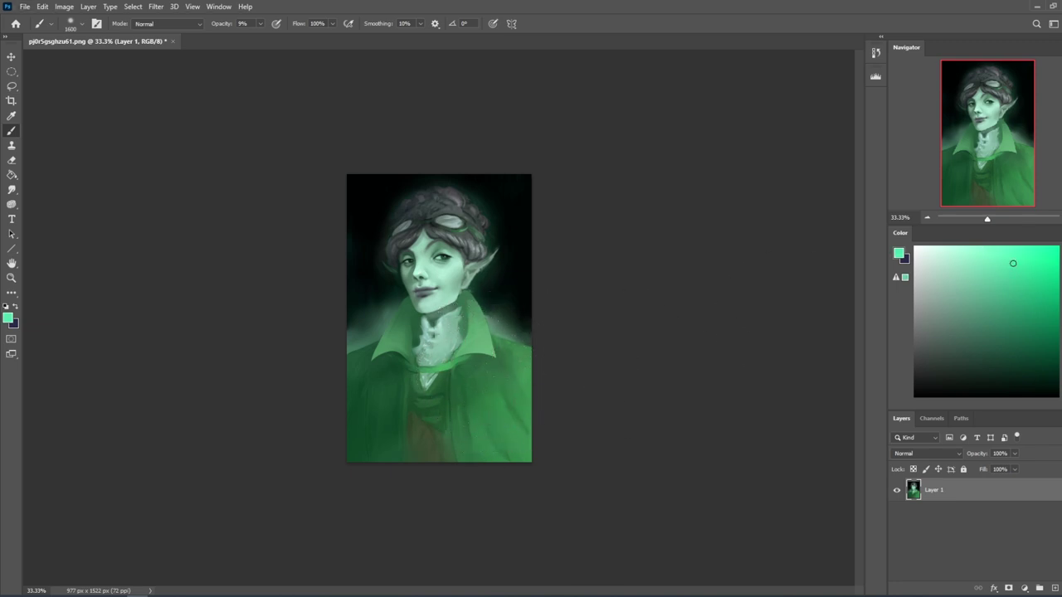
pyautogui.click(166, 23)
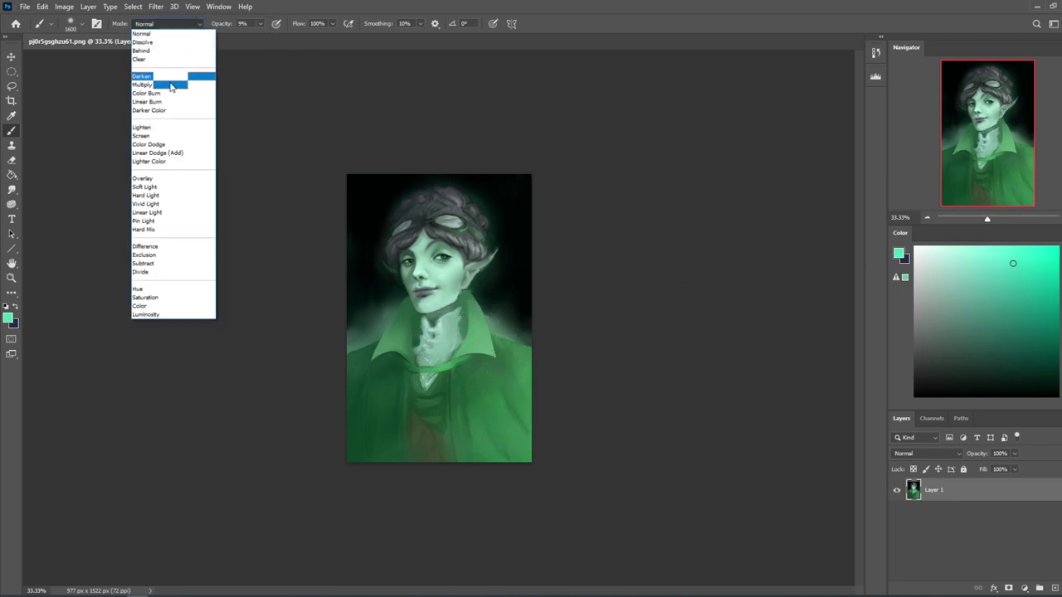
pyautogui.press('Escape')
pyautogui.hotkey('shift', 'alt', 'c')
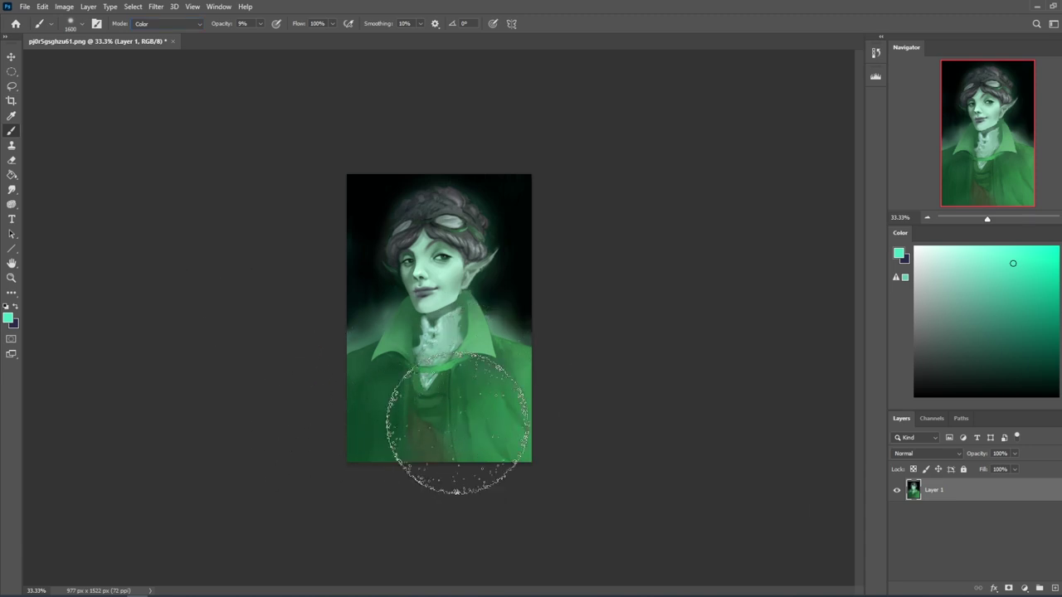
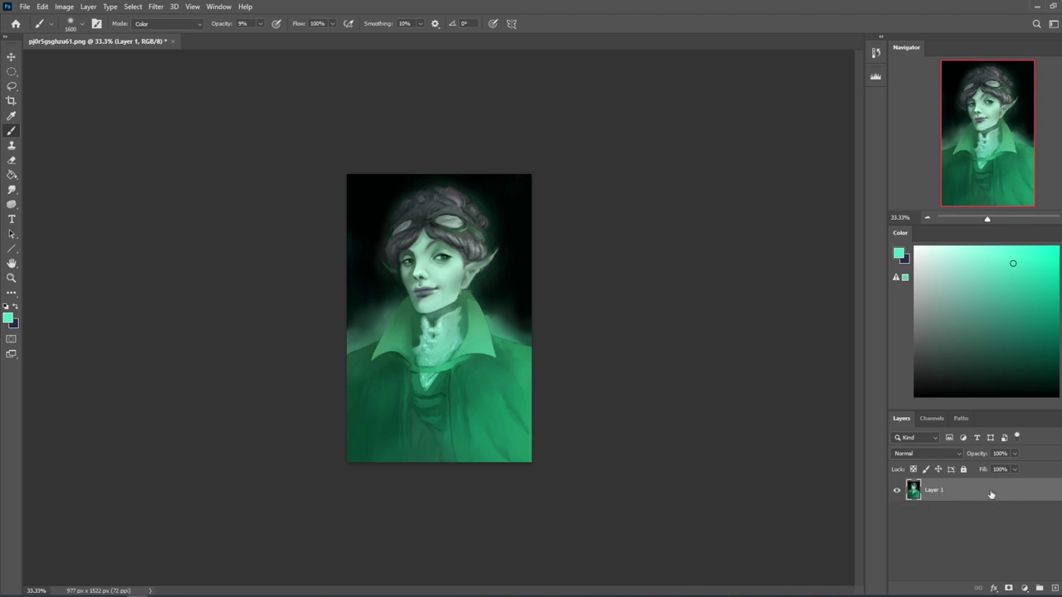
# Step: Add a new layer and prepare a smaller brush in Normal mode with green sampled near the collar's outer point
pyautogui.click(1040, 587)
pyautogui.keyDown('alt'); pyautogui.click(493, 355); pyautogui.keyUp('alt')
pyautogui.press('[')
pyautogui.press('[')
pyautogui.press('[')
pyautogui.press('[')
pyautogui.press('[')
pyautogui.press('[')
pyautogui.press('[')
pyautogui.press('[')
pyautogui.press('[')
pyautogui.press('[')
pyautogui.press('[')
pyautogui.press('[')
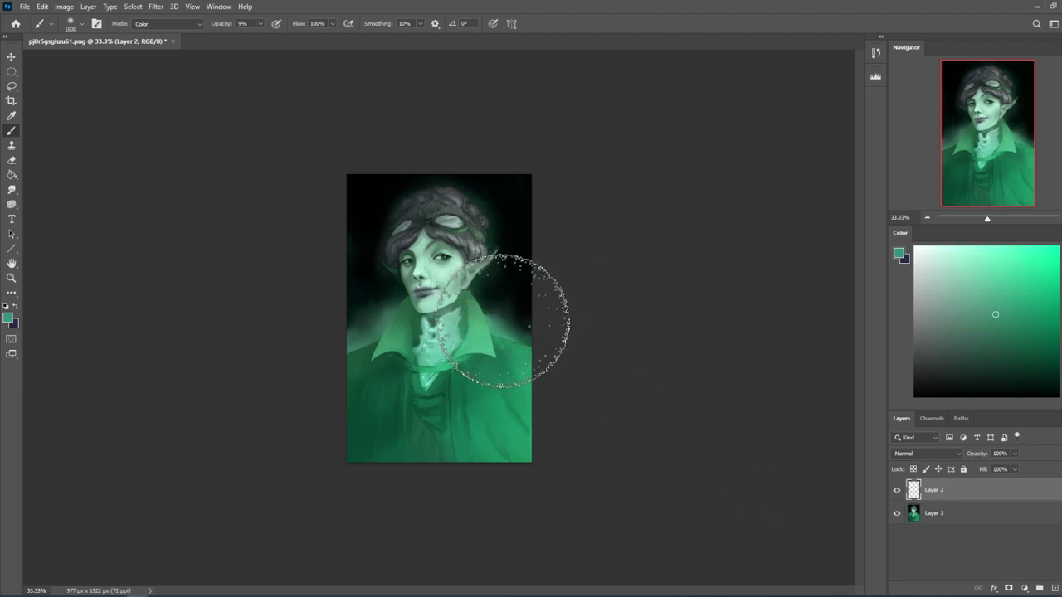
pyautogui.click(196, 23)
pyautogui.click(166, 30)
pyautogui.press(']')
pyautogui.press(']')
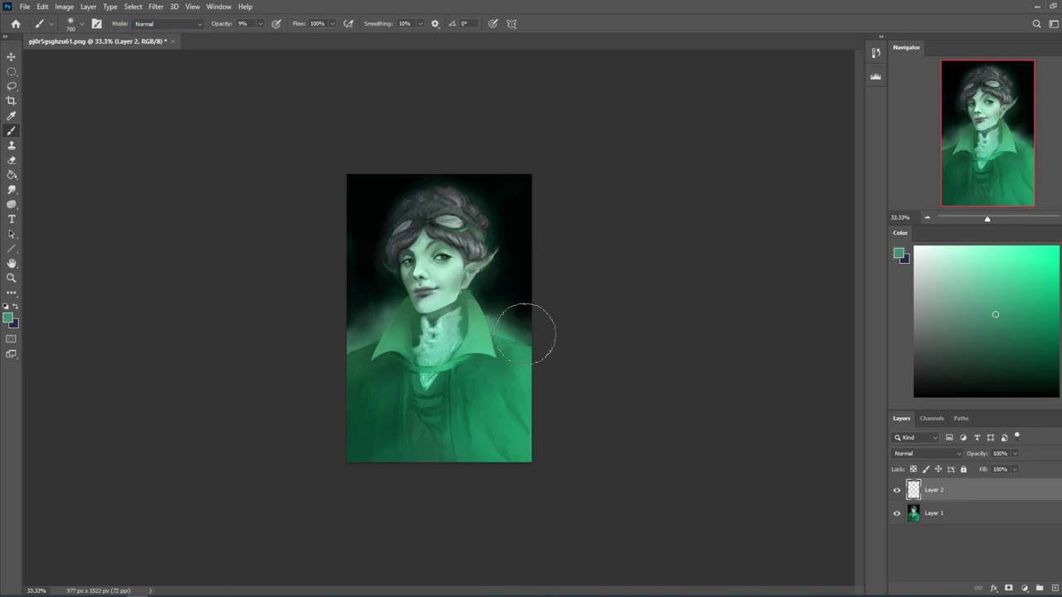
pyautogui.press('[')
pyautogui.press('[')
pyautogui.press('[')
# Step: Brighten the glow along the shoulders and collar edges on Layer 1 with the Dodge tool, set to Highlights at 15% exposure
pyautogui.moveTo(13, 205); pyautogui.dragTo(50, 204)
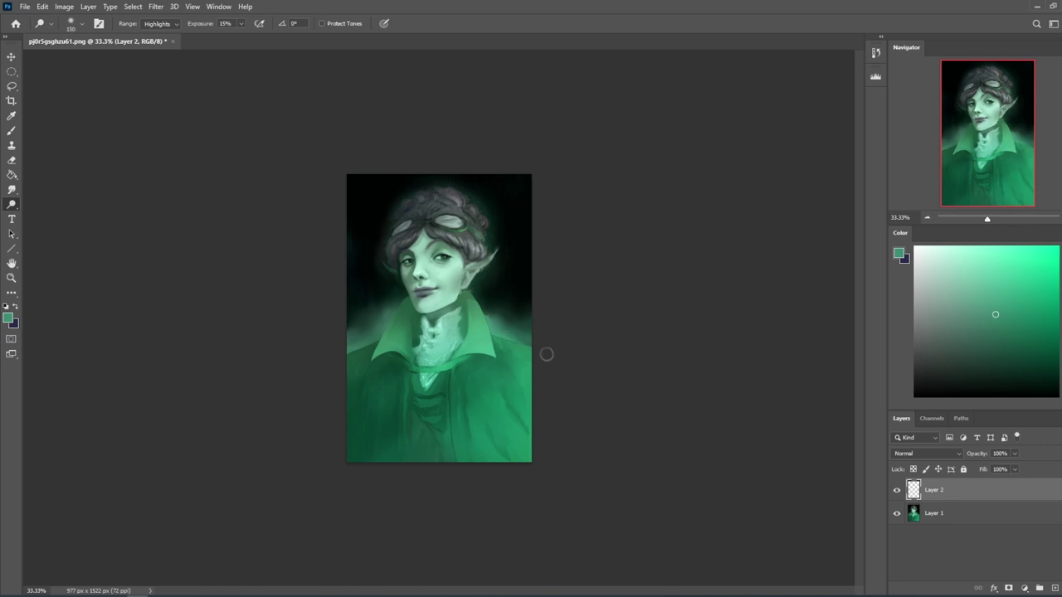
pyautogui.click(912, 516)
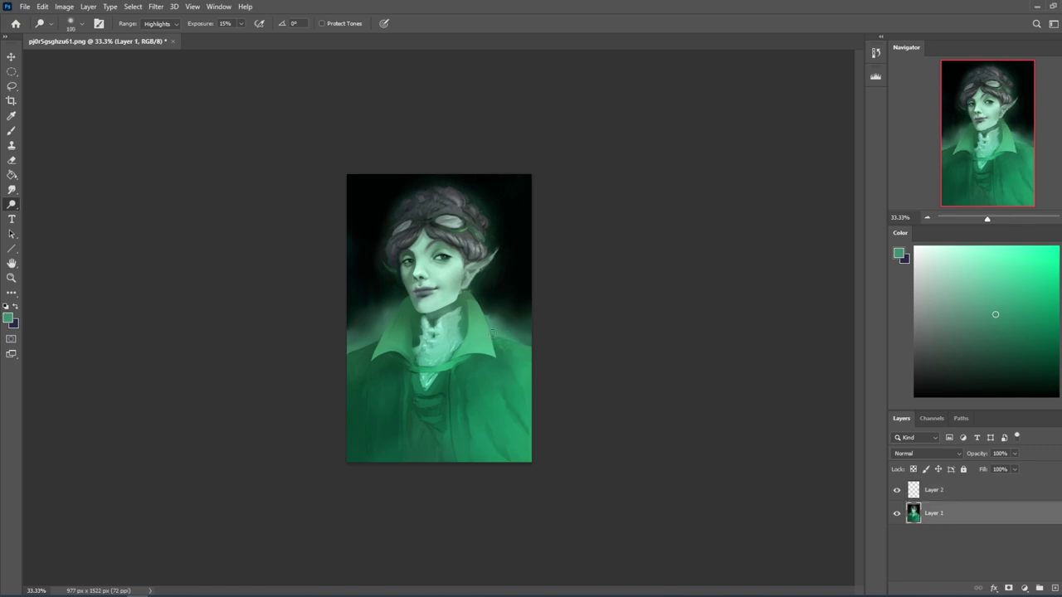
pyautogui.press(']')
pyautogui.press(']')
pyautogui.press(']')
pyautogui.moveTo(503, 334)
pyautogui.mouseDown()
pyautogui.moveTo(607, 373)
pyautogui.moveTo(490, 315)
pyautogui.moveTo(678, 350)
pyautogui.mouseUp()
pyautogui.press('[')
pyautogui.press('[')
pyautogui.press('[')
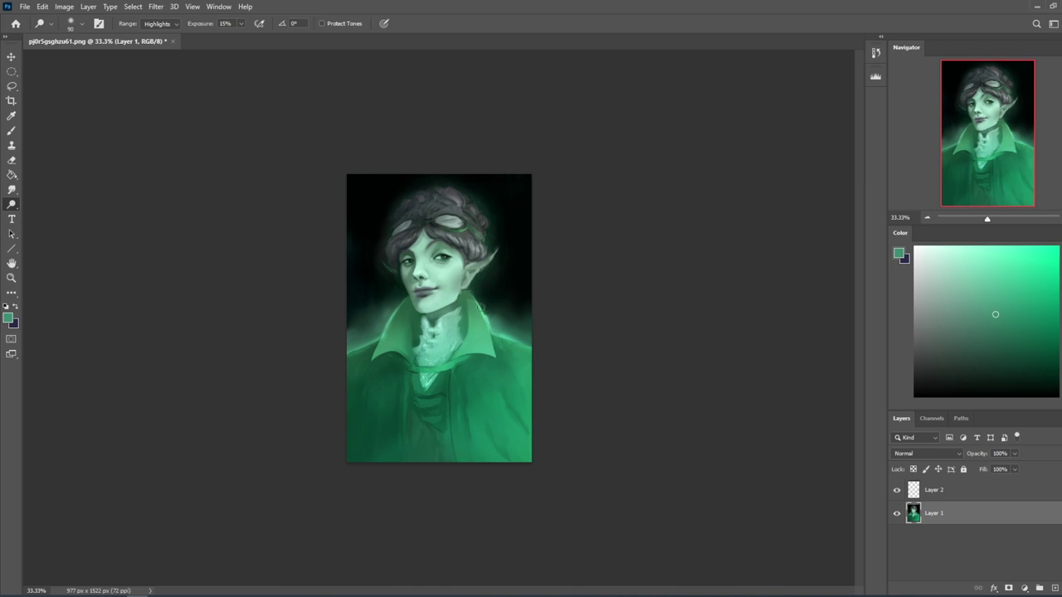
pyautogui.press('[')
# Step: Lasso the pointed ear, copy it to a new layer, and move the copy outward from the head
pyautogui.press('l')
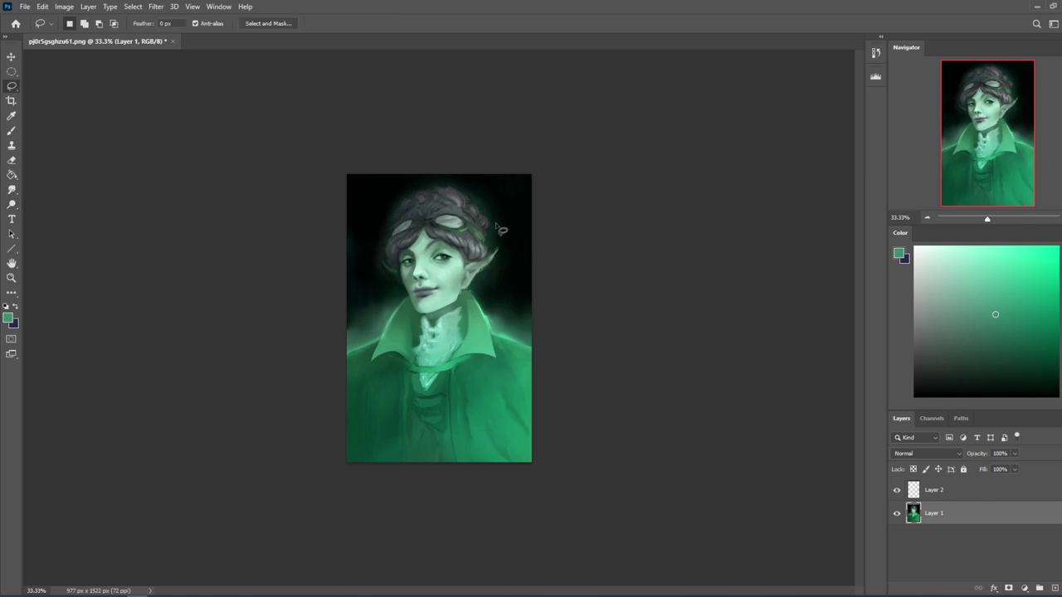
pyautogui.moveTo(509, 271); pyautogui.dragTo(509, 240)
pyautogui.hotkey('ctrl', 'j')
pyautogui.press('v')
pyautogui.moveTo(482, 253); pyautogui.dragTo(497, 257)
pyautogui.press('Left')
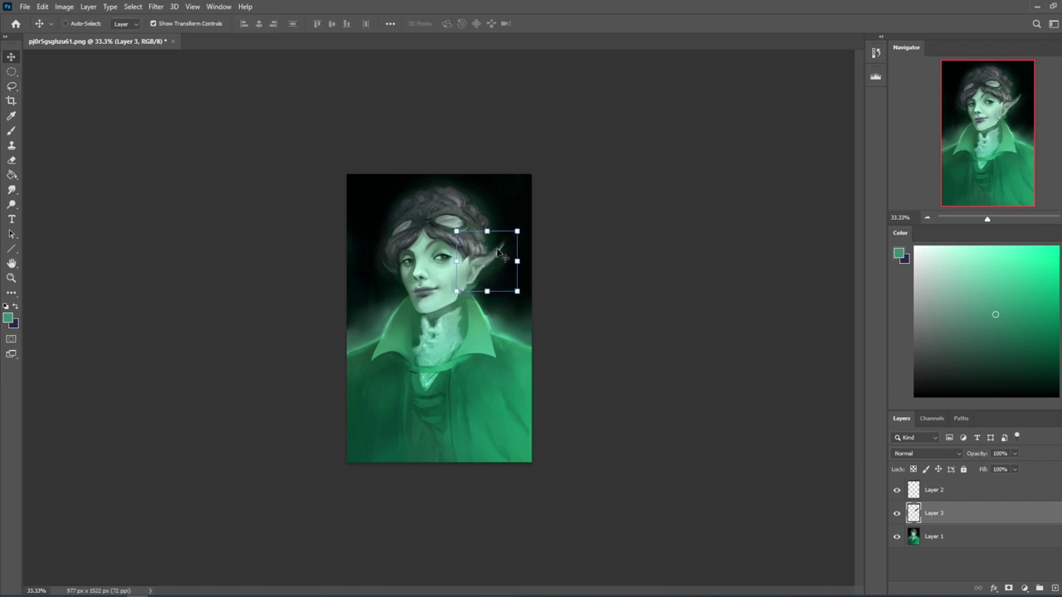
pyautogui.press('Right')
# Step: Clean up the copied ear's edges with the eraser and merge it down into Layer 1
pyautogui.press('e')
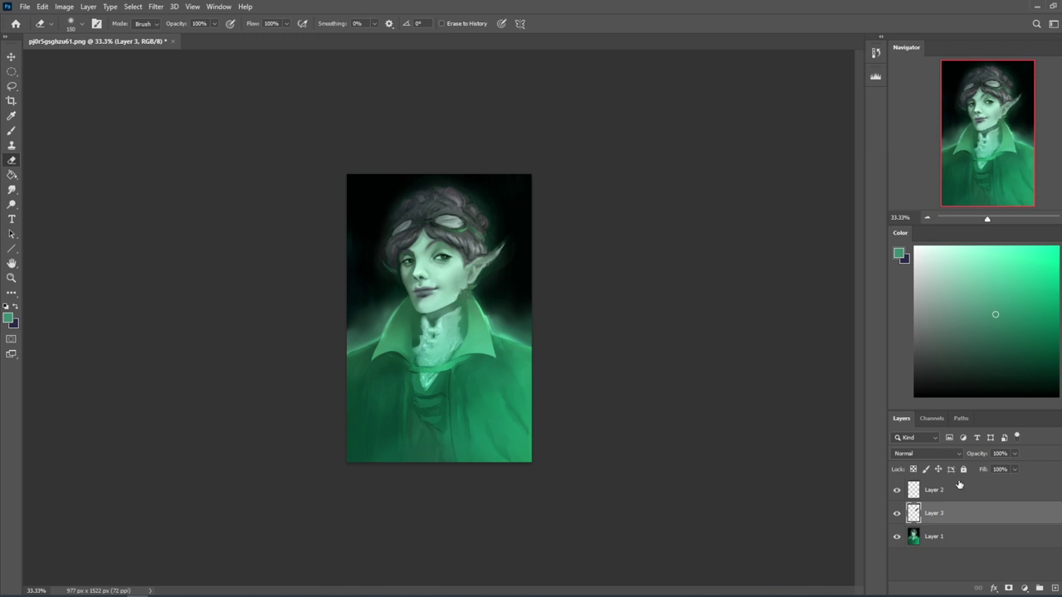
pyautogui.rightClick(937, 516)
pyautogui.click(954, 444)
# Step: Paint sampled collar green behind the jaw below the ear with the 80 px dry-oil brush preset, reduced in size and at 100% opacity
pyautogui.press('b')
pyautogui.rightClick(528, 253)
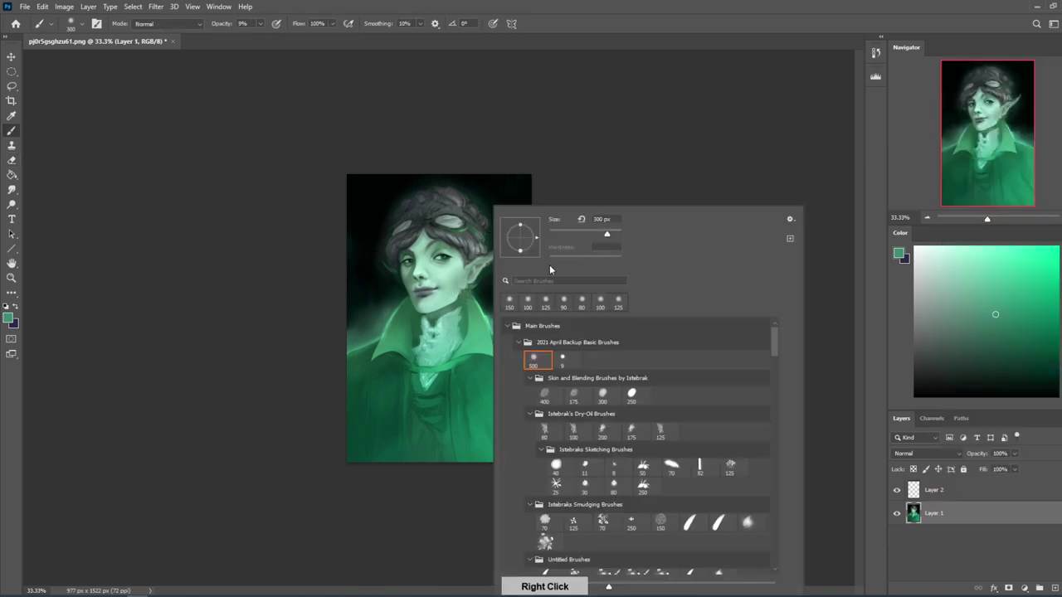
pyautogui.click(540, 430)
pyautogui.press('z')
pyautogui.moveTo(399, 209); pyautogui.dragTo(534, 344)
pyautogui.press('b')
pyautogui.keyDown('alt'); pyautogui.click(476, 341); pyautogui.keyUp('alt')
pyautogui.press('[')
pyautogui.press('[')
pyautogui.press('[')
pyautogui.press('[')
pyautogui.press('[')
pyautogui.press('[')
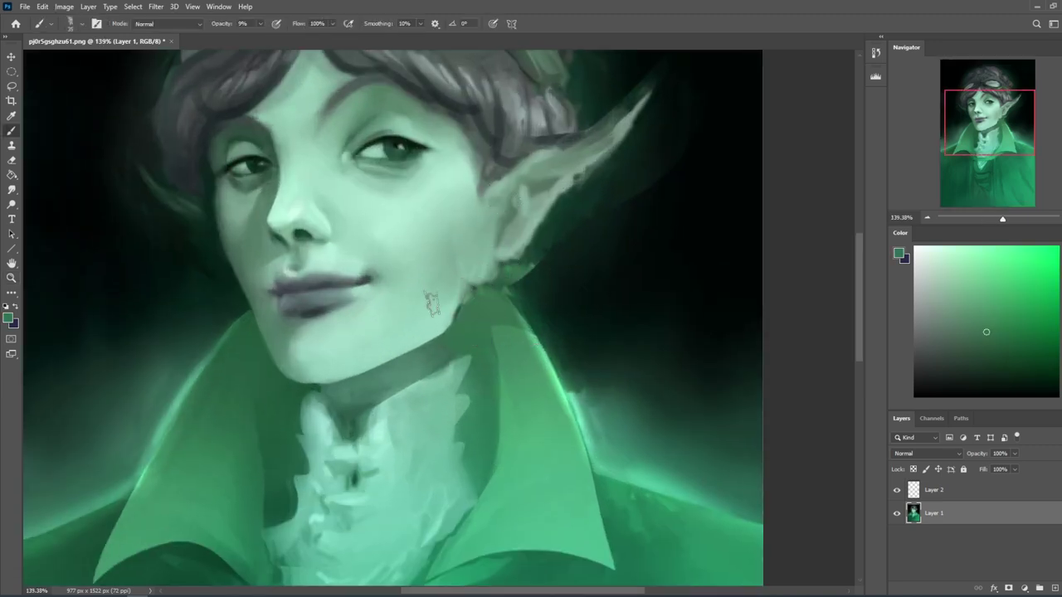
pyautogui.click(259, 27)
pyautogui.press('[')
pyautogui.press('[')
pyautogui.press('[')
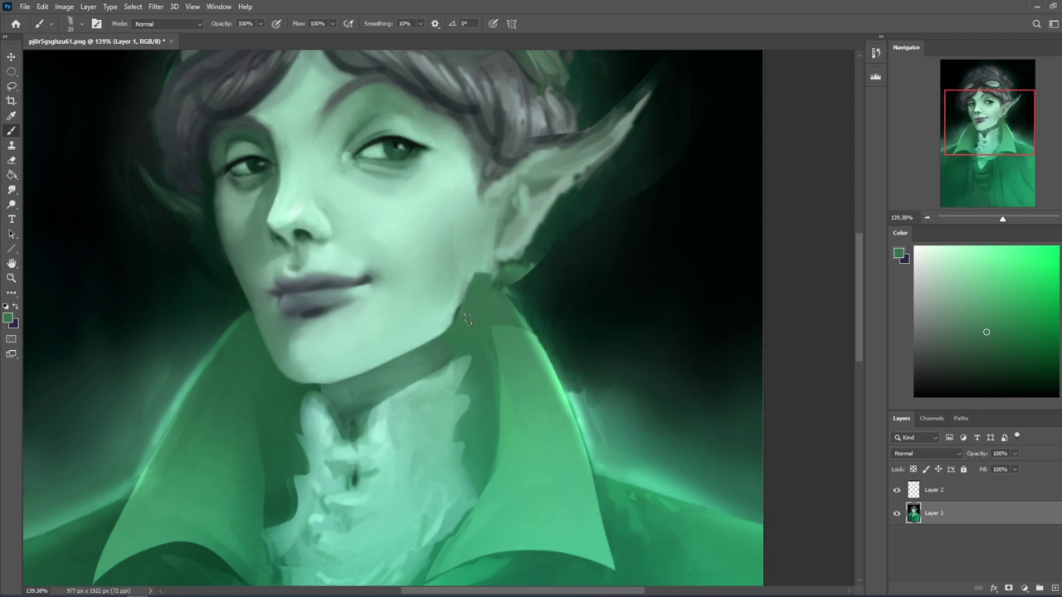
# Step: Refine the jaw edge below the ear with colors sampled from the area under the ear and the cheek
pyautogui.keyDown('alt'); pyautogui.click(504, 274); pyautogui.keyUp('alt')
pyautogui.keyDown('alt'); pyautogui.click(442, 274); pyautogui.keyUp('alt')
pyautogui.moveTo(463, 273); pyautogui.dragTo(455, 254)
# Step: Paint a sideburn in front of the ear with sampled hair greys and switch to the Smudge tool for its lower end
pyautogui.keyDown('alt'); pyautogui.click(501, 175); pyautogui.keyUp('alt')
pyautogui.moveTo(496, 174)
pyautogui.mouseDown()
pyautogui.moveTo(489, 209)
pyautogui.moveTo(482, 175)
pyautogui.moveTo(477, 224)
pyautogui.mouseUp()
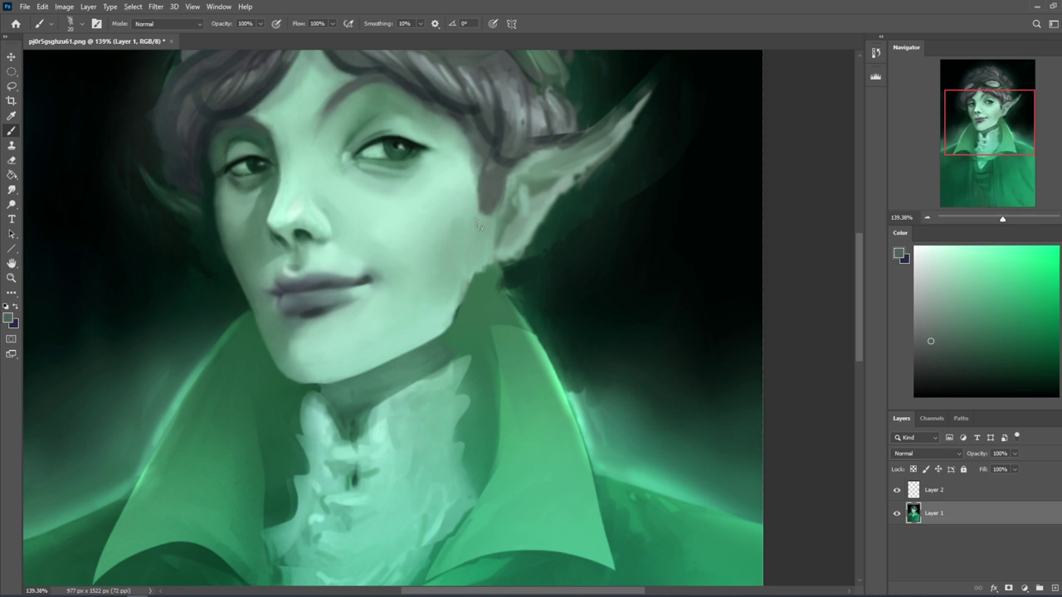
pyautogui.hotkey('ctrl', '0')
pyautogui.keyDown('alt'); pyautogui.click(486, 217); pyautogui.keyUp('alt')
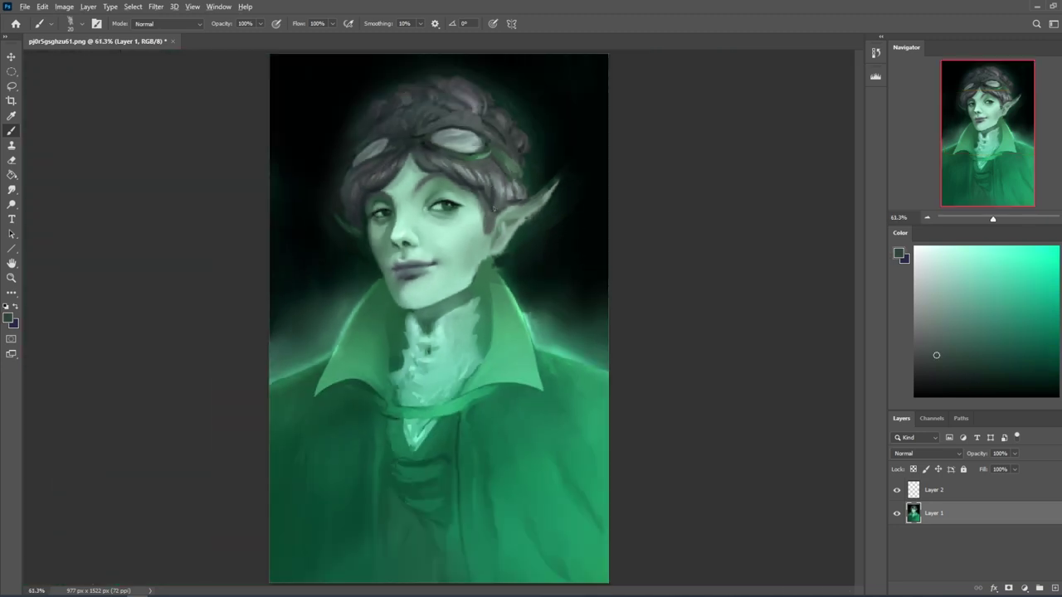
pyautogui.keyDown('alt'); pyautogui.click(489, 213); pyautogui.keyUp('alt')
pyautogui.moveTo(491, 217); pyautogui.dragTo(489, 232)
pyautogui.click(12, 190)
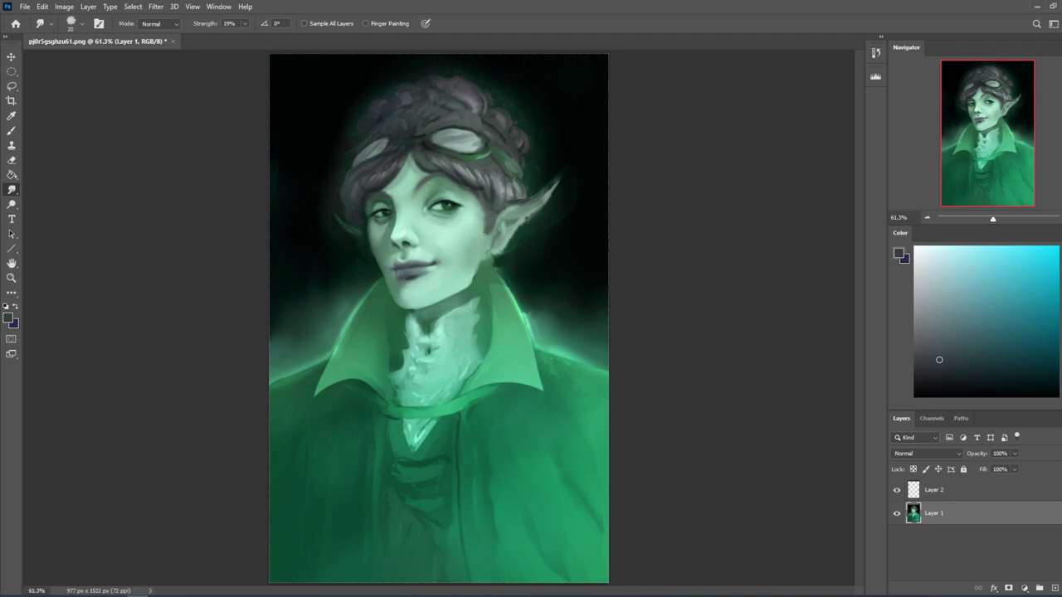
# Step: Touch up the edges beneath the ear with sampled collar green and dark background green
pyautogui.press('b')
pyautogui.keyDown('alt'); pyautogui.click(482, 302); pyautogui.keyUp('alt')
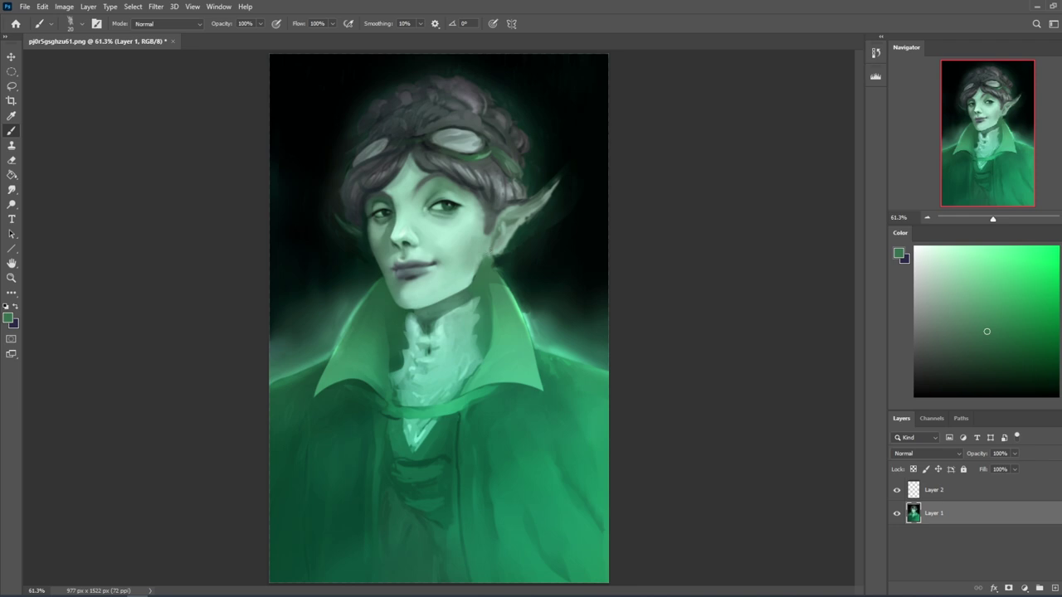
pyautogui.keyDown('alt'); pyautogui.click(535, 243); pyautogui.keyUp('alt')
pyautogui.hotkey('ctrl', '-')
pyautogui.hotkey('ctrl', '-')
pyautogui.hotkey('ctrl', '-')
# Step: Lasso both goggle lenses as one selection and hide the selection outline
pyautogui.press('r')
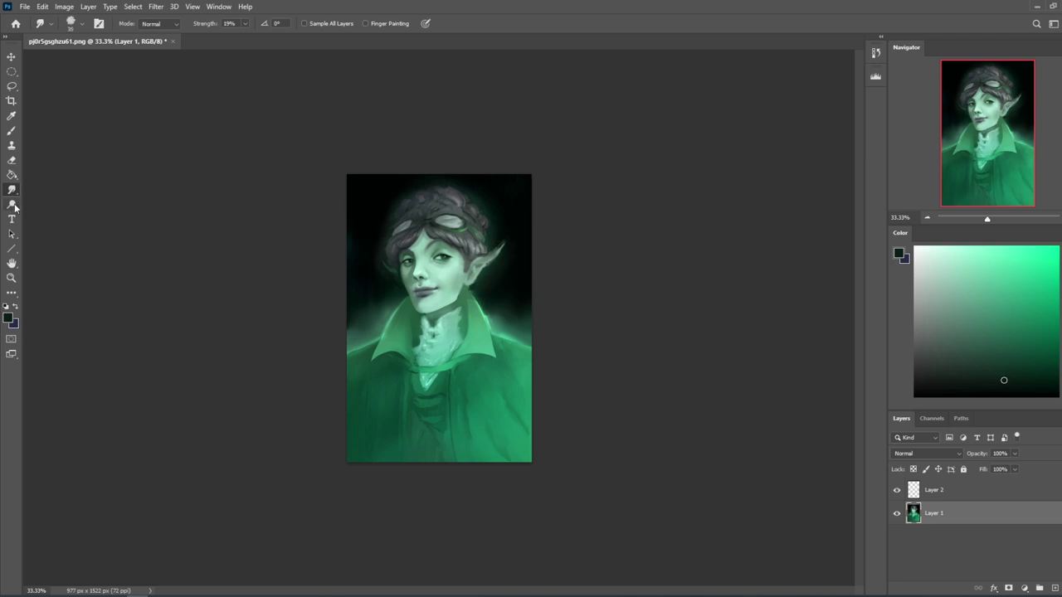
pyautogui.click(11, 206)
pyautogui.press('l')
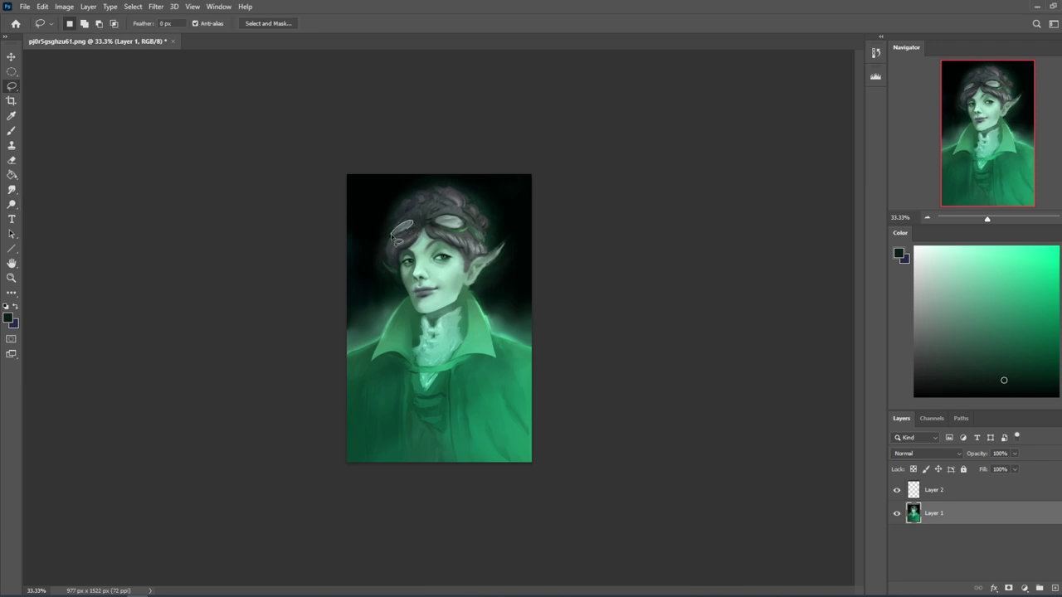
pyautogui.press('shift')
pyautogui.moveTo(412, 225)
pyautogui.mouseDown()
pyautogui.moveTo(392, 233)
pyautogui.moveTo(421, 213)
pyautogui.moveTo(384, 253)
pyautogui.moveTo(406, 222)
pyautogui.moveTo(395, 221)
pyautogui.moveTo(441, 216)
pyautogui.moveTo(440, 228)
pyautogui.moveTo(470, 199)
pyautogui.moveTo(499, 205)
pyautogui.mouseUp()
pyautogui.press('alt')
pyautogui.press('alt')
pyautogui.press('shift')
pyautogui.press('alt')
pyautogui.press('alt')
pyautogui.hotkey('ctrl', 'h')
# Step: Dodge the highlights of the selected goggle lenses at 15% exposure with the brush enlarged to 1100 px
pyautogui.click(11, 204)
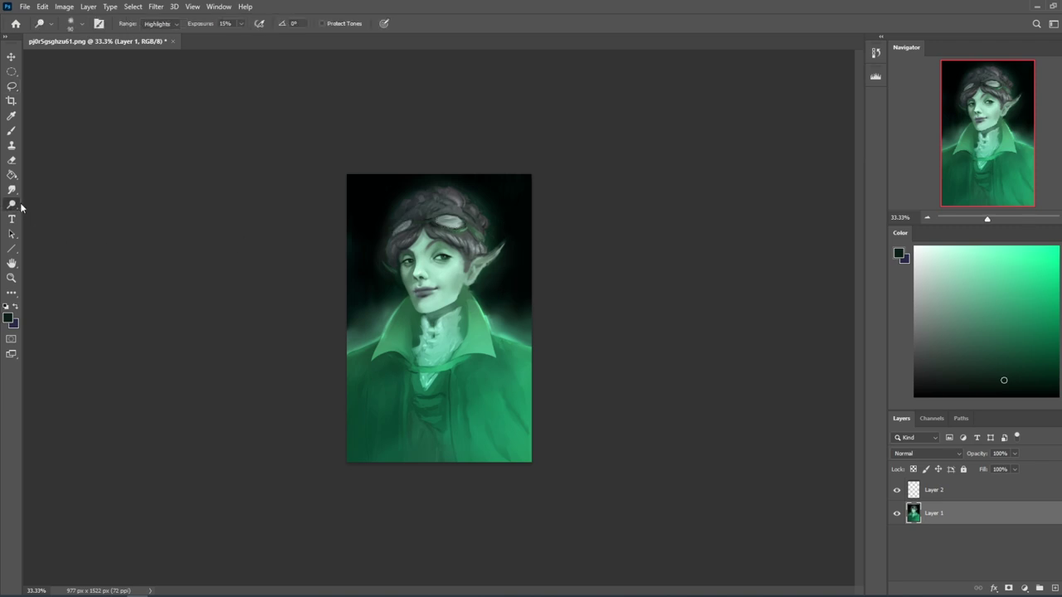
pyautogui.press(']')
pyautogui.press(']')
pyautogui.press(']')
pyautogui.press(']')
pyautogui.press(']')
pyautogui.press(']')
pyautogui.press(']')
pyautogui.press(']')
pyautogui.press(']')
pyautogui.press(']')
pyautogui.press(']')
pyautogui.press(']')
pyautogui.press(']')
pyautogui.moveTo(360, 238)
pyautogui.mouseDown()
pyautogui.moveTo(451, 218)
pyautogui.moveTo(214, 428)
pyautogui.moveTo(538, 210)
pyautogui.mouseUp()
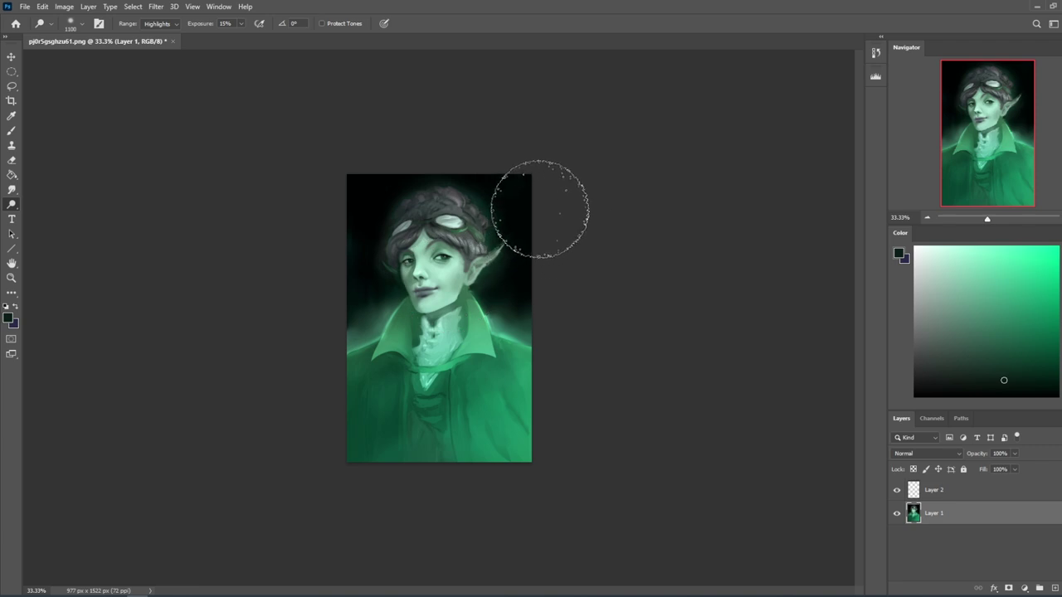
# Step: Undo the last brush stroke over the goggle lenses and dodge their highlights again at 15% exposure
pyautogui.press('b')
pyautogui.keyDown('alt'); pyautogui.click(457, 222); pyautogui.keyUp('alt')
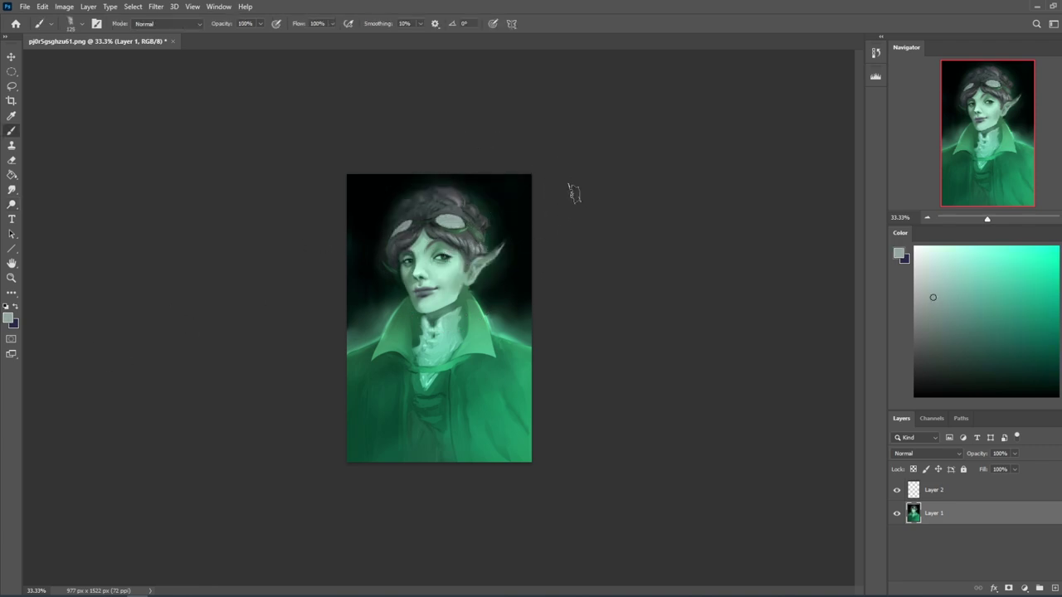
pyautogui.hotkey('ctrl', 'z')
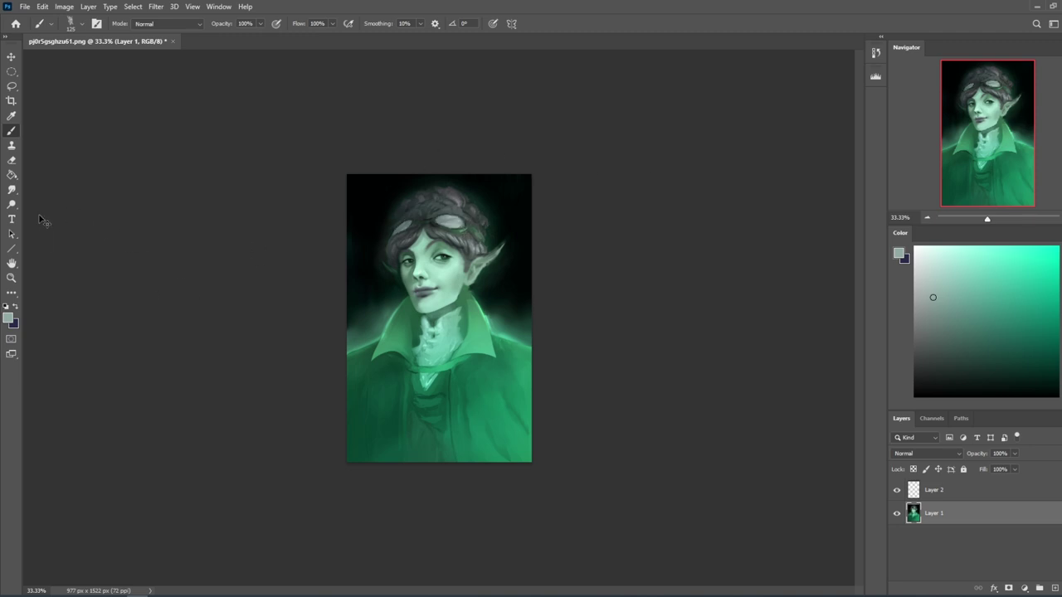
pyautogui.click(12, 204)
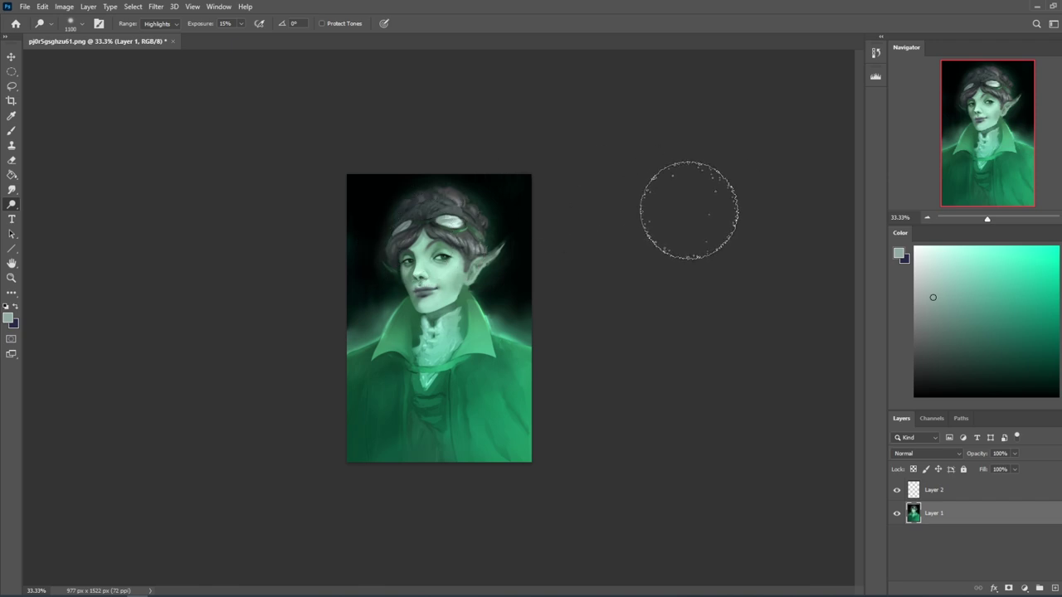
# Step: Tint the selected goggle lenses with sampled background black and skin green using a soft brush preset enlarged to 1900 px
pyautogui.press('b')
pyautogui.keyDown('alt'); pyautogui.click(516, 187); pyautogui.keyUp('alt')
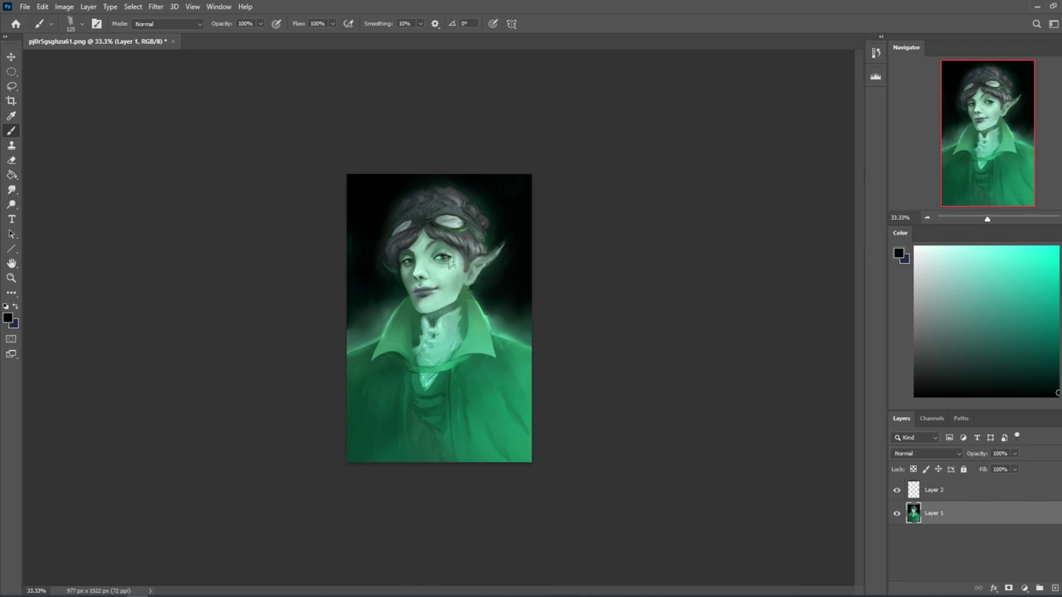
pyautogui.rightClick(452, 263)
pyautogui.doubleClick(501, 362)
pyautogui.press(']')
pyautogui.press(']')
pyautogui.press(']')
pyautogui.press(']')
pyautogui.press(']')
pyautogui.press(']')
pyautogui.press(']')
pyautogui.press(']')
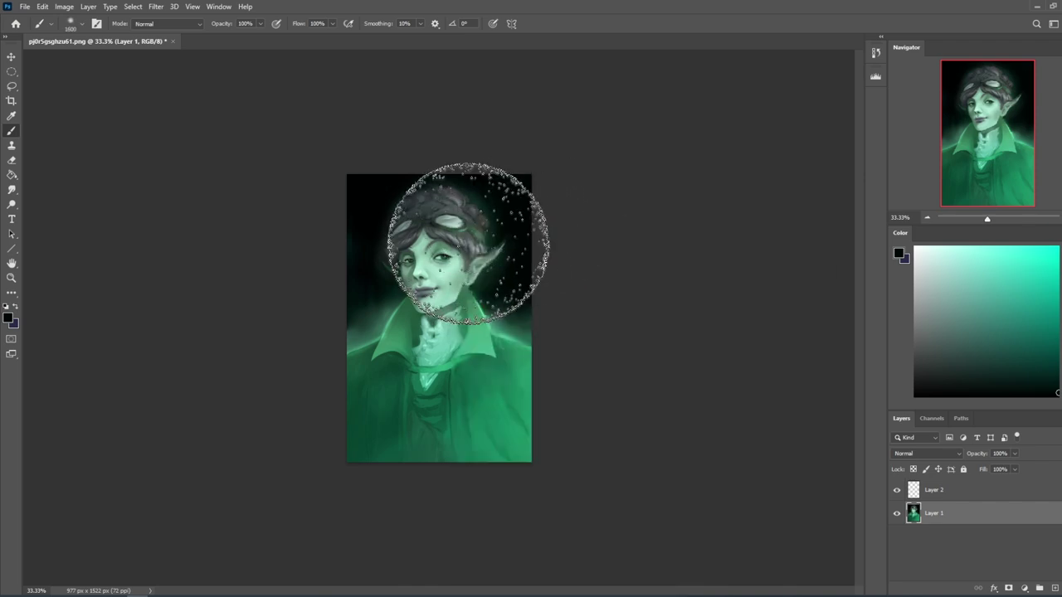
pyautogui.keyDown('alt'); pyautogui.click(457, 271); pyautogui.keyUp('alt')
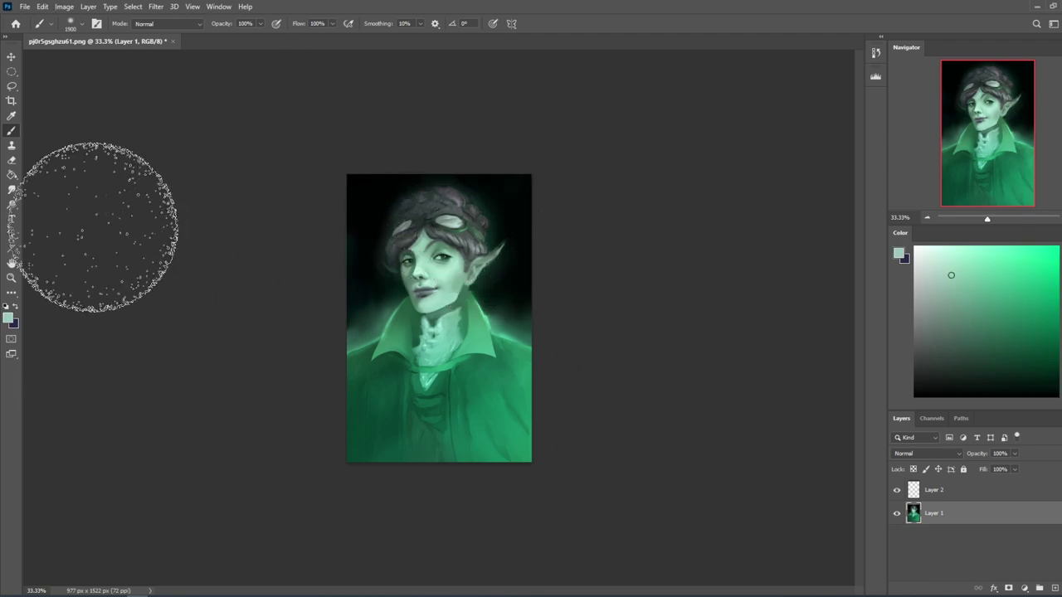
# Step: Brighten the goggle lens highlights with the Dodge tool, reducing its brush to 600 px
pyautogui.click(11, 204)
pyautogui.click(31, 207)
pyautogui.press('[')
pyautogui.press('[')
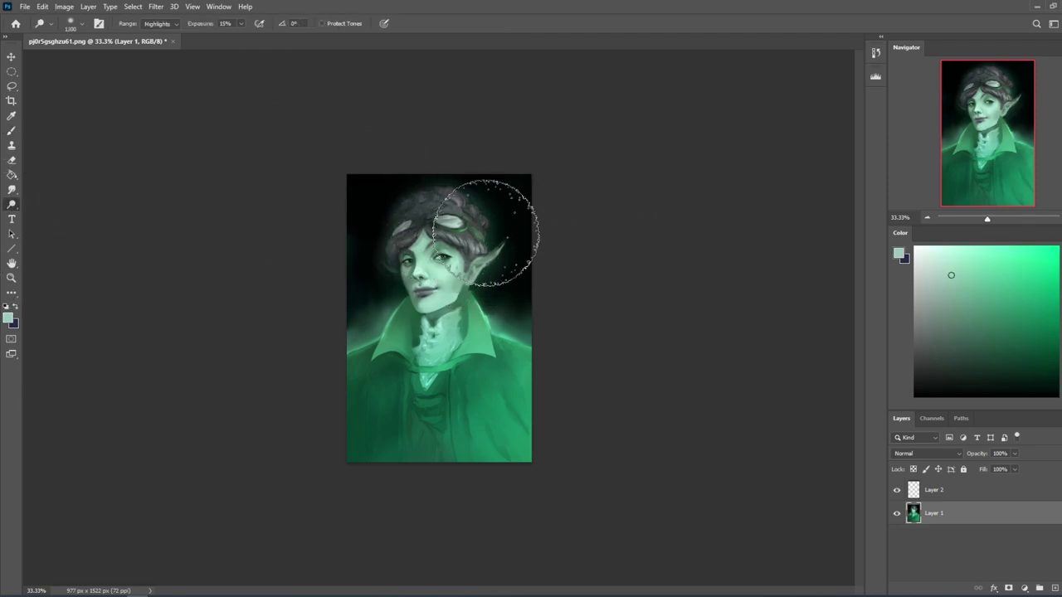
pyautogui.press('[')
pyautogui.press('[')
pyautogui.press('[')
pyautogui.press('[')
pyautogui.press('[')
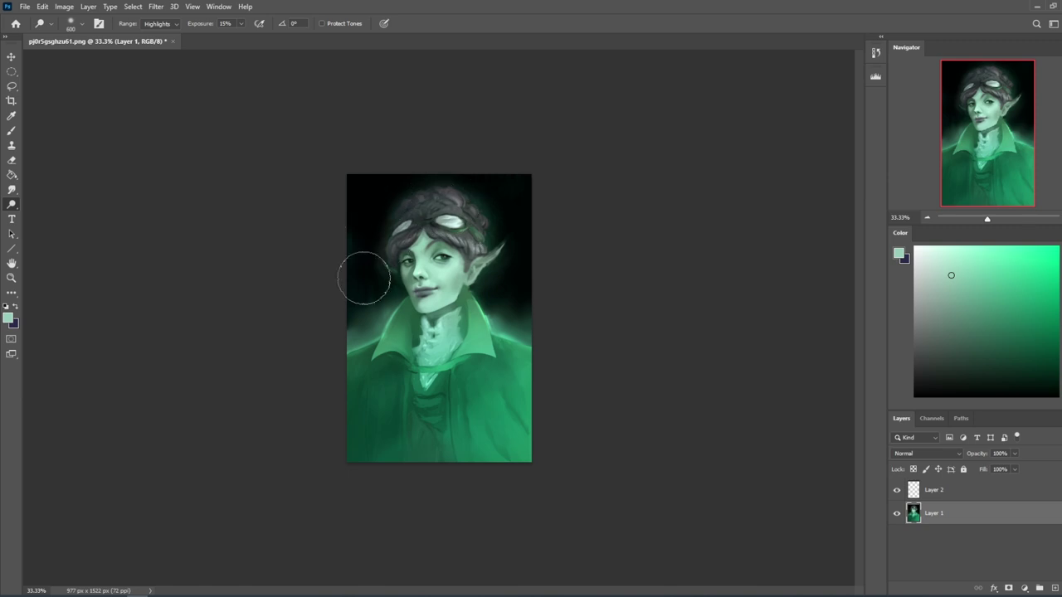
# Step: Deselect the goggle lenses, dodge the hair highlights with a 400 px brush, and undo the last stroke
pyautogui.press('m')
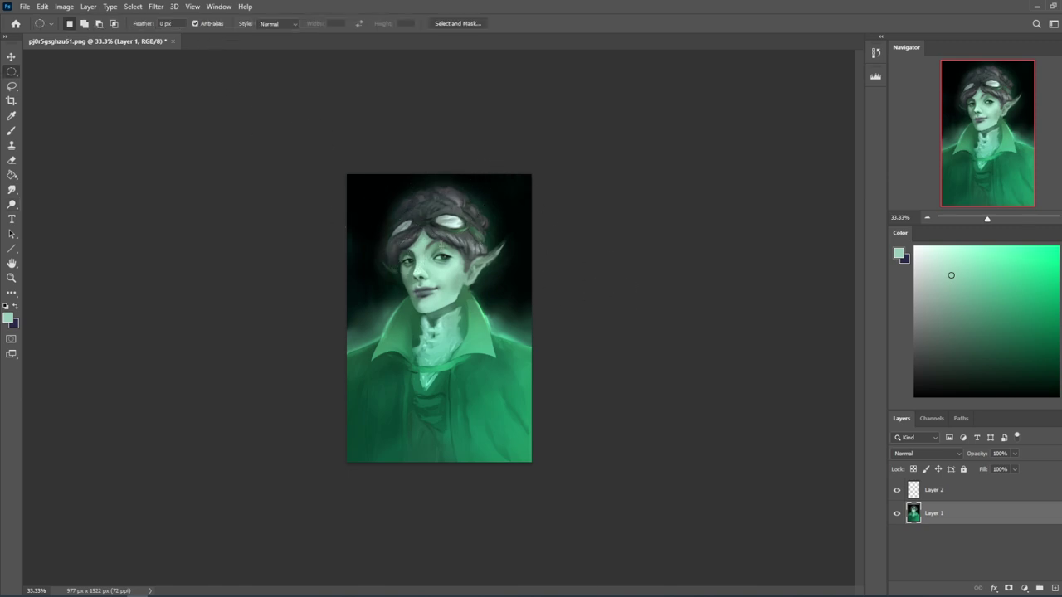
pyautogui.rightClick(442, 247)
pyautogui.click(549, 212)
pyautogui.rightClick(494, 233)
pyautogui.click(501, 240)
pyautogui.press('o')
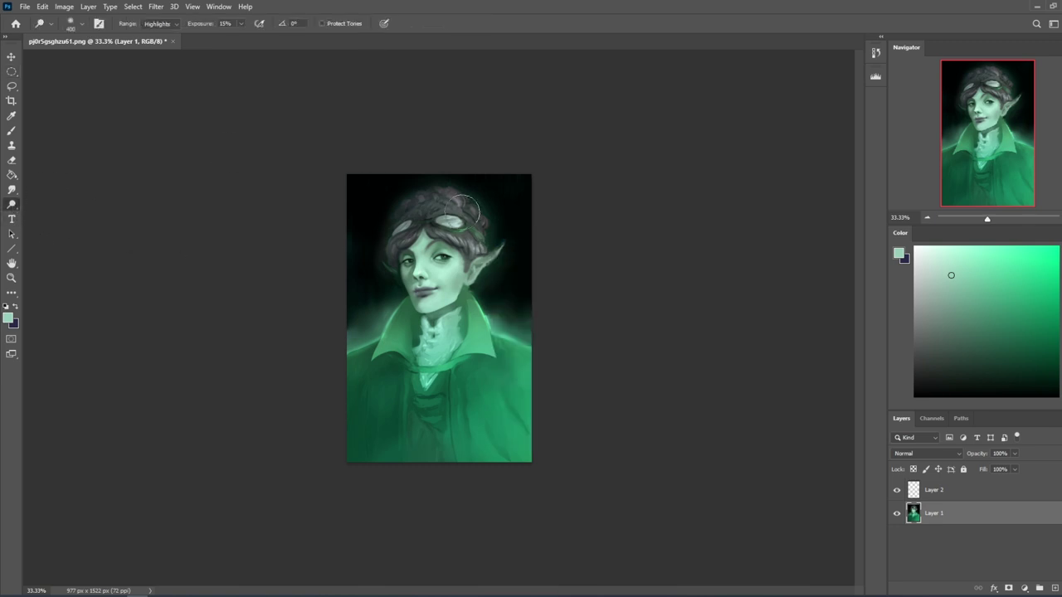
pyautogui.moveTo(484, 207); pyautogui.dragTo(477, 199)
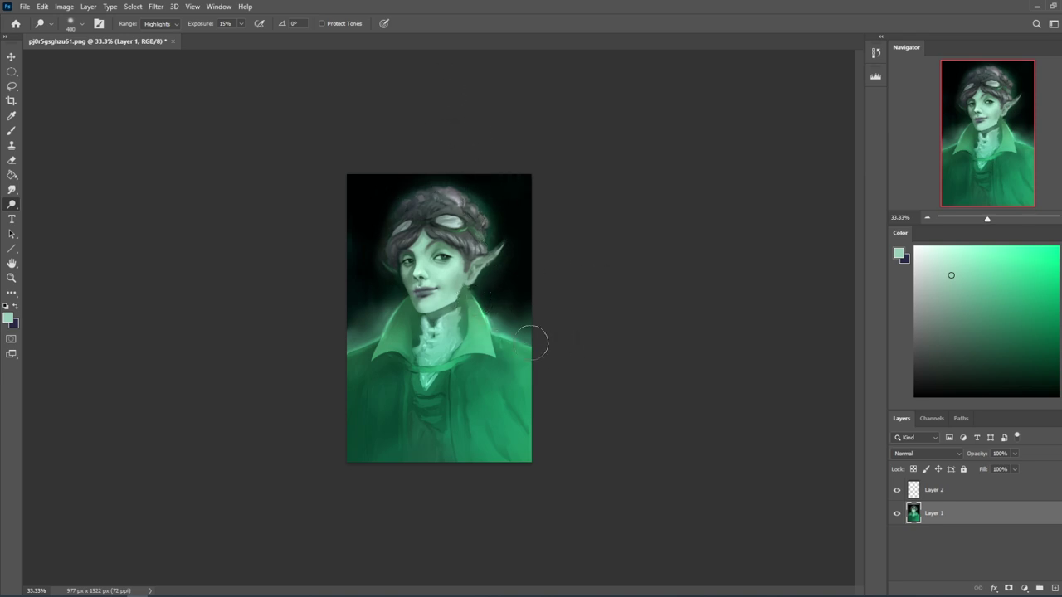
pyautogui.hotkey('ctrl', 'z')
# Step: Paint a soft glow around the head with sampled collar-rim green, using a soft brush at 600 px and 28% opacity
pyautogui.press('b')
pyautogui.rightClick(488, 295)
pyautogui.click(528, 363)
pyautogui.click(633, 200)
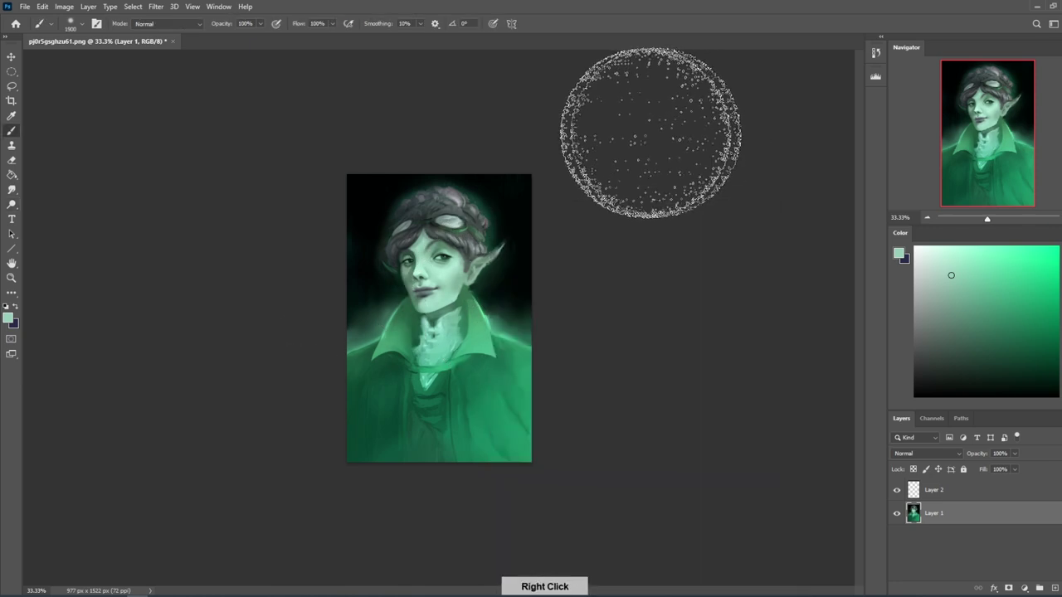
pyautogui.keyDown('alt'); pyautogui.click(487, 317); pyautogui.keyUp('alt')
pyautogui.press('[')
pyautogui.press('[')
pyautogui.press('[')
pyautogui.press('[')
pyautogui.press('[')
pyautogui.press('[')
pyautogui.press('[')
pyautogui.press('[')
pyautogui.press('[')
pyautogui.press('[')
pyautogui.press('[')
pyautogui.press('[')
pyautogui.press('[')
pyautogui.press('[')
pyautogui.press('[')
pyautogui.press('[')
pyautogui.press(']')
pyautogui.press(']')
pyautogui.press(']')
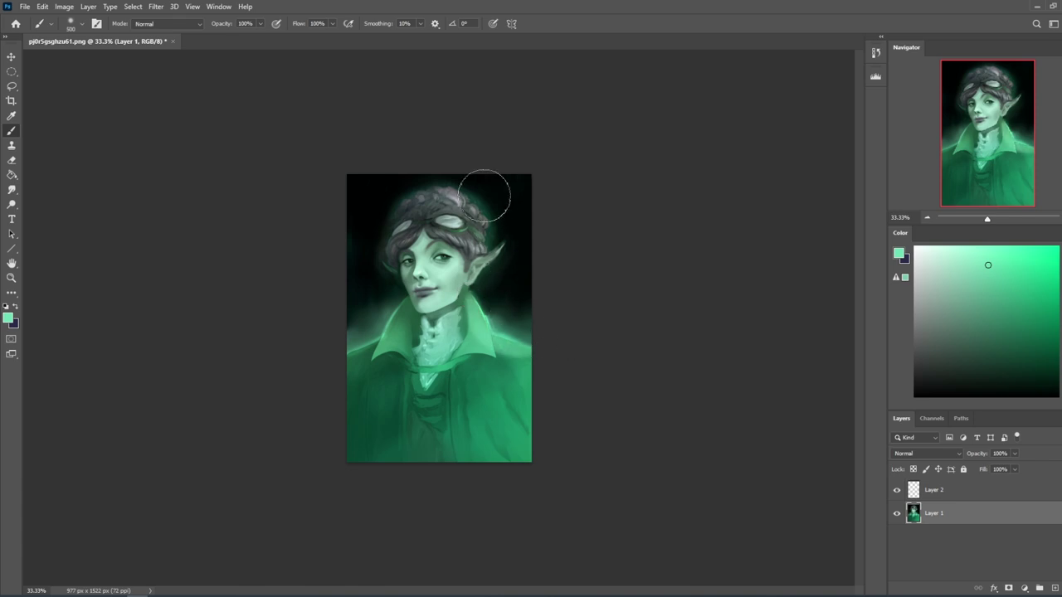
pyautogui.moveTo(260, 23); pyautogui.dragTo(249, 38)
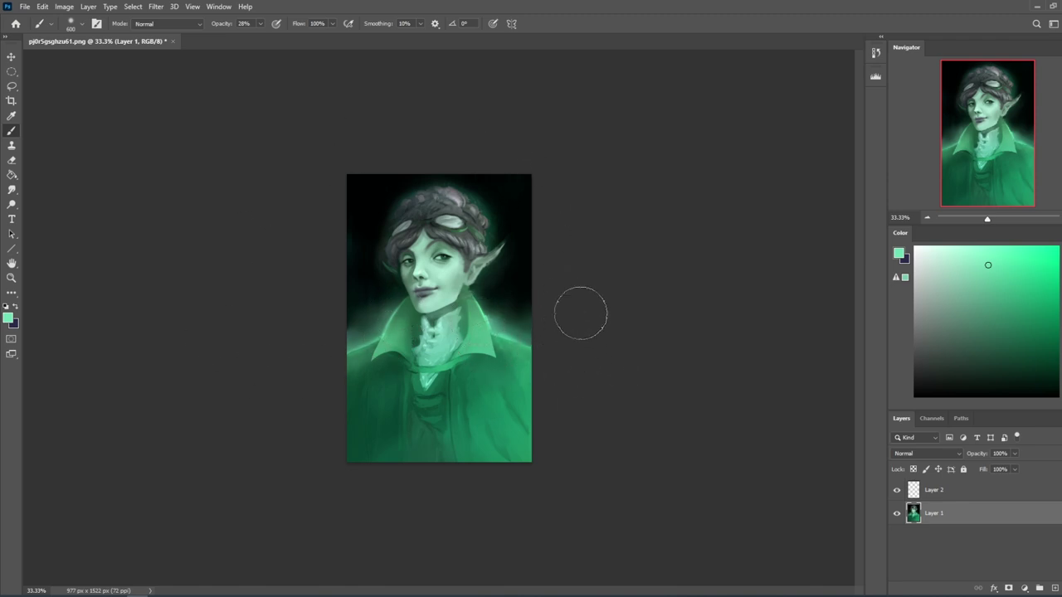
# Step: Glaze sampled cloak green over the figure with the soft brush enlarged to 2100 px at 28% opacity
pyautogui.keyDown('alt'); pyautogui.click(468, 378); pyautogui.keyUp('alt')
pyautogui.press(']')
pyautogui.hotkey('ctrl', '-')
pyautogui.press(']')
pyautogui.press(']')
pyautogui.press(']')
pyautogui.press(']')
pyautogui.press(']')
pyautogui.press(']')
pyautogui.press(']')
pyautogui.press(']')
pyautogui.click(436, 310)
pyautogui.press(']')
pyautogui.press(']')
pyautogui.press(']')
pyautogui.press(']')
pyautogui.press(']')
pyautogui.press(']')
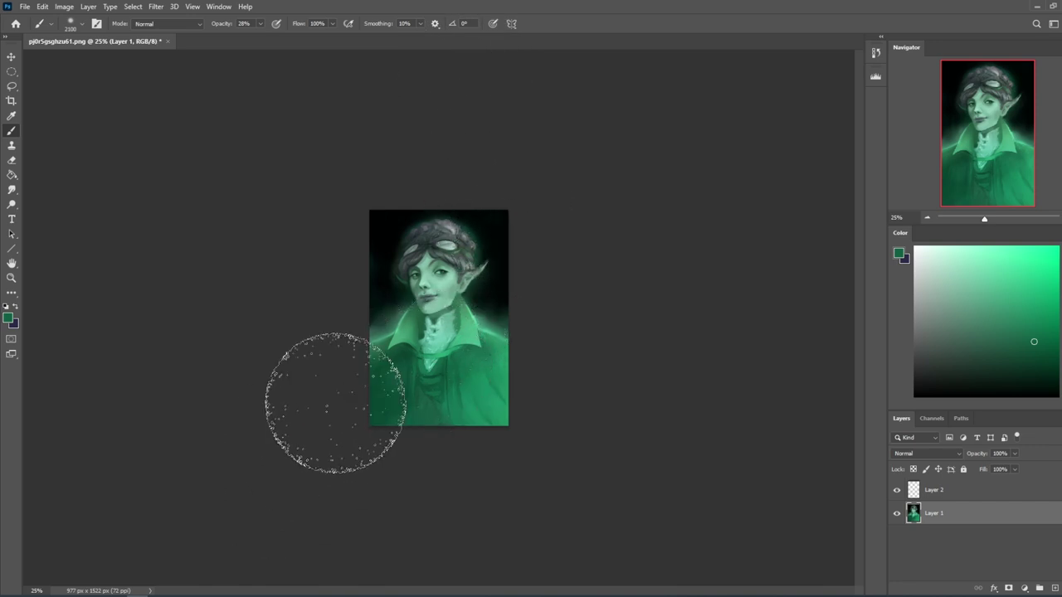
# Step: Darken the lower part of the cloak with broad strokes of sampled background black at 28% opacity
pyautogui.keyDown('alt'); pyautogui.click(500, 278); pyautogui.keyUp('alt')
pyautogui.moveTo(435, 387); pyautogui.dragTo(431, 573)
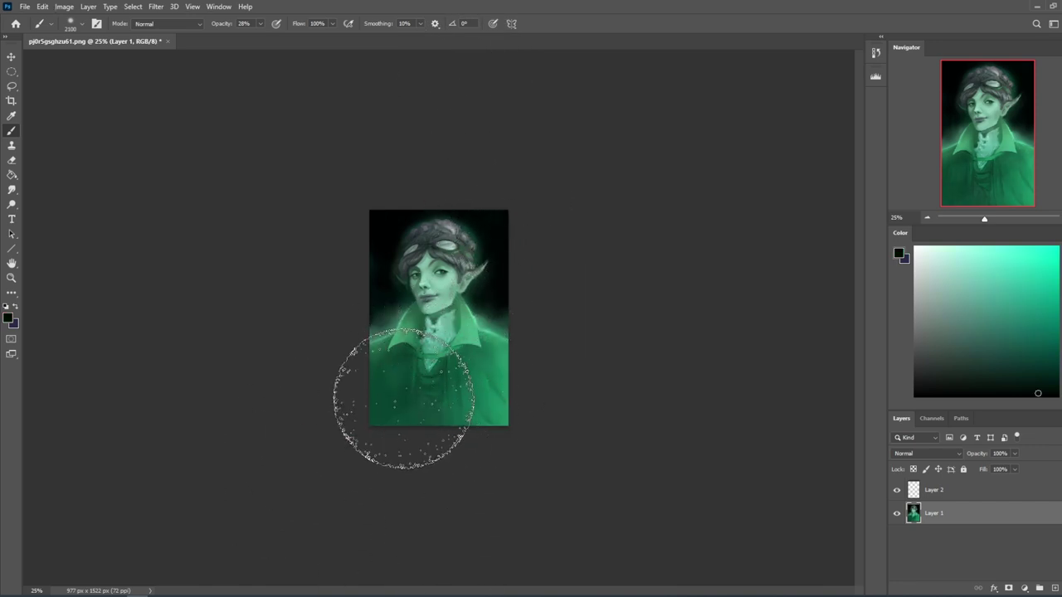
pyautogui.moveTo(404, 399); pyautogui.dragTo(530, 398)
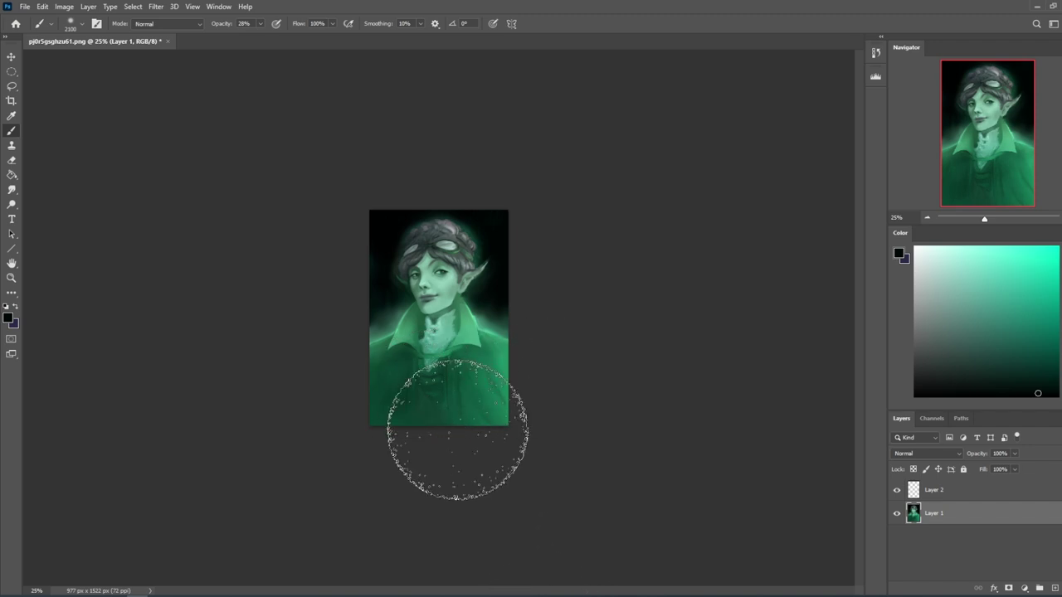
# Step: Refine the eye on the ear side and its eyelid with a small brush and colors sampled from that area
pyautogui.press('z')
pyautogui.moveTo(344, 219); pyautogui.dragTo(472, 315)
pyautogui.press('b')
pyautogui.moveTo(504, 254); pyautogui.dragTo(533, 309)
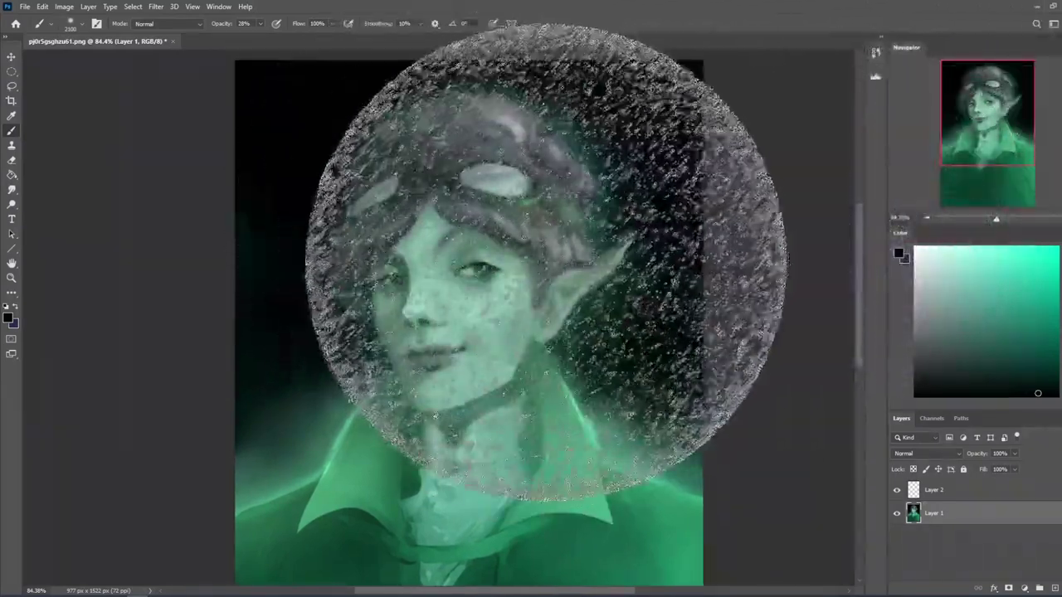
pyautogui.rightClick(564, 195)
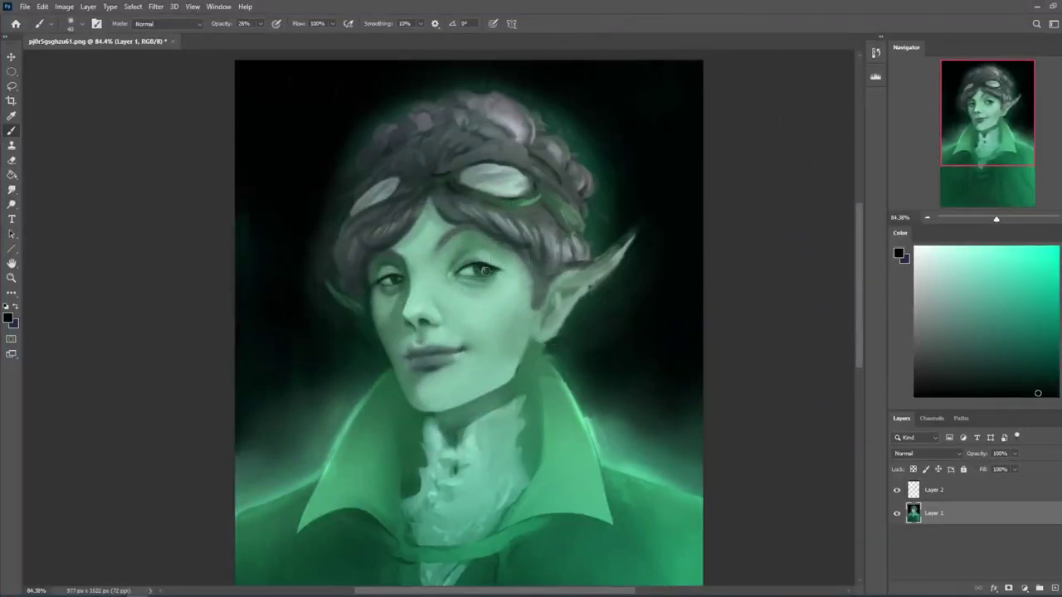
pyautogui.keyDown('alt'); pyautogui.click(486, 267); pyautogui.keyUp('alt')
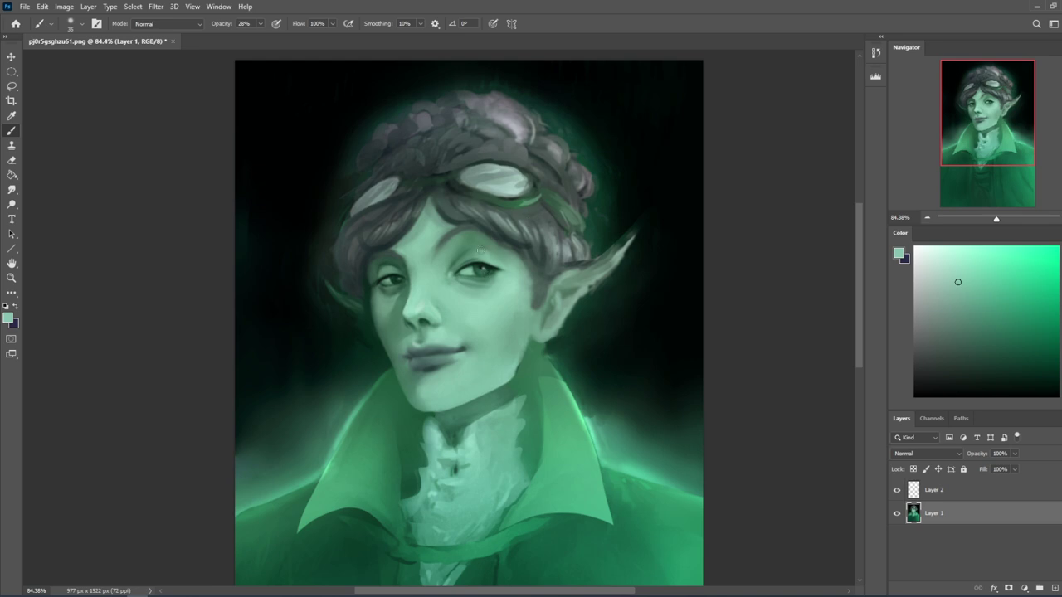
pyautogui.keyDown('alt'); pyautogui.click(498, 255); pyautogui.keyUp('alt')
pyautogui.keyDown('alt'); pyautogui.click(485, 268); pyautogui.keyUp('alt')
# Step: Deepen the shadow behind the jaw with sampled dark green, using a 200 px brush at 10% opacity
pyautogui.scroll(-5, 449, 313)
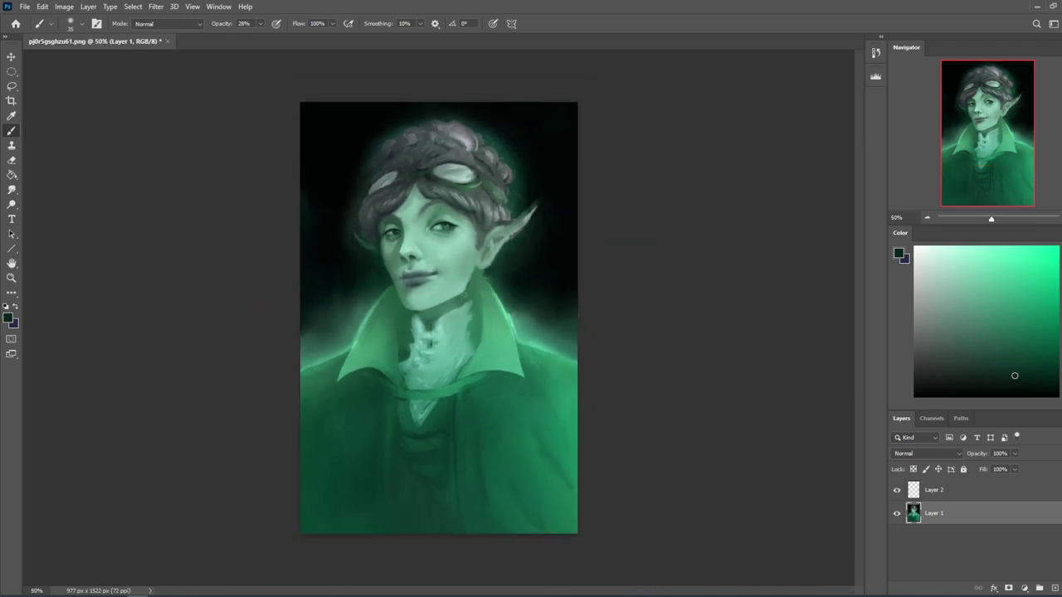
pyautogui.keyDown('alt'); pyautogui.click(383, 282); pyautogui.keyUp('alt')
pyautogui.click(259, 24)
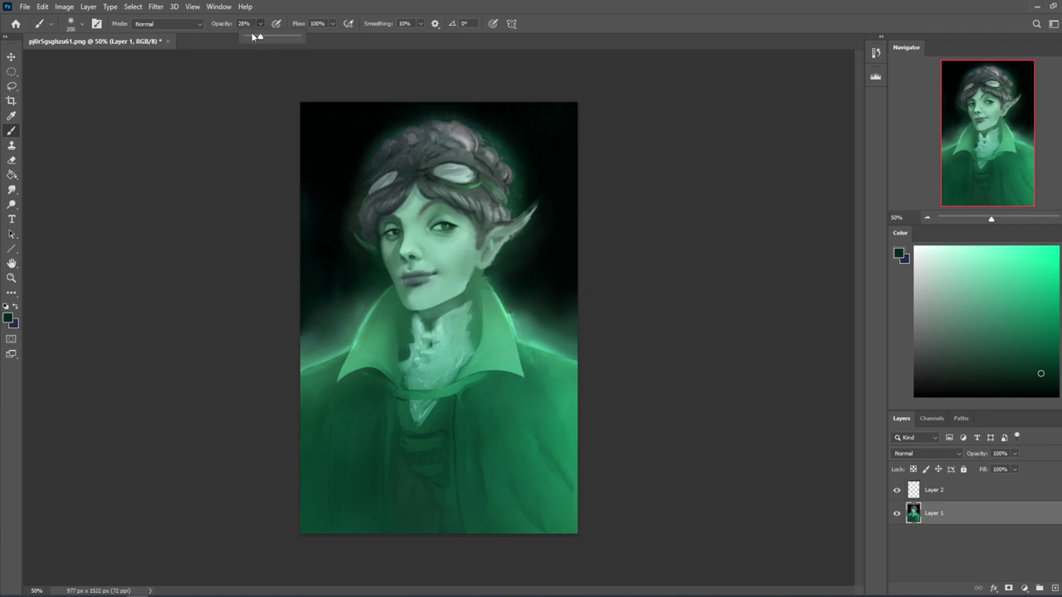
pyautogui.click(473, 287)
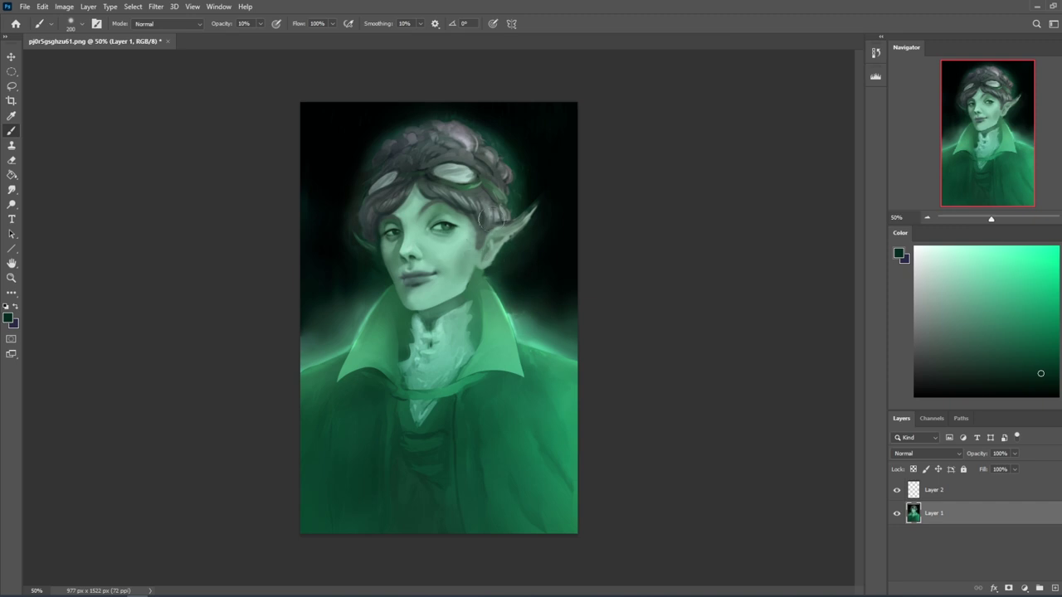
# Step: Reshape the jaw and cheek contours with Liquify's Forward Warp at brush sizes 150 and 100, and apply the result
pyautogui.click(156, 6)
pyautogui.click(175, 114)
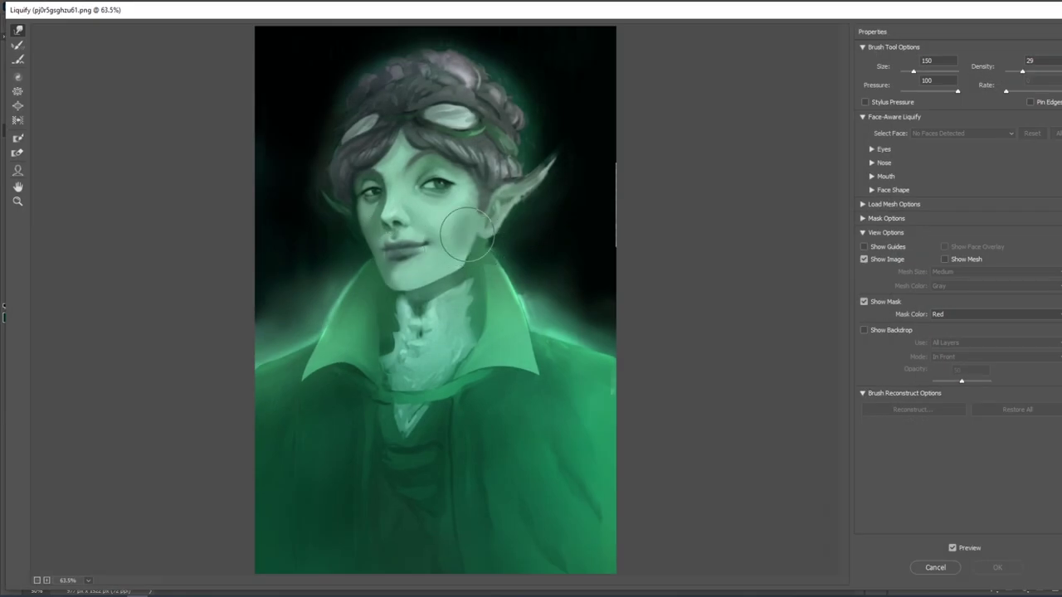
pyautogui.moveTo(446, 253); pyautogui.dragTo(468, 230)
pyautogui.press('[')
pyautogui.moveTo(359, 240); pyautogui.dragTo(361, 243)
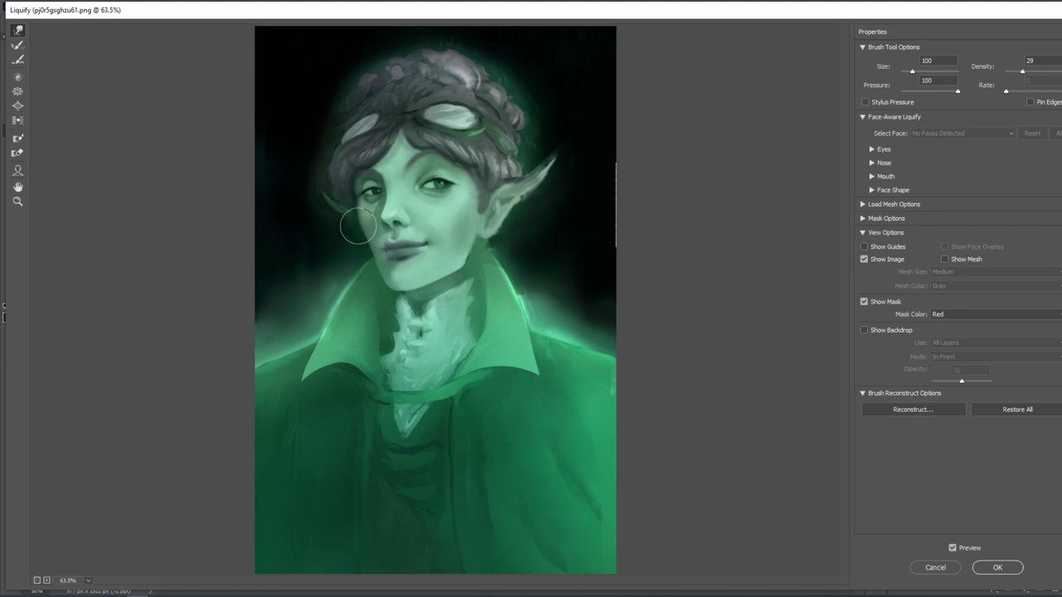
pyautogui.click(997, 567)
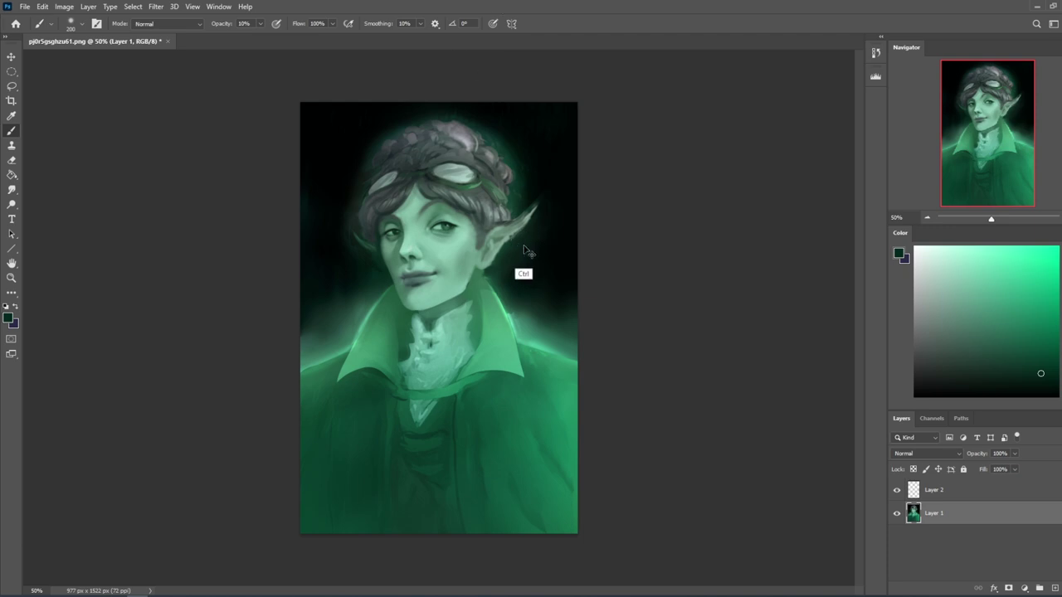
# Step: Nudge the contours of the nose and nearby facial features with Liquify's Forward Warp, using brush sizes between about 80 and 175
pyautogui.click(158, 7)
pyautogui.click(178, 113)
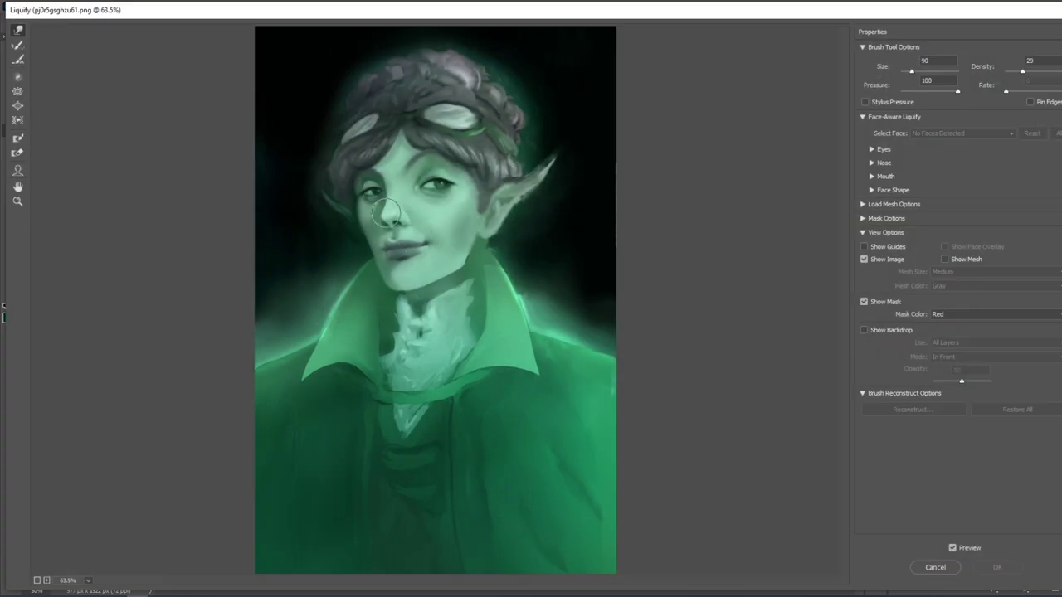
pyautogui.moveTo(384, 212); pyautogui.dragTo(387, 211)
pyautogui.press('[')
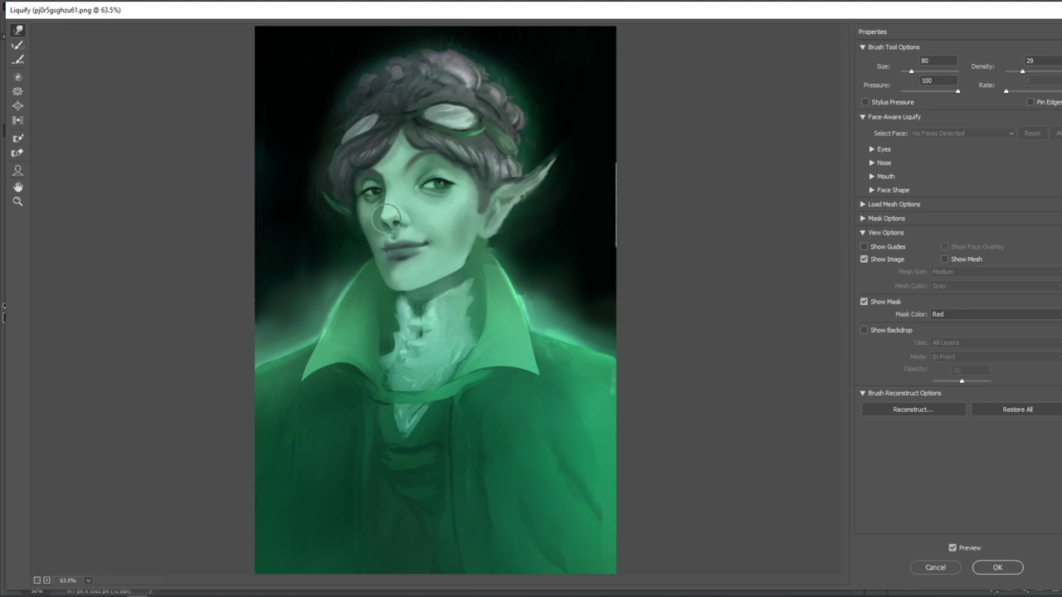
pyautogui.press('[')
pyautogui.press('[')
pyautogui.press('[')
pyautogui.press(']')
pyautogui.press(']')
pyautogui.press(']')
pyautogui.press(']')
pyautogui.press(']')
pyautogui.press(']')
pyautogui.press(']')
pyautogui.press(']')
pyautogui.press(']')
pyautogui.press(']')
pyautogui.press('[')
pyautogui.press('[')
pyautogui.press('[')
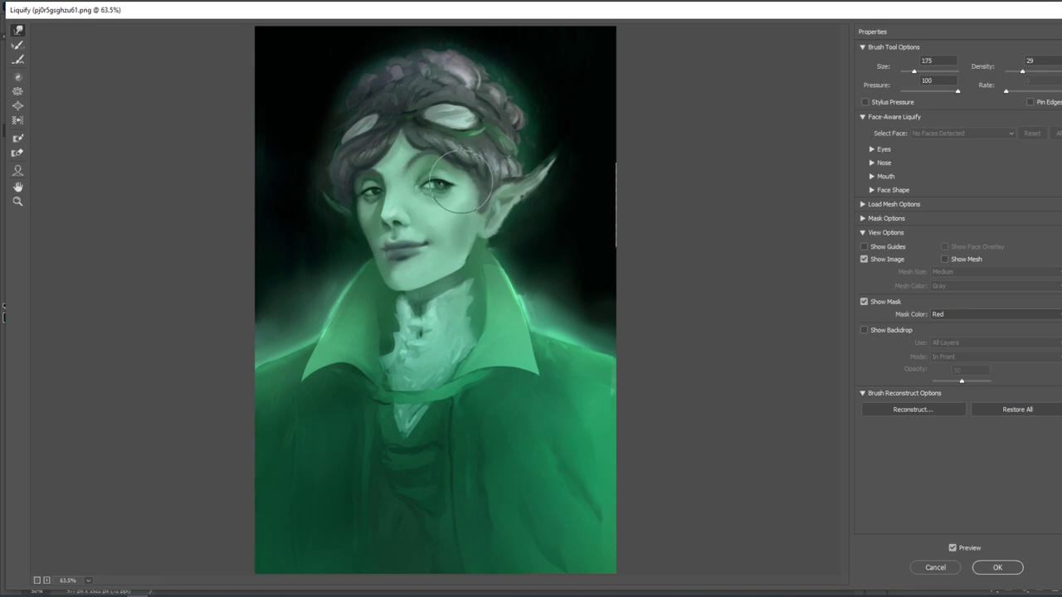
# Step: Refine the chin and jaw contour with Forward Warp at brush sizes between 175 and 250, and apply the Liquify result
pyautogui.hotkey('ctrl', '-')
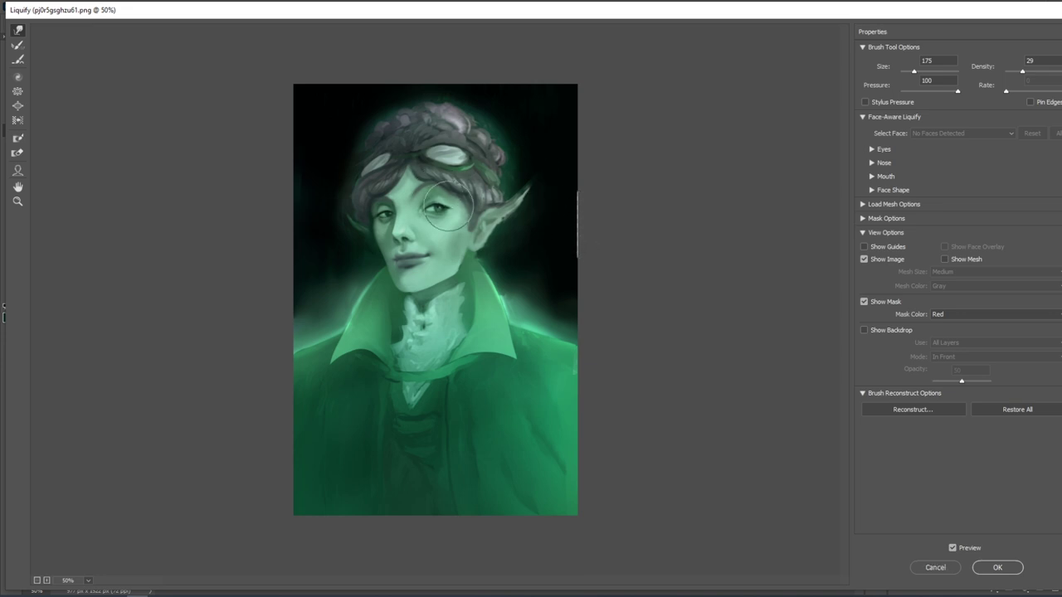
pyautogui.press('[')
pyautogui.press('[')
pyautogui.press(']')
pyautogui.press(']')
pyautogui.press(']')
pyautogui.press(']')
pyautogui.press(']')
pyautogui.press(']')
pyautogui.press(']')
pyautogui.press(']')
pyautogui.press(']')
pyautogui.press(']')
pyautogui.press(']')
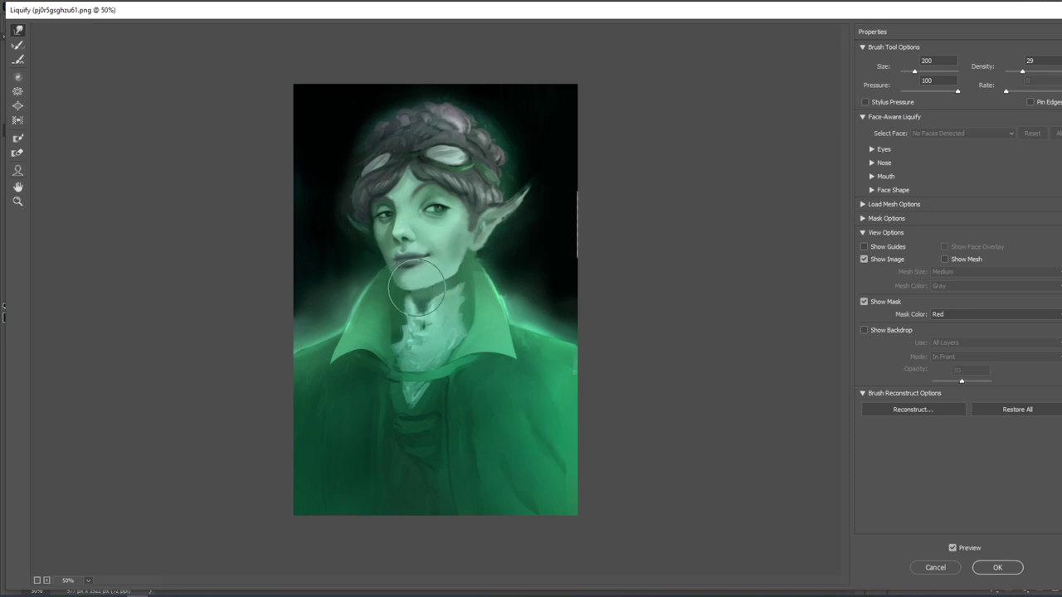
pyautogui.press('[')
pyautogui.moveTo(398, 297); pyautogui.dragTo(406, 287)
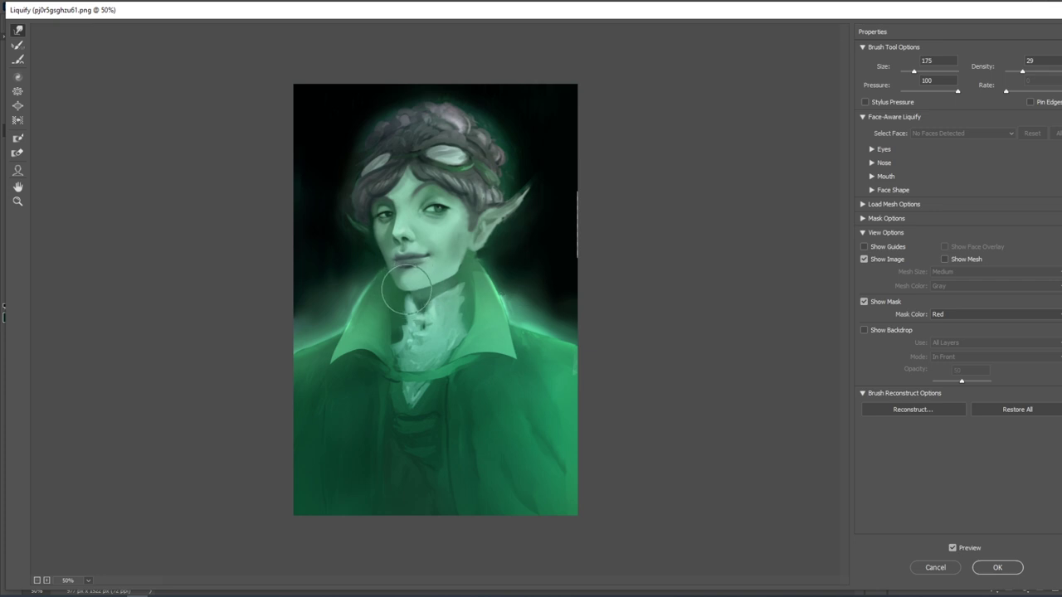
pyautogui.press(']')
pyautogui.press(']')
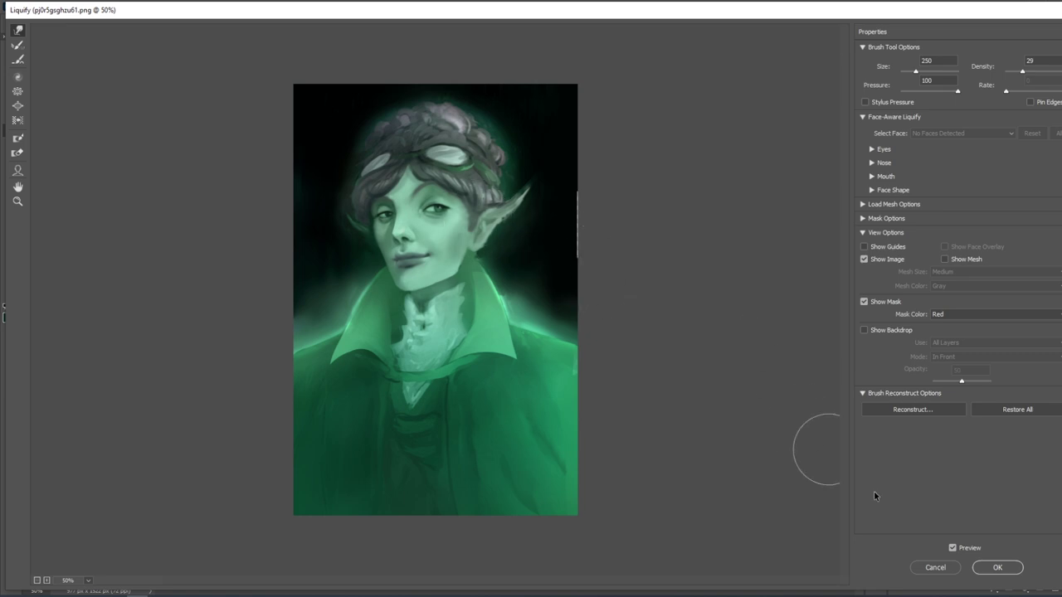
pyautogui.click(993, 569)
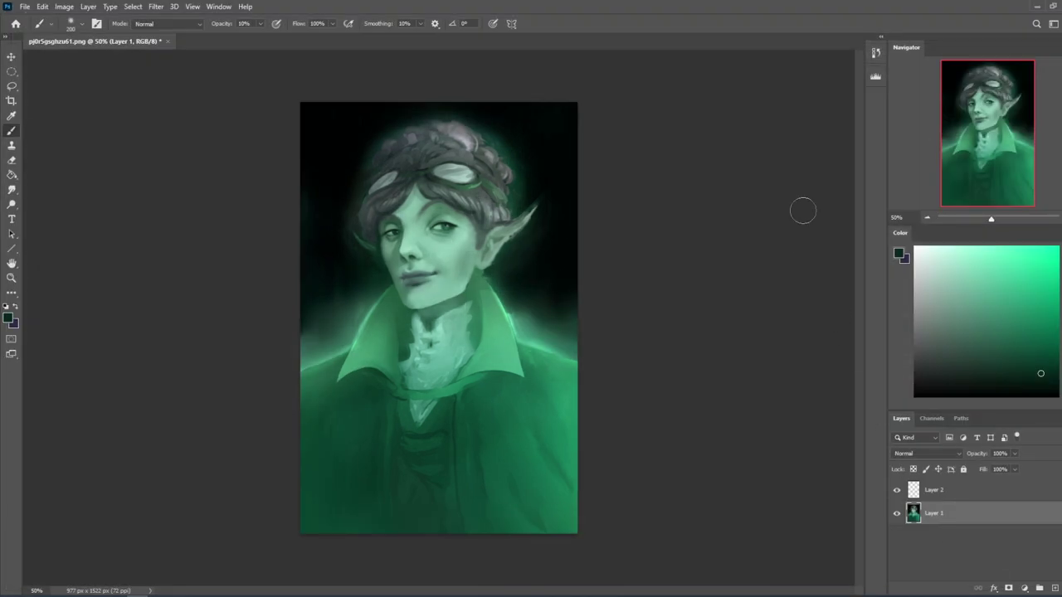
# Step: Compare the current portrait with earlier states in the history, from the Dodge strokes onward, and return to the latest Liquify state
pyautogui.click(875, 54)
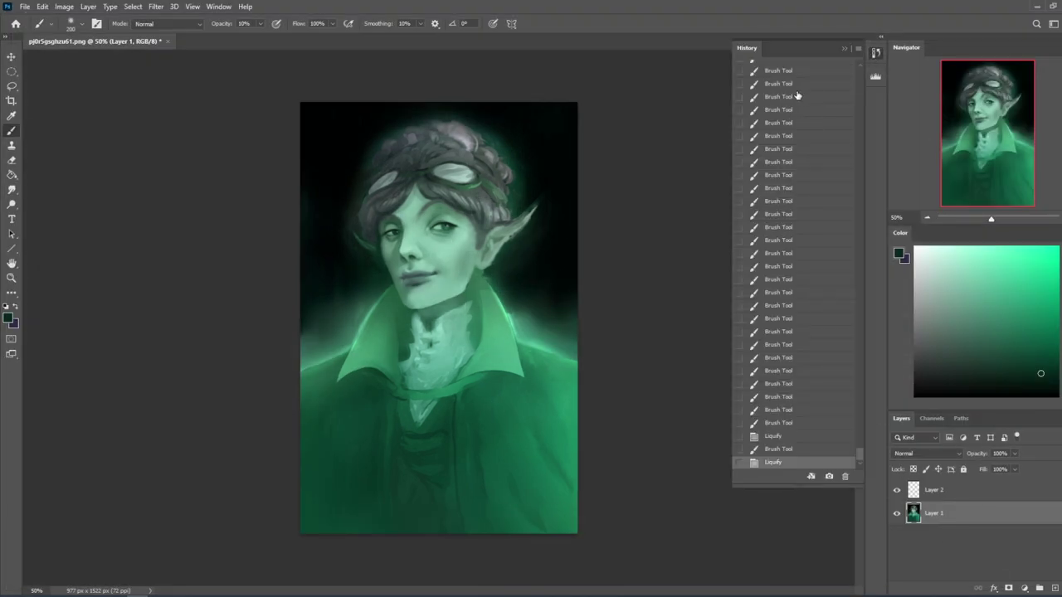
pyautogui.scroll(5, 806, 213)
pyautogui.click(792, 138)
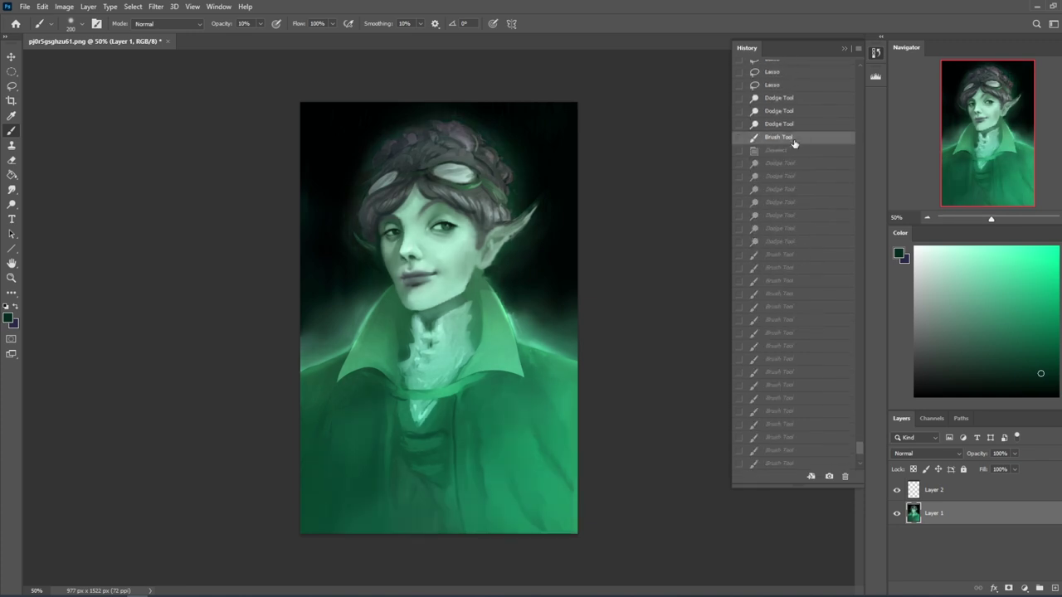
pyautogui.click(792, 164)
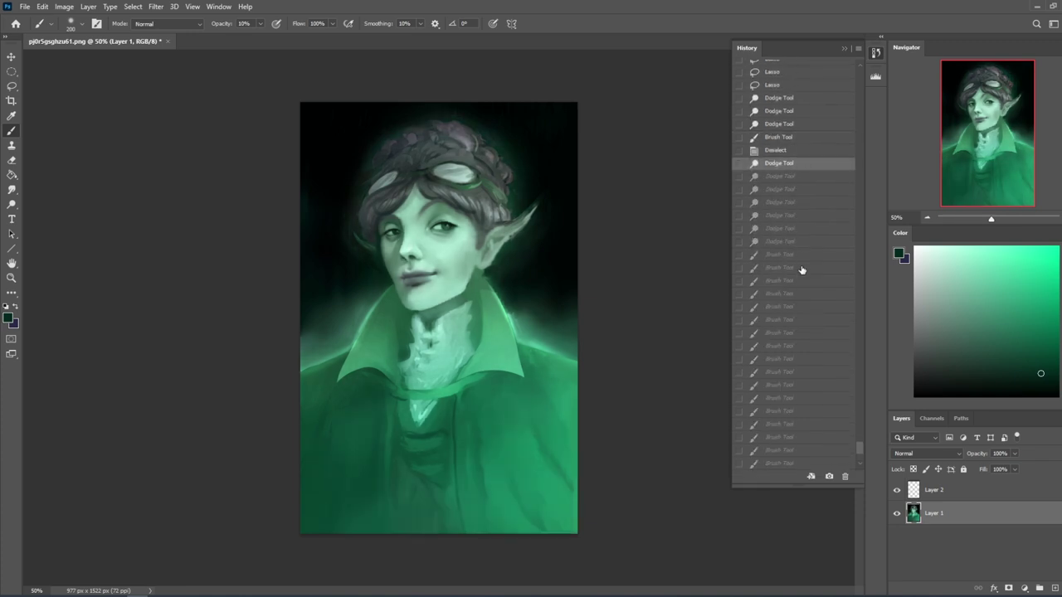
pyautogui.click(798, 255)
pyautogui.click(812, 307)
pyautogui.scroll(-4, 819, 304)
pyautogui.scroll(-2, 819, 303)
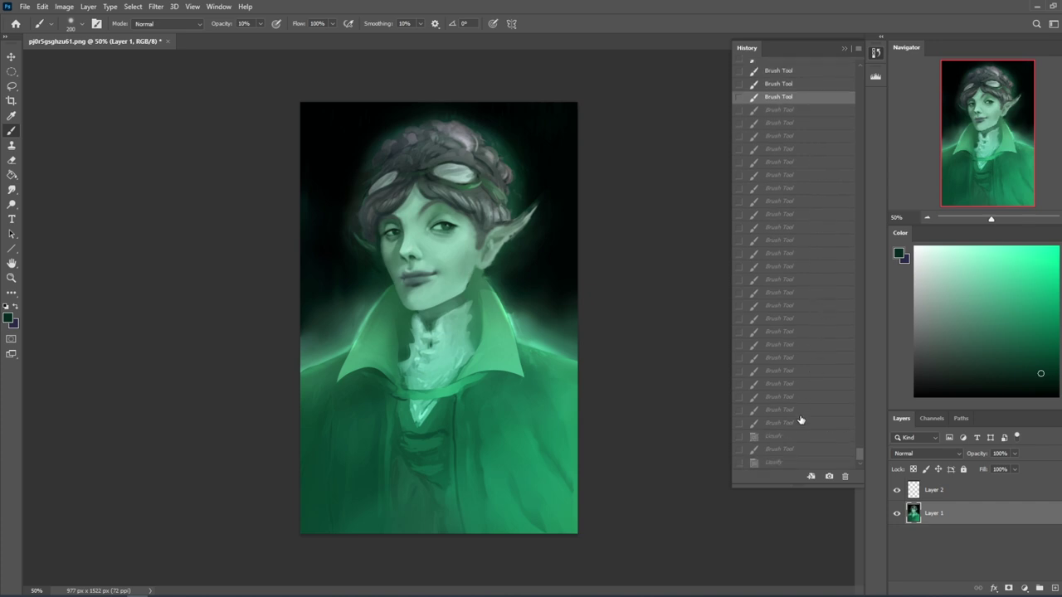
pyautogui.click(767, 463)
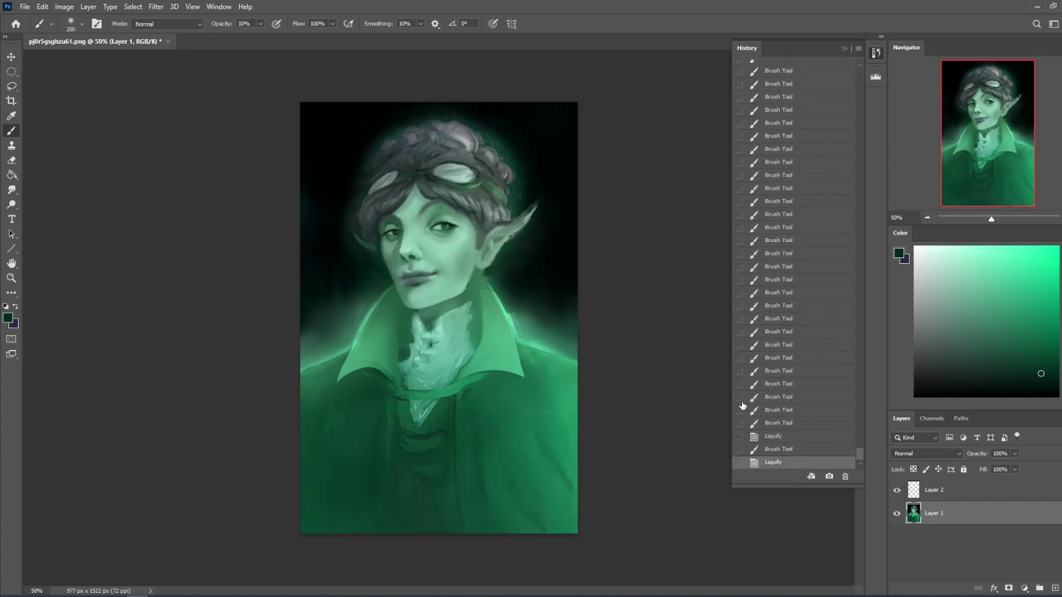
pyautogui.click(844, 49)
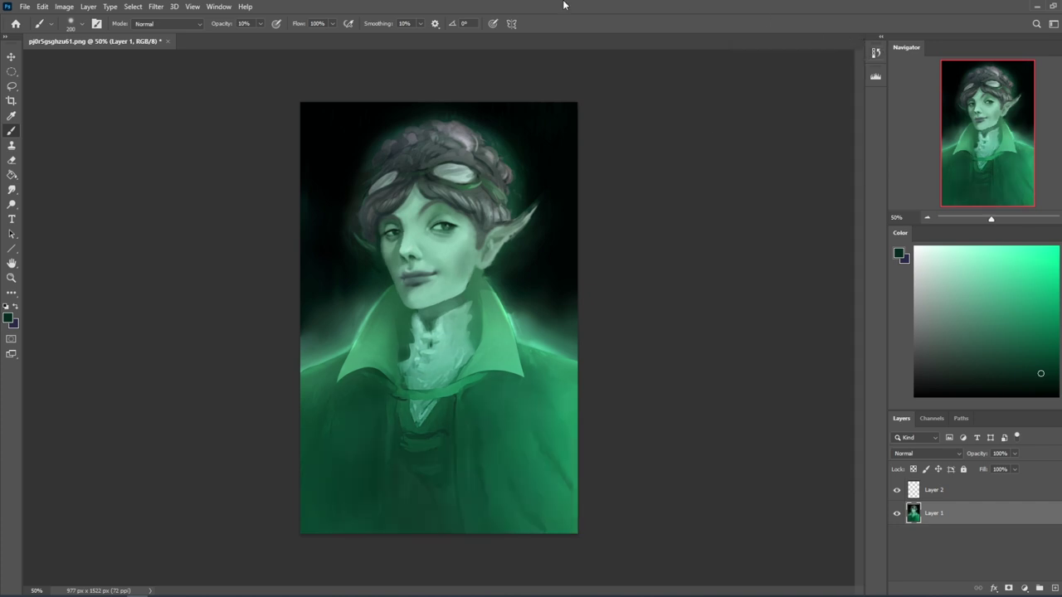
# Step: Touch up the dark background with sampled near-black at 10% opacity, and merge Layer 2 down into Layer 1
pyautogui.keyDown('alt'); pyautogui.click(302, 224); pyautogui.keyUp('alt')
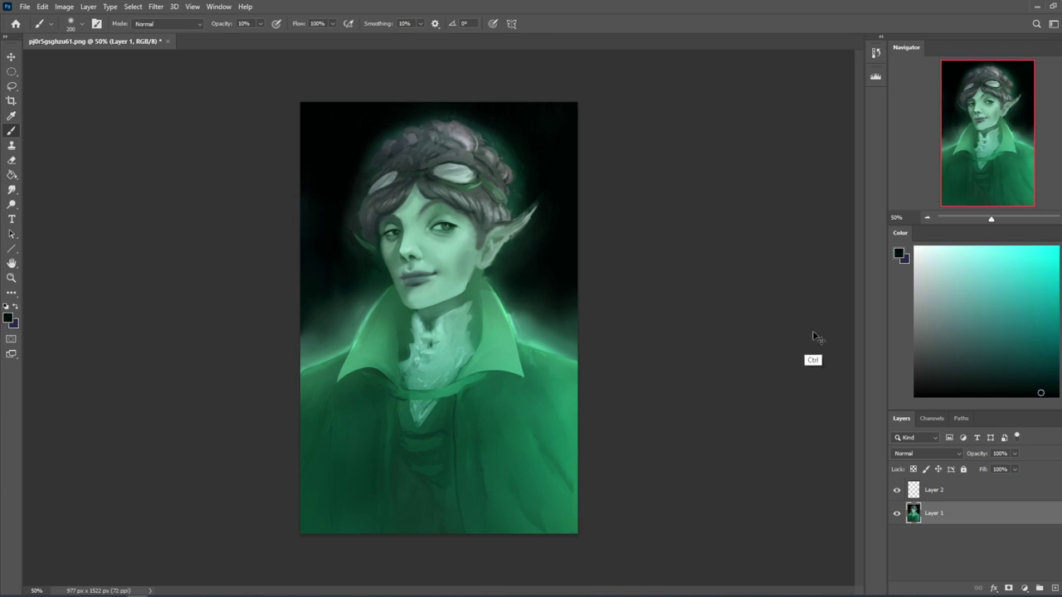
pyautogui.hotkey('ctrl', 'u')
pyautogui.click(1010, 337)
pyautogui.rightClick(937, 491)
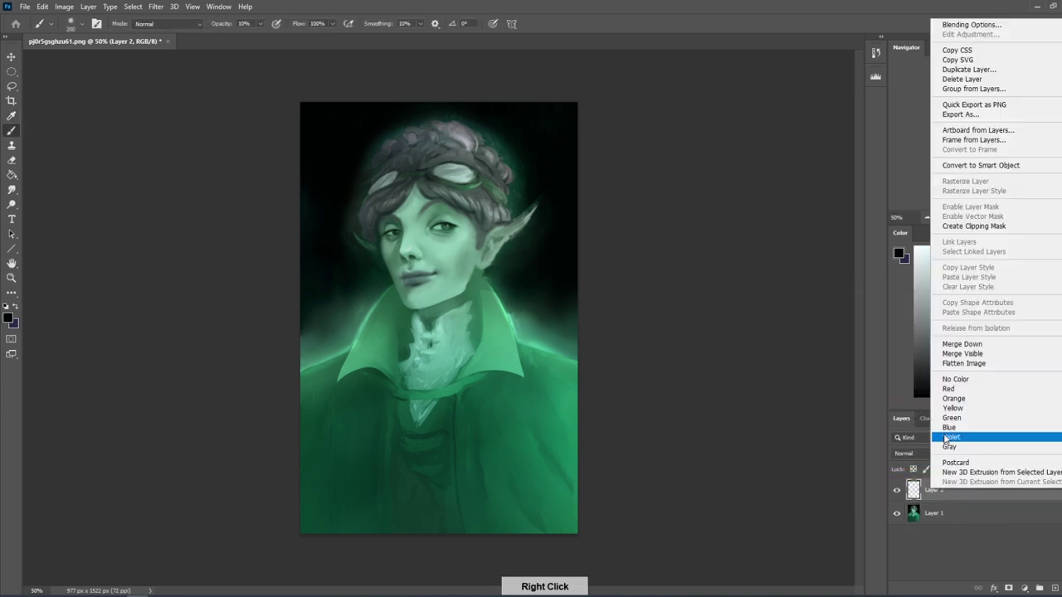
pyautogui.click(962, 342)
# Step: Darken the merged painting with Hue/Saturation at lightness -13, and select the whole canvas for copying
pyautogui.hotkey('ctrl', 'u')
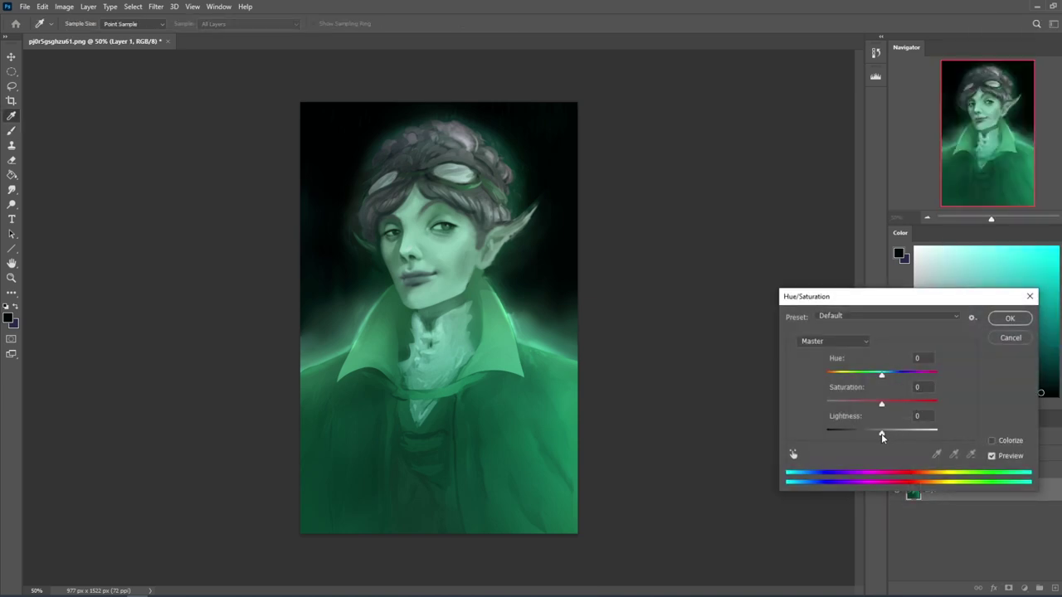
pyautogui.moveTo(881, 436); pyautogui.dragTo(877, 436)
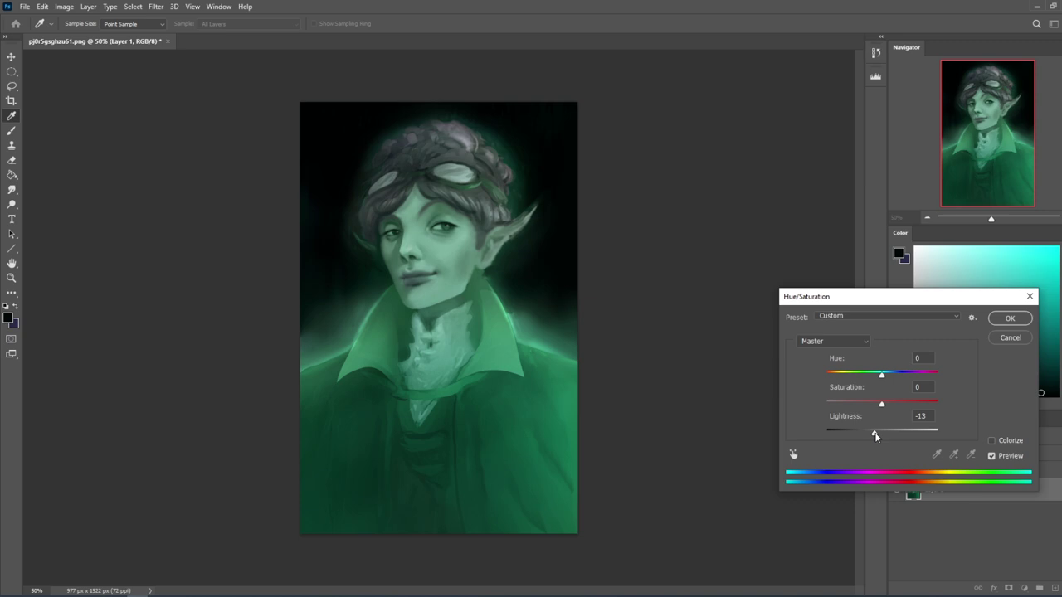
pyautogui.click(1010, 318)
pyautogui.hotkey('ctrl', 'a')
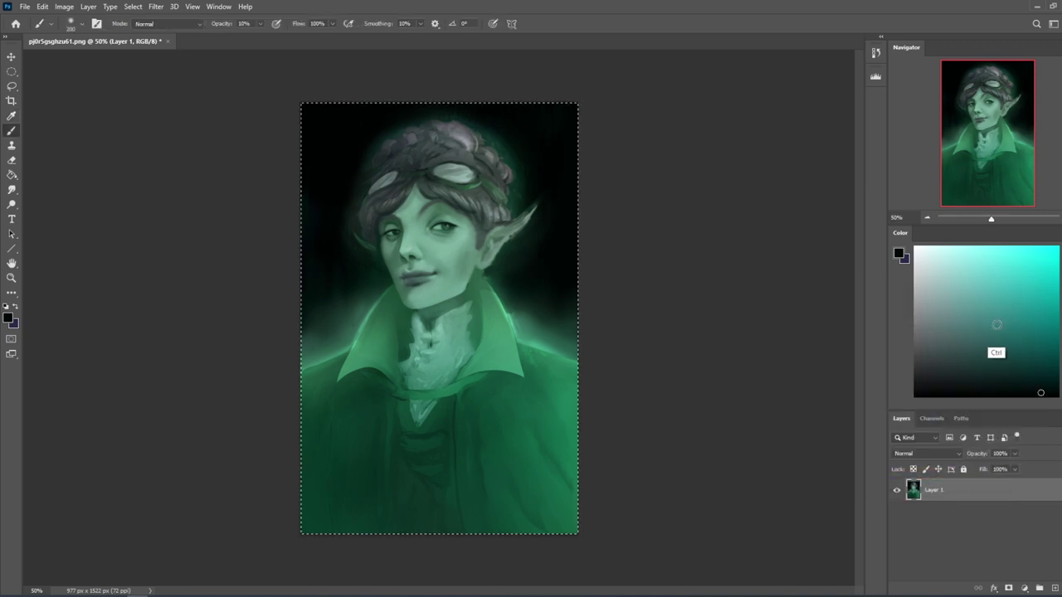
# Step: Revert the history to the Merge Down state and paste the darkened copy in place as a new layer
pyautogui.click(876, 53)
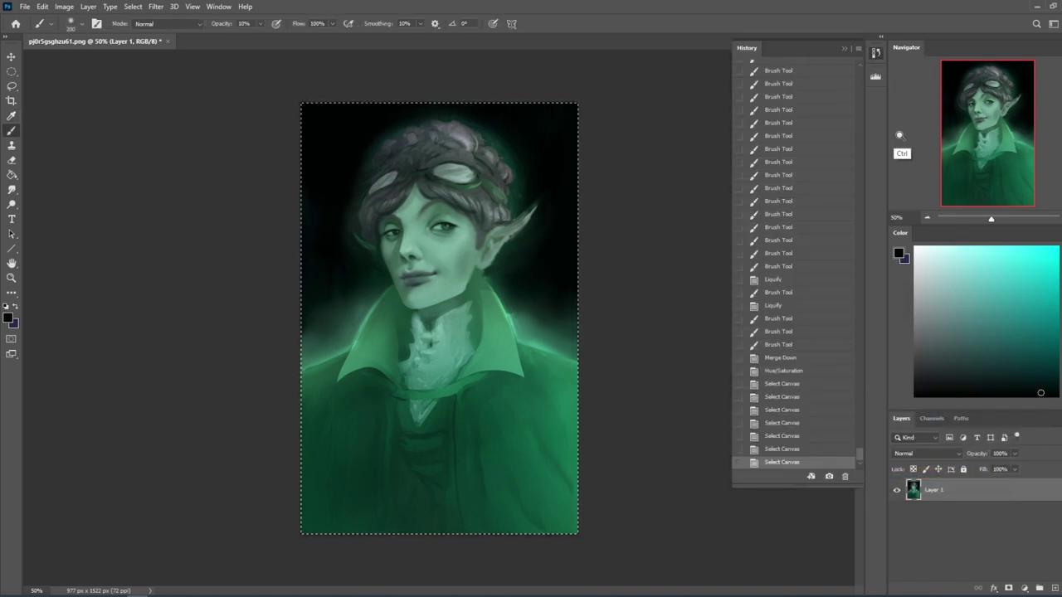
pyautogui.click(783, 450)
pyautogui.click(787, 358)
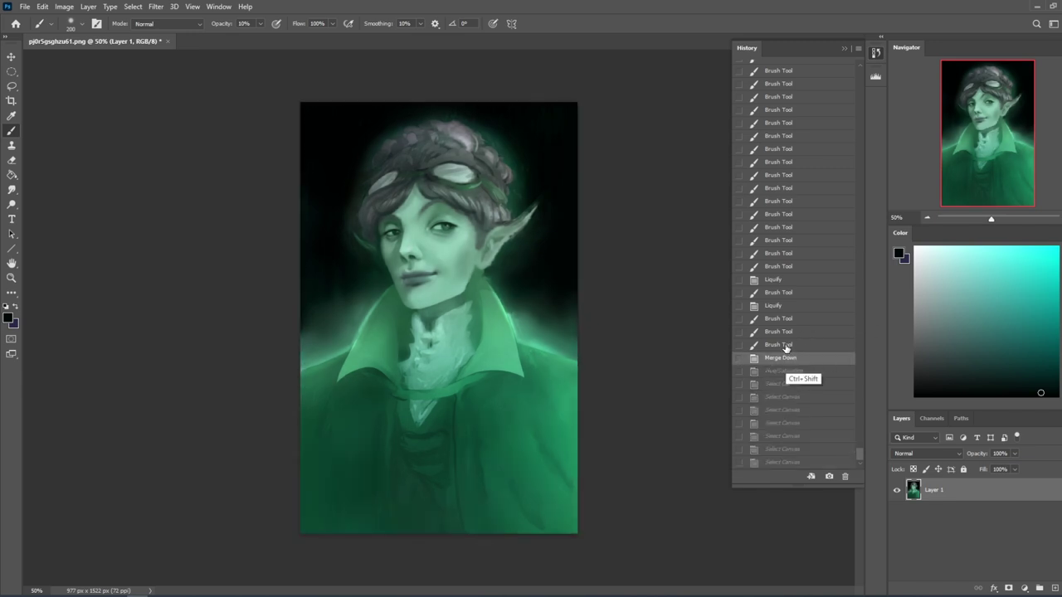
pyautogui.hotkey('ctrl', 'shift', 'v')
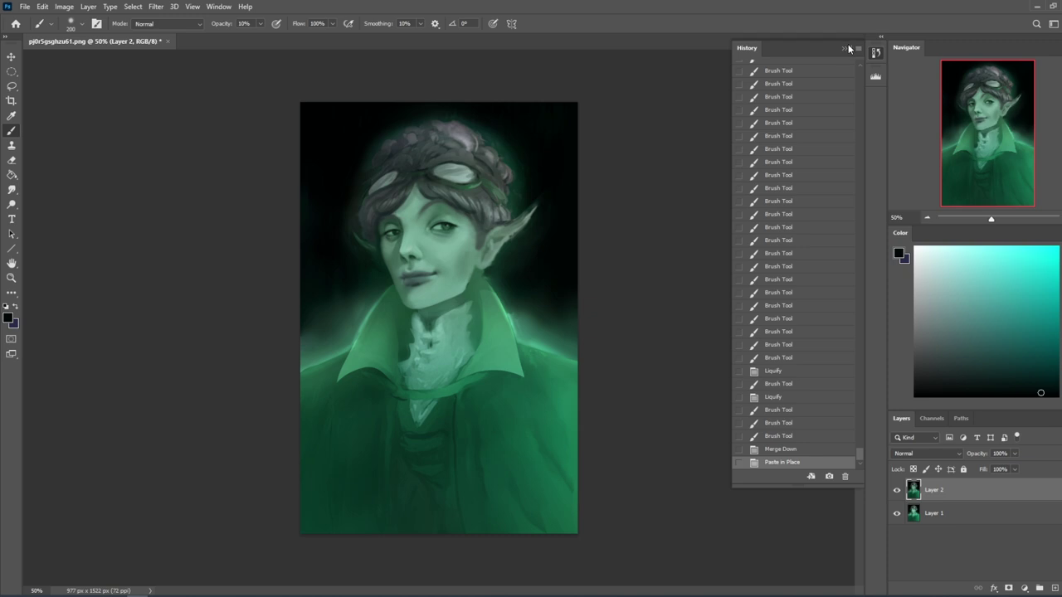
# Step: Erase the darkened layer along both collar edges and the shoulder glow with a 400 px Eraser at 100% opacity
pyautogui.press('e')
pyautogui.click(845, 49)
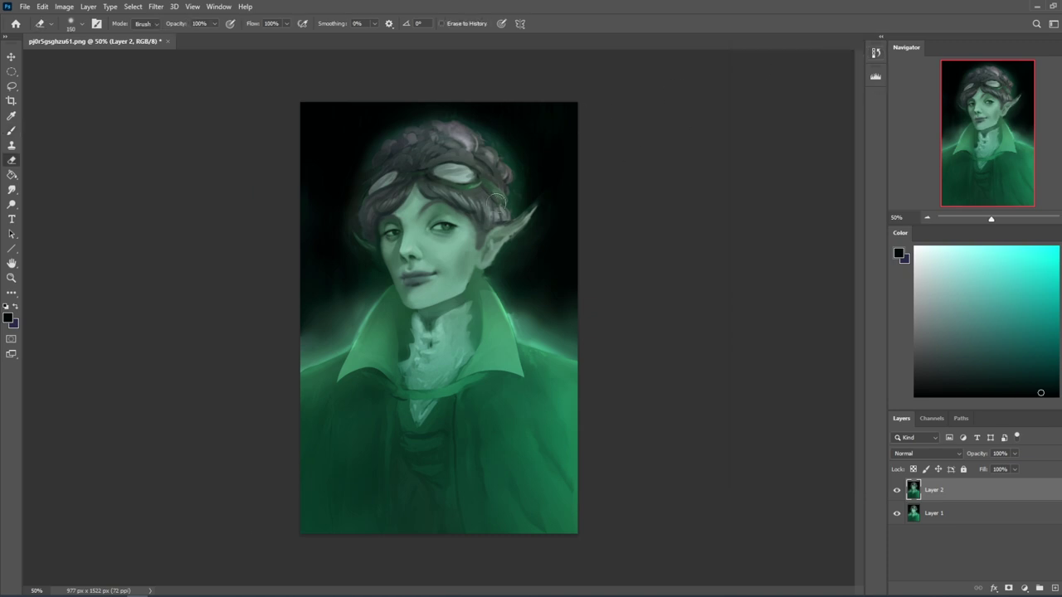
pyautogui.hotkey('ctrl', '-')
pyautogui.press(']')
pyautogui.moveTo(484, 290); pyautogui.dragTo(548, 356)
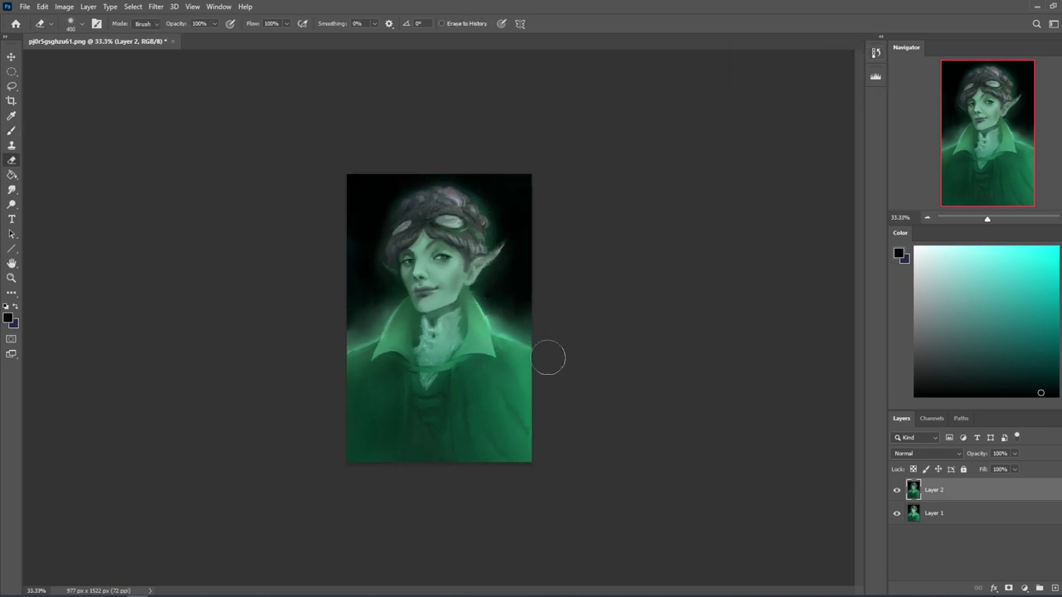
pyautogui.moveTo(394, 301); pyautogui.dragTo(364, 351)
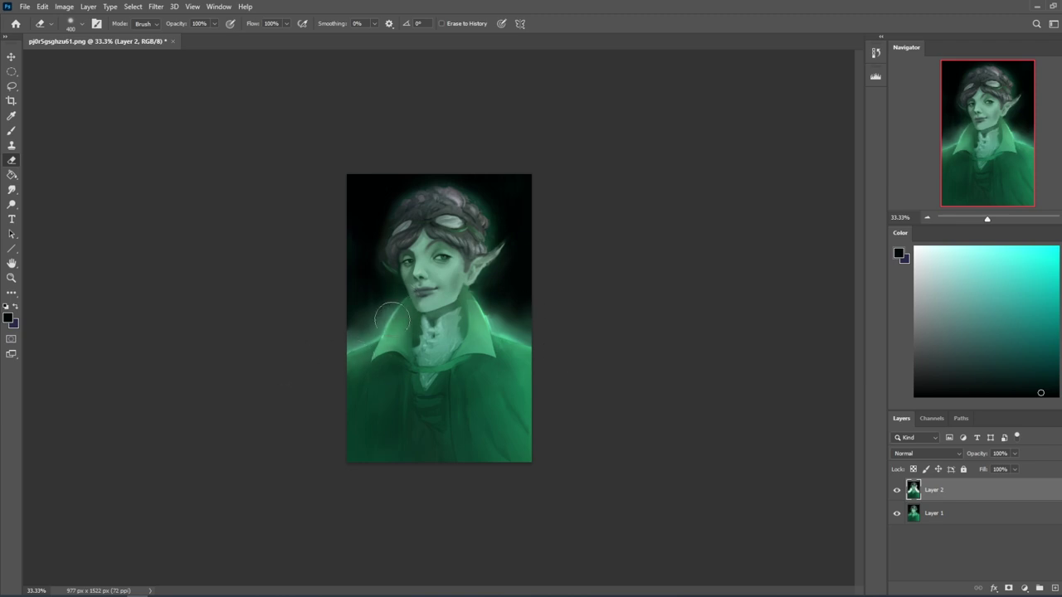
# Step: Compare the darkened layer with the original, and erase it over the hair and goggles with a soft Eraser up to 700 px
pyautogui.click(896, 494)
pyautogui.click(896, 494)
pyautogui.click(896, 495)
pyautogui.press(']')
pyautogui.press(']')
pyautogui.moveTo(441, 195)
pyautogui.mouseDown()
pyautogui.moveTo(417, 199)
pyautogui.moveTo(450, 189)
pyautogui.mouseUp()
pyautogui.press('[')
pyautogui.press('[')
pyautogui.press(']')
pyautogui.press(']')
pyautogui.press(']')
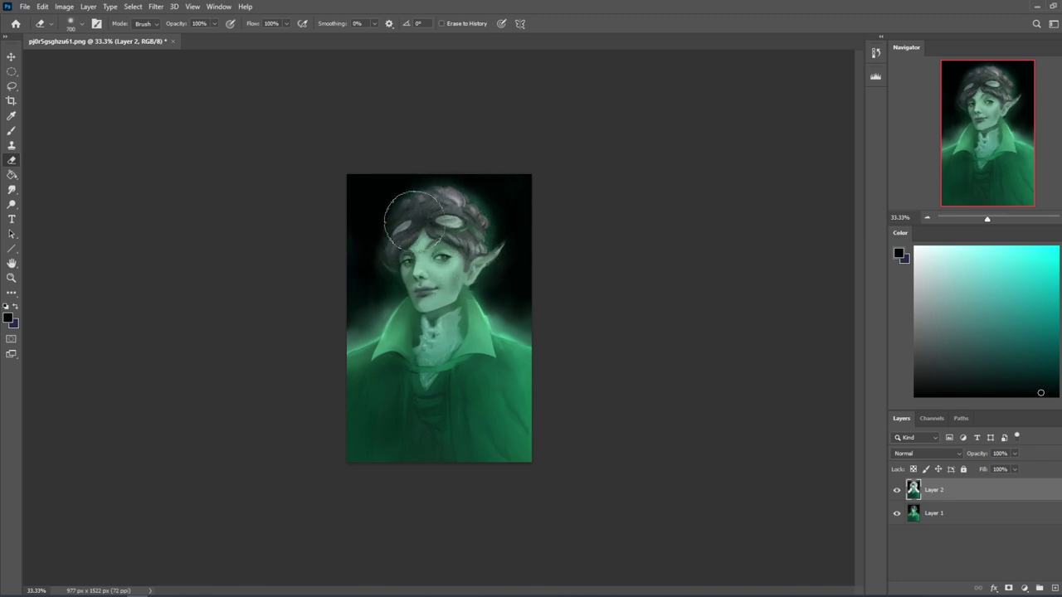
# Step: Merge the partly erased dark layer down into Layer 1
pyautogui.press('ctrl')
pyautogui.rightClick(942, 499)
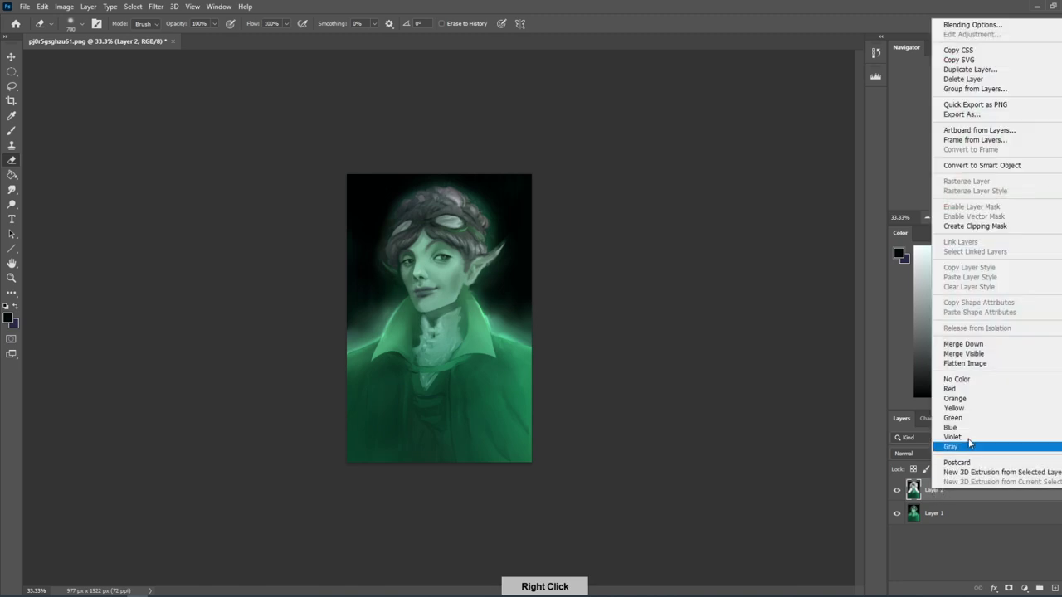
pyautogui.click(1000, 350)
# Step: Lasso the eye on the ear side and copy it to its own layer
pyautogui.press('l')
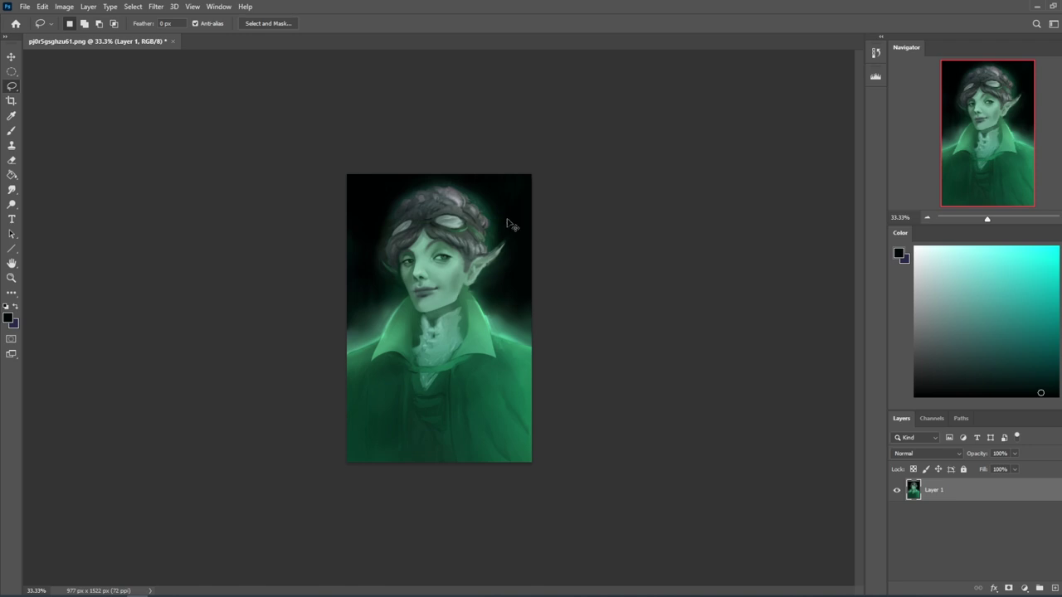
pyautogui.moveTo(430, 263); pyautogui.dragTo(428, 267)
pyautogui.hotkey('ctrl', 'j')
pyautogui.press('v')
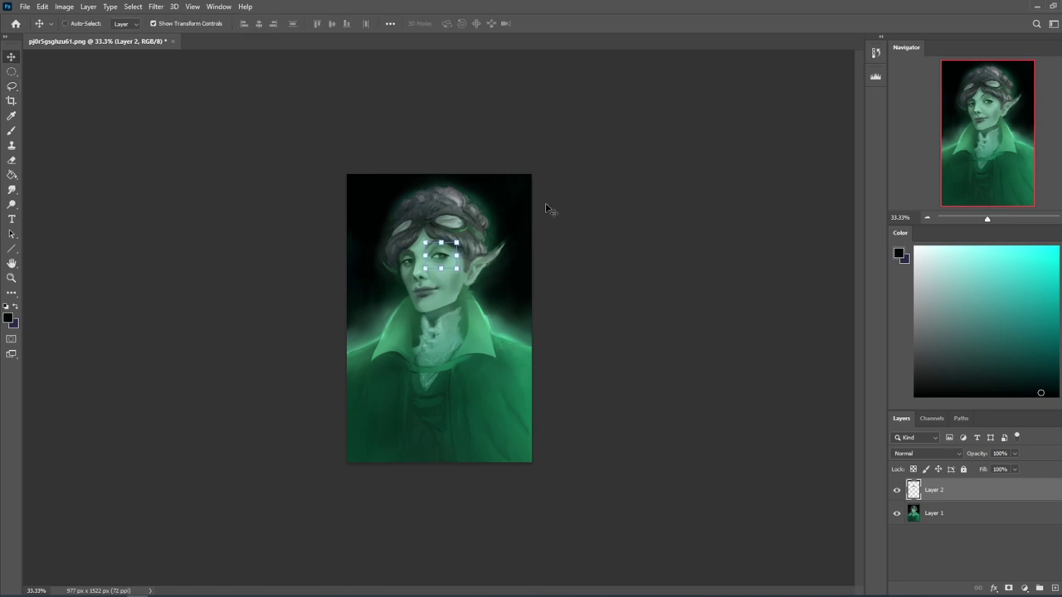
pyautogui.press('h')
pyautogui.press('z')
pyautogui.press('v')
pyautogui.press('e')
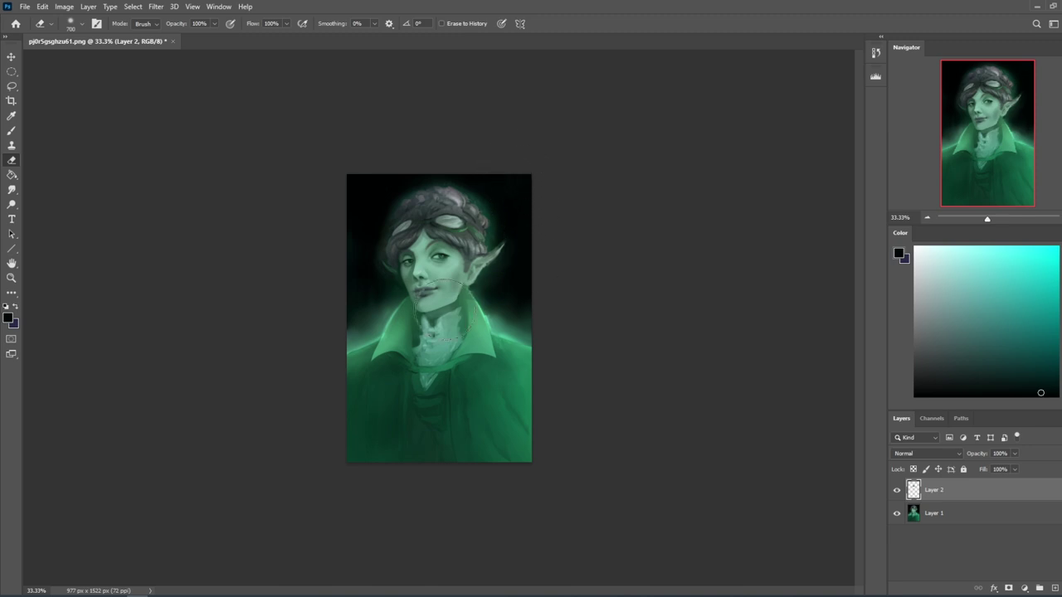
# Step: Compare the face with and without the copied eye layer, and set the Eraser to 150 px for its edges
pyautogui.click(895, 492)
pyautogui.click(896, 491)
pyautogui.click(895, 491)
pyautogui.click(896, 491)
pyautogui.press('m')
pyautogui.rightClick(432, 274)
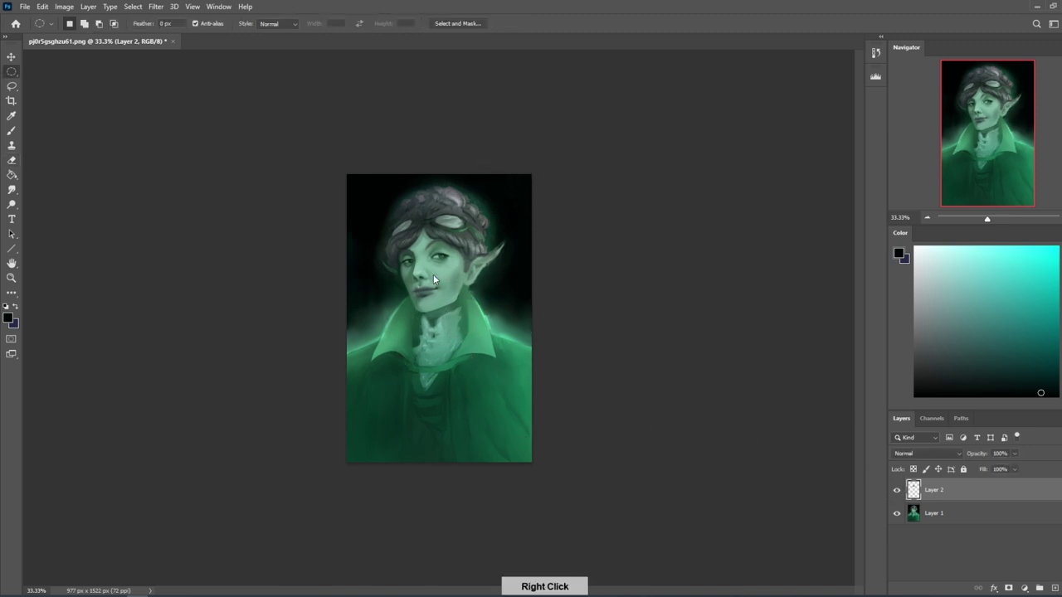
pyautogui.click(517, 250)
pyautogui.press('e')
pyautogui.press('[')
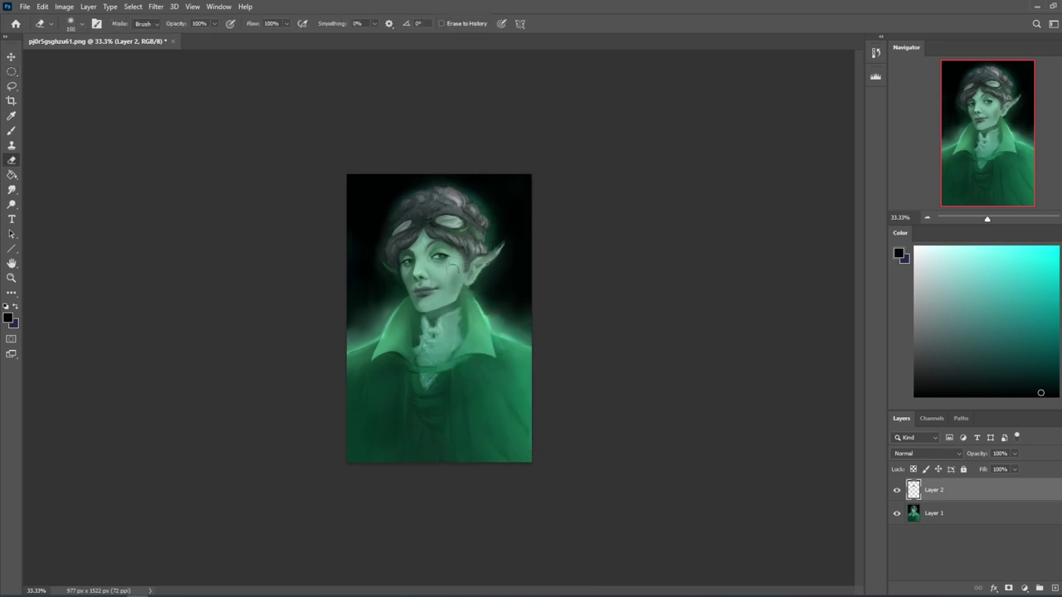
# Step: Reassign the Ctrl+F keyboard shortcut to Flip Canvas Horizontal, and mirror the portrait horizontally
pyautogui.hotkey('ctrl', 'f')
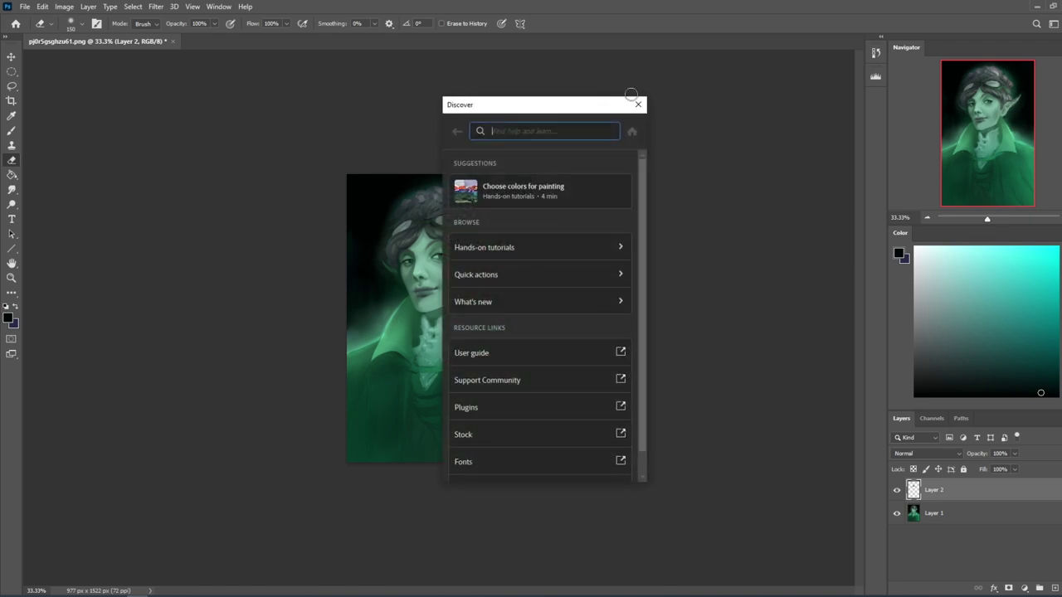
pyautogui.click(637, 102)
pyautogui.click(65, 7)
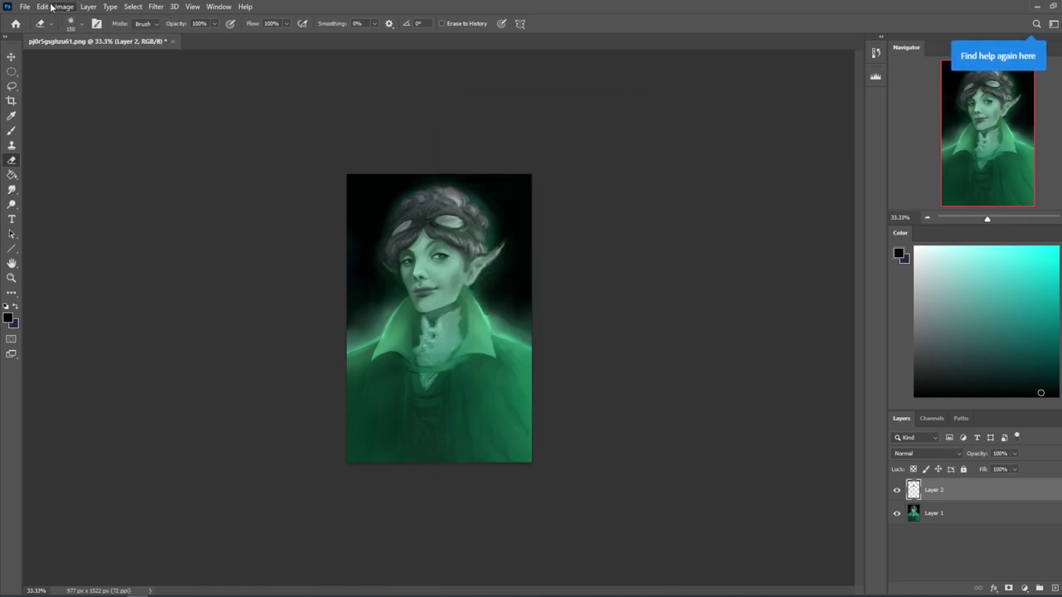
pyautogui.moveTo(20, 8)
pyautogui.moveTo(138, 481)
pyautogui.click(137, 447)
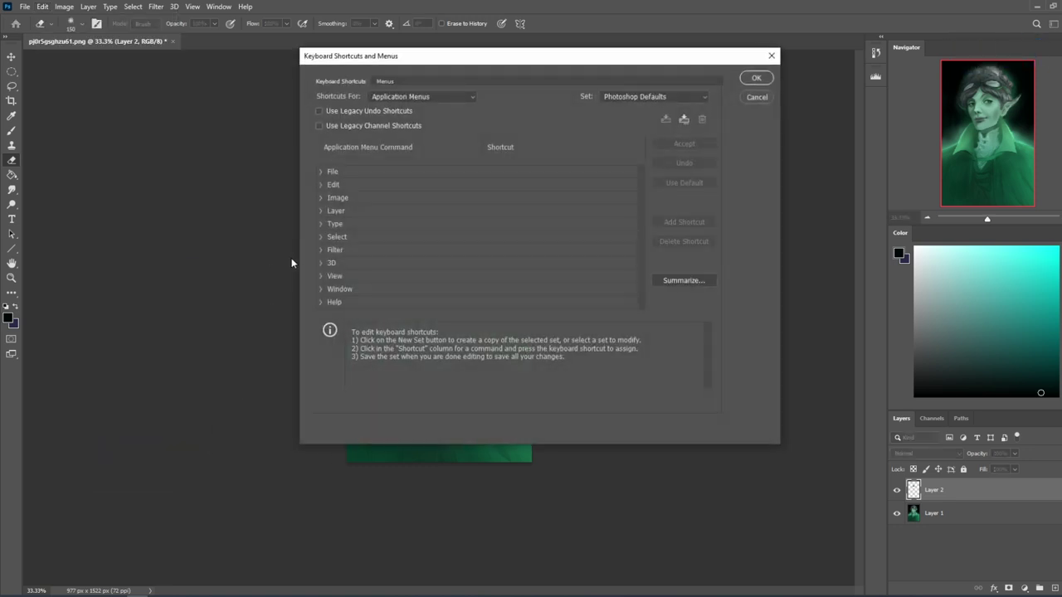
pyautogui.click(322, 200)
pyautogui.scroll(-10, 465, 246)
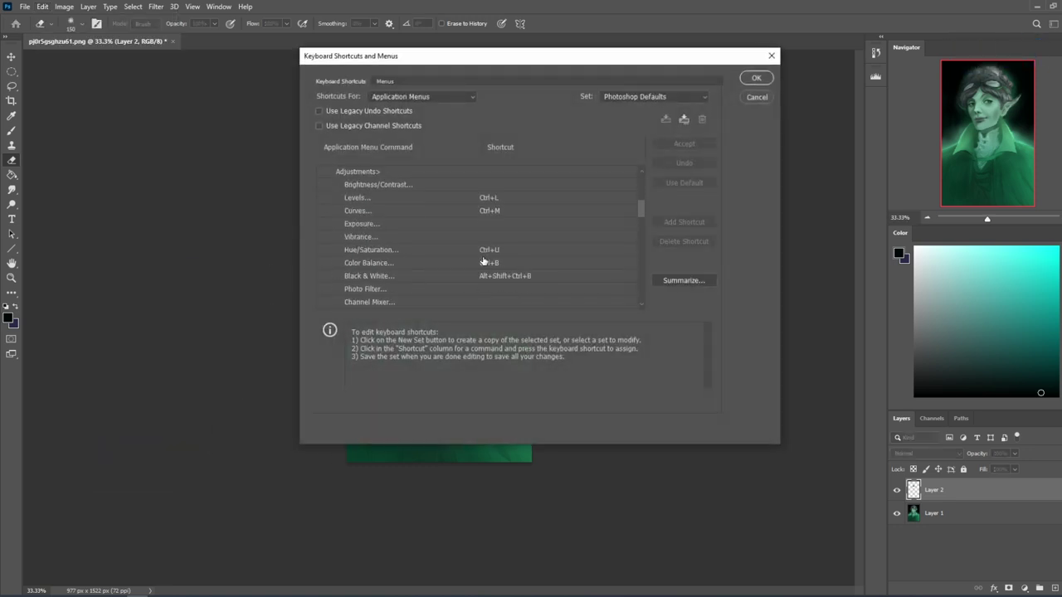
pyautogui.scroll(-4, 488, 265)
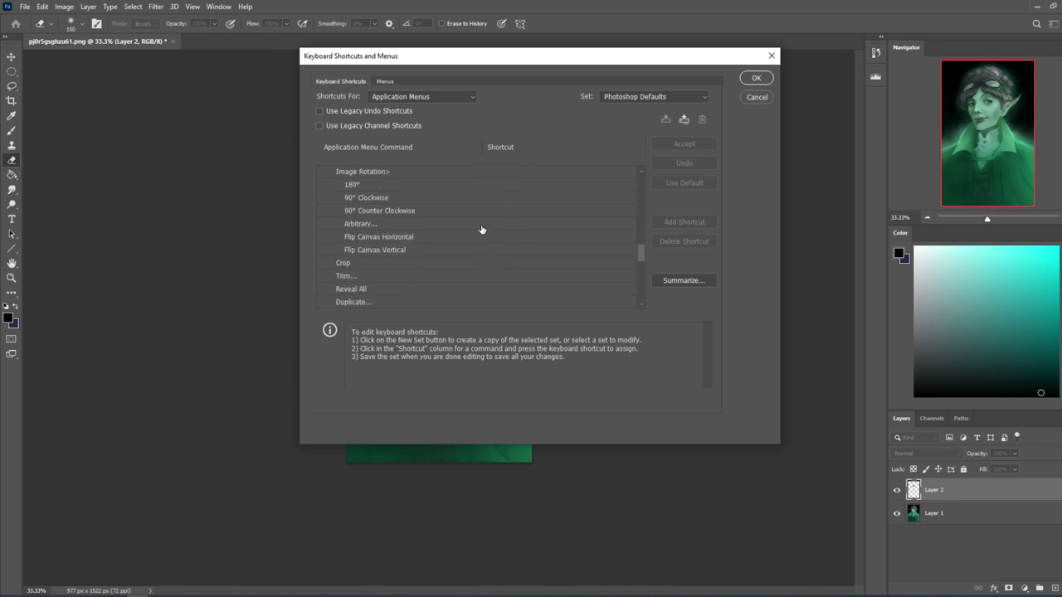
pyautogui.click(491, 237)
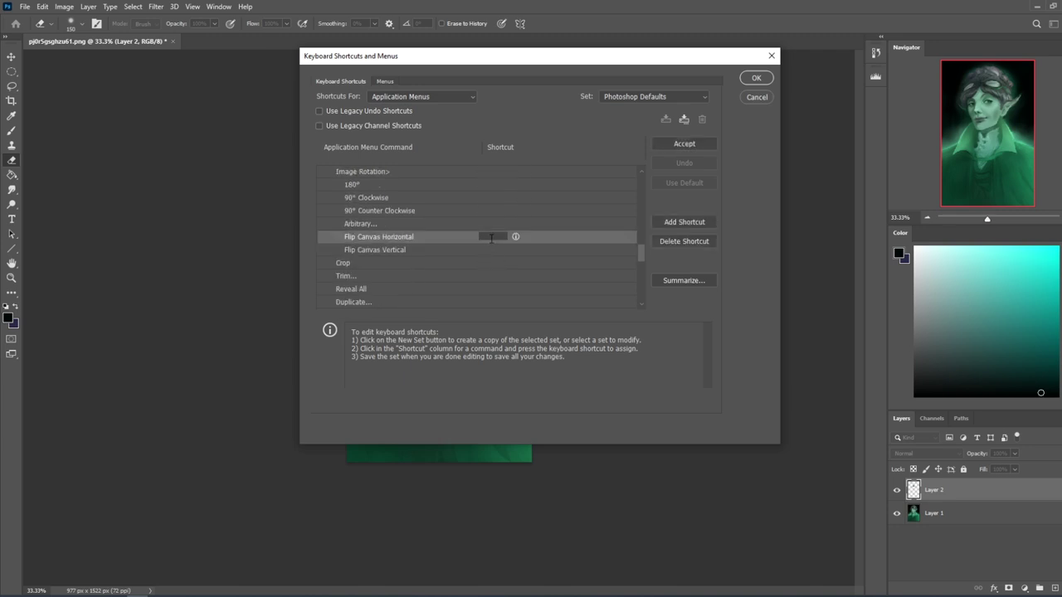
pyautogui.hotkey('ctrl', 'f')
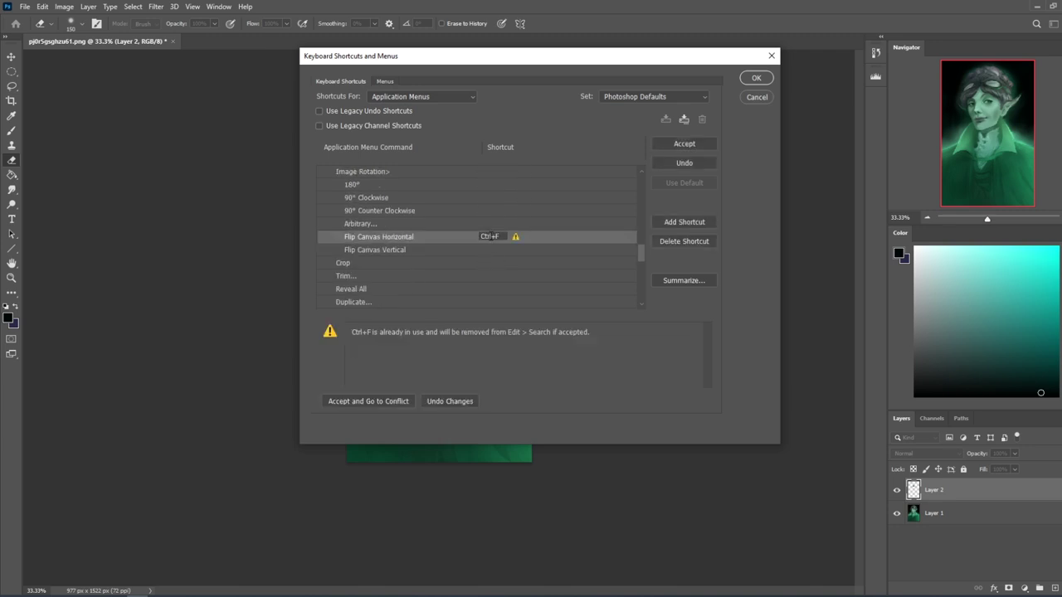
pyautogui.click(681, 145)
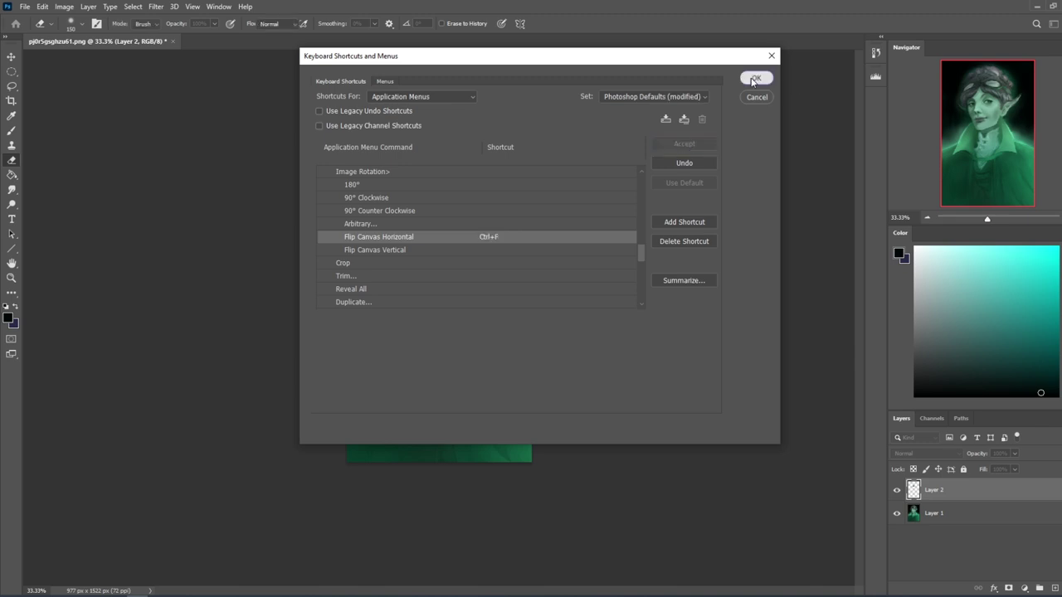
pyautogui.click(755, 78)
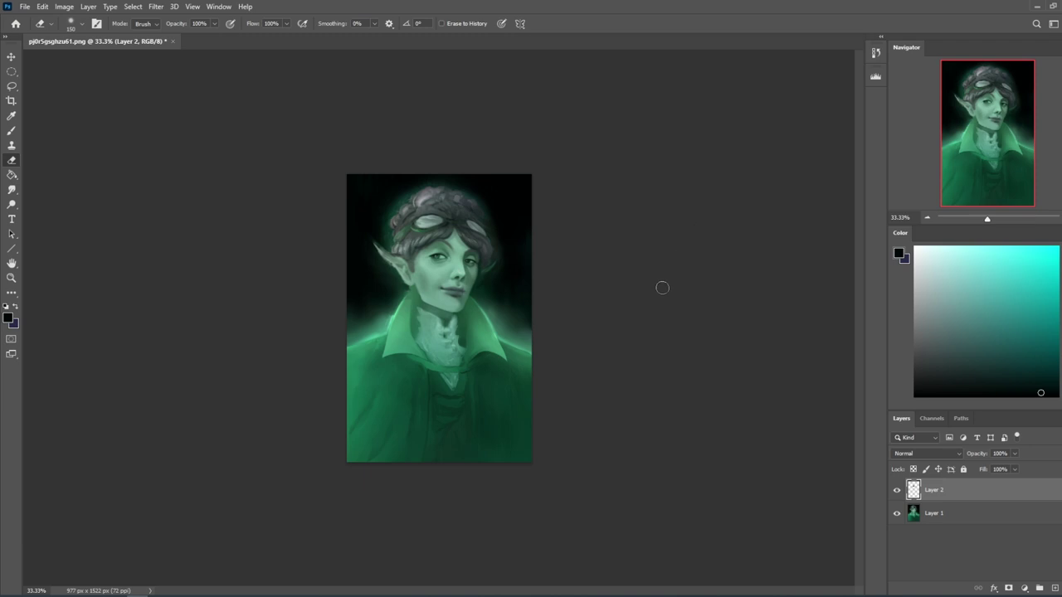
# Step: Choose the Smudge tool and merge the copied eye layer down into Layer 1
pyautogui.click(15, 190)
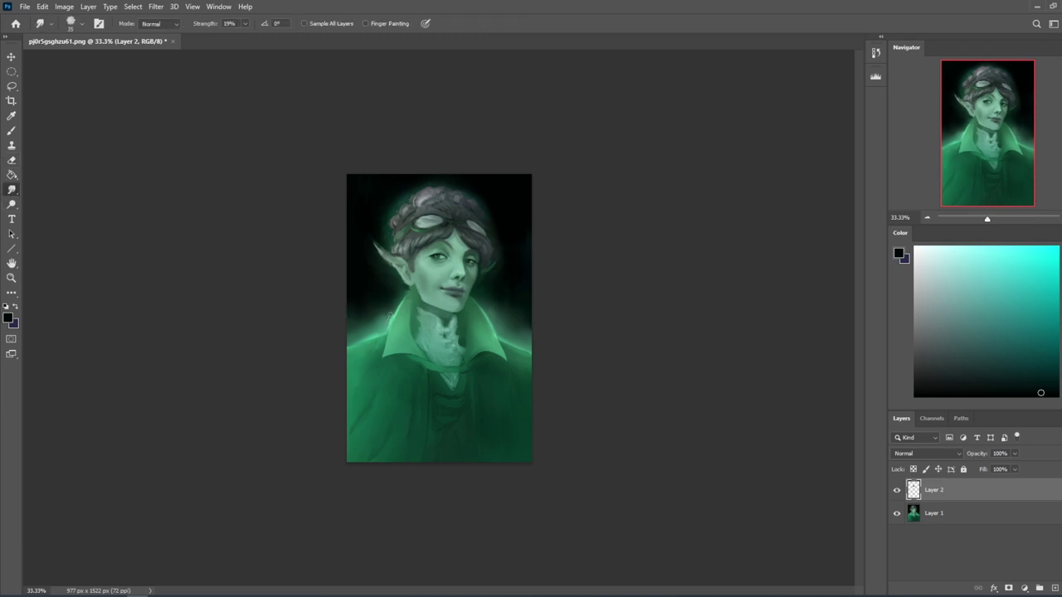
pyautogui.click(1019, 522)
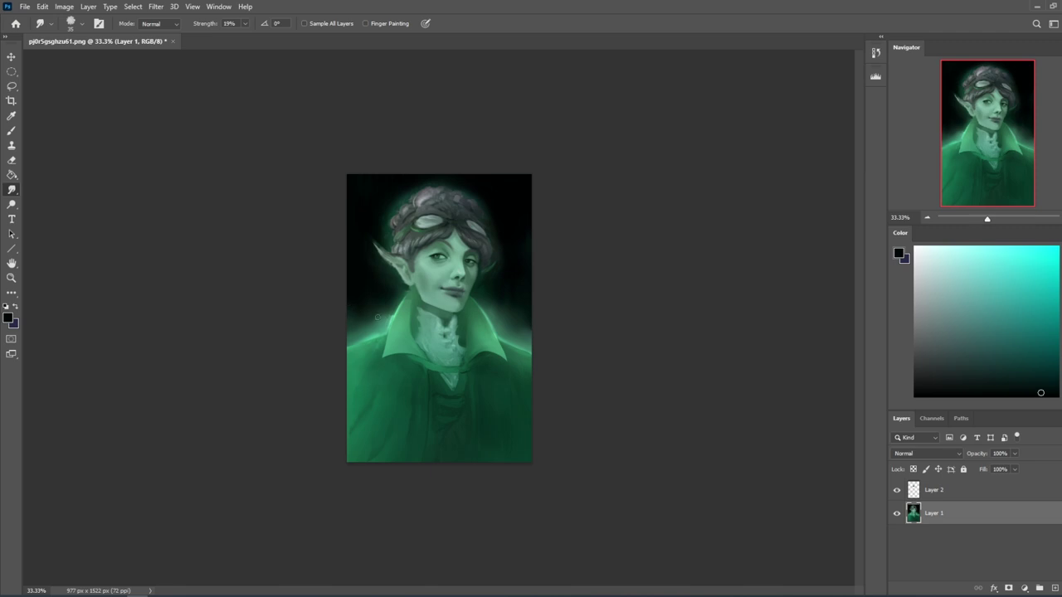
pyautogui.click(896, 490)
pyautogui.rightClick(971, 505)
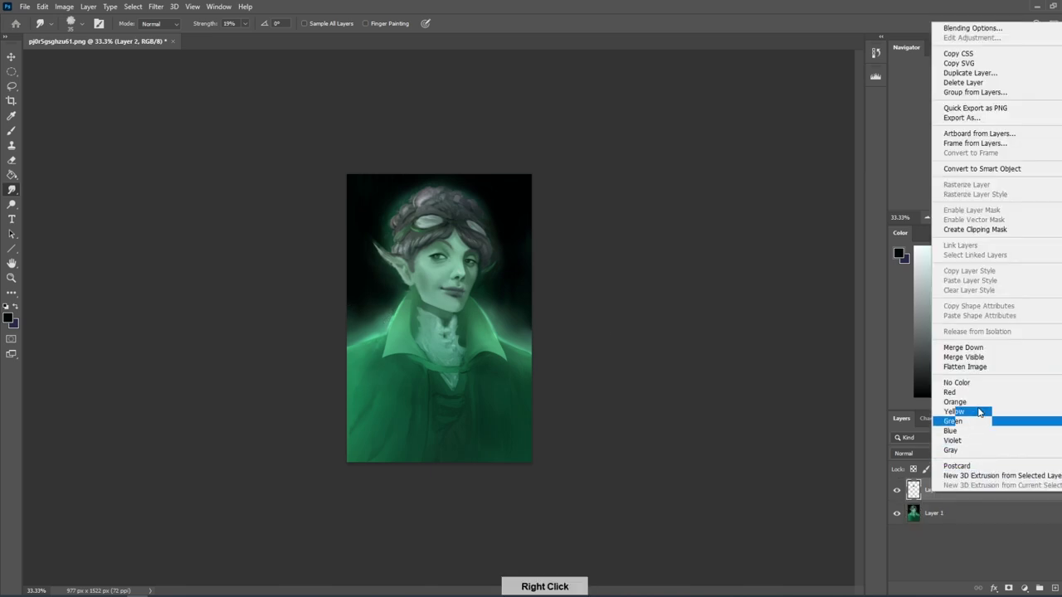
pyautogui.click(966, 349)
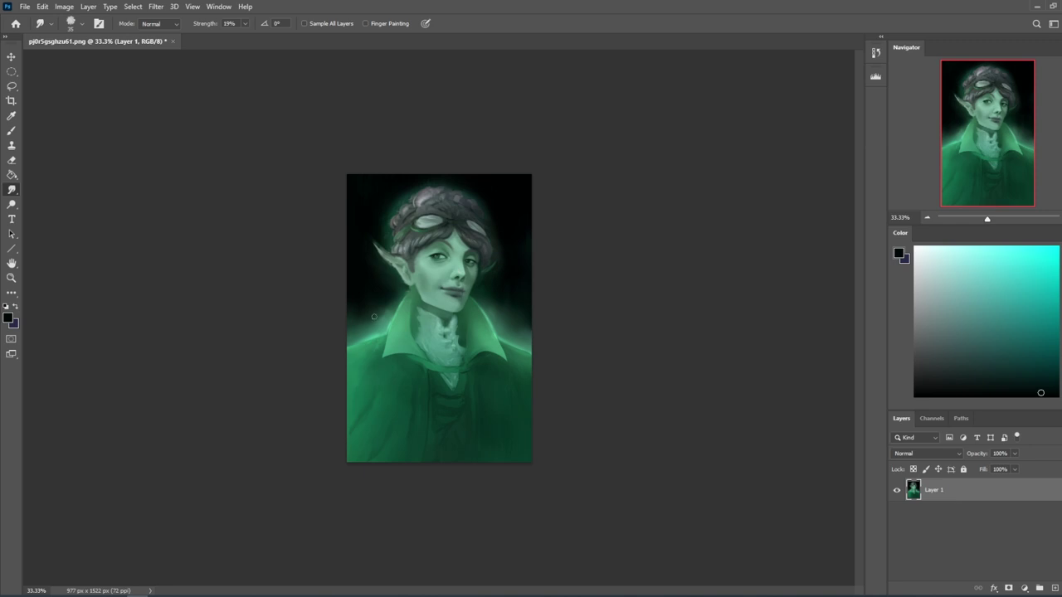
# Step: Lasso the coat below the ear-side collar, copy it to its own layer, and reshape it over the shoulder and chest
pyautogui.press('l')
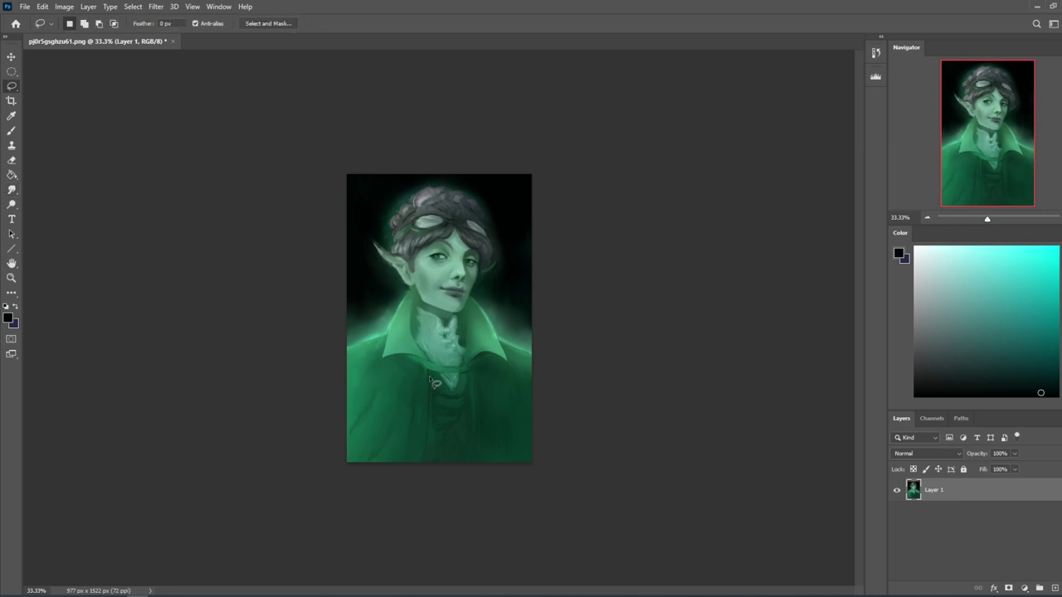
pyautogui.moveTo(359, 373)
pyautogui.mouseDown()
pyautogui.moveTo(366, 479)
pyautogui.moveTo(417, 442)
pyautogui.moveTo(423, 386)
pyautogui.mouseUp()
pyautogui.hotkey('ctrl', 'j')
pyautogui.press('v')
pyautogui.moveTo(396, 351); pyautogui.dragTo(403, 305)
pyautogui.moveTo(390, 389); pyautogui.dragTo(396, 410)
pyautogui.click(561, 23)
# Step: Erase the copied coat layer over the collar and shoulder with a soft Eraser up to 600 px, comparing with and without it
pyautogui.press('e')
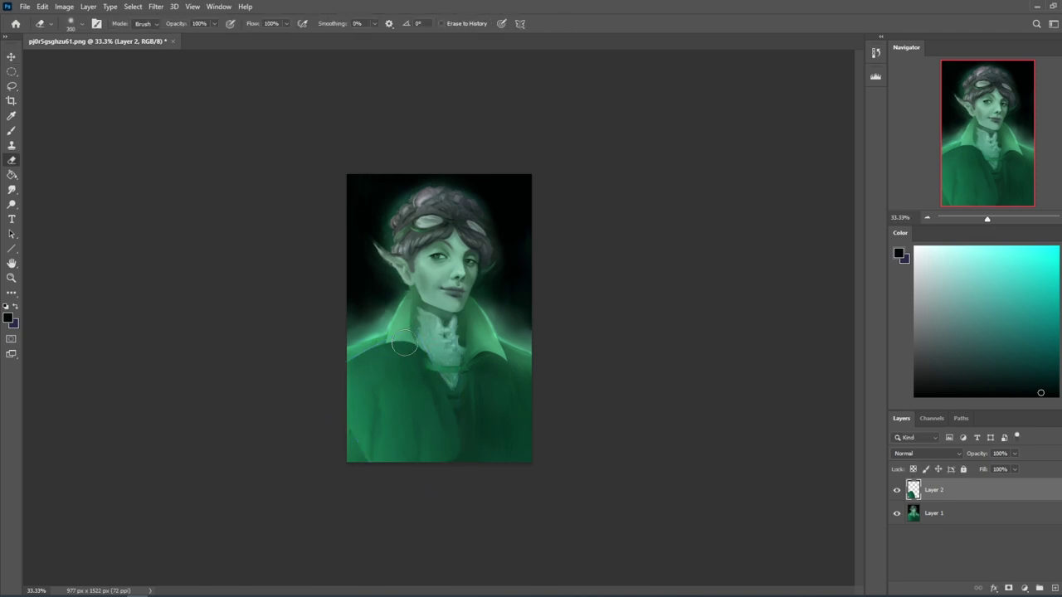
pyautogui.moveTo(405, 342); pyautogui.dragTo(376, 355)
pyautogui.press(']')
pyautogui.press(']')
pyautogui.click(350, 373)
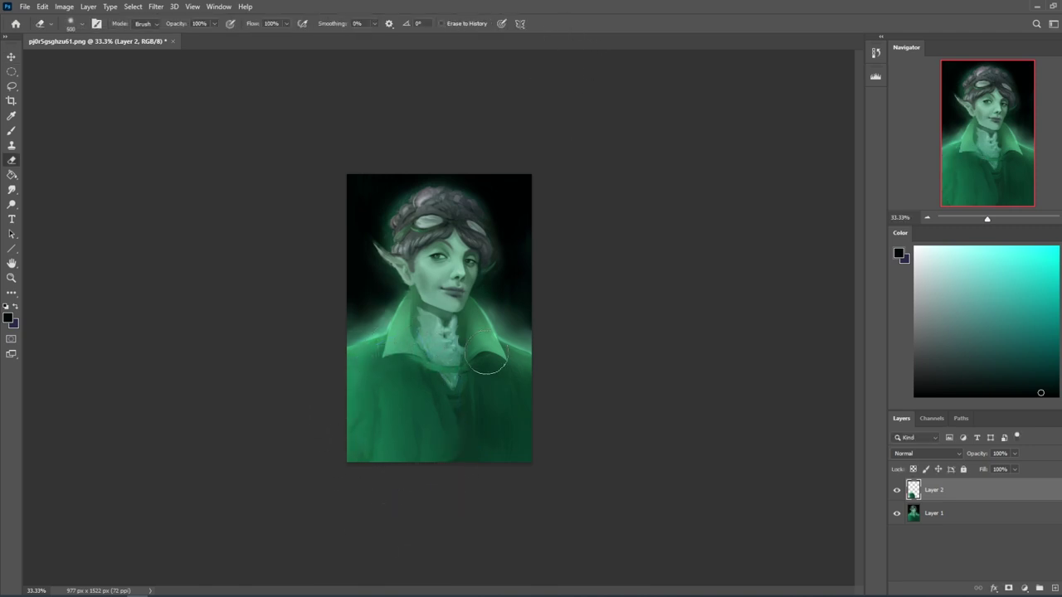
pyautogui.click(897, 491)
pyautogui.click(897, 491)
pyautogui.click(896, 492)
pyautogui.click(898, 493)
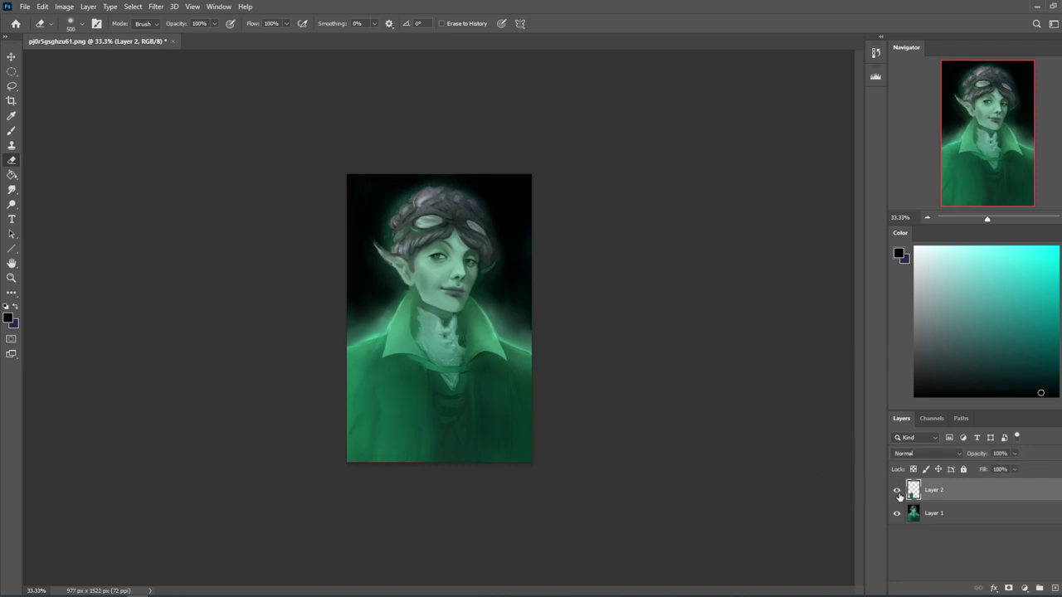
# Step: Mirror the canvas back horizontally and merge the coat layer down into Layer 1
pyautogui.hotkey('ctrl', 'z')
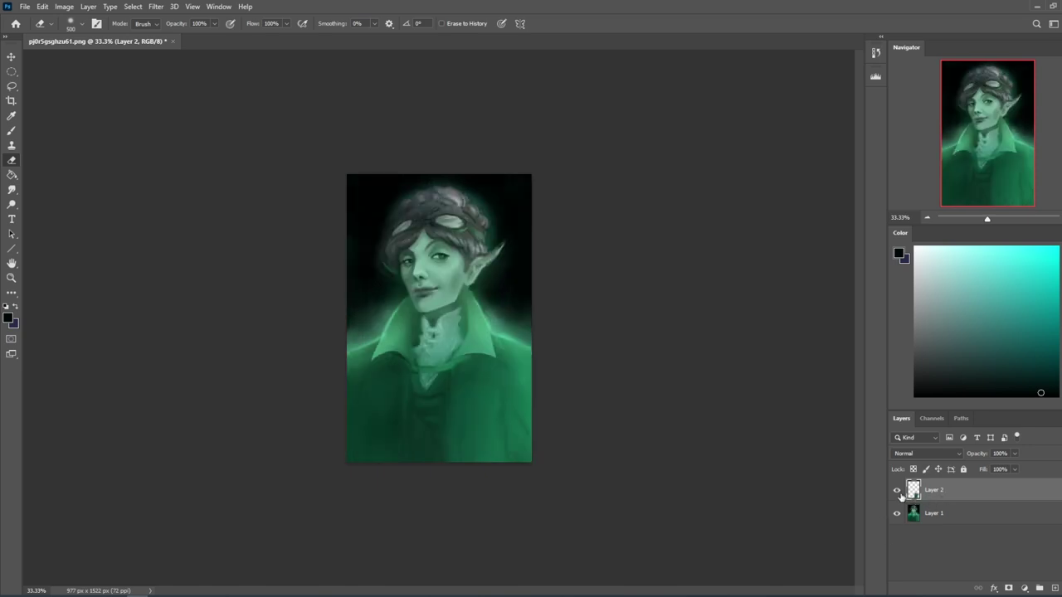
pyautogui.rightClick(902, 495)
pyautogui.click(970, 352)
# Step: Dodge the highlights of the lower coat and shirt at 15% exposure with a soft brush of about 1100 px
pyautogui.press('b')
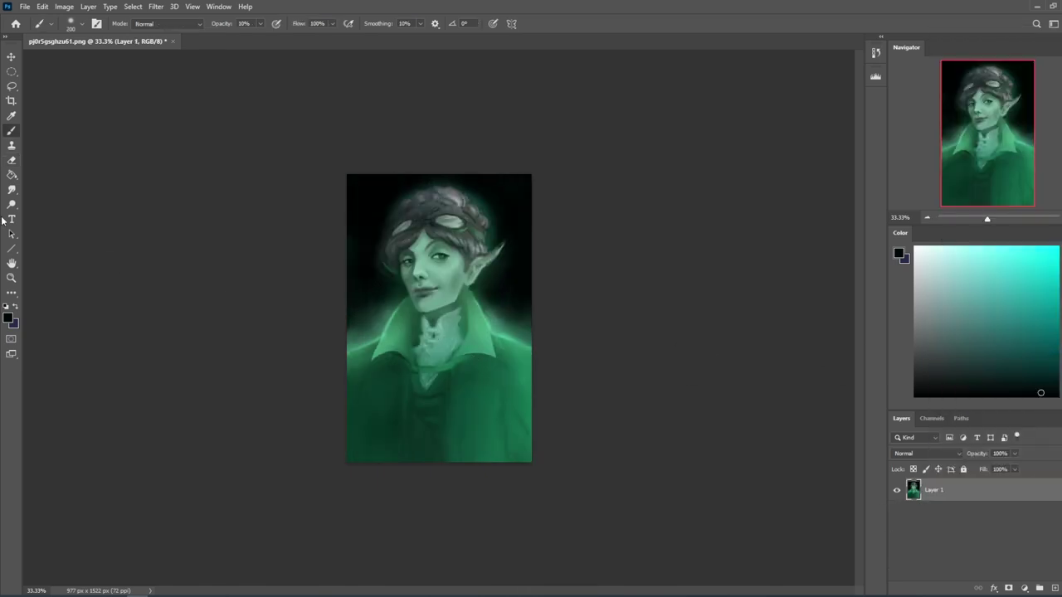
pyautogui.click(11, 204)
pyautogui.press(']')
pyautogui.press(']')
pyautogui.moveTo(414, 494)
pyautogui.mouseDown()
pyautogui.moveTo(376, 396)
pyautogui.moveTo(463, 504)
pyautogui.moveTo(417, 551)
pyautogui.moveTo(458, 492)
pyautogui.mouseUp()
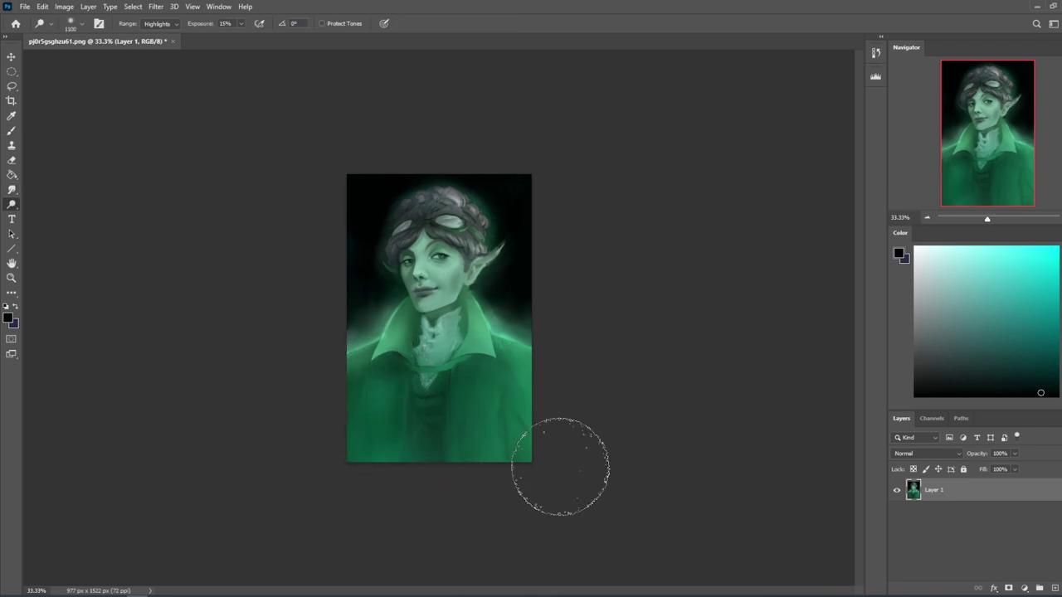
pyautogui.press('[')
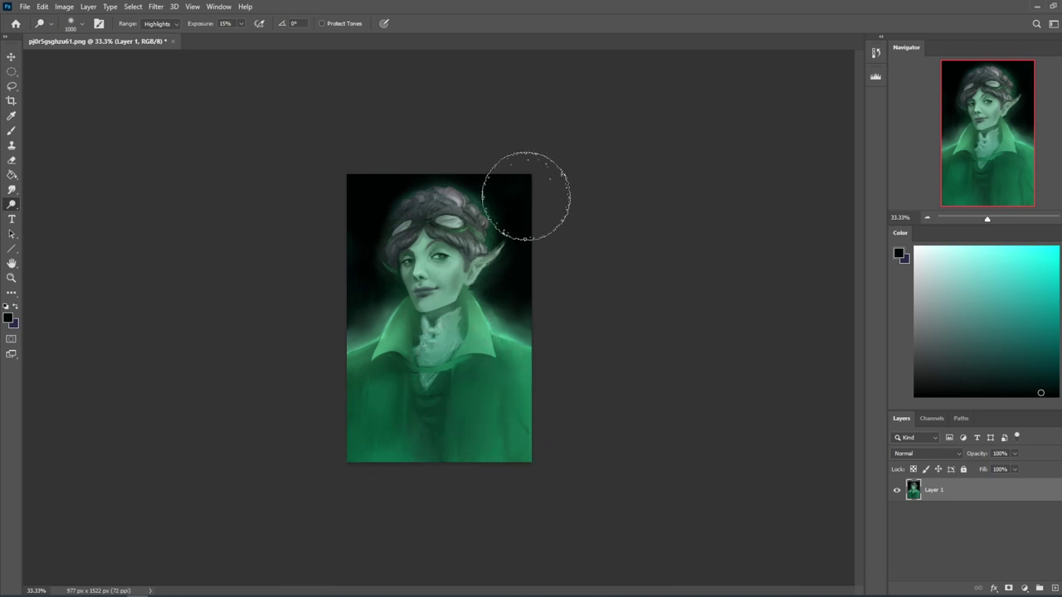
# Step: Try to dodge the glow beside the collar at 37% exposure
pyautogui.click(12, 190)
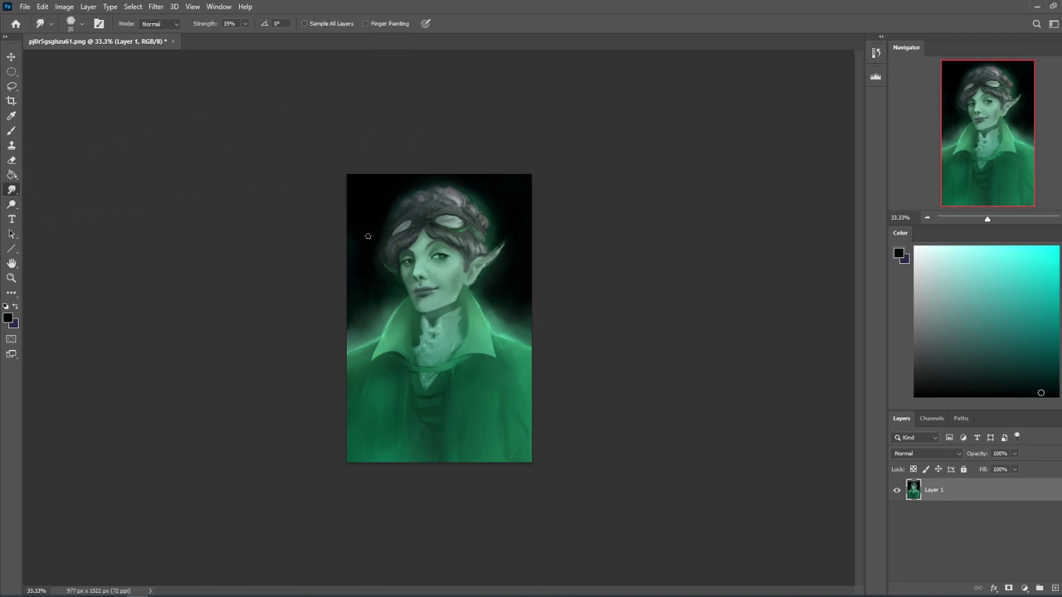
pyautogui.click(10, 205)
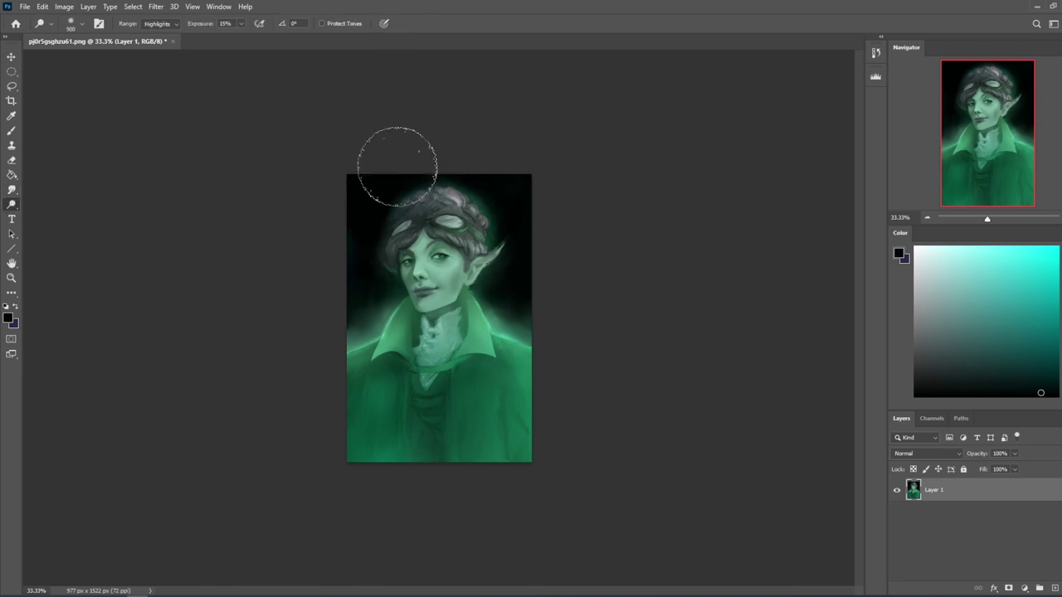
pyautogui.moveTo(242, 24); pyautogui.dragTo(251, 39)
pyautogui.press(']')
pyautogui.press(']')
pyautogui.press(']')
pyautogui.press('[')
pyautogui.press('[')
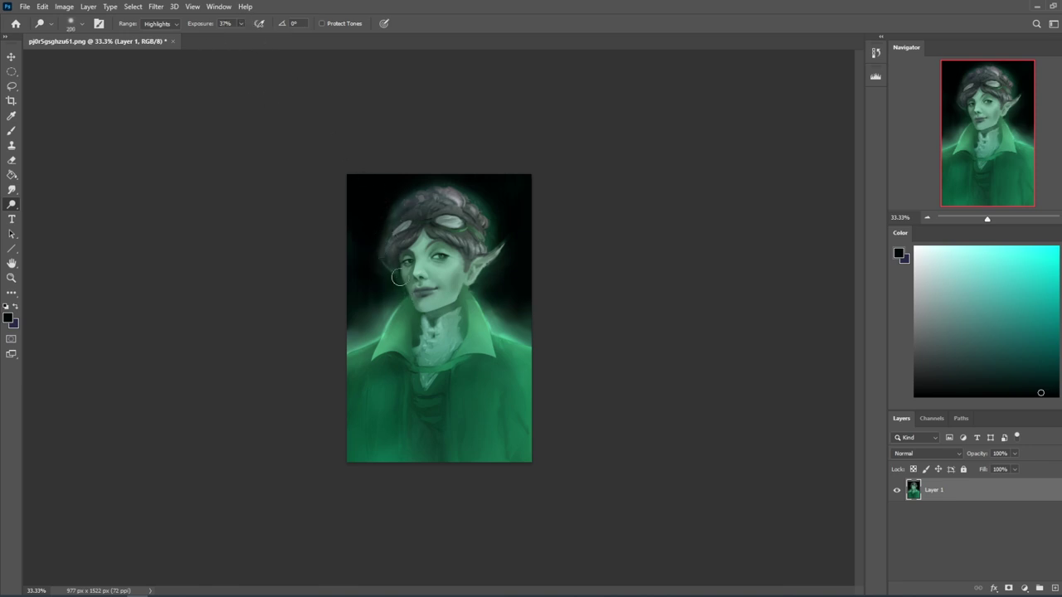
pyautogui.press(']')
pyautogui.moveTo(398, 299); pyautogui.dragTo(363, 328)
pyautogui.hotkey('ctrl', 'z')
# Step: Dodge the green glow on both sides of the collar down to the shoulders at 25% exposure with a 300 px brush
pyautogui.click(238, 24)
pyautogui.press(']')
pyautogui.press(']')
pyautogui.moveTo(399, 301); pyautogui.dragTo(367, 330)
pyautogui.moveTo(488, 293); pyautogui.dragTo(520, 335)
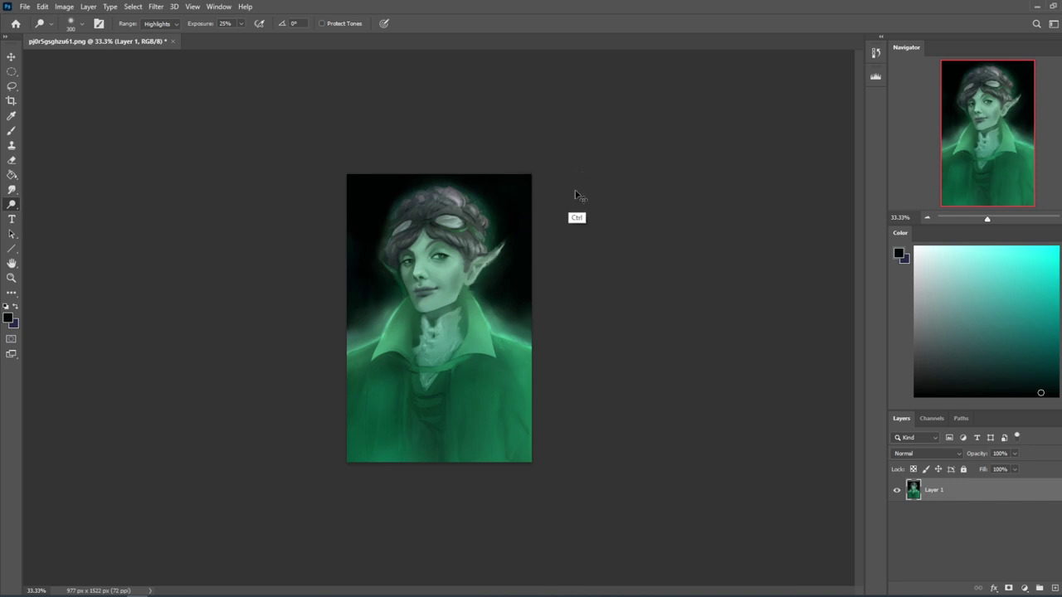
# Step: Lasso the shirt between the coat fronts and paint it a sampled dark green with a 1300 px brush at 56% opacity
pyautogui.press('b')
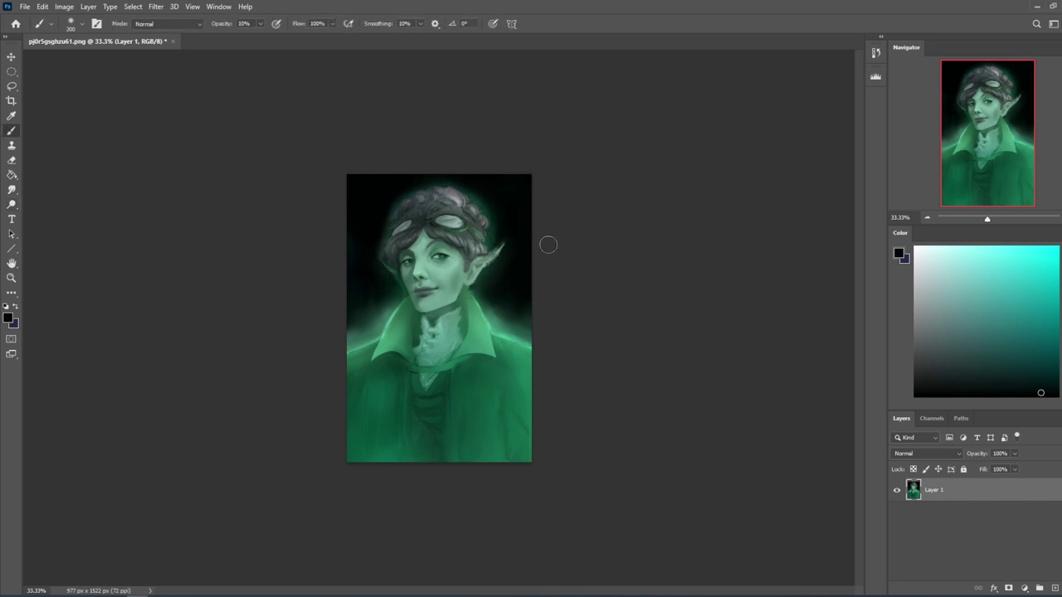
pyautogui.press('l')
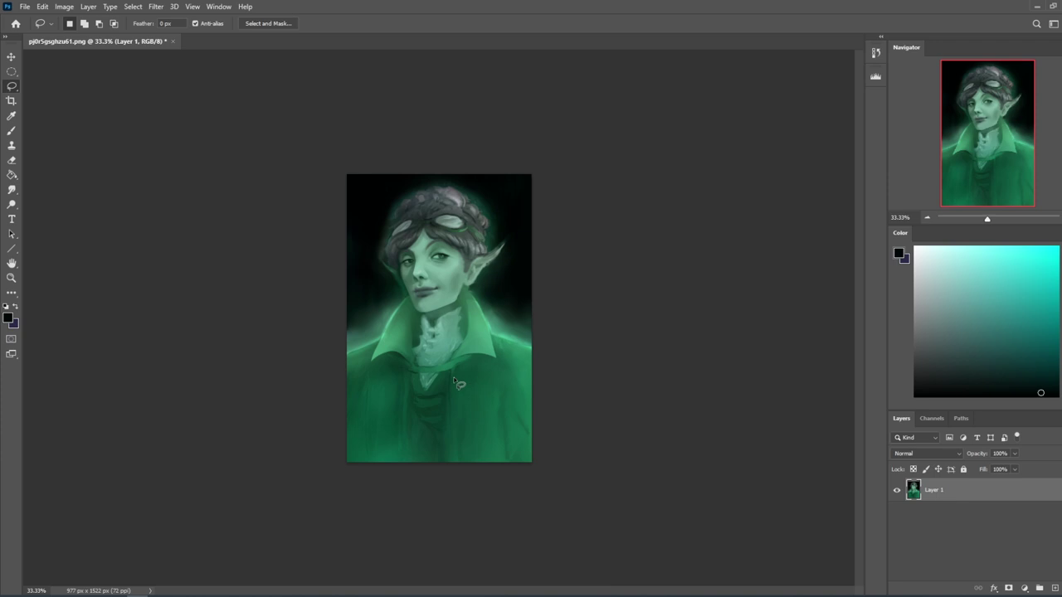
pyautogui.moveTo(456, 477)
pyautogui.mouseDown()
pyautogui.moveTo(403, 459)
pyautogui.moveTo(408, 375)
pyautogui.moveTo(467, 377)
pyautogui.mouseUp()
pyautogui.hotkey('ctrl', 'd')
pyautogui.press('b')
pyautogui.keyDown('alt'); pyautogui.click(419, 409); pyautogui.keyUp('alt')
pyautogui.press(']')
pyautogui.press(']')
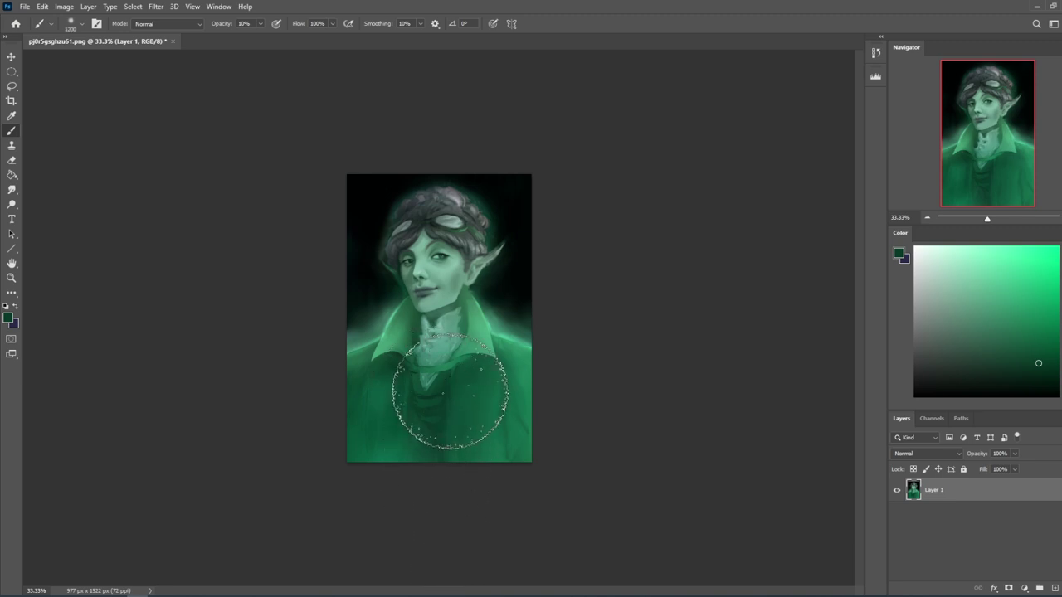
pyautogui.click(260, 24)
pyautogui.moveTo(262, 37); pyautogui.dragTo(285, 37)
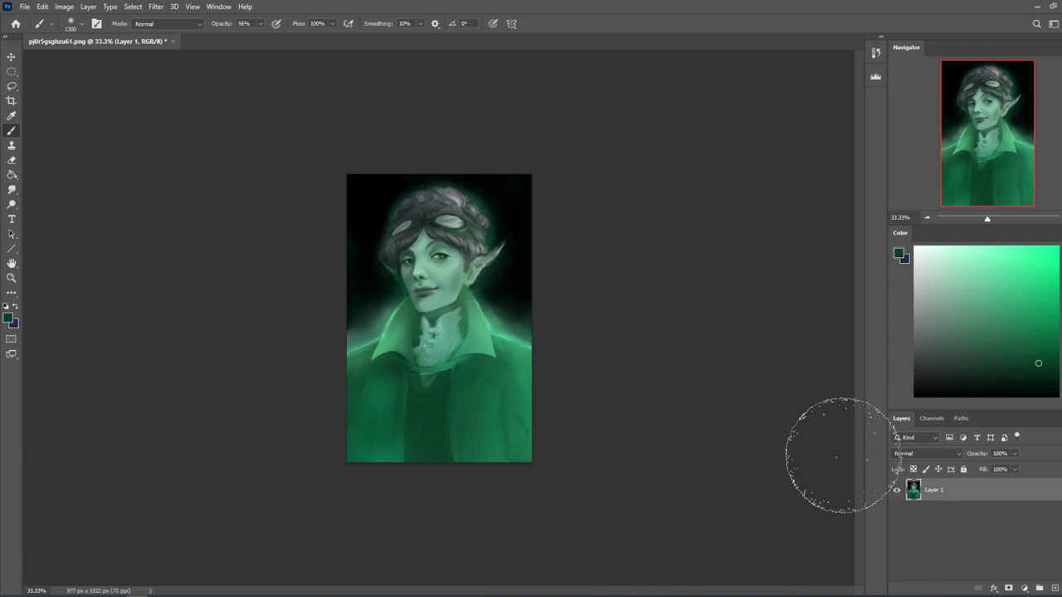
pyautogui.press('m')
pyautogui.rightClick(461, 350)
pyautogui.click(484, 357)
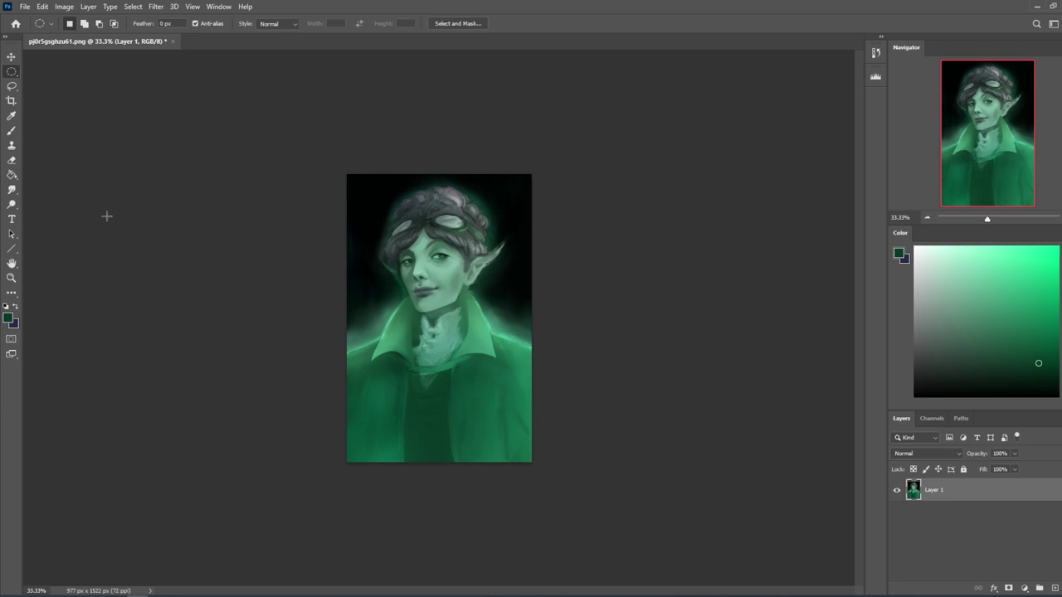
# Step: Add an empty layer above Layer 1 and reduce the Brush size to 125 px
pyautogui.click(1054, 588)
pyautogui.press('b')
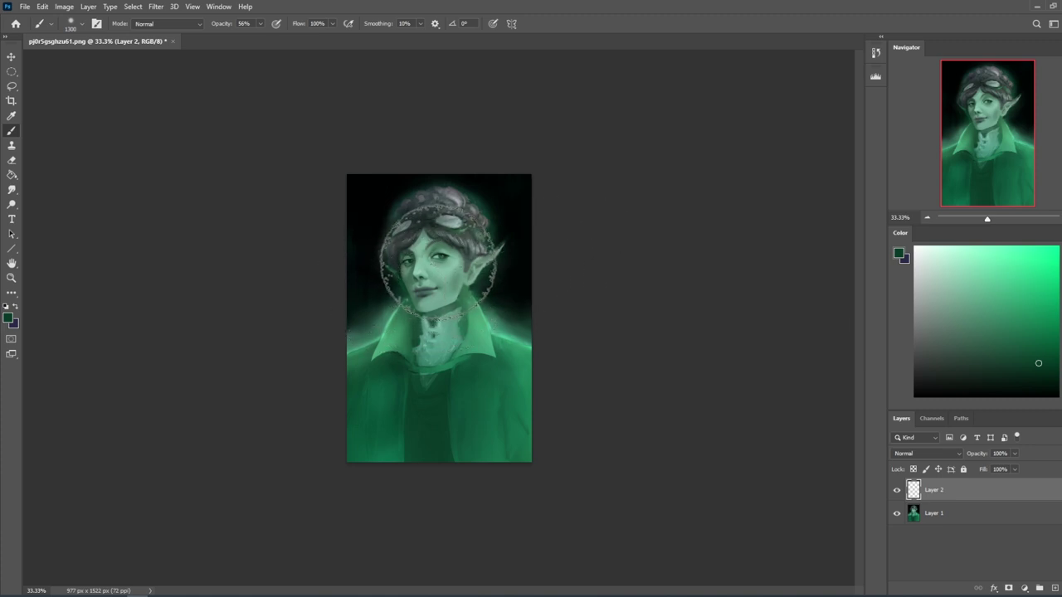
pyautogui.press('[')
pyautogui.press('[')
pyautogui.press('[')
pyautogui.press('[')
pyautogui.press('[')
pyautogui.press('[')
pyautogui.press('[')
pyautogui.press('[')
pyautogui.press('[')
pyautogui.press('[')
pyautogui.press('[')
pyautogui.press('[')
pyautogui.press('[')
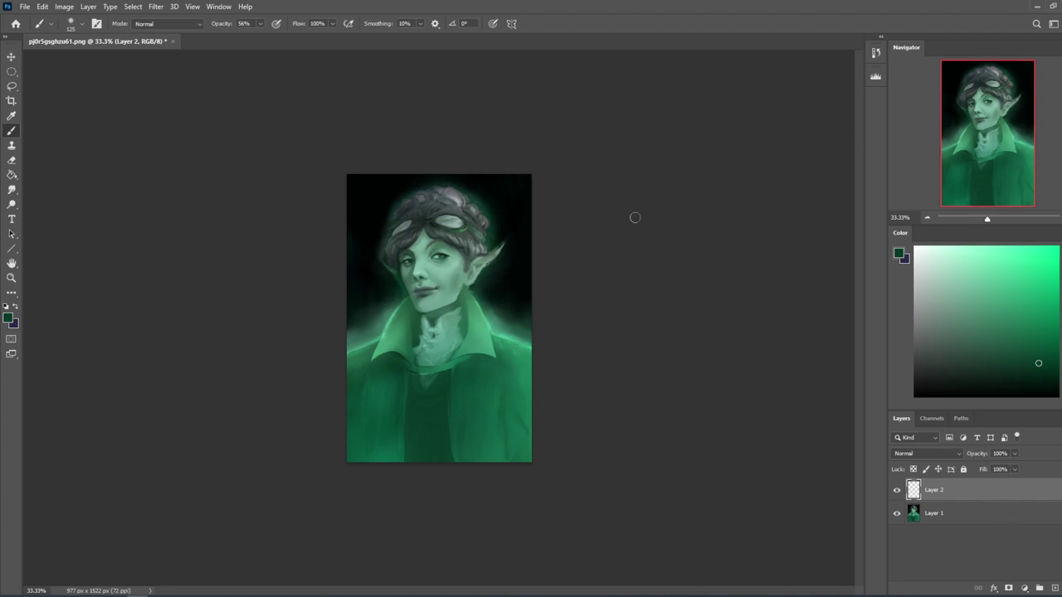
# Step: Lasso narrow vertical slivers along the shoulders, collar and hair edge on Layer 1 and copy them to a new layer
pyautogui.hotkey('ctrl', '+')
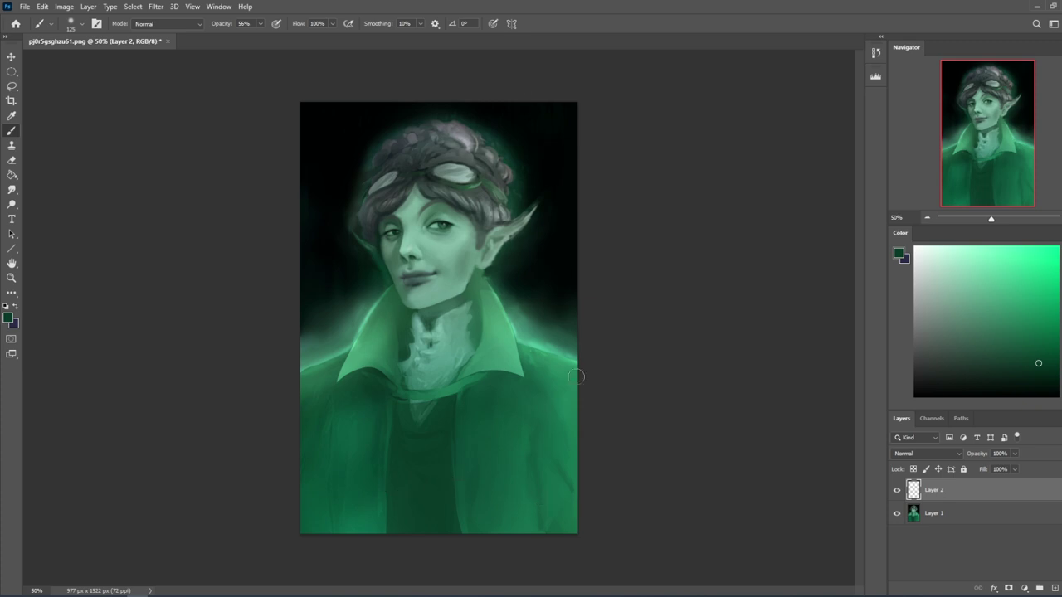
pyautogui.click(946, 515)
pyautogui.press('l')
pyautogui.moveTo(338, 316); pyautogui.dragTo(332, 316)
pyautogui.moveTo(541, 303); pyautogui.dragTo(539, 305)
pyautogui.moveTo(500, 274); pyautogui.dragTo(500, 276)
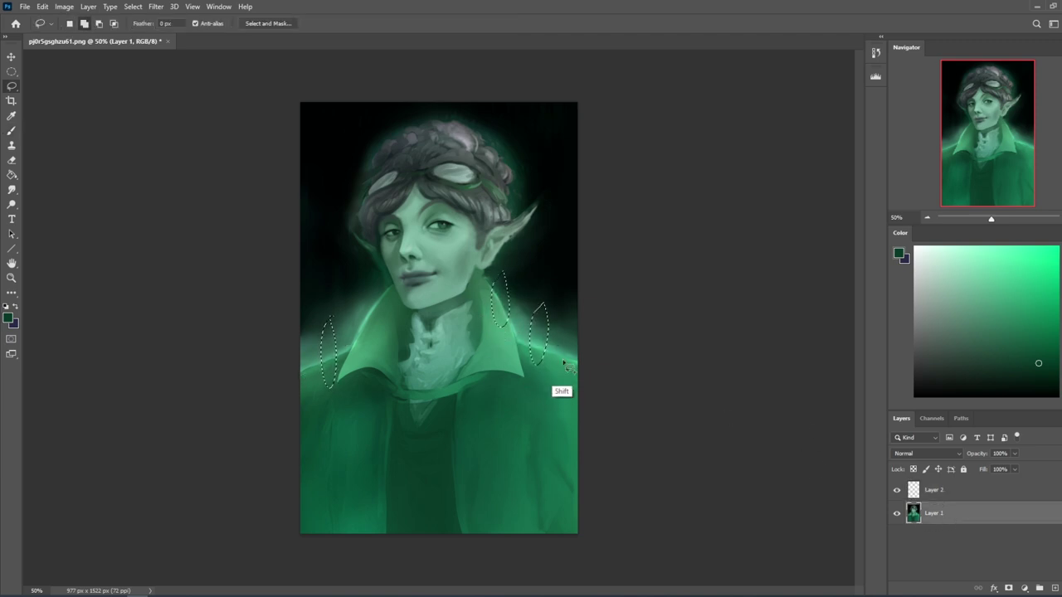
pyautogui.moveTo(549, 335); pyautogui.dragTo(548, 336)
pyautogui.moveTo(575, 344)
pyautogui.mouseDown()
pyautogui.moveTo(572, 375)
pyautogui.moveTo(569, 324)
pyautogui.mouseUp()
pyautogui.moveTo(370, 286); pyautogui.dragTo(372, 274)
pyautogui.moveTo(370, 124)
pyautogui.mouseDown()
pyautogui.moveTo(367, 138)
pyautogui.moveTo(378, 113)
pyautogui.mouseUp()
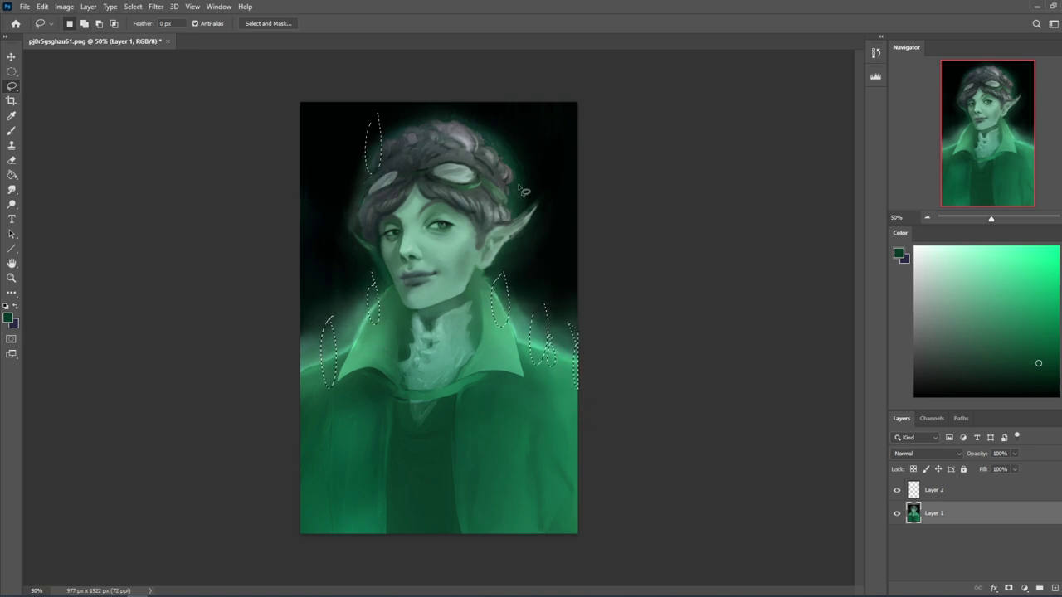
pyautogui.hotkey('ctrl', 'j')
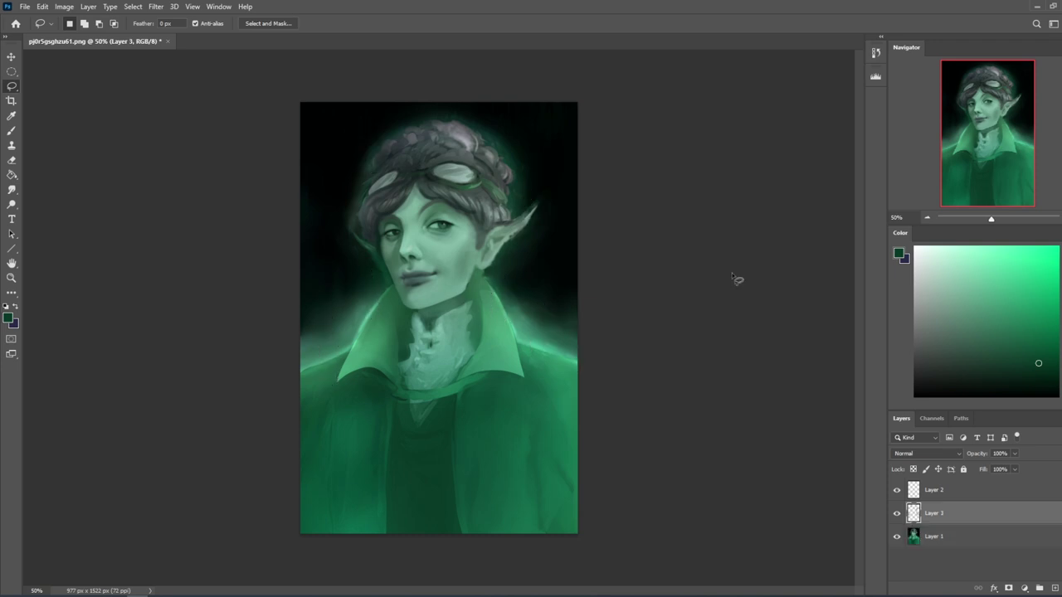
# Step: Apply a Motion Blur to the copied slivers at an angle of 90° and a distance of 809 pixels
pyautogui.press('v')
pyautogui.click(157, 10)
pyautogui.moveTo(178, 152)
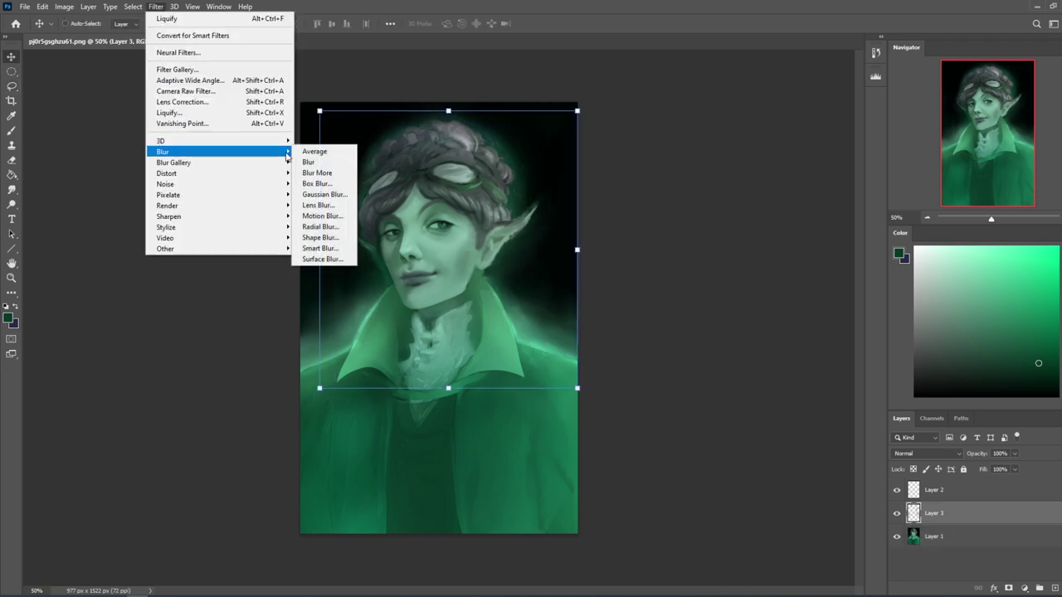
pyautogui.click(328, 218)
pyautogui.write('-89')
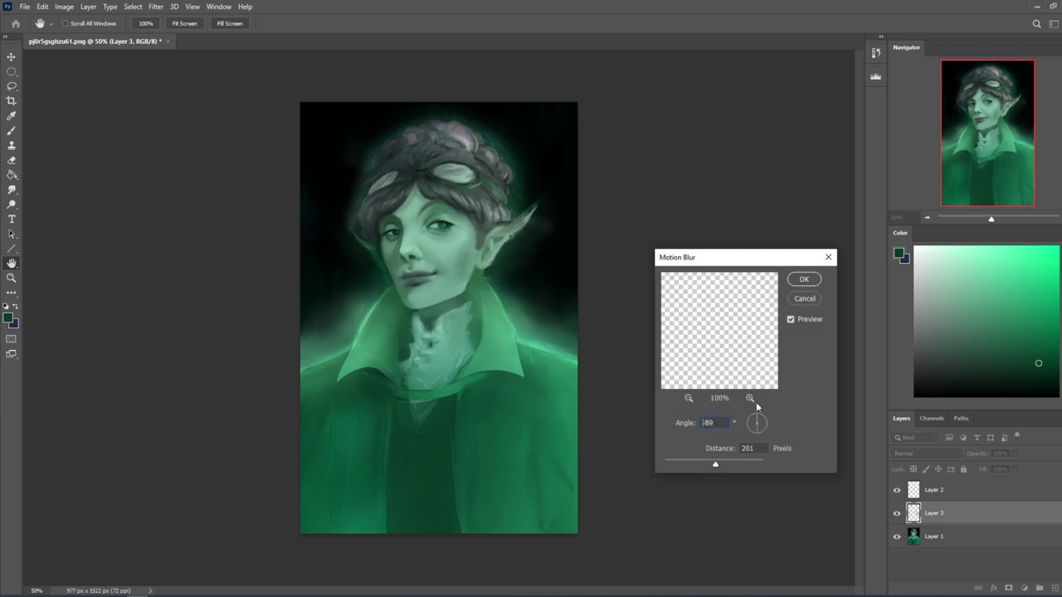
pyautogui.press('Up')
pyautogui.press('Up')
pyautogui.press('Up')
pyautogui.press('Up')
pyautogui.press('Up')
pyautogui.press('Down')
pyautogui.press('Down')
pyautogui.press('Down')
pyautogui.press('Down')
pyautogui.moveTo(721, 464); pyautogui.dragTo(740, 467)
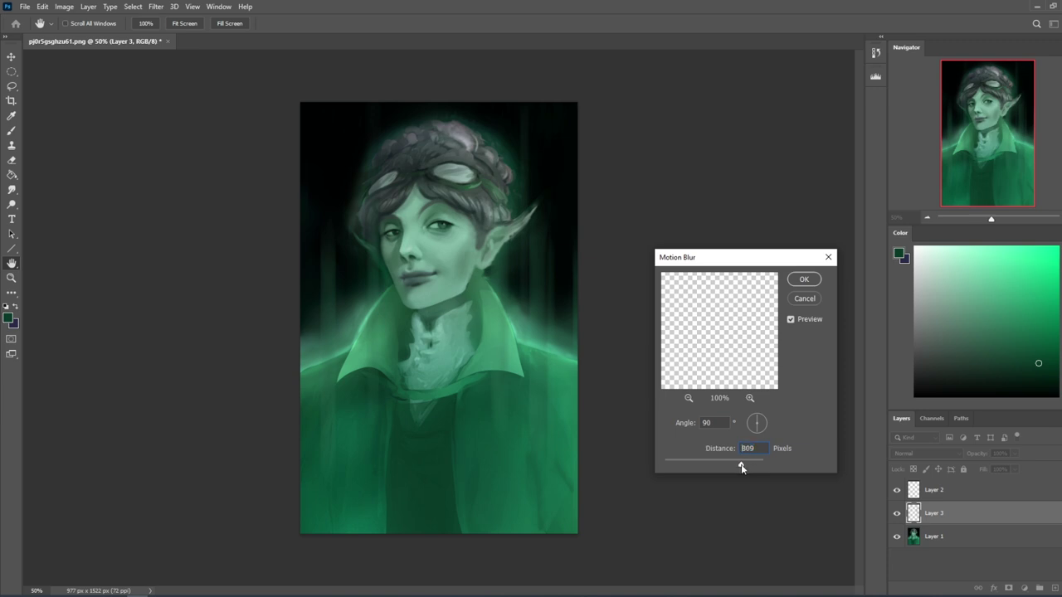
pyautogui.click(804, 279)
# Step: Compare the image with and without the blurred streaks, merge them down into Layer 1 and flatten the image
pyautogui.press('e')
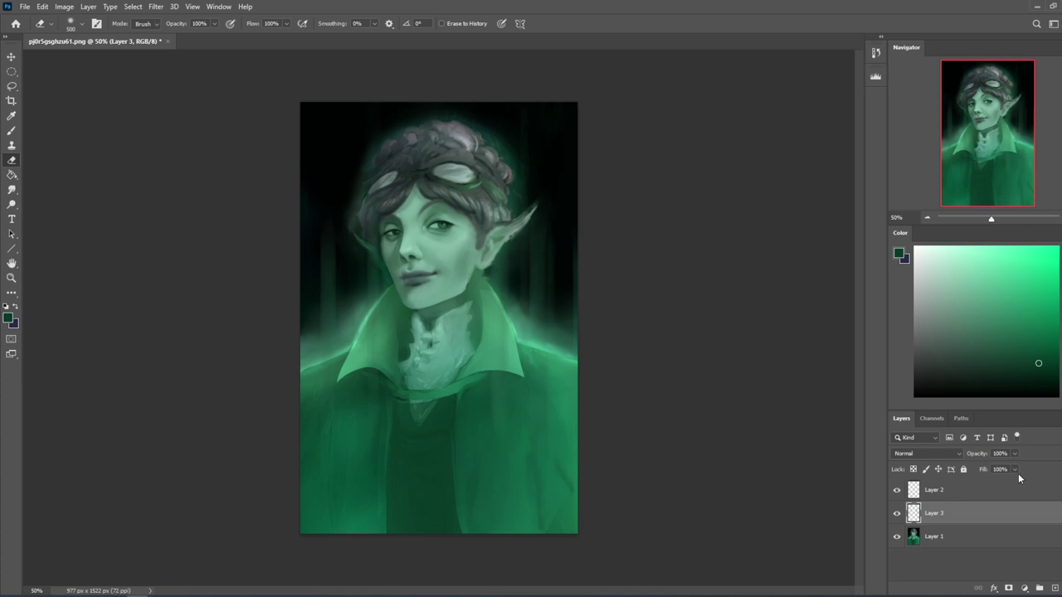
pyautogui.click(896, 515)
pyautogui.click(896, 515)
pyautogui.click(897, 515)
pyautogui.click(896, 515)
pyautogui.rightClick(950, 517)
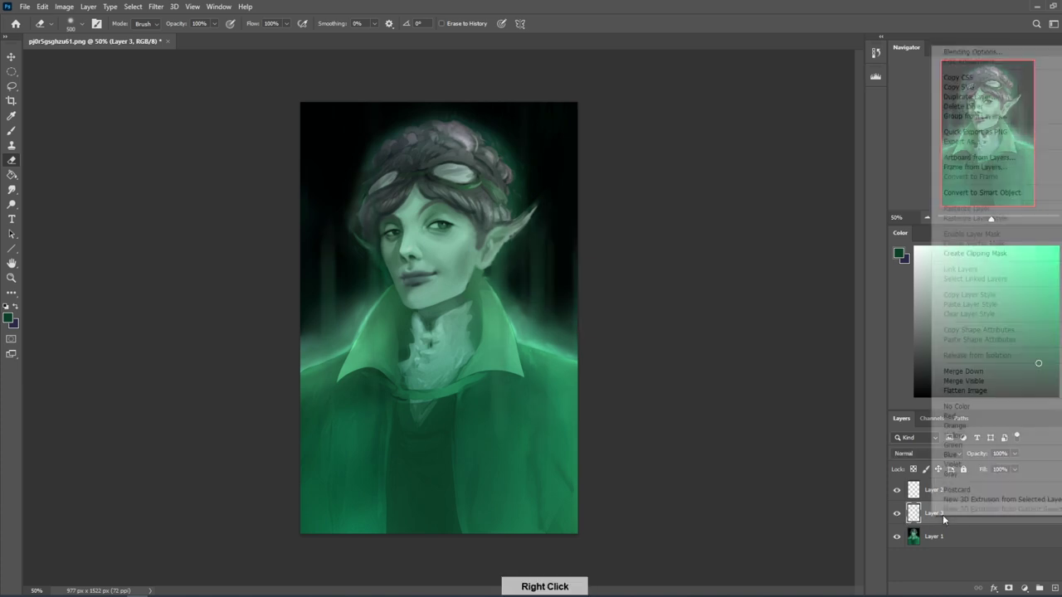
pyautogui.click(988, 372)
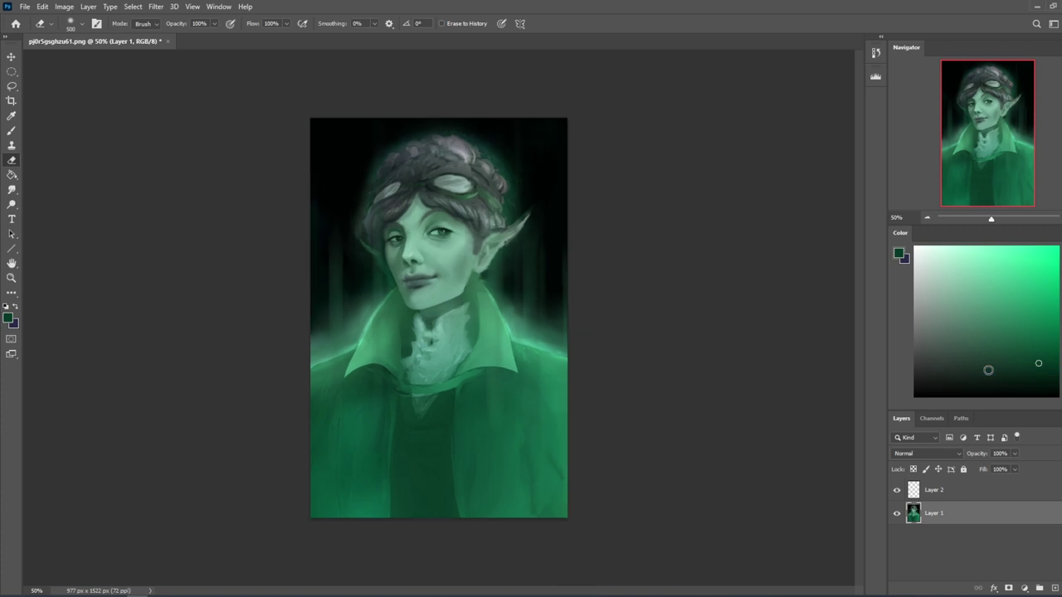
pyautogui.hotkey('ctrl', '-')
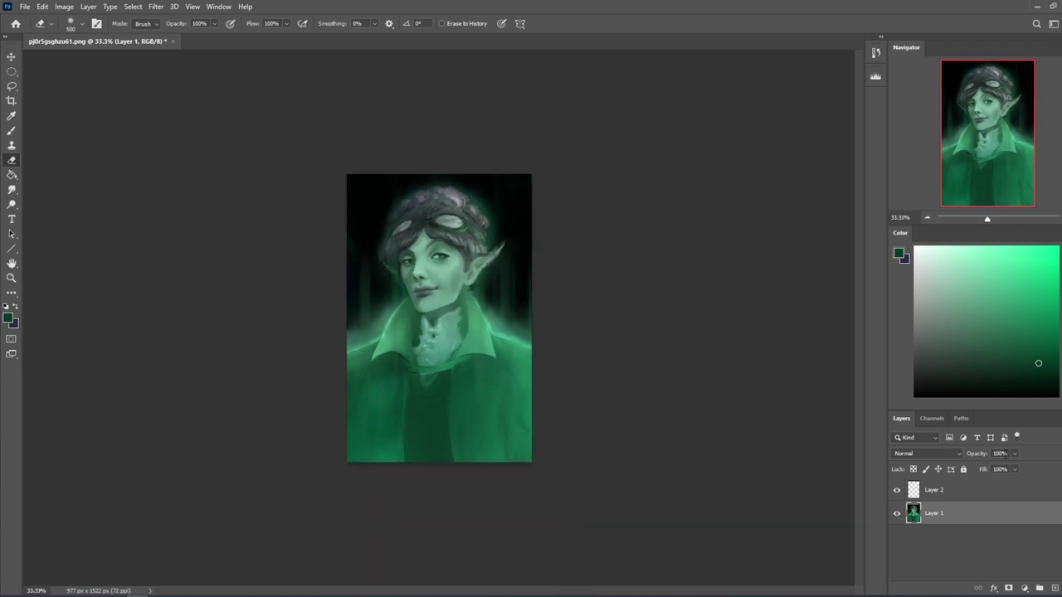
pyautogui.rightClick(1000, 494)
pyautogui.click(986, 366)
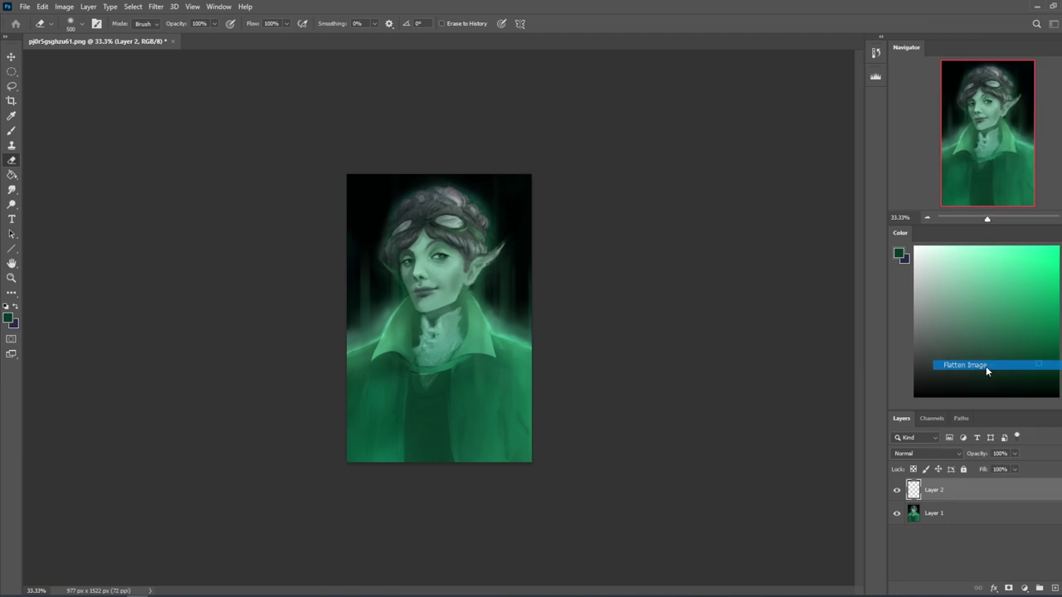
# Step: Duplicate the whole flattened canvas to a new layer and apply a Gaussian Blur with a 4.0 pixel radius
pyautogui.hotkey('ctrl', 'a')
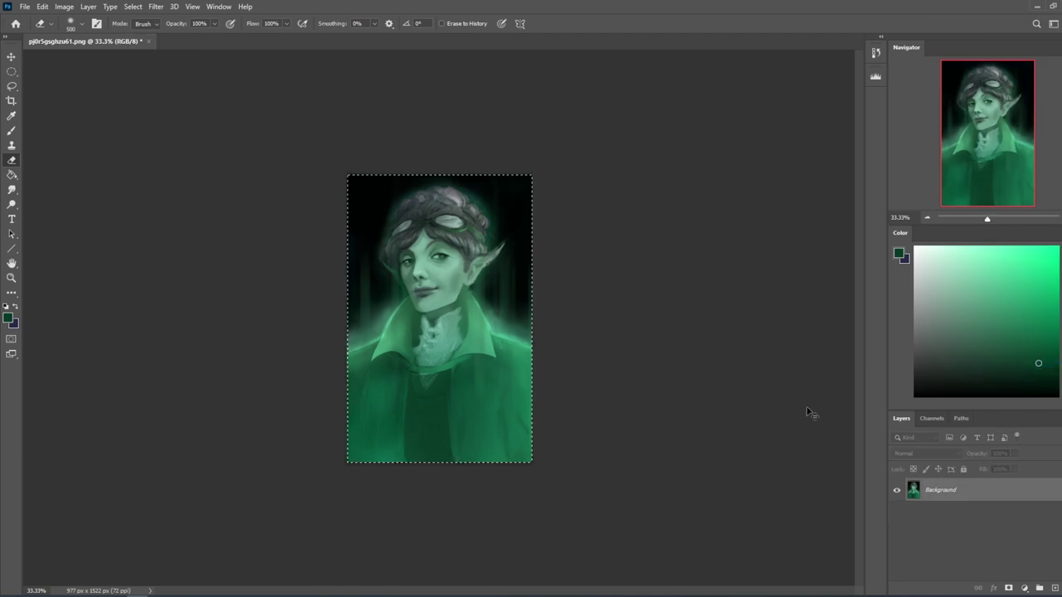
pyautogui.click(156, 6)
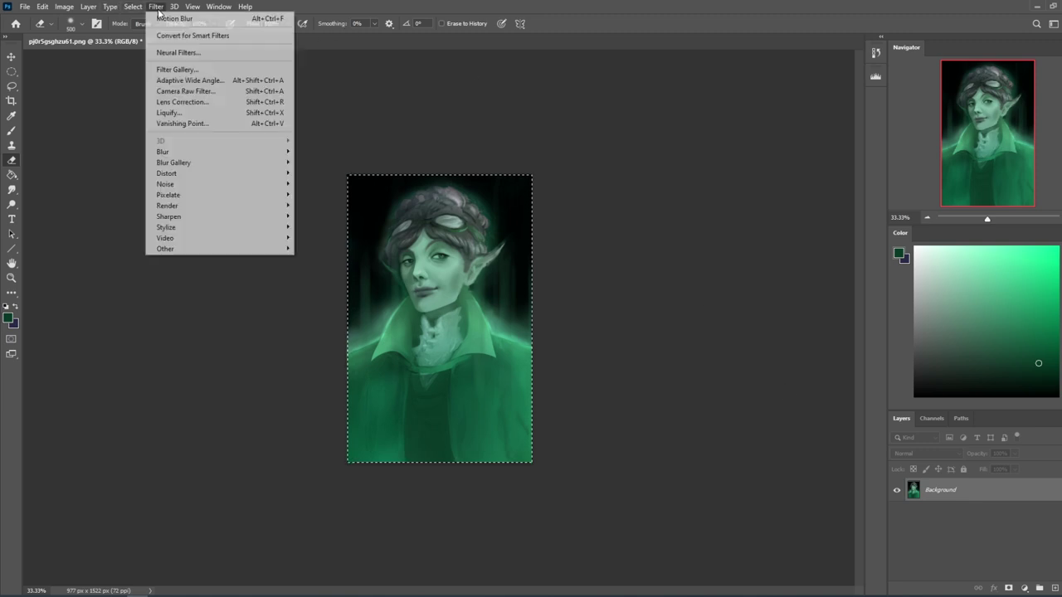
pyautogui.click(682, 190)
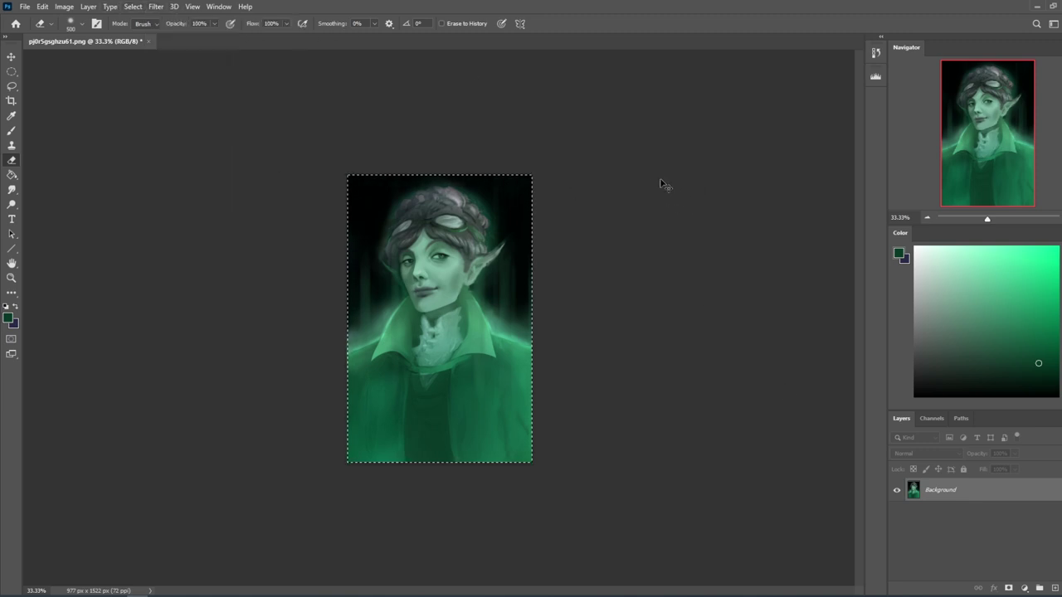
pyautogui.hotkey('ctrl', 'j')
pyautogui.click(157, 7)
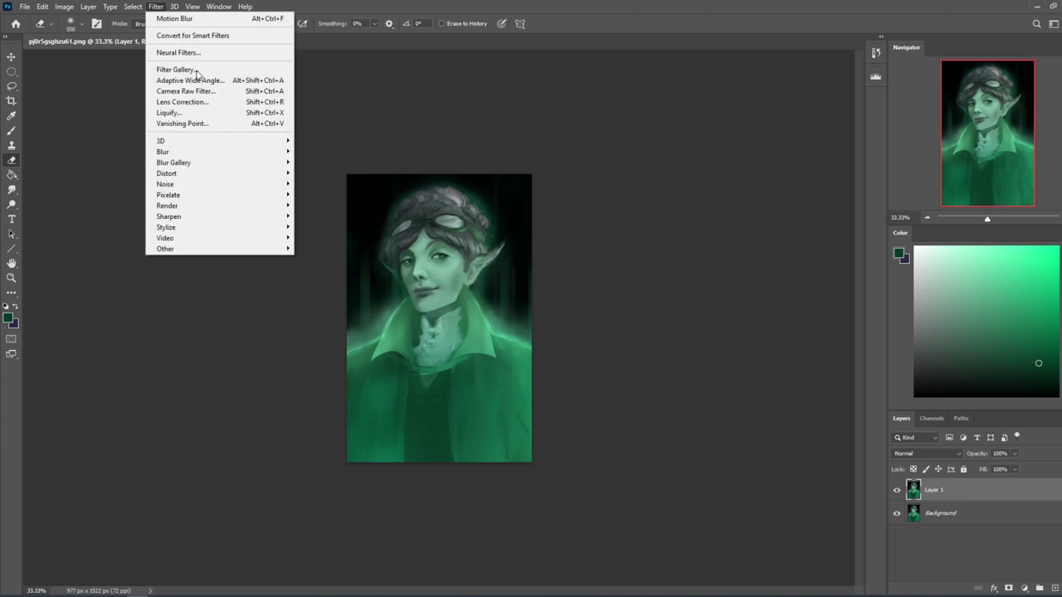
pyautogui.moveTo(211, 153)
pyautogui.click(324, 194)
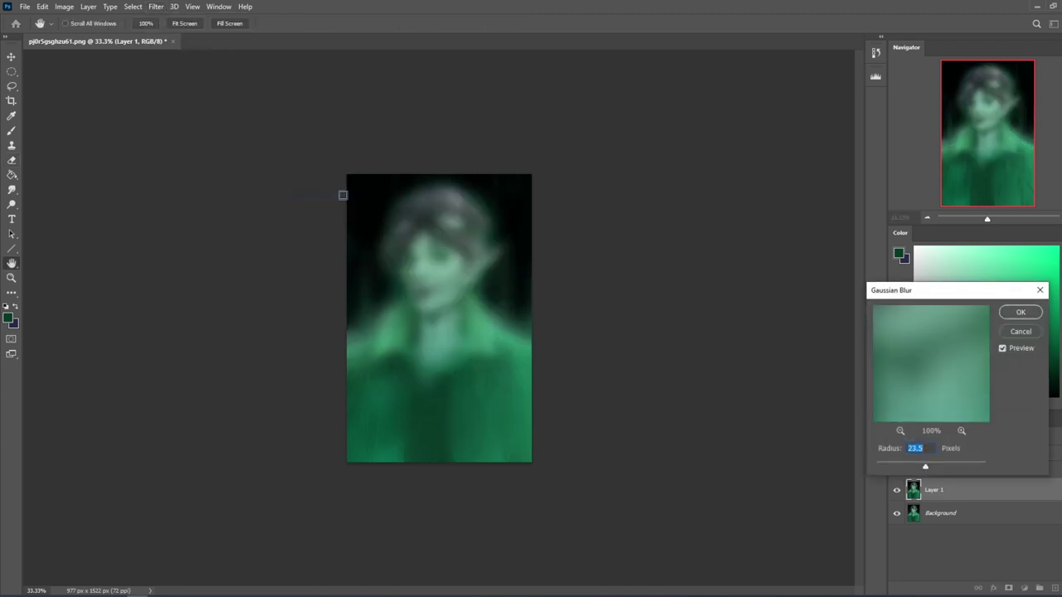
pyautogui.moveTo(906, 468); pyautogui.dragTo(898, 467)
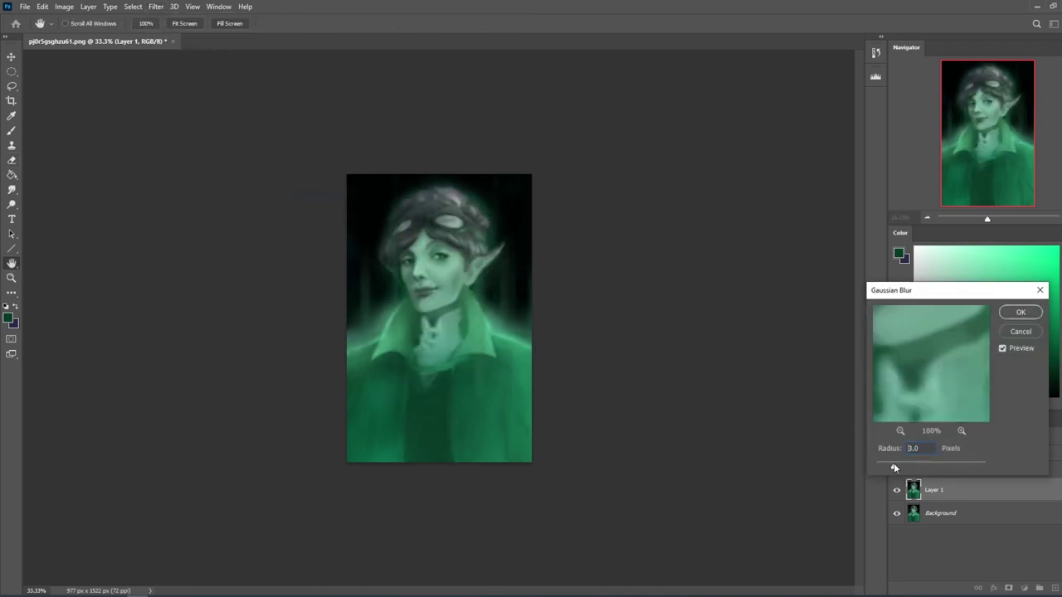
pyautogui.click(1027, 312)
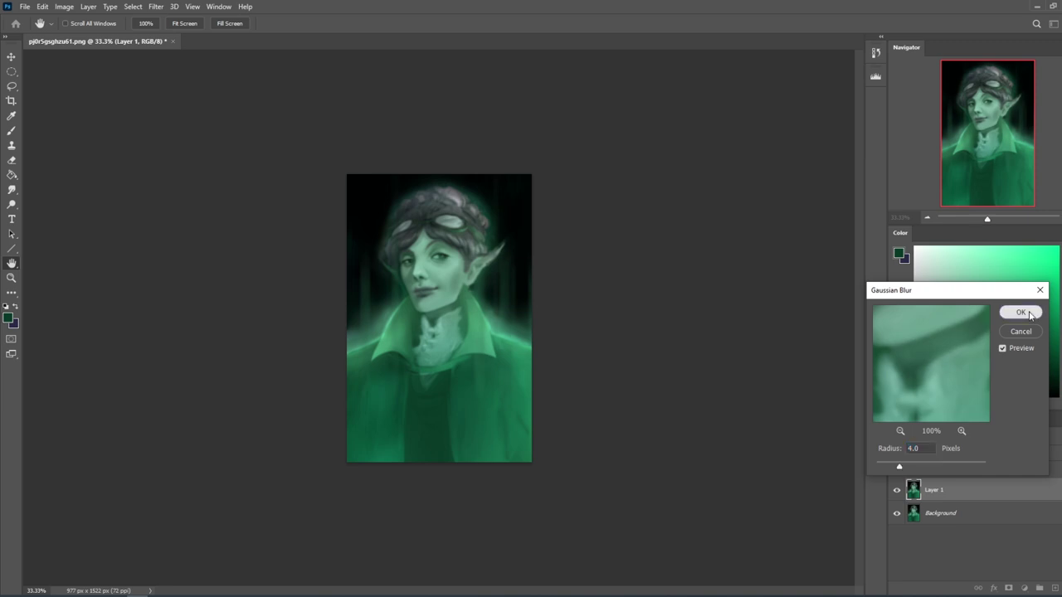
# Step: Erase the blurred layer over the face with an 1100 px eraser and merge it down into the background
pyautogui.press('e')
pyautogui.press(']')
pyautogui.press(']')
pyautogui.press(']')
pyautogui.press(']')
pyautogui.press(']')
pyautogui.press(']')
pyautogui.moveTo(436, 286)
pyautogui.mouseDown()
pyautogui.moveTo(428, 254)
pyautogui.moveTo(440, 207)
pyautogui.moveTo(516, 276)
pyautogui.mouseUp()
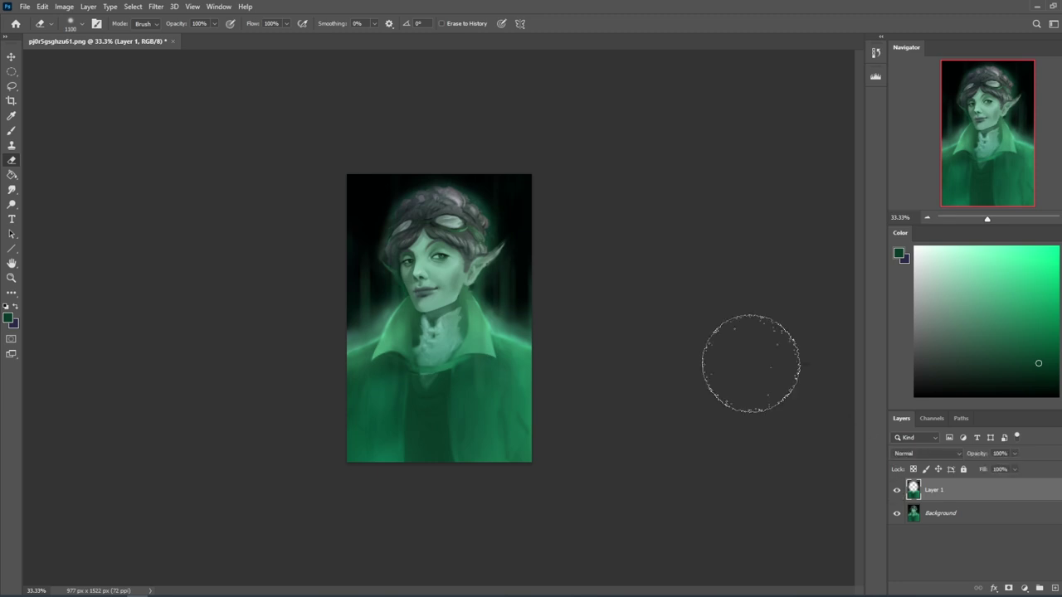
pyautogui.rightClick(960, 490)
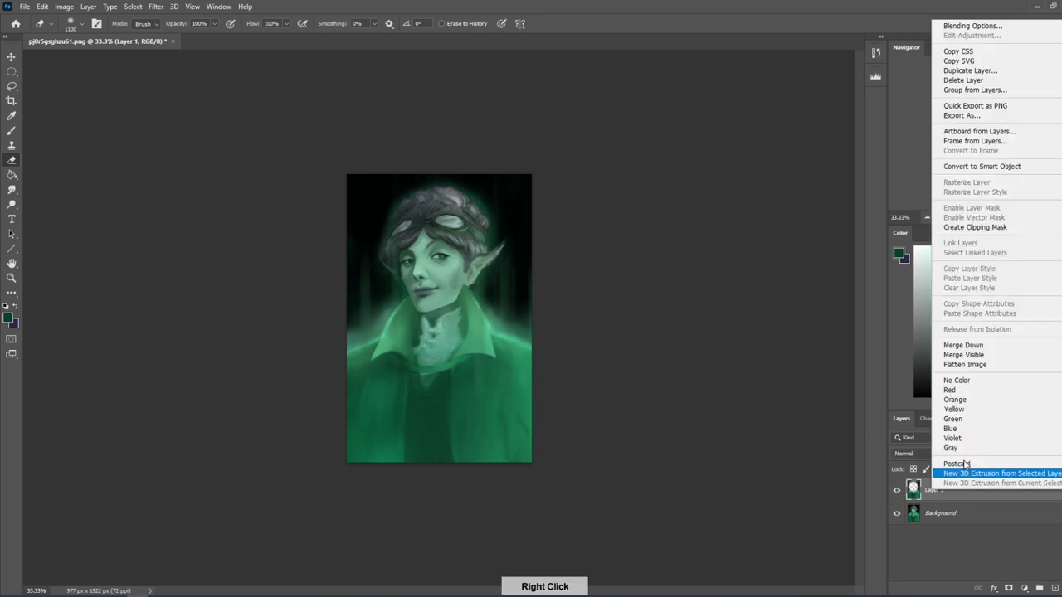
pyautogui.click(1003, 345)
# Step: Copy the entire finished canvas, revert the document to its original history snapshot and paste the copy as a layer above it
pyautogui.hotkey('ctrl', 'a')
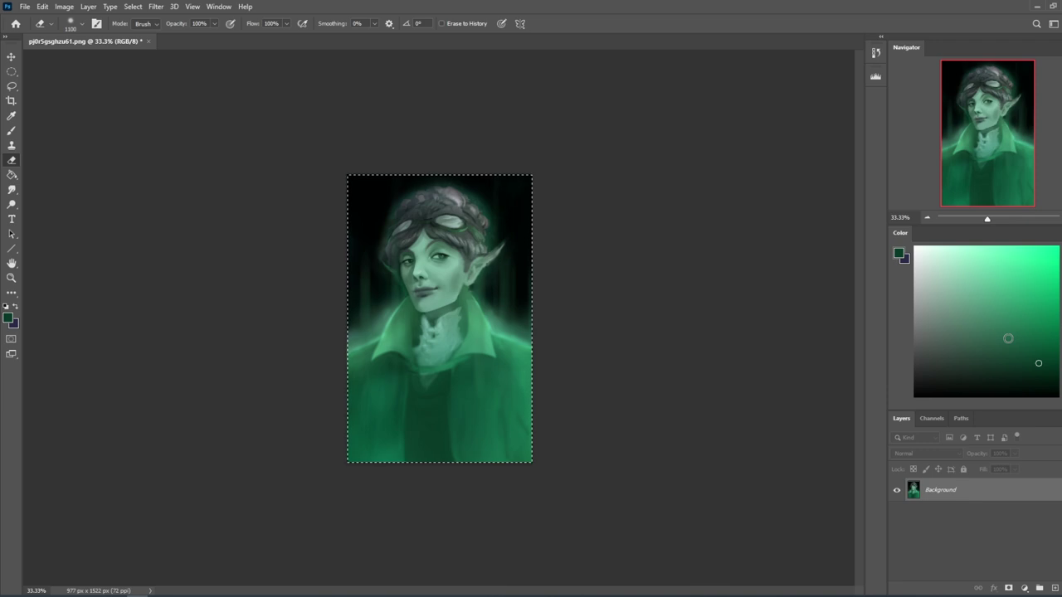
pyautogui.click(875, 52)
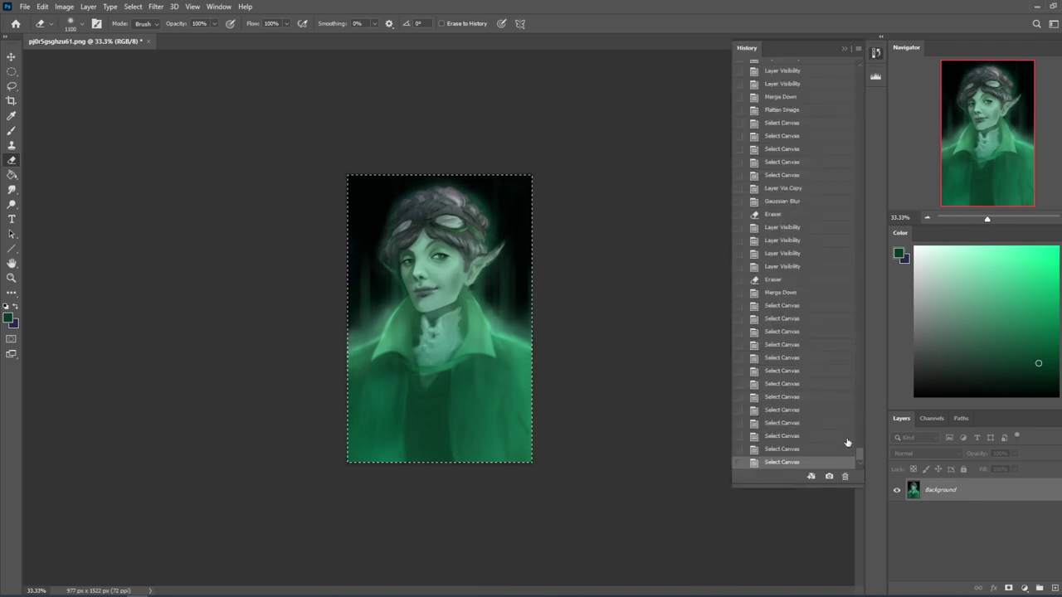
pyautogui.scroll(15, 863, 431)
pyautogui.click(832, 75)
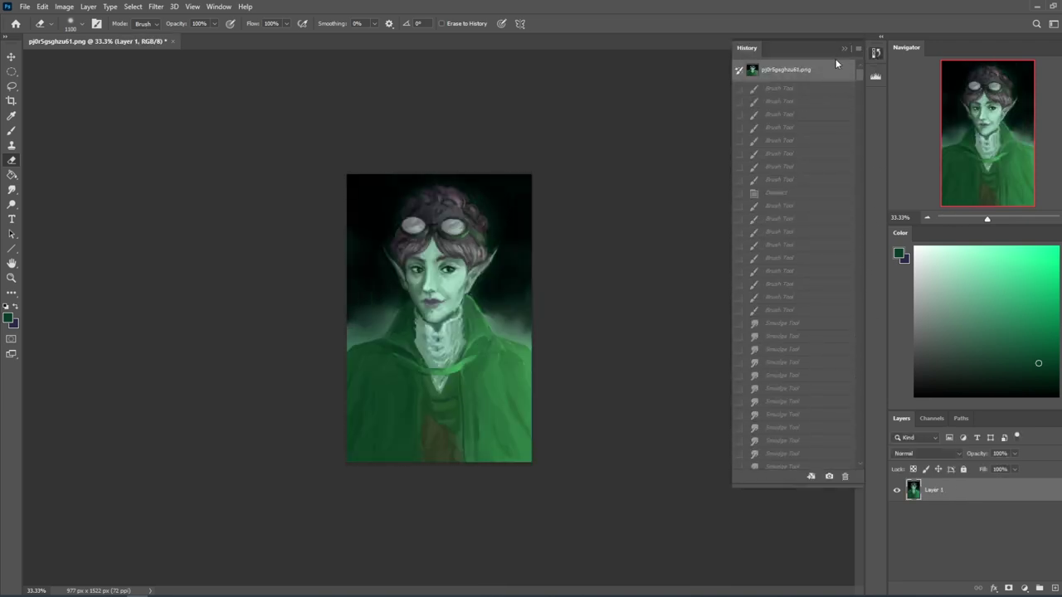
pyautogui.click(844, 47)
pyautogui.hotkey('ctrl', '+')
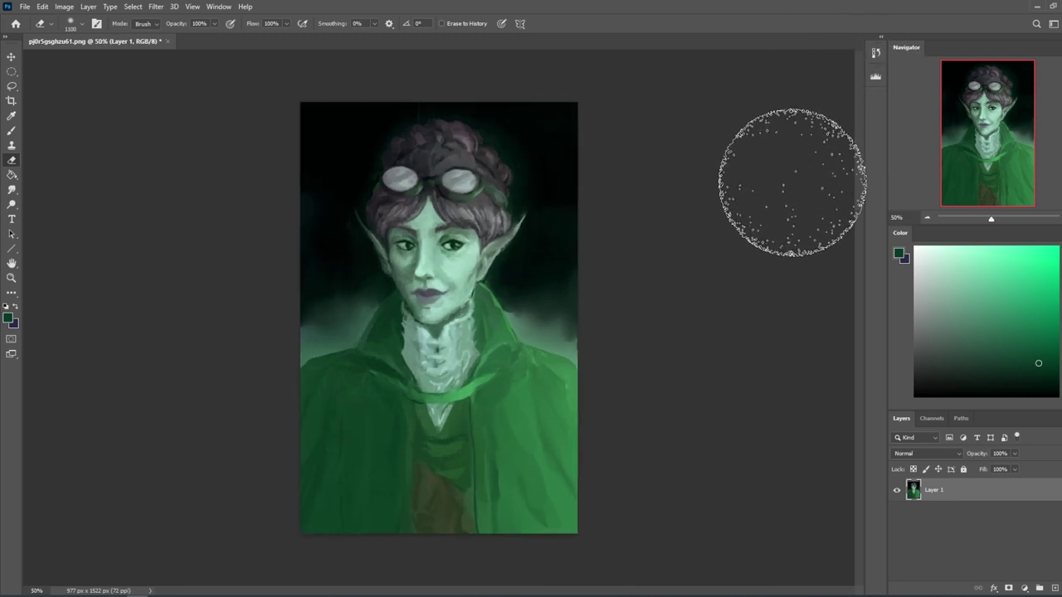
pyautogui.hotkey('ctrl', 'shift', 'alt', 'n')
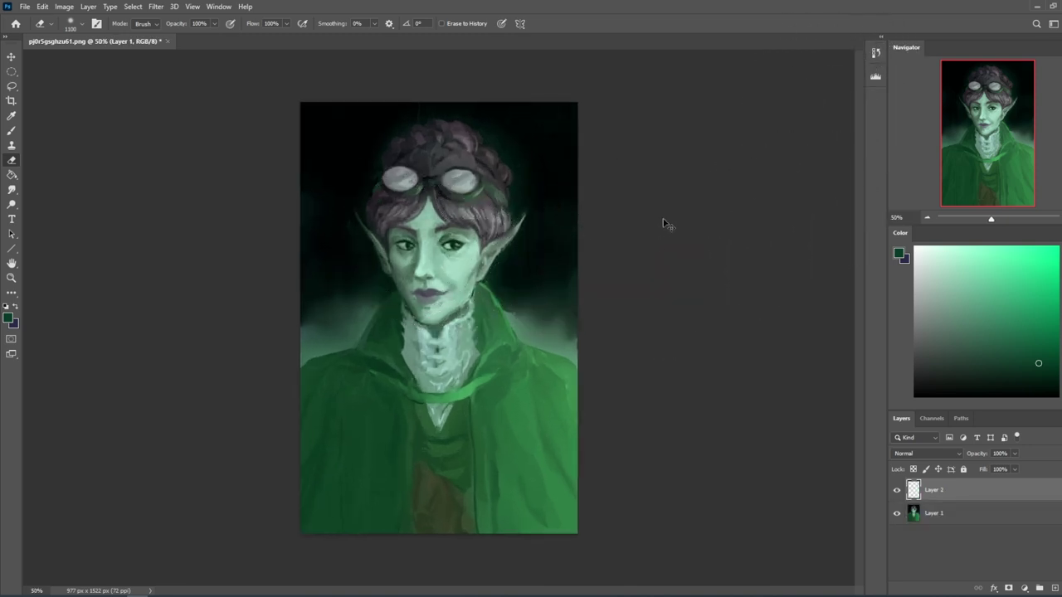
pyautogui.hotkey('ctrl', 'alt', 'BackSpace')
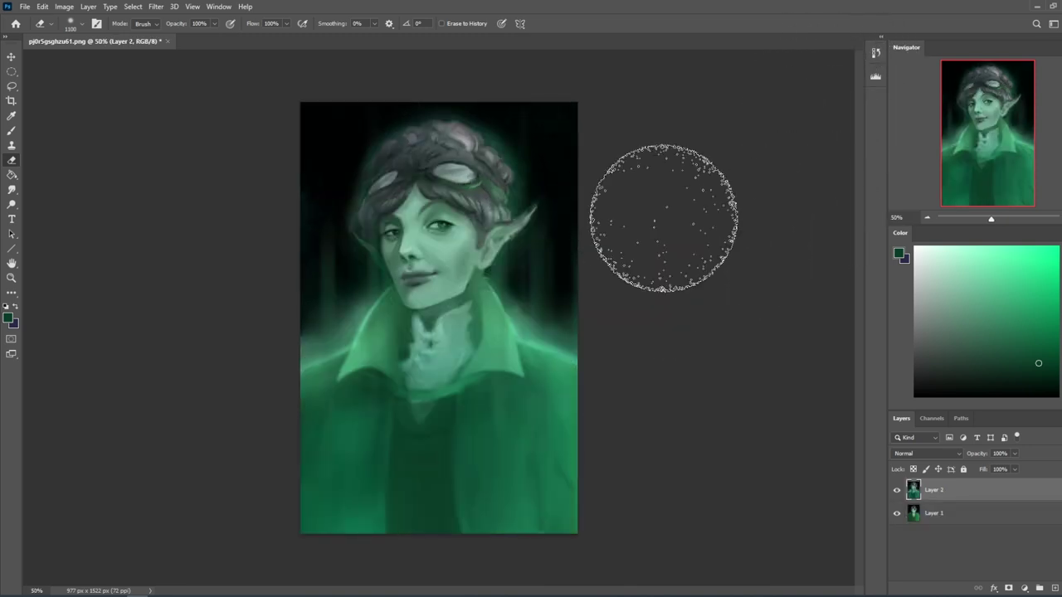
# Step: Compare the original portrait with the retouched version by repeatedly hiding and showing Layer 2
pyautogui.click(895, 491)
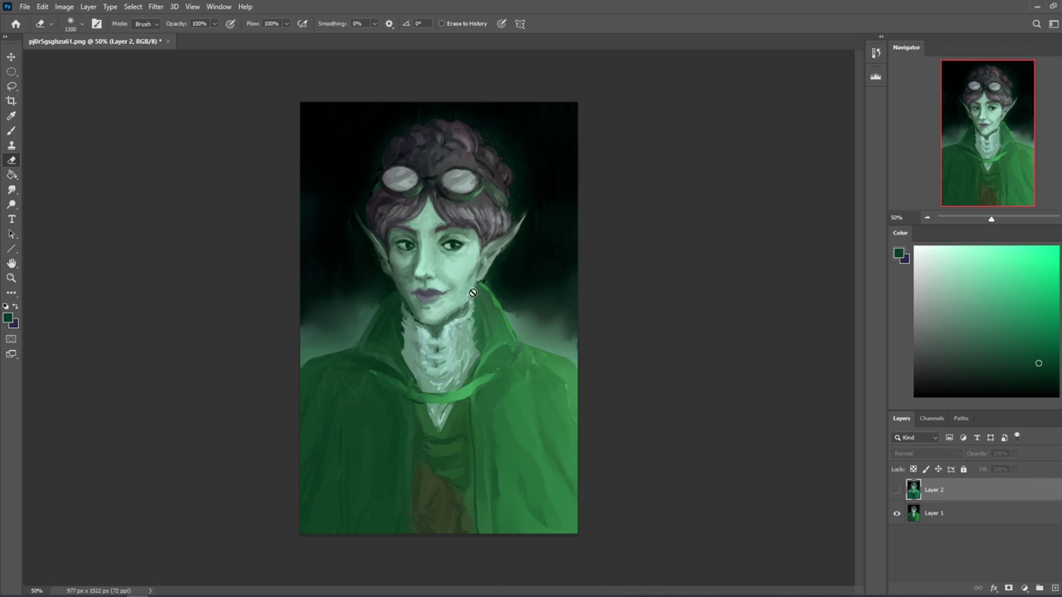
pyautogui.click(896, 490)
pyautogui.click(896, 491)
pyautogui.click(896, 491)
pyautogui.click(897, 491)
pyautogui.click(896, 491)
pyautogui.click(897, 492)
pyautogui.click(897, 493)
pyautogui.click(896, 492)
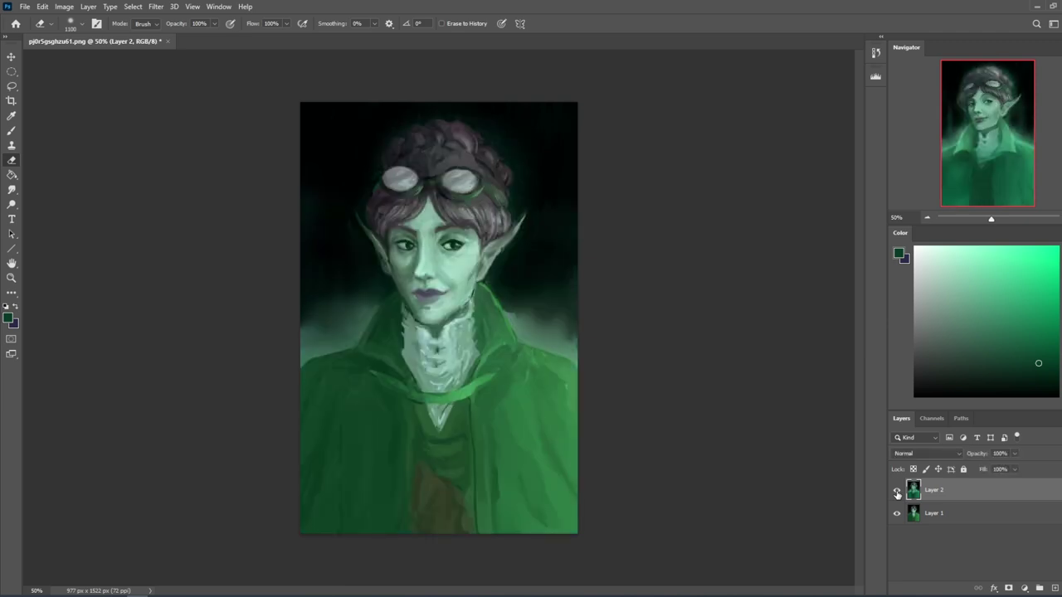
pyautogui.click(896, 493)
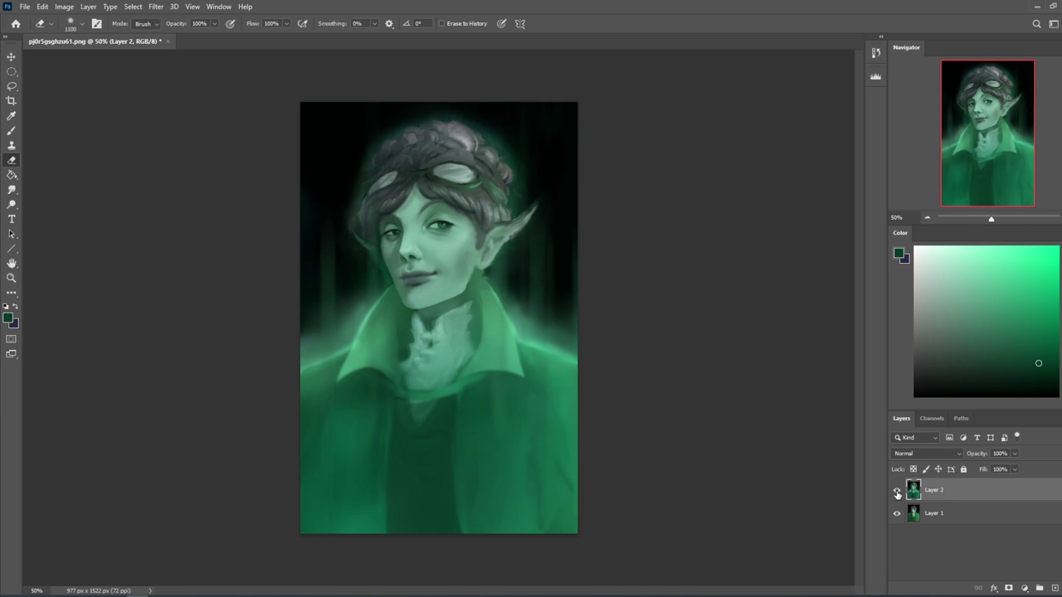
pyautogui.click(896, 491)
pyautogui.click(896, 491)
pyautogui.click(896, 491)
pyautogui.click(896, 491)
pyautogui.click(897, 491)
pyautogui.click(897, 491)
pyautogui.click(896, 491)
pyautogui.click(896, 491)
pyautogui.click(897, 491)
pyautogui.click(896, 491)
pyautogui.click(897, 491)
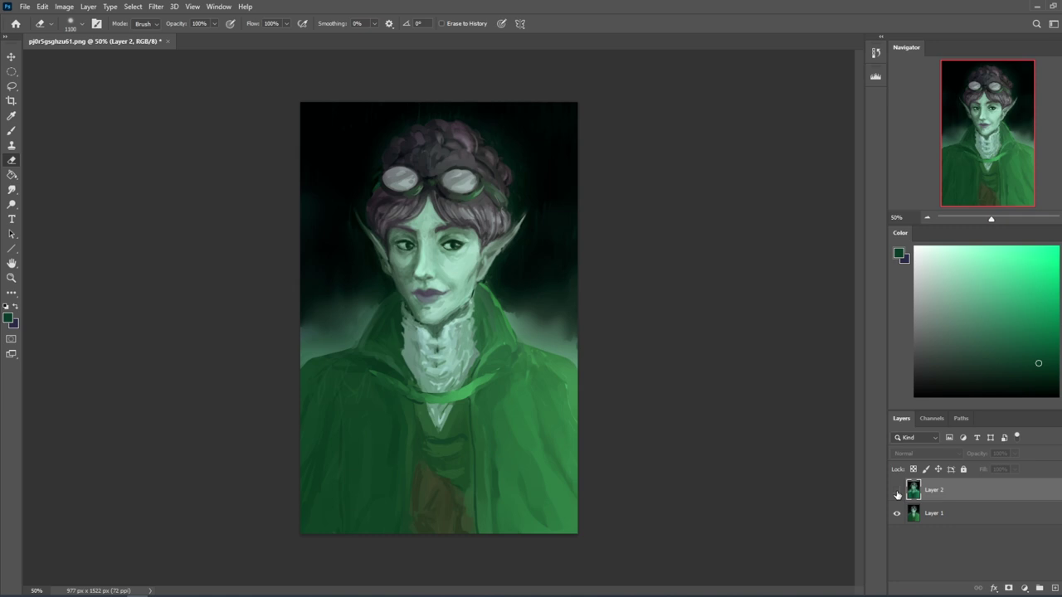
pyautogui.click(897, 491)
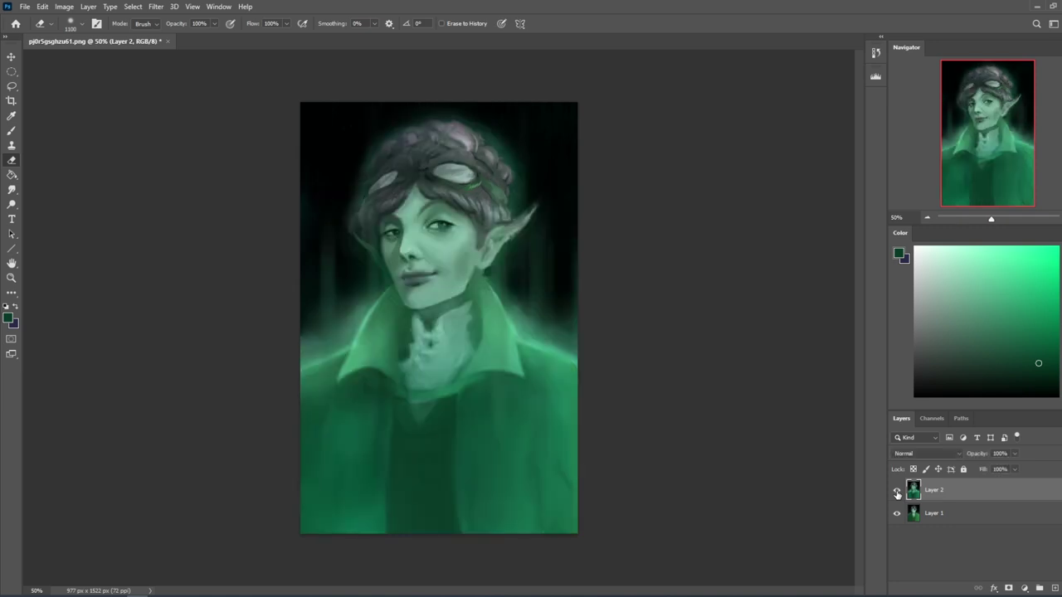
pyautogui.press('l')
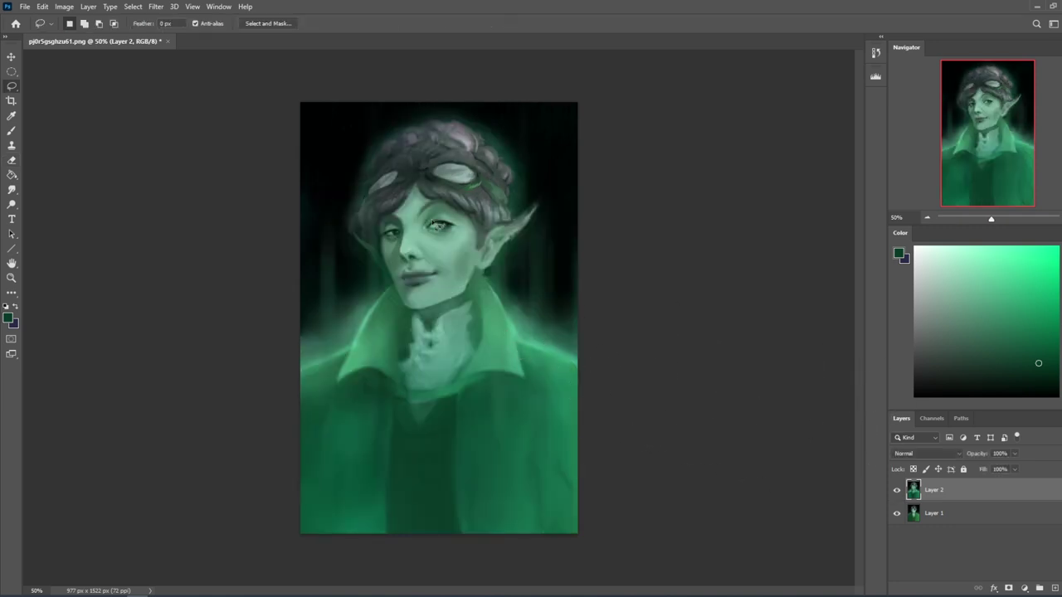
pyautogui.moveTo(524, 372)
pyautogui.mouseDown()
pyautogui.moveTo(485, 358)
pyautogui.moveTo(467, 378)
pyautogui.moveTo(526, 384)
pyautogui.mouseUp()
pyautogui.press('m')
pyautogui.rightClick(497, 349)
pyautogui.click(535, 357)
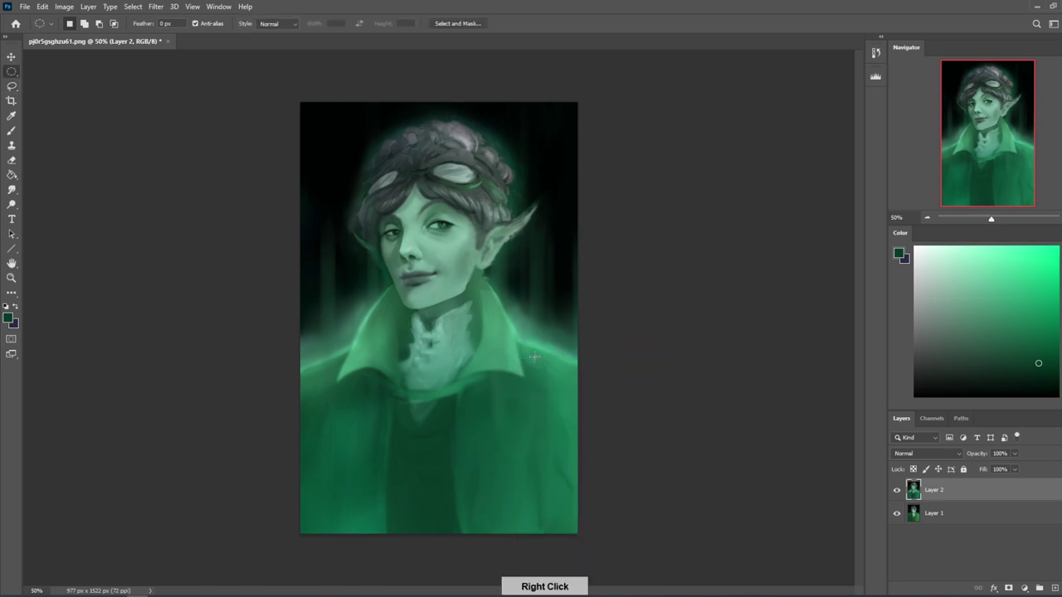
pyautogui.hotkey('ctrl', '-')
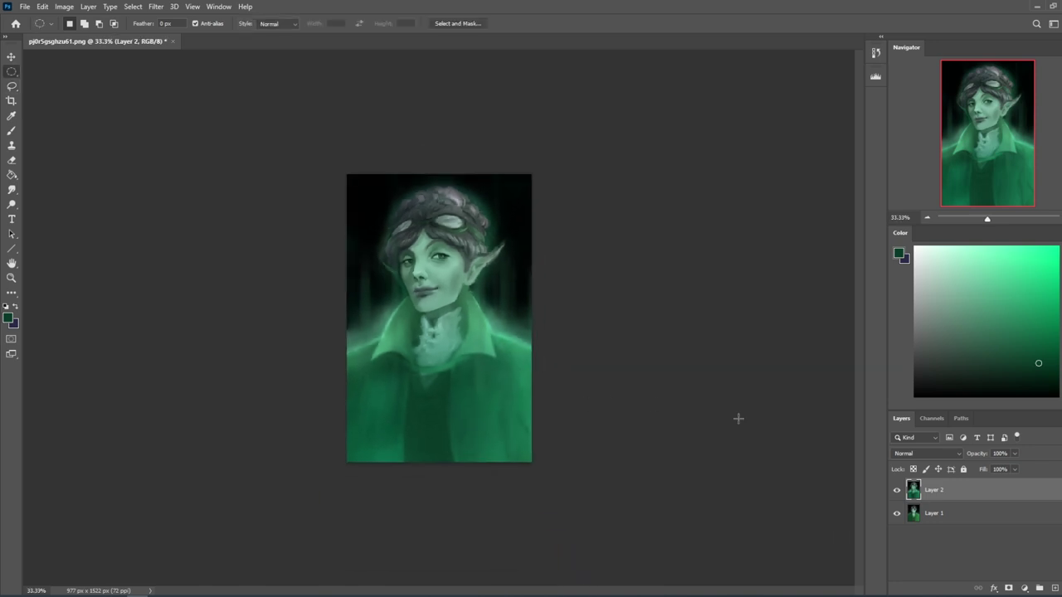
# Step: Fill a new layer beneath Layer 2 with green sampled from the coat and lower Layer 2's fill to 95%
pyautogui.hotkey('ctrl', '+')
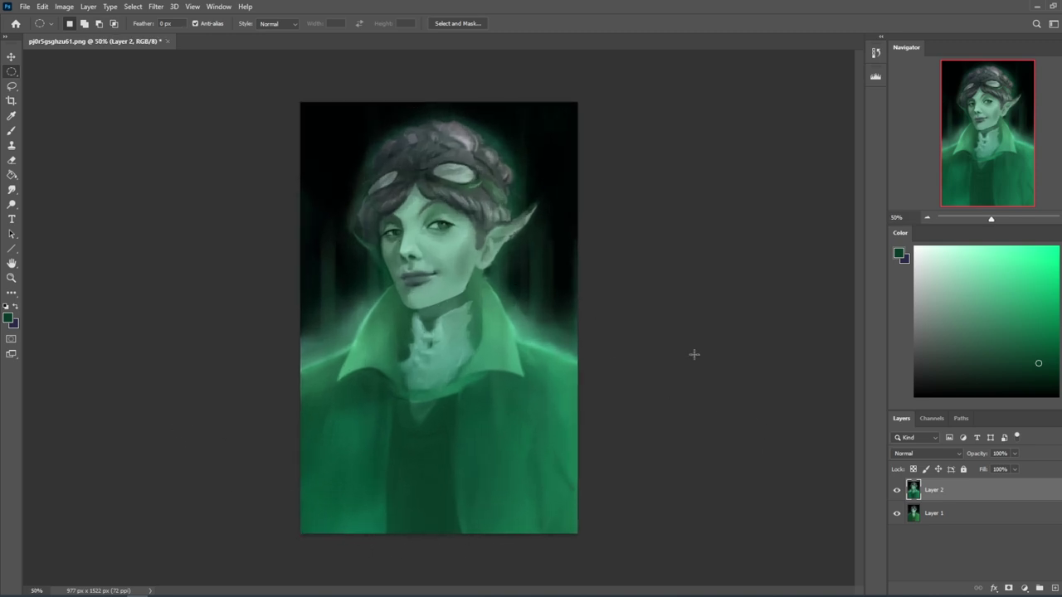
pyautogui.keyDown('ctrl'); pyautogui.click(1039, 588); pyautogui.keyUp('ctrl')
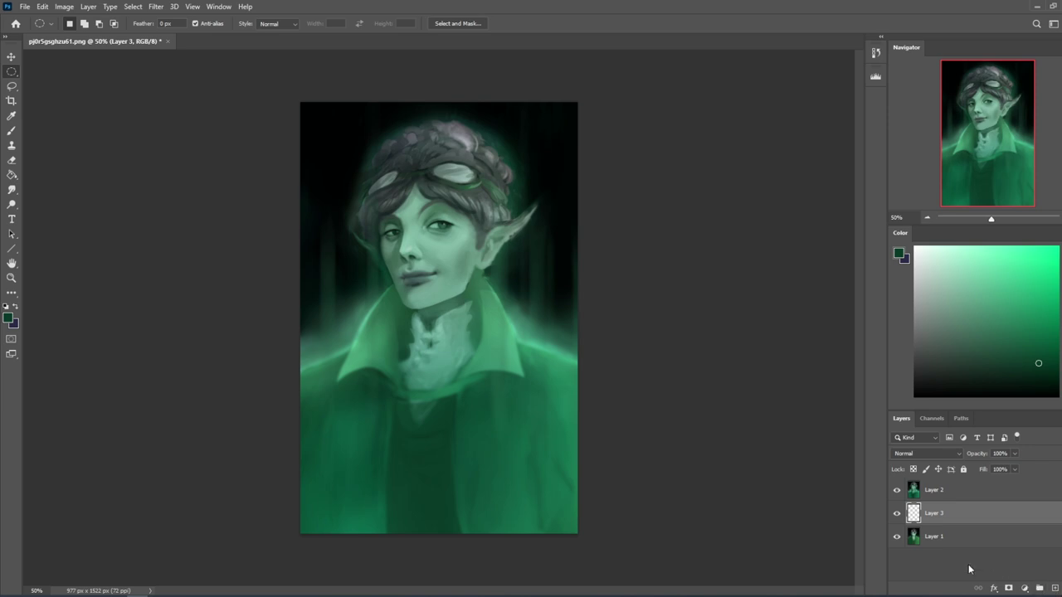
pyautogui.press('g')
pyautogui.keyDown('alt'); pyautogui.click(547, 402); pyautogui.keyUp('alt')
pyautogui.click(547, 402)
pyautogui.click(967, 496)
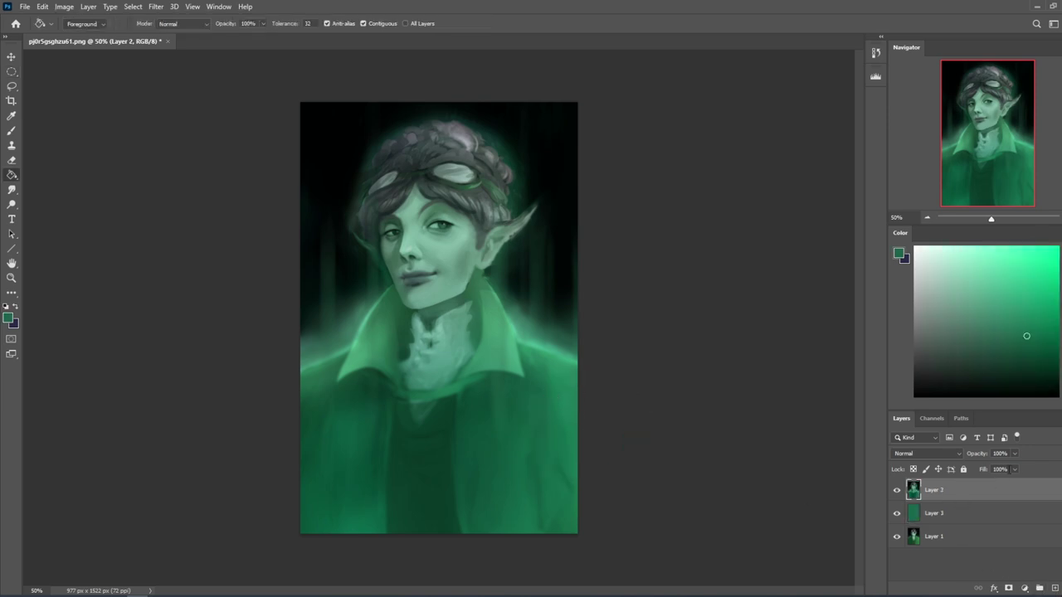
pyautogui.moveTo(1013, 467); pyautogui.dragTo(1008, 483)
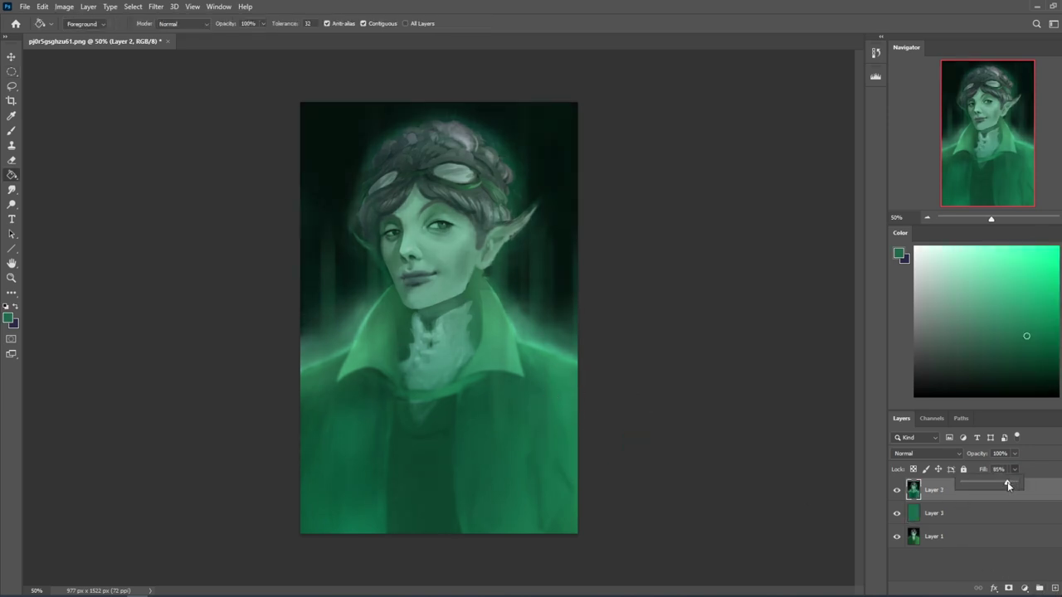
# Step: Restore Layer 2's fill to 100% and delete the green-filled layer beneath it
pyautogui.moveTo(895, 493); pyautogui.dragTo(896, 513)
pyautogui.click(1016, 470)
pyautogui.moveTo(1015, 485); pyautogui.dragTo(1037, 487)
pyautogui.click(1002, 510)
pyautogui.press('Delete')
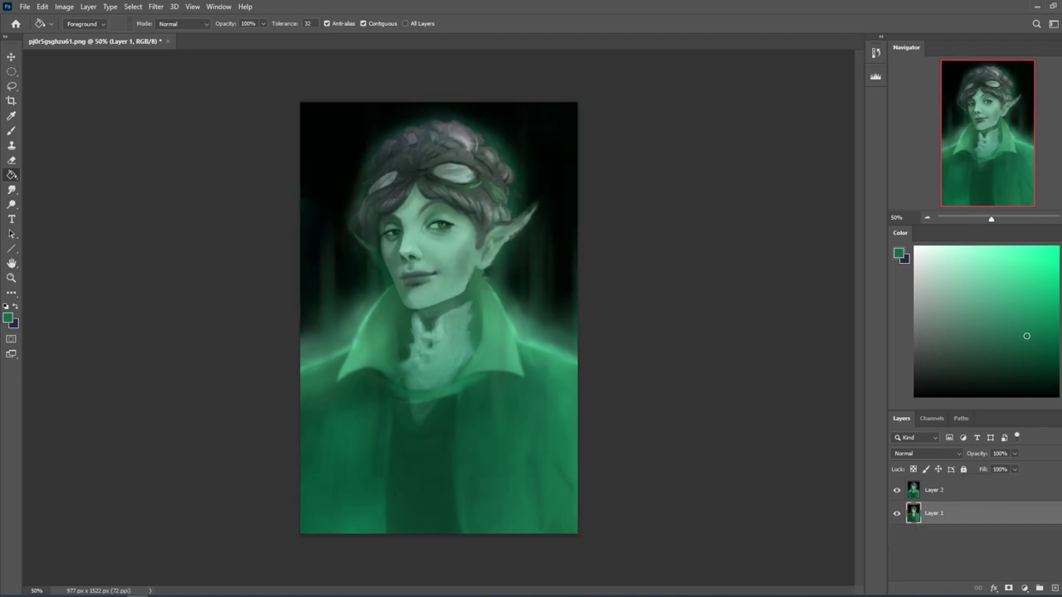
# Step: Select Layer 2 and hide and show it repeatedly to compare the retouched portrait with the original
pyautogui.click(931, 494)
pyautogui.click(897, 491)
pyautogui.click(897, 491)
pyautogui.click(897, 490)
pyautogui.click(896, 491)
pyautogui.click(896, 490)
pyautogui.click(896, 490)
pyautogui.click(897, 491)
pyautogui.click(897, 490)
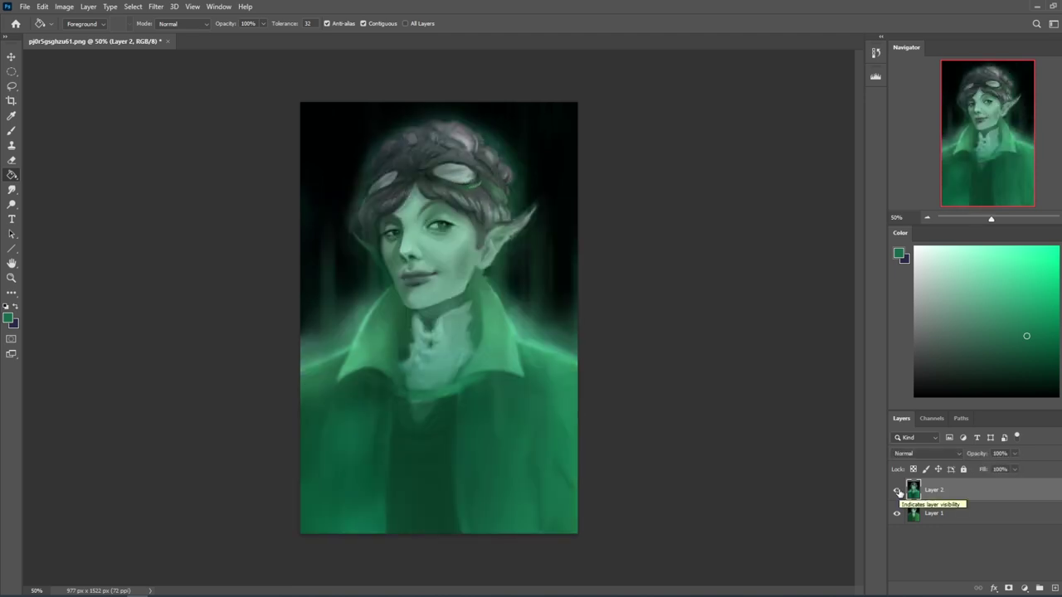
pyautogui.click(897, 490)
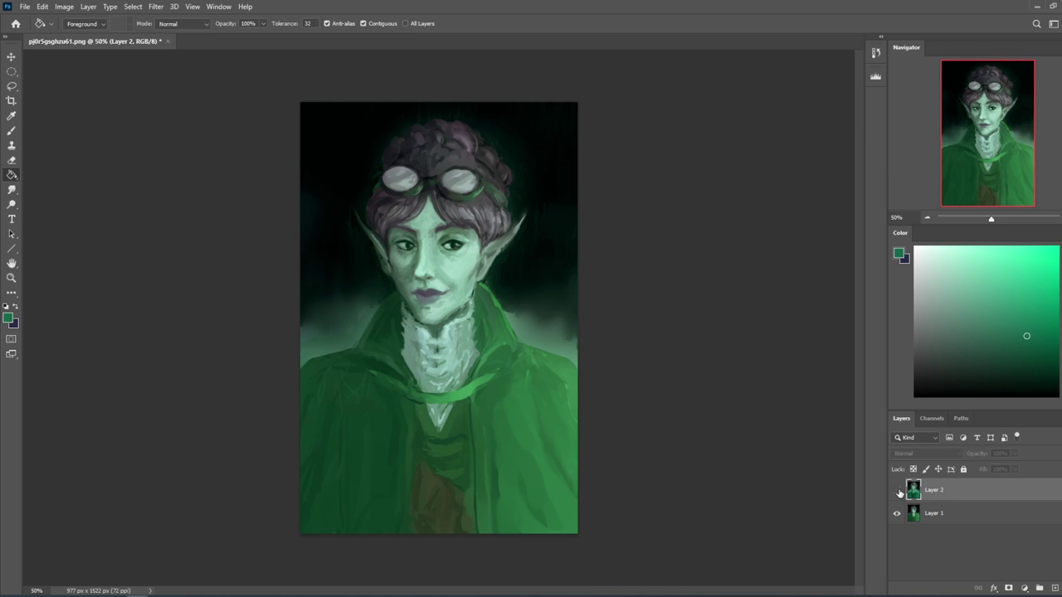
pyautogui.click(897, 491)
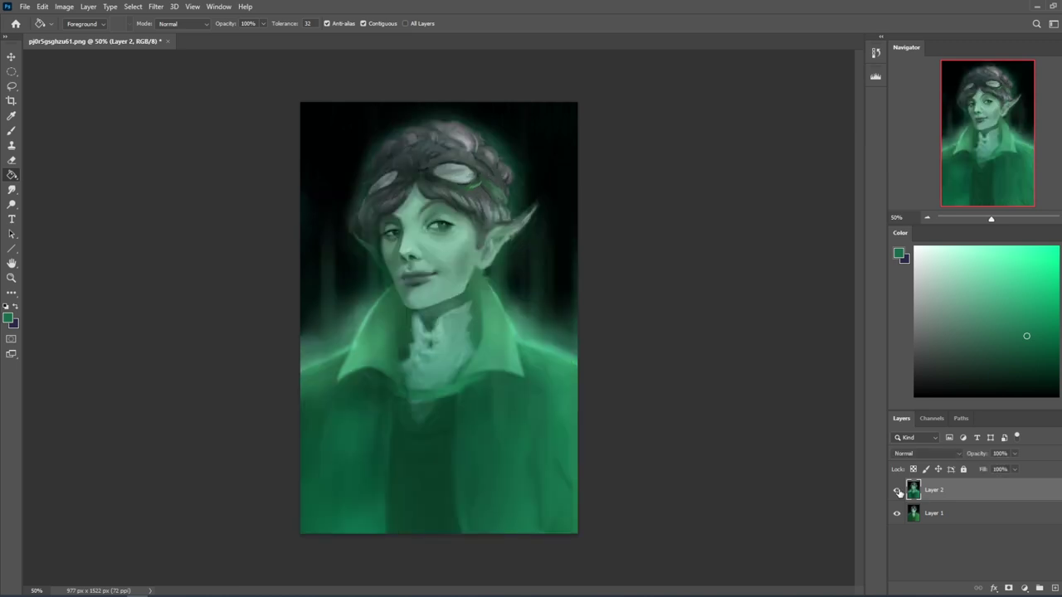
pyautogui.click(898, 491)
pyautogui.click(898, 491)
# Step: Switch to PortraitStudio, tilt the female mannequin's head slightly upward, and return to Photoshop
pyautogui.click(159, 596)
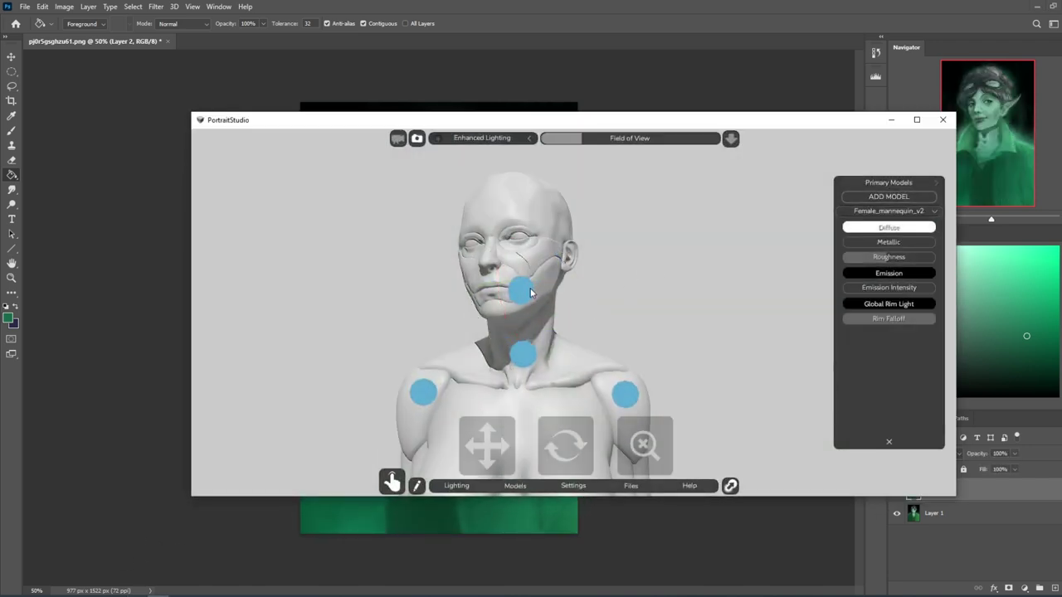
pyautogui.moveTo(506, 281)
pyautogui.mouseDown()
pyautogui.moveTo(569, 273)
pyautogui.moveTo(582, 291)
pyautogui.moveTo(542, 296)
pyautogui.moveTo(568, 286)
pyautogui.moveTo(519, 265)
pyautogui.moveTo(493, 280)
pyautogui.moveTo(493, 269)
pyautogui.mouseUp()
pyautogui.click(698, 270)
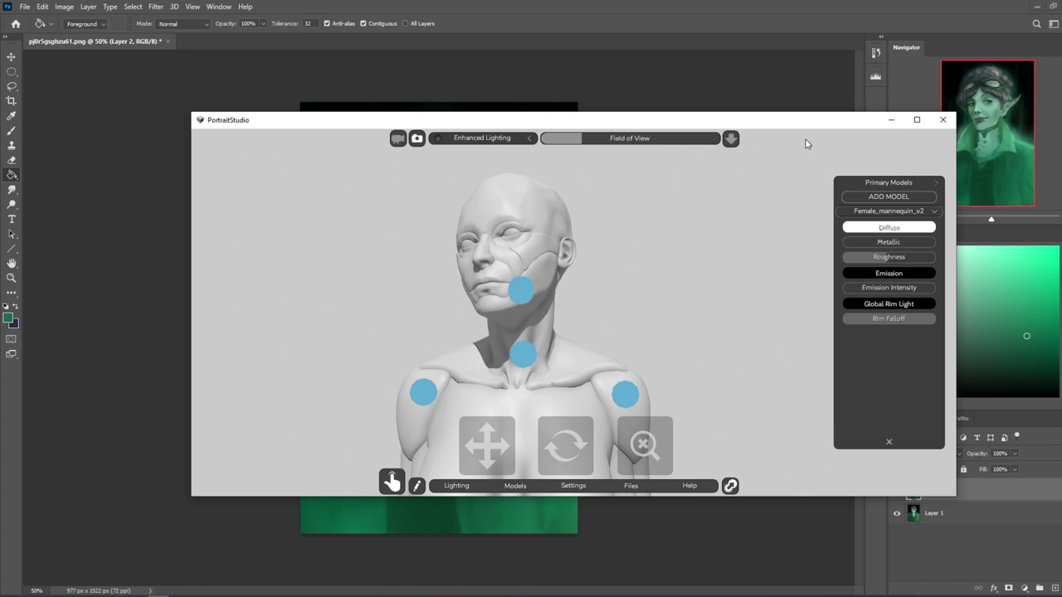
pyautogui.click(816, 9)
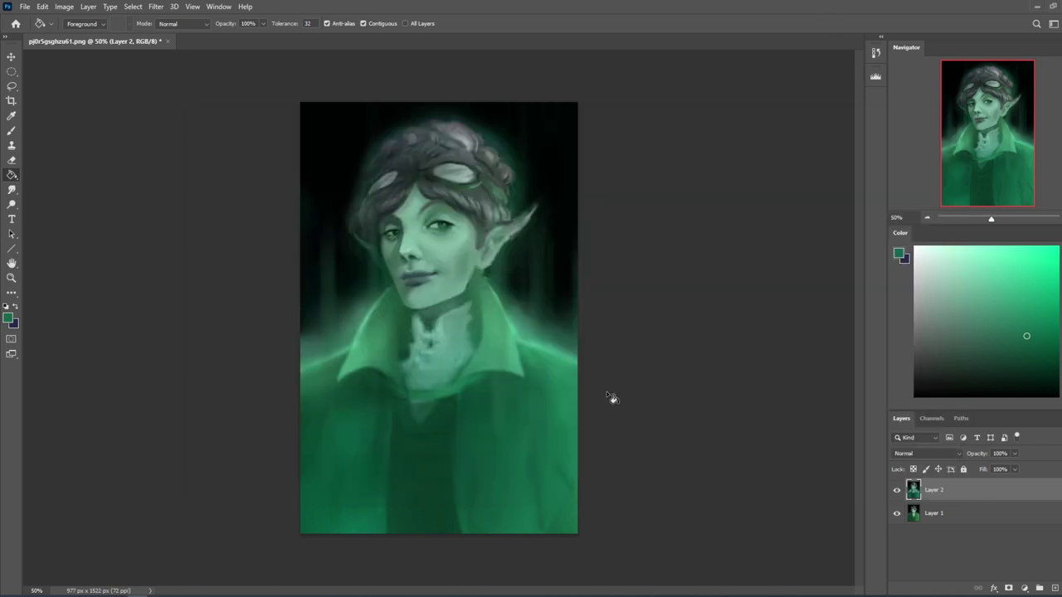
# Step: Compare the head pose and lips with the original painting by toggling Layer 2's visibility
pyautogui.click(896, 490)
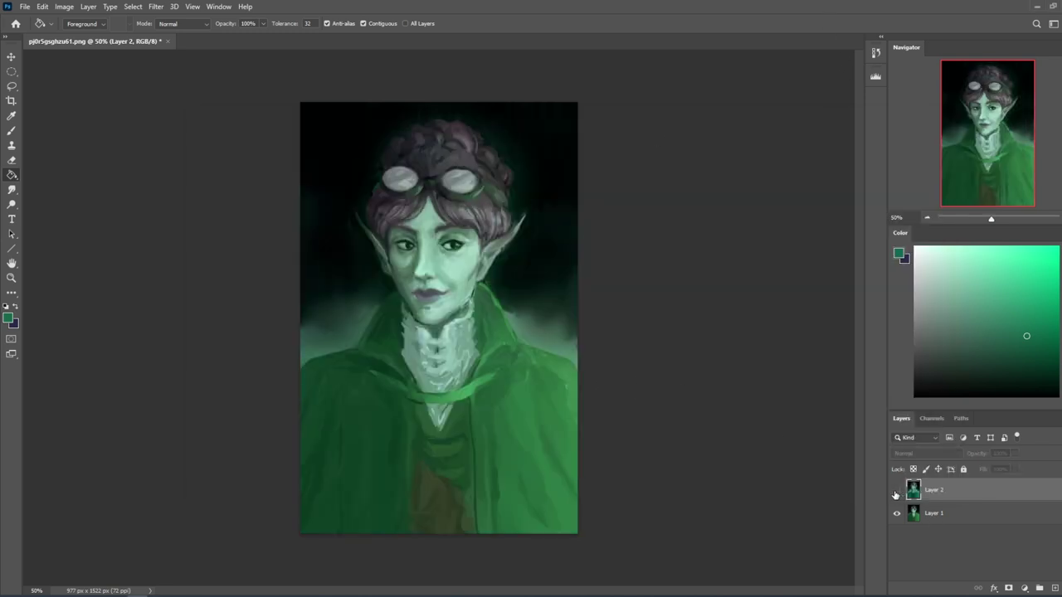
pyautogui.click(895, 494)
pyautogui.click(895, 493)
pyautogui.click(895, 494)
pyautogui.click(895, 493)
pyautogui.click(895, 494)
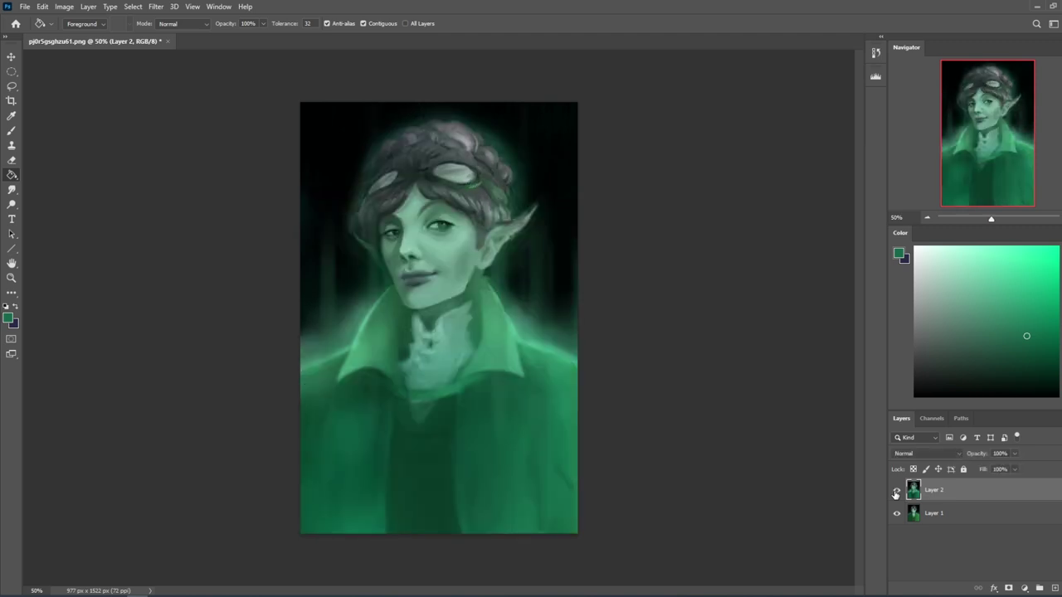
# Step: Open Liquify on Layer 2, push the lower lip outward with a size 90 brush, and reduce the brush to 45
pyautogui.click(156, 6)
pyautogui.click(186, 111)
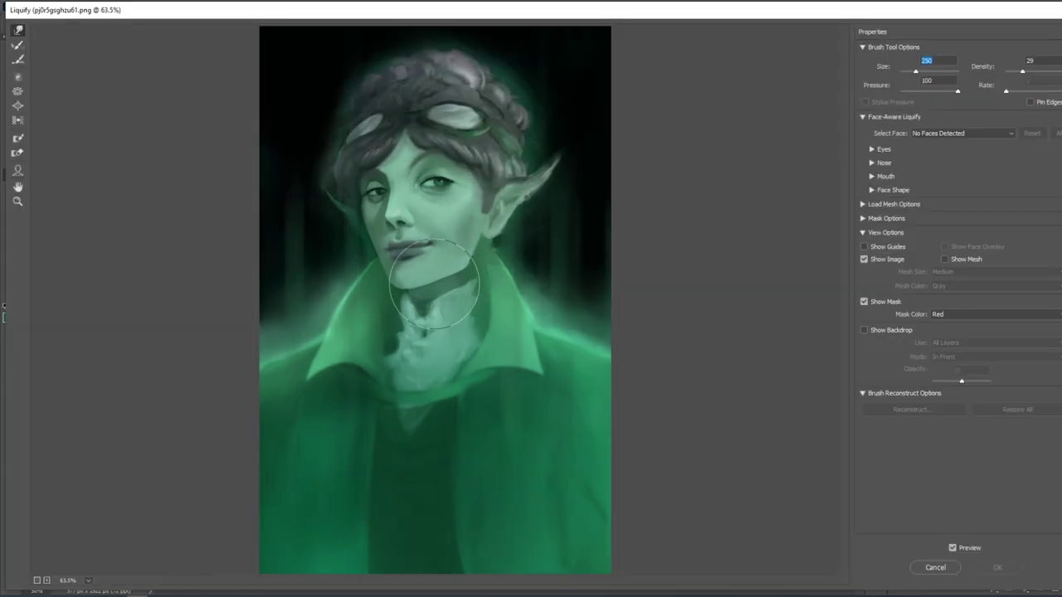
pyautogui.write('90')
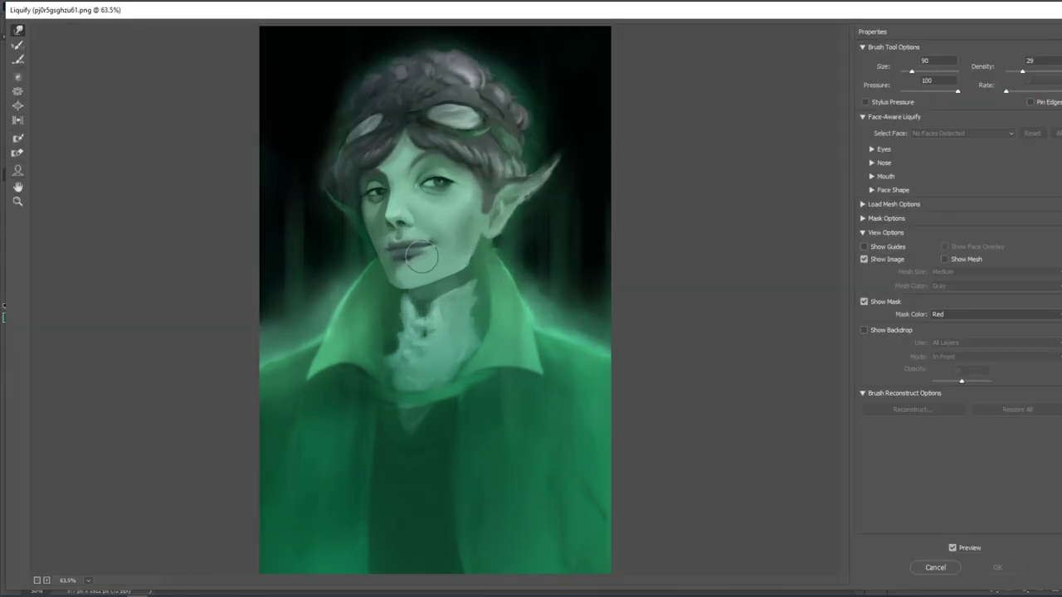
pyautogui.moveTo(411, 261)
pyautogui.mouseDown()
pyautogui.moveTo(399, 260)
pyautogui.moveTo(399, 245)
pyautogui.moveTo(432, 258)
pyautogui.moveTo(391, 258)
pyautogui.mouseUp()
pyautogui.press('[')
pyautogui.press('[')
pyautogui.press(']')
pyautogui.press(']')
pyautogui.press('[')
pyautogui.press('[')
pyautogui.press('[')
pyautogui.press('[')
pyautogui.press('[')
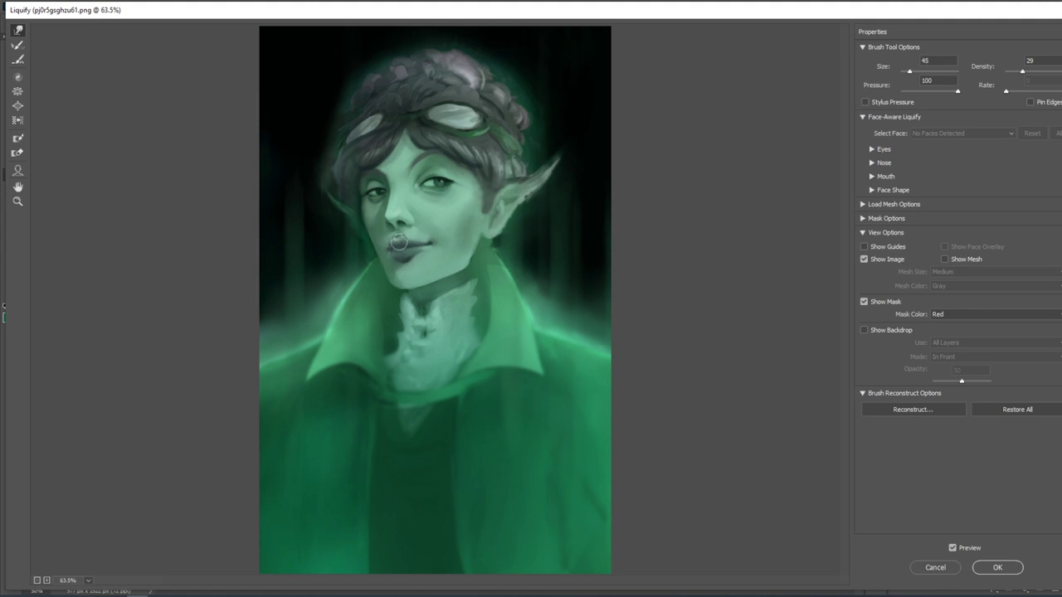
# Step: Enlarge the Liquify brush to 100, nudge the corner of the mouth upward, and apply the filter
pyautogui.press(']')
pyautogui.press(']')
pyautogui.press(']')
pyautogui.press(']')
pyautogui.press(']')
pyautogui.press(']')
pyautogui.moveTo(434, 247); pyautogui.dragTo(433, 244)
pyautogui.click(998, 567)
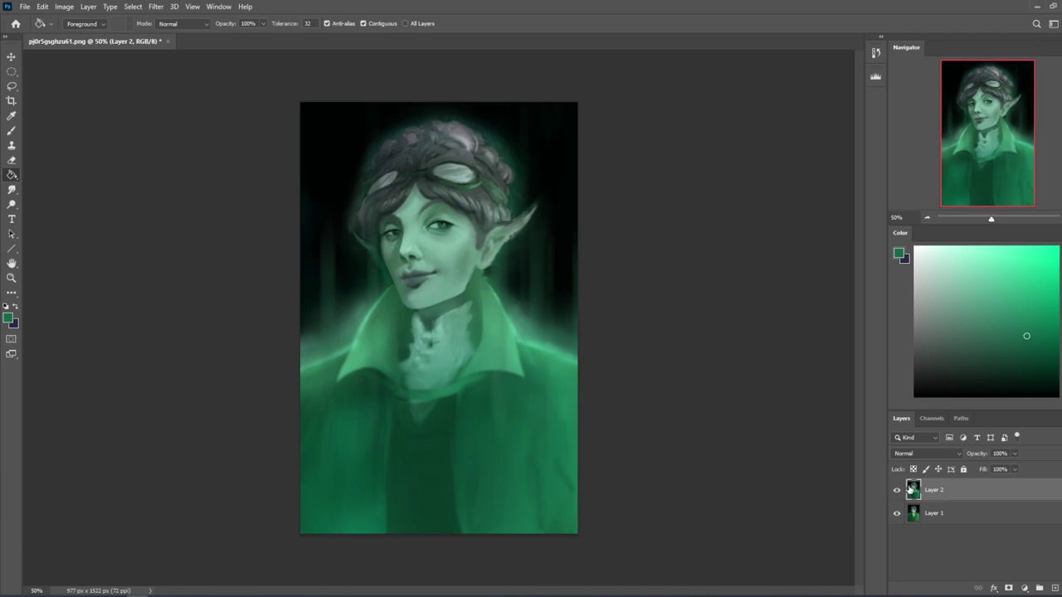
# Step: Check Layer 2 against the original by hiding and showing it, and open the document history
pyautogui.click(896, 490)
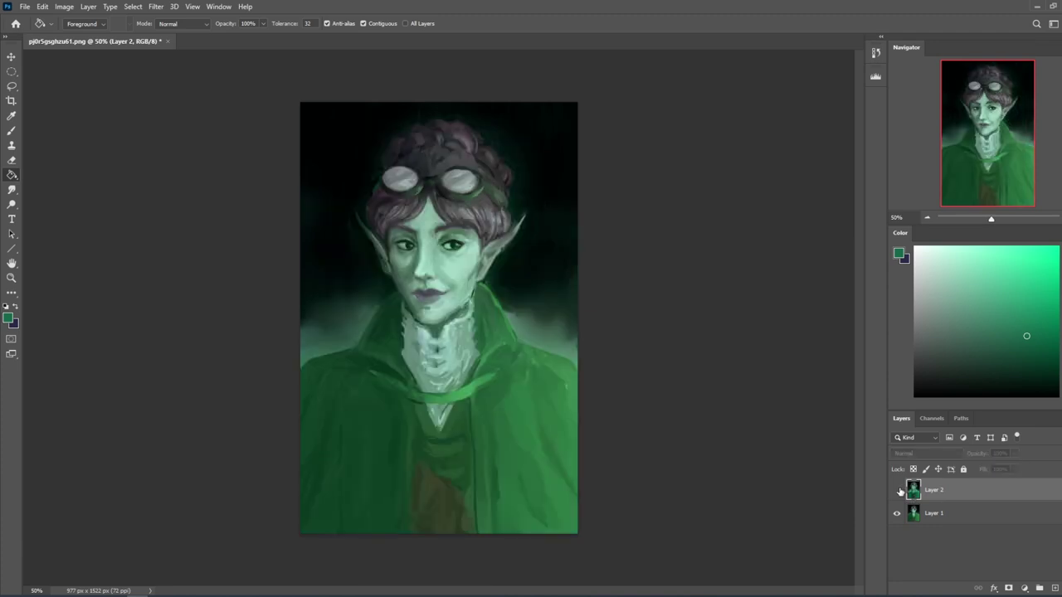
pyautogui.click(896, 490)
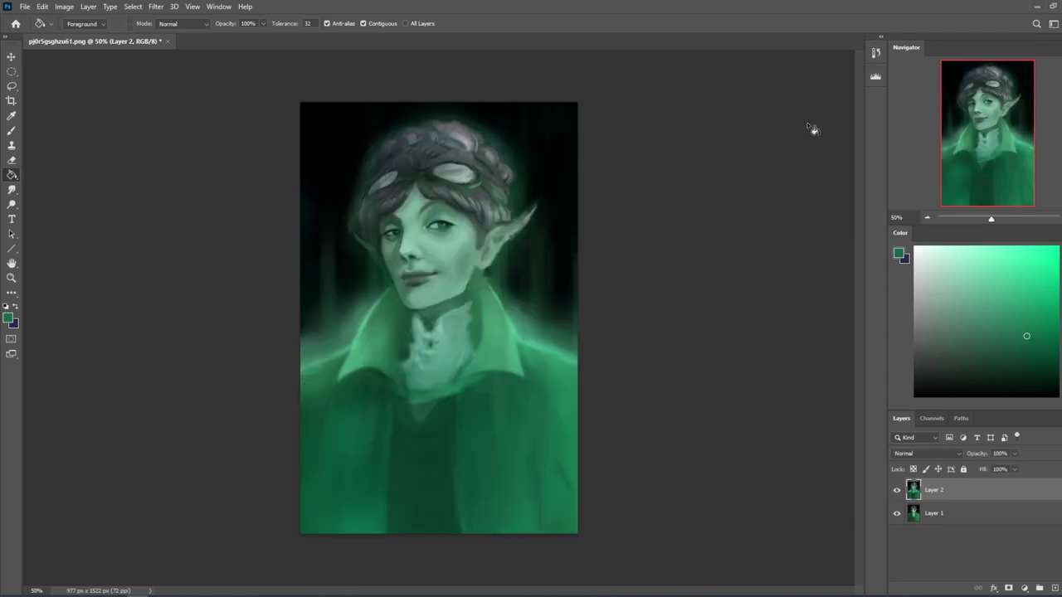
pyautogui.click(875, 53)
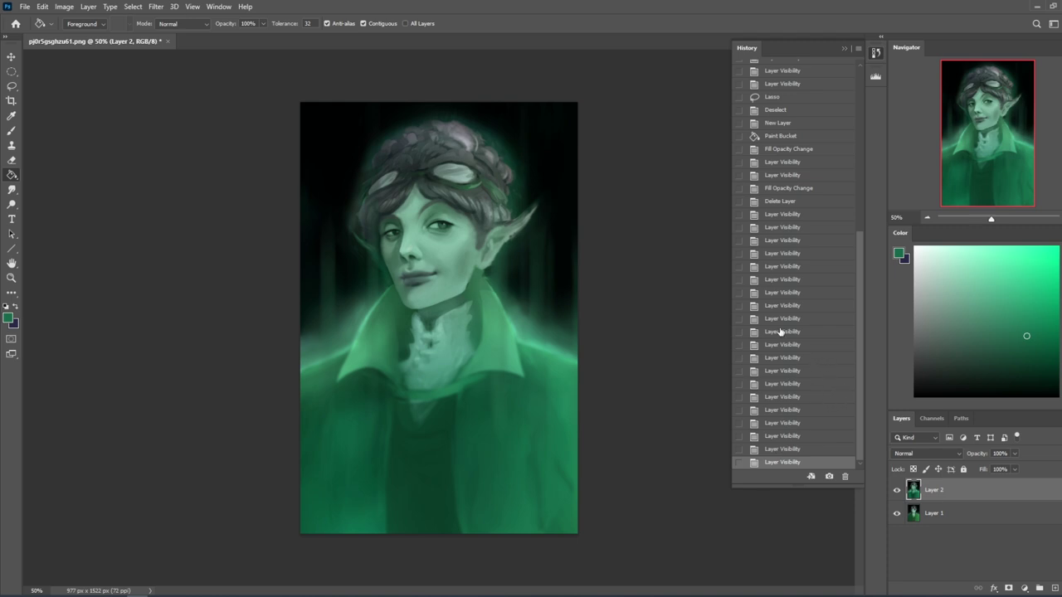
# Step: Open Liquify on Layer 2 again and nudge the lips with a size 100 brush
pyautogui.click(156, 6)
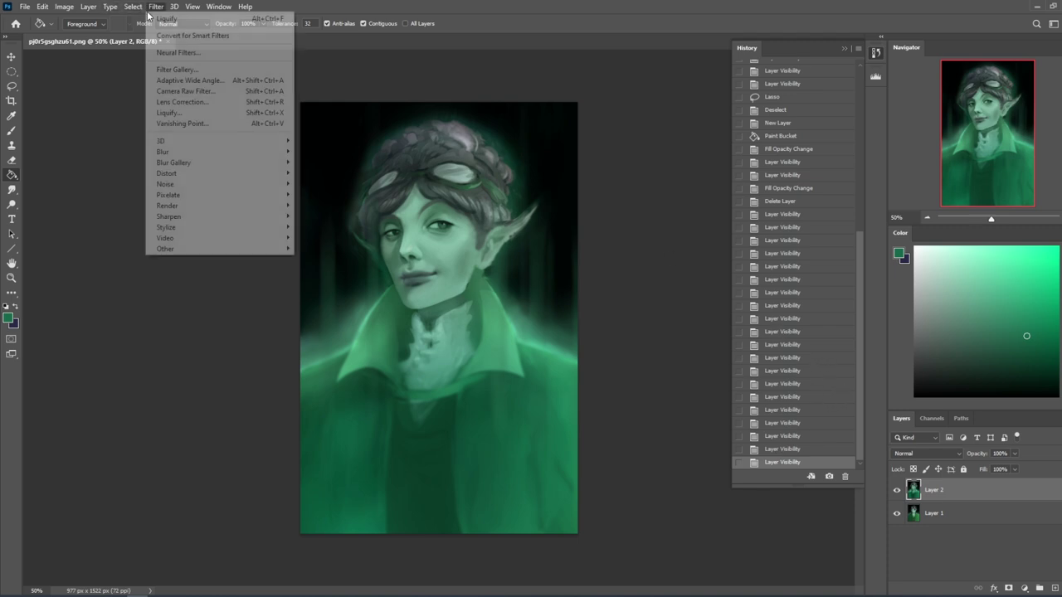
pyautogui.click(199, 112)
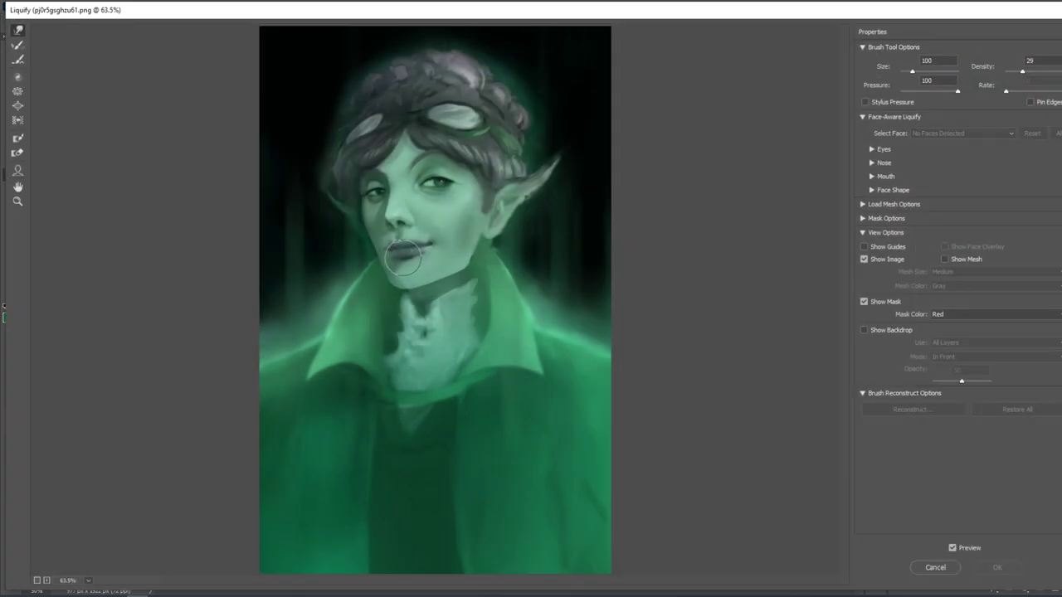
pyautogui.moveTo(402, 259); pyautogui.dragTo(404, 255)
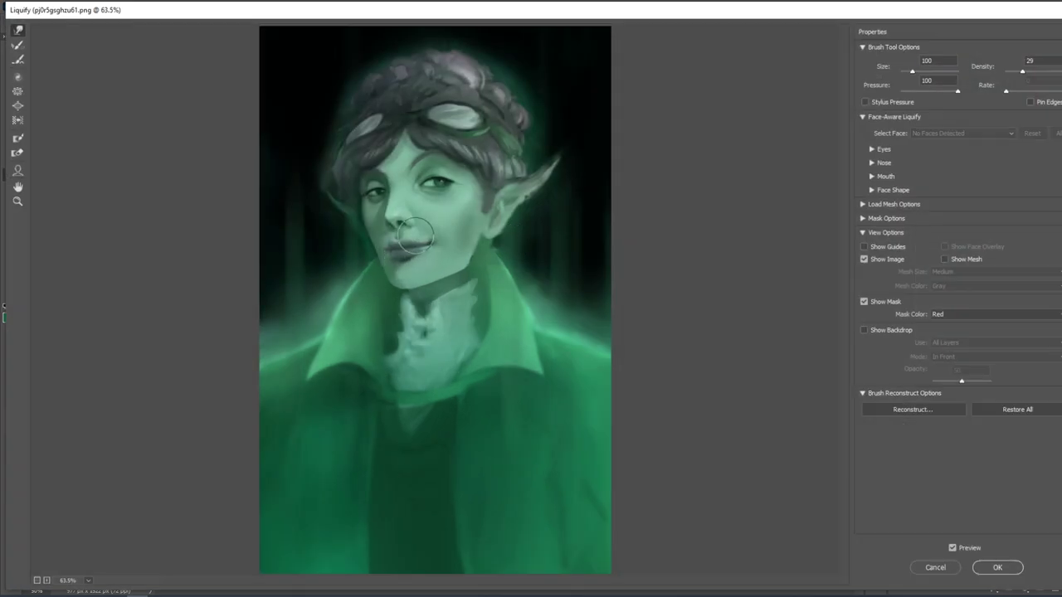
pyautogui.moveTo(398, 244); pyautogui.dragTo(400, 242)
# Step: Refine the upper lip and the area below the ear with a smaller Liquify brush
pyautogui.press('[')
pyautogui.press('[')
pyautogui.press('[')
pyautogui.press('[')
pyautogui.press('[')
pyautogui.press('[')
pyautogui.press('[')
pyautogui.press('[')
pyautogui.moveTo(396, 246); pyautogui.dragTo(400, 240)
pyautogui.moveTo(503, 241); pyautogui.dragTo(492, 249)
# Step: Lift the corner of the mouth with a slightly larger Liquify brush and apply the filter
pyautogui.press(']')
pyautogui.press(']')
pyautogui.press(']')
pyautogui.moveTo(420, 241); pyautogui.dragTo(431, 235)
pyautogui.click(993, 566)
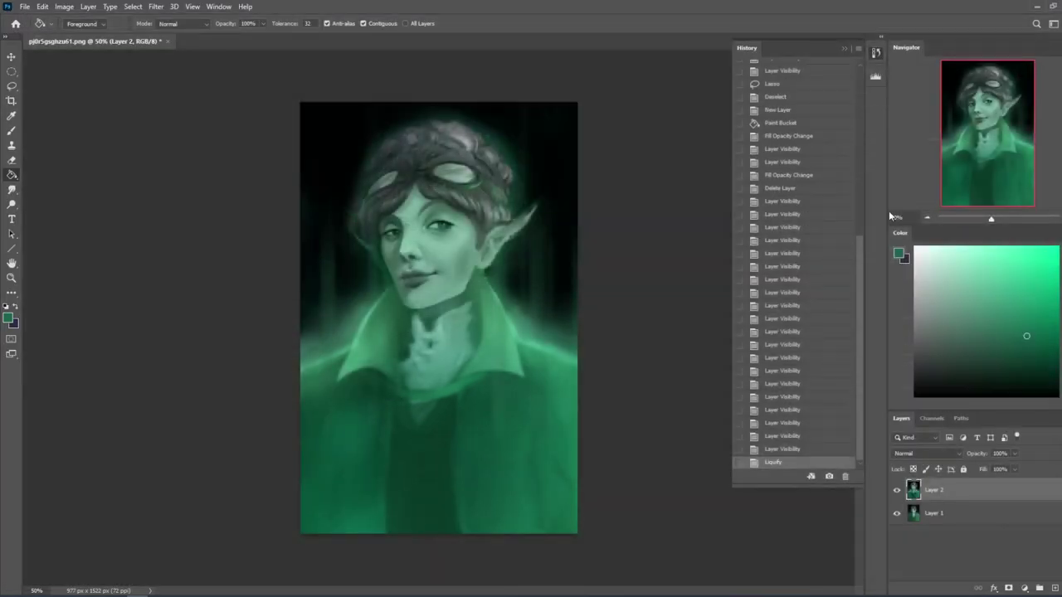
# Step: Compare the states before and after Liquify in the history, and toggle Layer 2 against the original painting
pyautogui.click(783, 451)
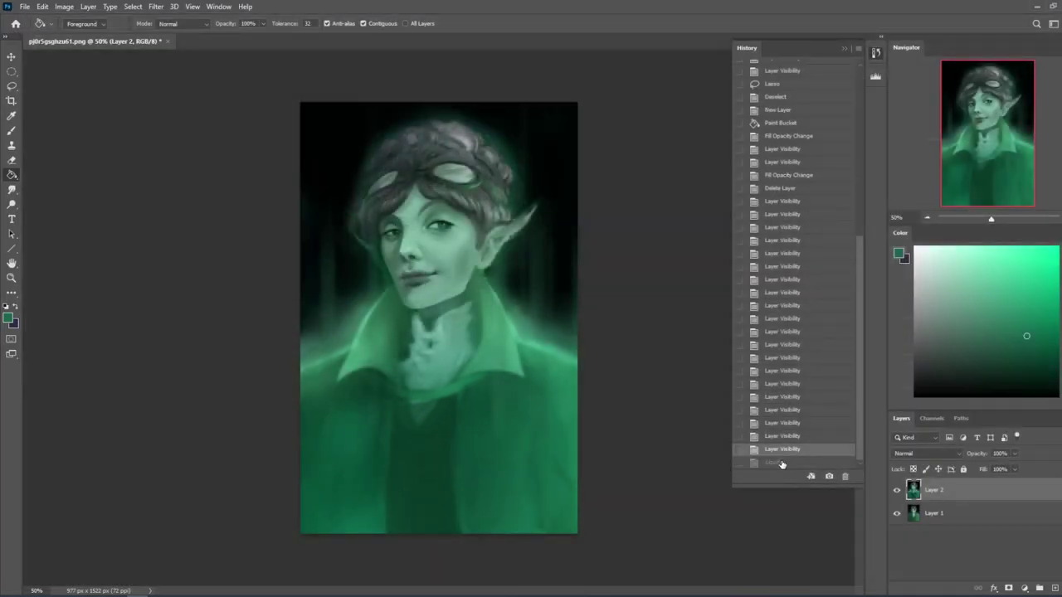
pyautogui.click(896, 491)
pyautogui.click(896, 491)
pyautogui.click(896, 491)
pyautogui.click(896, 491)
pyautogui.click(896, 491)
pyautogui.click(896, 491)
pyautogui.click(895, 491)
pyautogui.click(896, 491)
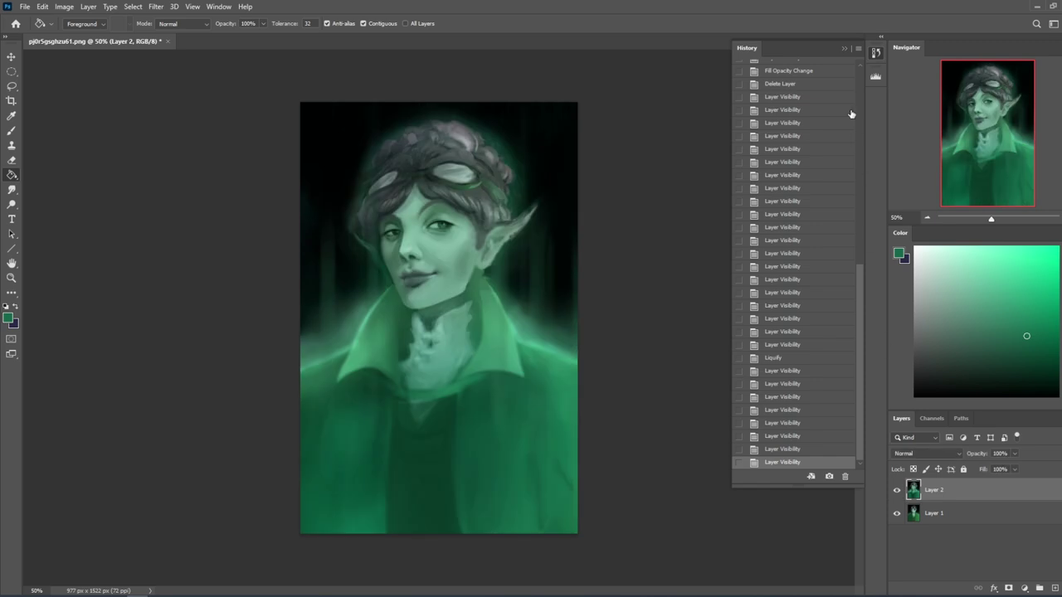
# Step: Tint the lips with a brush in Color mode using the grayish tone sampled from the hair
pyautogui.click(845, 49)
pyautogui.press('b')
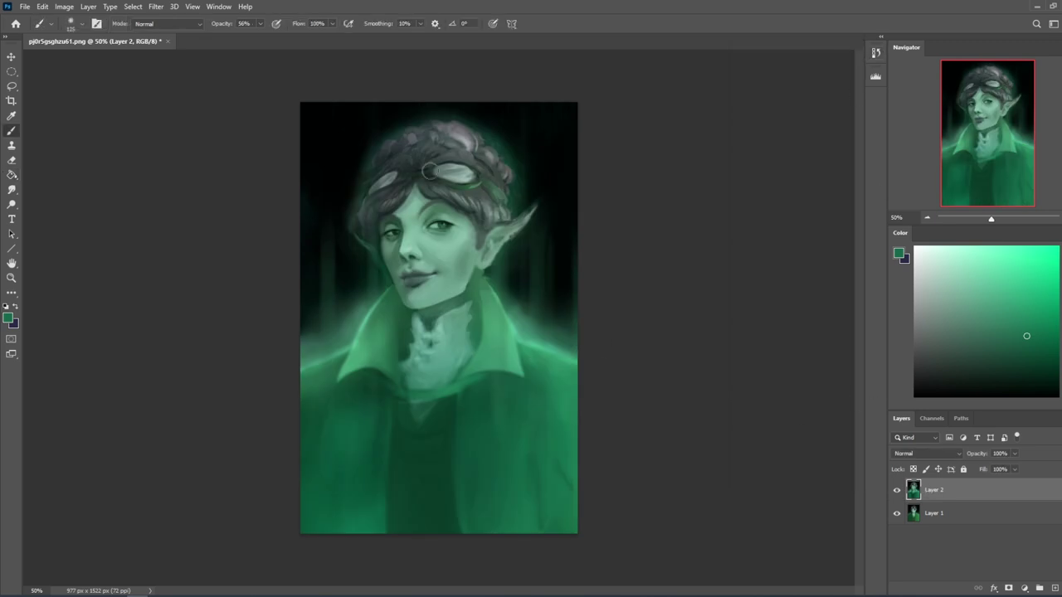
pyautogui.keyDown('alt'); pyautogui.click(462, 131); pyautogui.keyUp('alt')
pyautogui.click(157, 27)
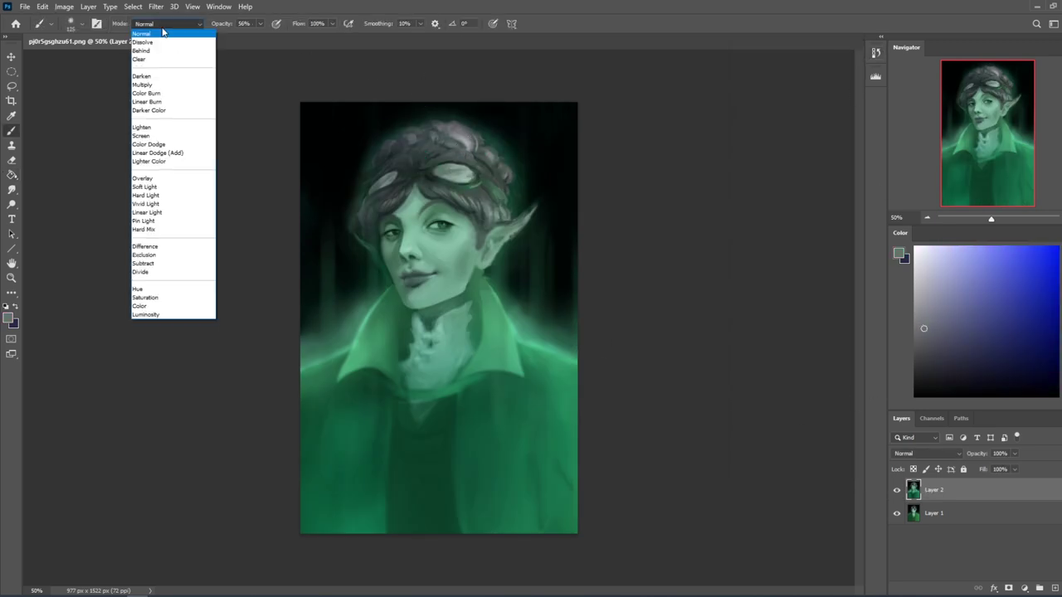
pyautogui.click(152, 305)
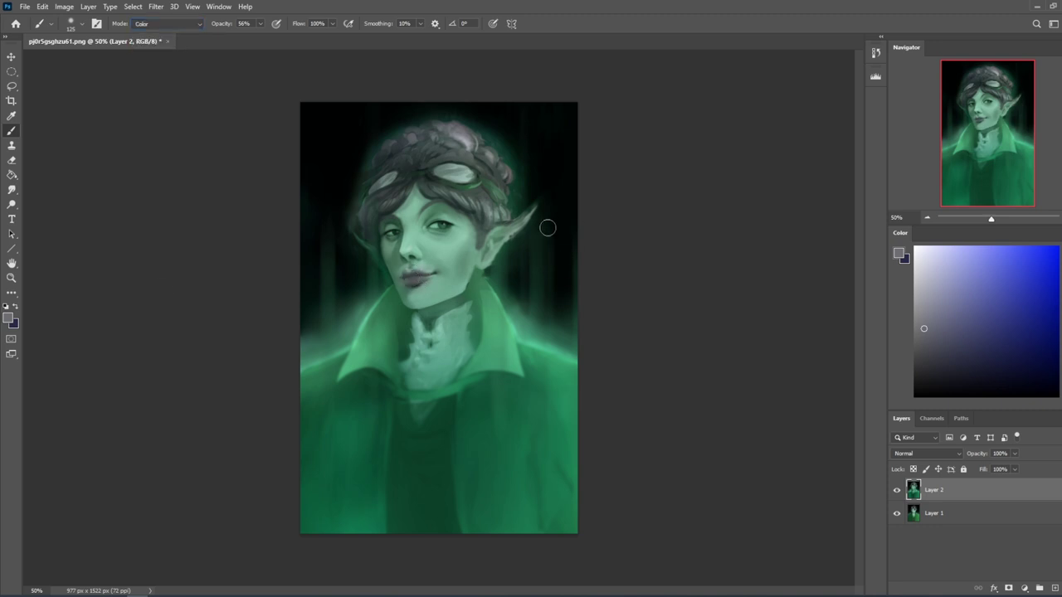
pyautogui.hotkey('ctrl', 'z')
# Step: Compare the tinted-lip portrait with the original by hiding and showing Layer 2
pyautogui.click(895, 491)
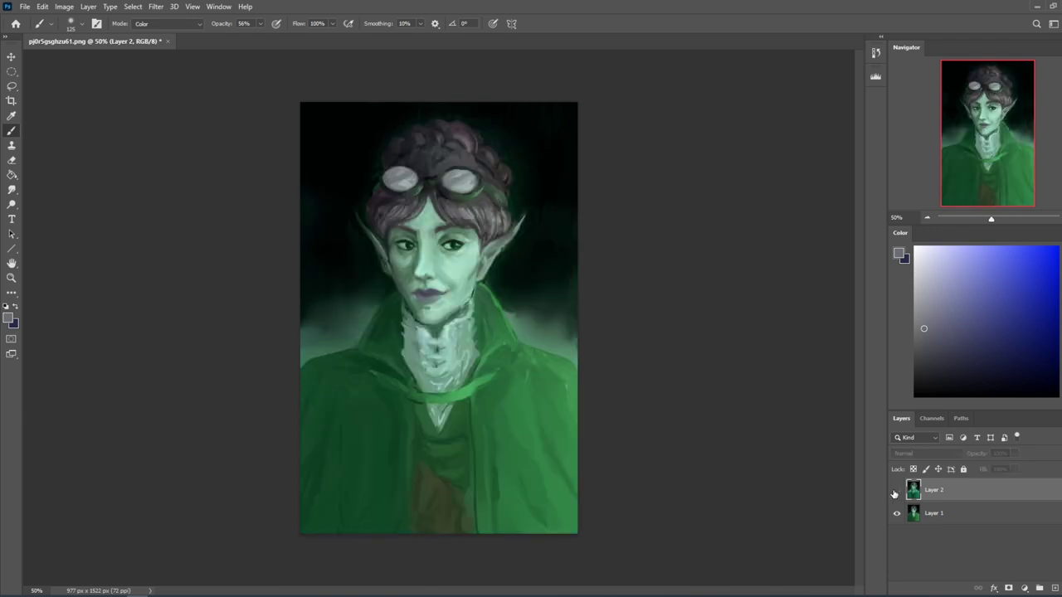
pyautogui.click(895, 492)
pyautogui.click(895, 492)
pyautogui.click(895, 491)
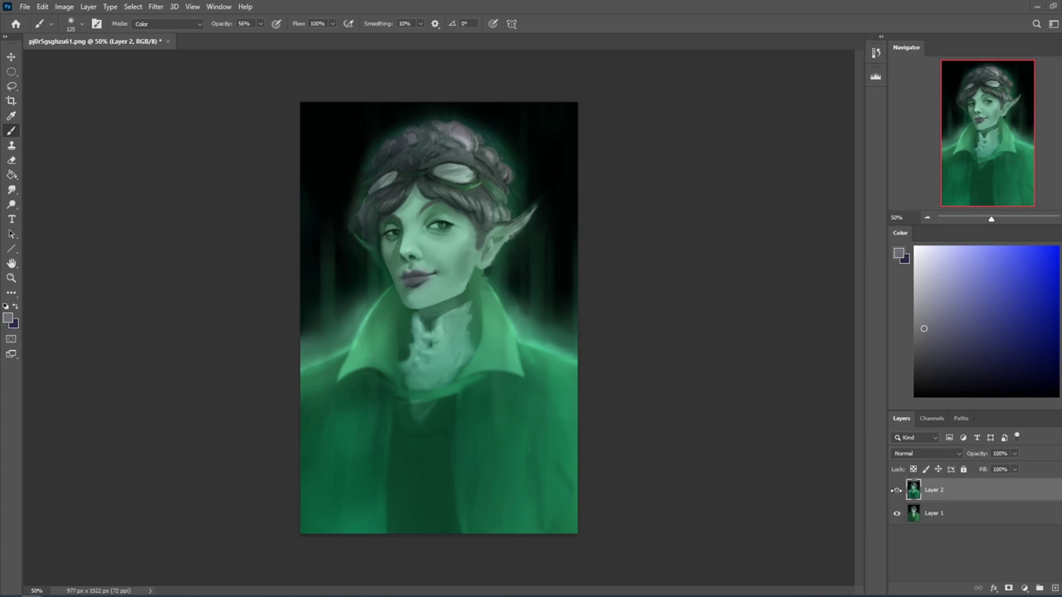
pyautogui.click(896, 489)
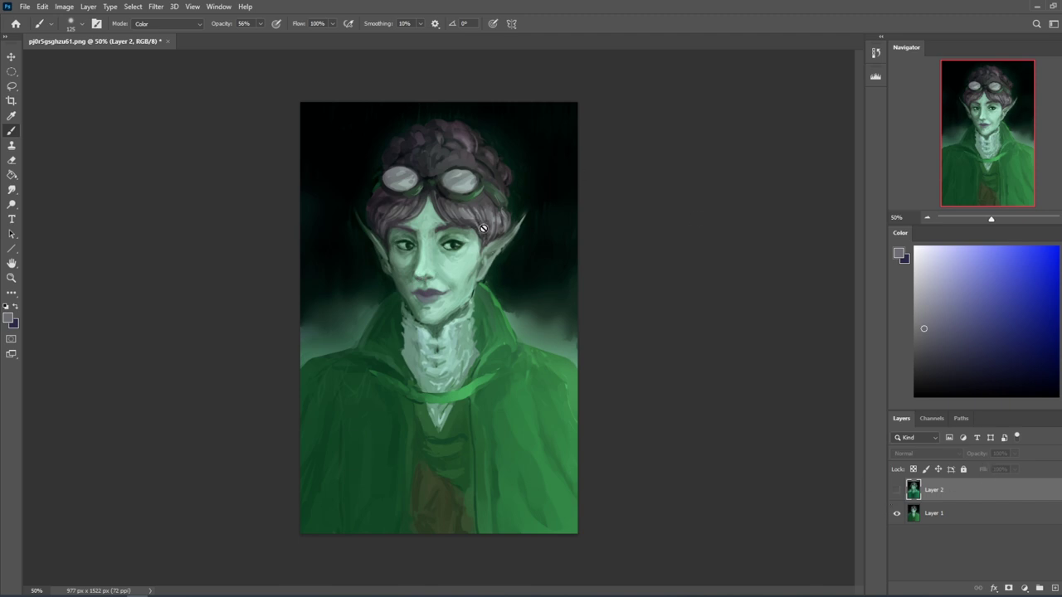
pyautogui.click(896, 491)
pyautogui.click(897, 491)
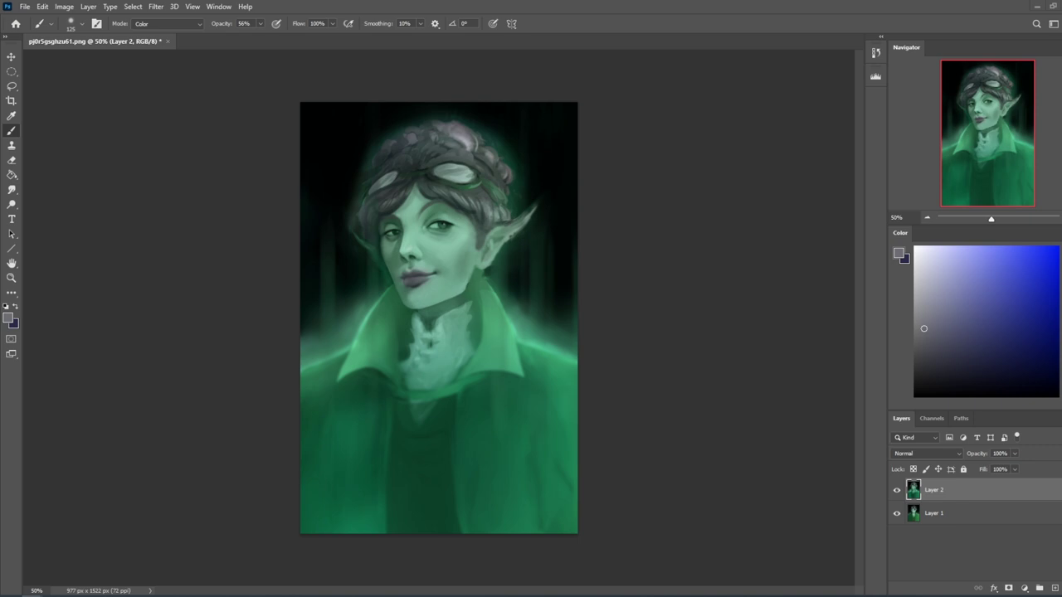
# Step: Bring the istebrak.com portfolio page onto the screen and view the mannequin in PortraitStudio
pyautogui.moveTo(1061, 98); pyautogui.dragTo(340, 37)
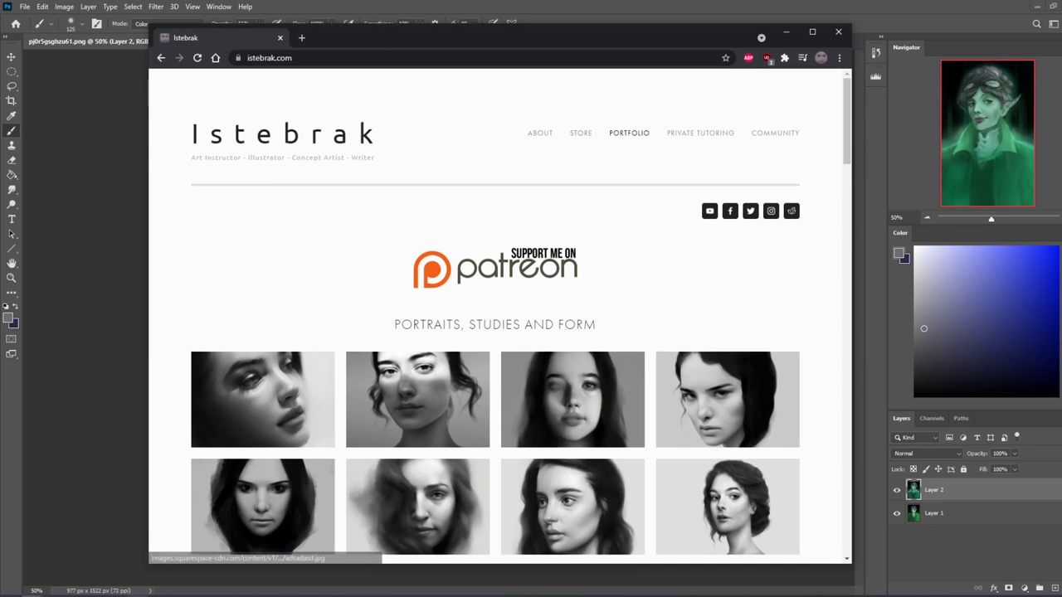
pyautogui.click(158, 595)
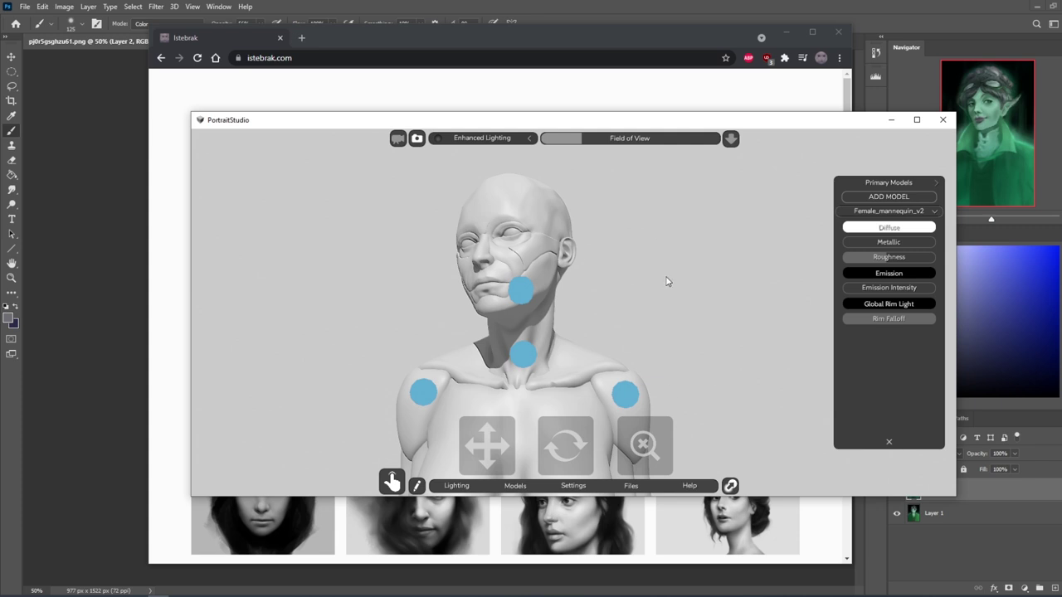
pyautogui.moveTo(575, 302); pyautogui.dragTo(603, 303)
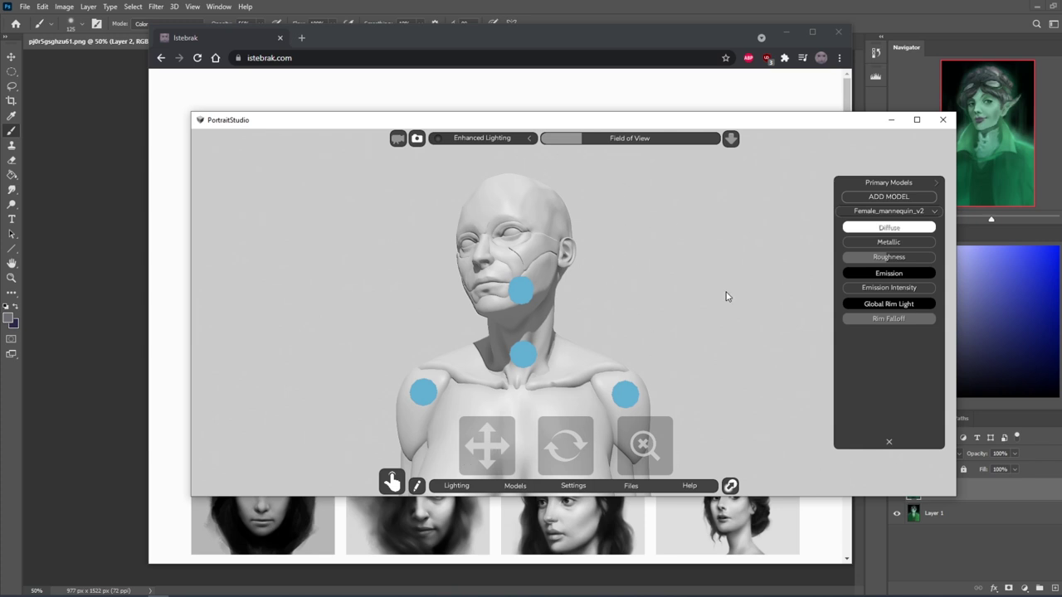
# Step: Close PortraitStudio and open the system calendar
pyautogui.click(942, 121)
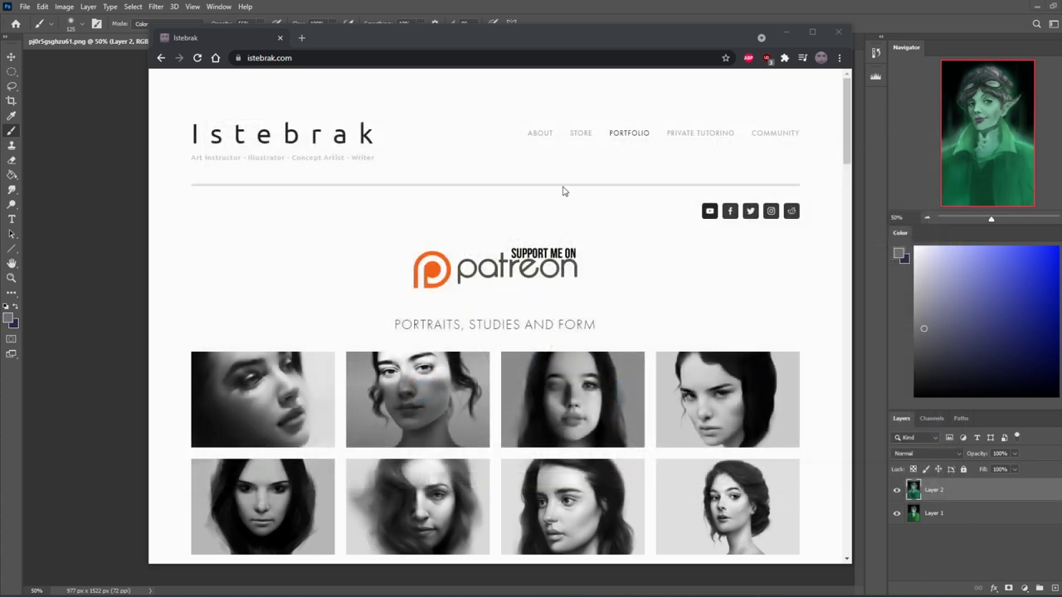
pyautogui.click(1041, 596)
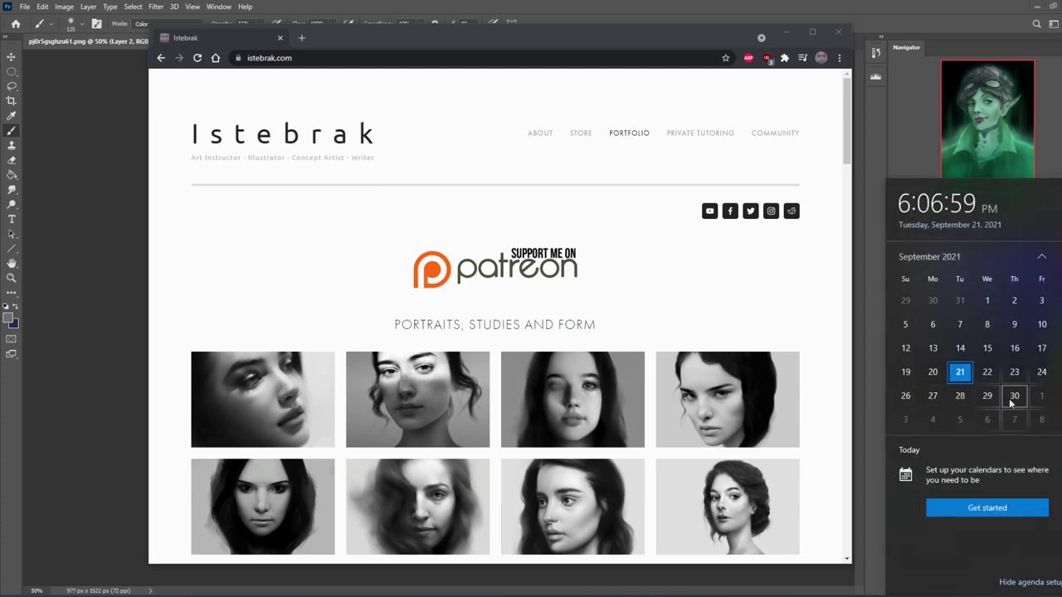